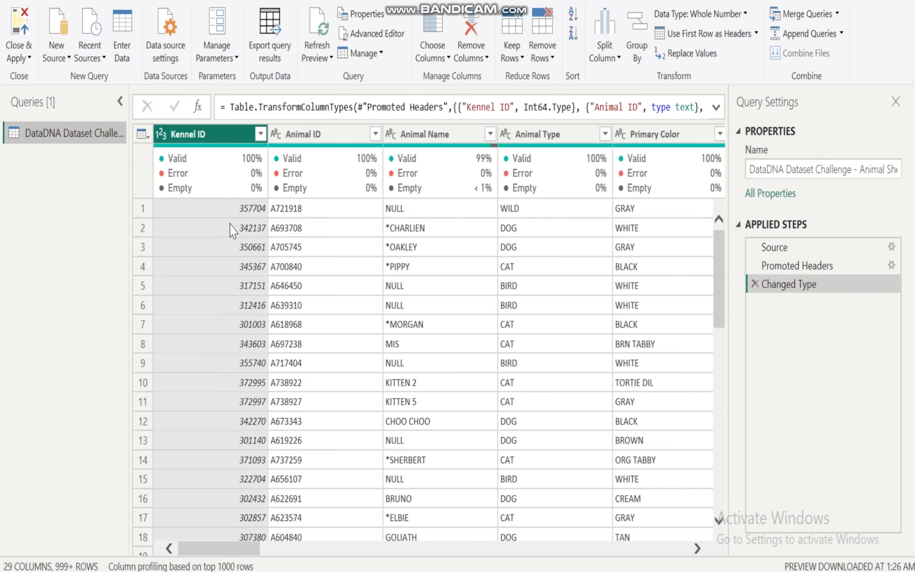
# Step: Strip the asterisks from the Animal Name column by replacing * with an empty value
pyautogui.moveTo(245, 548)
pyautogui.mouseDown()
pyautogui.moveTo(333, 566)
pyautogui.moveTo(675, 542)
pyautogui.moveTo(233, 548)
pyautogui.mouseUp()
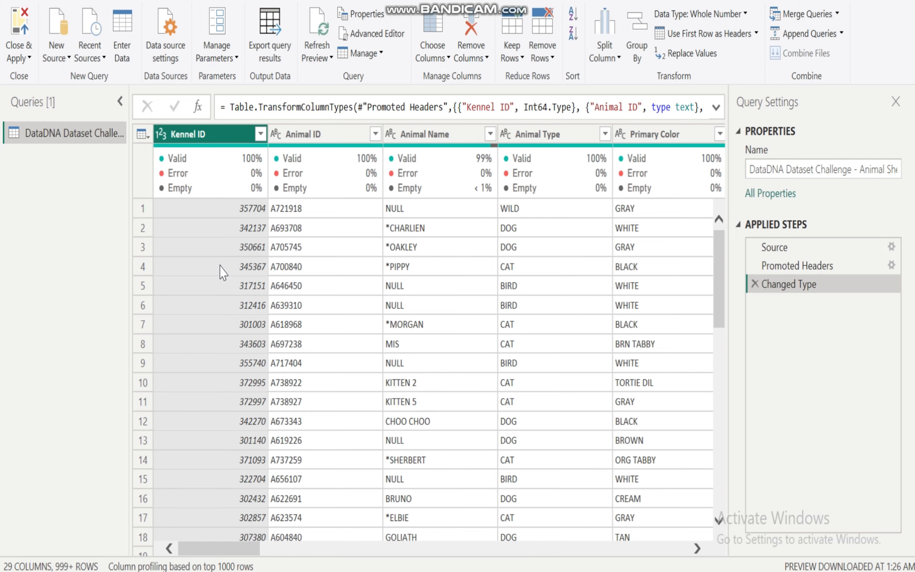
pyautogui.click(455, 134)
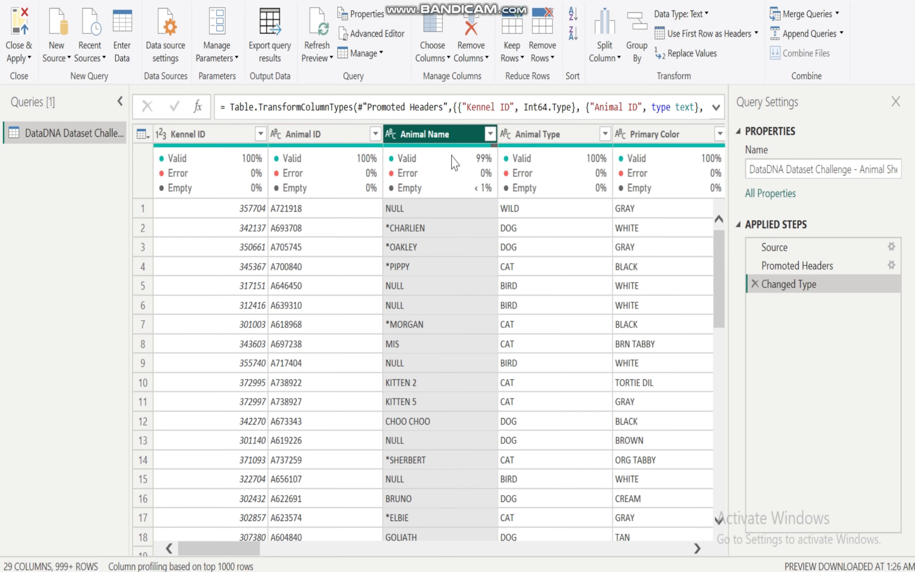
pyautogui.rightClick(458, 139)
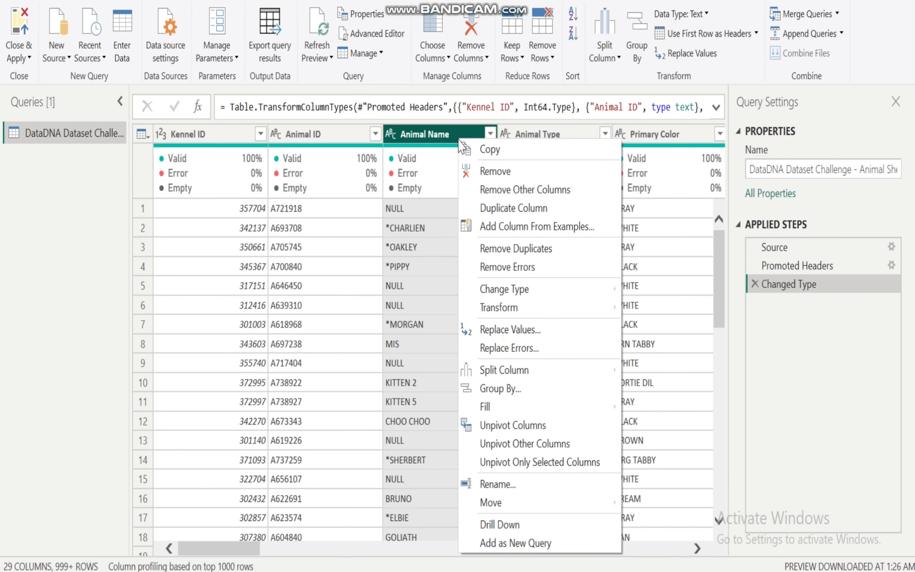
pyautogui.click(529, 330)
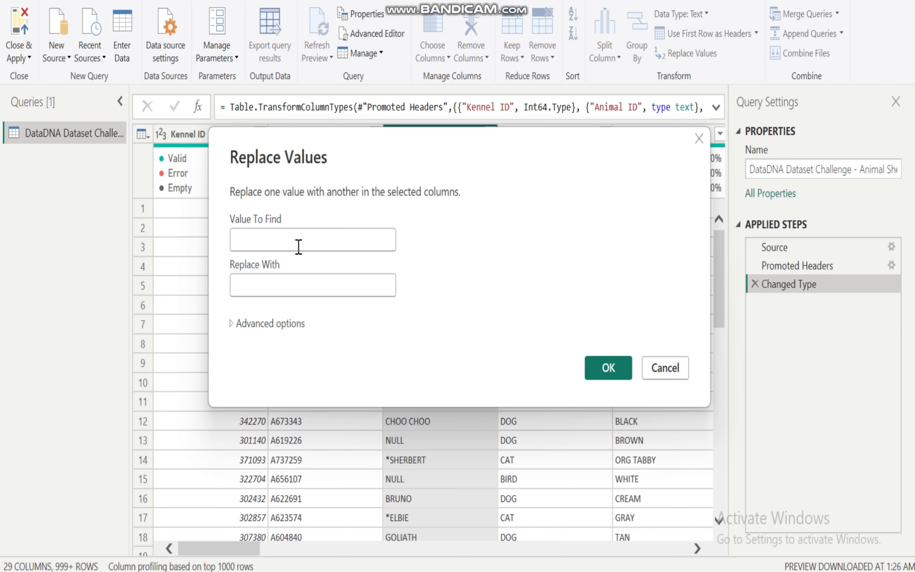
pyautogui.write('*')
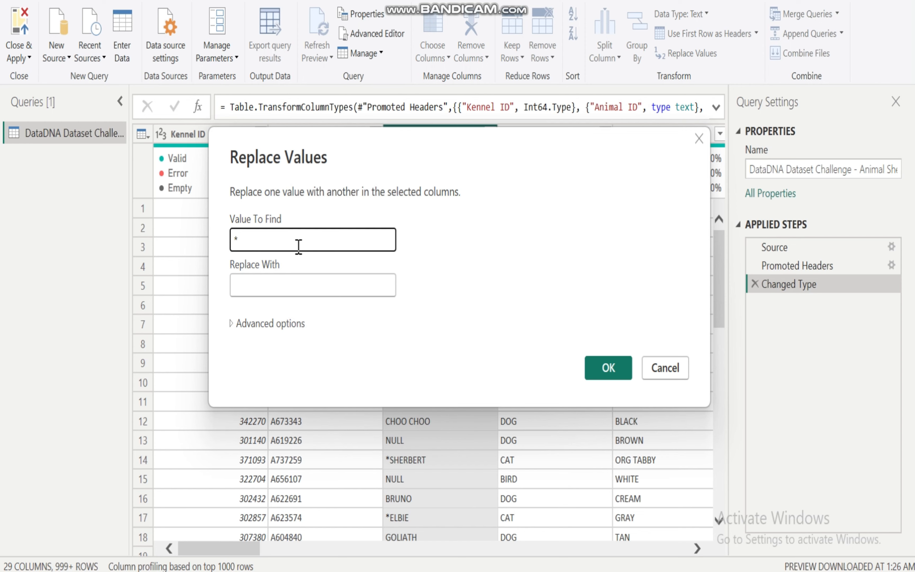
pyautogui.click(260, 280)
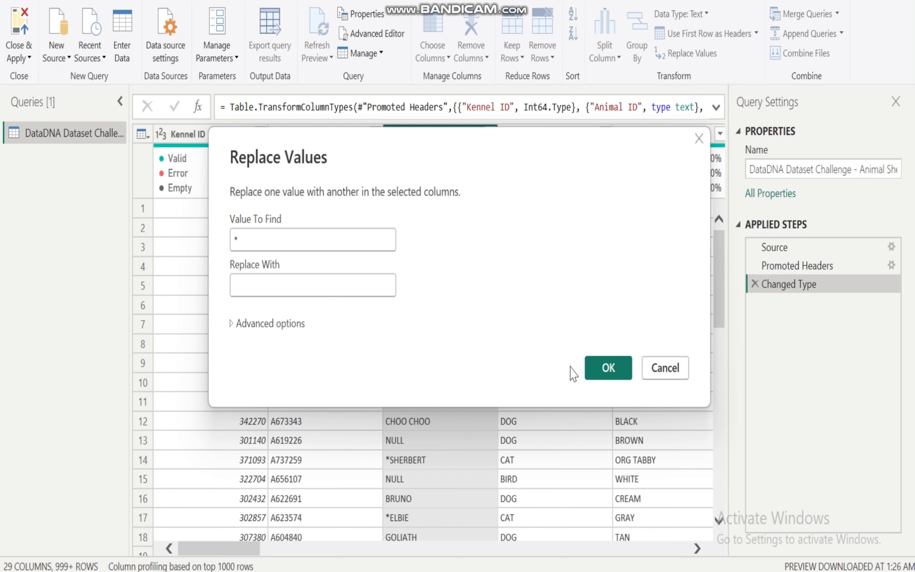
pyautogui.click(606, 369)
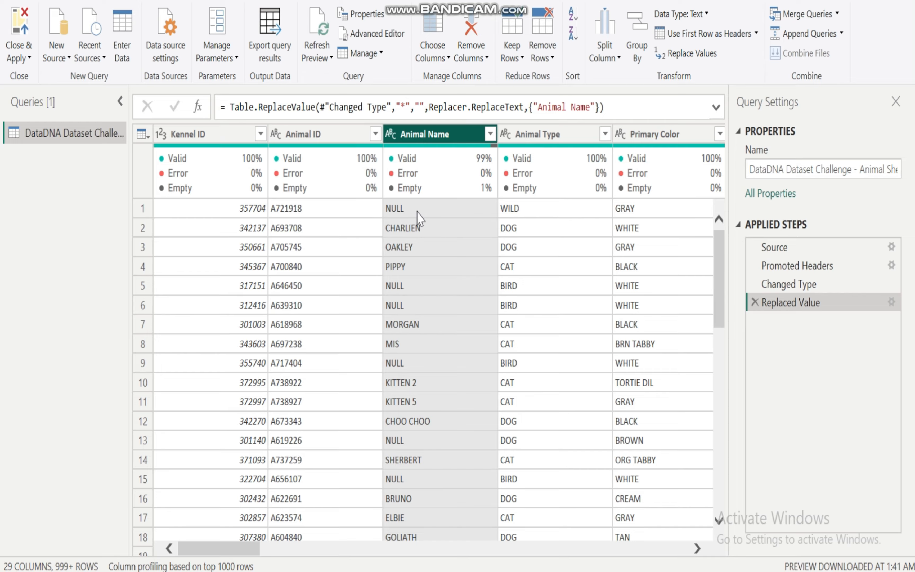
# Step: Filter out the rows with an empty Animal Name using Remove Empty
pyautogui.click(490, 134)
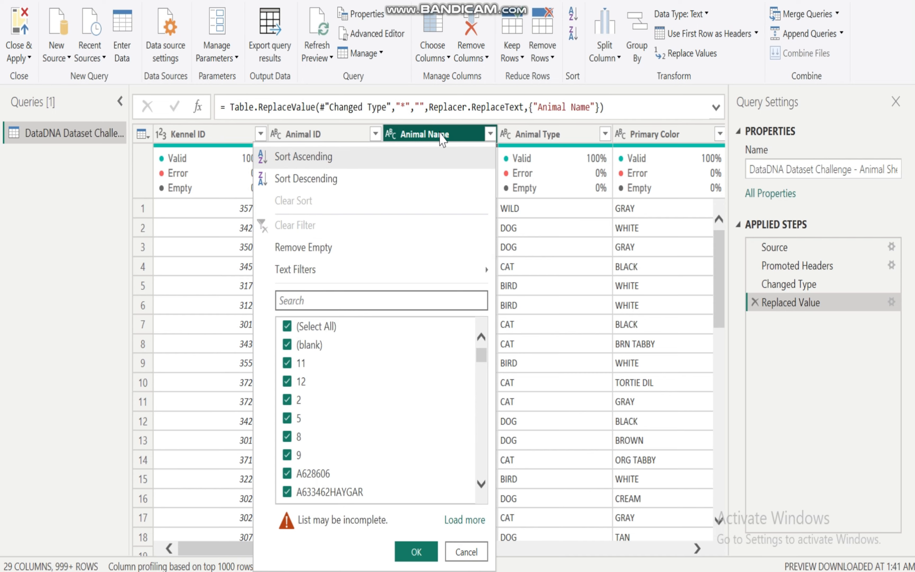
pyautogui.click(454, 136)
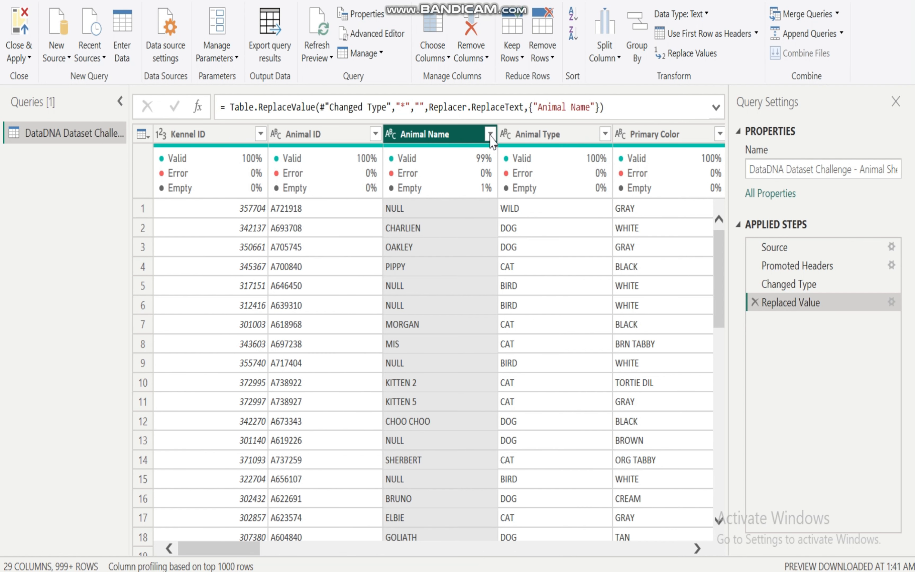
pyautogui.click(490, 134)
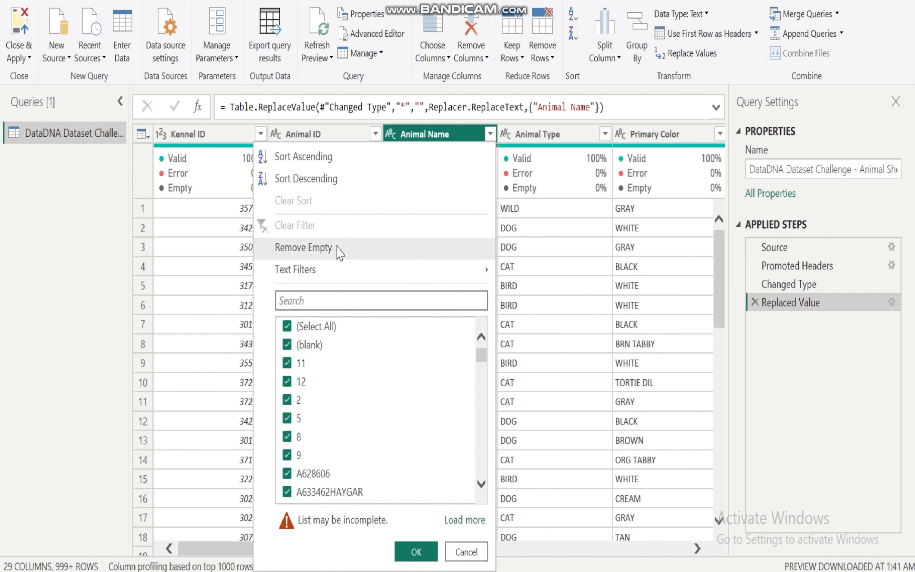
pyautogui.click(339, 247)
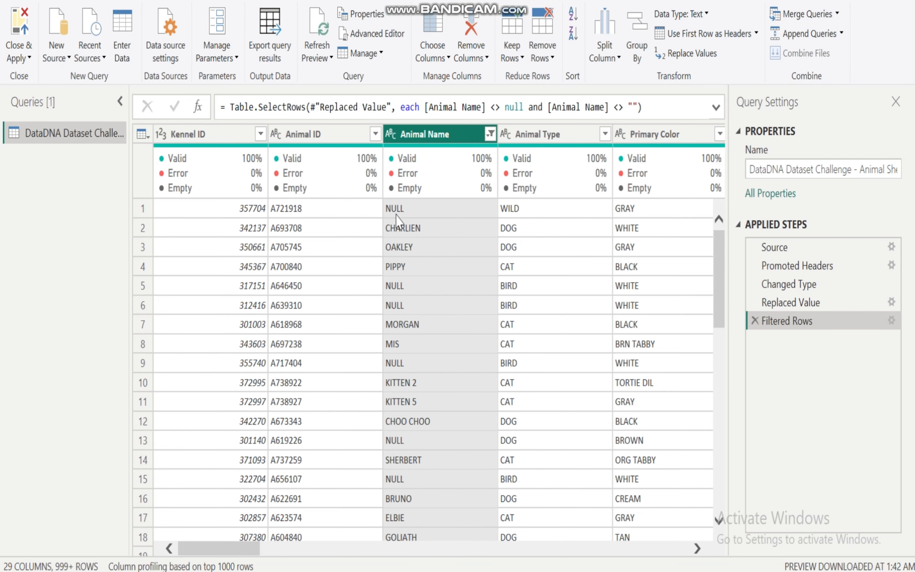
# Step: Replace the value NULL with UNKNOWN ANIMALS in the Animal Name column
pyautogui.rightClick(449, 137)
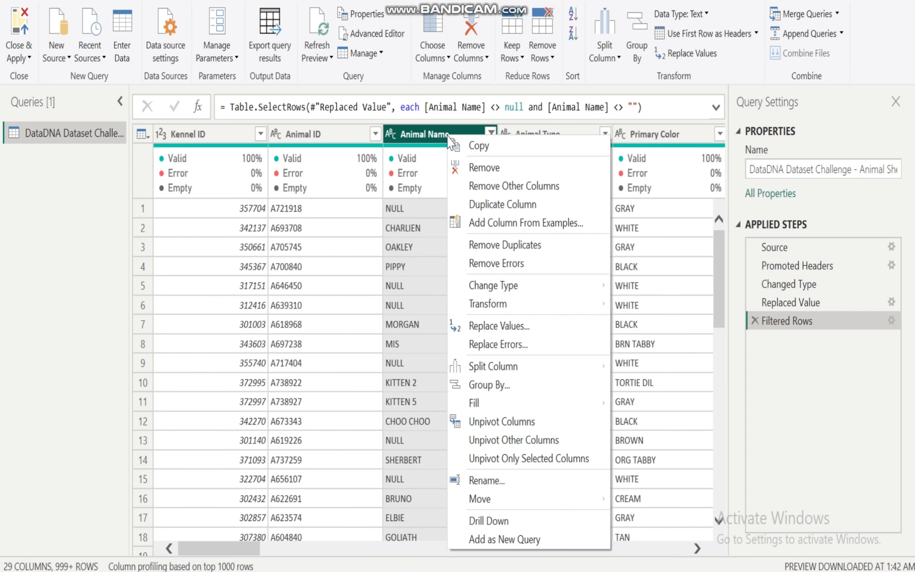
pyautogui.click(521, 327)
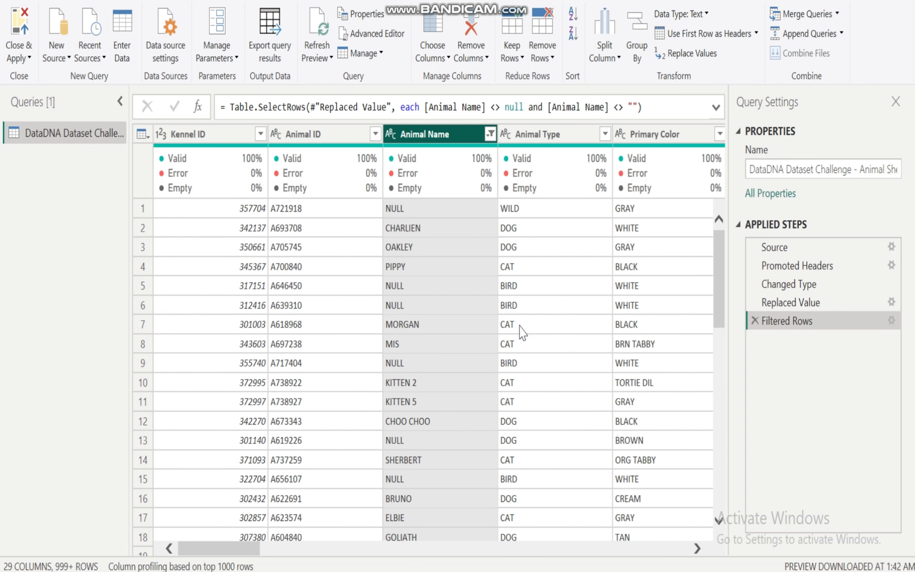
pyautogui.click(249, 240)
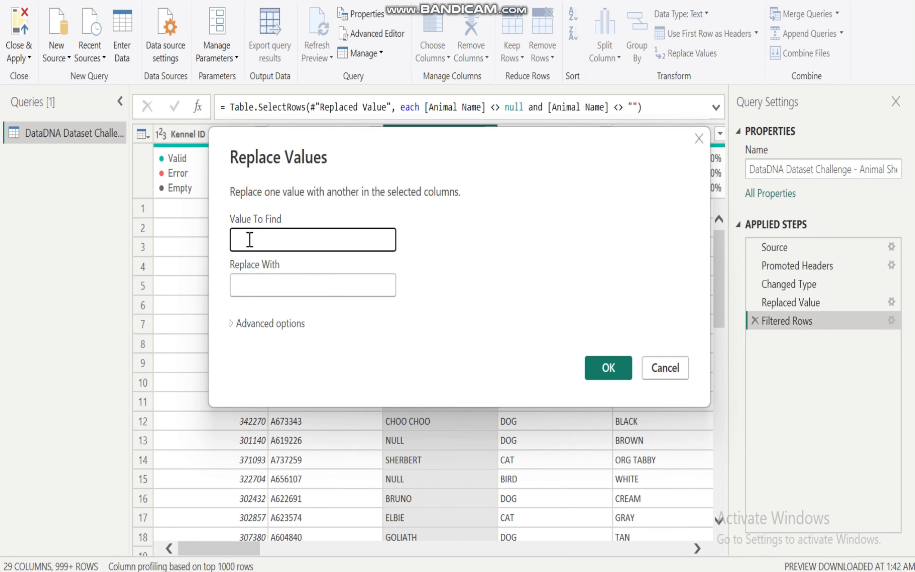
pyautogui.write('NULL')
pyautogui.click(255, 286)
pyautogui.write('UNK')
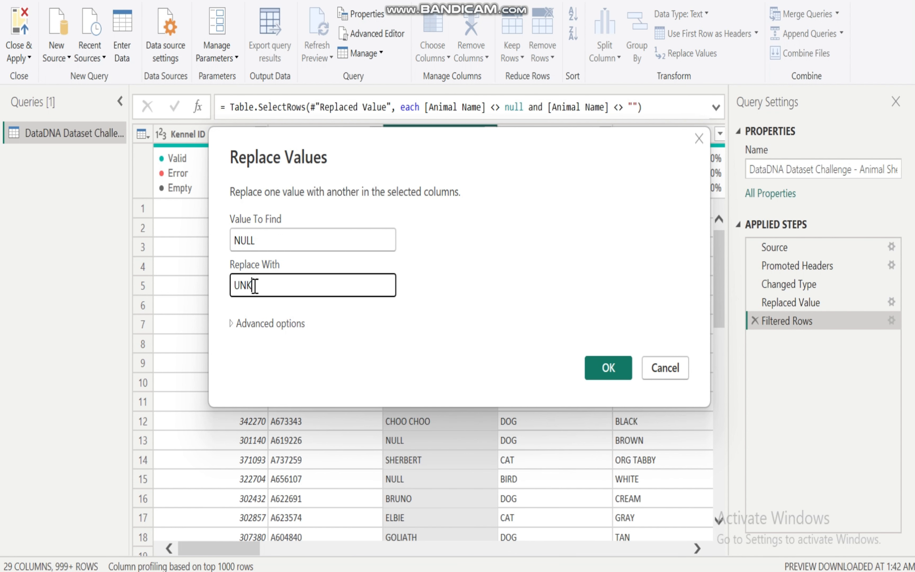
pyautogui.write('NOWN ANIMALS')
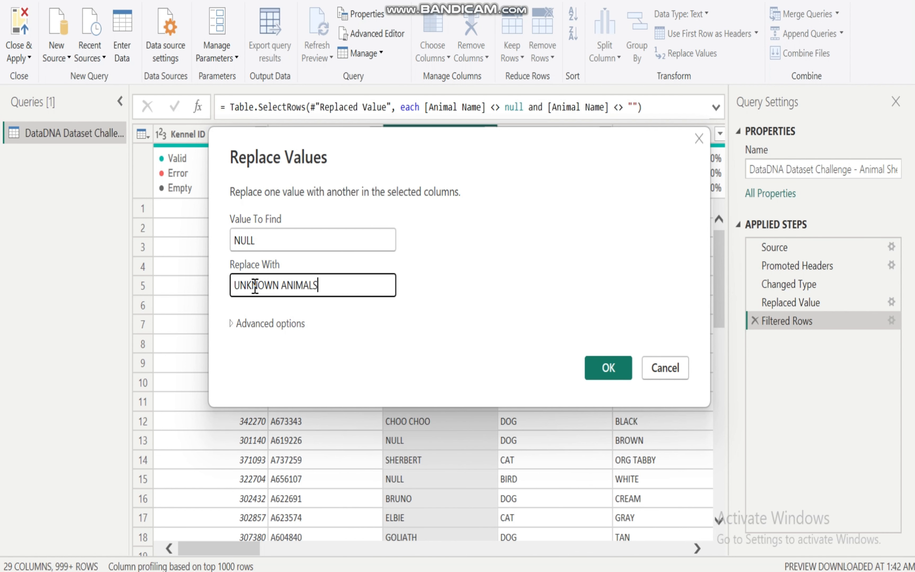
pyautogui.click(608, 368)
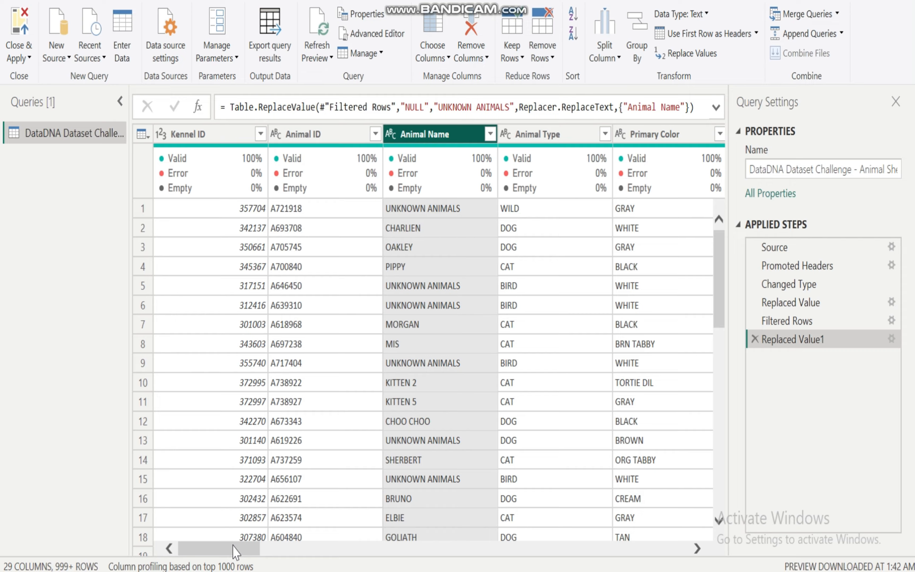
# Step: In the Secondary Color column, replace NULL with UNKNOWN COLOR and filter out the rows with empty values
pyautogui.moveTo(234, 553); pyautogui.dragTo(257, 555)
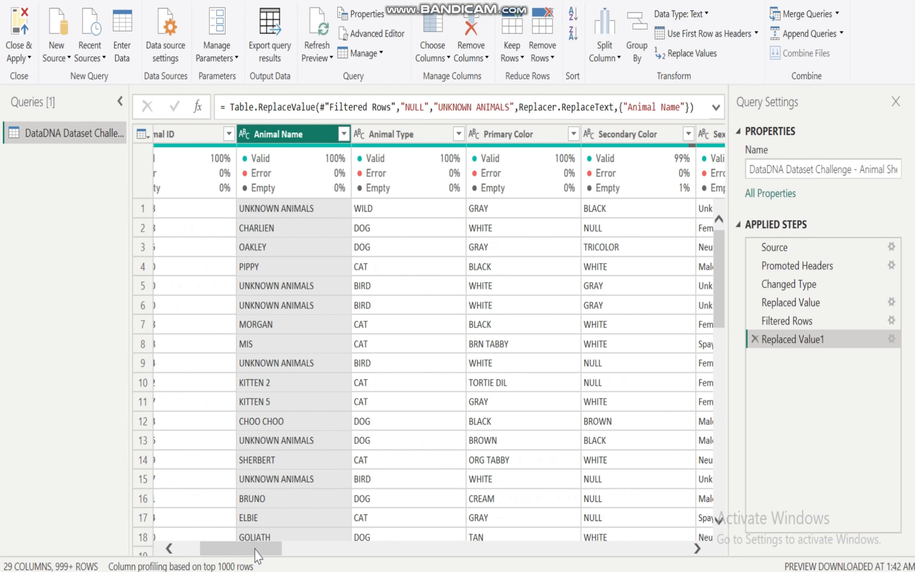
pyautogui.moveTo(391, 188)
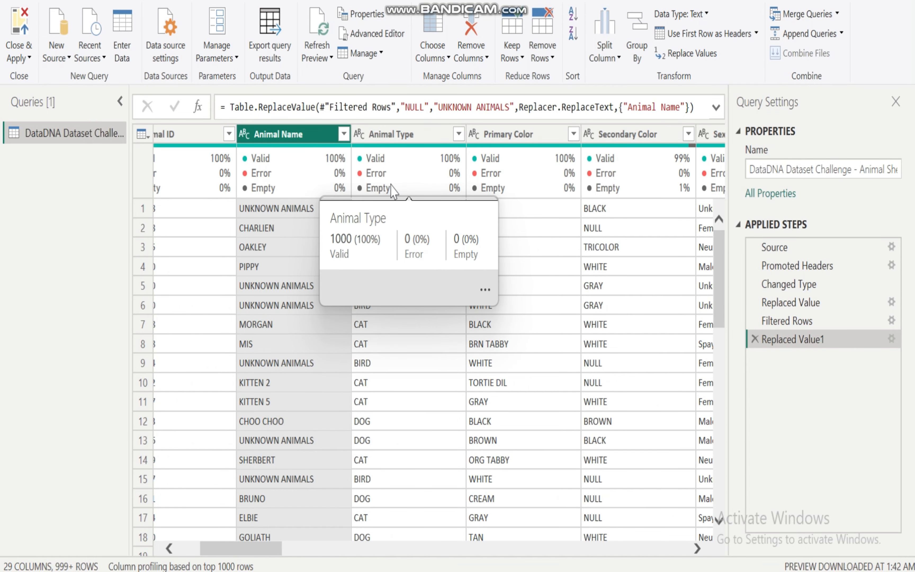
pyautogui.moveTo(244, 547); pyautogui.dragTo(292, 562)
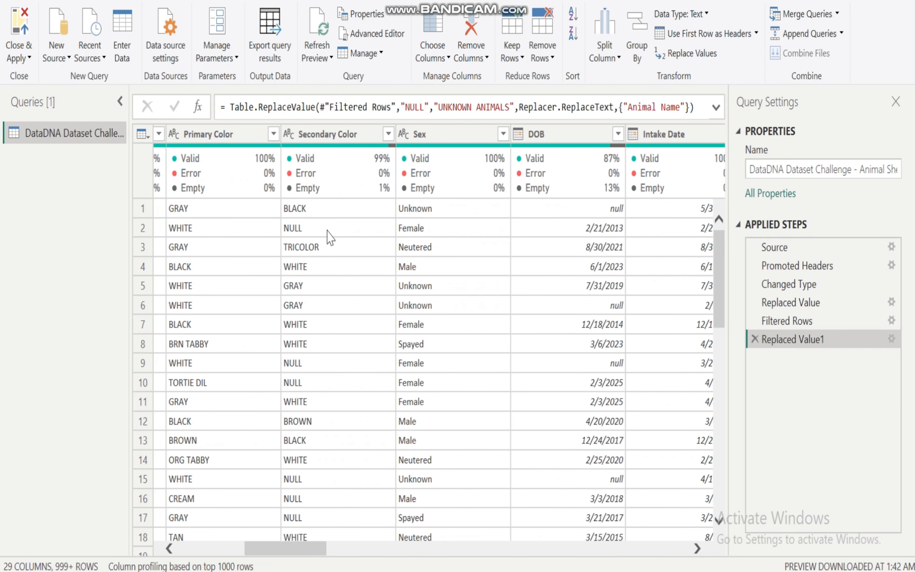
pyautogui.click(347, 133)
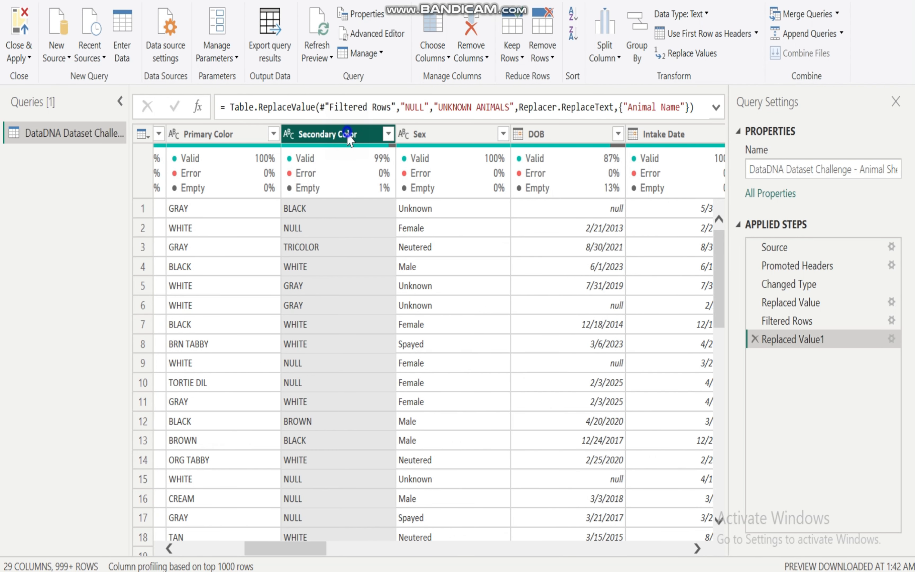
pyautogui.rightClick(347, 134)
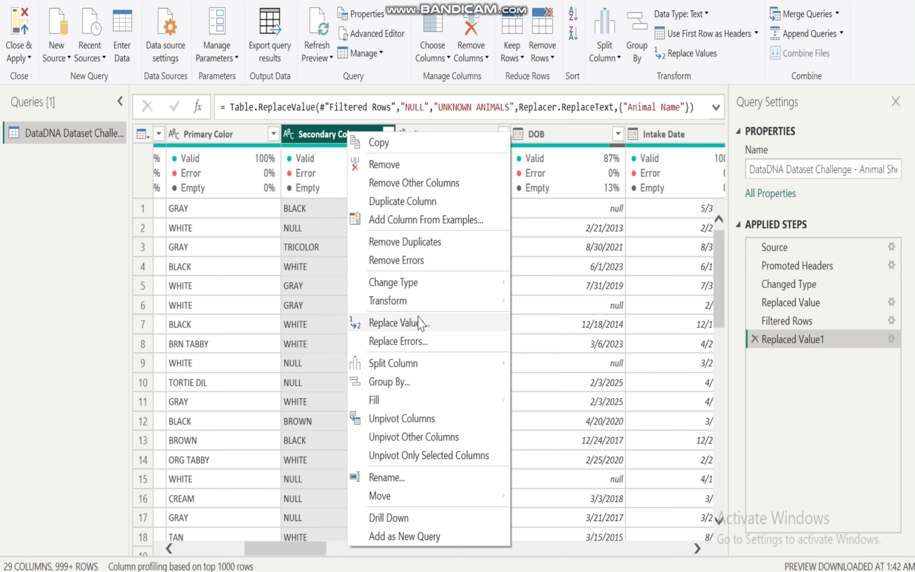
pyautogui.click(408, 324)
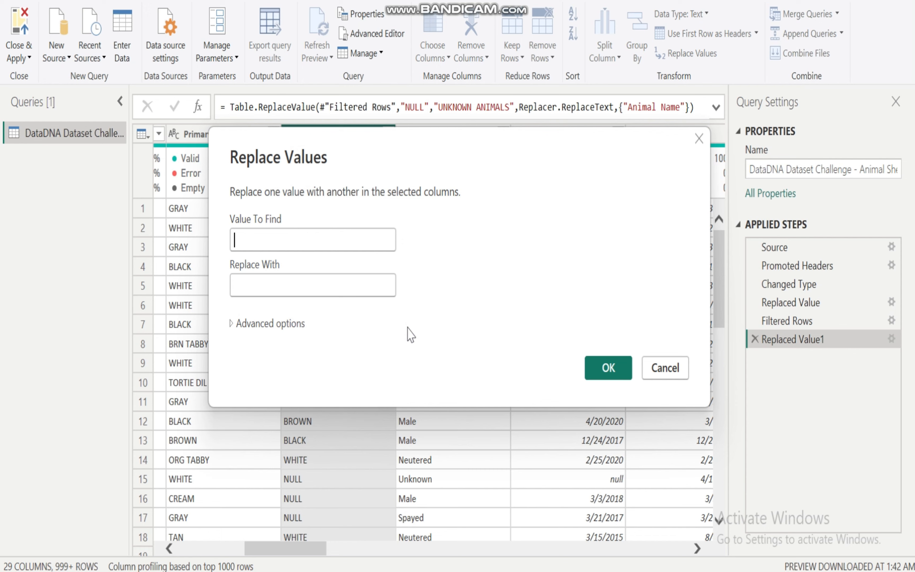
pyautogui.write('NULL')
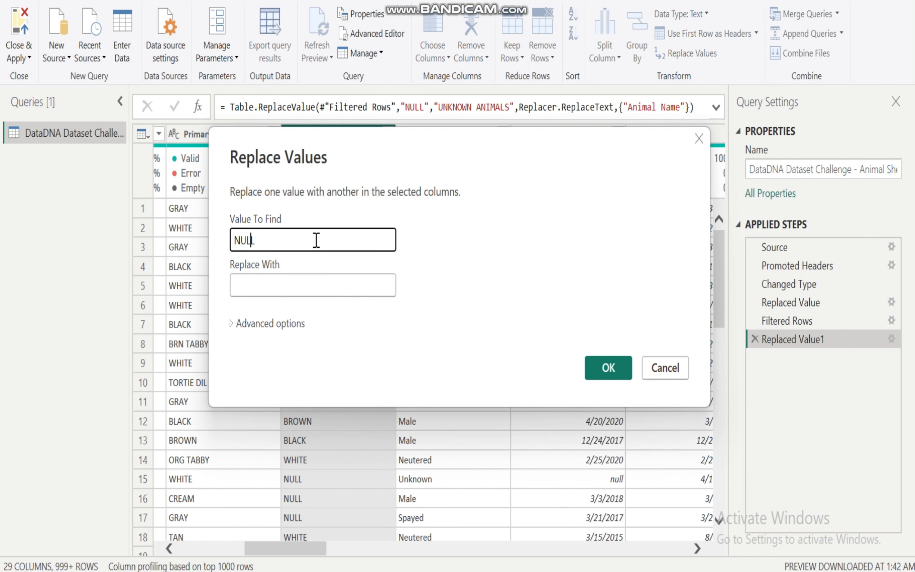
pyautogui.click(282, 286)
pyautogui.write('UN')
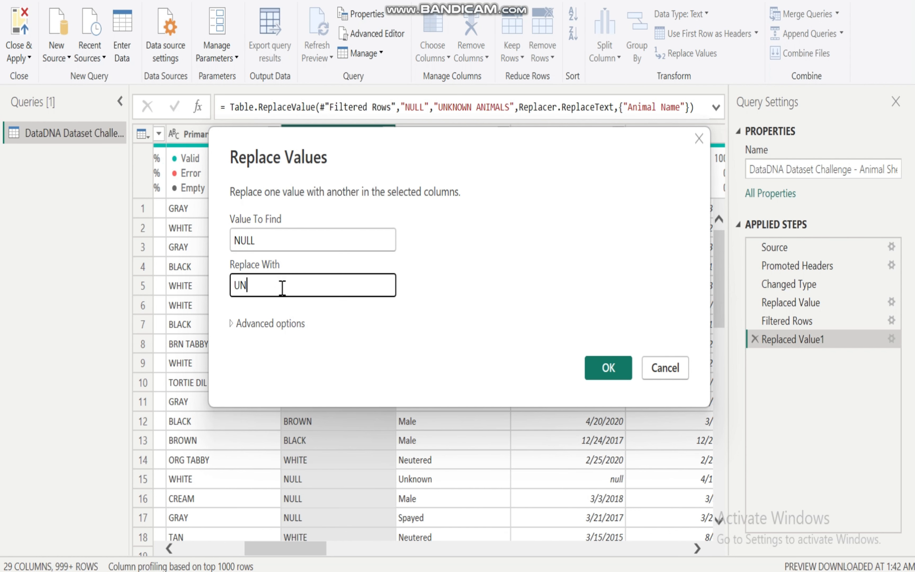
pyautogui.write('KNOWN COLOR')
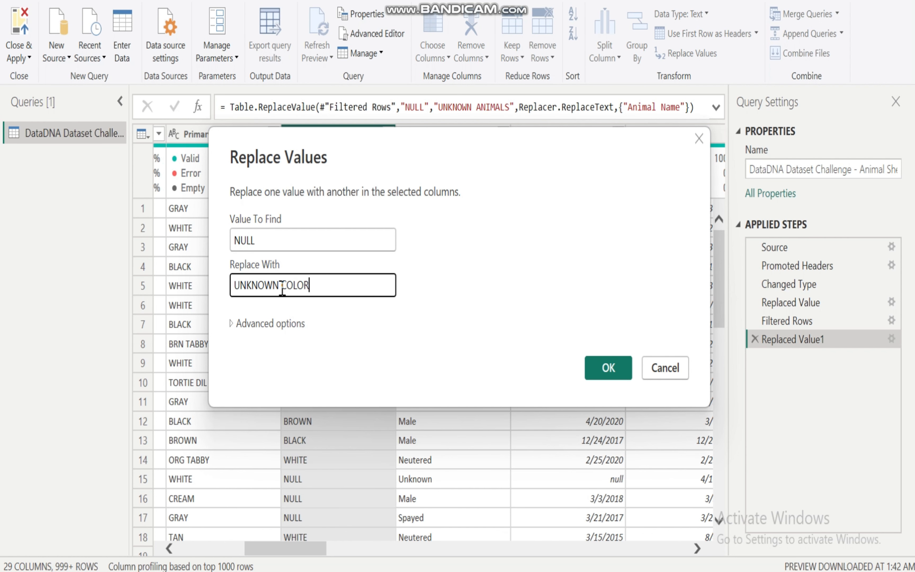
pyautogui.click(604, 364)
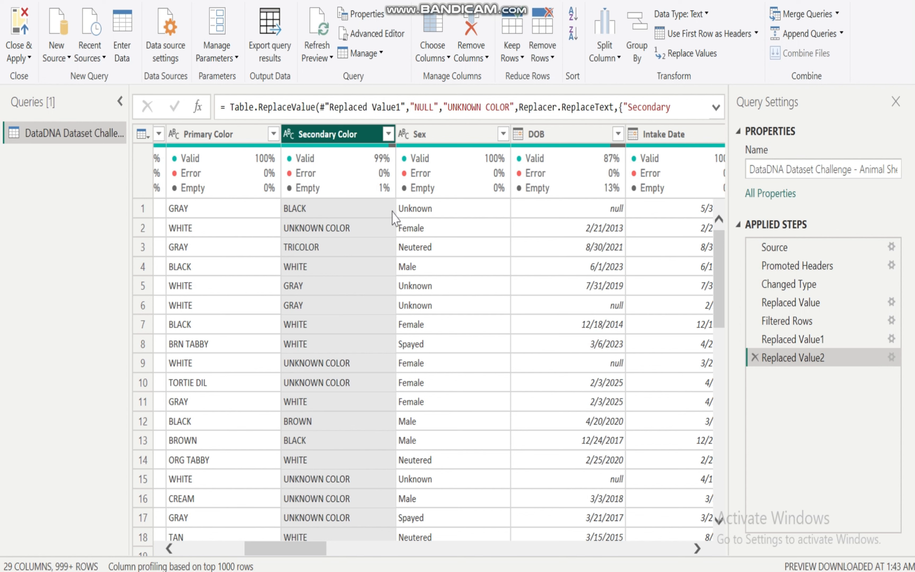
pyautogui.click(388, 135)
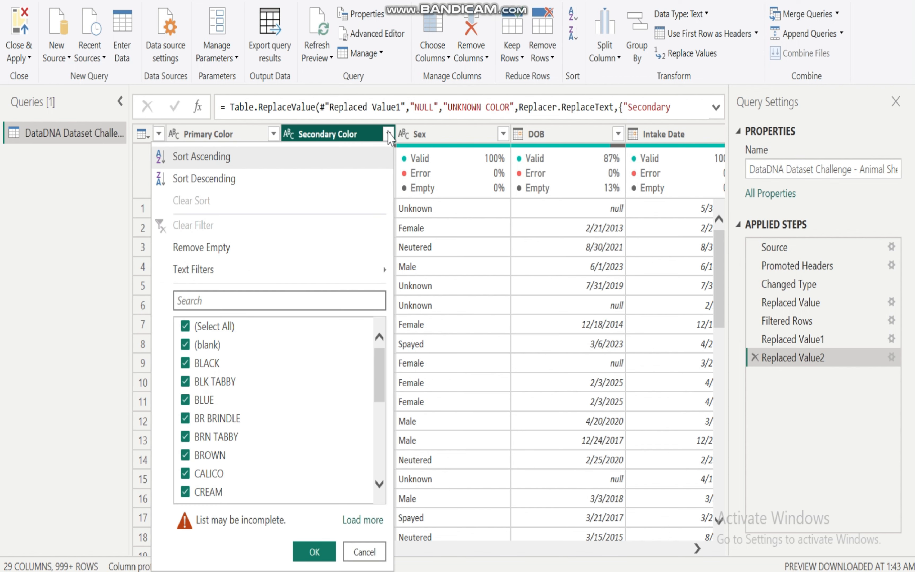
pyautogui.click(251, 259)
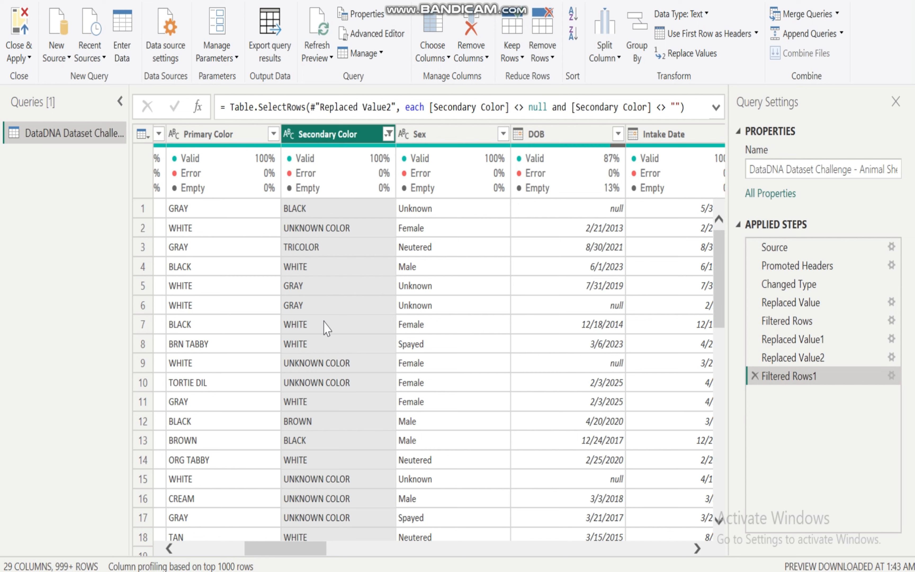
# Step: Remove the DOB column from the animal shelter query
pyautogui.click(298, 548)
pyautogui.moveTo(298, 548); pyautogui.dragTo(334, 551)
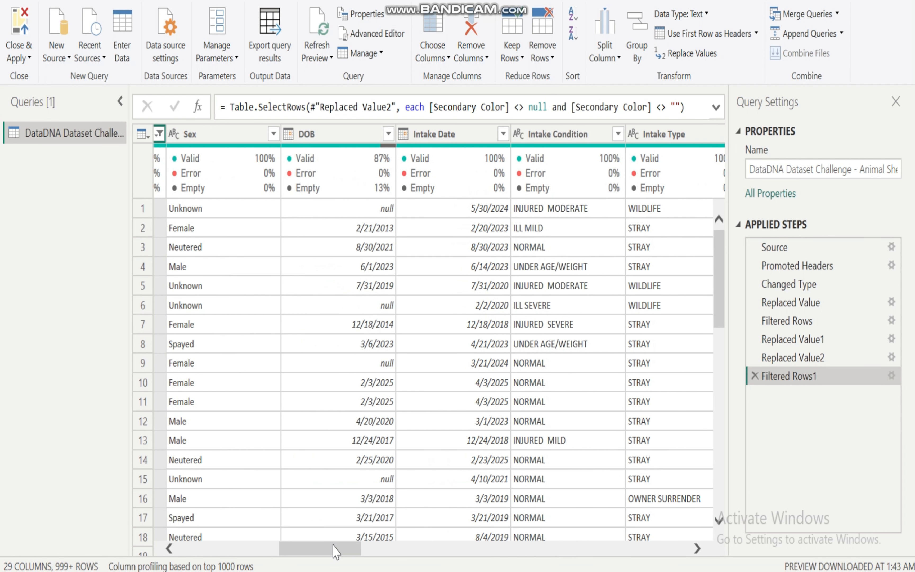
pyautogui.click(344, 134)
pyautogui.rightClick(345, 135)
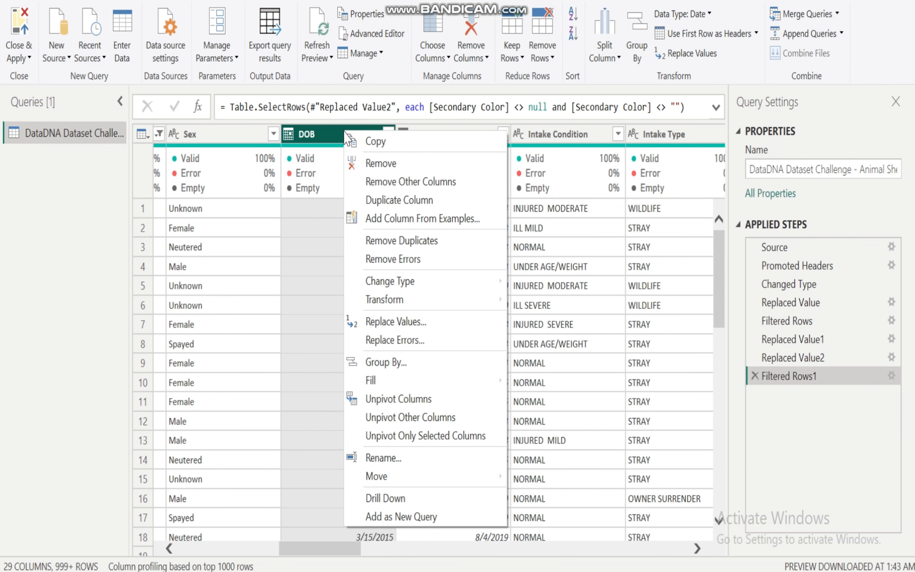
pyautogui.click(406, 163)
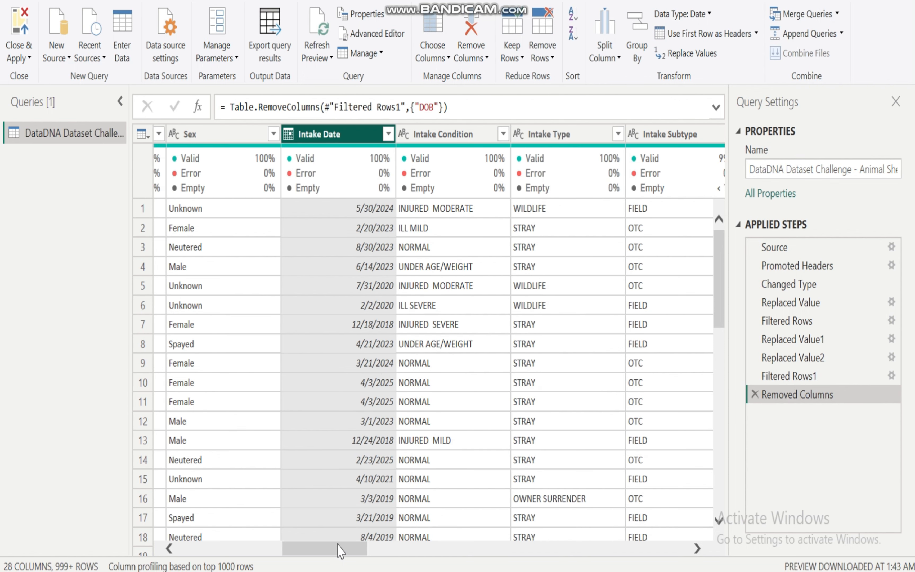
# Step: Filter out the rows with empty values in the Intake Subtype column using Remove Empty
pyautogui.moveTo(340, 552); pyautogui.dragTo(389, 561)
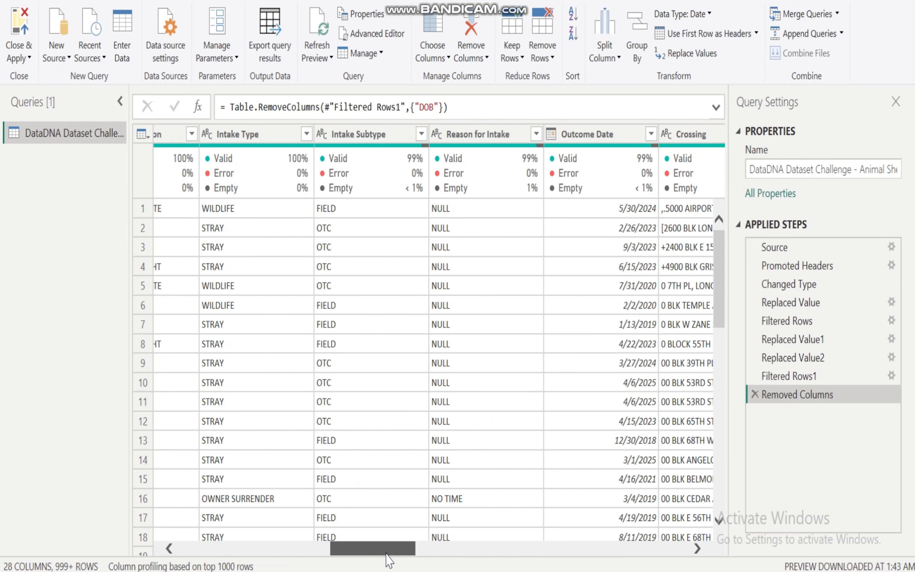
pyautogui.click(412, 140)
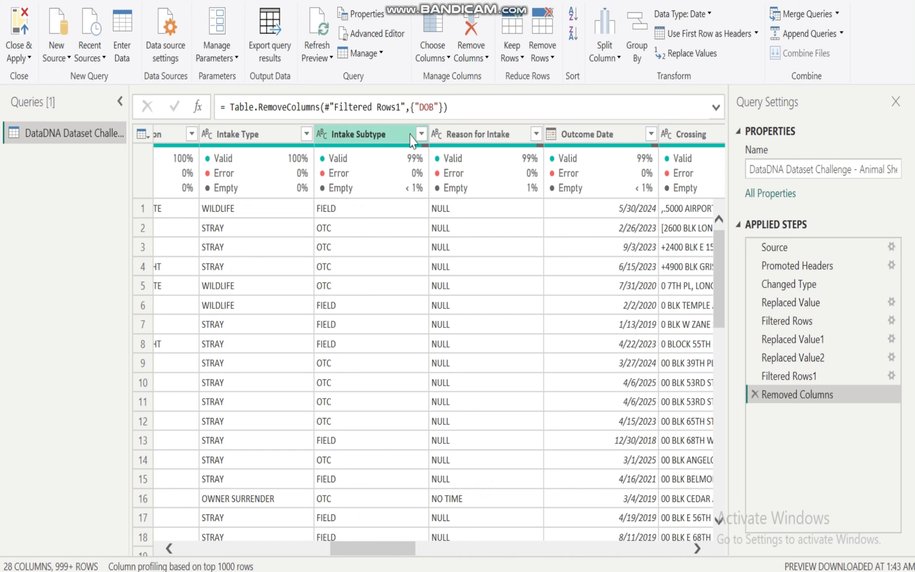
pyautogui.click(412, 140)
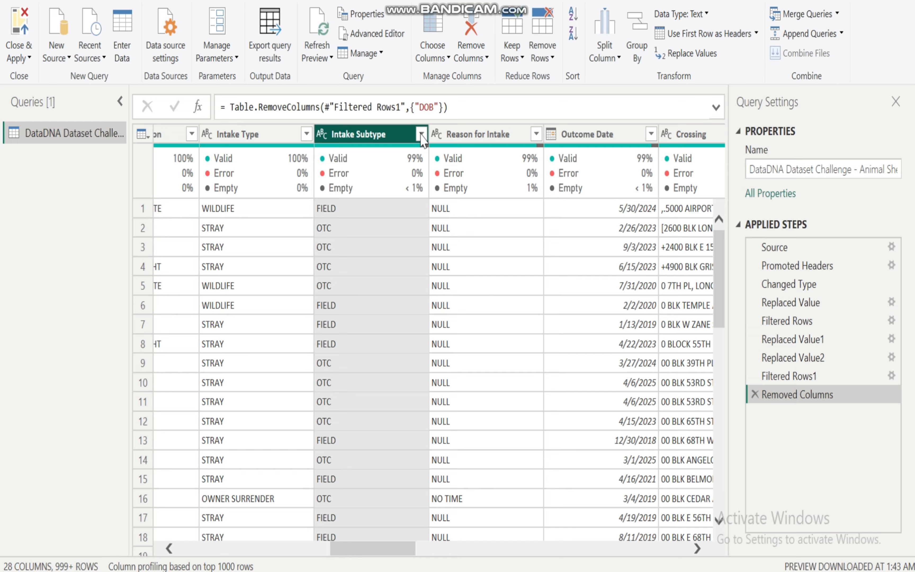
pyautogui.click(420, 134)
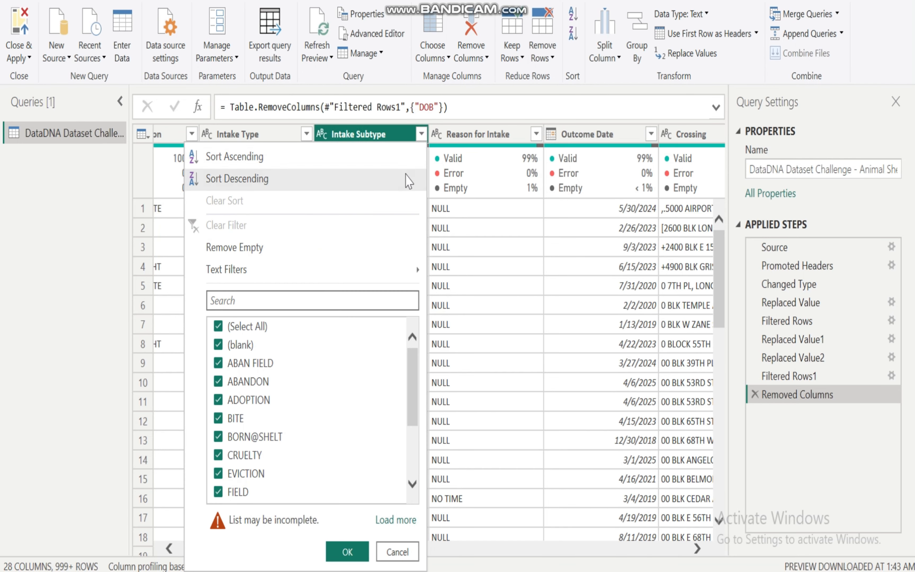
pyautogui.click(270, 252)
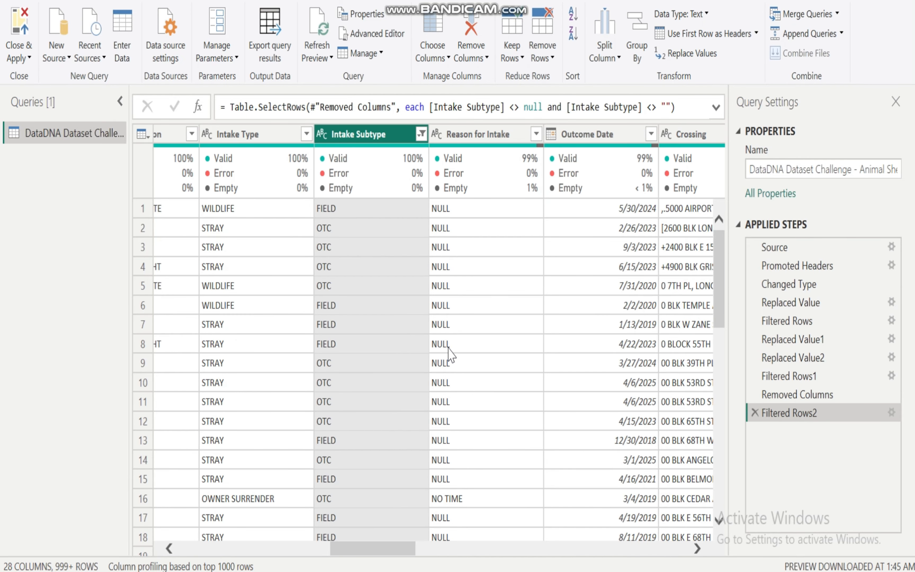
# Step: Review the columns from Reason for Intake to Outcome Subtype, including the filter values of Outcome Type, and return to the first column
pyautogui.click(394, 552)
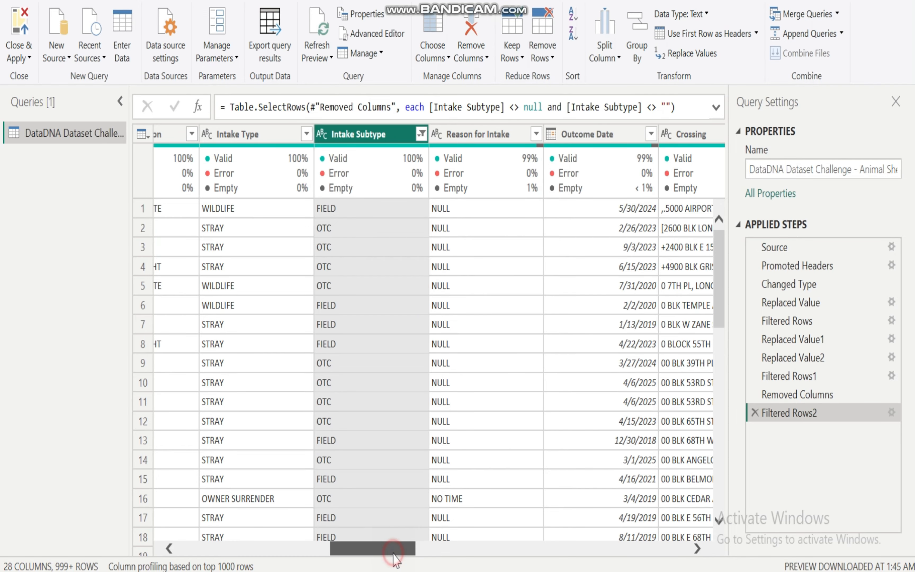
pyautogui.moveTo(393, 553)
pyautogui.mouseDown()
pyautogui.moveTo(429, 551)
pyautogui.moveTo(409, 554)
pyautogui.mouseUp()
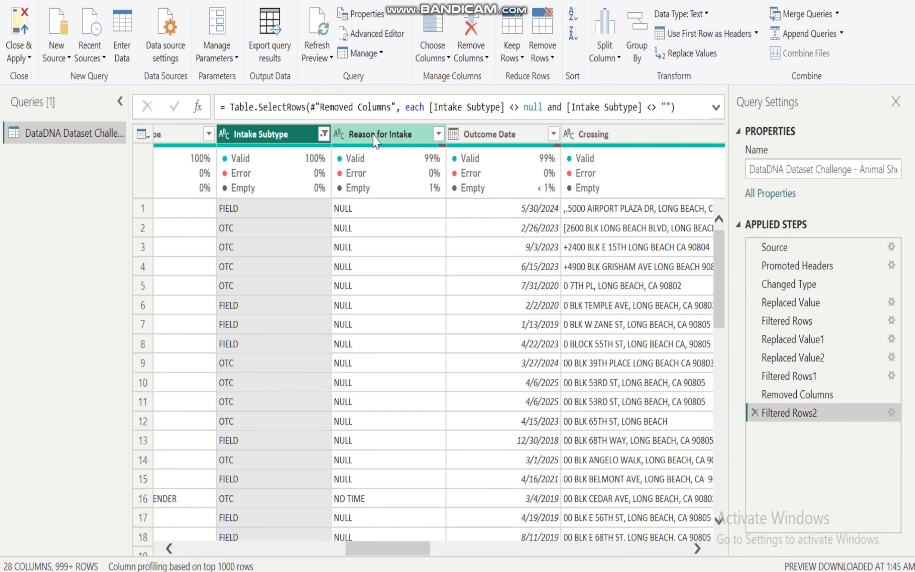
pyautogui.click(384, 550)
pyautogui.moveTo(384, 550); pyautogui.dragTo(457, 554)
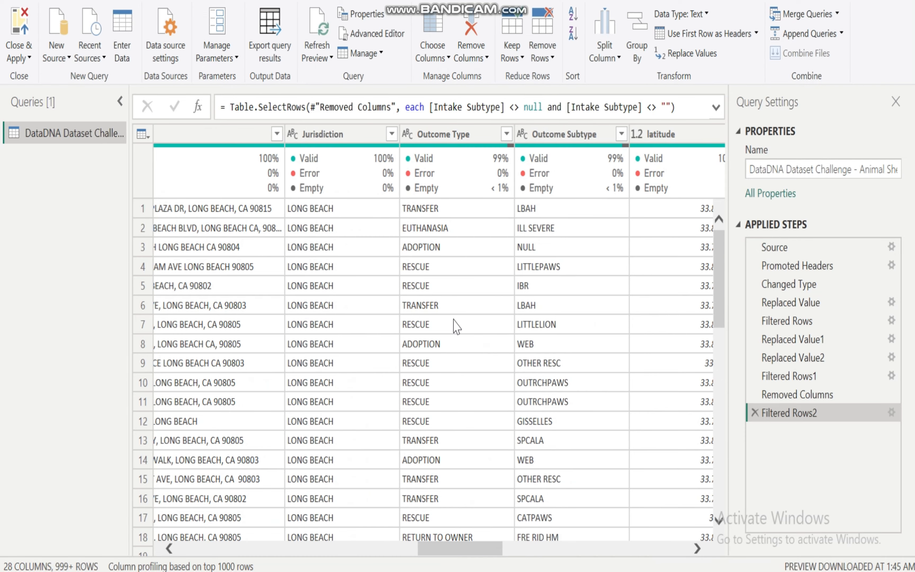
pyautogui.click(507, 134)
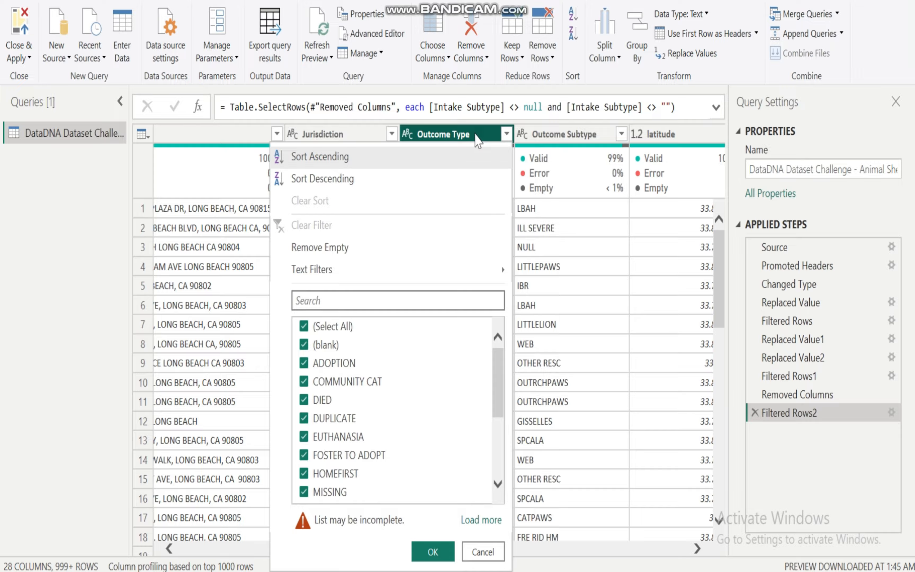
pyautogui.click(462, 137)
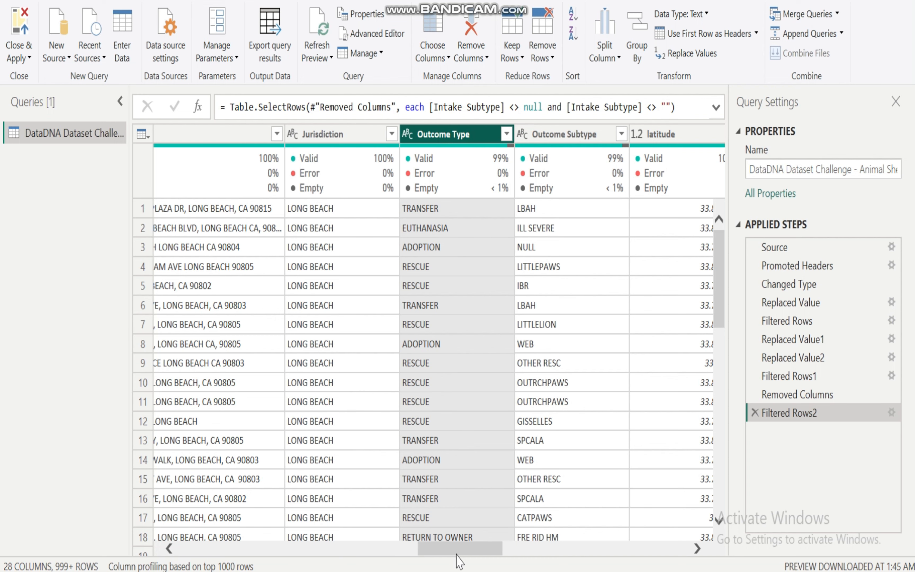
pyautogui.moveTo(479, 558); pyautogui.dragTo(202, 549)
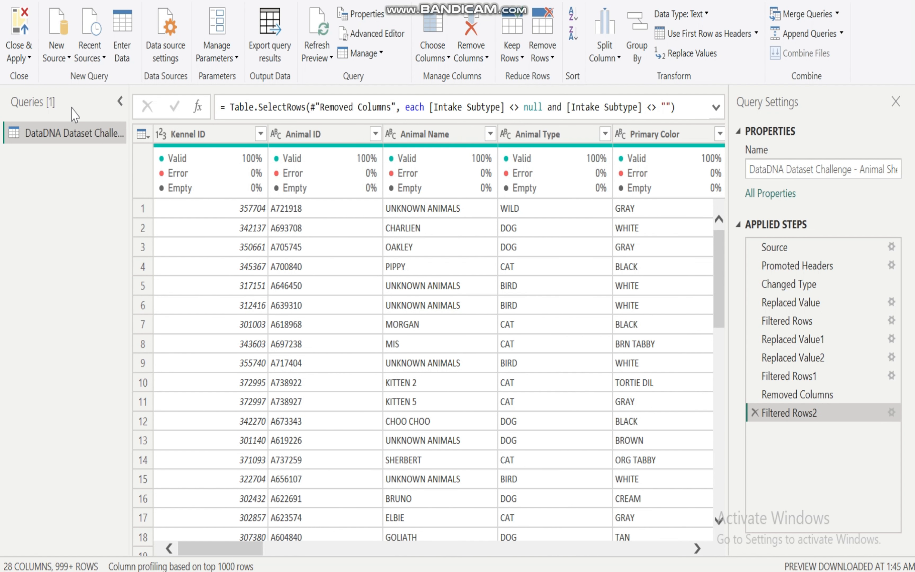
# Step: Close the query editor and apply the query changes to load the animal shelter data into the report
pyautogui.click(27, 58)
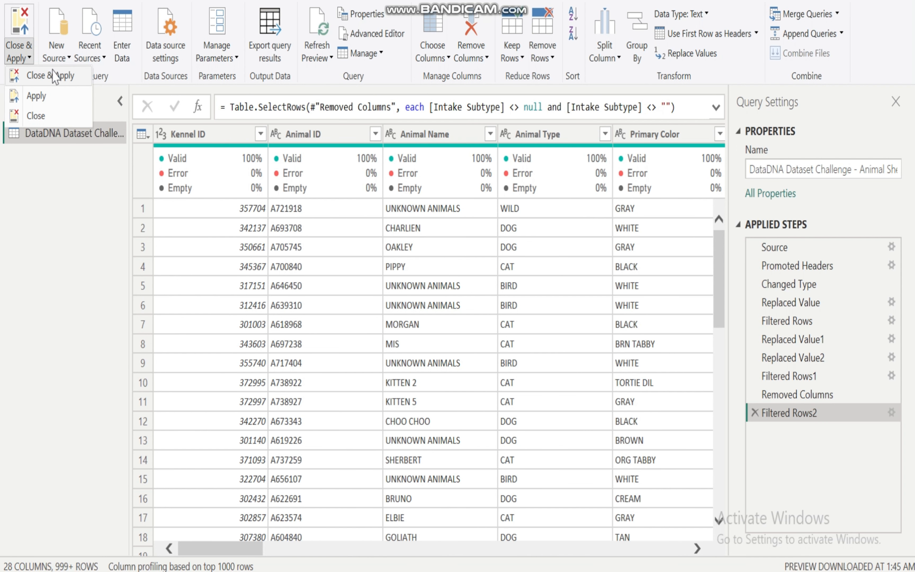
pyautogui.click(55, 77)
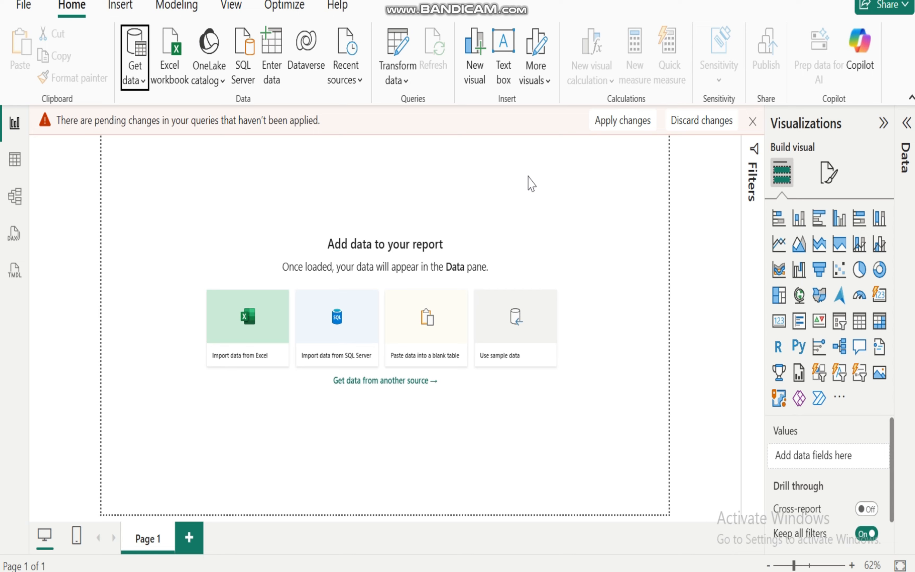
pyautogui.click(529, 176)
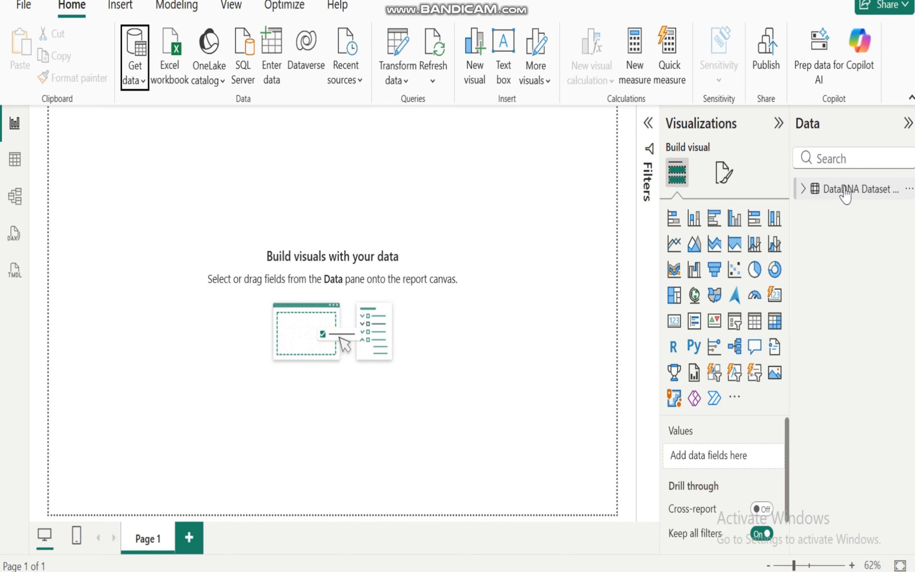
# Step: Expand the loaded DataDNA dataset table to check its fields, and collapse it again
pyautogui.click(803, 189)
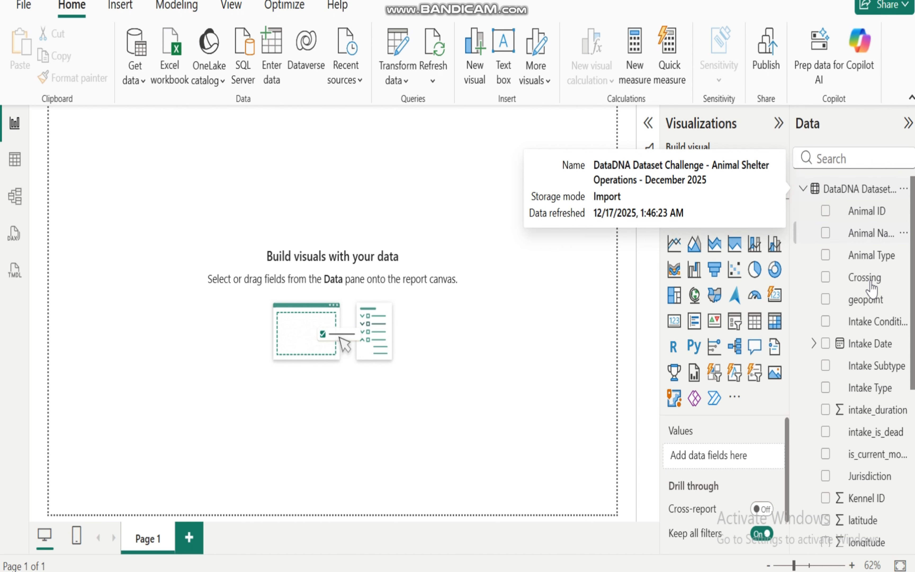
pyautogui.click(803, 189)
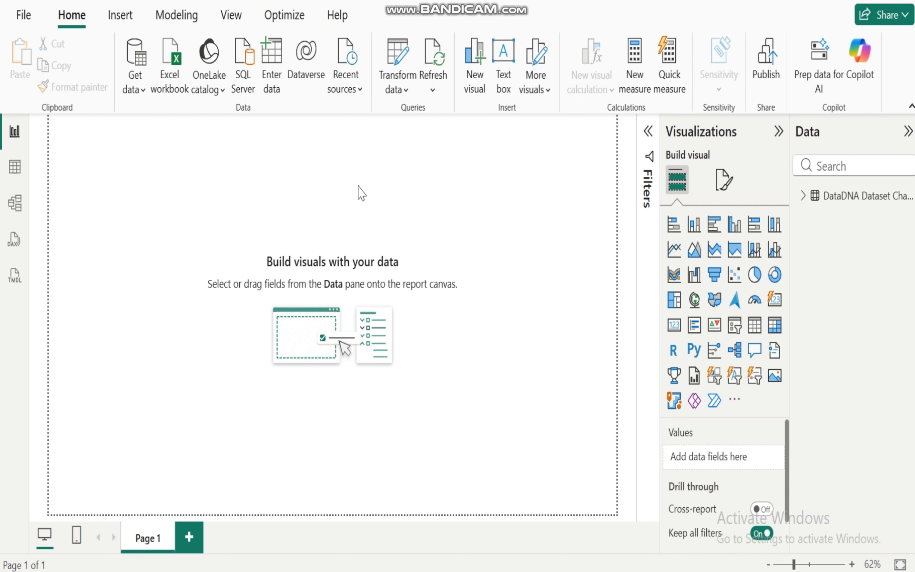
pyautogui.click(806, 197)
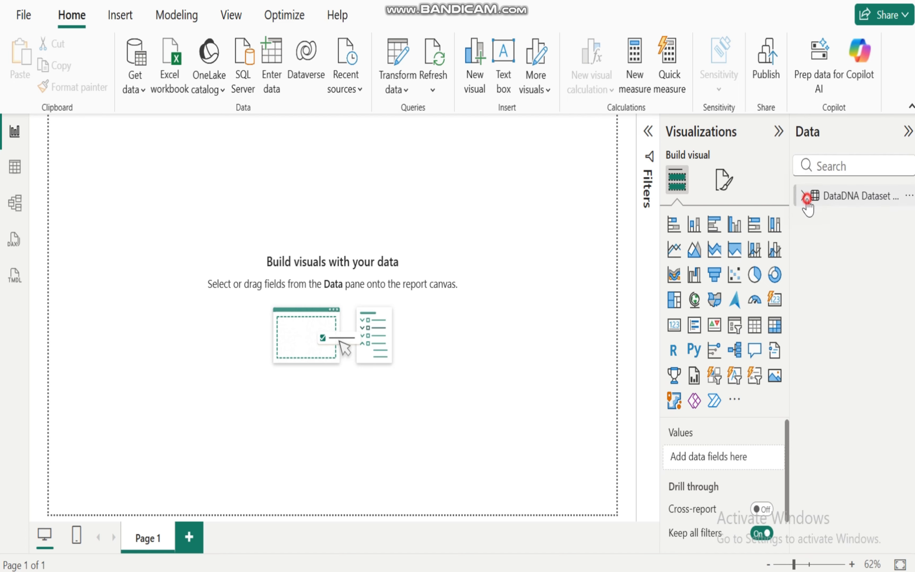
pyautogui.click(807, 197)
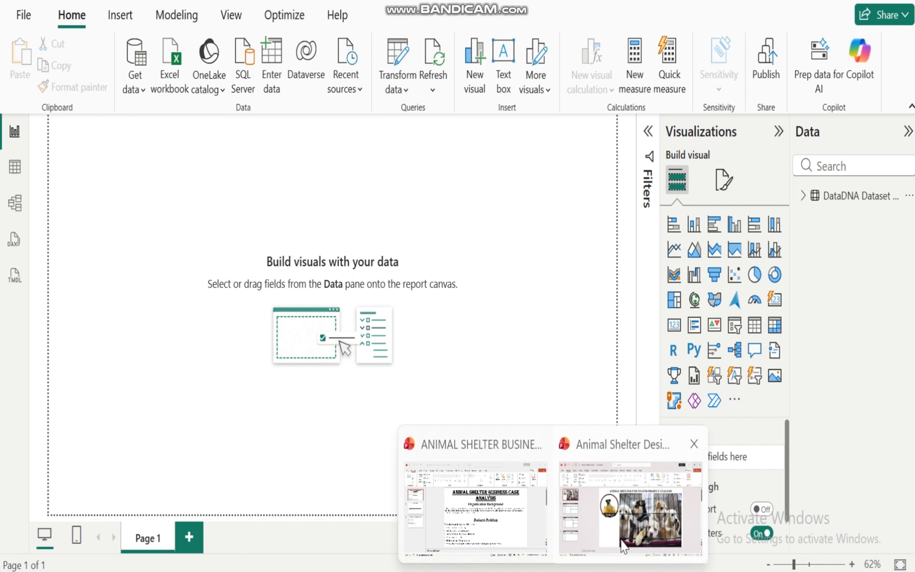
# Step: Switch to the Animal Shelter Design presentation in PowerPoint to view the report page designs
pyautogui.click(474, 450)
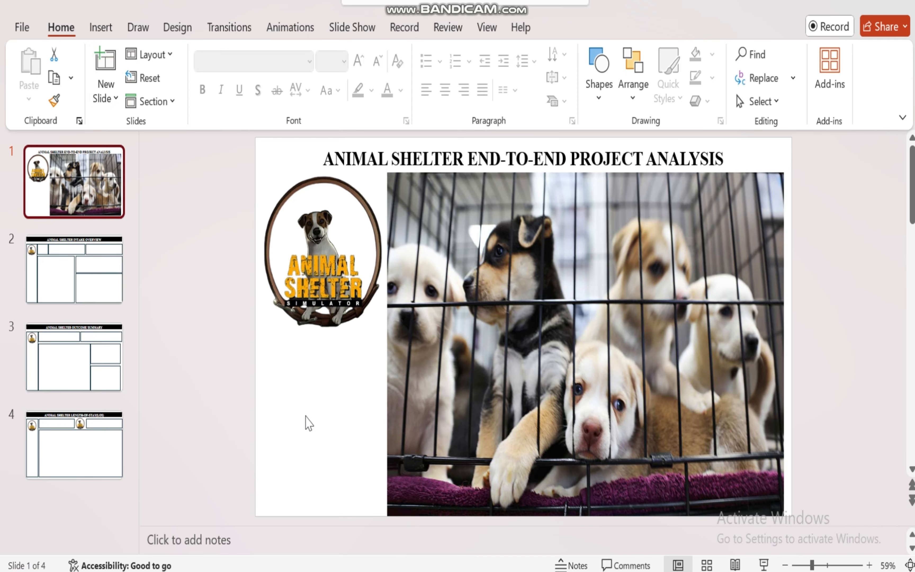
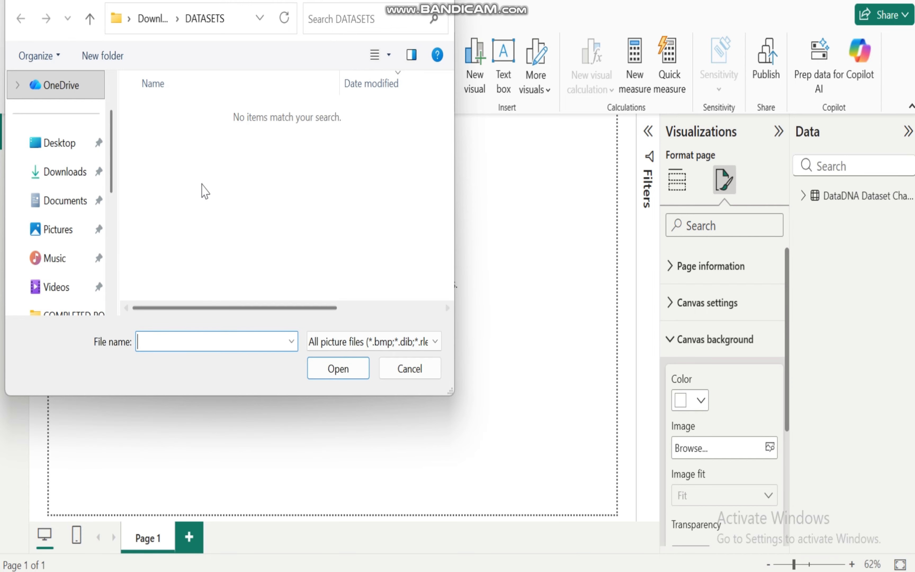
# Step: Set Slide1 from the Animal Sector folder in Downloads as the page's canvas background image with 0% transparency
pyautogui.click(59, 174)
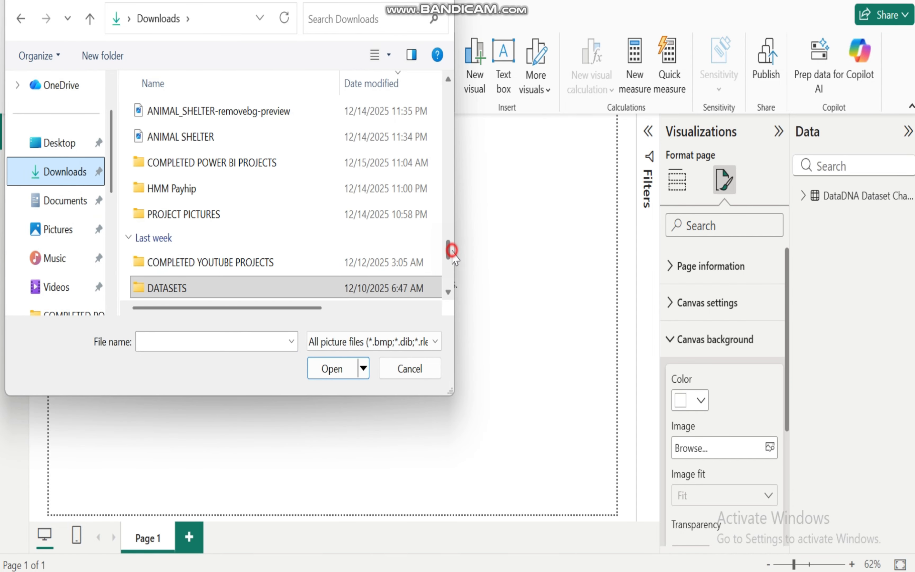
pyautogui.moveTo(450, 251); pyautogui.dragTo(448, 82)
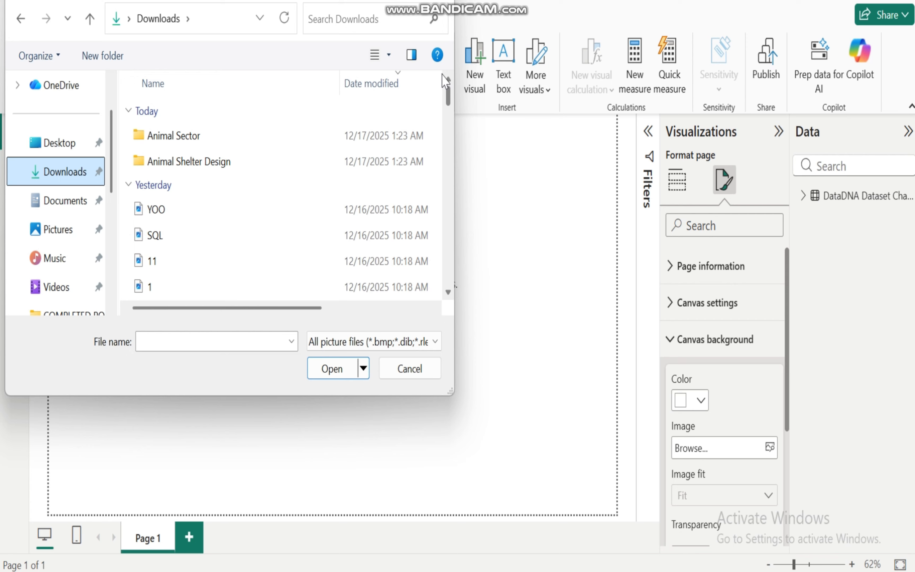
pyautogui.doubleClick(217, 163)
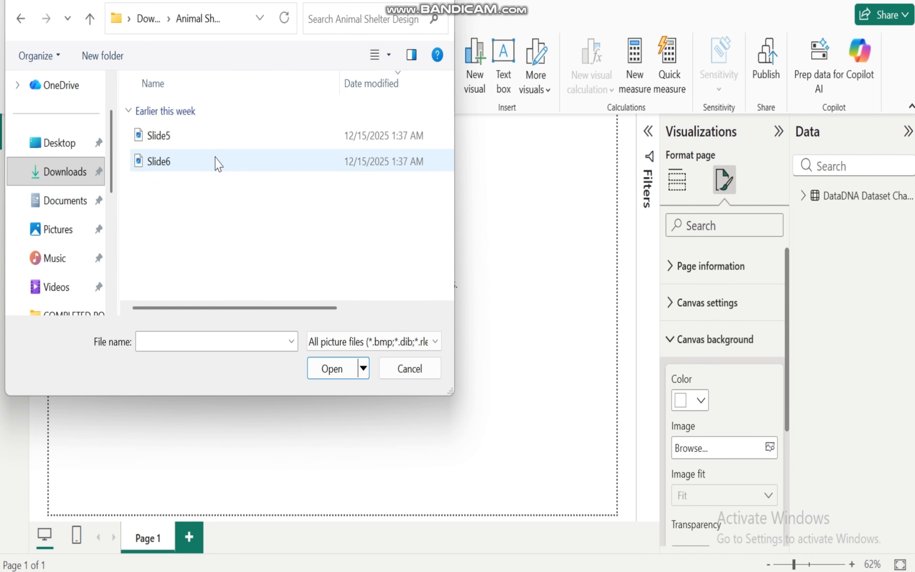
pyautogui.click(20, 18)
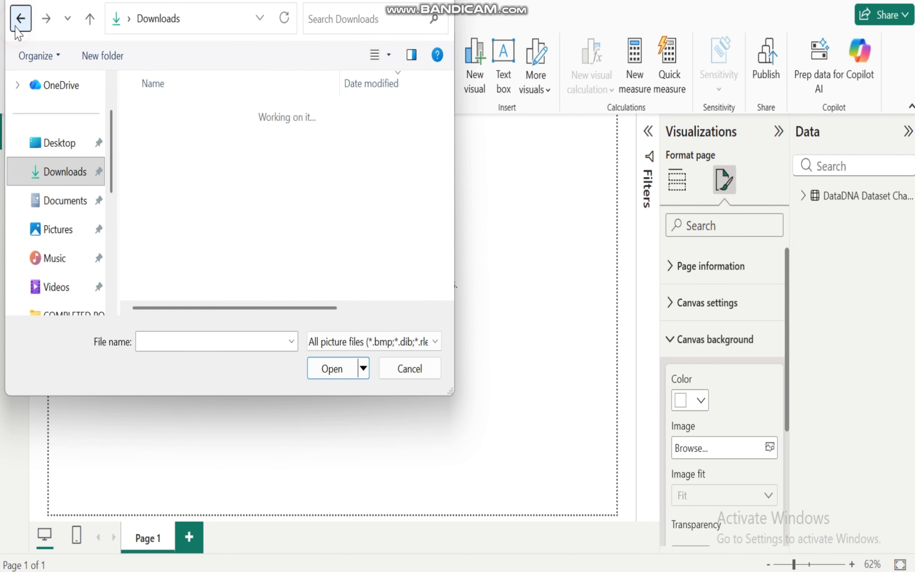
pyautogui.doubleClick(198, 134)
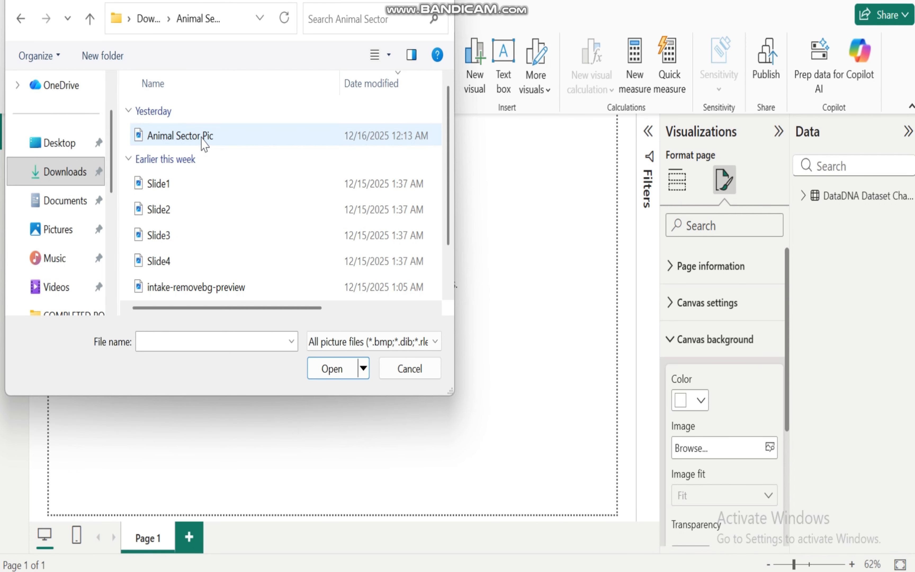
pyautogui.click(178, 188)
pyautogui.click(332, 370)
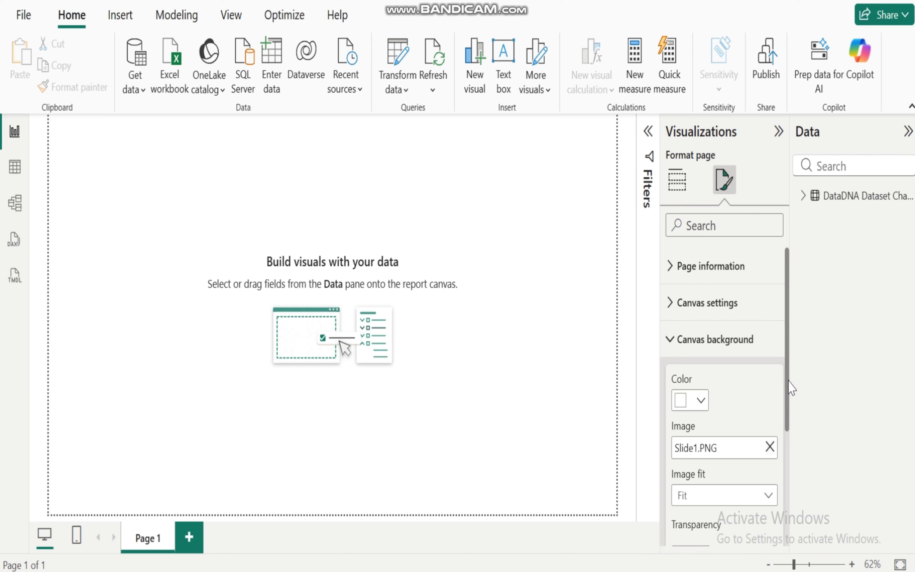
pyautogui.moveTo(796, 377); pyautogui.dragTo(807, 497)
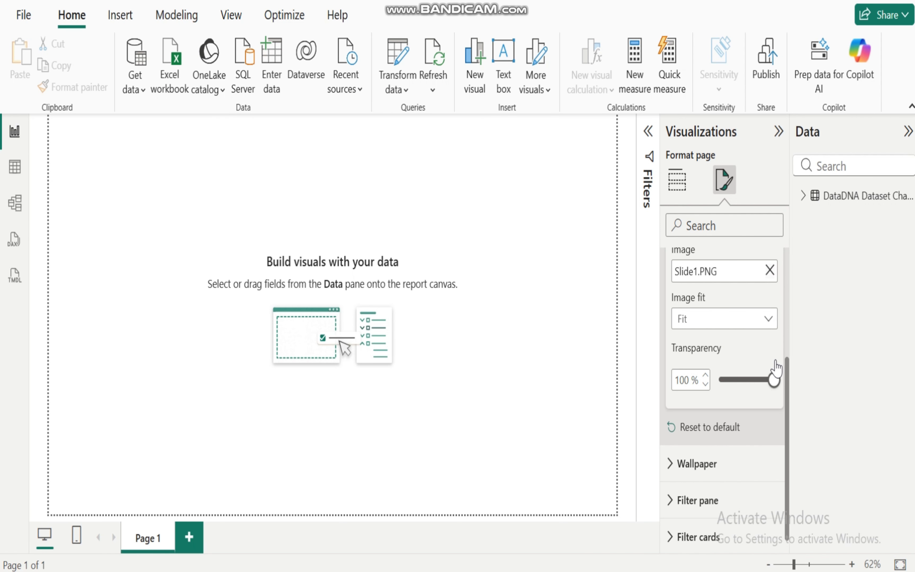
pyautogui.moveTo(774, 383); pyautogui.dragTo(696, 377)
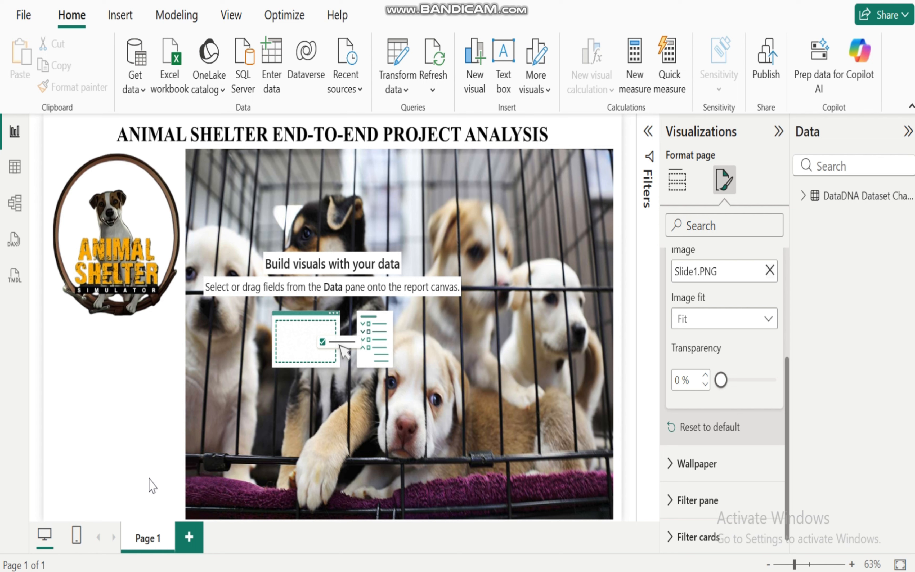
# Step: Rename the first report page as "opening page" and add a new blank page after it
pyautogui.doubleClick(161, 537)
pyautogui.press('BackSpace')
pyautogui.write('pag')
pyautogui.press('Return')
pyautogui.click(225, 539)
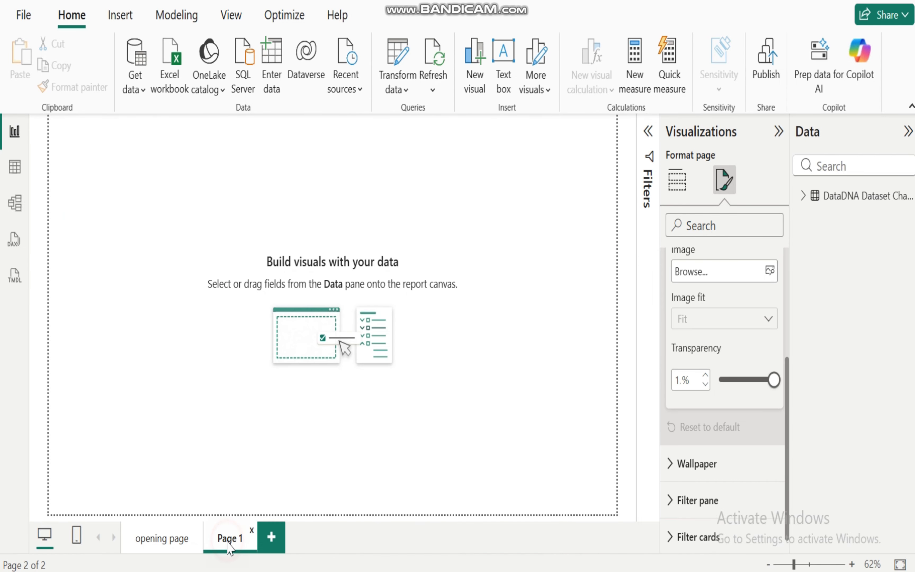
# Step: Set Slide2 from the Animal Sector folder as the second page's canvas background image with 0% transparency
pyautogui.click(770, 271)
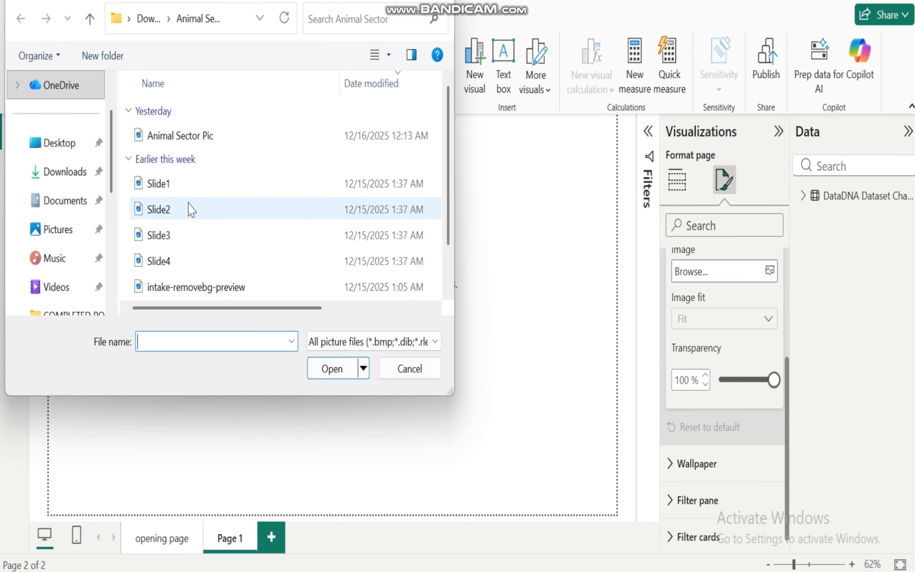
pyautogui.click(181, 209)
pyautogui.click(329, 370)
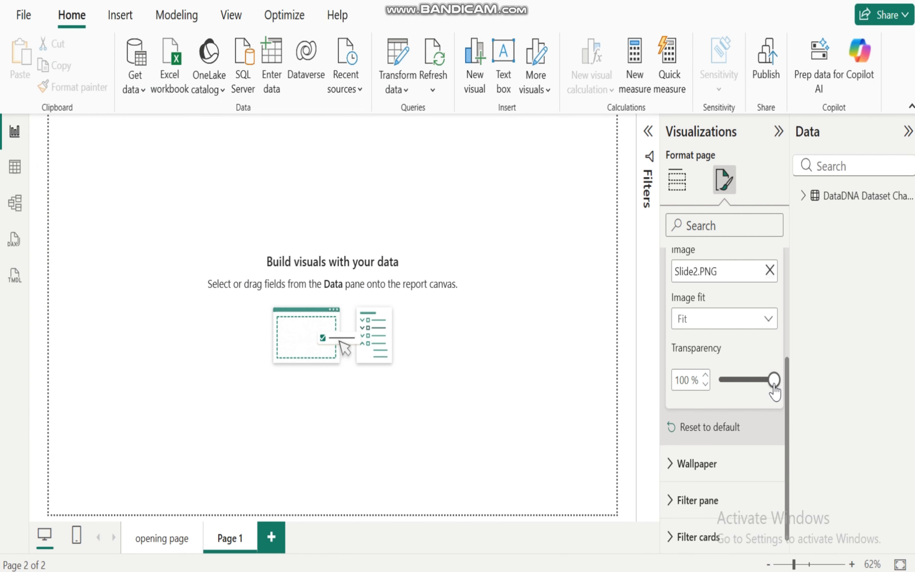
pyautogui.doubleClick(684, 380)
pyautogui.write('0')
pyautogui.press('Return')
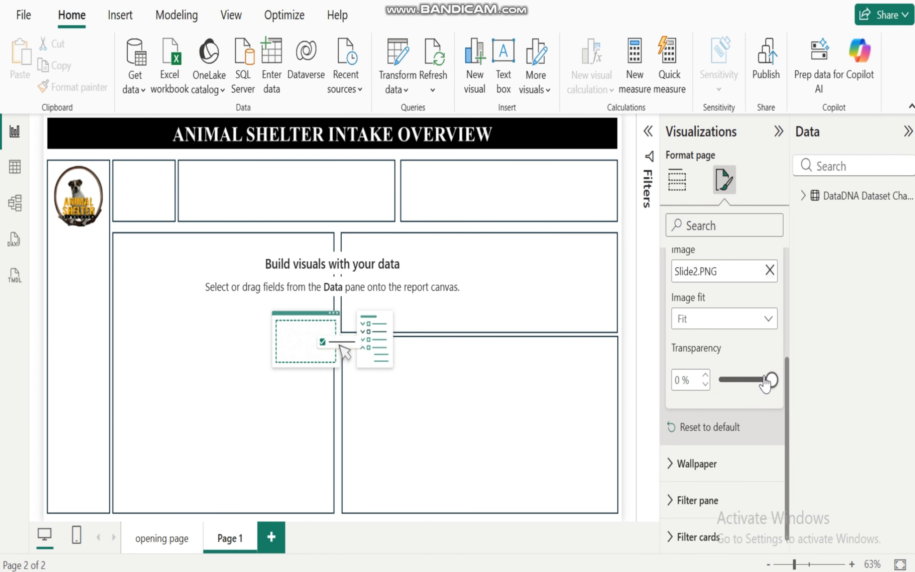
pyautogui.moveTo(767, 383); pyautogui.dragTo(717, 379)
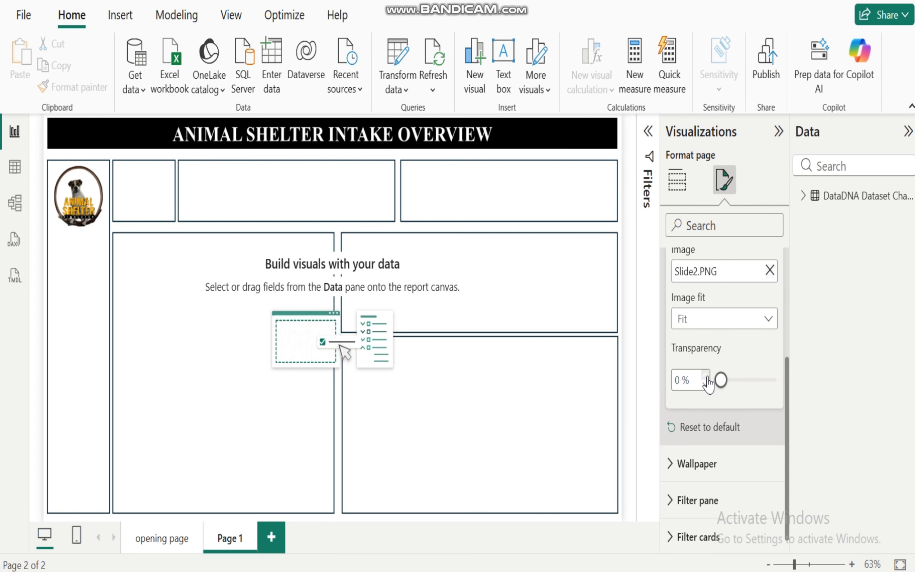
# Step: Rename the second report page as INTAKE OVERVIEW
pyautogui.doubleClick(226, 541)
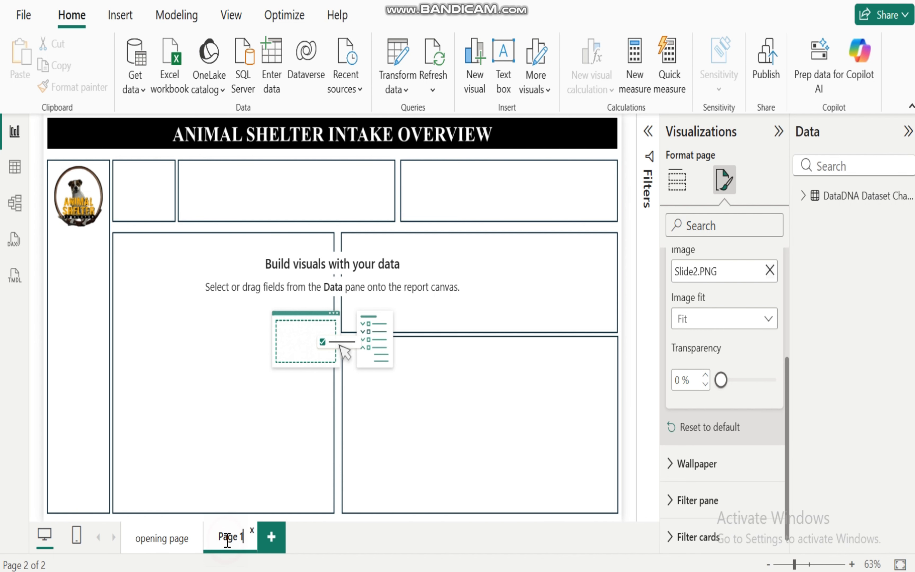
pyautogui.press('BackSpace')
pyautogui.press('BackSpace')
pyautogui.press('BackSpace')
pyautogui.press('BackSpace')
pyautogui.write('INTAKE OVERVIEW')
pyautogui.press('Return')
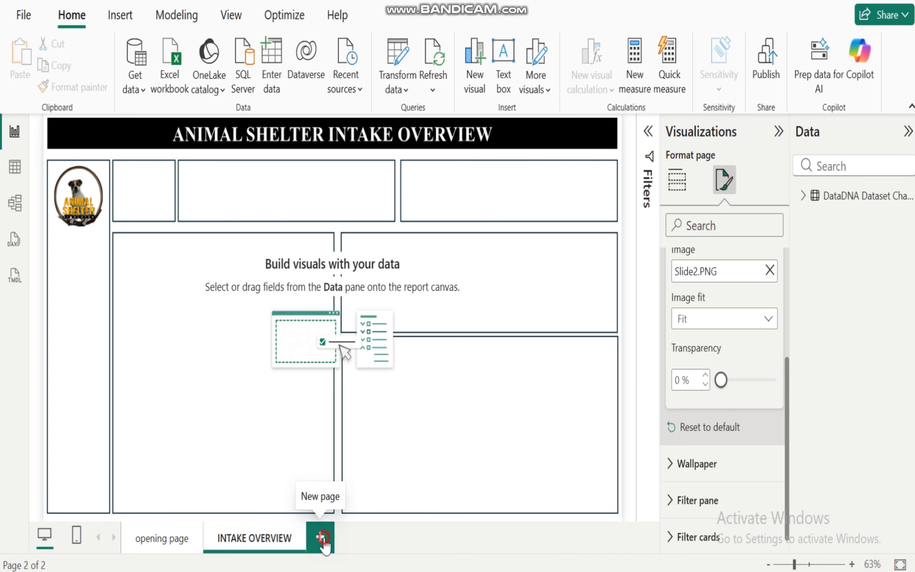
# Step: Add a third report page and set Slide3 from the Animal Sector folder as its canvas background image with 0% transparency
pyautogui.click(321, 537)
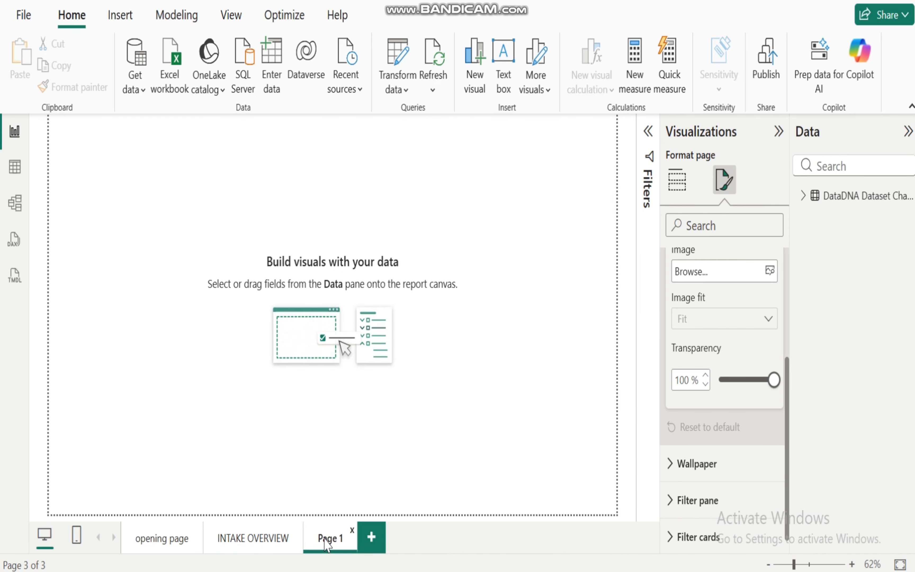
pyautogui.click(771, 278)
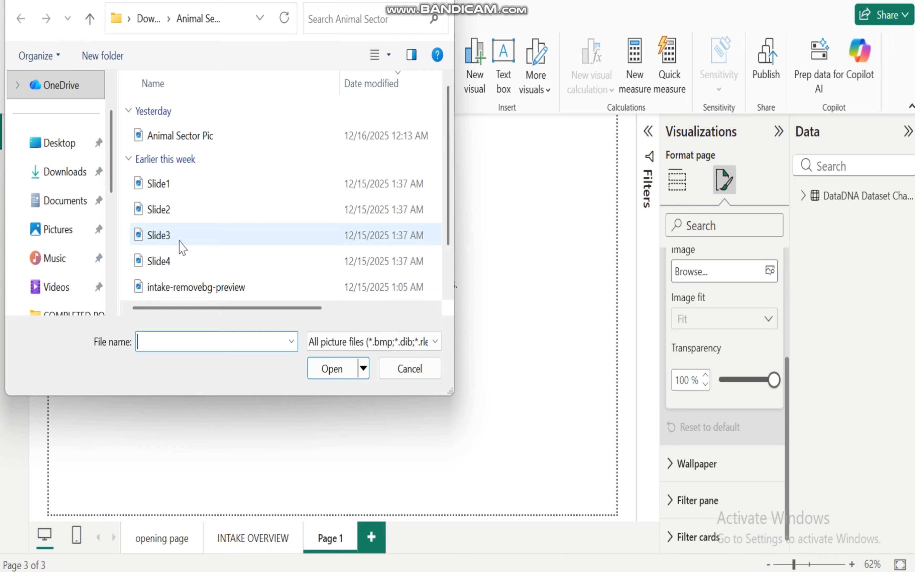
pyautogui.click(180, 242)
pyautogui.click(333, 369)
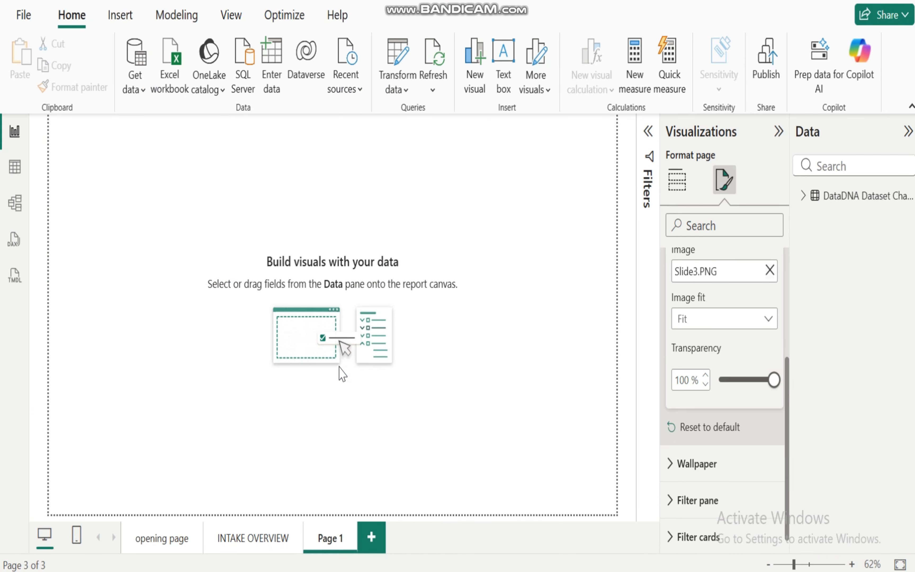
pyautogui.moveTo(774, 379); pyautogui.dragTo(711, 390)
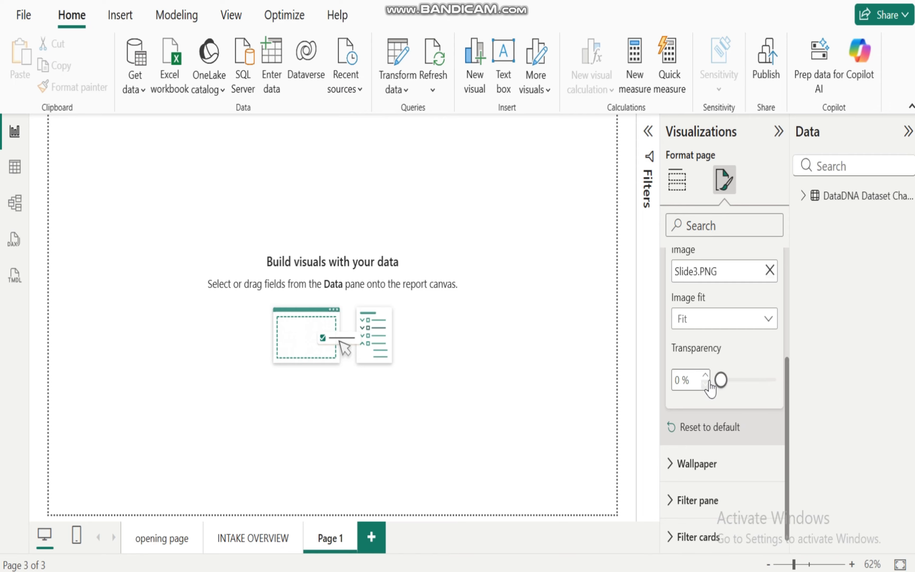
# Step: Rename the third report page as OUTCOME SUMMARY
pyautogui.doubleClick(338, 541)
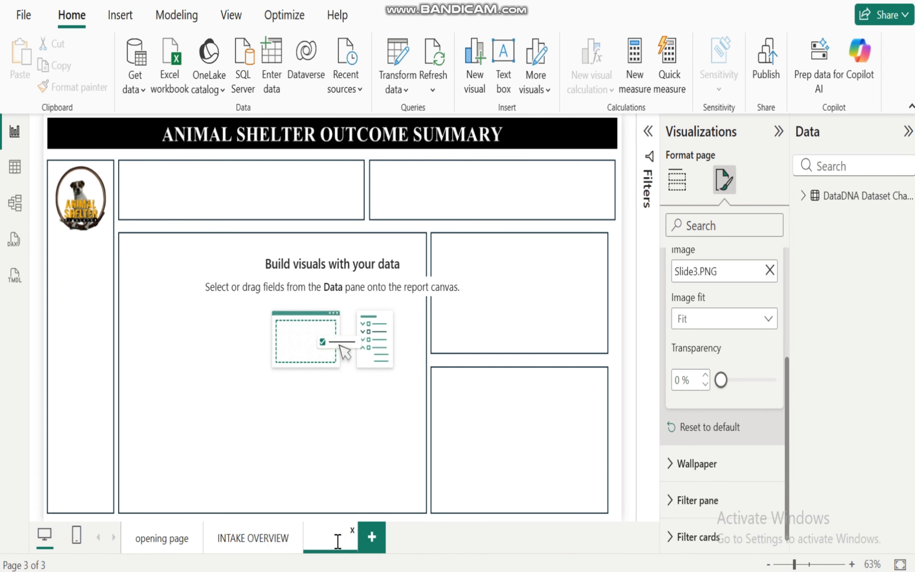
pyautogui.write('OUTCOME SUMMARY')
pyautogui.press('Return')
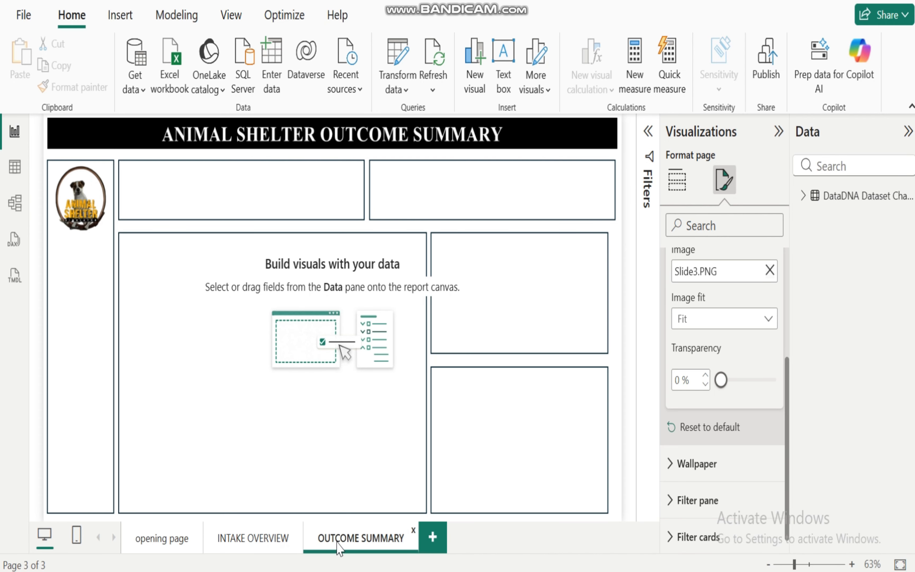
# Step: Add a fourth report page and set Slide4 from the Animal Sector folder as its canvas background image with 0% transparency
pyautogui.click(428, 547)
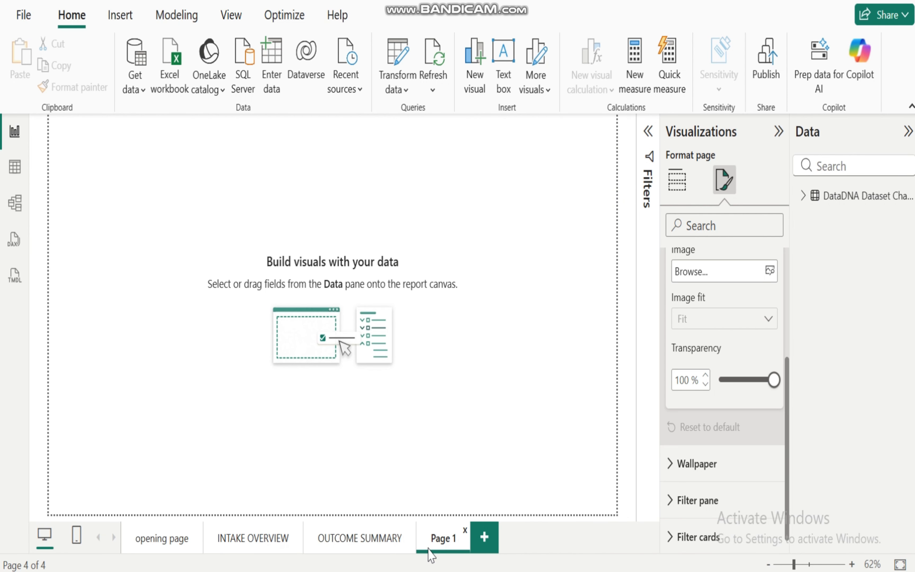
pyautogui.click(768, 268)
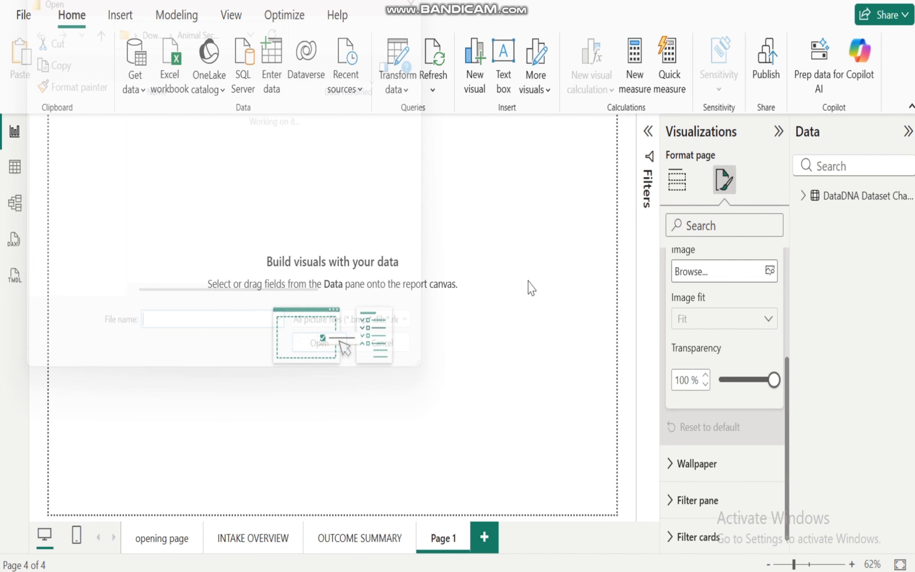
pyautogui.click(199, 264)
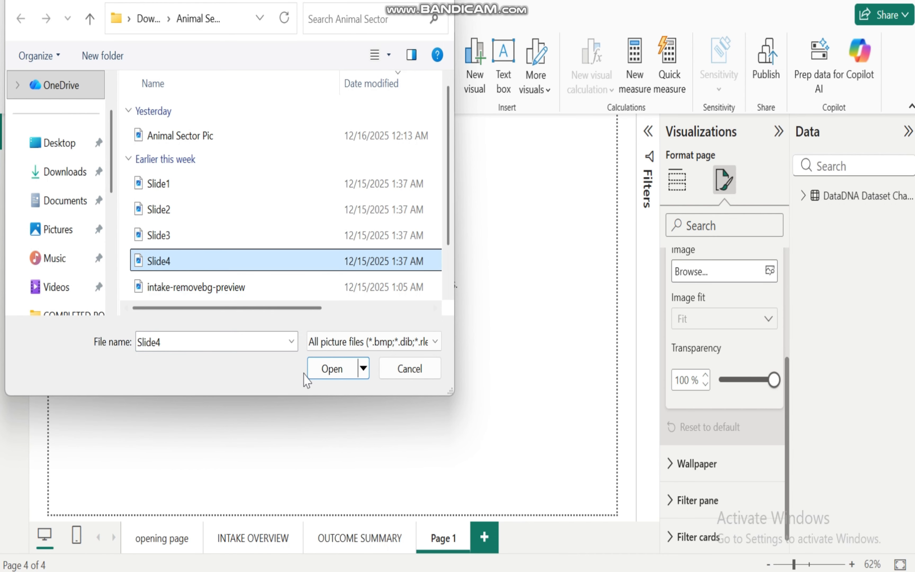
pyautogui.click(328, 369)
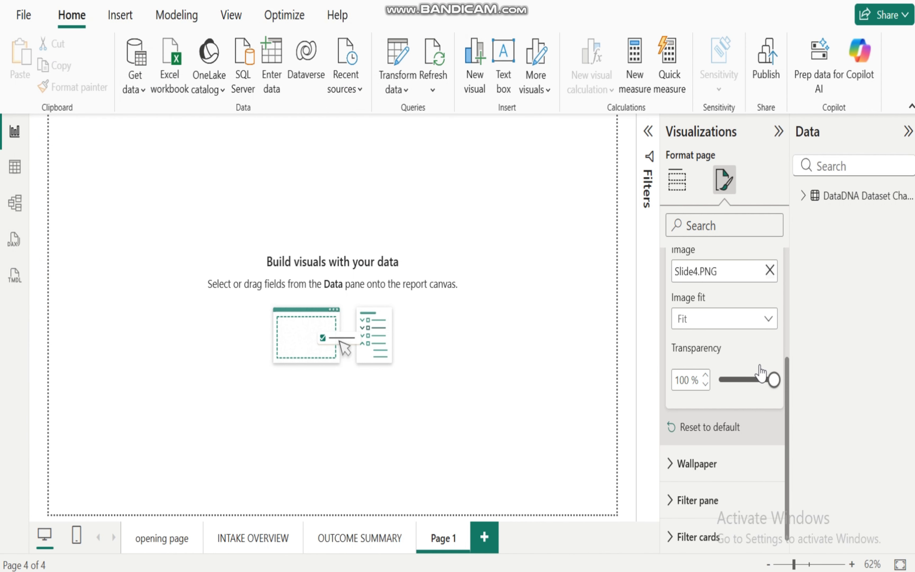
pyautogui.moveTo(774, 379); pyautogui.dragTo(700, 383)
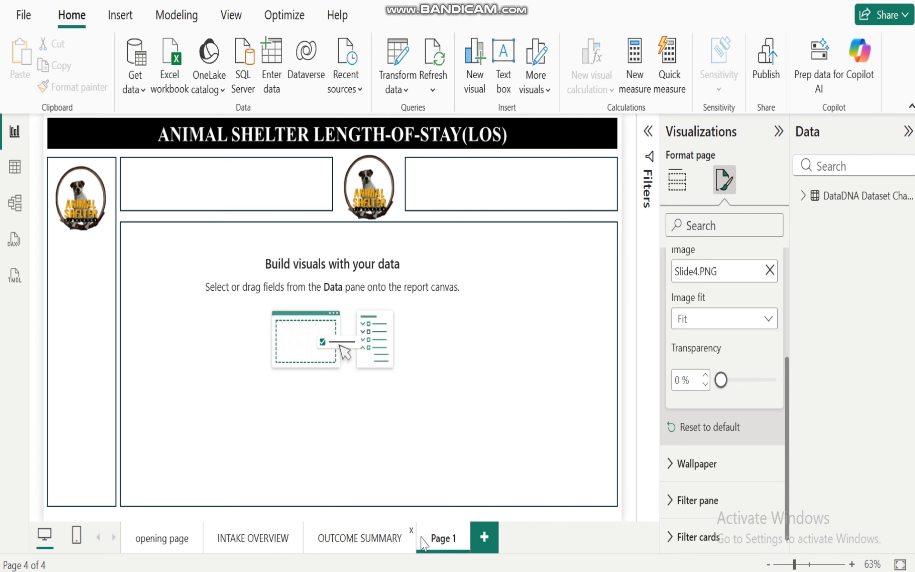
# Step: Rename the fourth report page as LOS PAGE
pyautogui.doubleClick(443, 539)
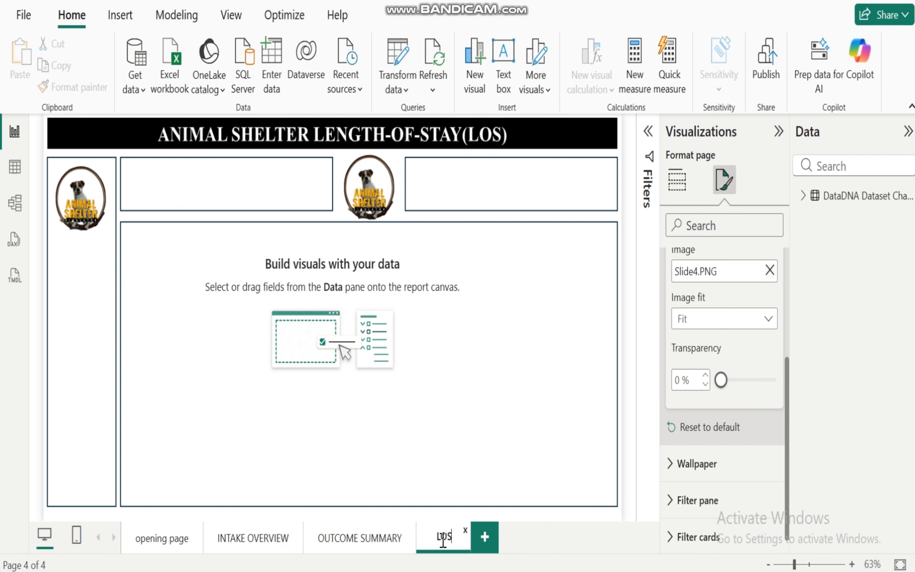
pyautogui.write('LOS PAGE')
pyautogui.press('Return')
pyautogui.click(366, 350)
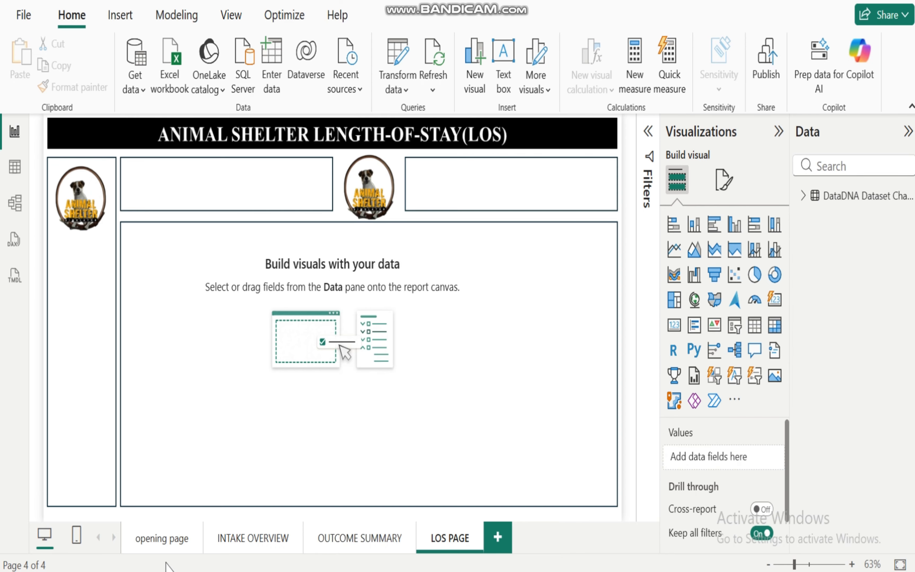
# Step: Look through the backgrounds of all four report pages and return to the opening page
pyautogui.click(161, 539)
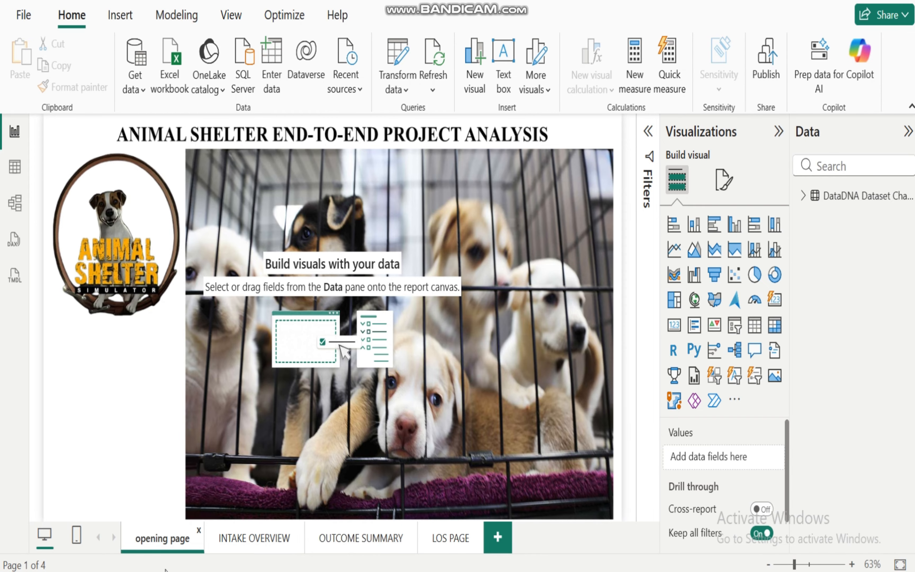
pyautogui.click(258, 537)
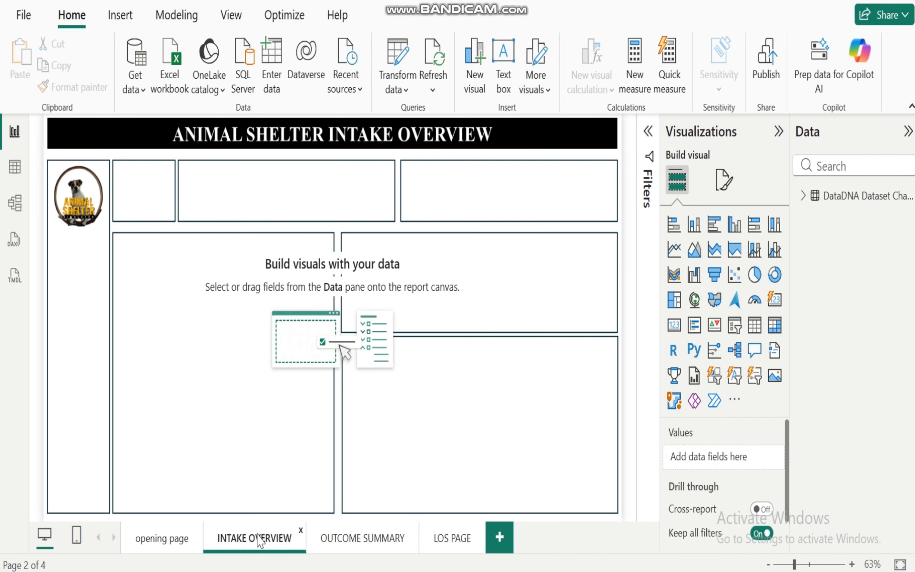
pyautogui.click(367, 540)
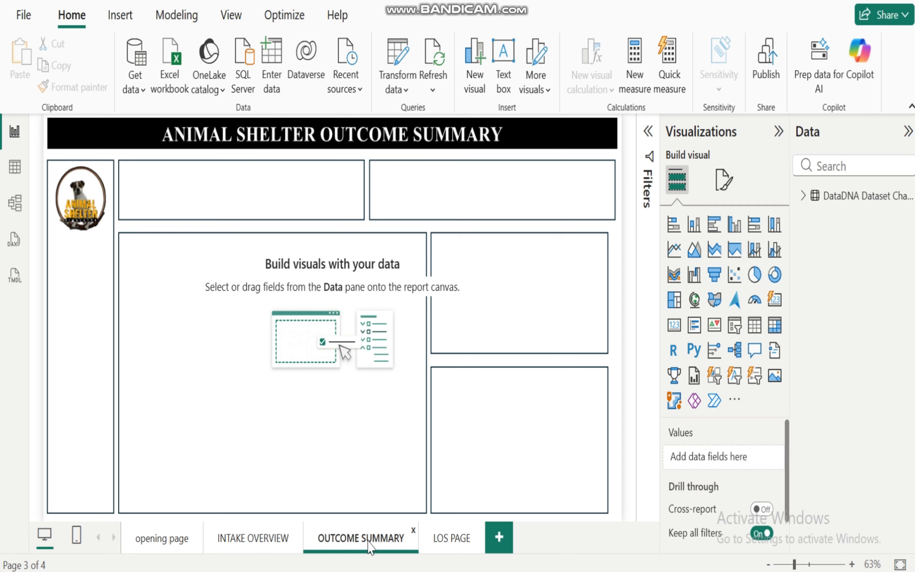
pyautogui.click(455, 548)
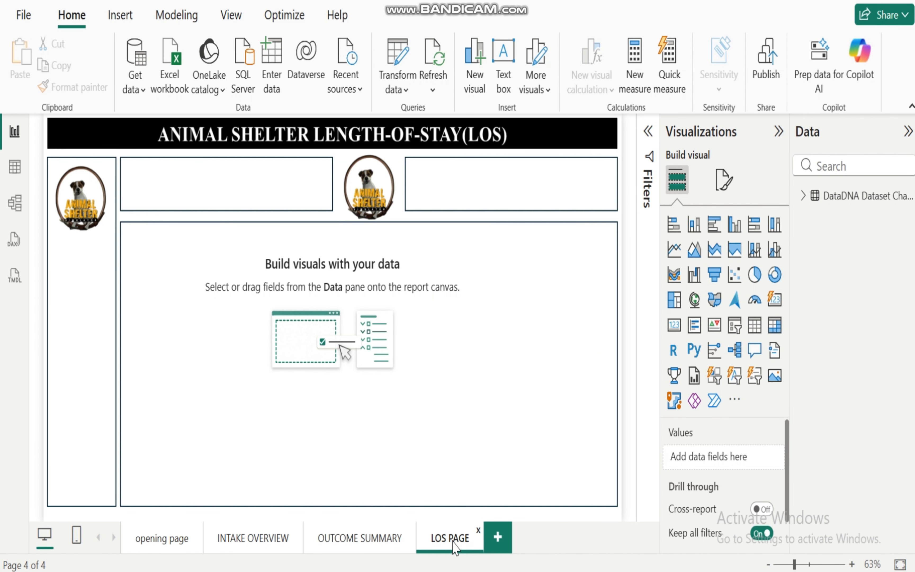
pyautogui.click(171, 543)
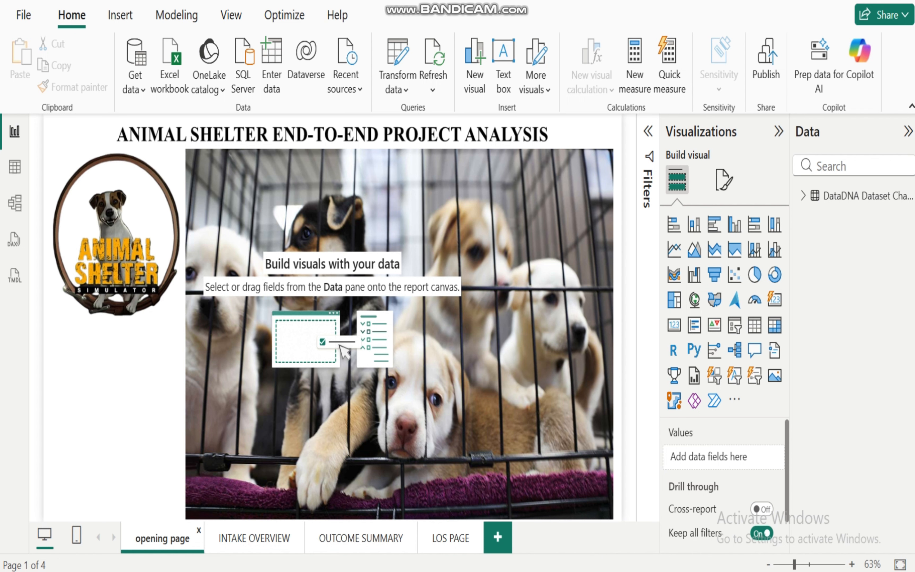
# Step: Examine the icons on the finished report's OPENING PAGE, and return to the report being built
pyautogui.moveTo(619, 571)
pyautogui.click(538, 510)
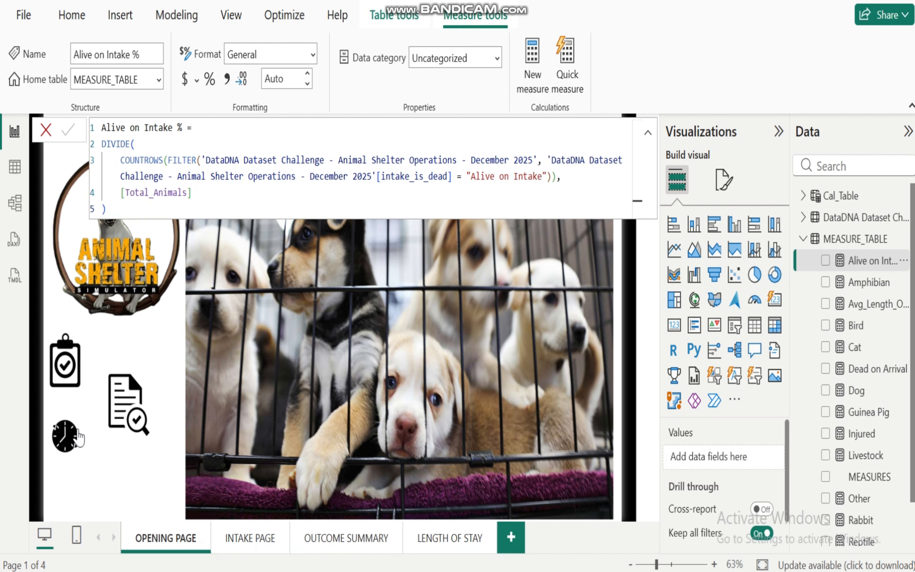
pyautogui.click(115, 471)
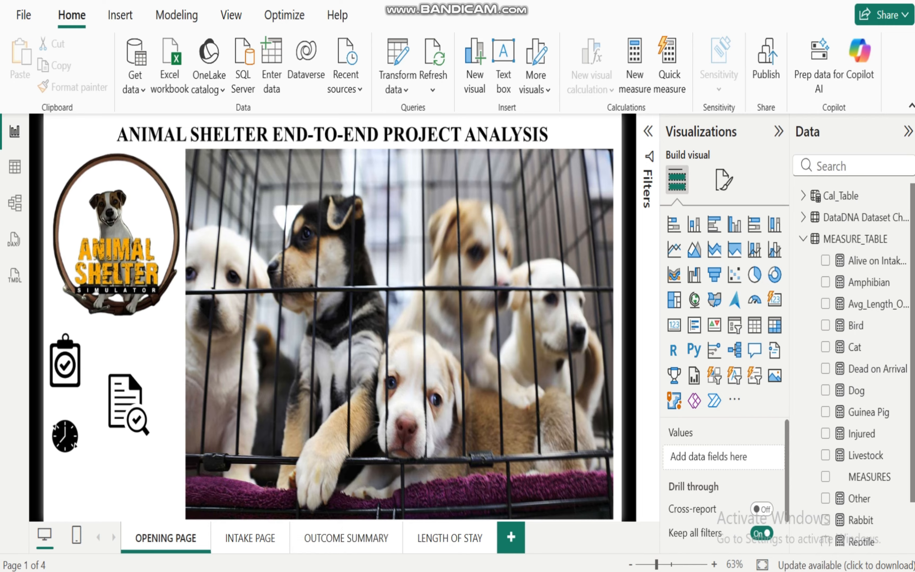
pyautogui.click(681, 526)
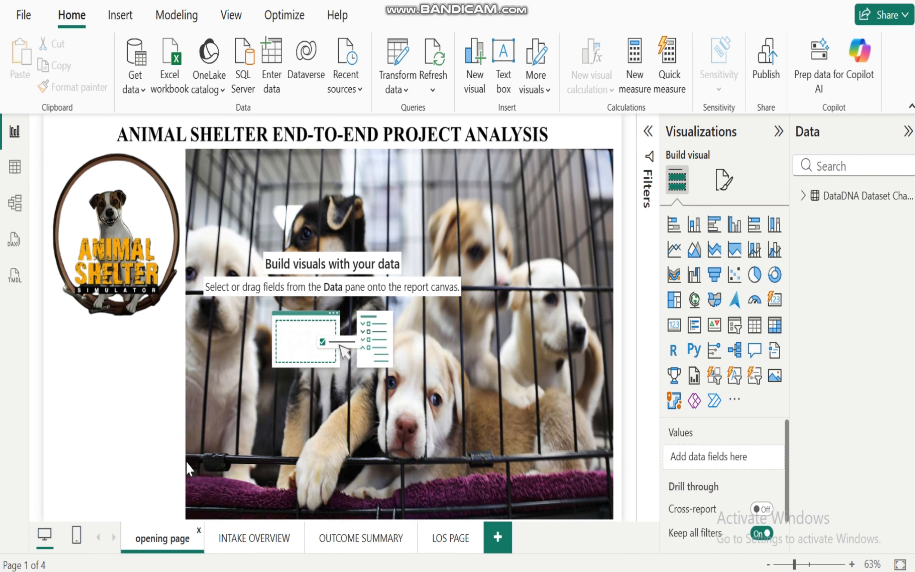
# Step: Insert the intake-removebg-preview image from the Animal Sector folder on the opening page and place it just below the Animal Shelter logo
pyautogui.click(73, 391)
pyautogui.click(120, 15)
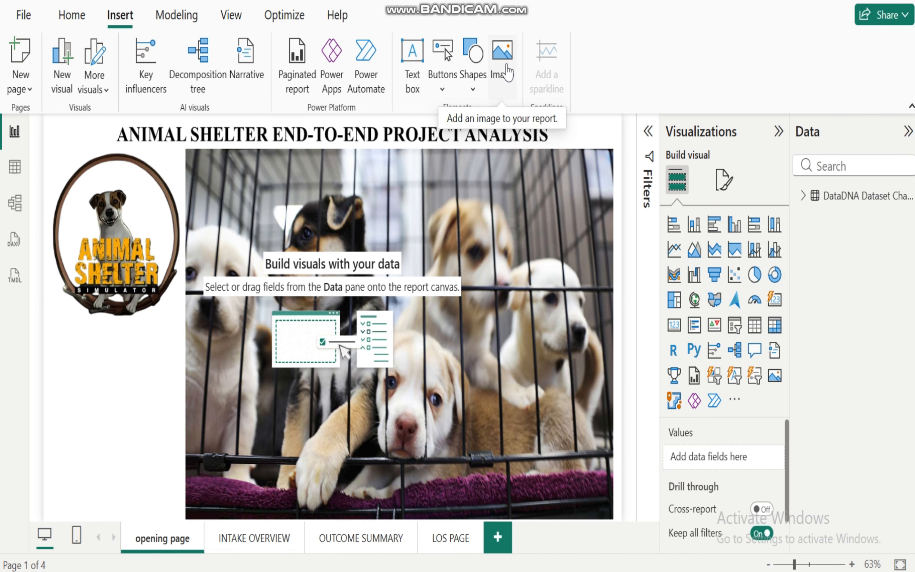
pyautogui.click(503, 64)
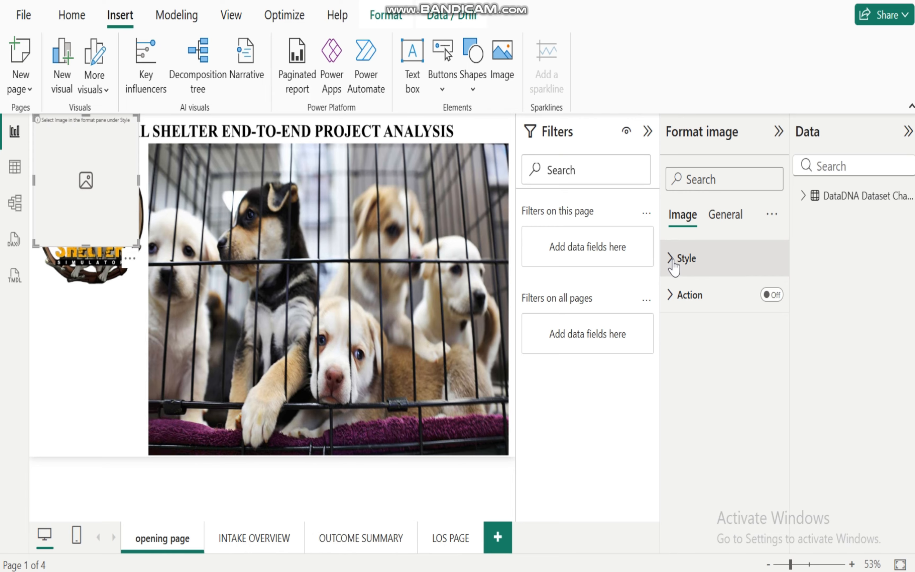
pyautogui.click(673, 265)
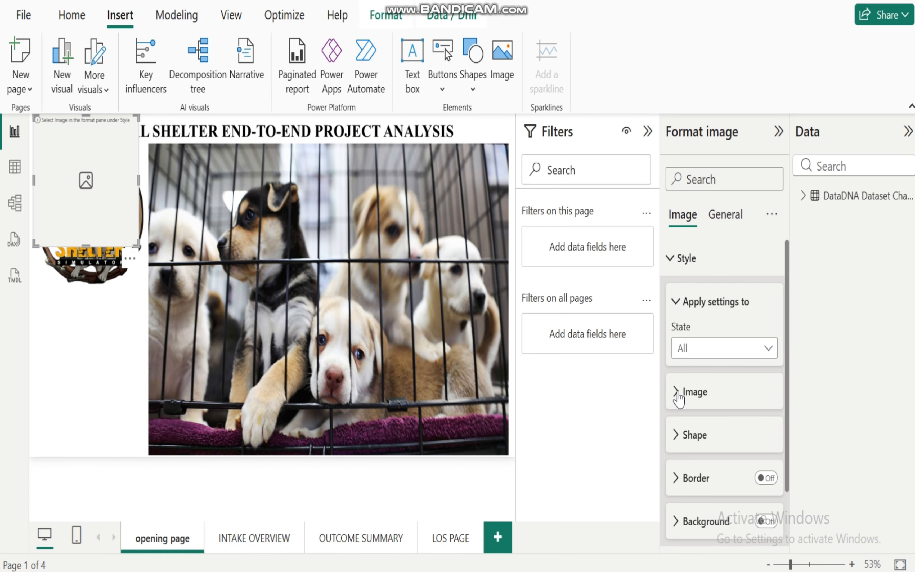
pyautogui.click(677, 392)
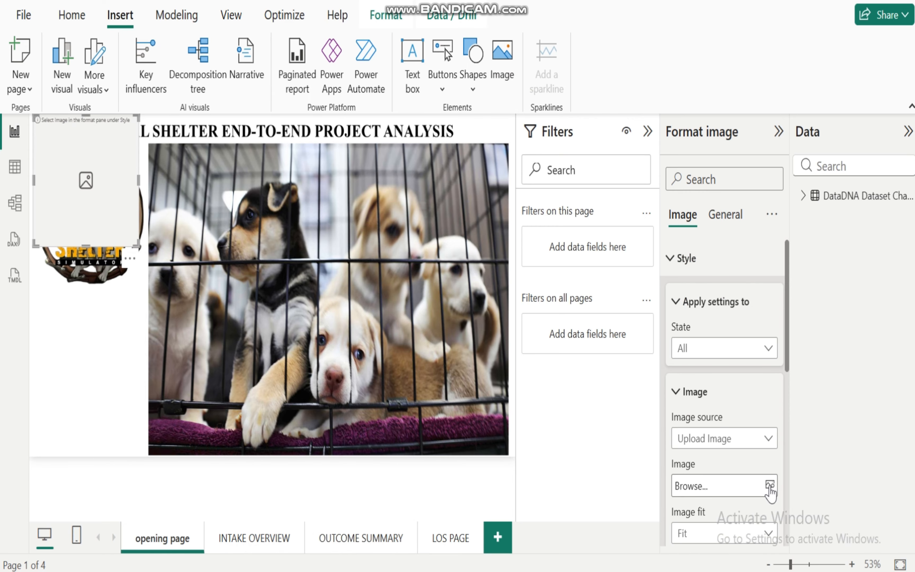
pyautogui.click(770, 486)
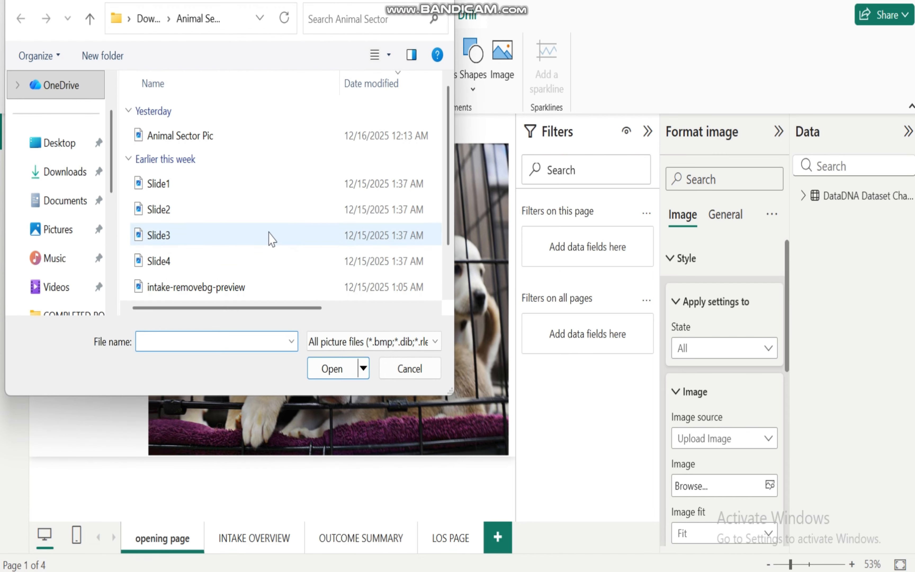
pyautogui.click(449, 291)
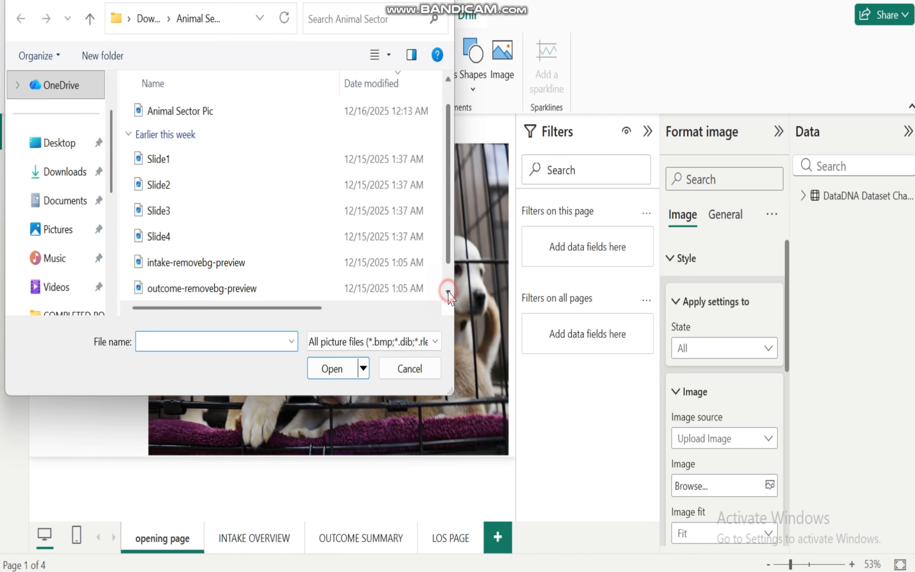
pyautogui.click(449, 292)
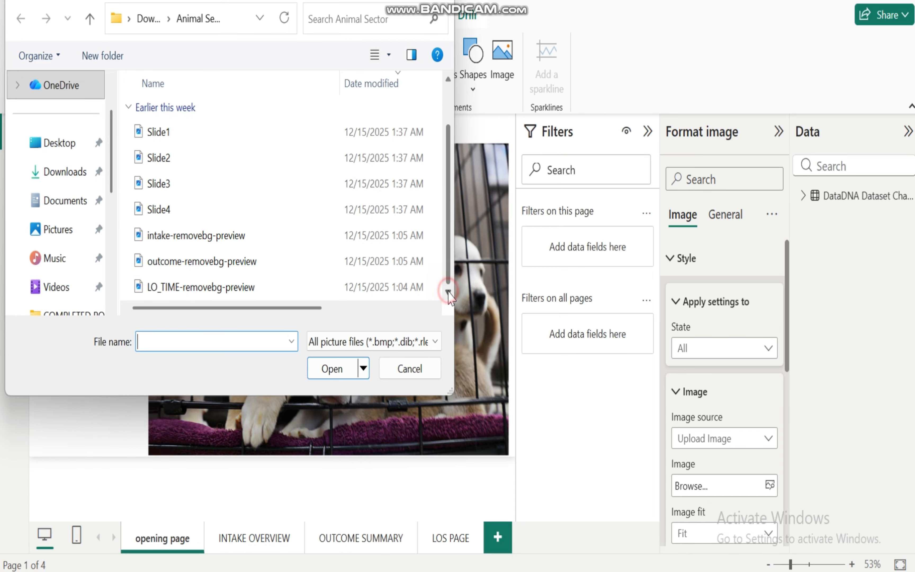
pyautogui.click(175, 235)
pyautogui.click(338, 371)
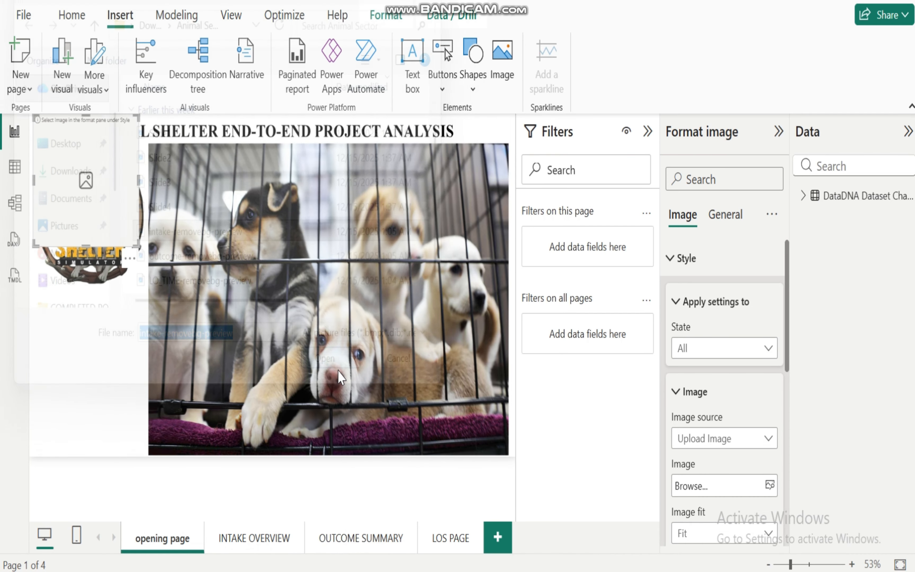
pyautogui.moveTo(91, 183); pyautogui.dragTo(88, 345)
pyautogui.press('Escape')
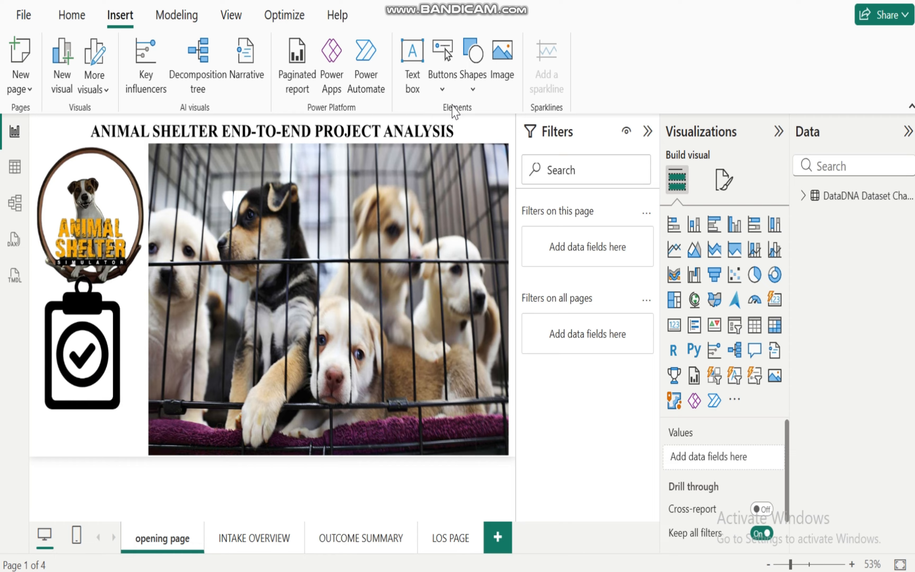
# Step: Insert the outcome-removebg-preview image from the Animal Sector folder and place it over the lower middle of the puppy photo
pyautogui.click(506, 61)
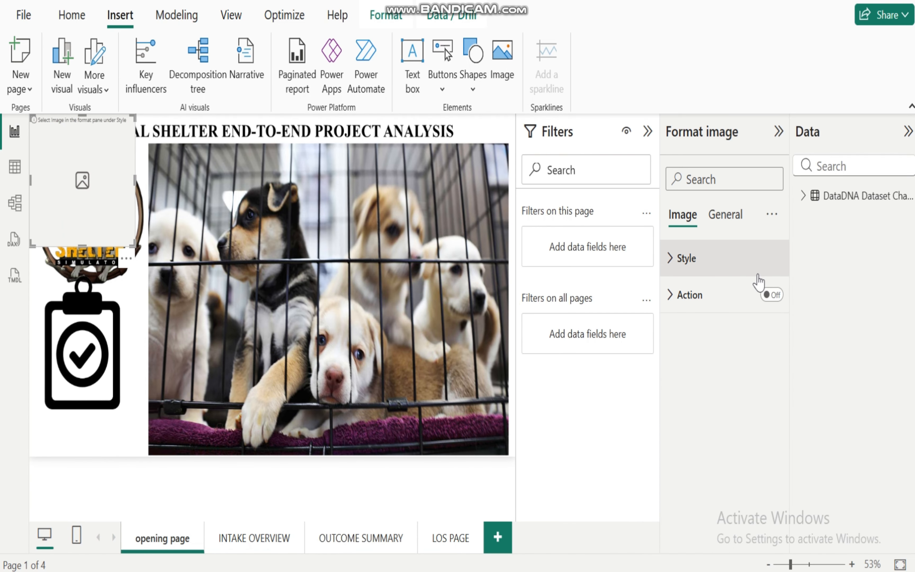
pyautogui.click(674, 260)
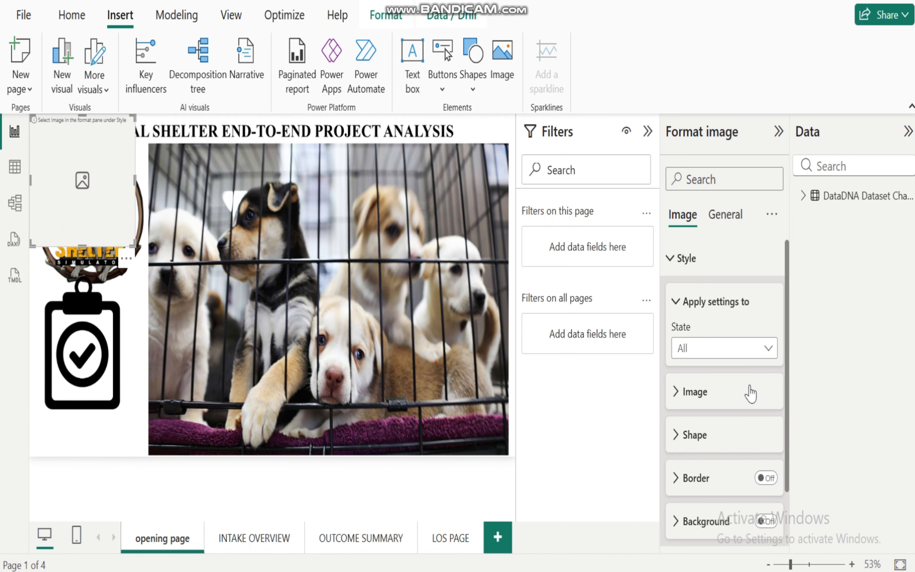
pyautogui.click(677, 394)
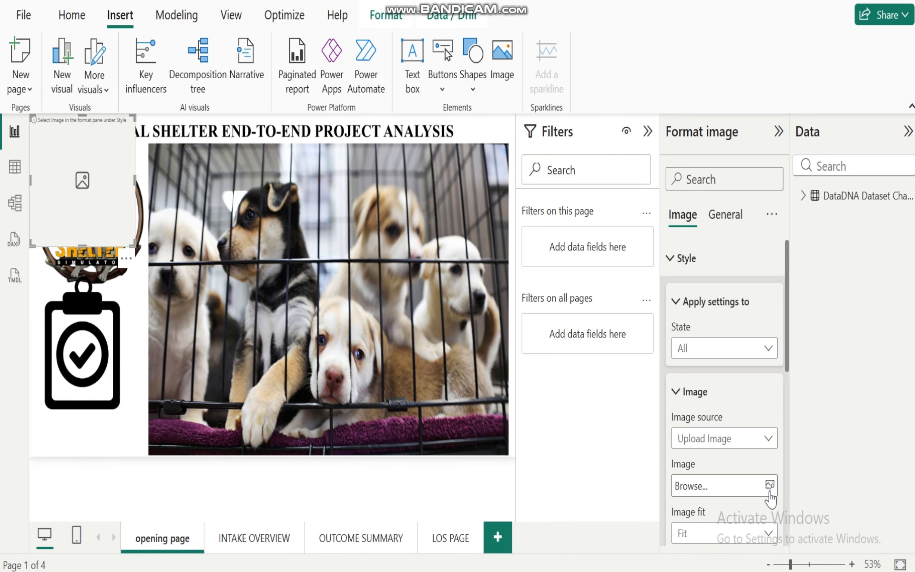
pyautogui.click(770, 487)
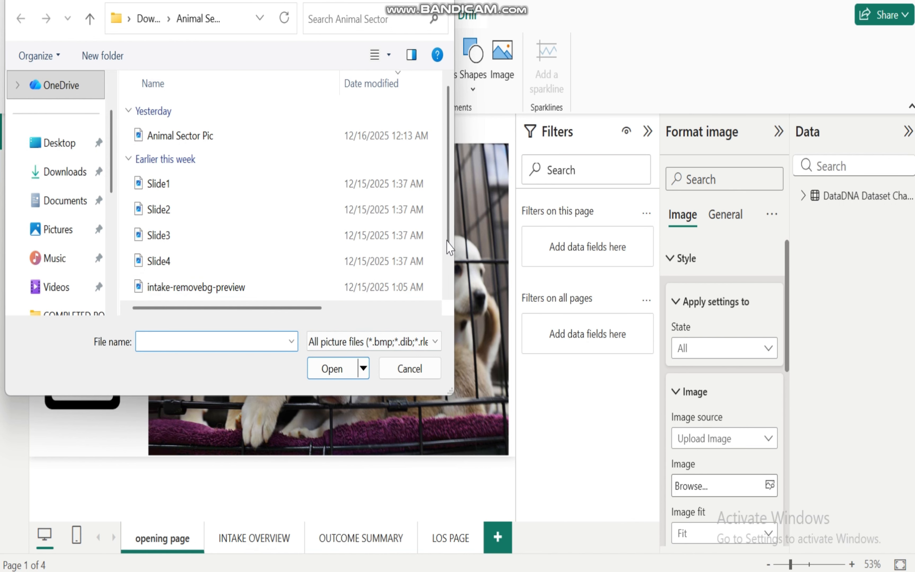
pyautogui.moveTo(450, 250); pyautogui.dragTo(450, 286)
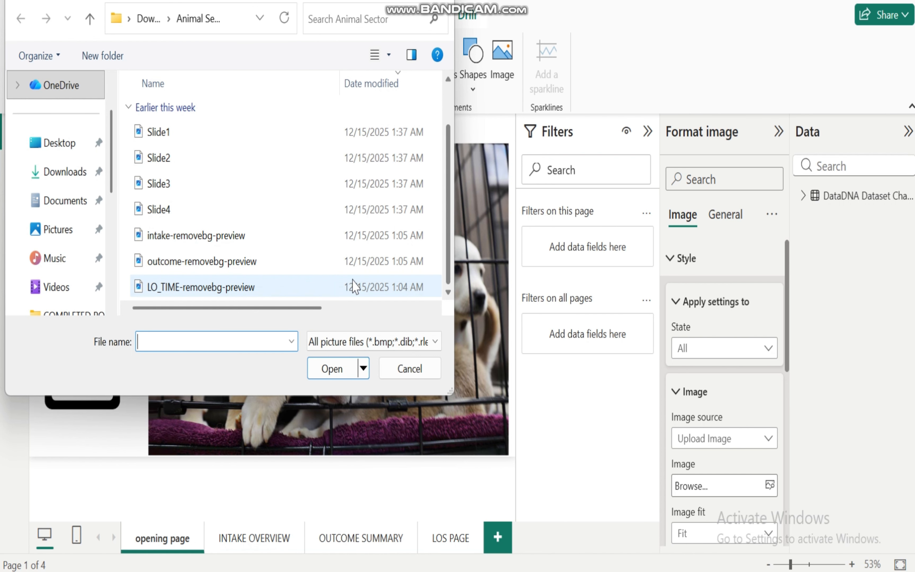
pyautogui.click(246, 271)
pyautogui.click(332, 369)
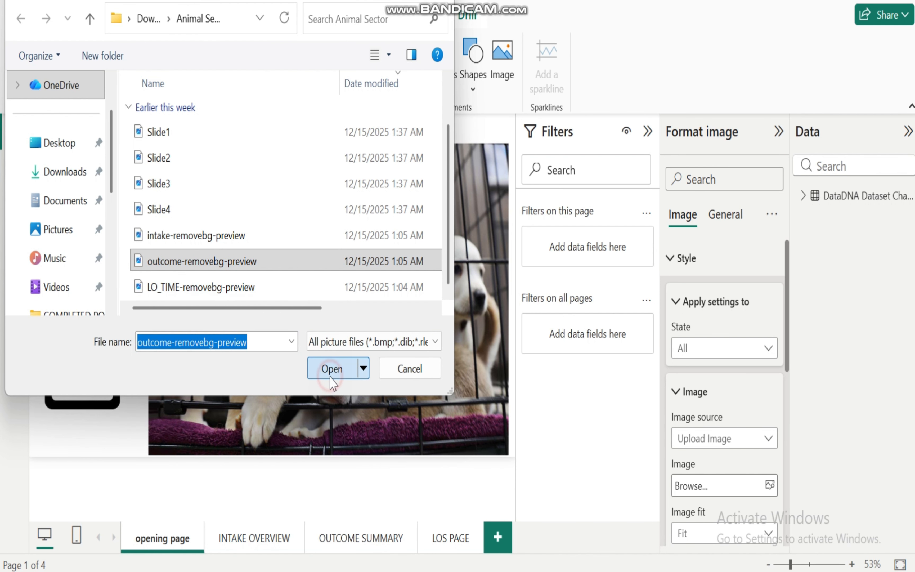
pyautogui.moveTo(92, 209); pyautogui.dragTo(292, 360)
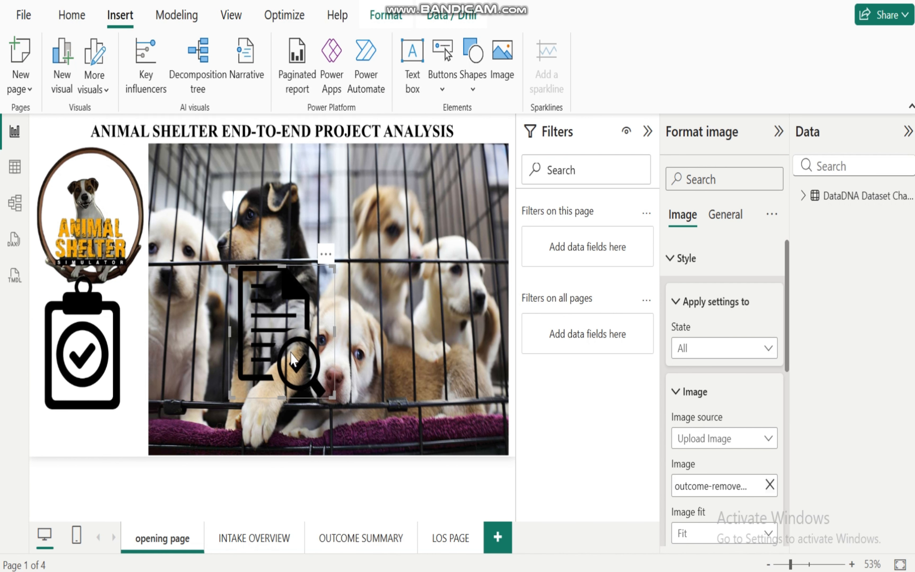
pyautogui.click(244, 478)
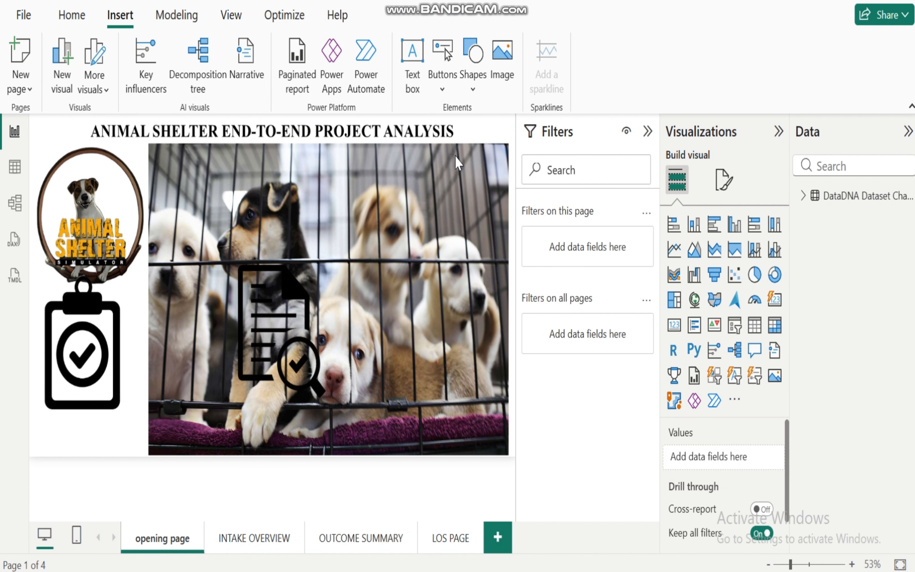
# Step: Insert the LO_TIME-removebg-preview image from the Animal Sector folder and move it off the logo onto the puppy photo
pyautogui.click(505, 68)
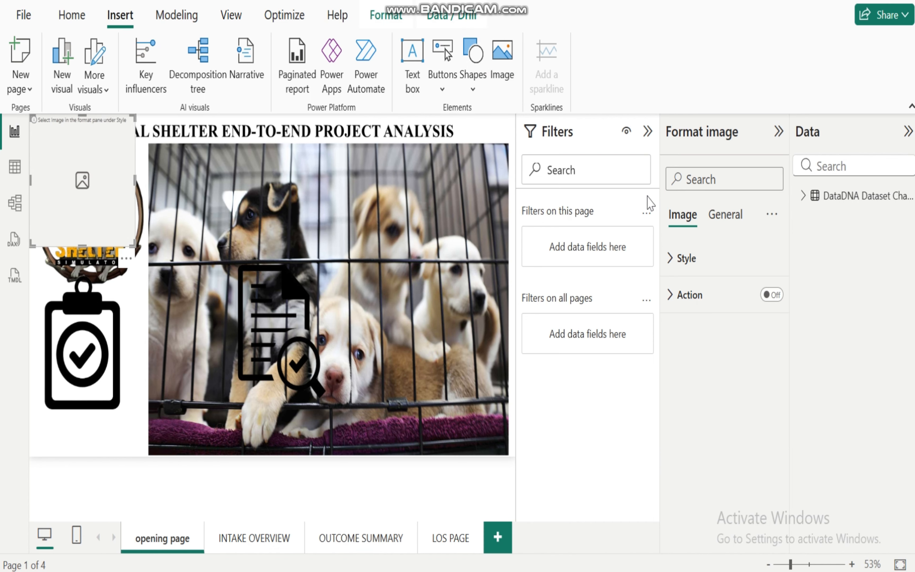
pyautogui.click(671, 258)
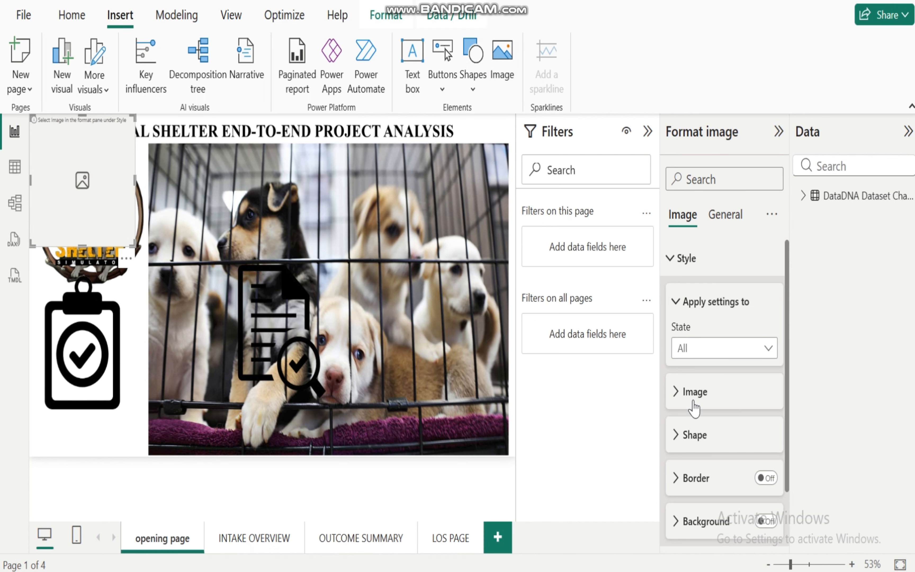
pyautogui.click(679, 396)
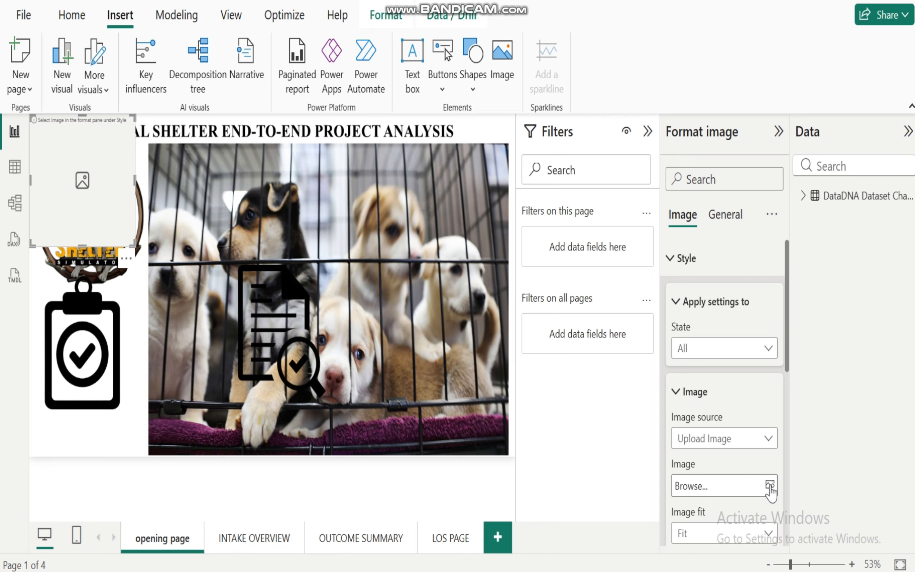
pyautogui.click(770, 485)
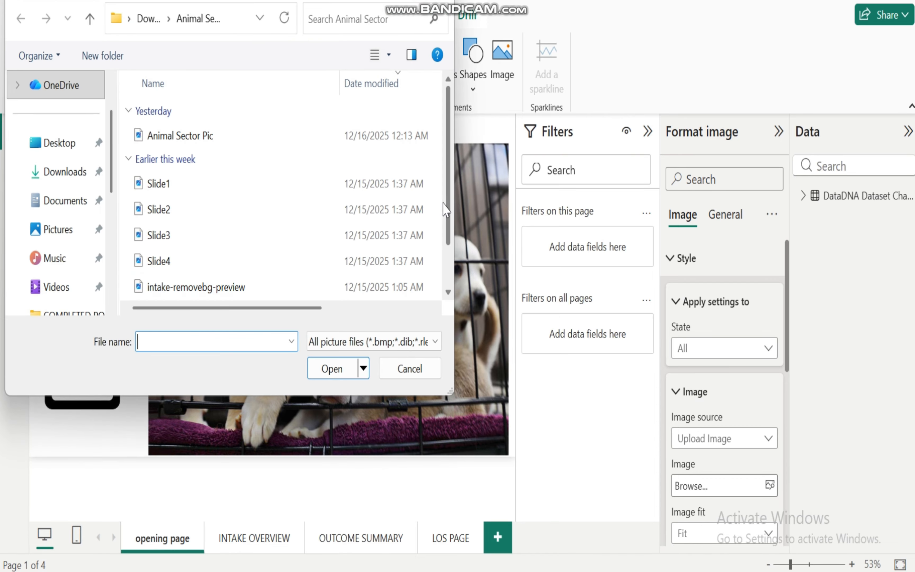
pyautogui.scroll(-1, 449, 206)
pyautogui.click(219, 289)
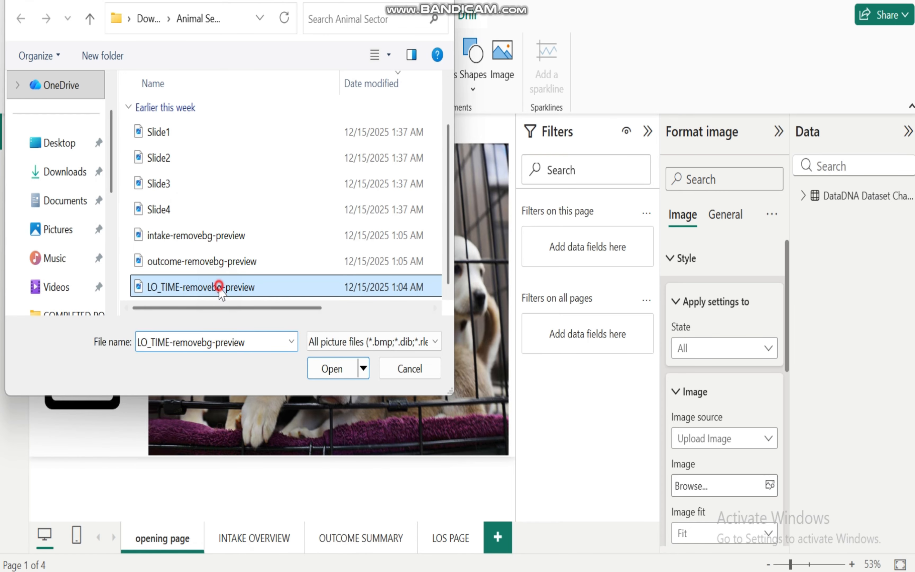
pyautogui.click(331, 369)
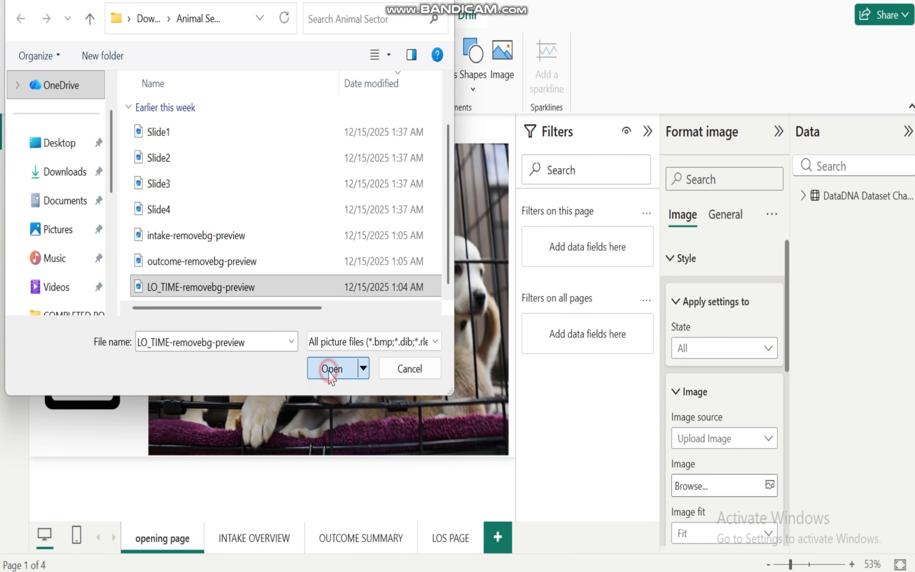
pyautogui.moveTo(99, 186); pyautogui.dragTo(206, 187)
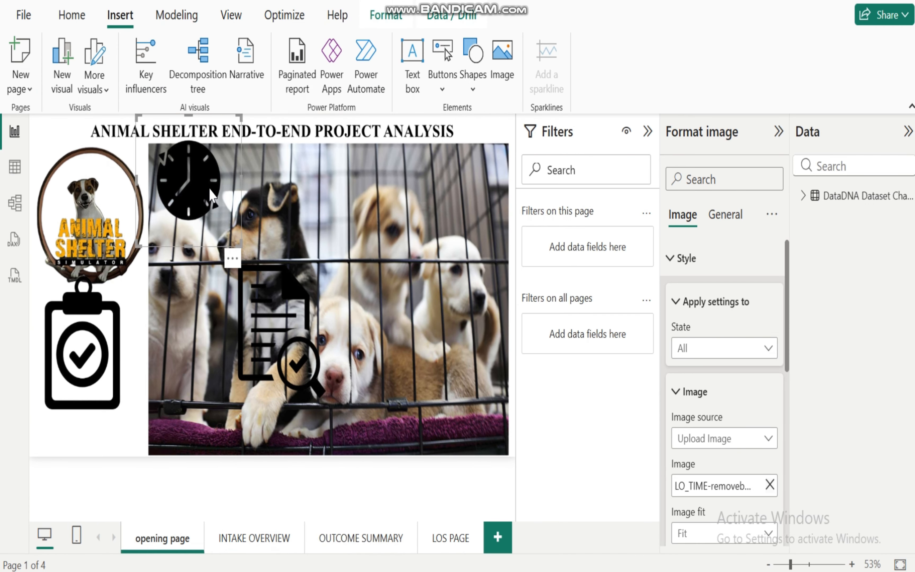
# Step: Shrink the clipboard icon to about half its size and keep it just below the Animal Shelter logo
pyautogui.click(95, 378)
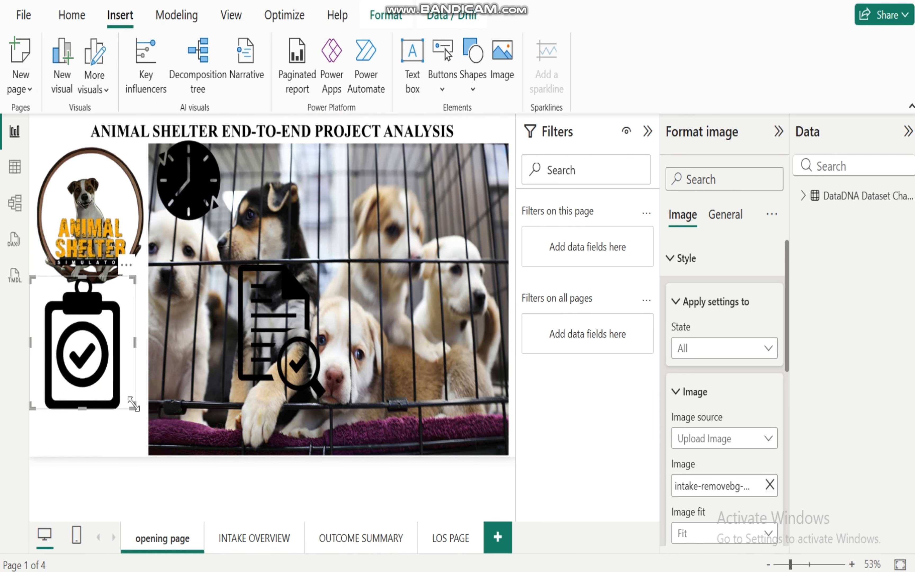
pyautogui.moveTo(134, 404); pyautogui.dragTo(61, 323)
pyautogui.click(60, 314)
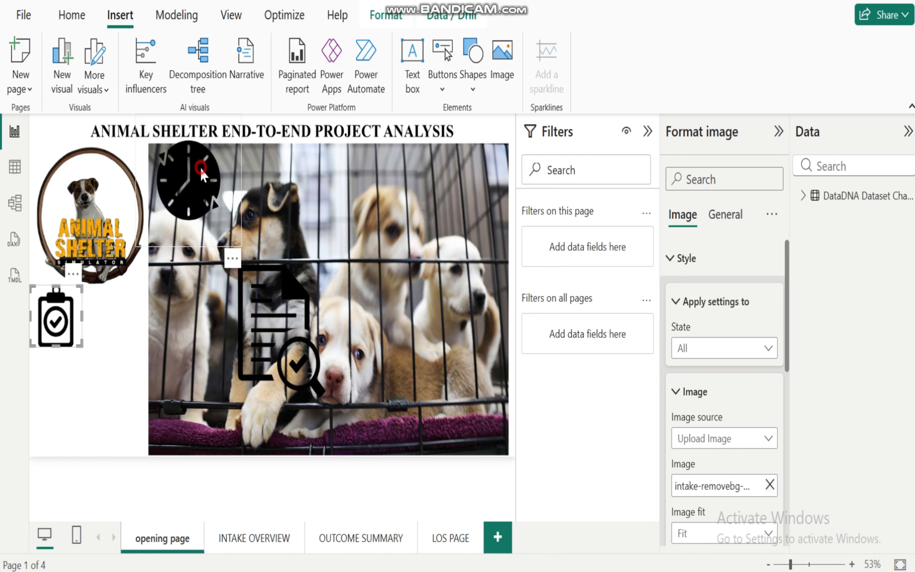
# Step: Move the clock icon below the clipboard icon and shrink it to a similar size
pyautogui.moveTo(203, 174); pyautogui.dragTo(97, 384)
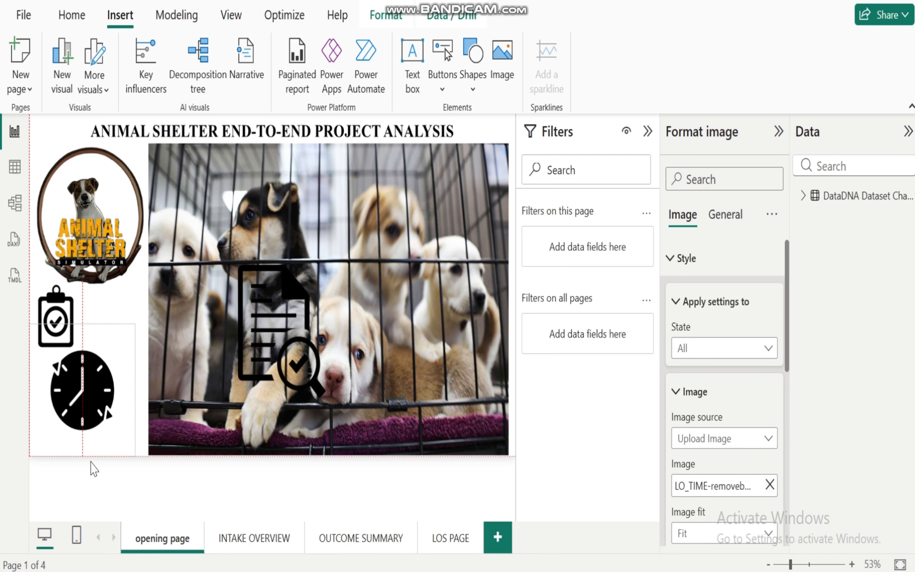
pyautogui.moveTo(93, 469); pyautogui.dragTo(76, 404)
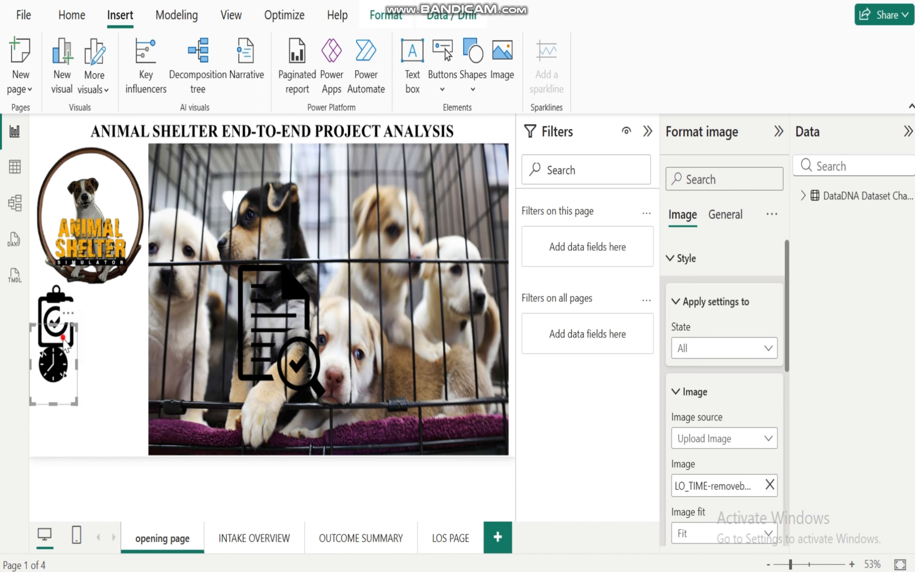
pyautogui.moveTo(64, 341); pyautogui.dragTo(74, 397)
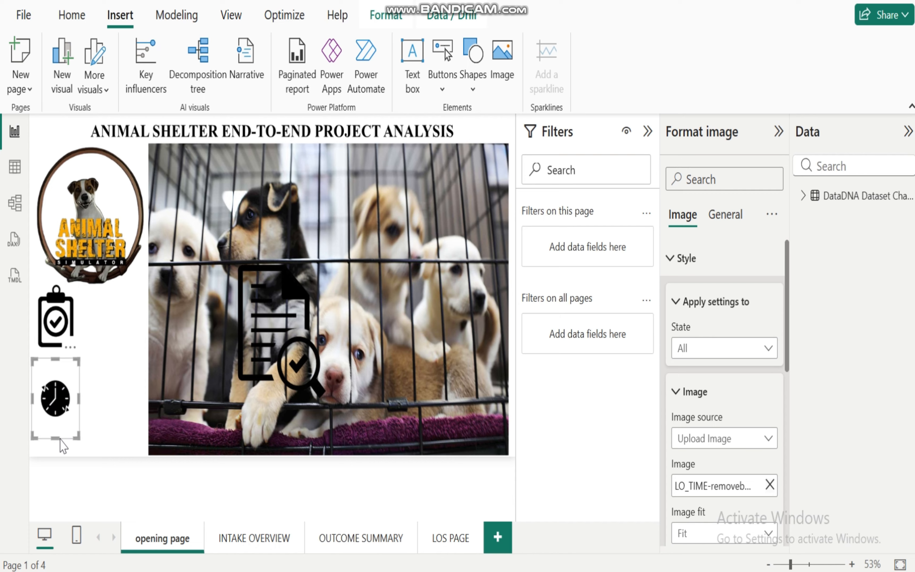
pyautogui.moveTo(73, 434)
pyautogui.mouseDown()
pyautogui.moveTo(66, 420)
pyautogui.moveTo(76, 423)
pyautogui.mouseUp()
pyautogui.click(108, 417)
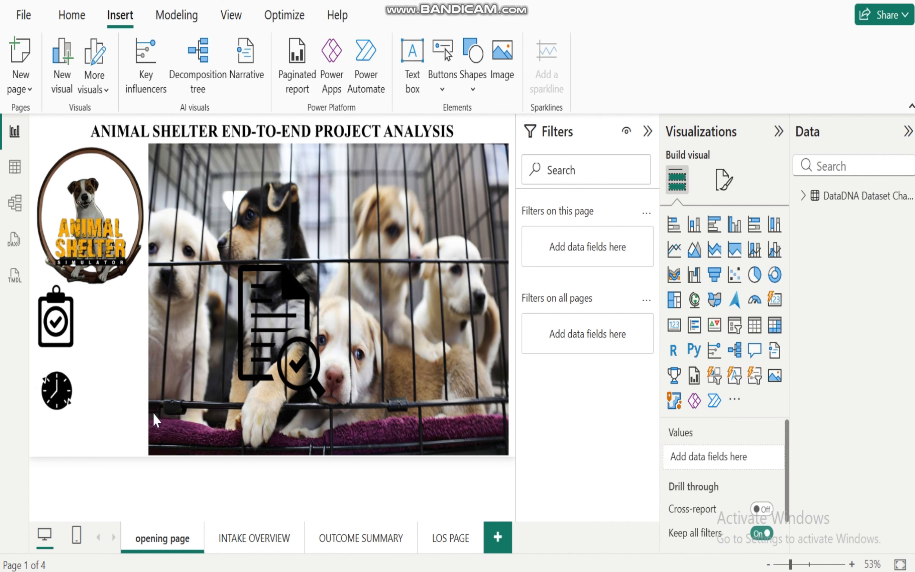
# Step: Move the document icon off the puppy photo to beside the clipboard icon and shrink it to match
pyautogui.moveTo(293, 369); pyautogui.dragTo(139, 388)
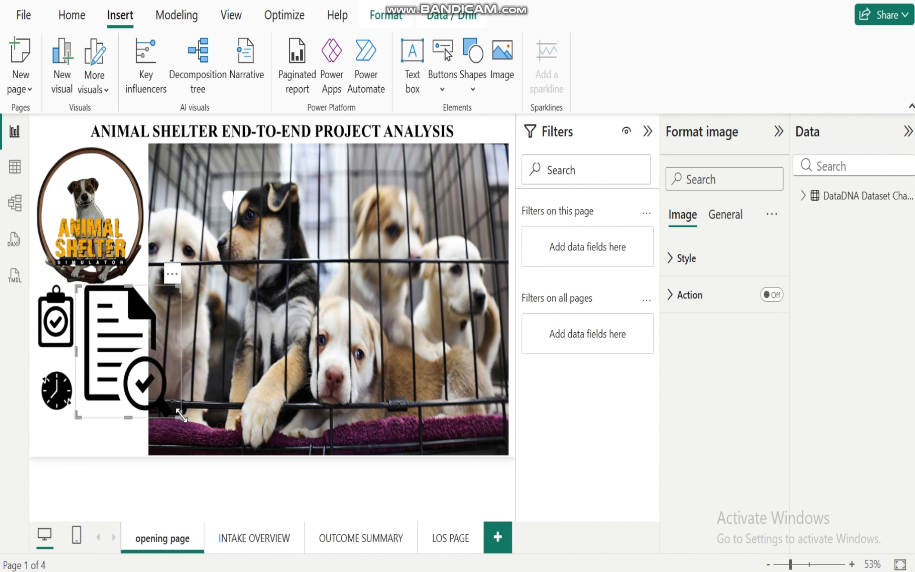
pyautogui.moveTo(180, 416); pyautogui.dragTo(117, 334)
pyautogui.click(118, 401)
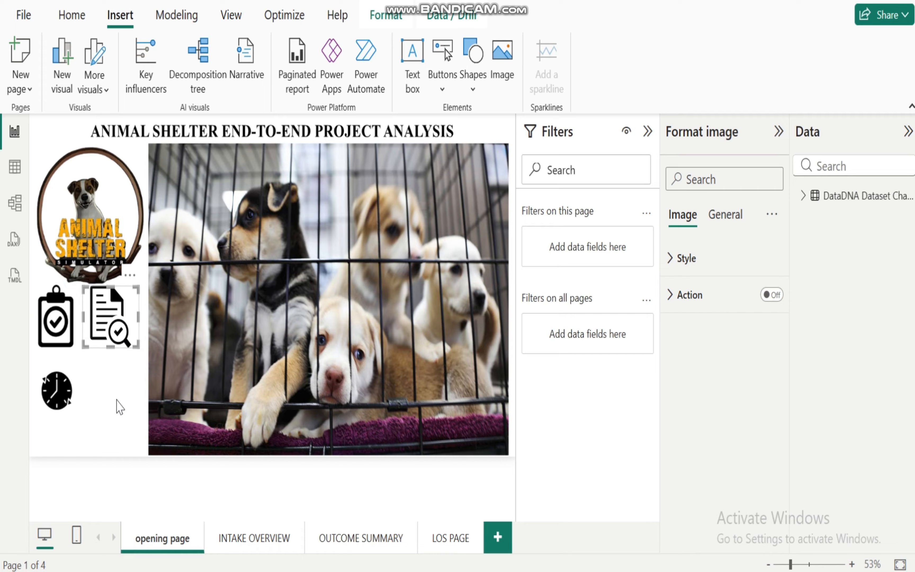
pyautogui.click(113, 326)
pyautogui.click(113, 372)
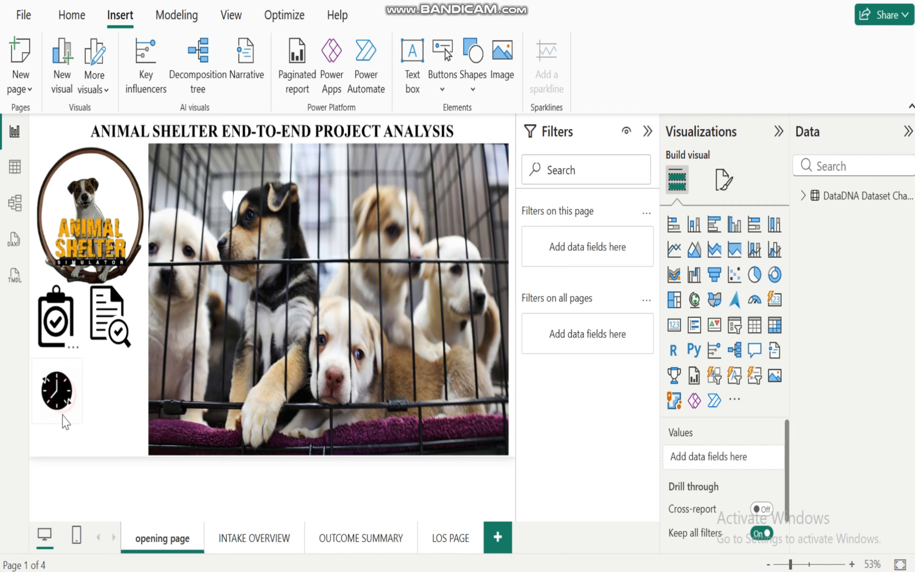
# Step: Stagger the icons by lowering the clock to the page's bottom edge and the document icon to a height between clipboard and clock
pyautogui.moveTo(65, 419); pyautogui.dragTo(66, 453)
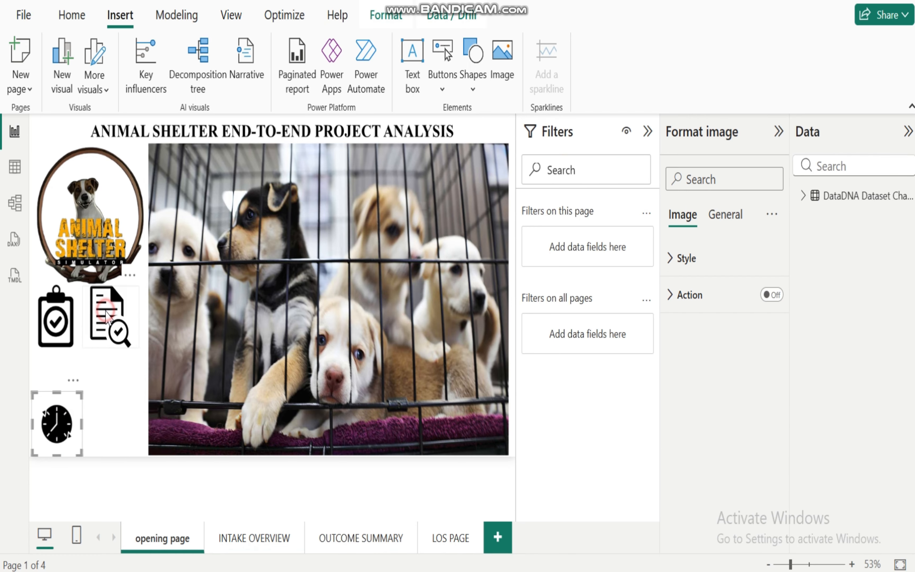
pyautogui.moveTo(106, 311); pyautogui.dragTo(115, 365)
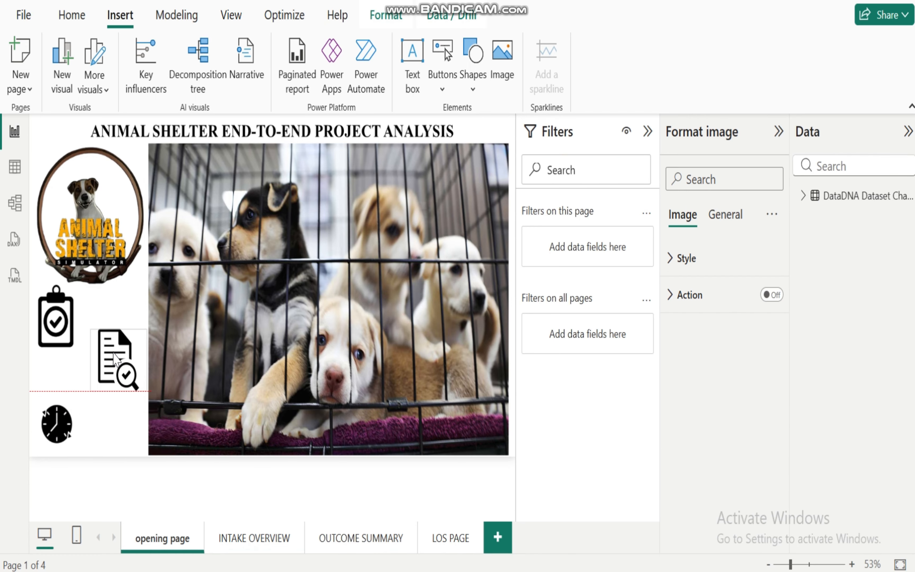
pyautogui.click(241, 477)
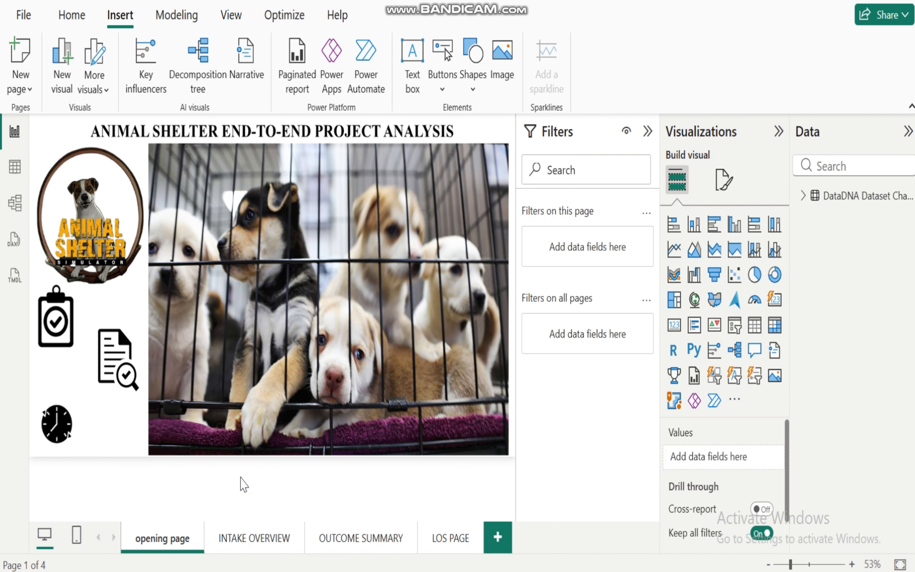
# Step: Turn on the clipboard icon's action and set it to Page navigation with INTAKE OVERVIEW as the destination
pyautogui.click(59, 335)
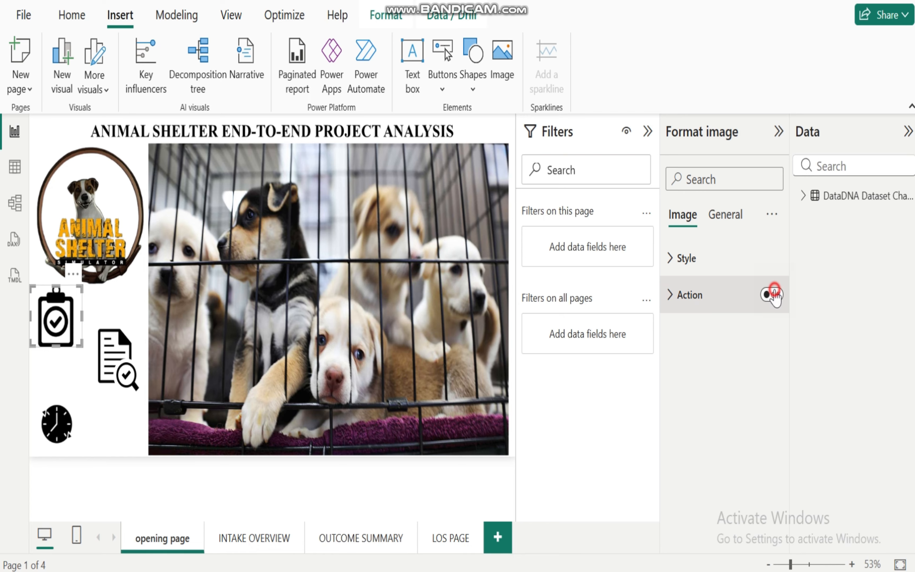
pyautogui.click(772, 294)
pyautogui.click(671, 296)
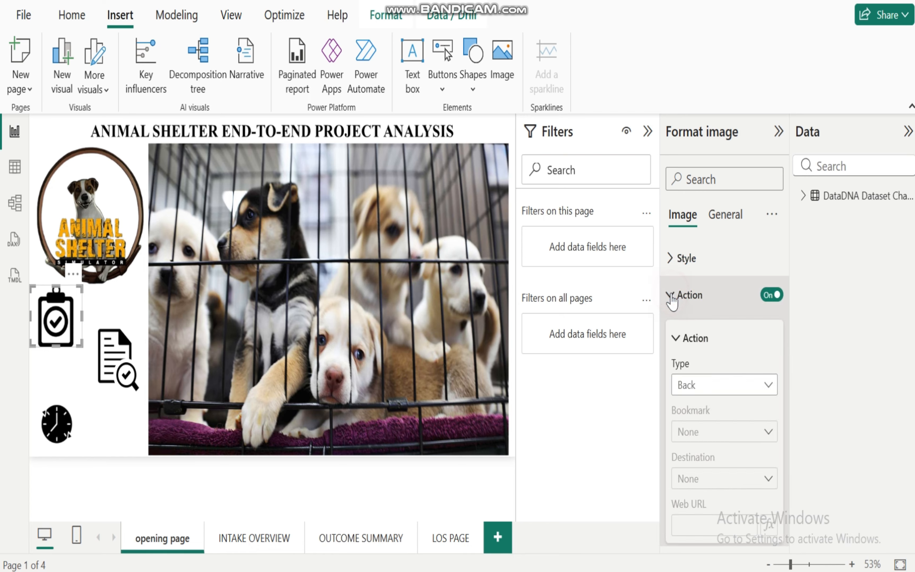
pyautogui.click(770, 385)
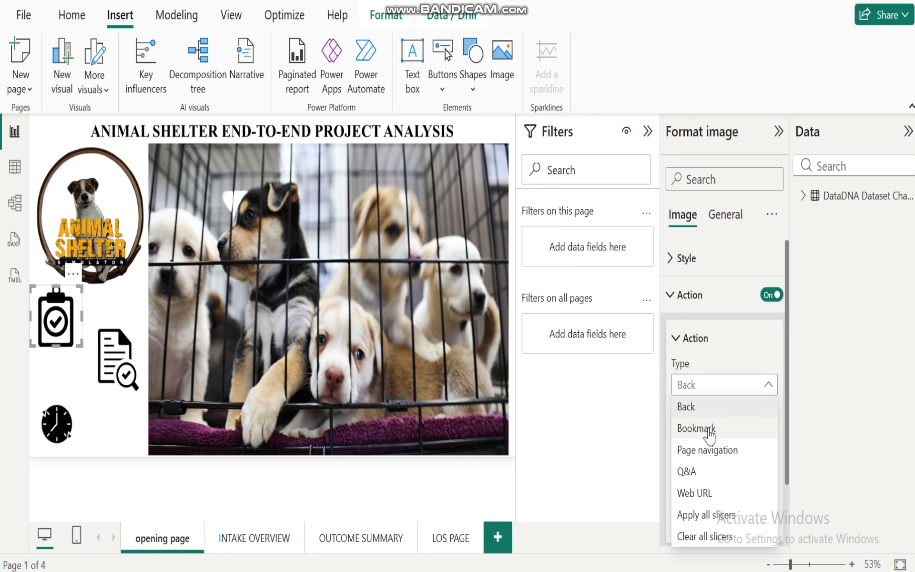
pyautogui.click(702, 452)
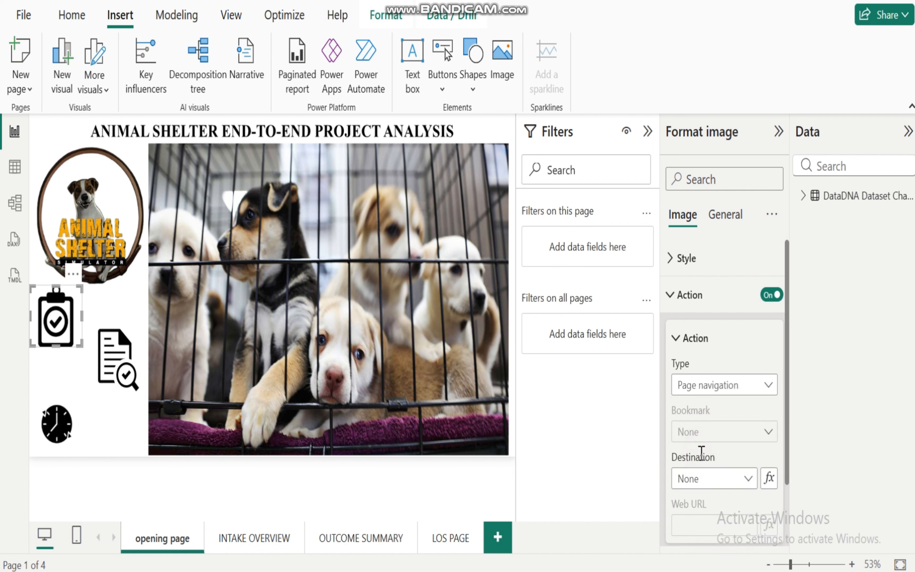
pyautogui.click(750, 479)
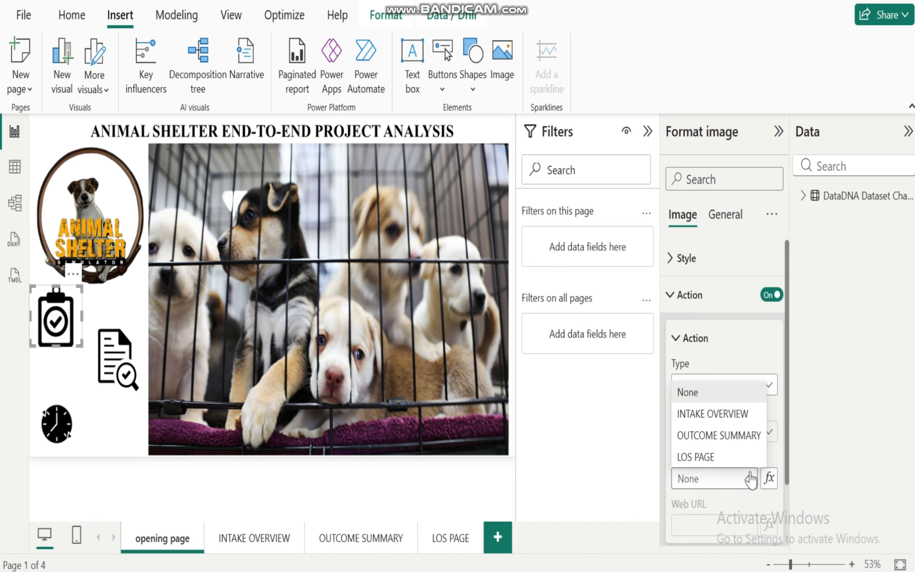
pyautogui.click(713, 413)
pyautogui.click(559, 455)
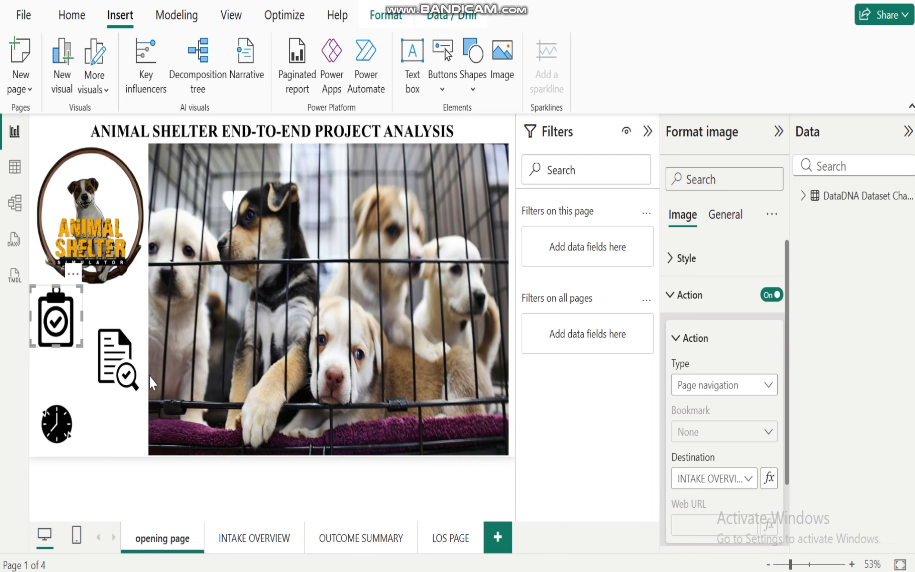
# Step: Turn on the document icon's action and set it to Page navigation with OUTCOME SUMMARY as the destination
pyautogui.click(125, 365)
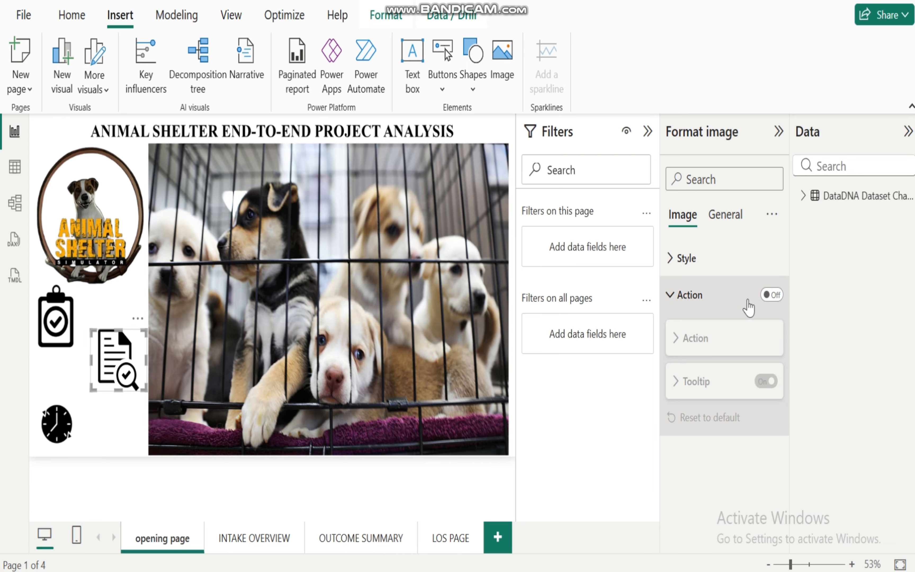
pyautogui.click(774, 296)
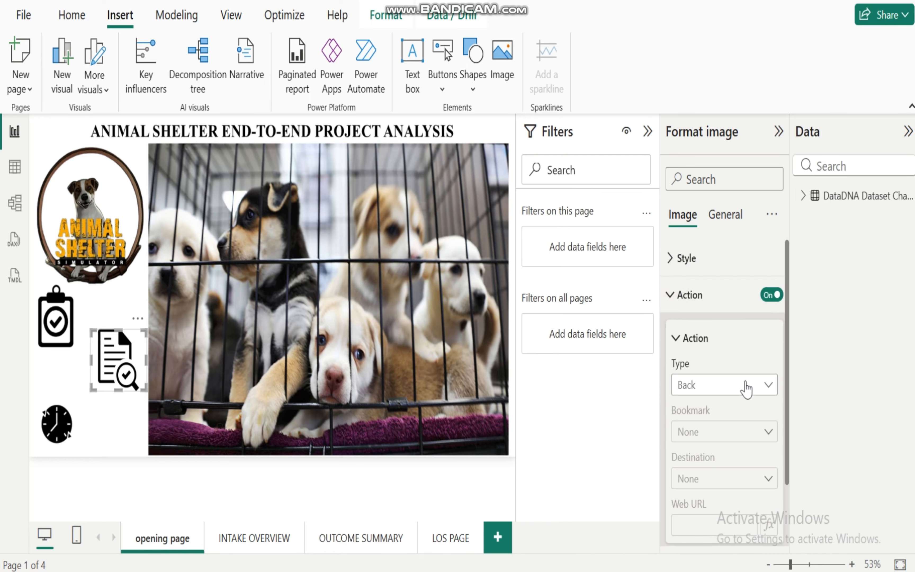
pyautogui.click(770, 385)
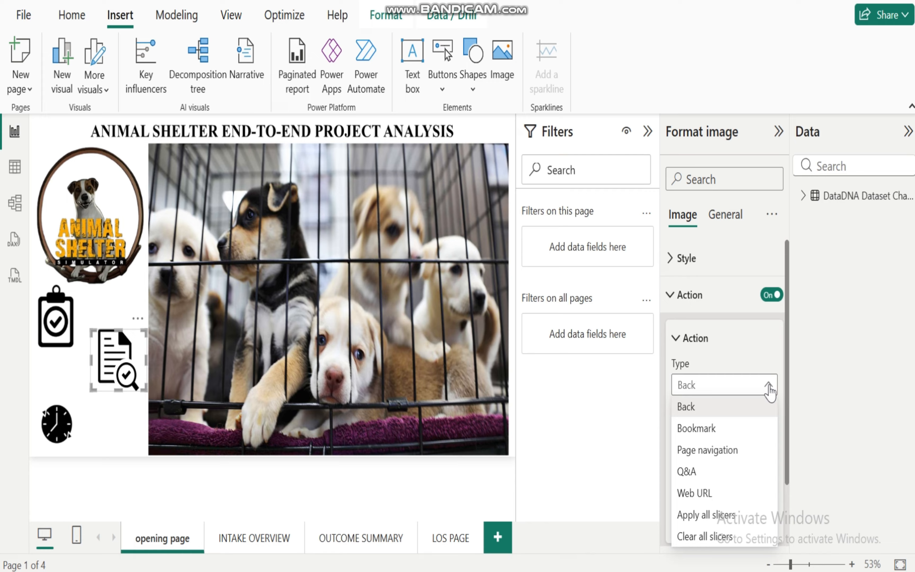
pyautogui.click(706, 450)
pyautogui.click(748, 478)
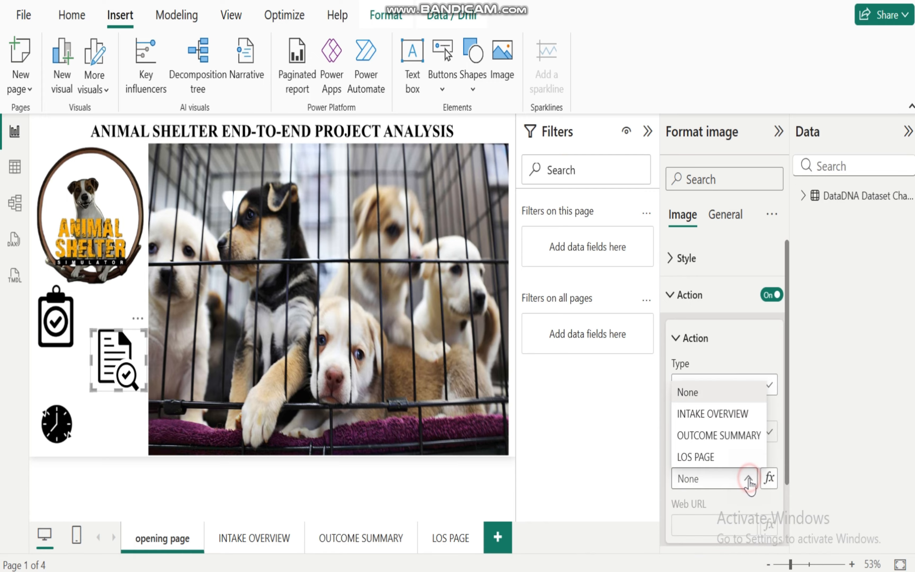
pyautogui.click(717, 435)
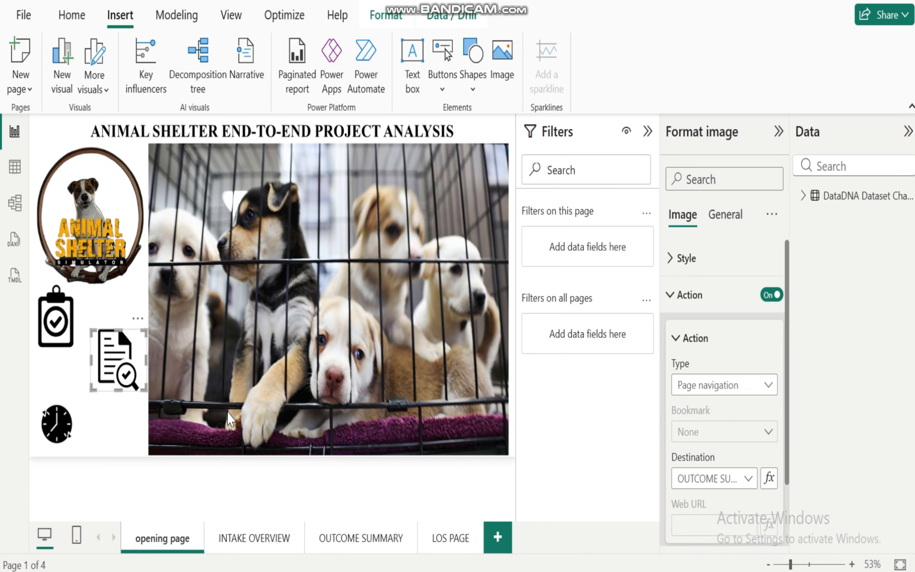
# Step: Turn on the clock icon's action, set it to Page navigation with LOS PAGE as the destination, and deselect the icon
pyautogui.click(60, 435)
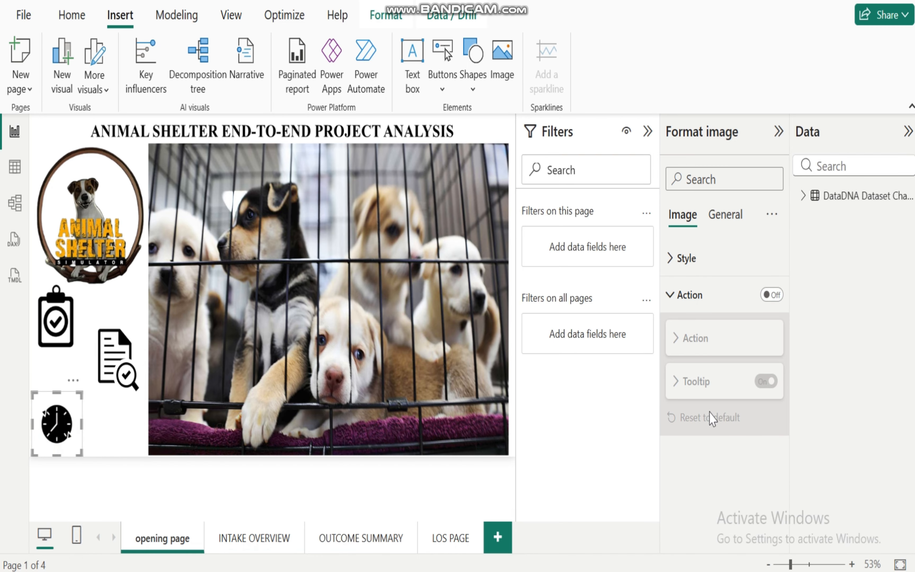
pyautogui.click(772, 295)
pyautogui.click(771, 295)
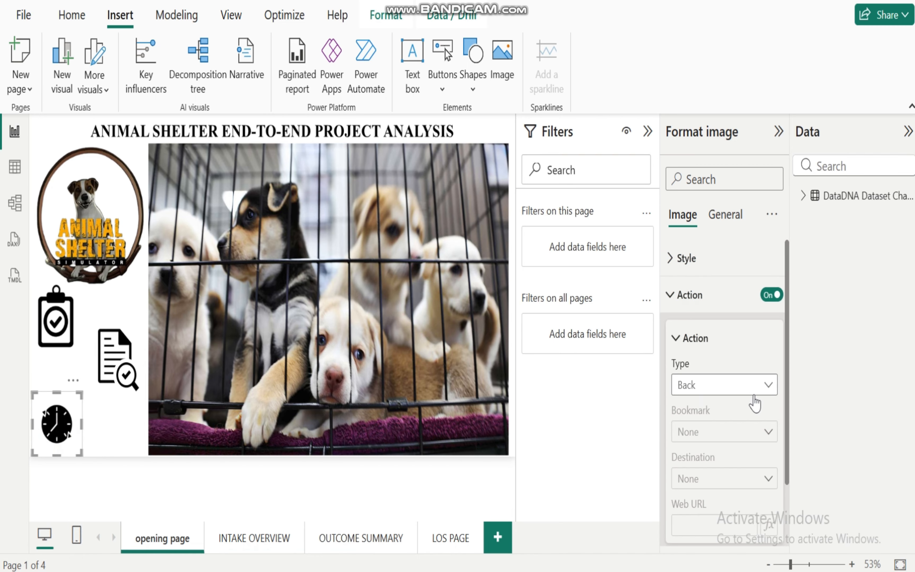
pyautogui.click(767, 394)
pyautogui.click(698, 450)
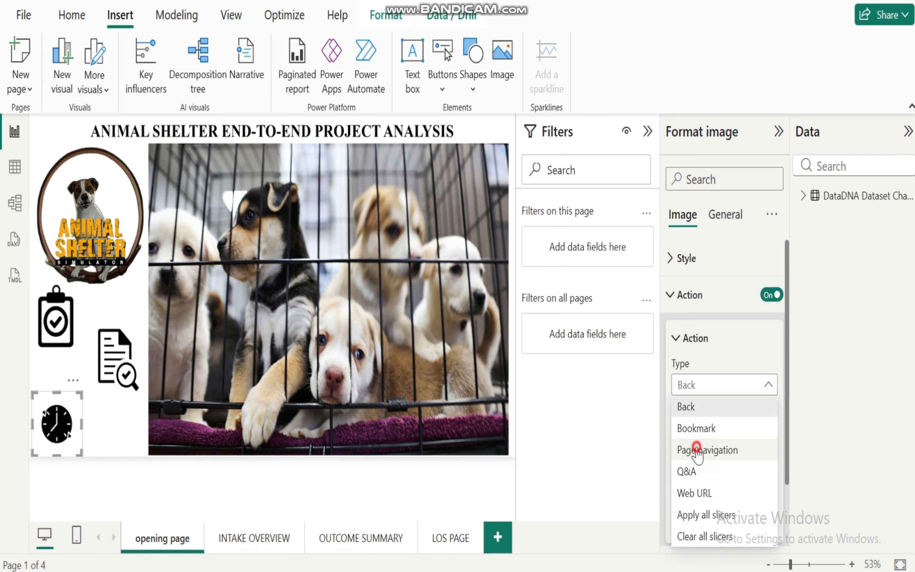
pyautogui.click(748, 479)
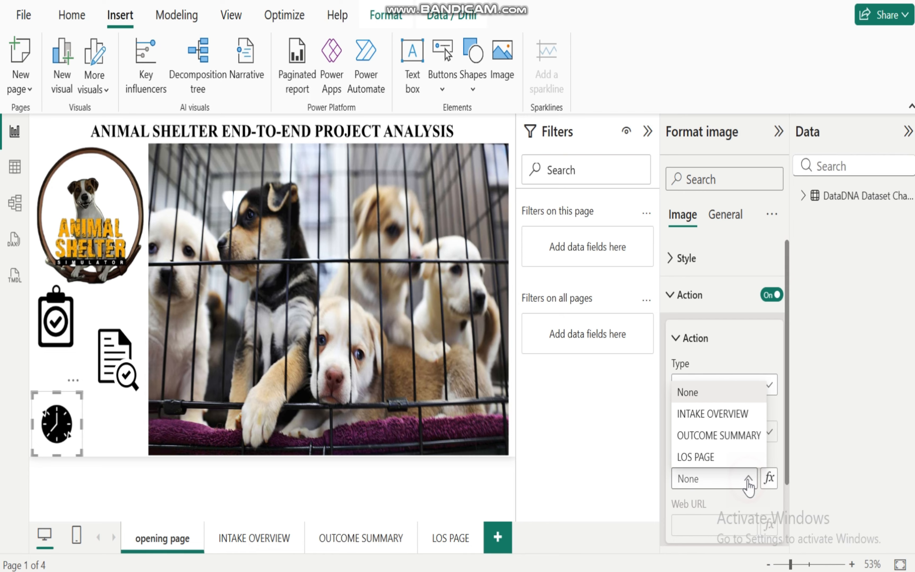
pyautogui.click(709, 452)
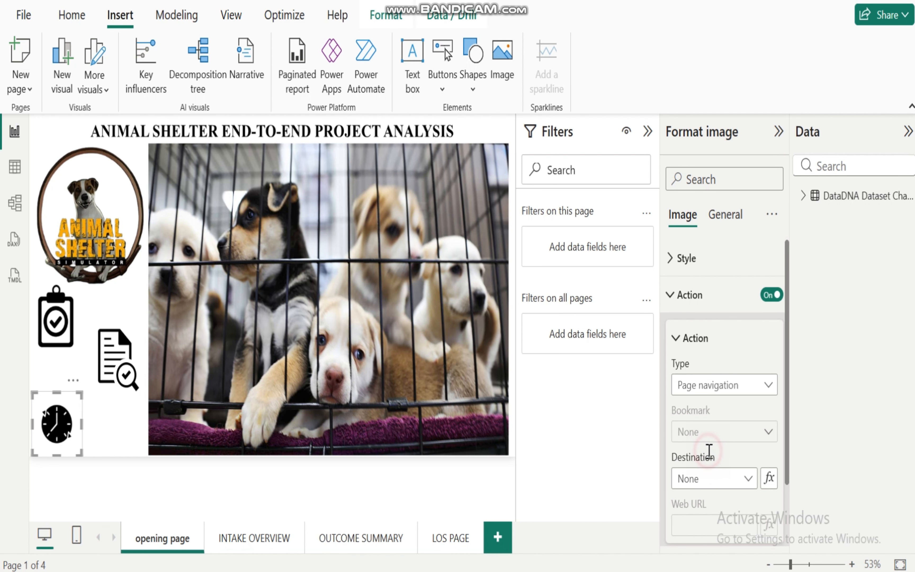
pyautogui.click(294, 475)
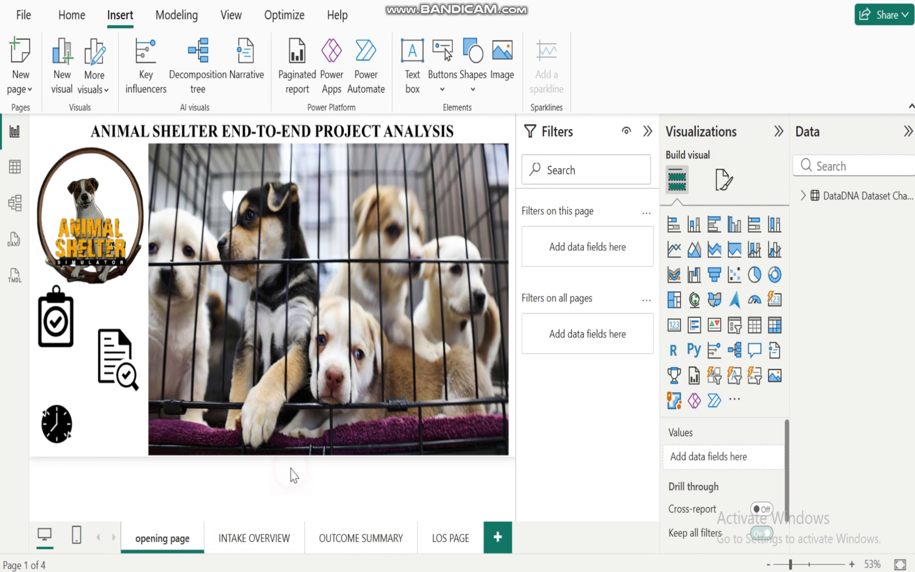
# Step: Test the page navigation of the document and clock icons, returning to the opening page after each
pyautogui.keyDown('ctrl'); pyautogui.click(115, 352); pyautogui.keyUp('ctrl')
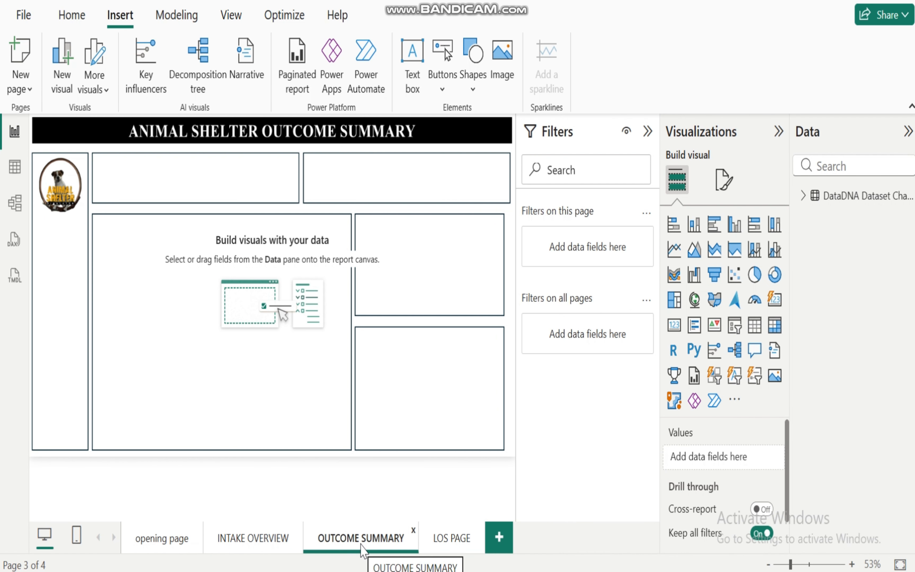
pyautogui.click(163, 540)
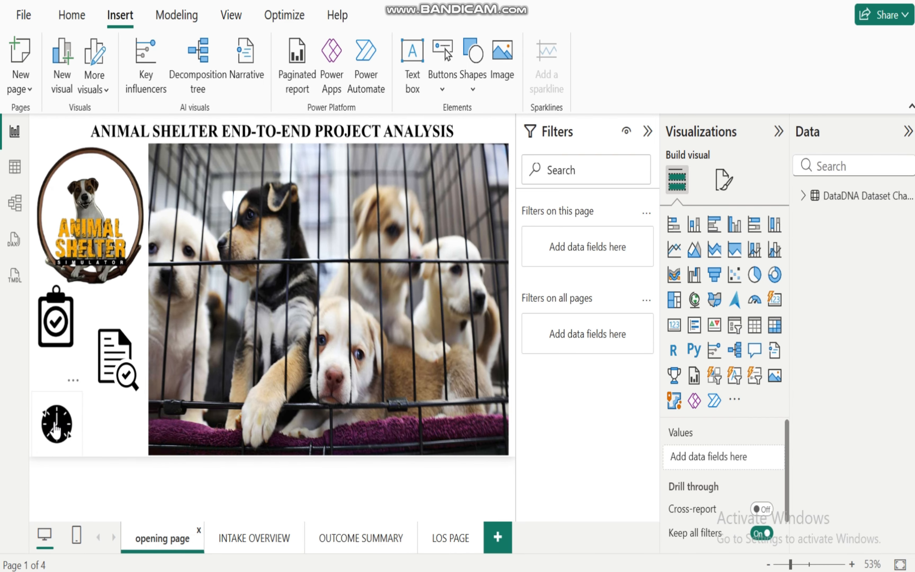
pyautogui.keyDown('ctrl'); pyautogui.click(55, 428); pyautogui.keyUp('ctrl')
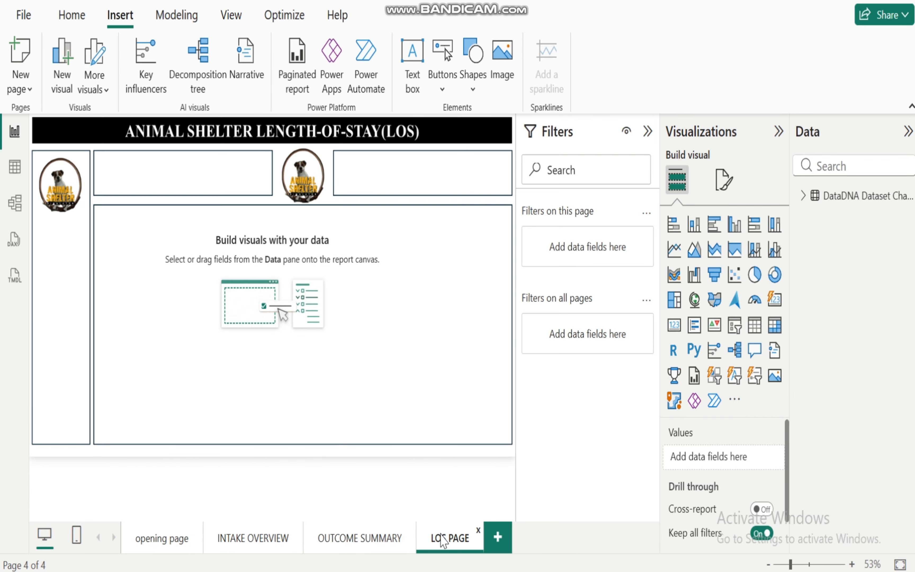
pyautogui.click(152, 539)
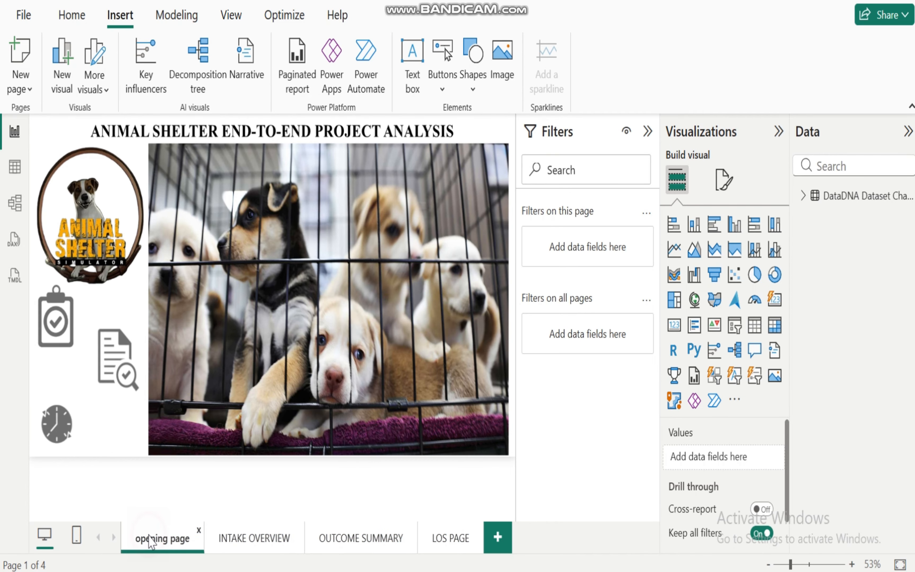
# Step: Copy the clipboard icon from the opening page onto the INTAKE OVERVIEW page
pyautogui.click(247, 539)
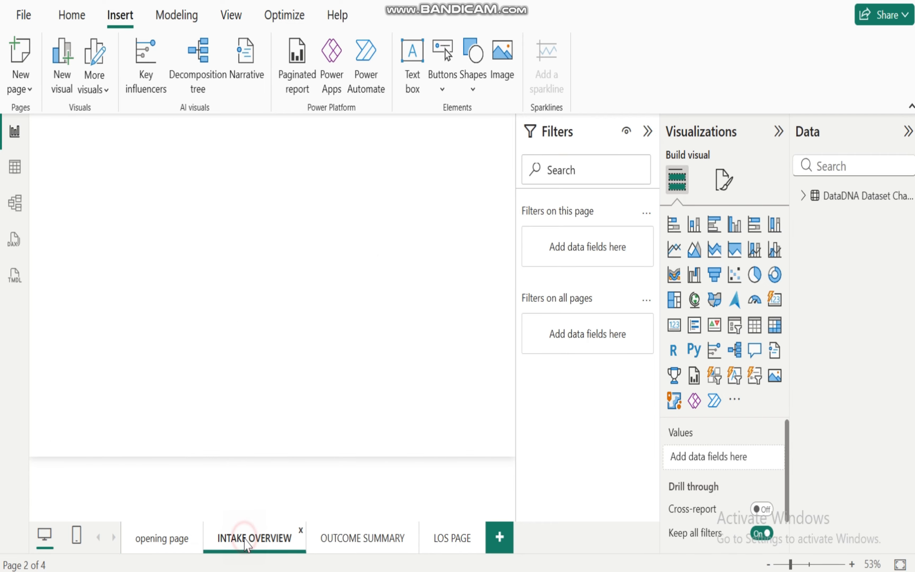
pyautogui.click(164, 538)
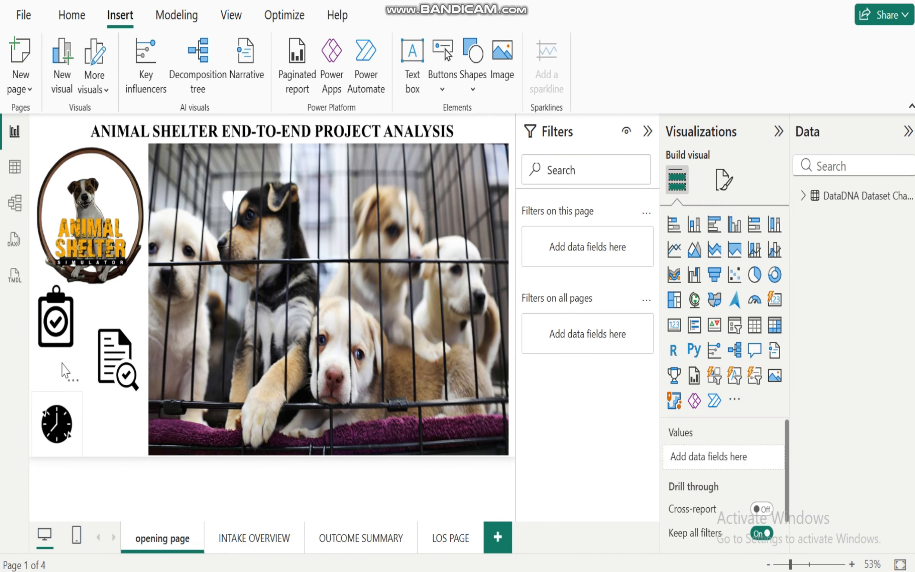
pyautogui.click(54, 338)
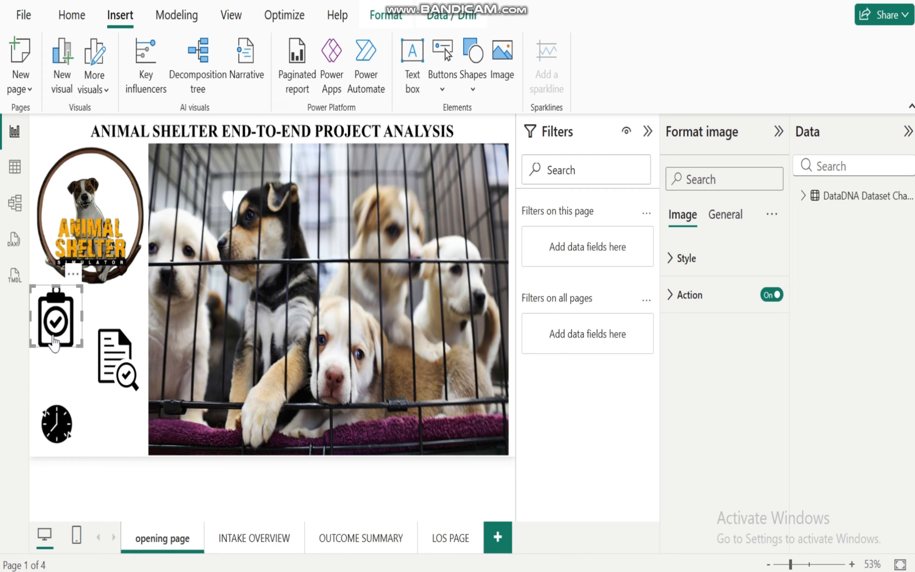
pyautogui.click(254, 538)
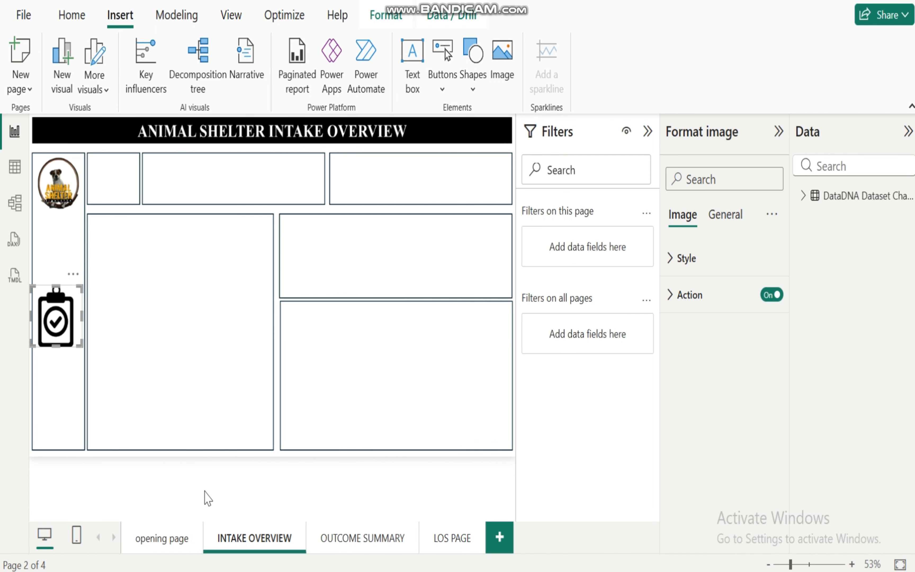
# Step: Try to copy the document icon from the opening page onto the INTAKE OVERVIEW page
pyautogui.click(173, 539)
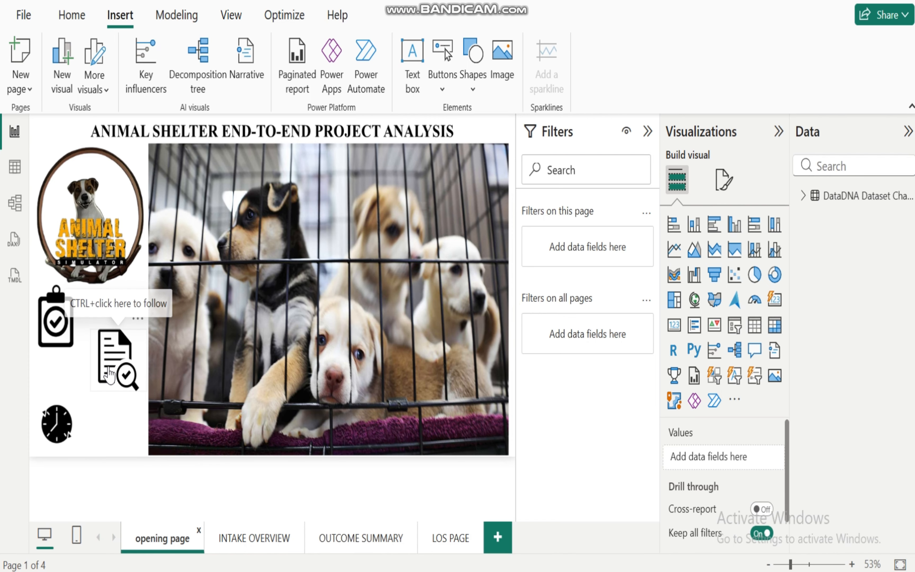
pyautogui.click(109, 376)
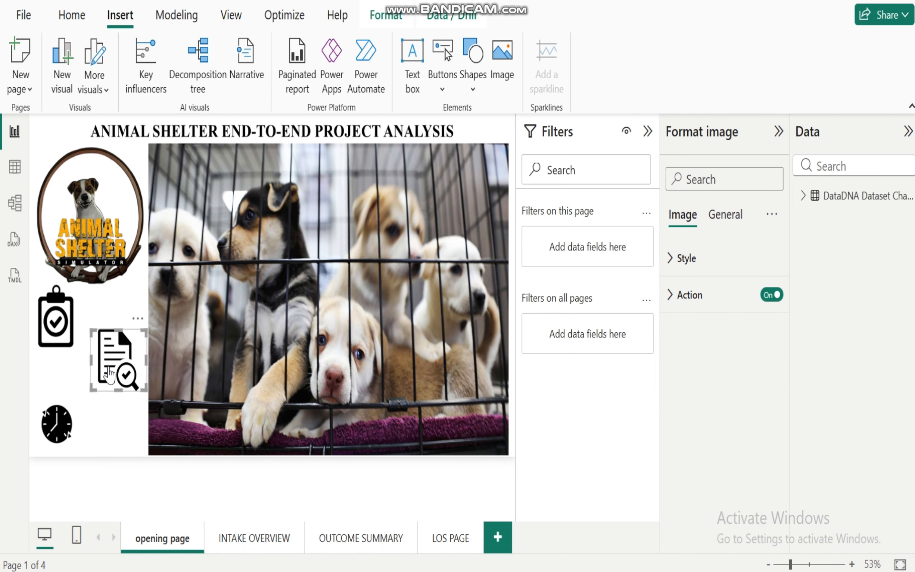
pyautogui.click(259, 545)
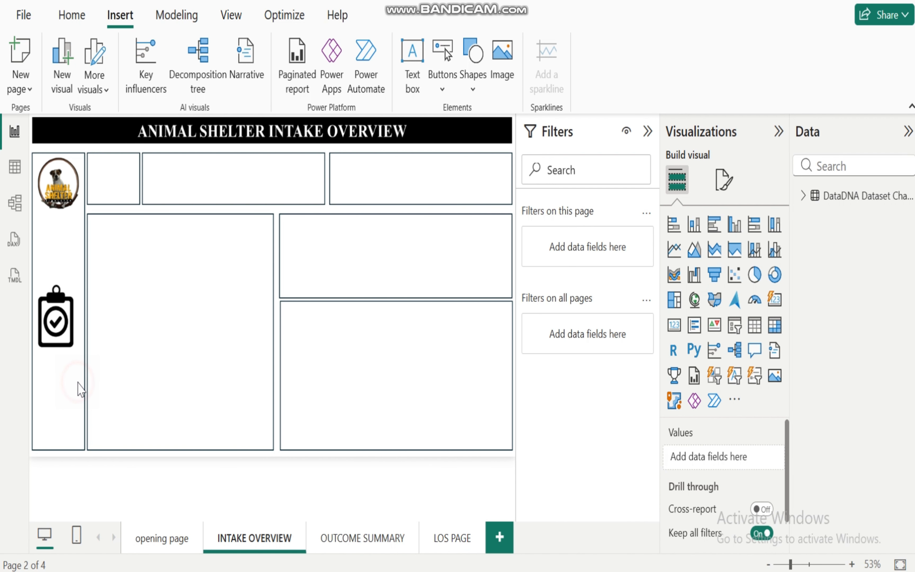
pyautogui.click(78, 382)
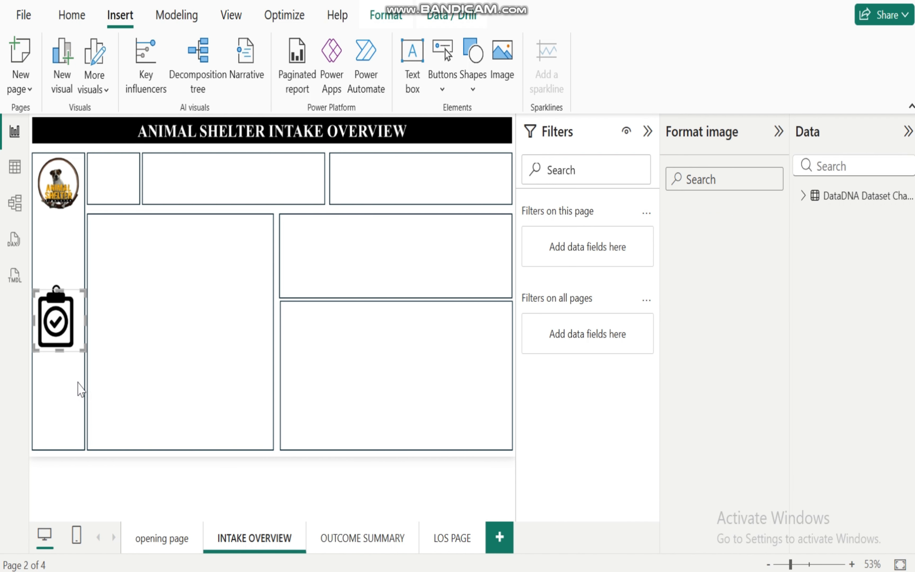
# Step: Try to copy the clock icon from the opening page onto the INTAKE OVERVIEW page
pyautogui.click(159, 543)
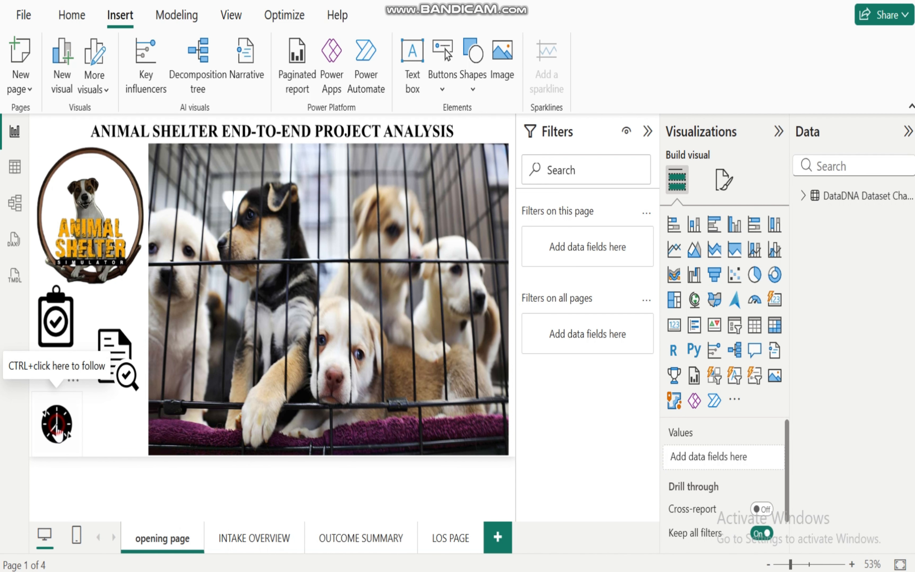
pyautogui.click(56, 430)
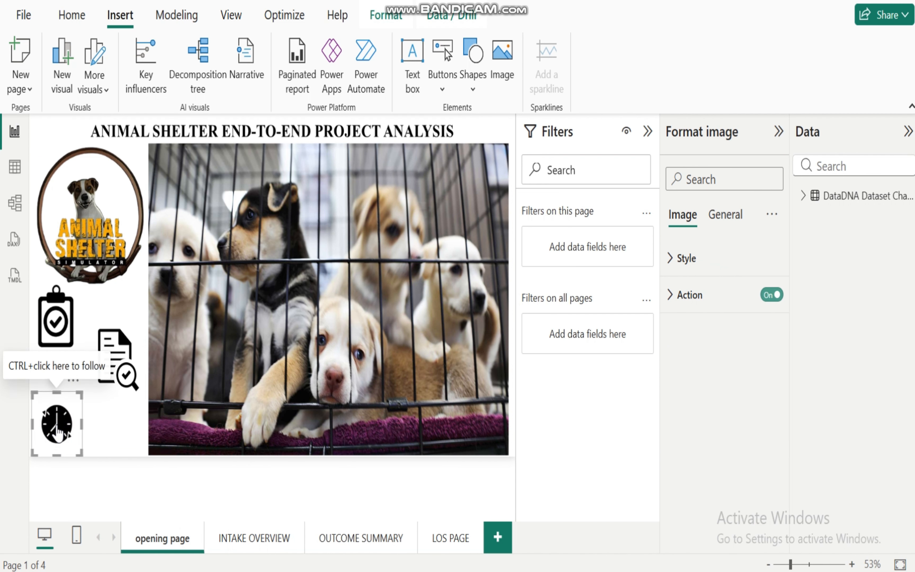
pyautogui.click(246, 541)
pyautogui.click(154, 251)
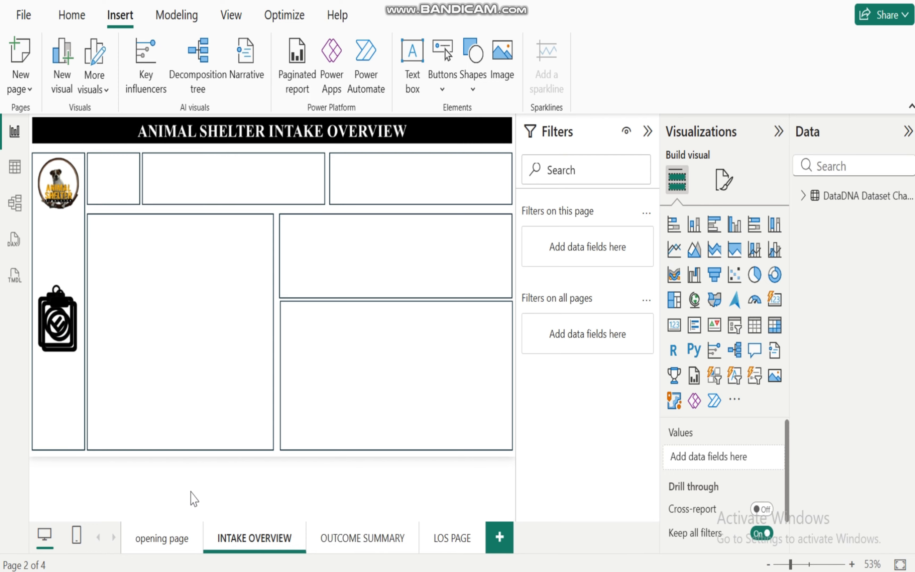
pyautogui.click(161, 545)
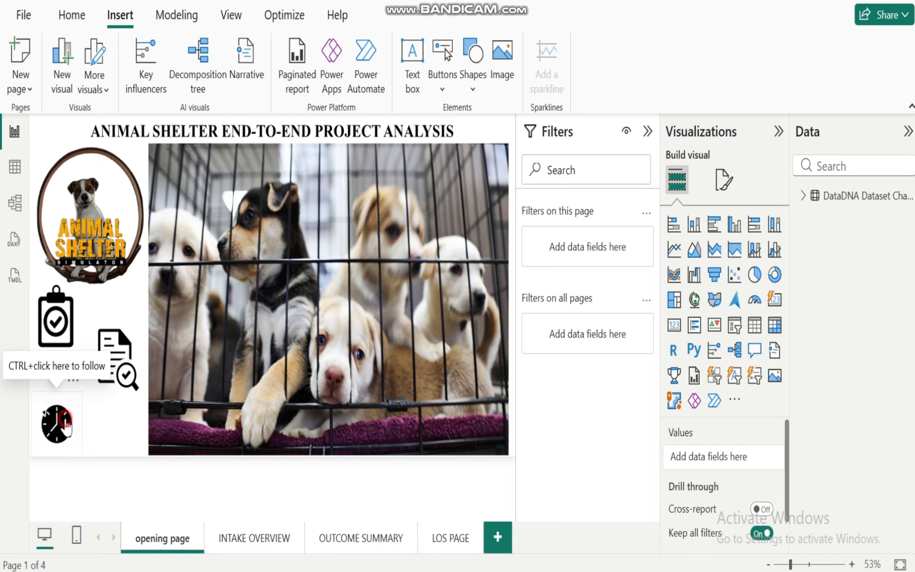
pyautogui.click(66, 427)
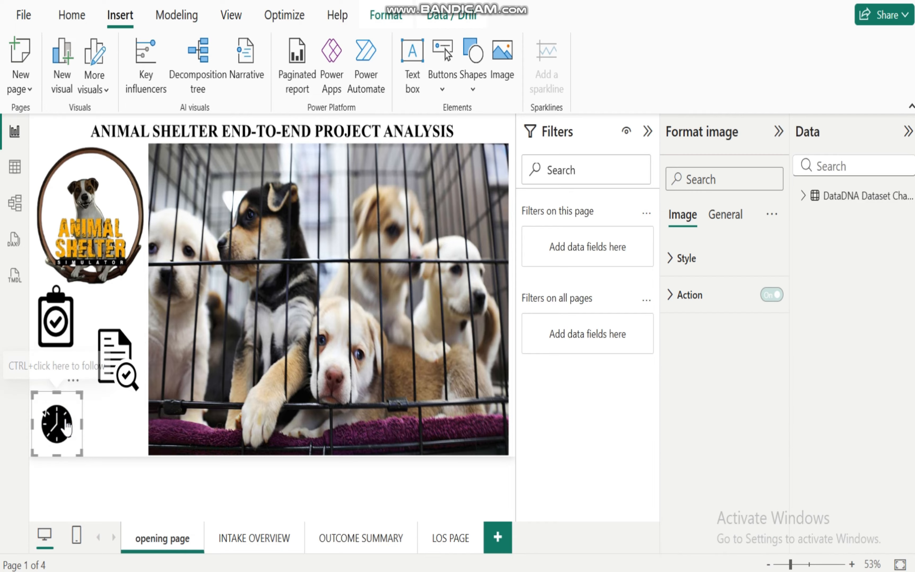
pyautogui.click(250, 539)
pyautogui.click(154, 265)
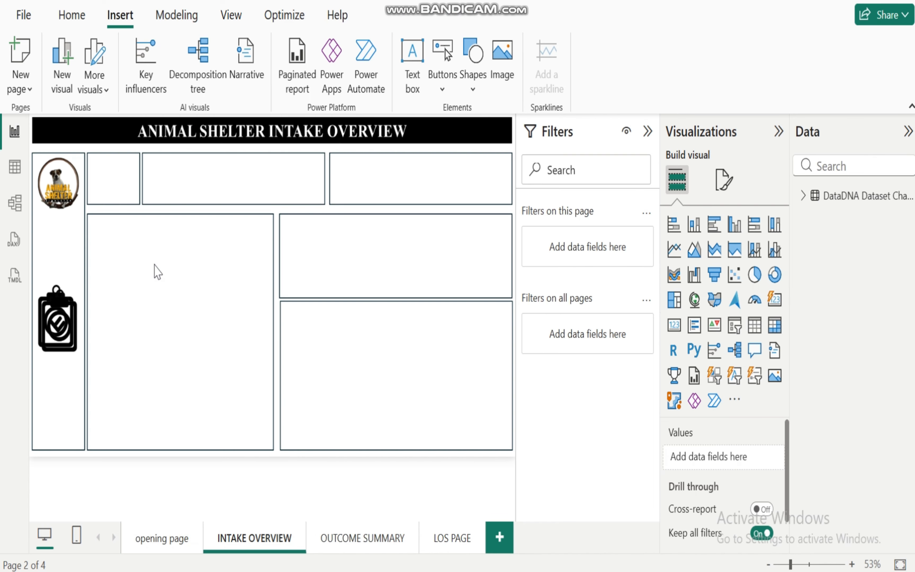
pyautogui.hotkey('ctrl', 'v')
# Step: Separate the stacked icons on INTAKE OVERVIEW, moving two into the large box beside the sidebar and one up beneath the logo
pyautogui.moveTo(60, 327); pyautogui.dragTo(152, 232)
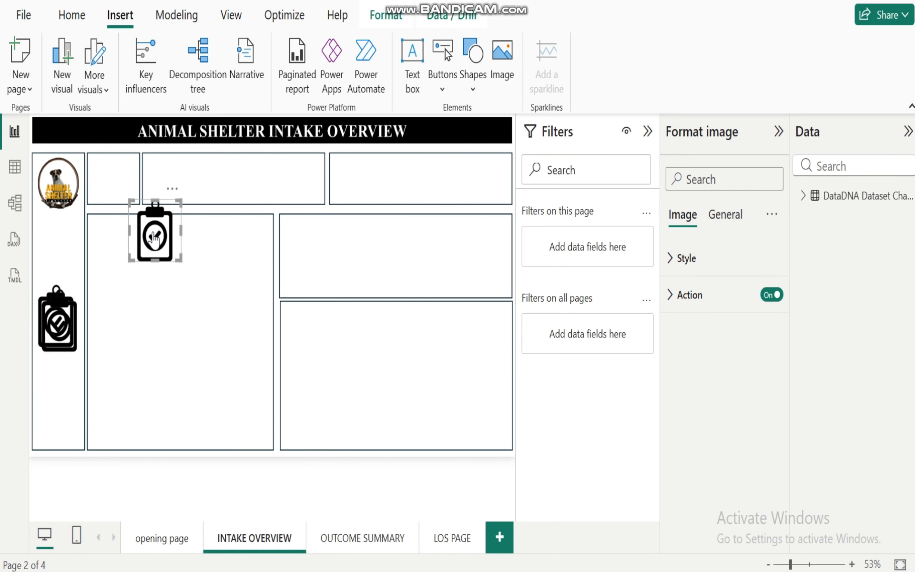
pyautogui.moveTo(68, 340); pyautogui.dragTo(161, 373)
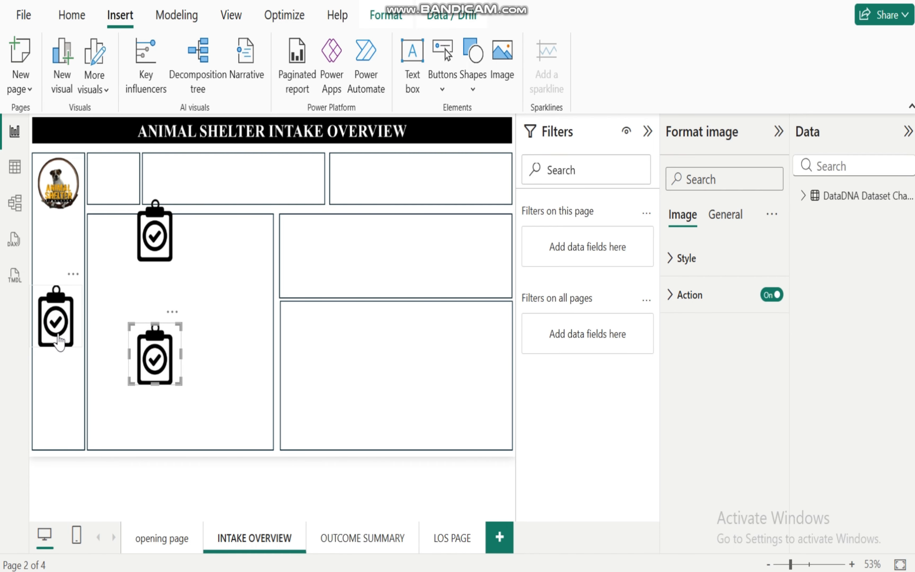
pyautogui.moveTo(57, 333); pyautogui.dragTo(56, 267)
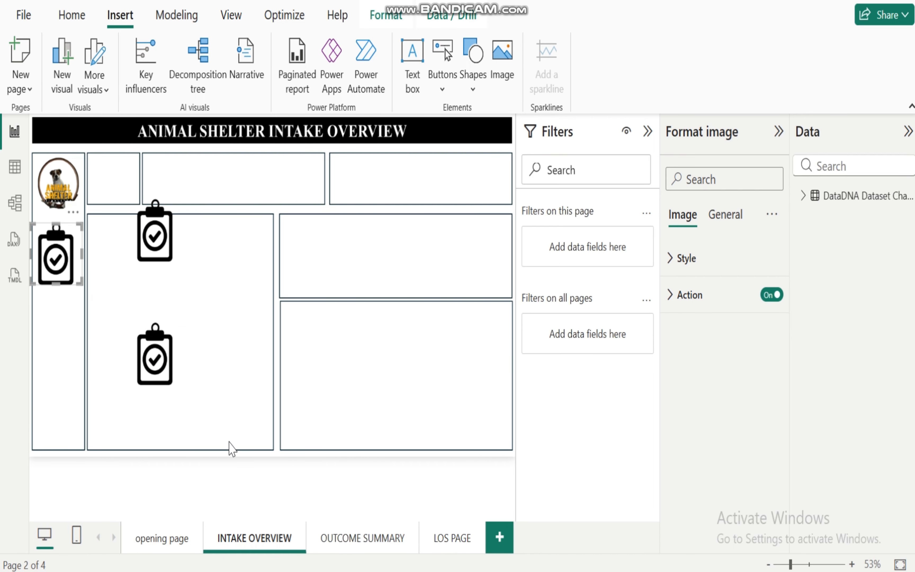
pyautogui.click(355, 545)
pyautogui.click(56, 313)
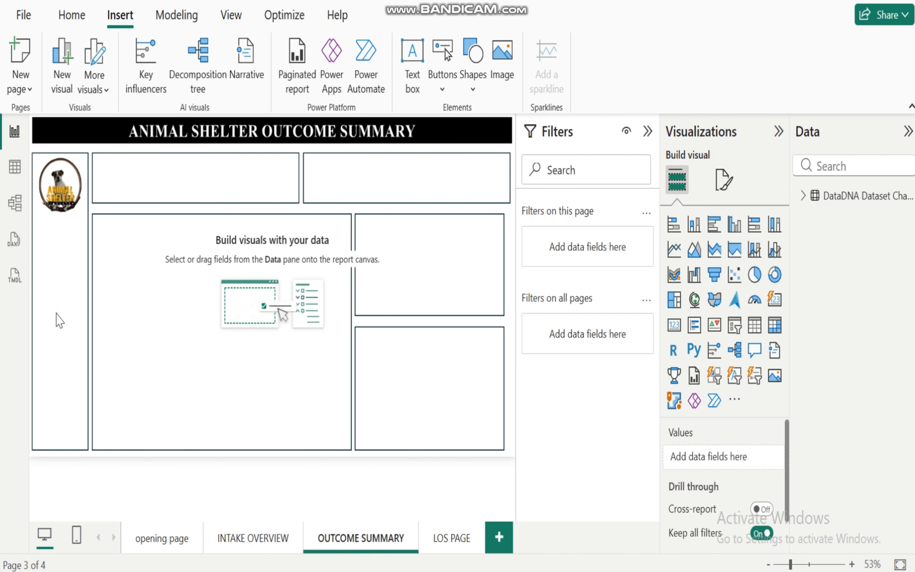
pyautogui.click(240, 545)
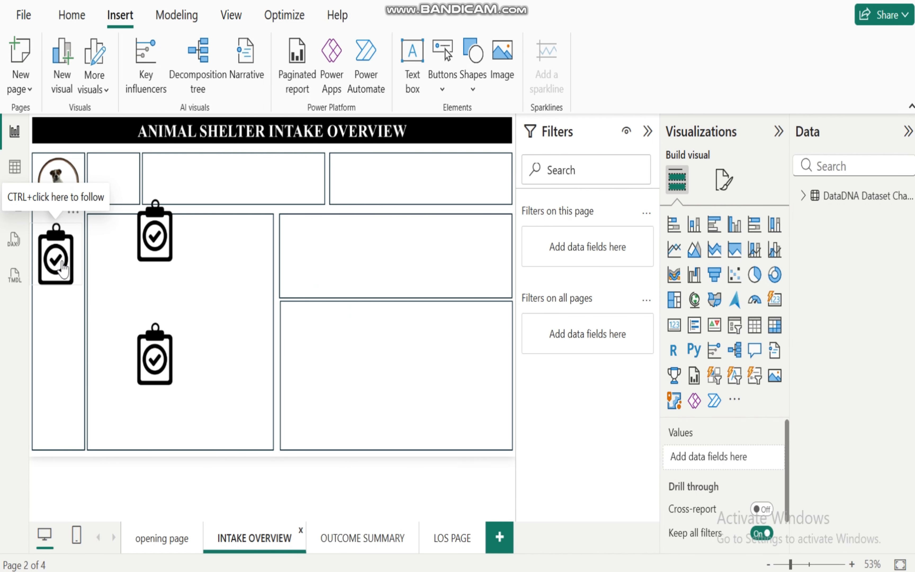
pyautogui.click(161, 539)
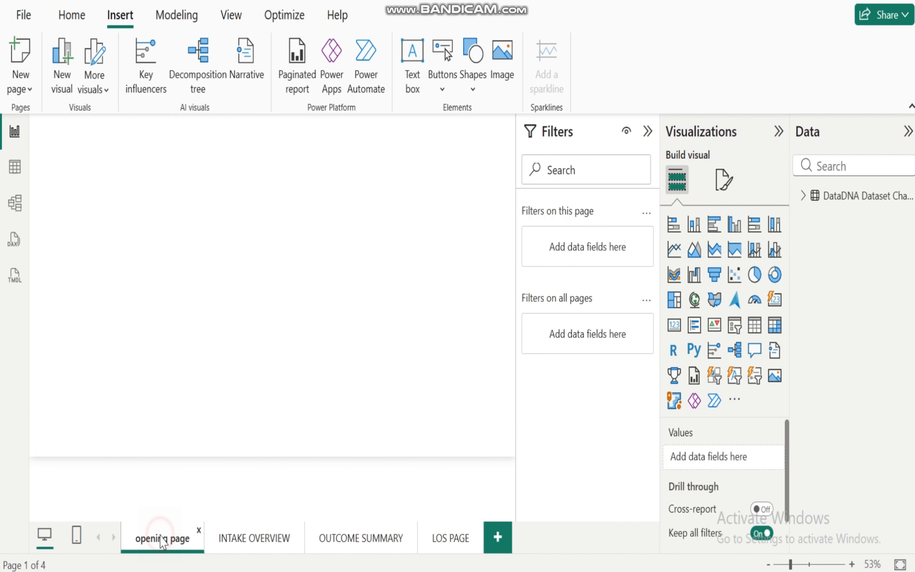
# Step: Remove the two duplicate clipboard icons from the large box on the INTAKE OVERVIEW page
pyautogui.click(253, 544)
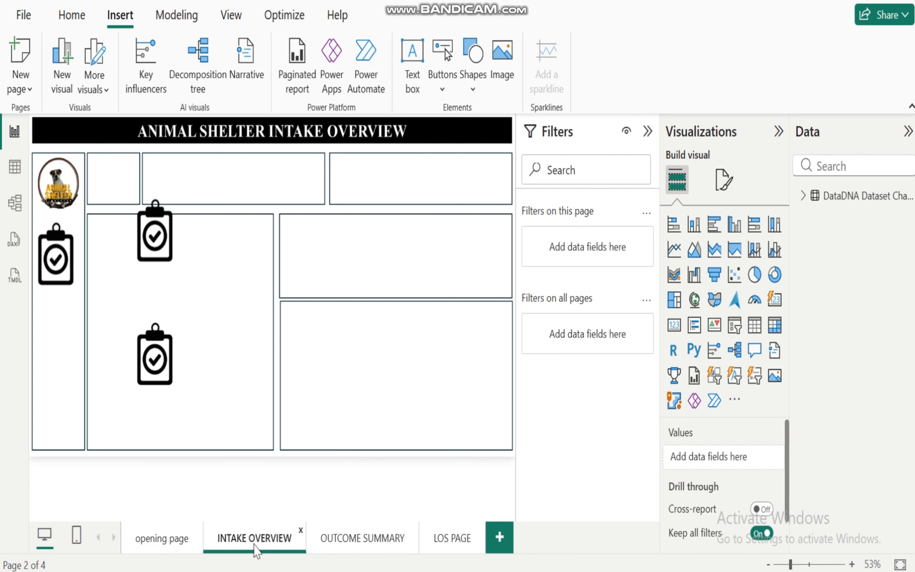
pyautogui.click(168, 333)
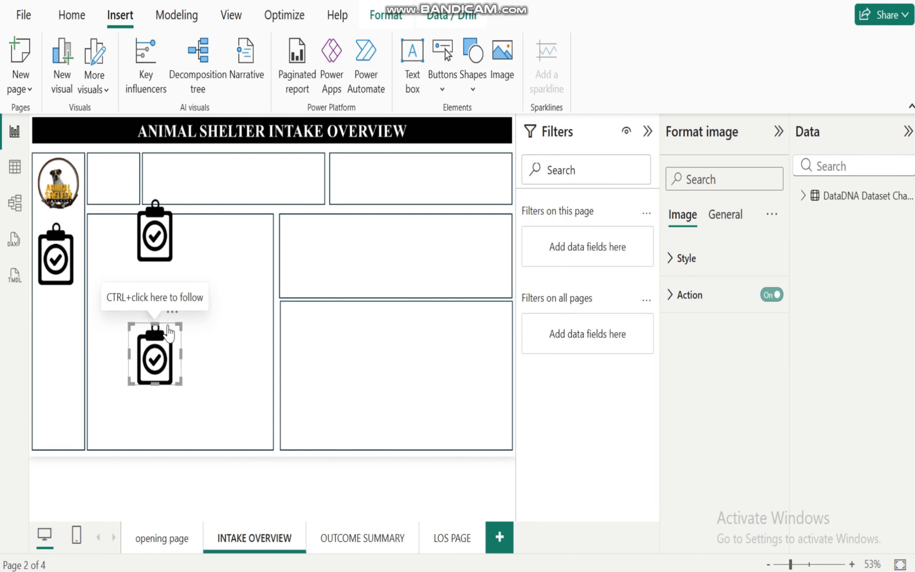
pyautogui.click(172, 311)
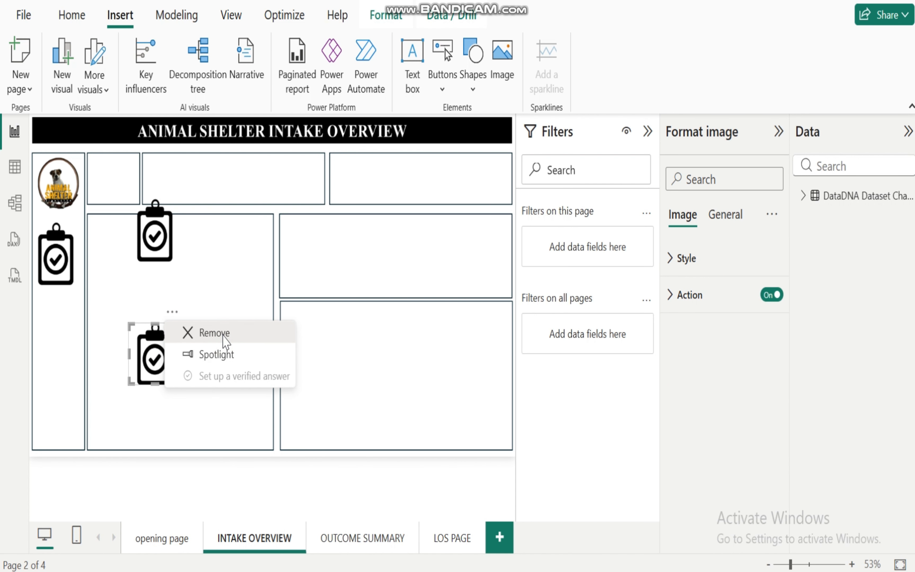
pyautogui.click(223, 333)
pyautogui.click(174, 198)
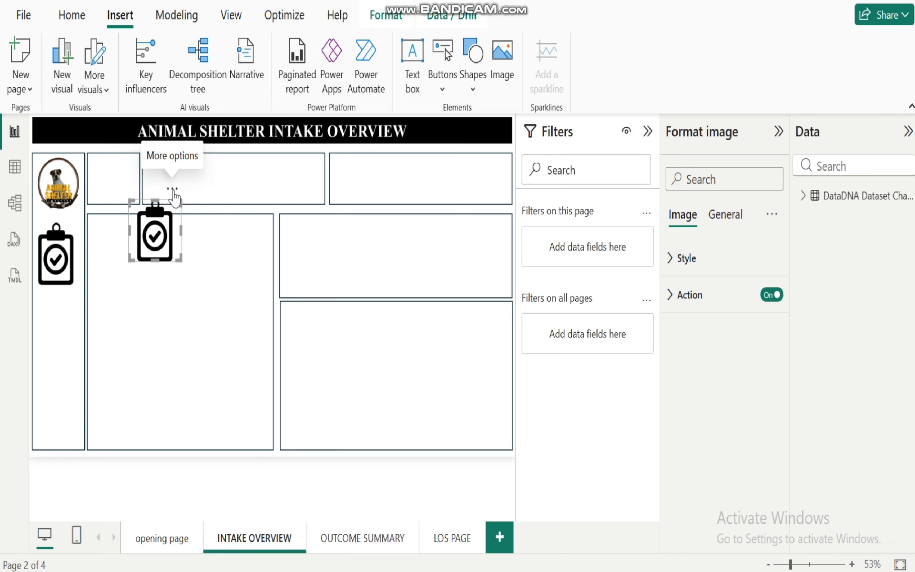
pyautogui.click(174, 196)
pyautogui.click(226, 210)
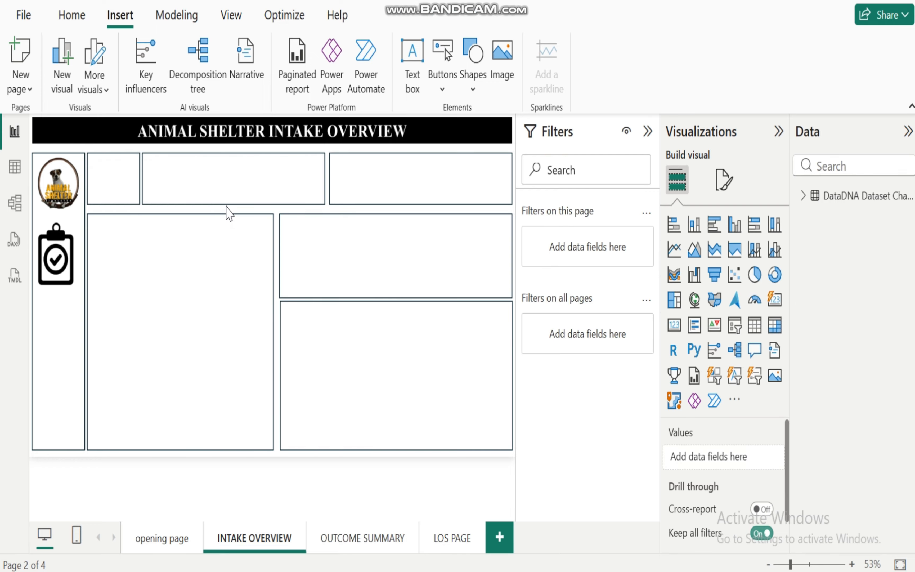
# Step: Copy the document icon from the opening page onto INTAKE OVERVIEW and place it in the sidebar beneath the clipboard icon
pyautogui.click(159, 545)
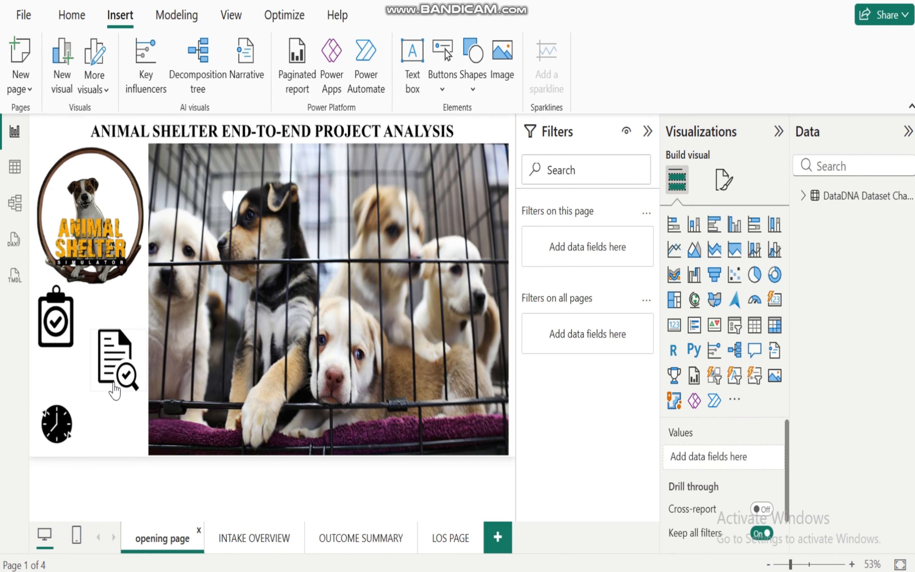
pyautogui.click(116, 367)
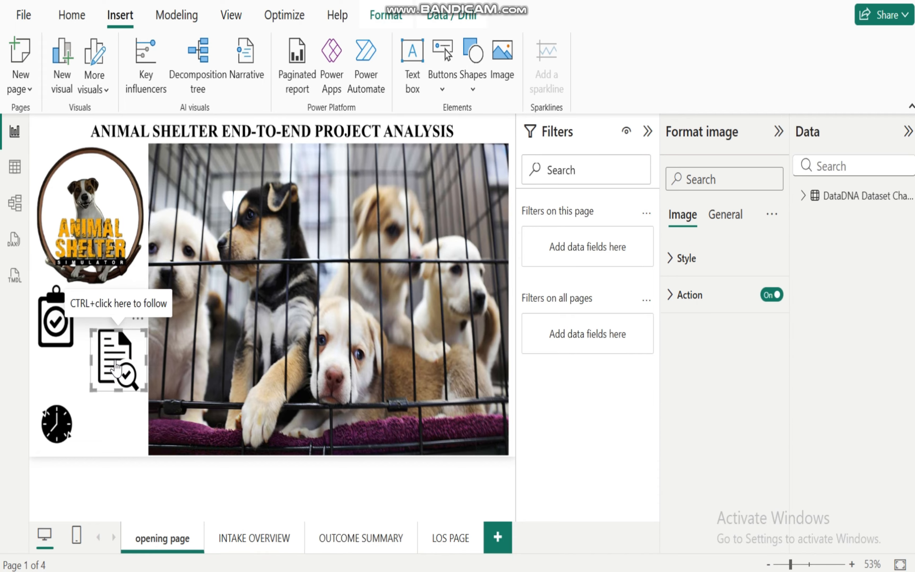
pyautogui.click(244, 537)
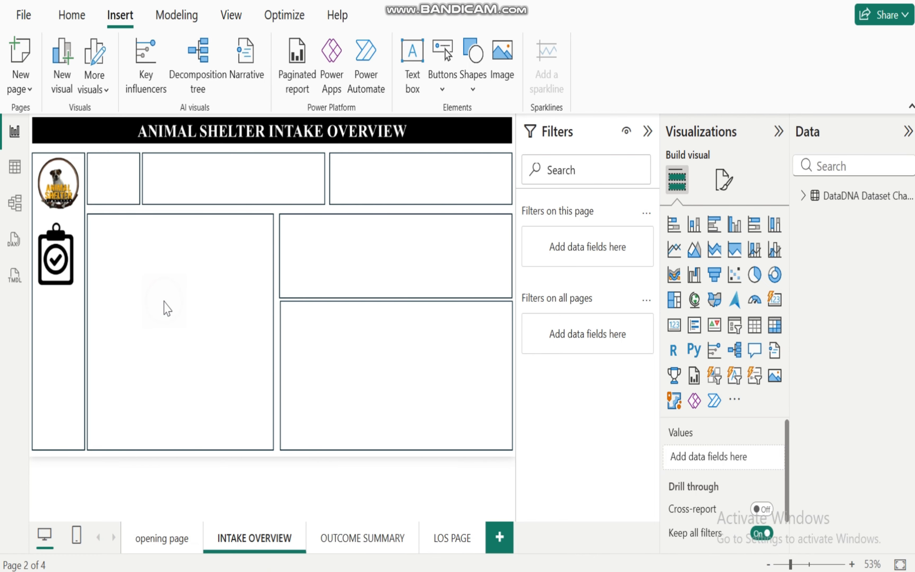
pyautogui.hotkey('ctrl', 'v')
pyautogui.moveTo(123, 355); pyautogui.dragTo(69, 345)
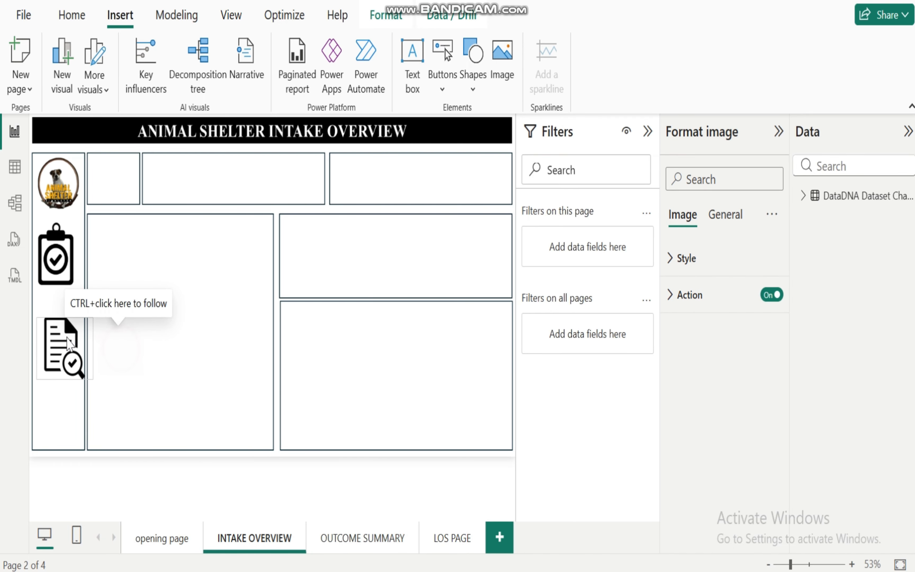
# Step: Copy the clock icon from the opening page onto the INTAKE OVERVIEW page
pyautogui.click(153, 541)
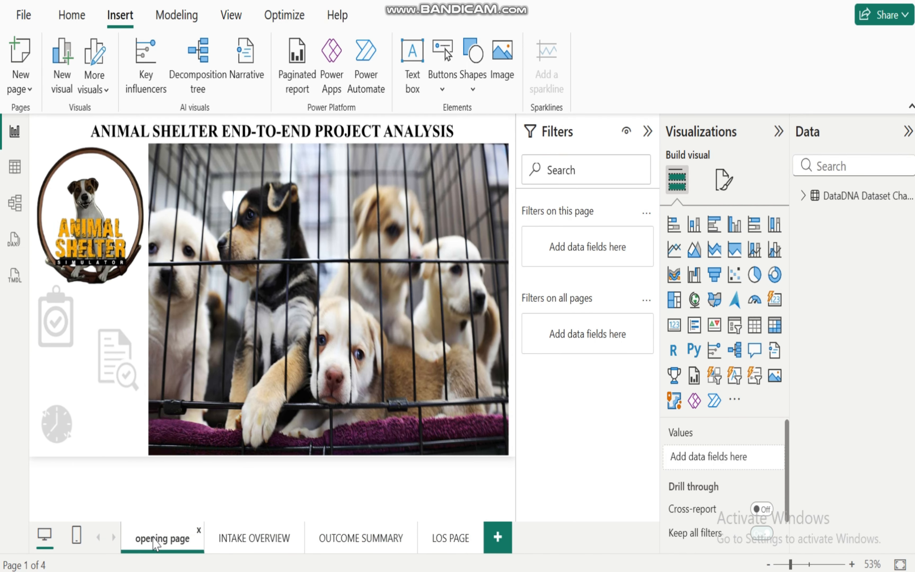
pyautogui.click(69, 436)
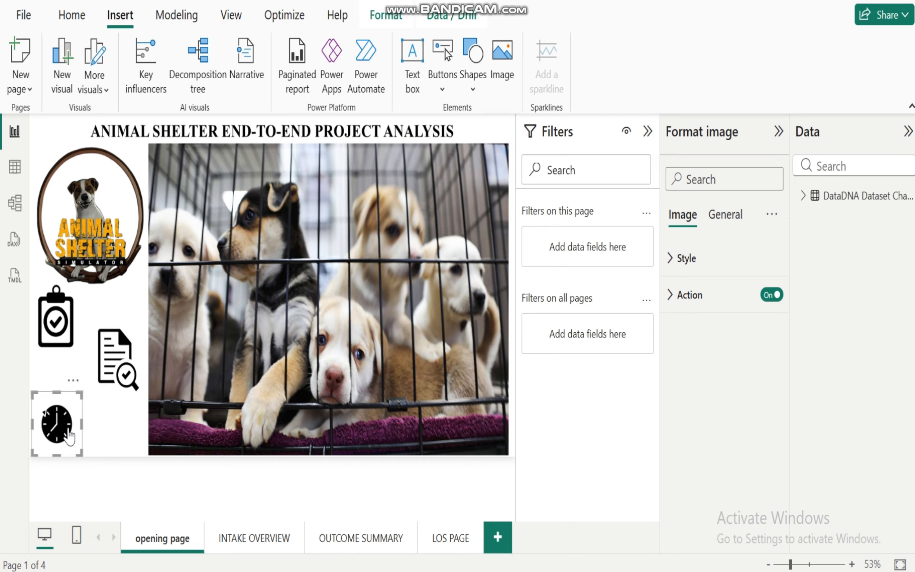
pyautogui.click(244, 539)
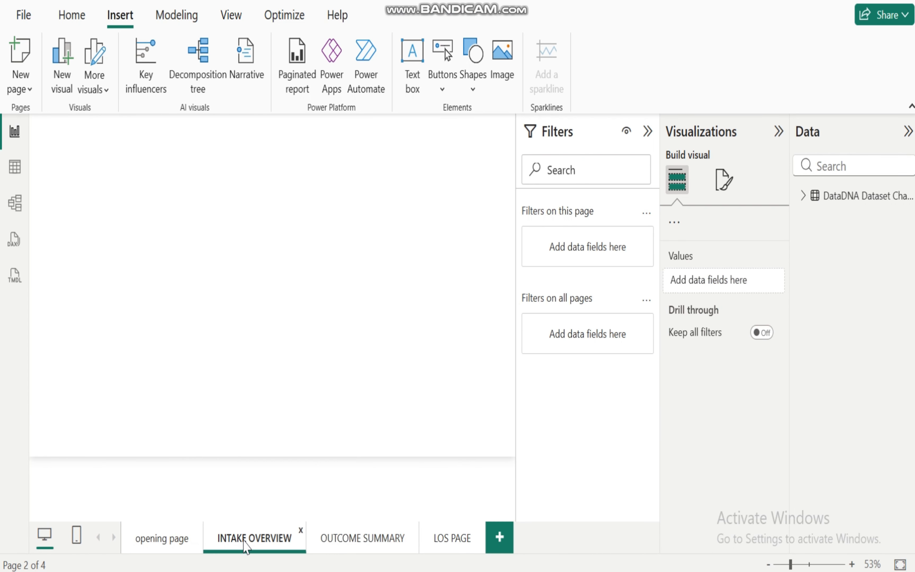
pyautogui.hotkey('ctrl', 'v')
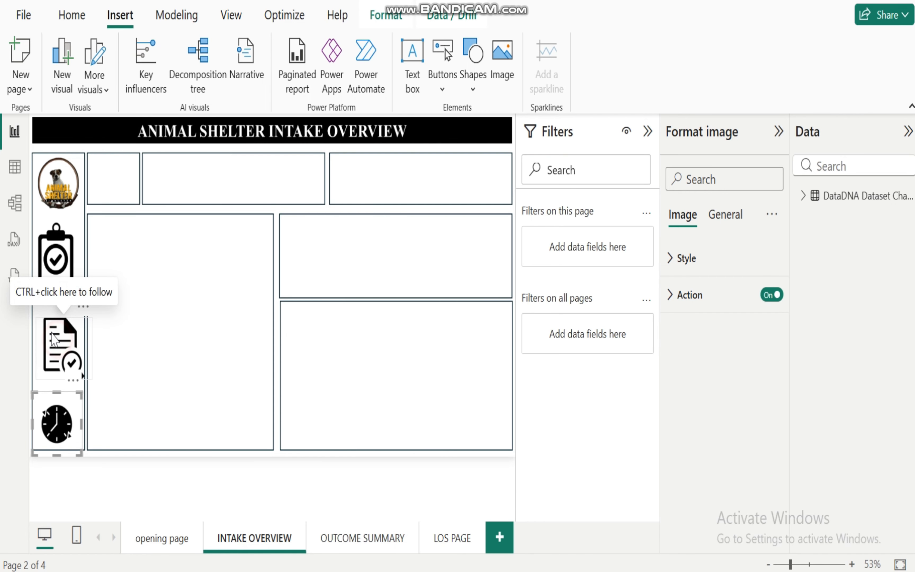
# Step: Shift the document and clock icons on INTAKE OVERVIEW slightly upward so they sit inside the sidebar beneath the clipboard icon
pyautogui.click(59, 345)
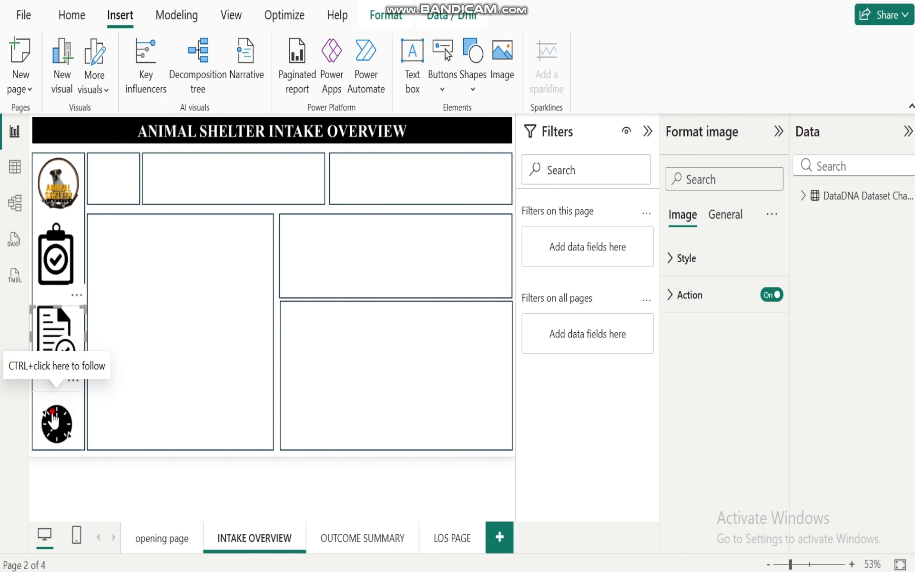
pyautogui.moveTo(54, 418); pyautogui.dragTo(54, 411)
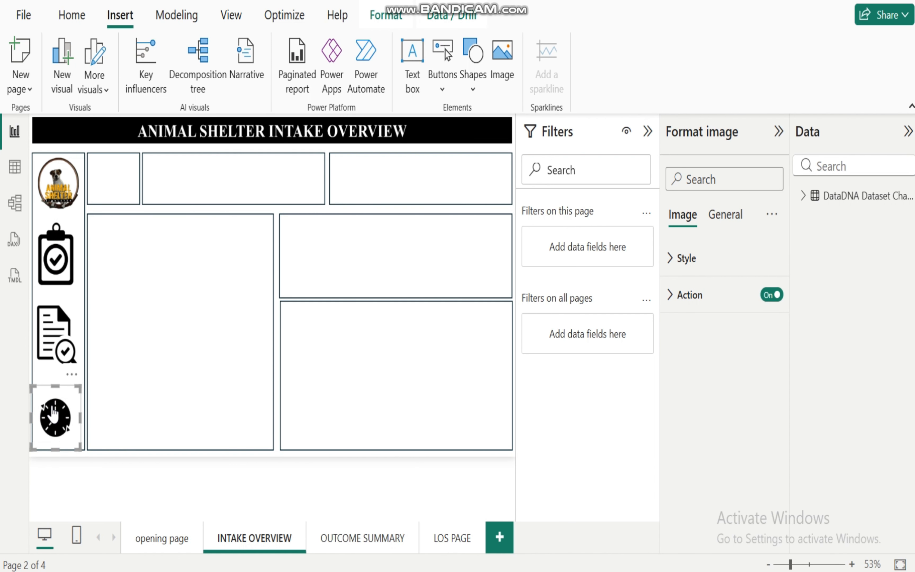
pyautogui.click(127, 364)
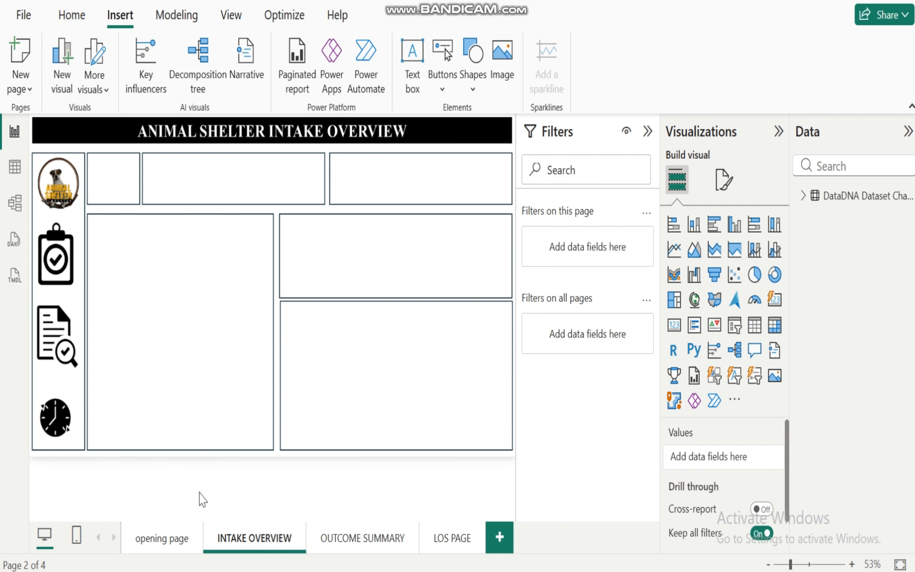
# Step: Copy the clock icon from INTAKE OVERVIEW onto the OUTCOME SUMMARY page
pyautogui.click(59, 422)
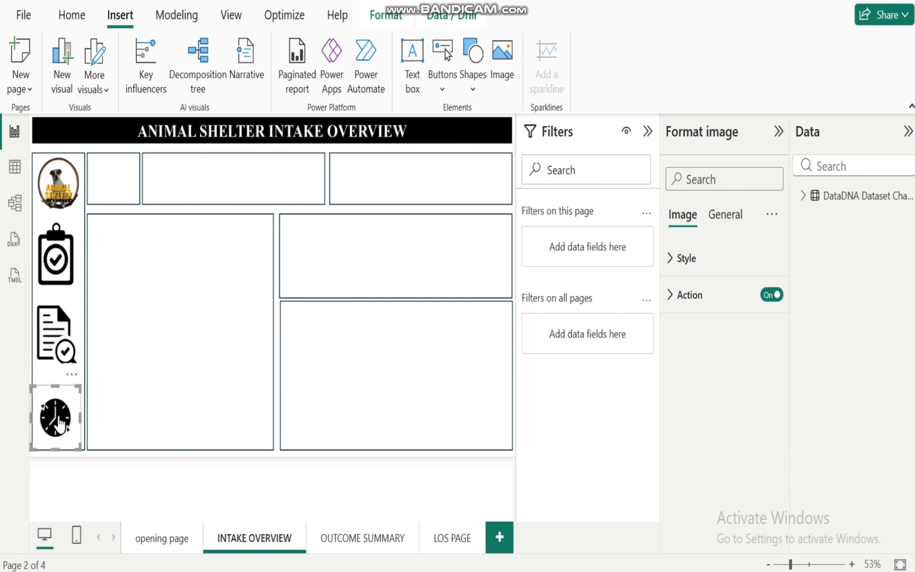
pyautogui.click(352, 537)
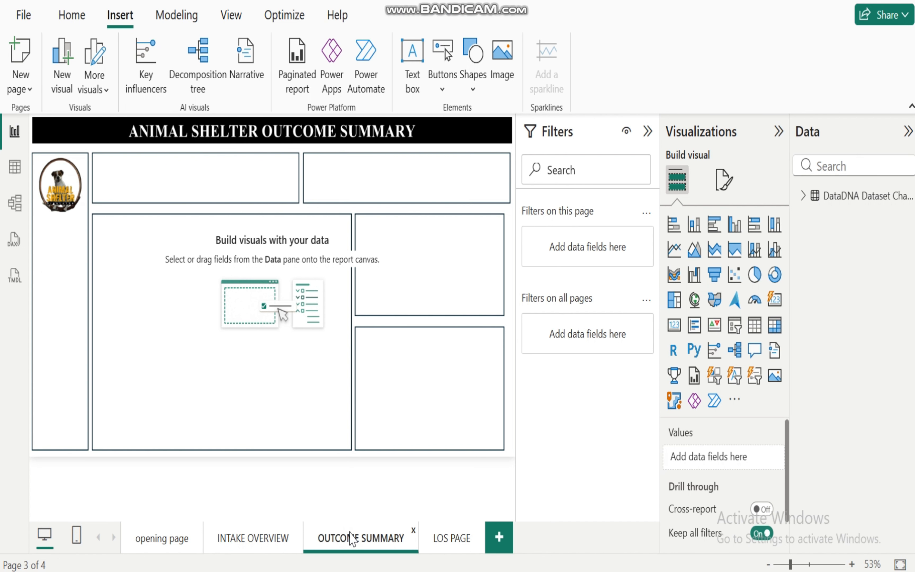
pyautogui.hotkey('ctrl', 'v')
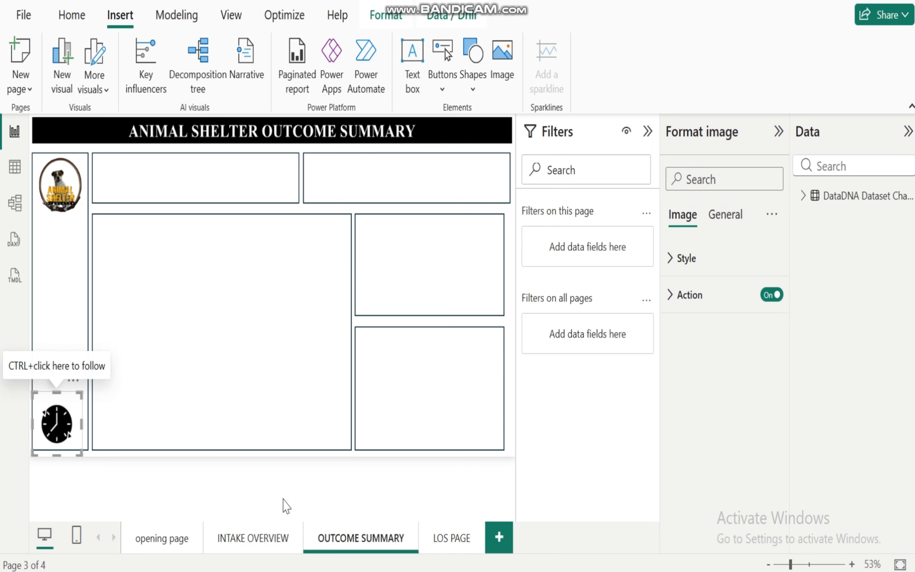
# Step: Copy the document icon from INTAKE OVERVIEW onto the OUTCOME SUMMARY page
pyautogui.click(259, 542)
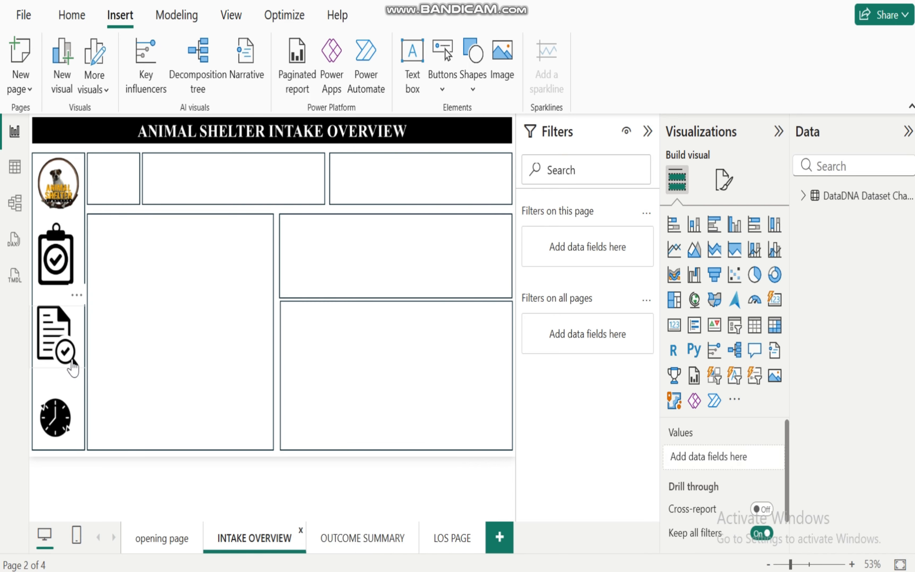
pyautogui.click(53, 346)
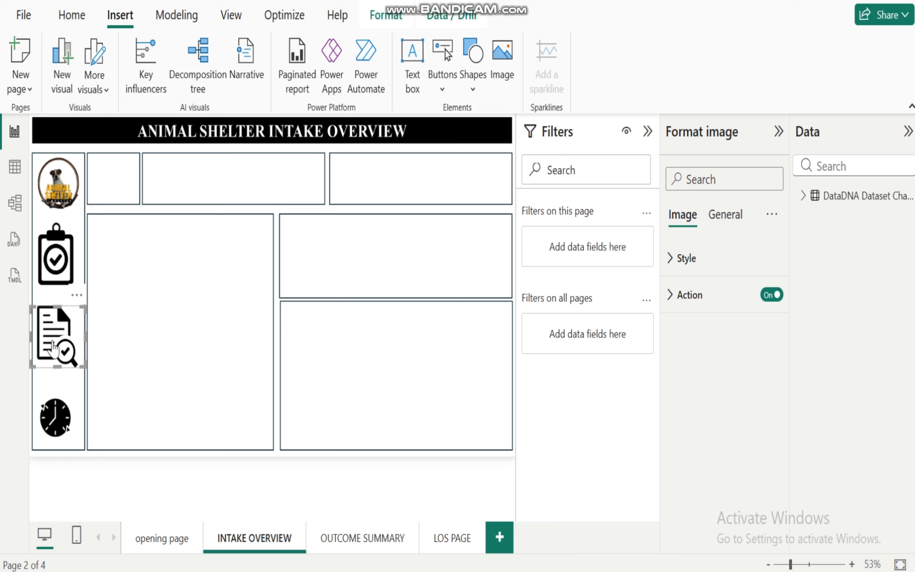
pyautogui.click(347, 542)
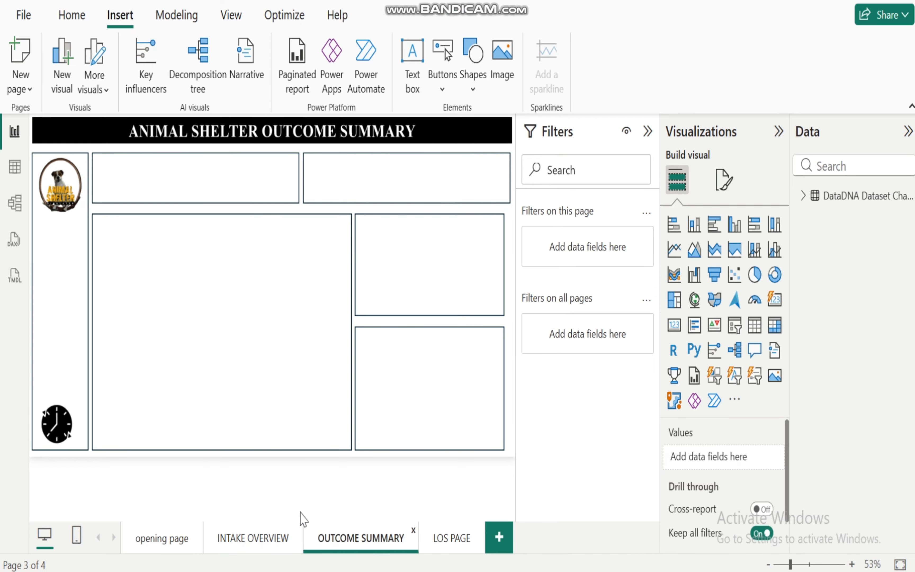
pyautogui.click(84, 284)
pyautogui.hotkey('ctrl', 'v')
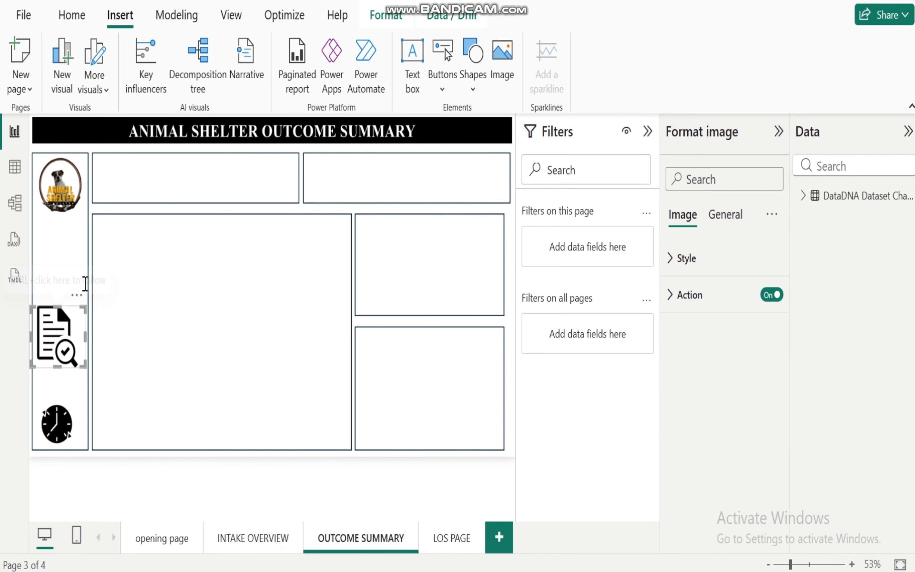
# Step: Try to copy the clipboard icon from INTAKE OVERVIEW onto OUTCOME SUMMARY, and remove the extra document icon from its sidebar
pyautogui.click(253, 539)
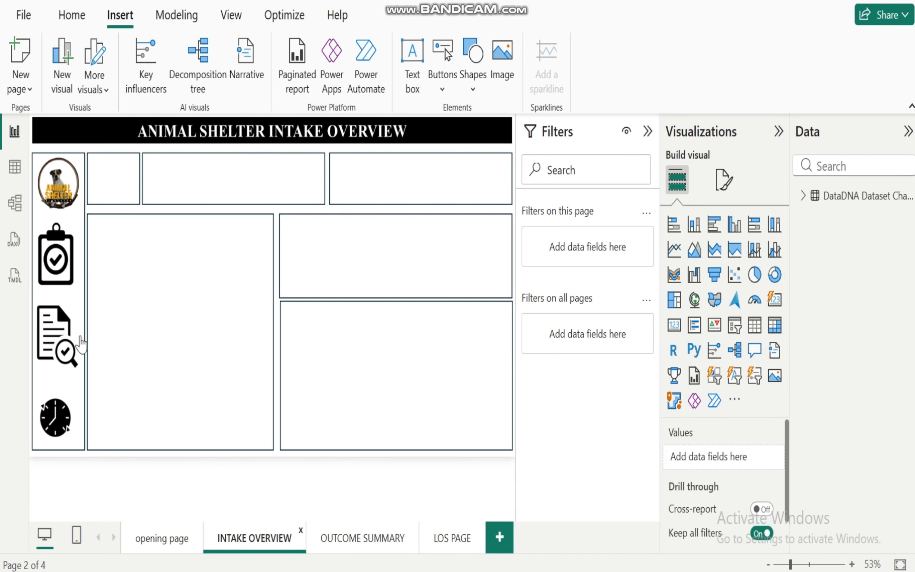
pyautogui.click(53, 261)
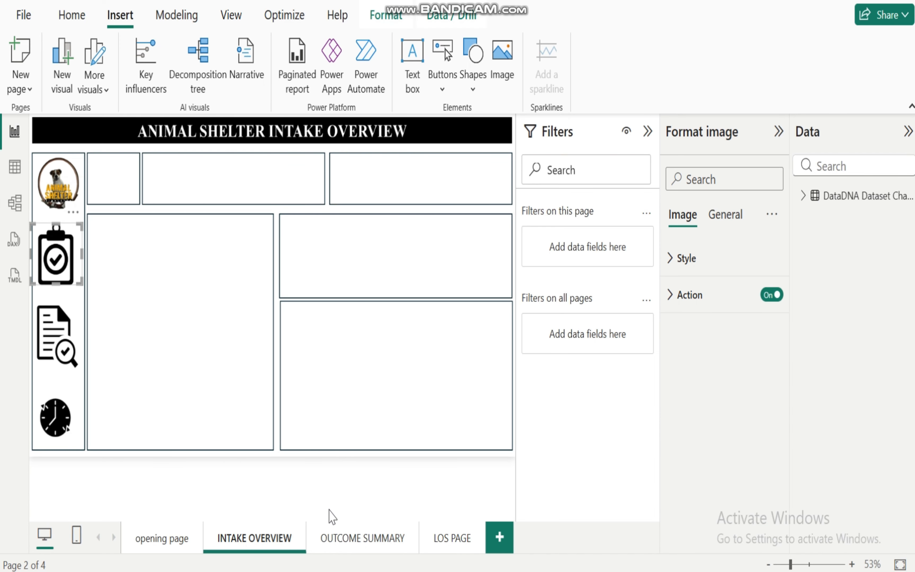
pyautogui.click(342, 534)
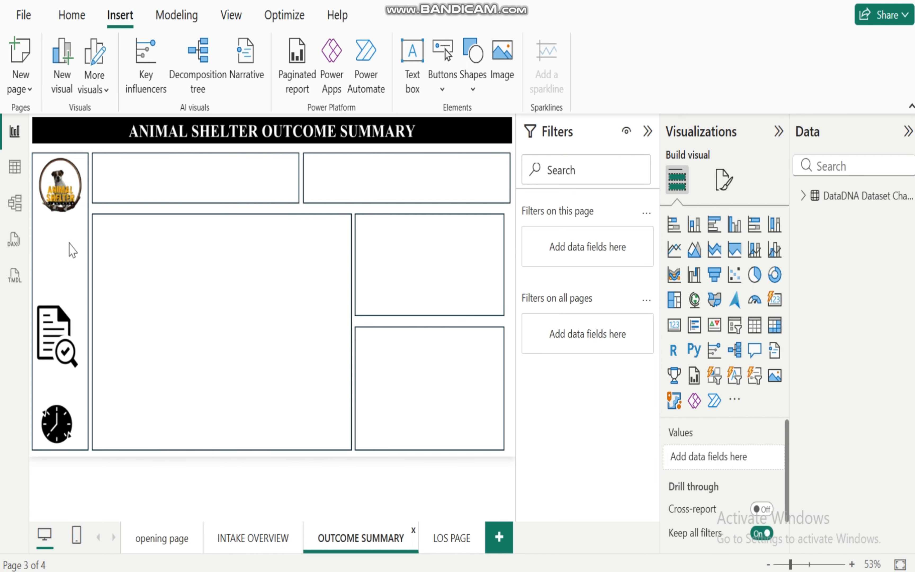
pyautogui.click(69, 244)
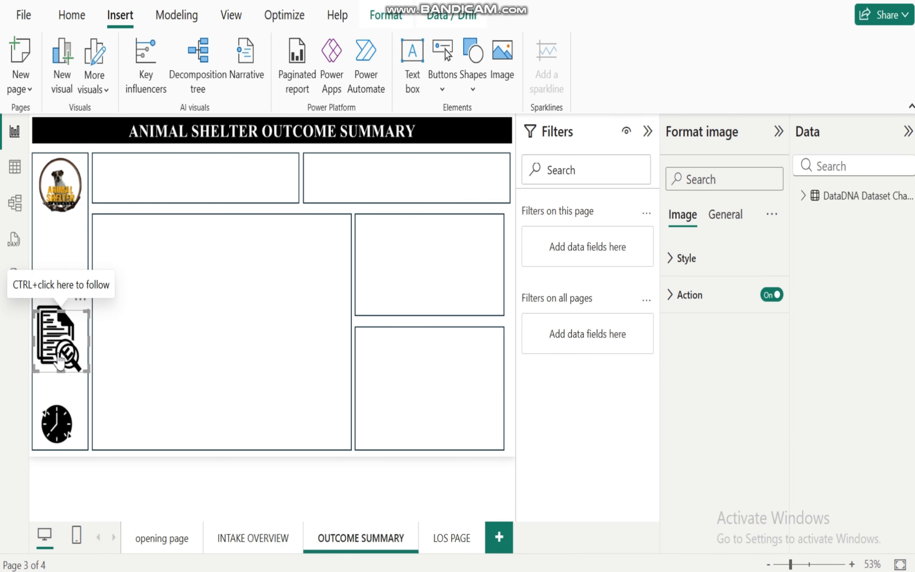
pyautogui.moveTo(59, 358); pyautogui.dragTo(59, 273)
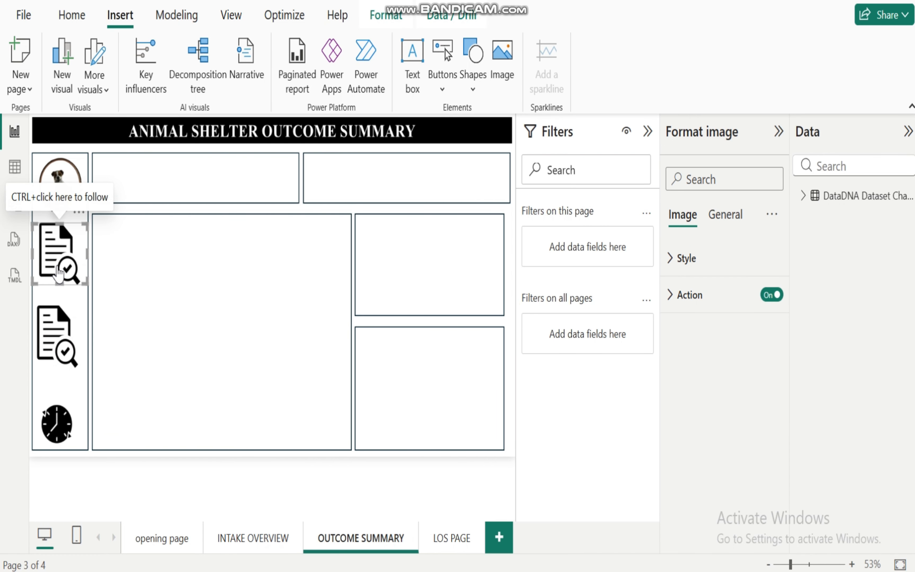
pyautogui.click(80, 218)
pyautogui.click(113, 231)
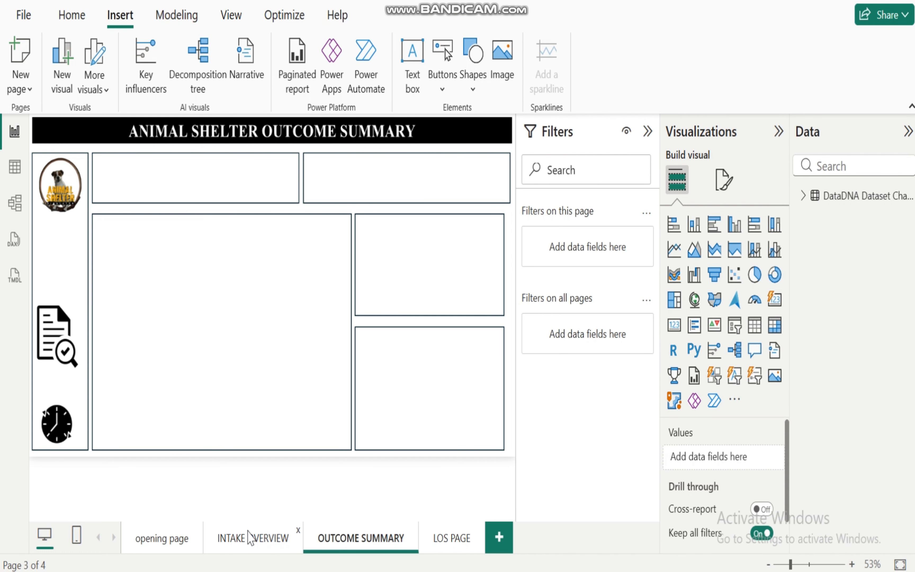
# Step: Copy the clipboard icon from INTAKE OVERVIEW into the OUTCOME SUMMARY sidebar beneath the logo
pyautogui.click(249, 540)
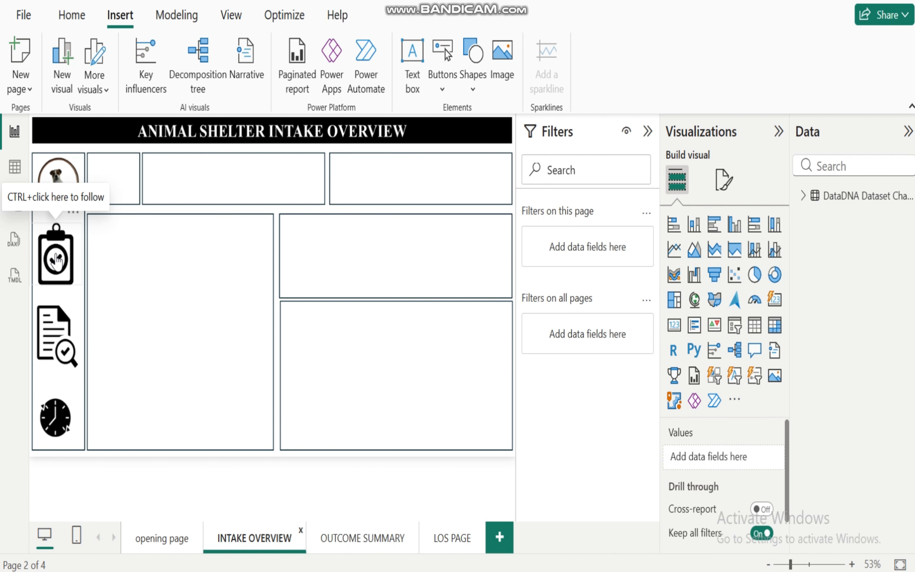
pyautogui.click(56, 261)
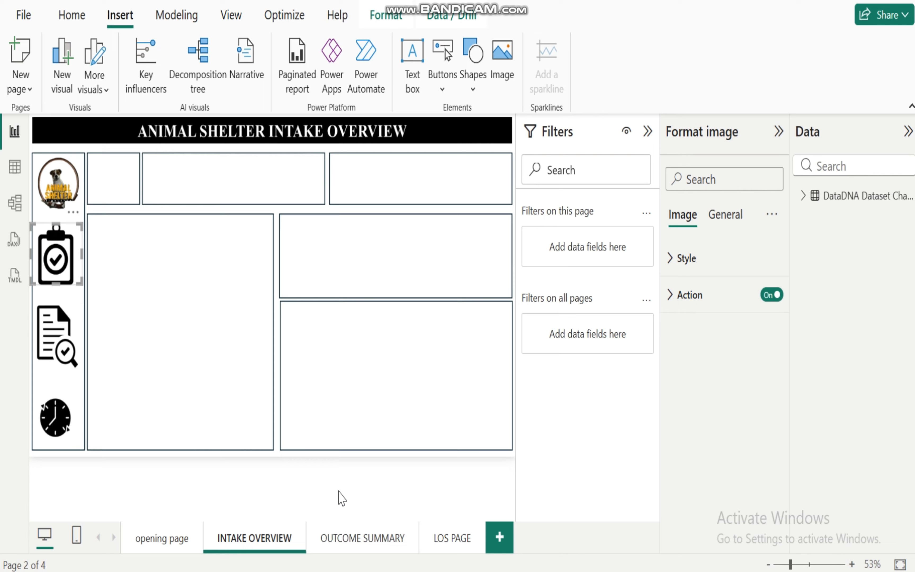
pyautogui.click(359, 540)
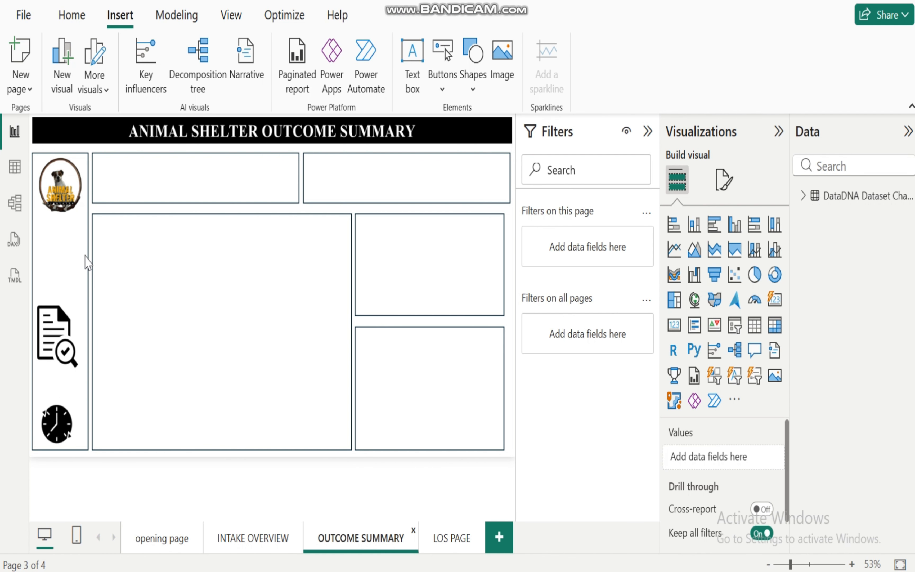
pyautogui.hotkey('ctrl', 'v')
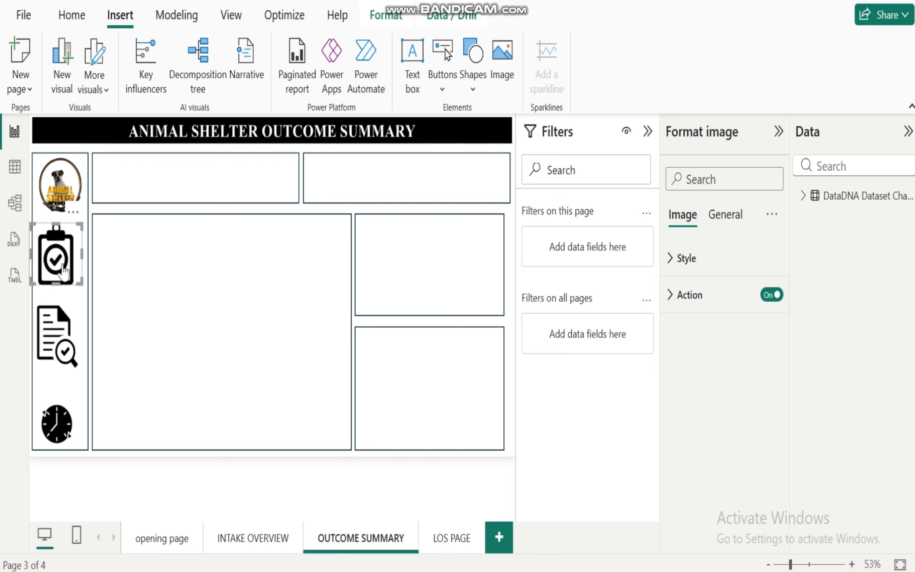
# Step: Paste the copied clipboard icon onto the LOS PAGE sidebar beneath the logo
pyautogui.click(450, 539)
pyautogui.click(57, 254)
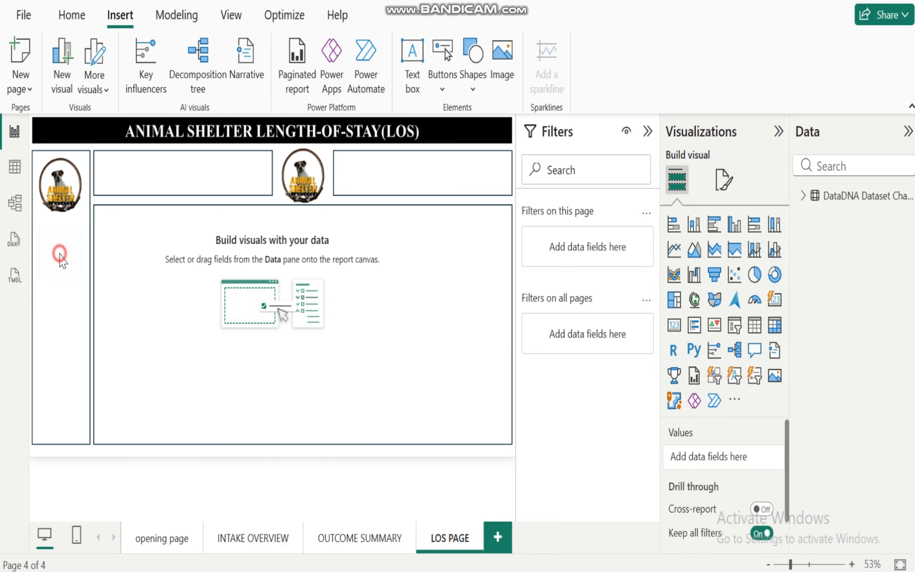
pyautogui.hotkey('ctrl', 'v')
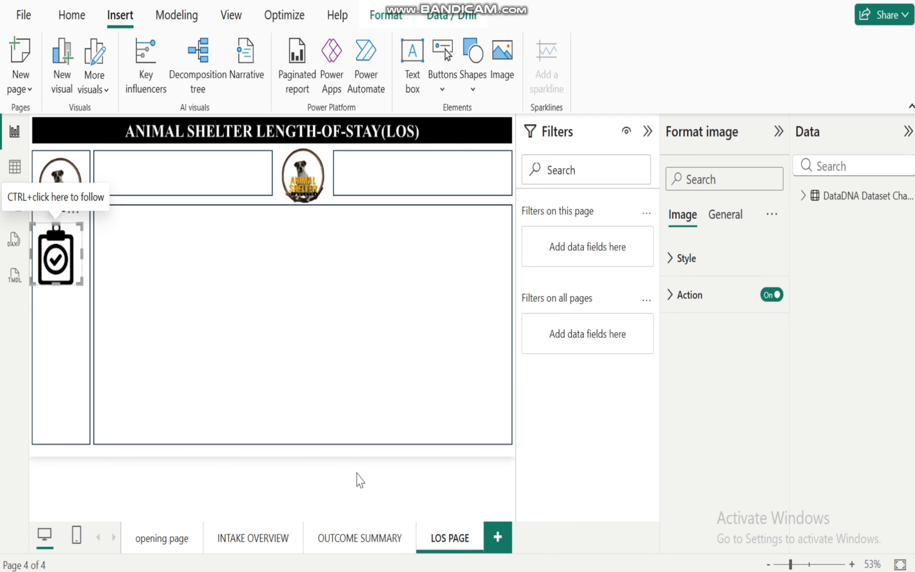
# Step: Copy the document icon from OUTCOME SUMMARY into the LOS PAGE sidebar beneath the clipboard icon
pyautogui.click(367, 537)
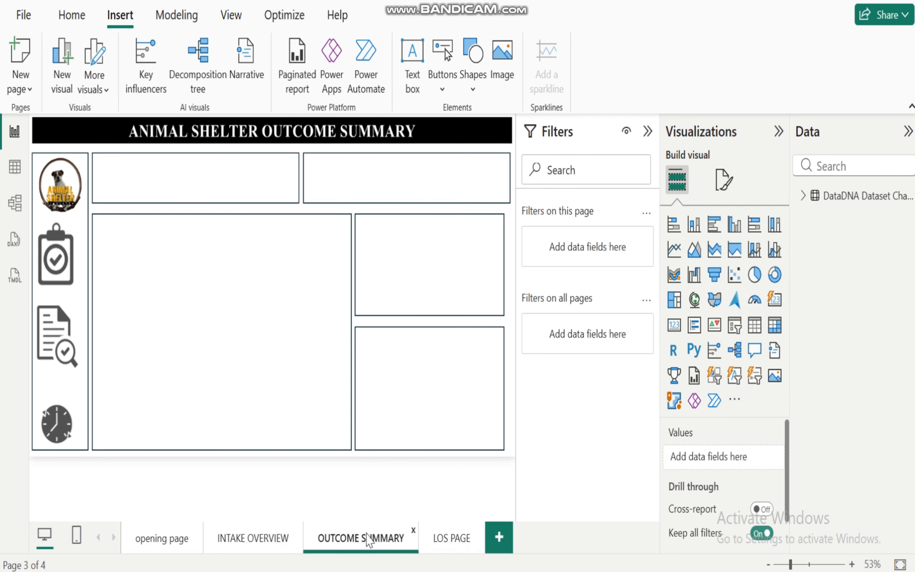
pyautogui.click(57, 345)
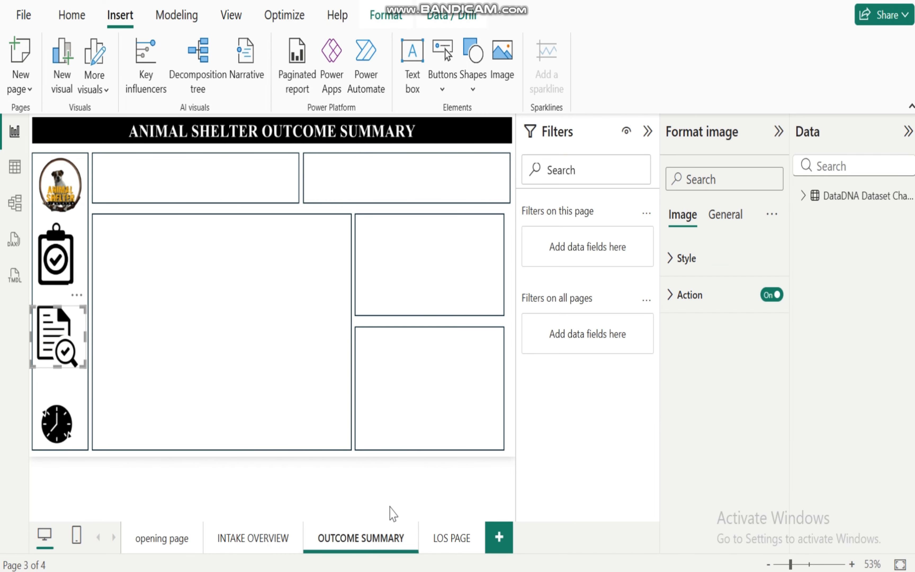
pyautogui.click(452, 542)
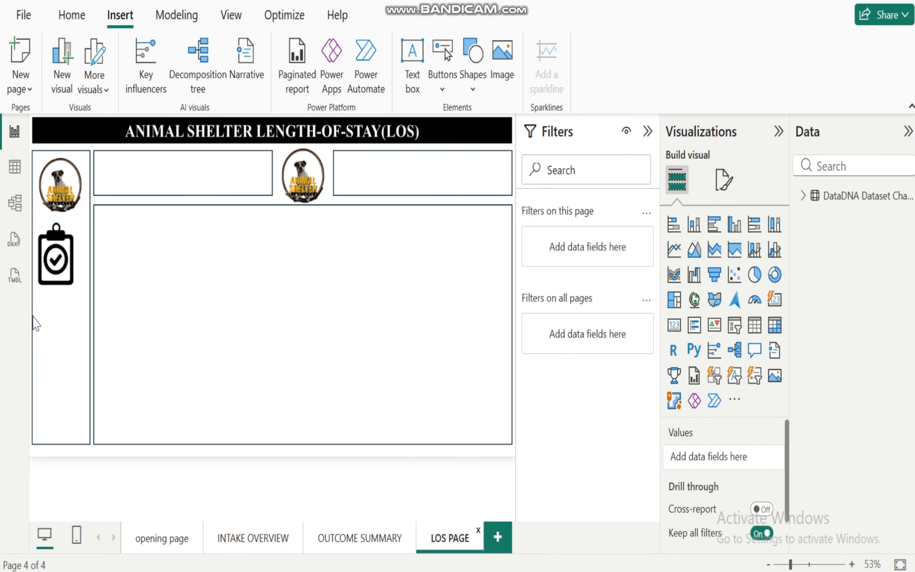
pyautogui.hotkey('ctrl', 'v')
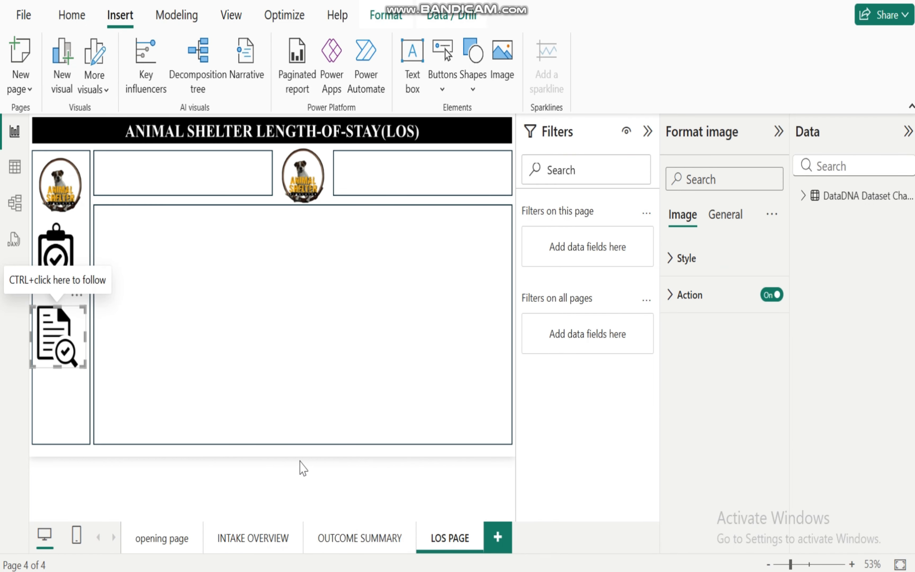
# Step: Copy the clock icon from OUTCOME SUMMARY onto LOS PAGE and shorten it to fit inside the sidebar's lower border
pyautogui.click(357, 540)
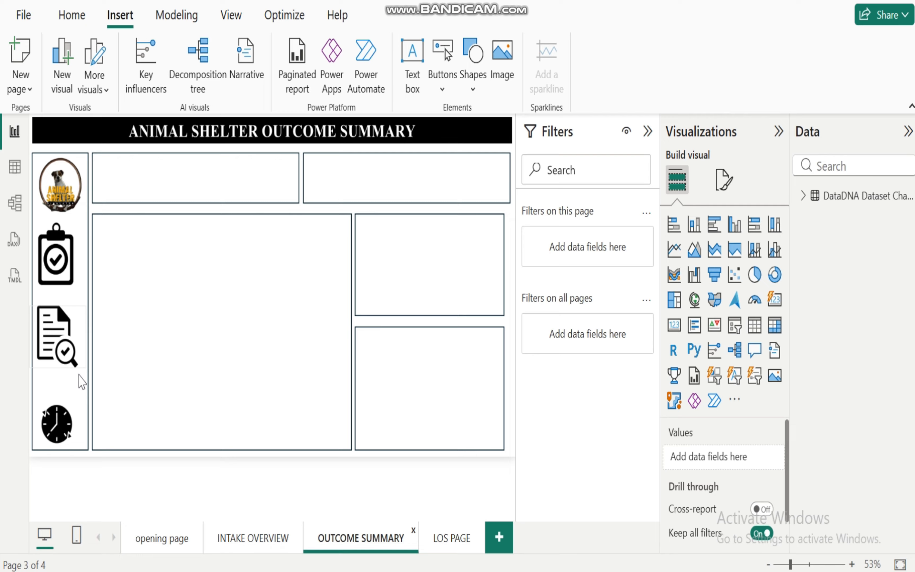
pyautogui.click(57, 436)
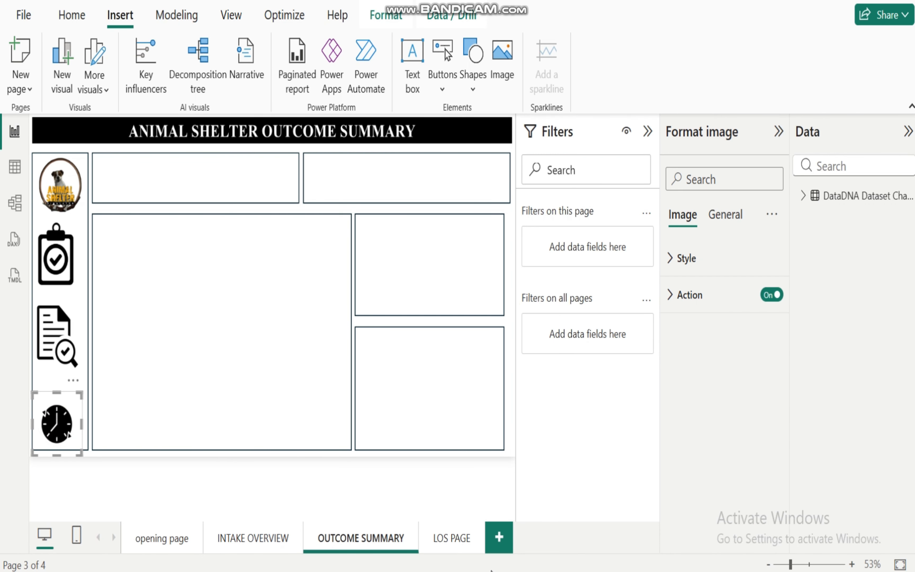
pyautogui.click(454, 545)
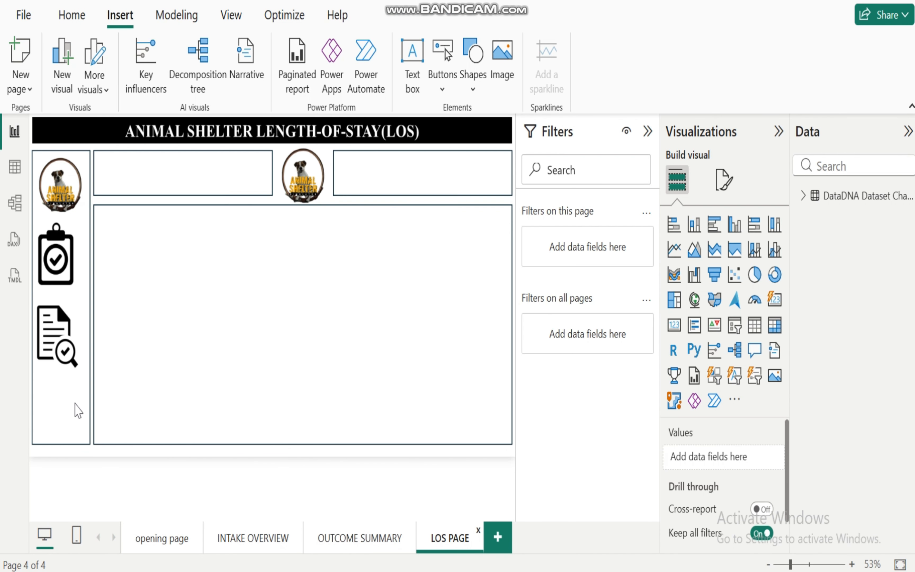
pyautogui.click(50, 411)
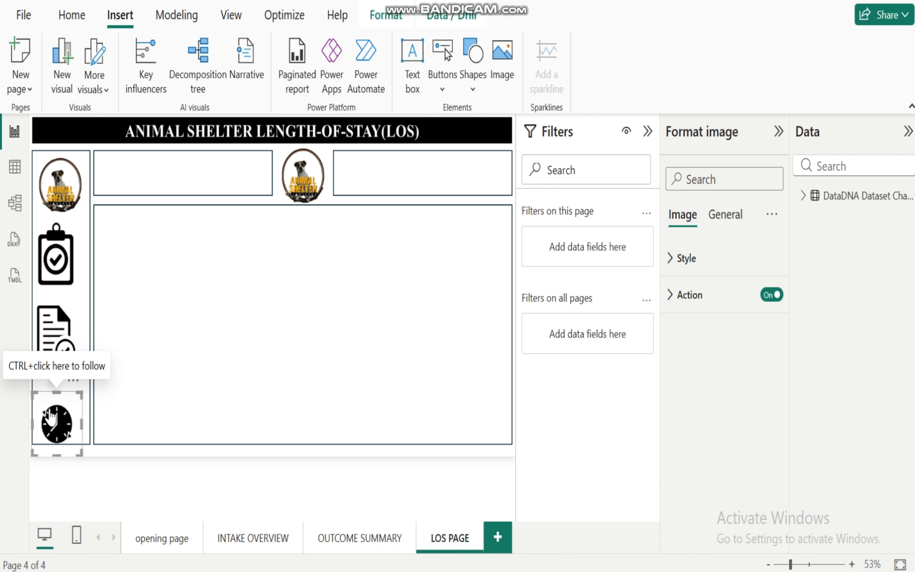
pyautogui.moveTo(58, 451); pyautogui.dragTo(57, 441)
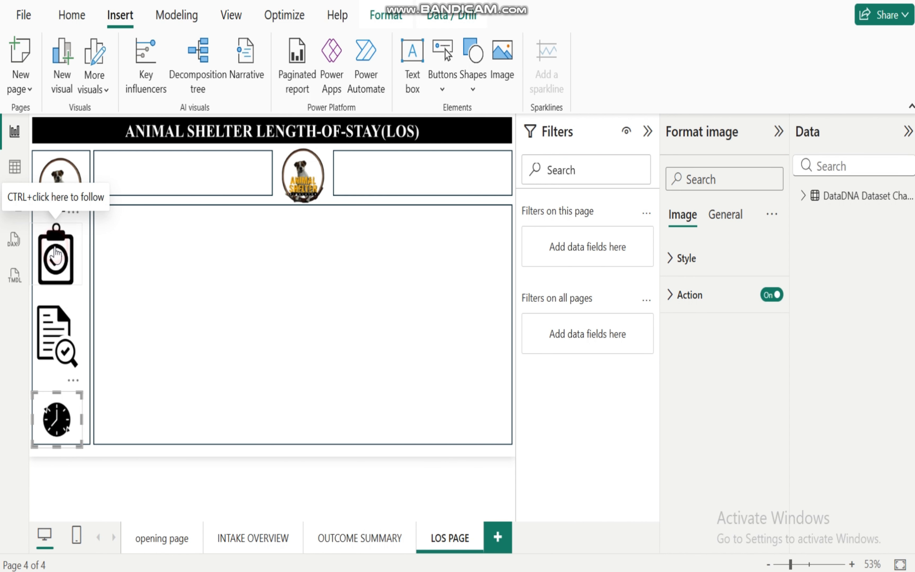
# Step: Move the clipboard, document and clock icons slightly up in the LOS PAGE sidebar so they are evenly spaced
pyautogui.moveTo(56, 253); pyautogui.dragTo(57, 244)
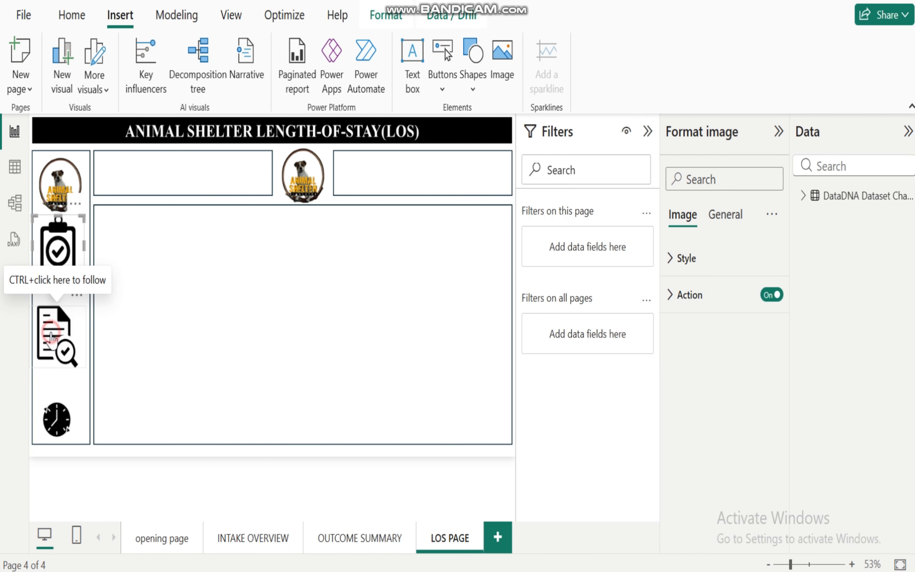
pyautogui.moveTo(58, 340)
pyautogui.mouseDown()
pyautogui.moveTo(59, 320)
pyautogui.moveTo(58, 330)
pyautogui.mouseUp()
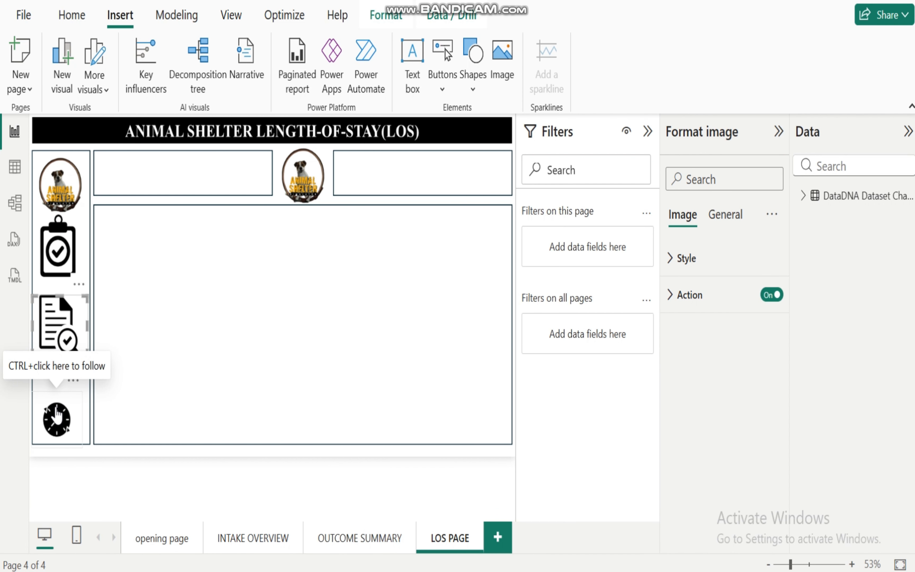
pyautogui.moveTo(60, 407); pyautogui.dragTo(58, 390)
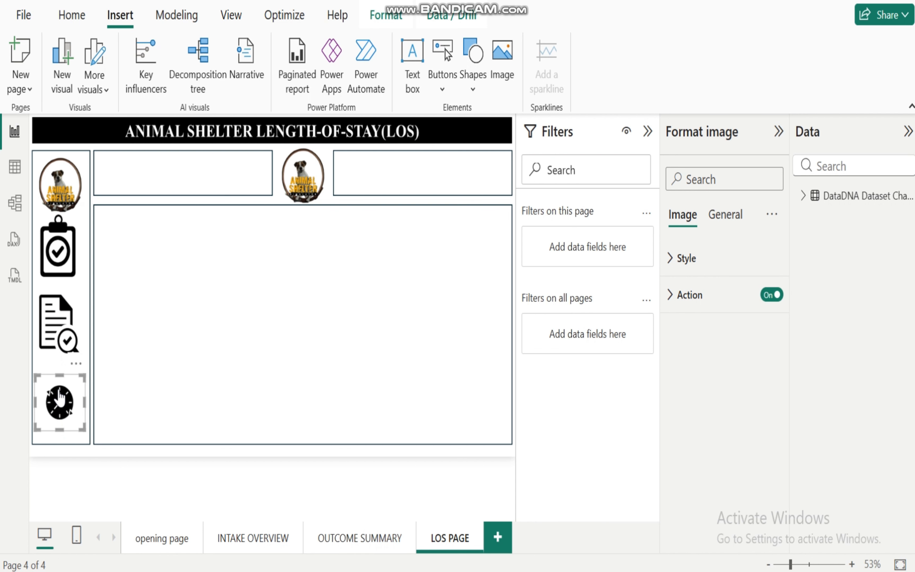
# Step: Check the clipboard icon's action settings on LOS PAGE and follow its link to the INTAKE OVERVIEW page
pyautogui.click(63, 267)
pyautogui.click(670, 299)
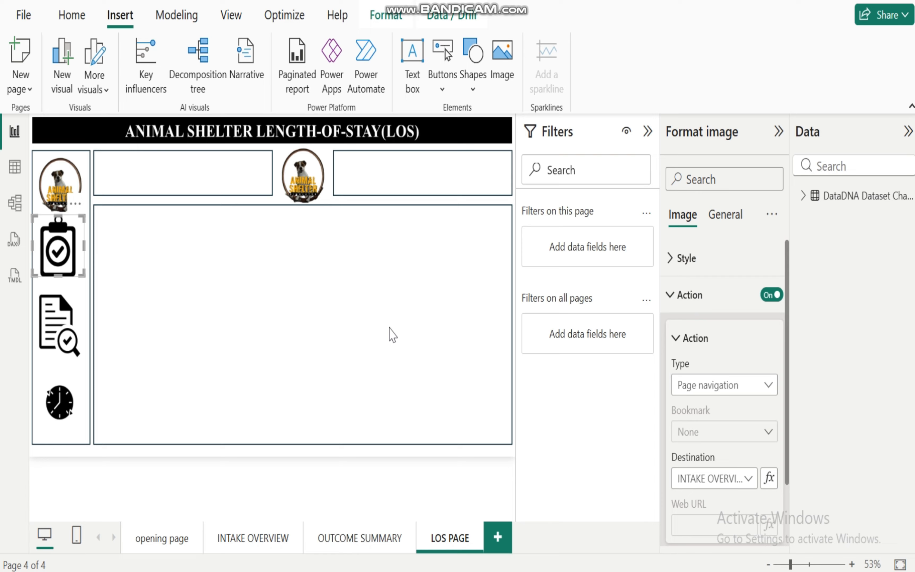
pyautogui.keyDown('ctrl'); pyautogui.click(61, 263); pyautogui.keyUp('ctrl')
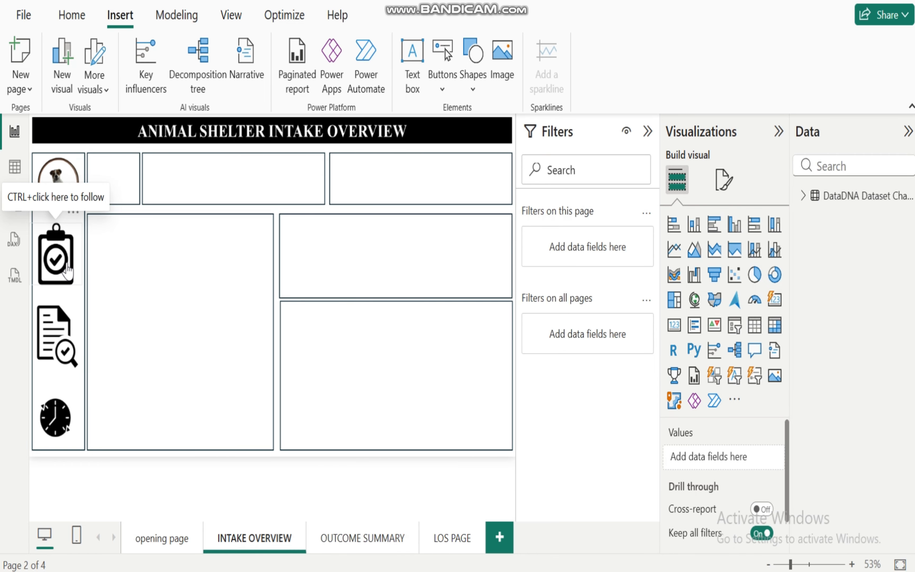
# Step: Insert a Back button on INTAKE OVERVIEW and move it into the large box beside the sidebar
pyautogui.click(63, 265)
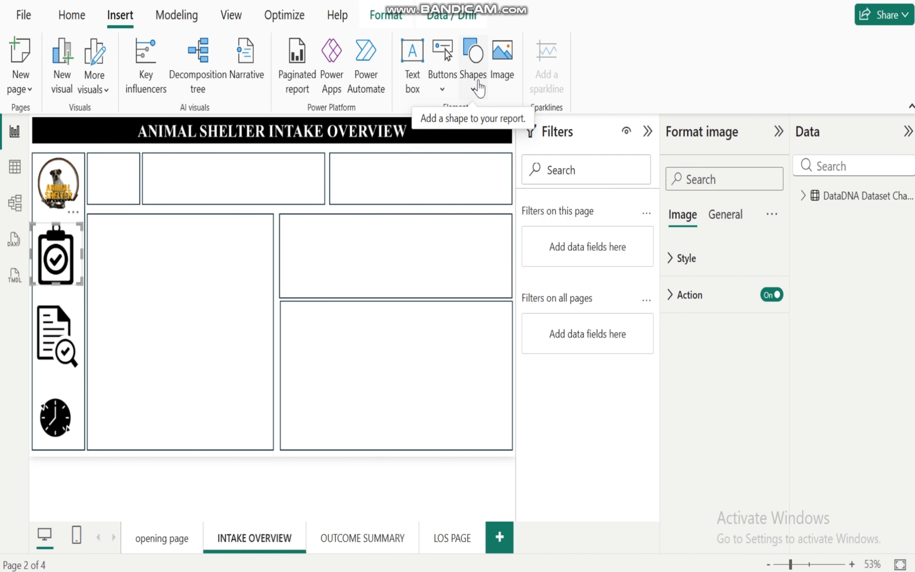
pyautogui.click(442, 90)
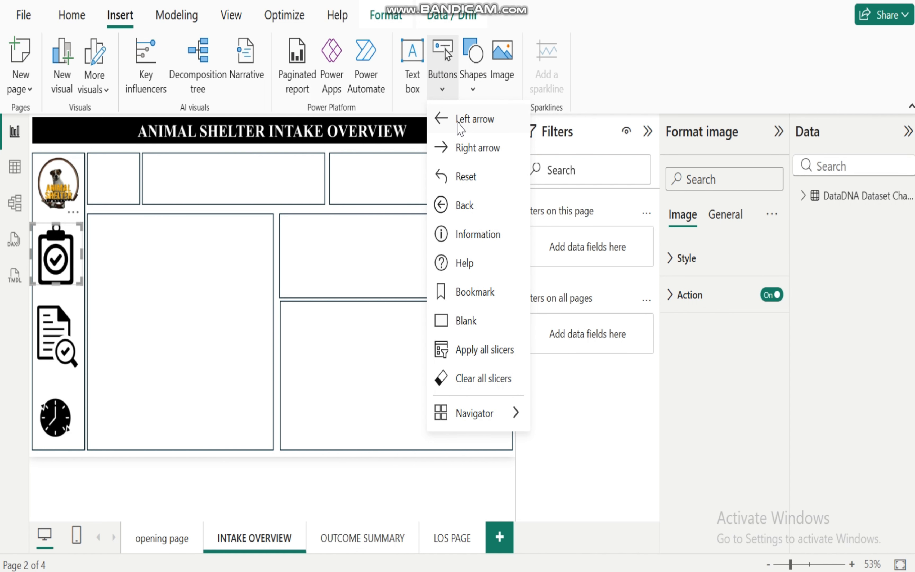
pyautogui.click(469, 211)
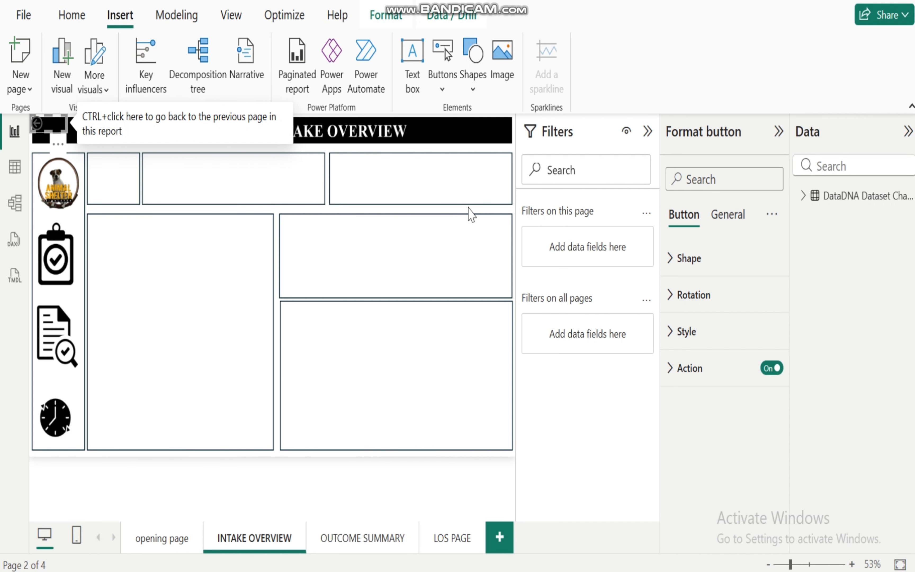
pyautogui.click(53, 124)
pyautogui.moveTo(52, 125); pyautogui.dragTo(166, 377)
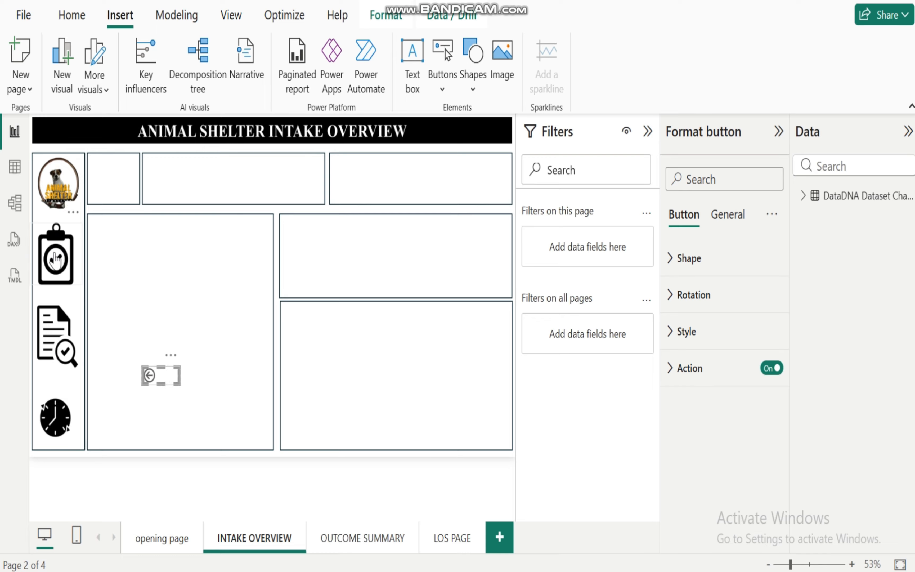
# Step: Remove the clipboard icon from the INTAKE OVERVIEW sidebar
pyautogui.click(69, 223)
pyautogui.click(73, 212)
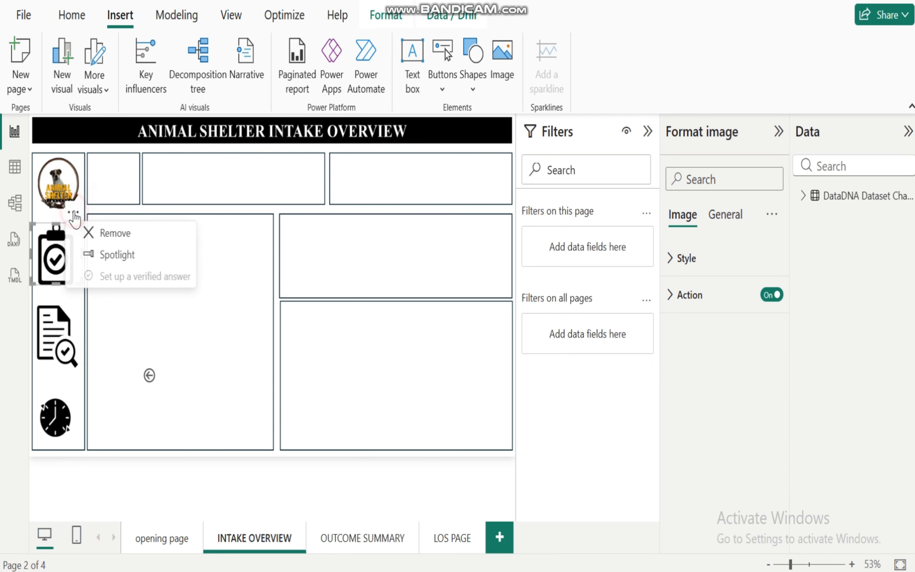
pyautogui.click(129, 234)
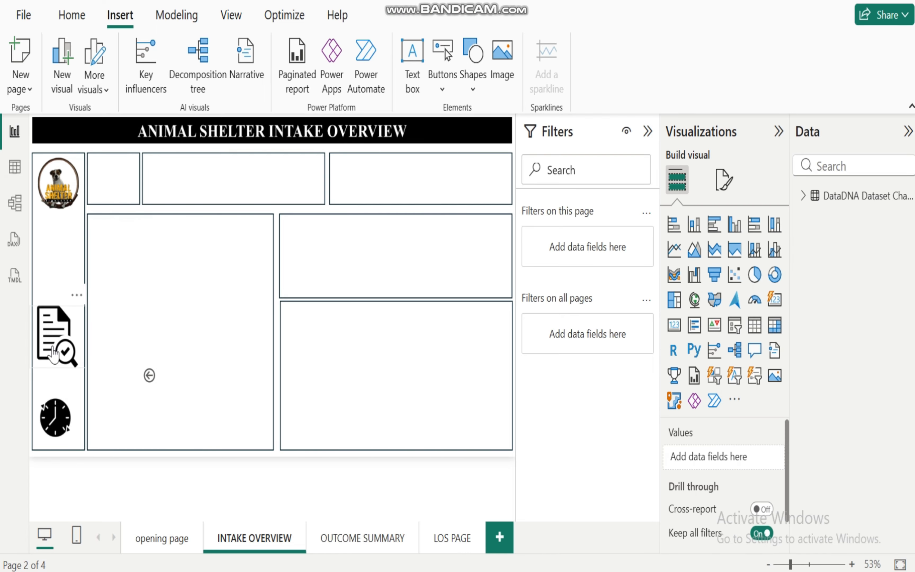
# Step: Move the document and clock icons up beneath the INTAKE OVERVIEW logo and place the Back button below them
pyautogui.moveTo(57, 332); pyautogui.dragTo(57, 255)
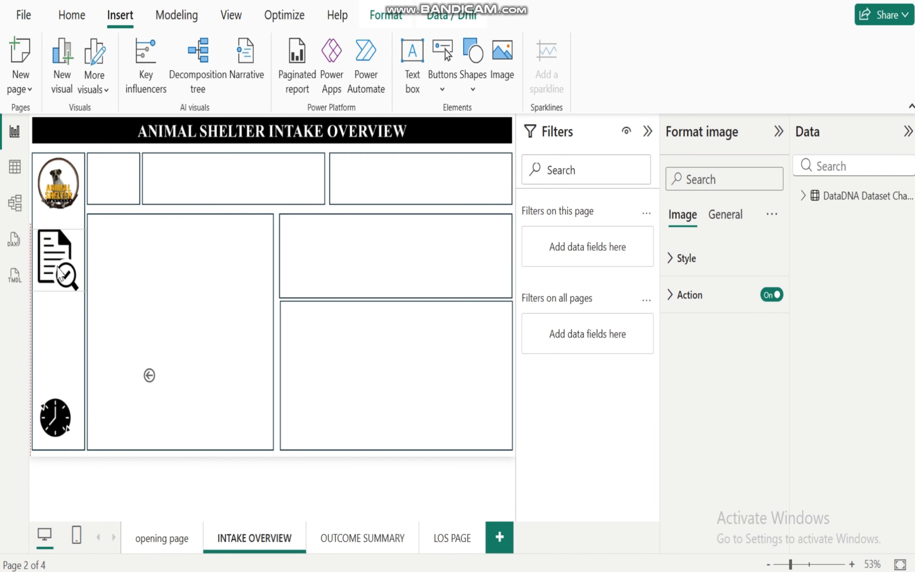
pyautogui.moveTo(49, 426); pyautogui.dragTo(49, 339)
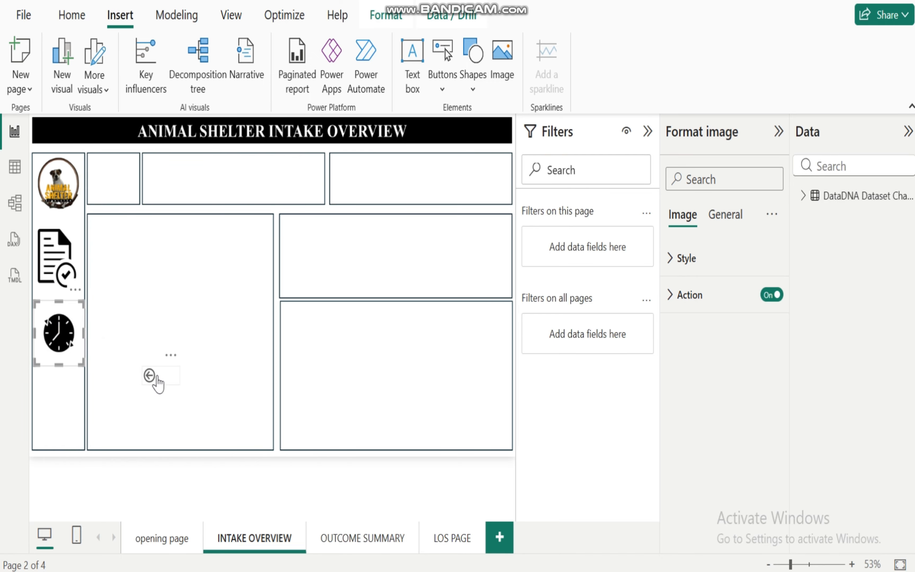
pyautogui.moveTo(150, 377); pyautogui.dragTo(63, 410)
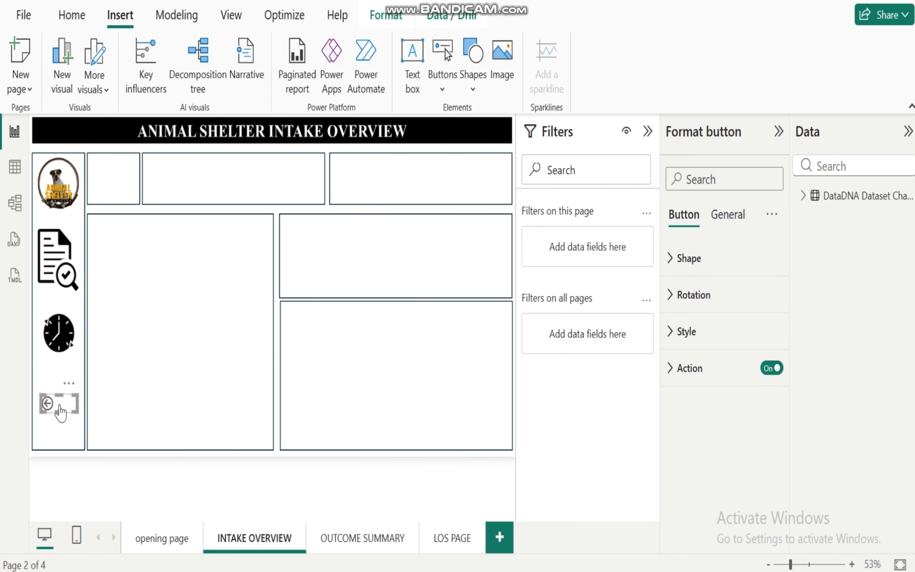
# Step: Shift the clock icon slightly left and enlarge the Back button, aligning it beneath the clock in the INTAKE OVERVIEW sidebar
pyautogui.click(62, 341)
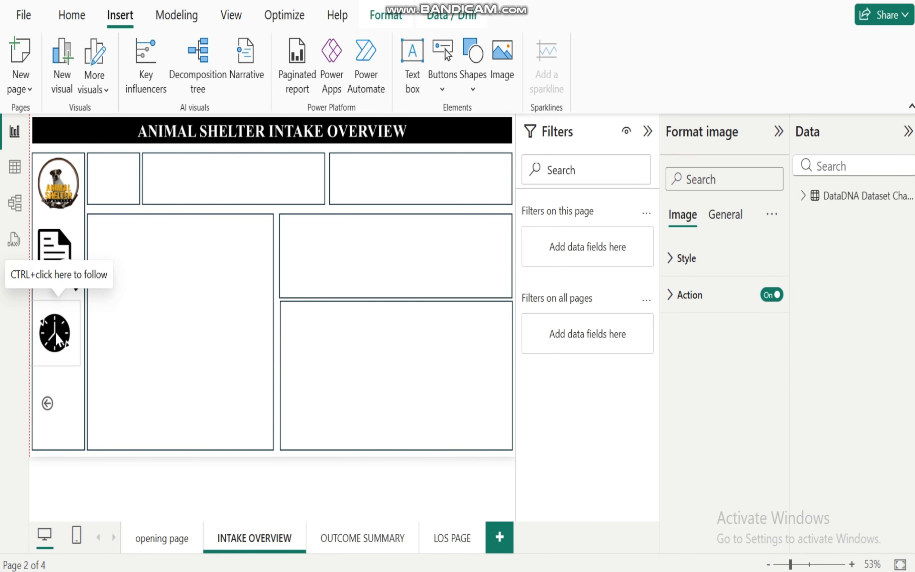
pyautogui.click(58, 401)
pyautogui.moveTo(58, 397)
pyautogui.mouseDown()
pyautogui.moveTo(59, 373)
pyautogui.moveTo(50, 398)
pyautogui.mouseUp()
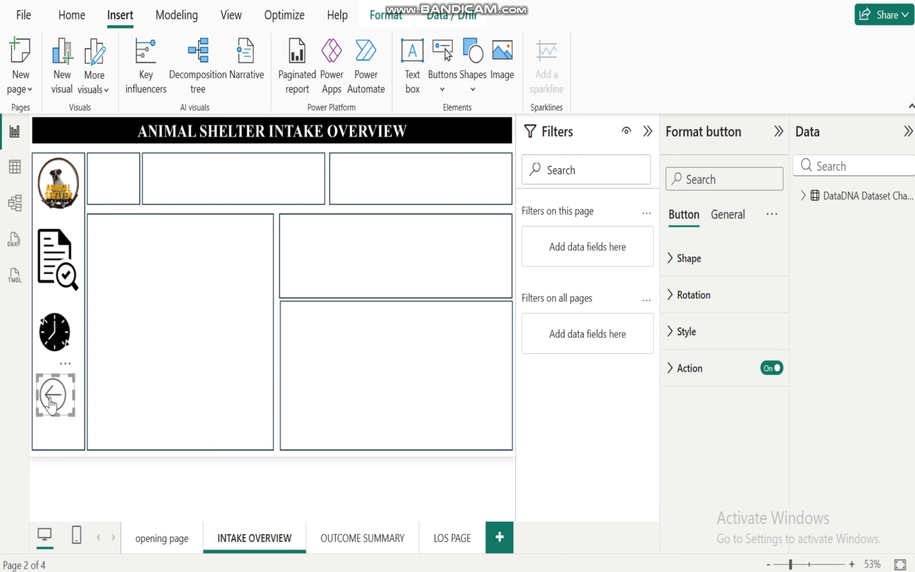
pyautogui.click(204, 355)
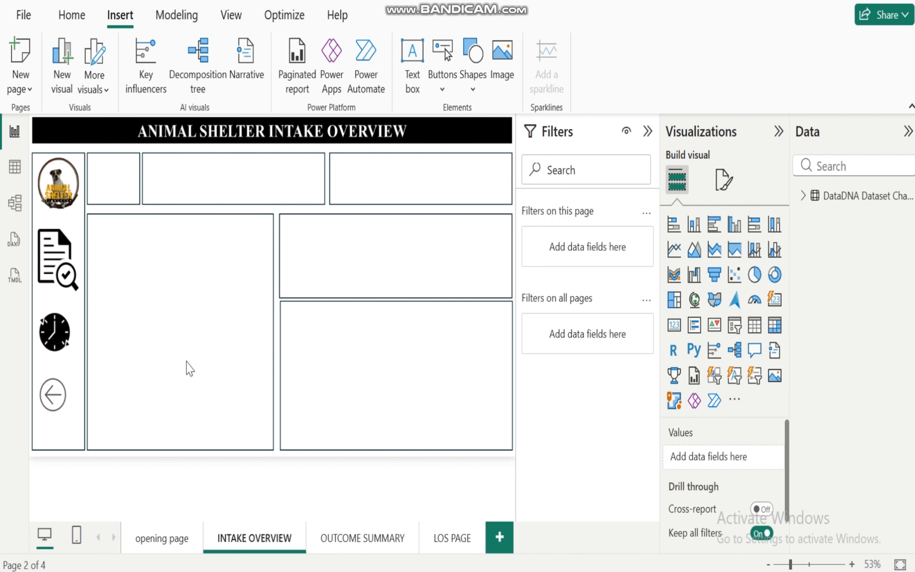
# Step: Test the Back button by going from INTAKE OVERVIEW to the opening page, and return to INTAKE OVERVIEW
pyautogui.click(163, 547)
pyautogui.click(239, 539)
pyautogui.click(54, 400)
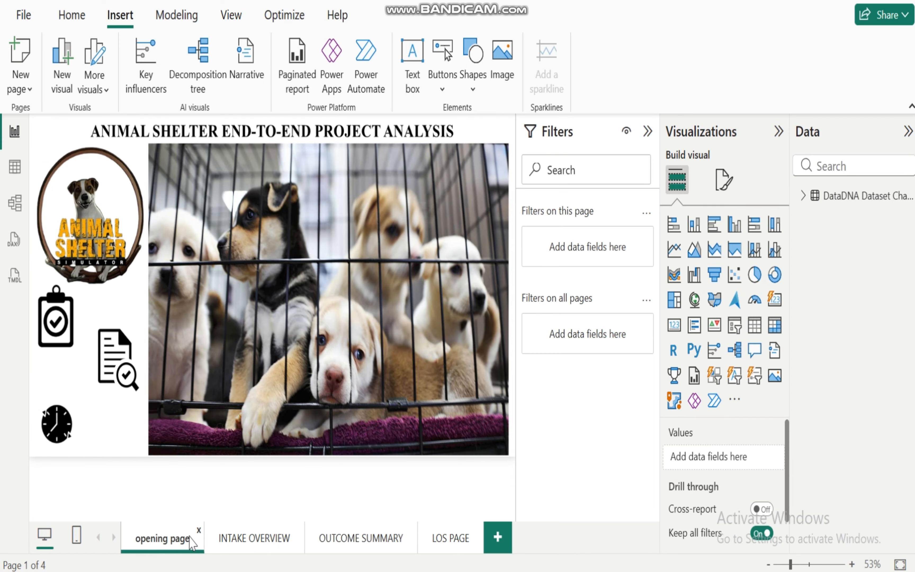
pyautogui.click(237, 538)
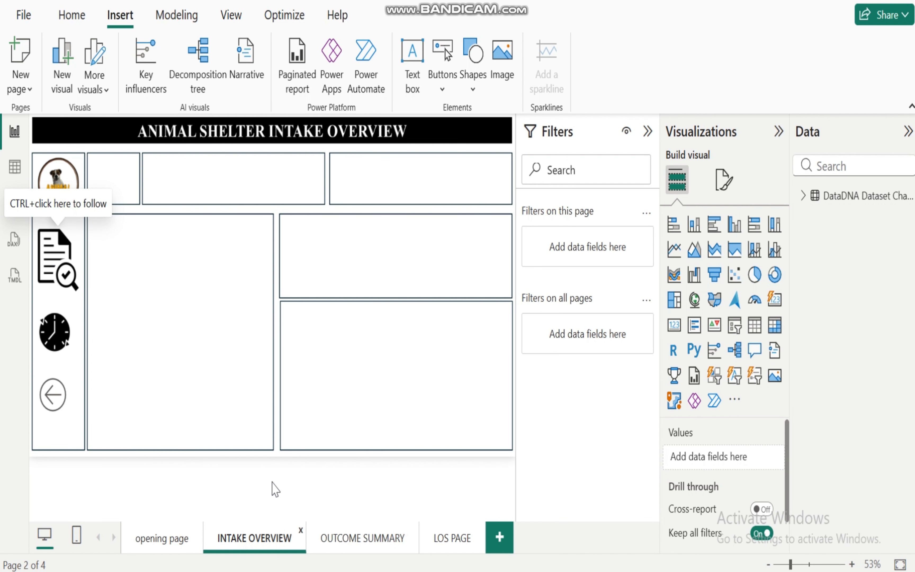
# Step: Copy the Back button from the INTAKE OVERVIEW sidebar
pyautogui.click(360, 539)
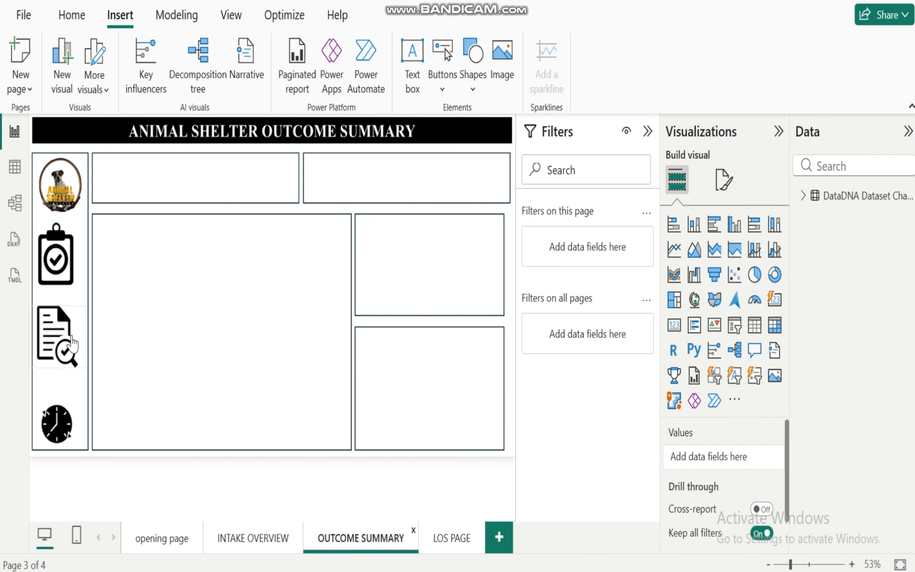
pyautogui.click(48, 345)
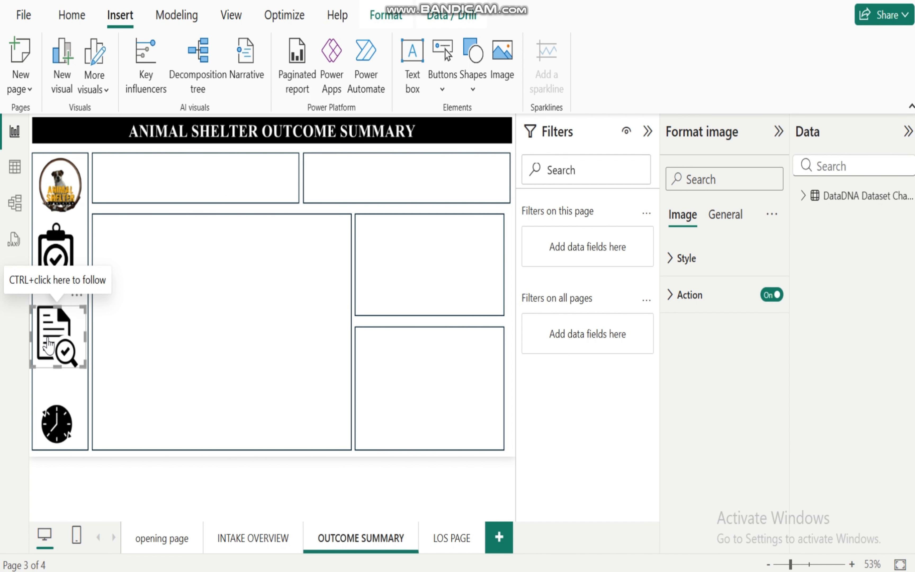
pyautogui.click(245, 541)
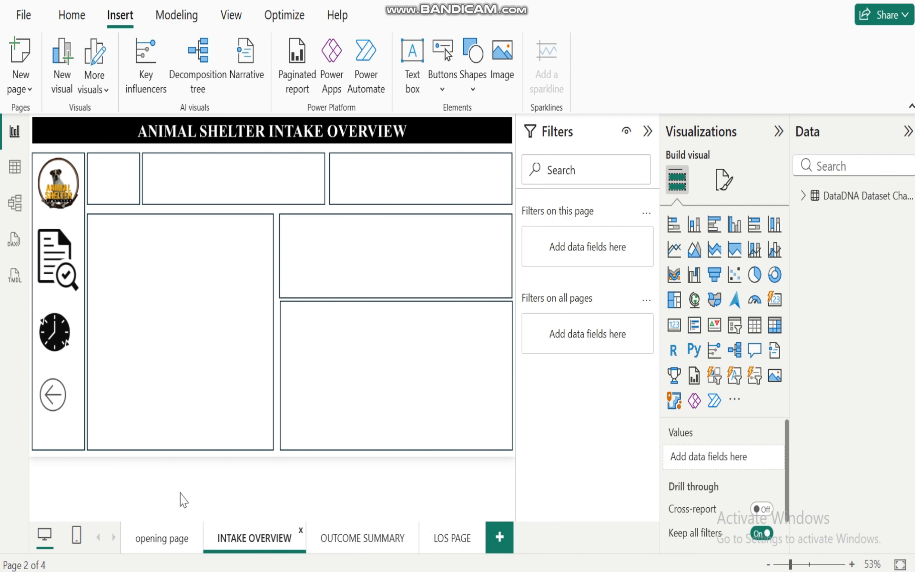
pyautogui.click(71, 401)
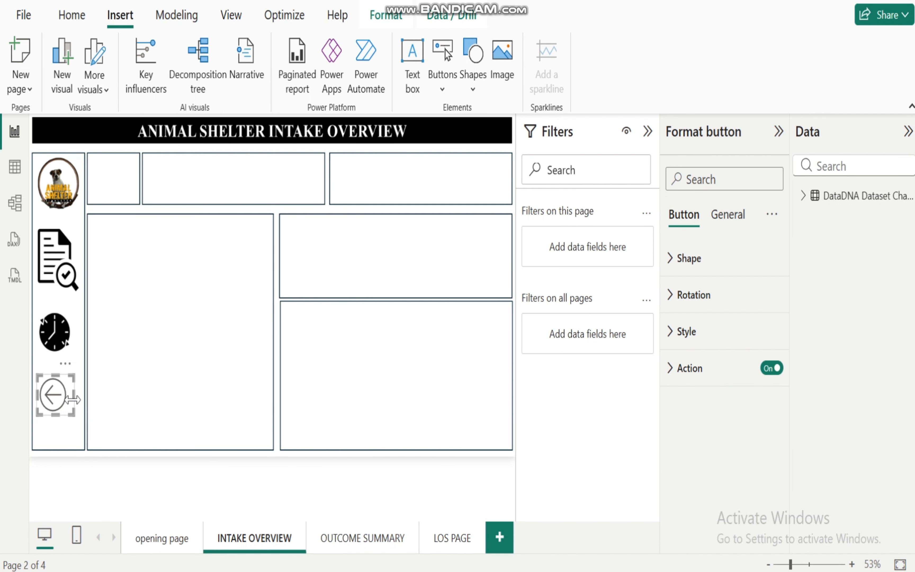
# Step: Replace the document icon in the OUTCOME SUMMARY sidebar with the copied Back button, placed between the clipboard and clock icons
pyautogui.click(371, 543)
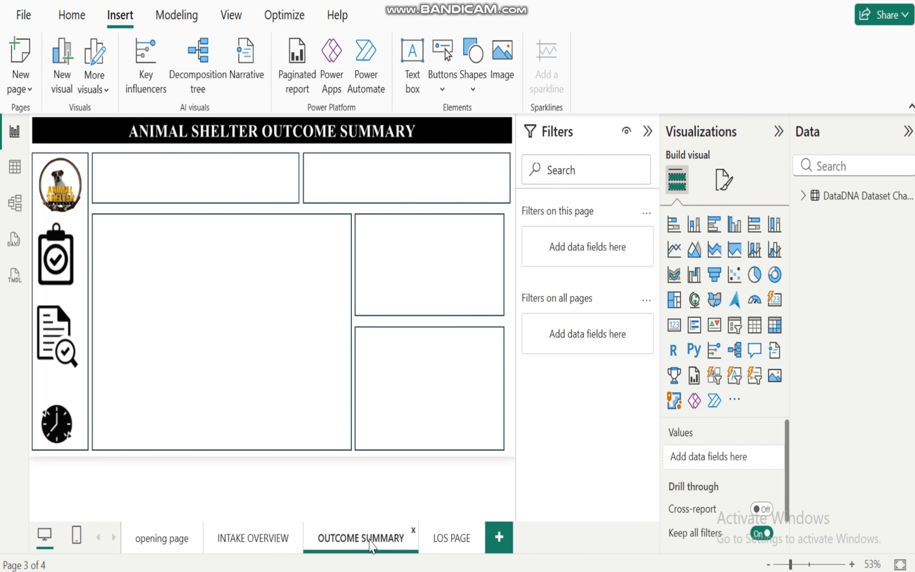
pyautogui.click(54, 345)
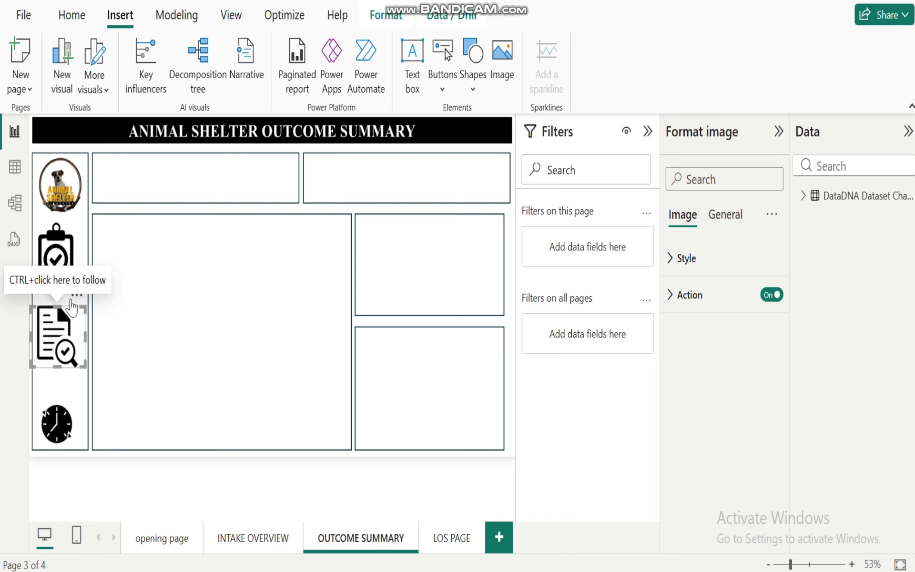
pyautogui.click(77, 297)
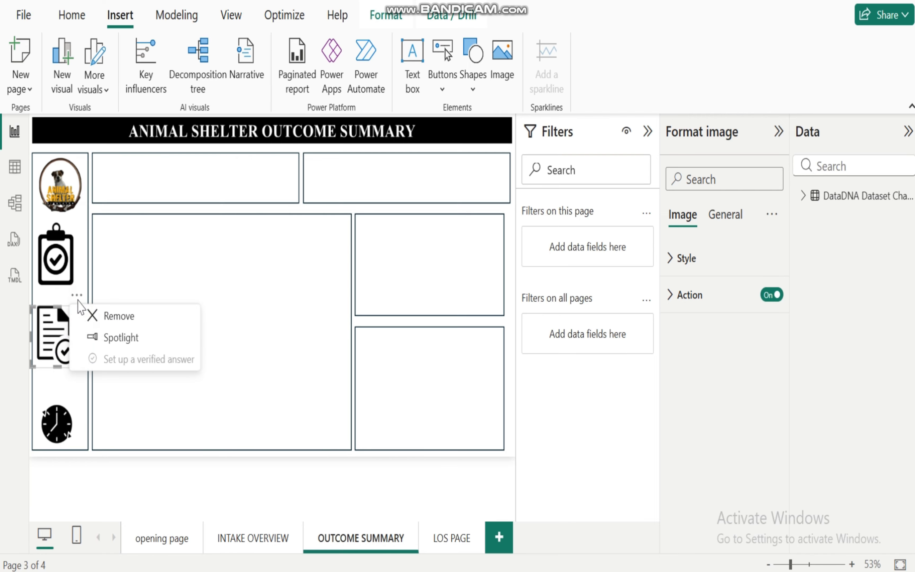
pyautogui.click(119, 316)
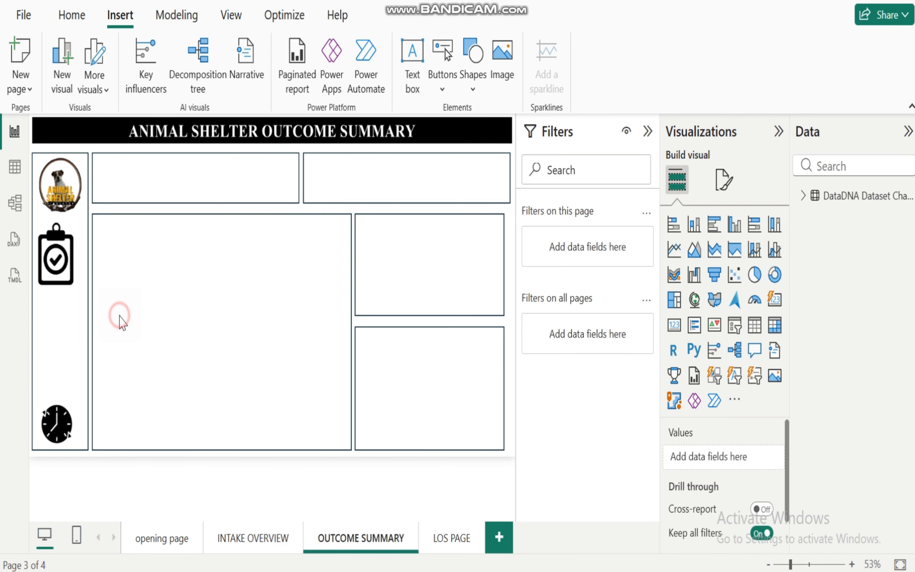
pyautogui.moveTo(54, 402); pyautogui.dragTo(57, 361)
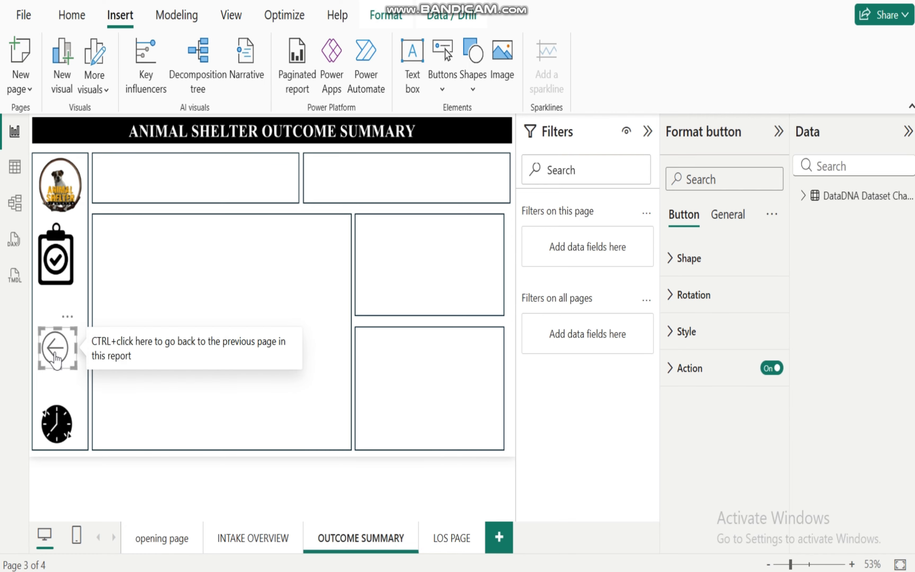
# Step: Test the OUTCOME SUMMARY Back button after arriving from INTAKE OVERVIEW and again after arriving from the opening page
pyautogui.click(238, 544)
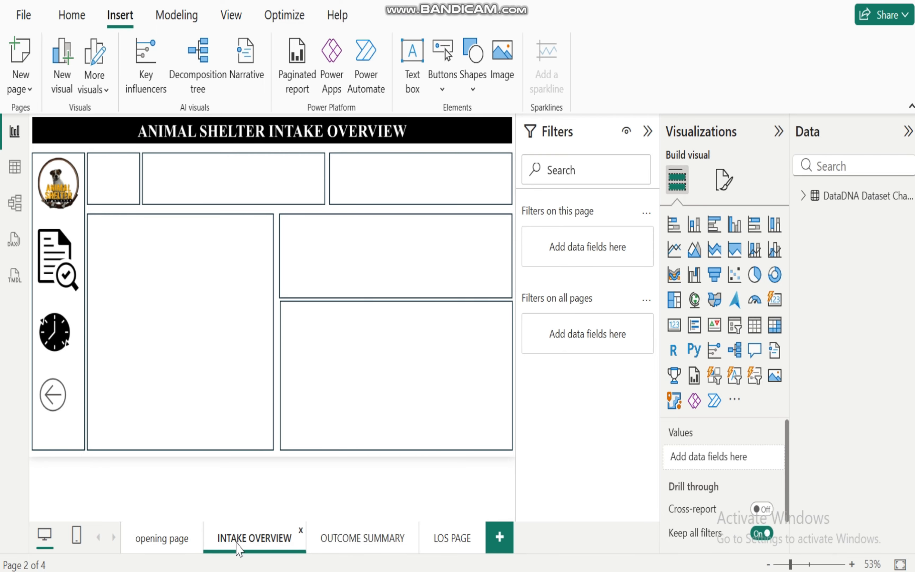
pyautogui.click(354, 543)
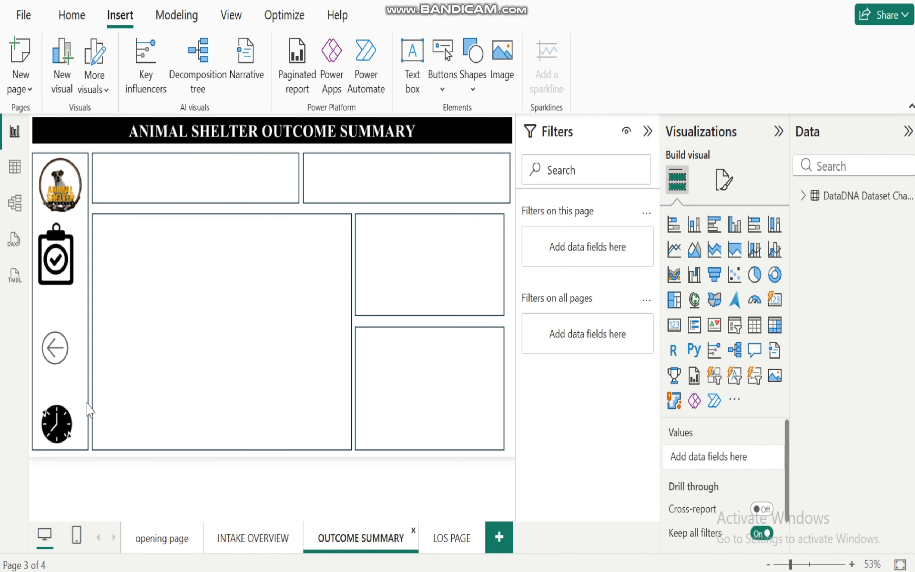
pyautogui.keyDown('ctrl'); pyautogui.click(53, 353); pyautogui.keyUp('ctrl')
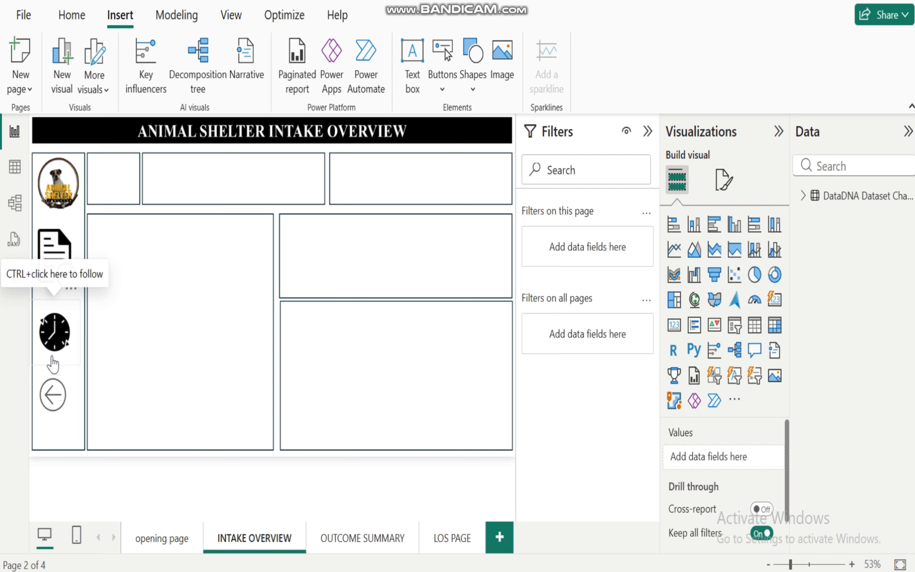
pyautogui.click(155, 541)
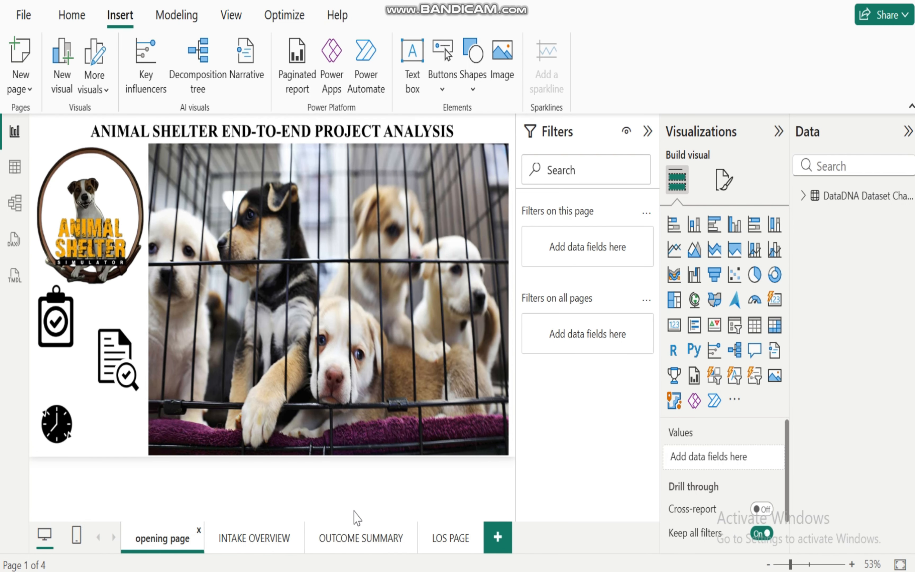
pyautogui.click(366, 539)
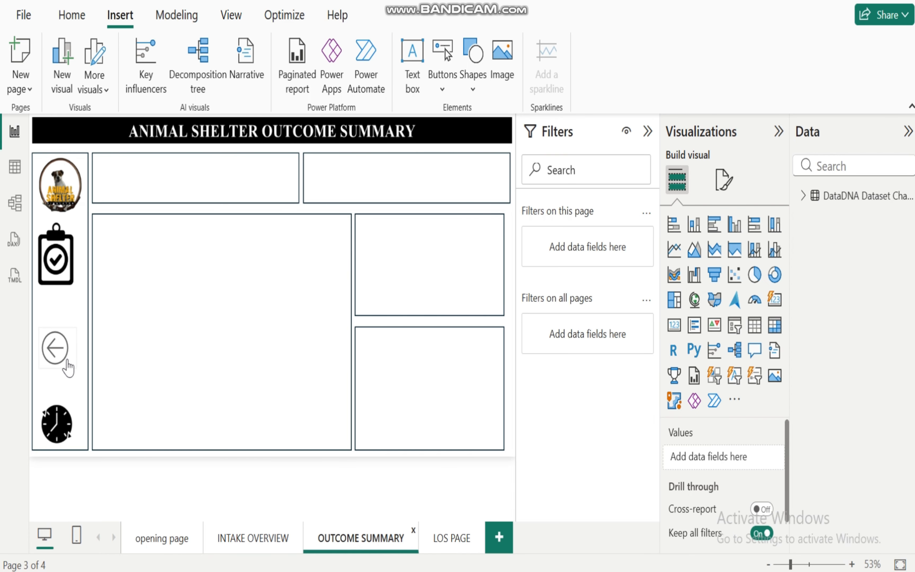
pyautogui.keyDown('ctrl'); pyautogui.click(56, 352); pyautogui.keyUp('ctrl')
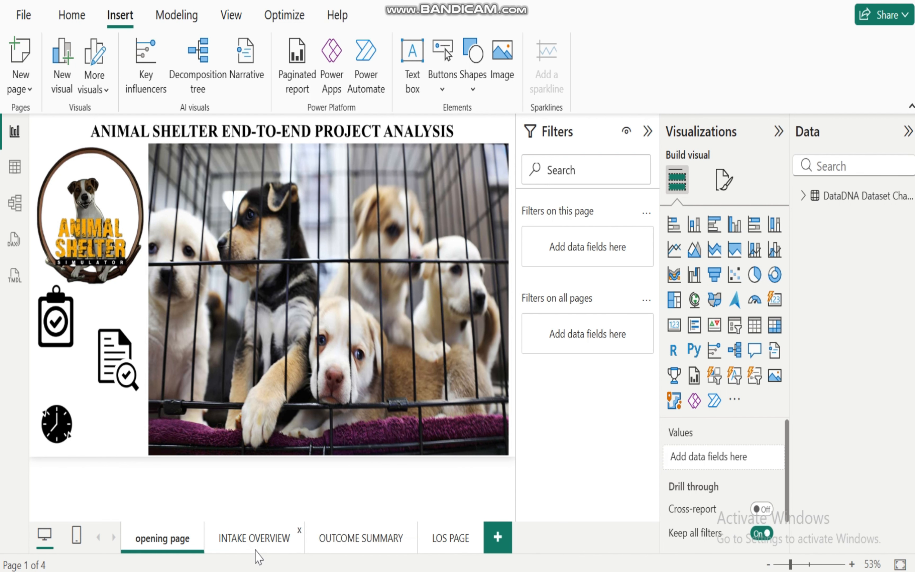
# Step: Replace the clock icon in the LOS PAGE sidebar with the copied Back button beneath the document icon
pyautogui.click(253, 541)
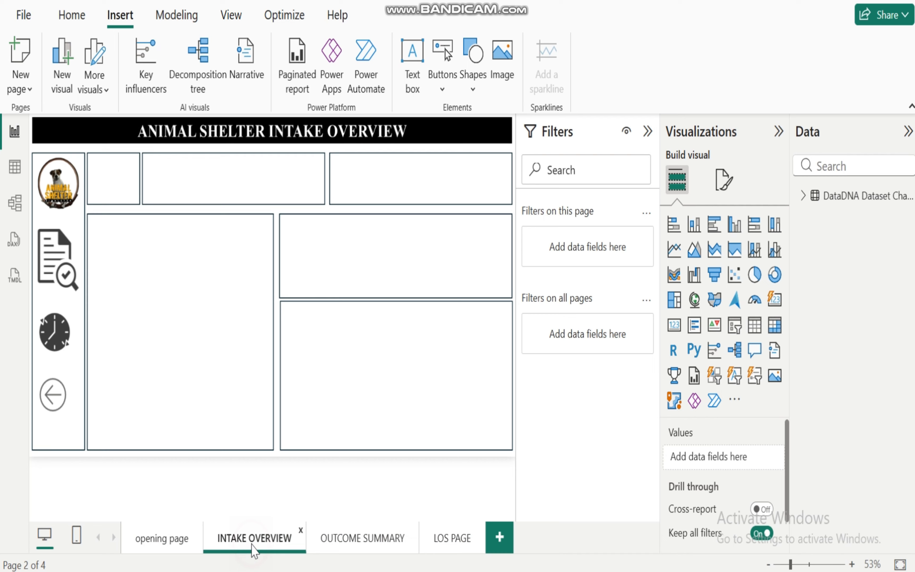
pyautogui.click(356, 544)
pyautogui.click(454, 545)
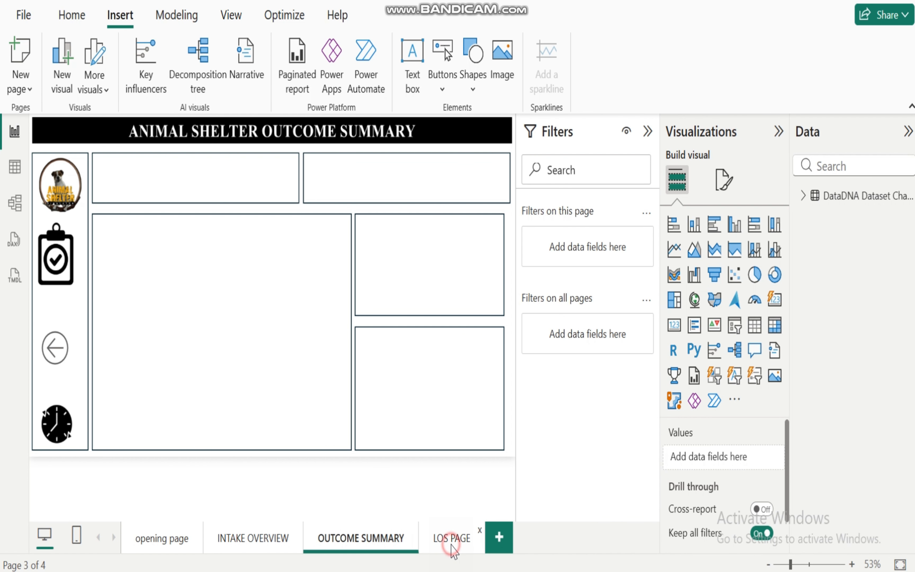
pyautogui.click(63, 410)
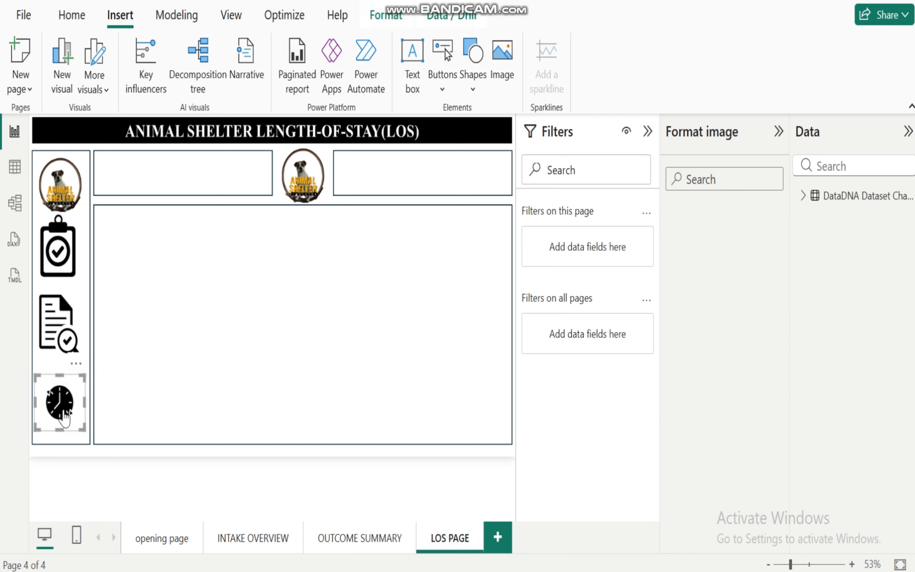
pyautogui.click(76, 364)
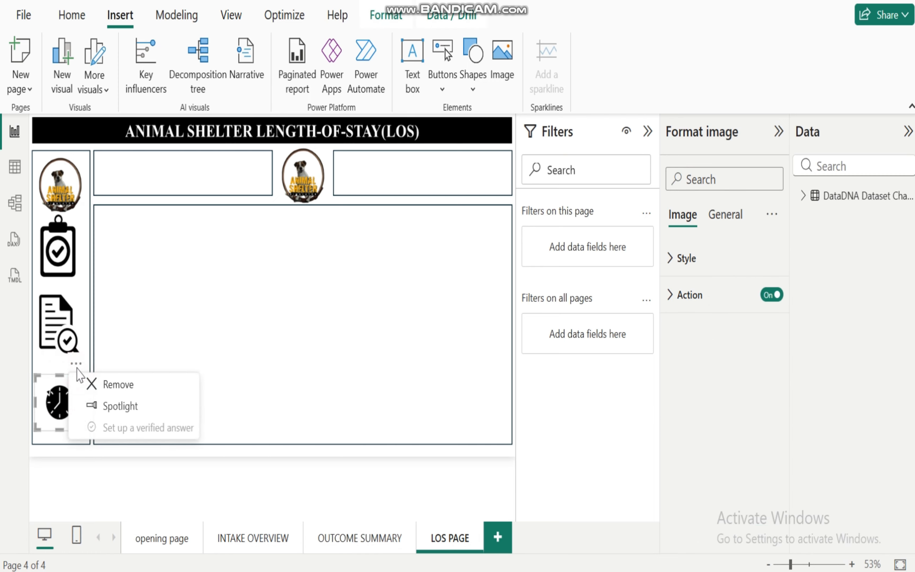
pyautogui.click(107, 384)
pyautogui.hotkey('ctrl', 'z')
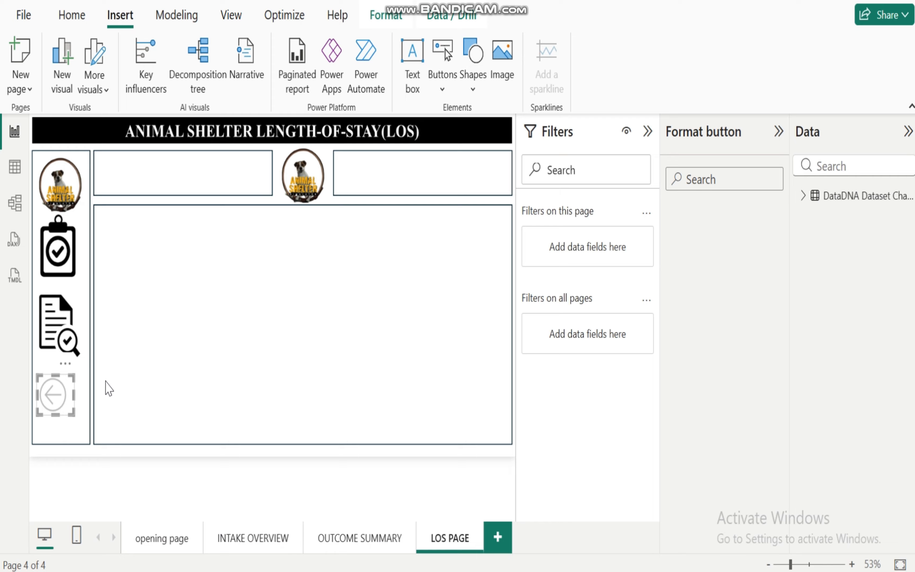
pyautogui.click(219, 324)
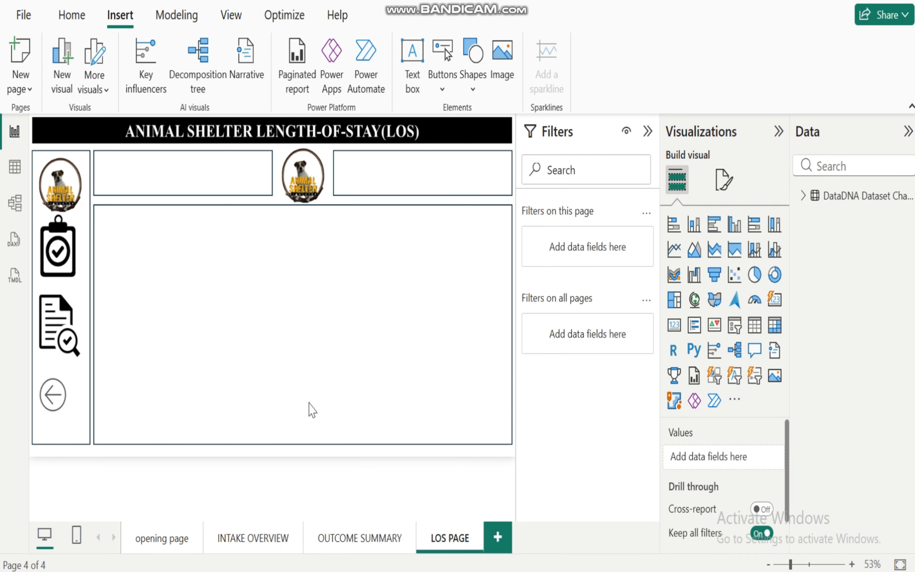
# Step: Review the opening page, INTAKE OVERVIEW, OUTCOME SUMMARY and LOS PAGE in turn, and return to the opening page
pyautogui.click(162, 538)
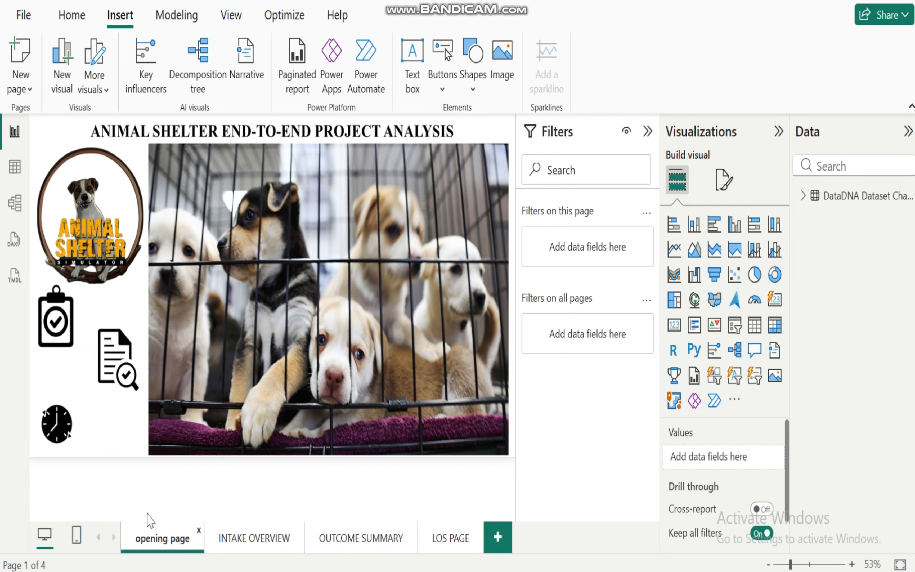
pyautogui.click(249, 545)
pyautogui.click(373, 542)
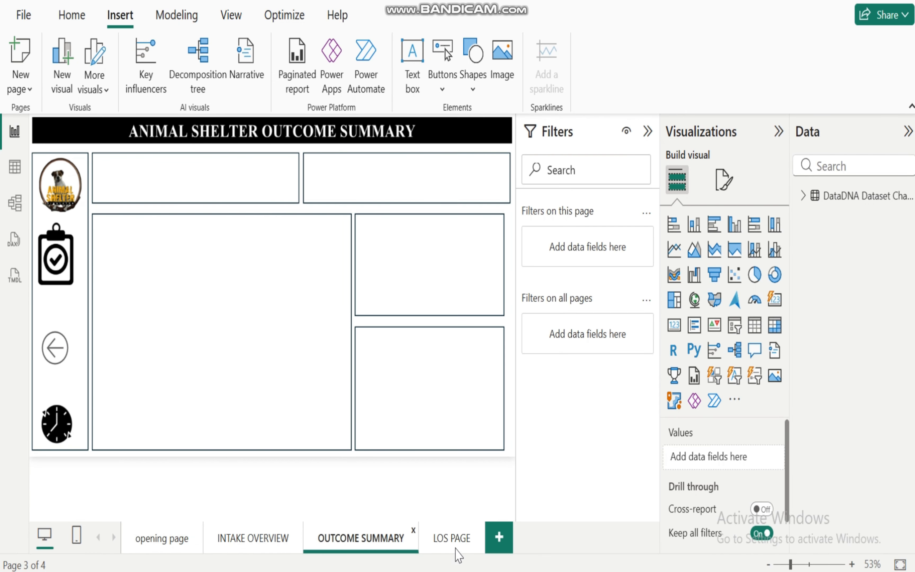
pyautogui.click(445, 536)
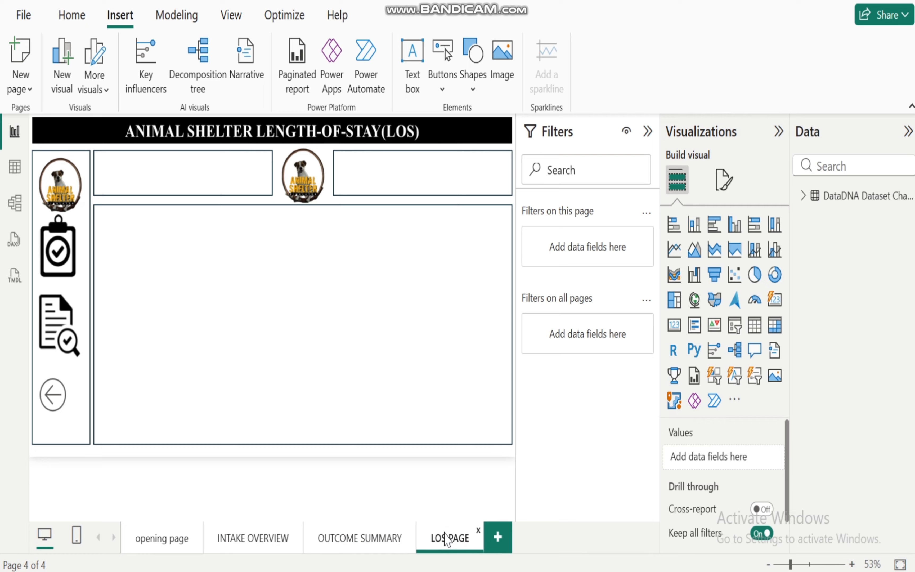
pyautogui.click(153, 542)
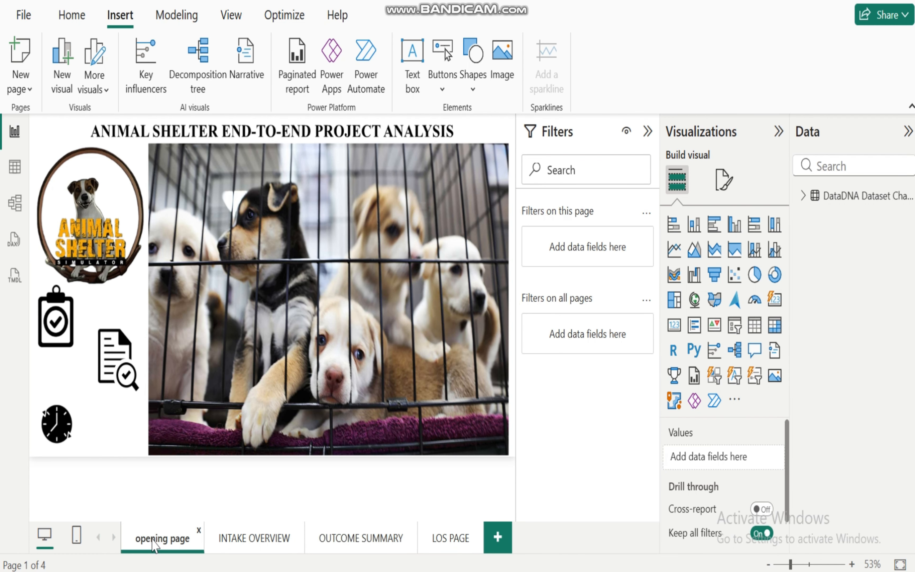
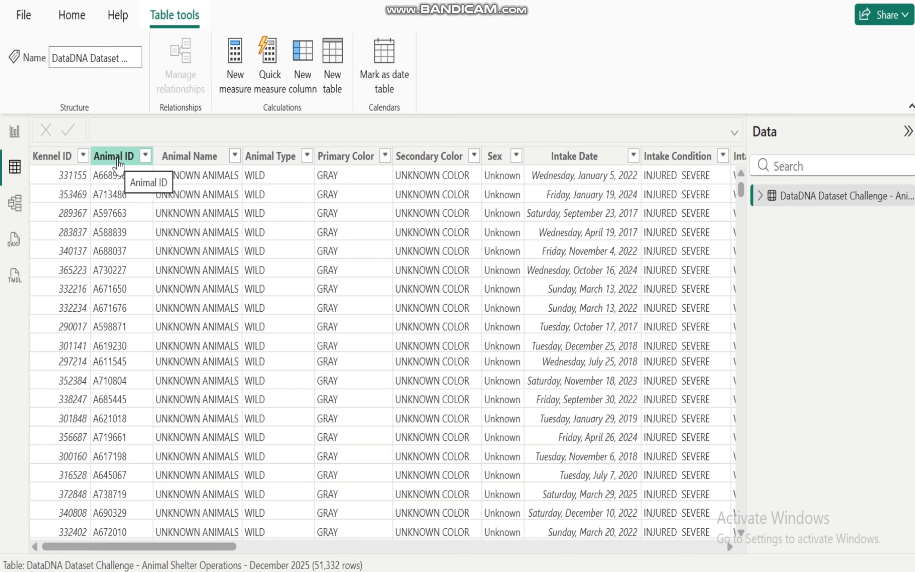
# Step: Compare the distinct value counts of the Kennel ID and Animal ID columns in the dataset table
pyautogui.click(60, 162)
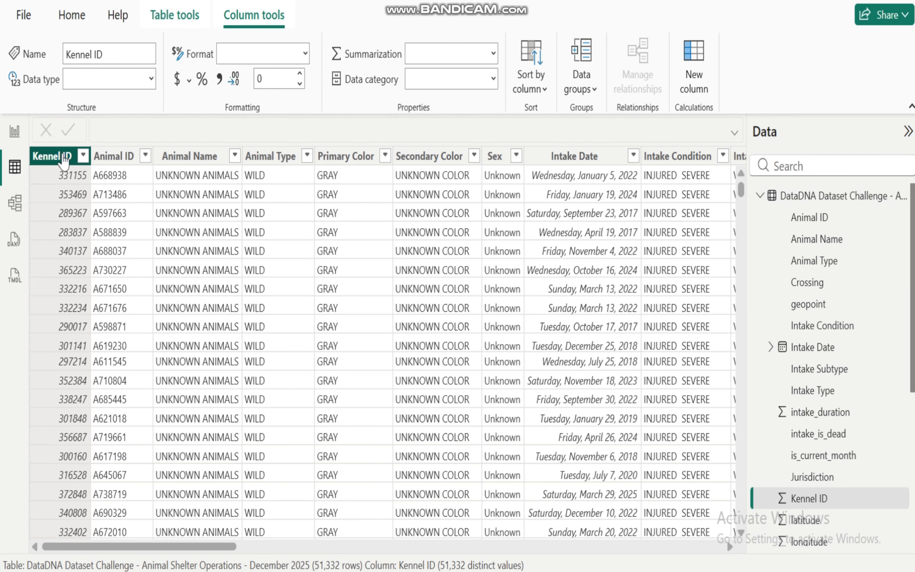
pyautogui.click(114, 159)
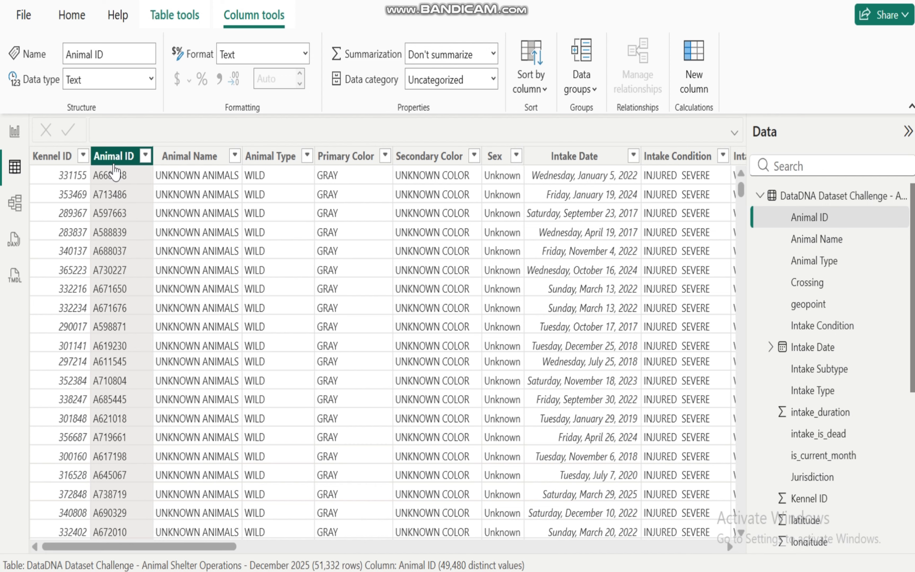
pyautogui.click(50, 157)
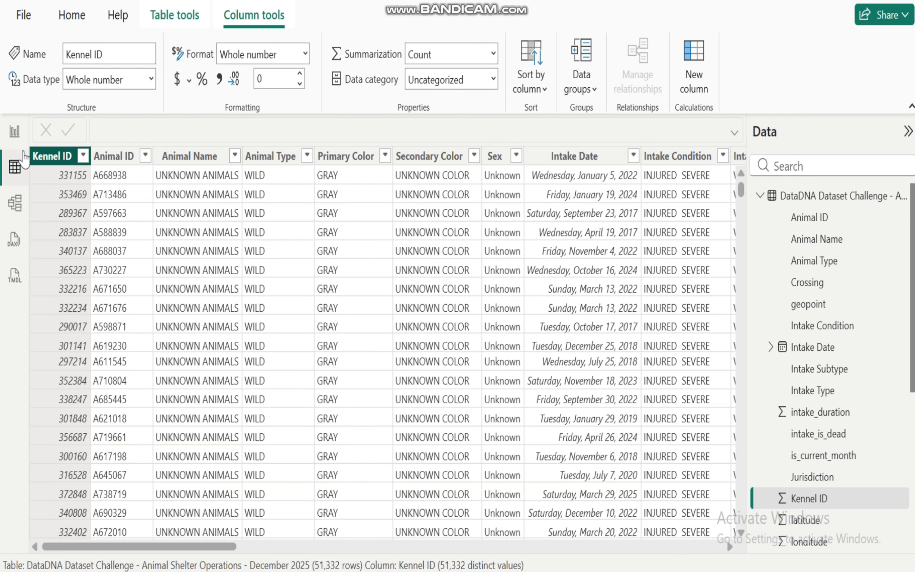
# Step: From the INTAKE OVERVIEW report page, start a manually entered table with a column named MEASURE and the first-row value MEASURES
pyautogui.click(15, 132)
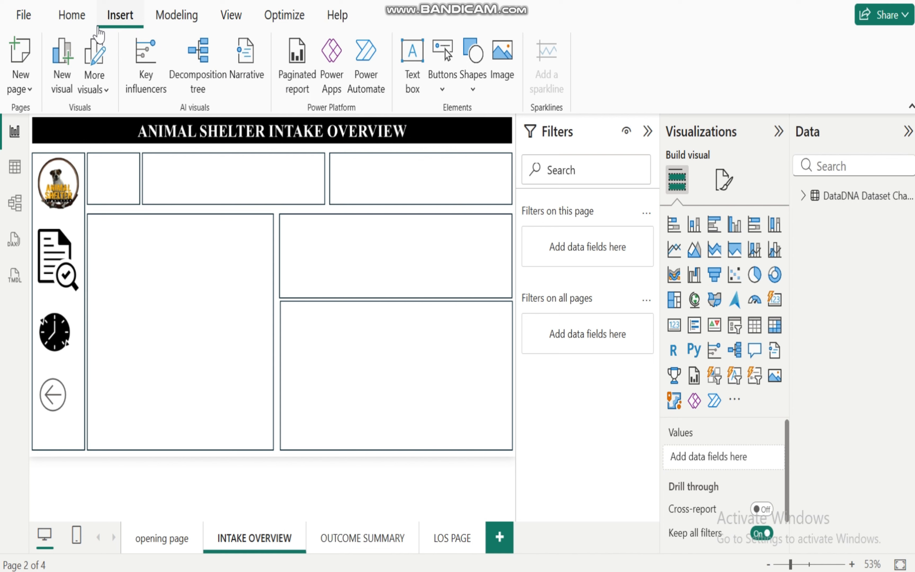
pyautogui.click(73, 19)
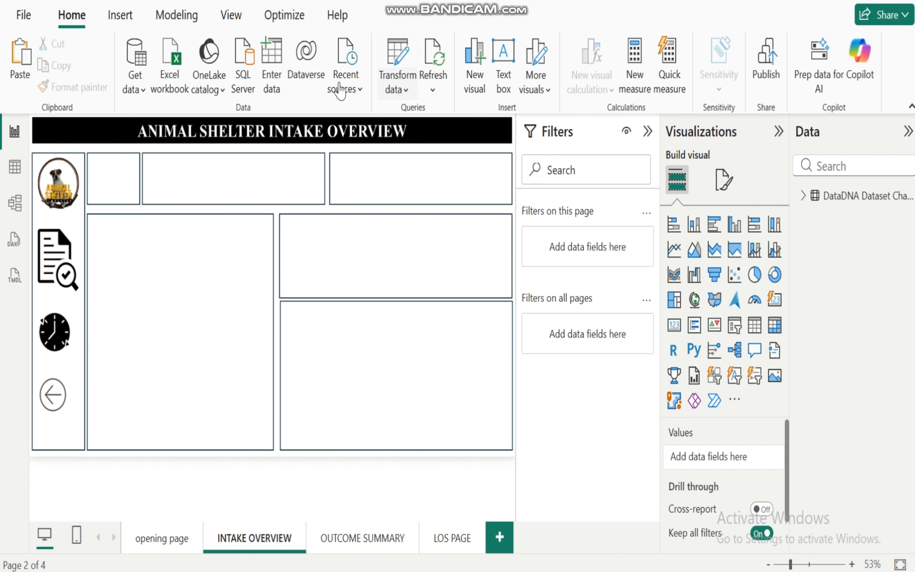
pyautogui.click(269, 73)
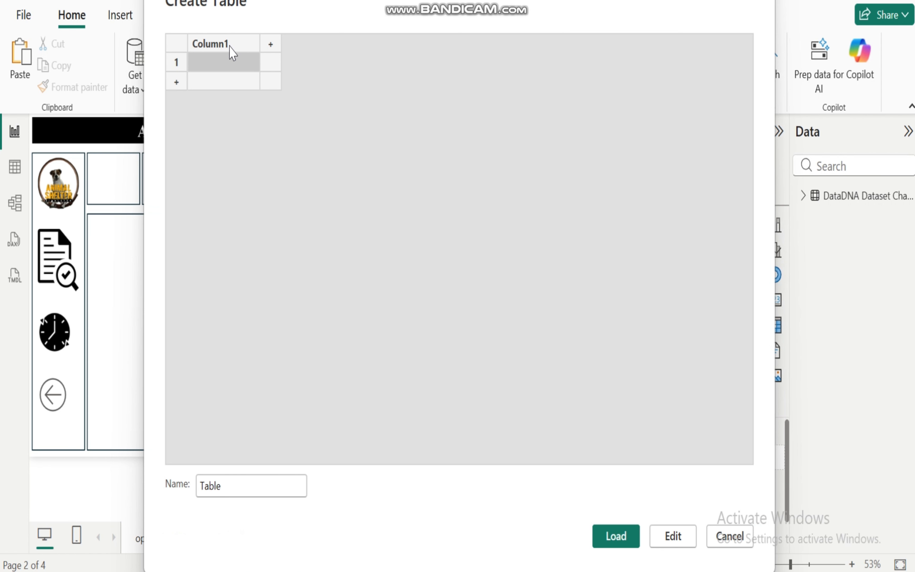
pyautogui.doubleClick(230, 46)
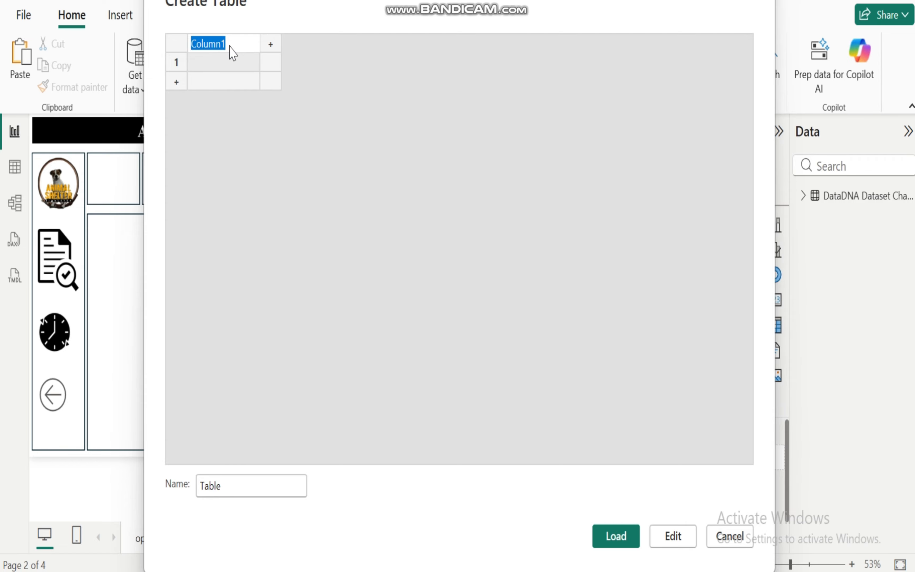
pyautogui.write('MEASURE')
pyautogui.click(219, 60)
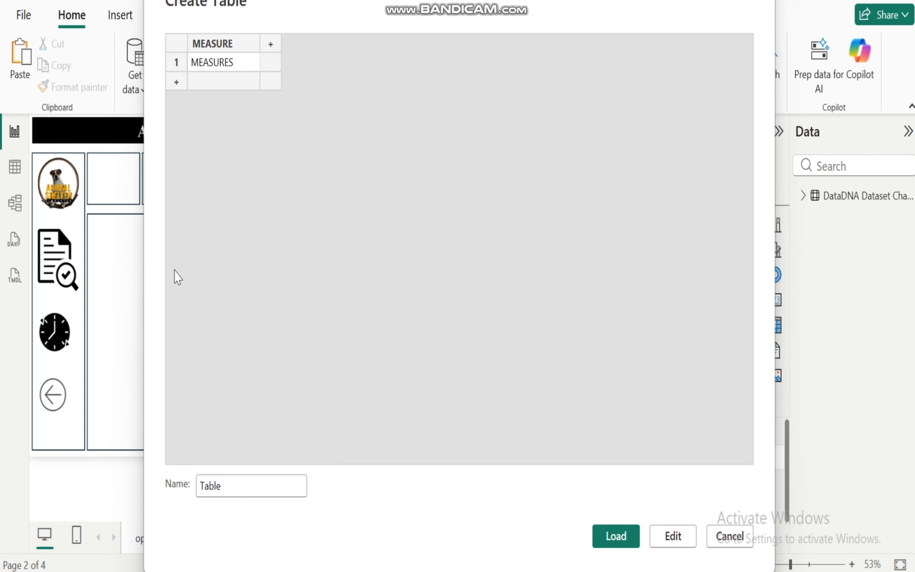
# Step: Name the new table MEASURE_TABLE and load it into the model
pyautogui.moveTo(231, 489); pyautogui.dragTo(179, 485)
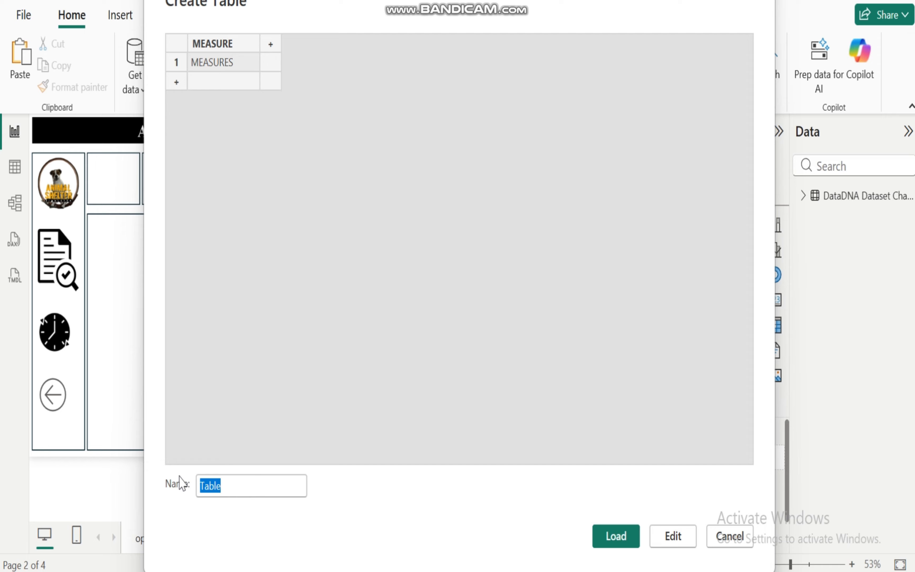
pyautogui.write('MEASURE_TABLE')
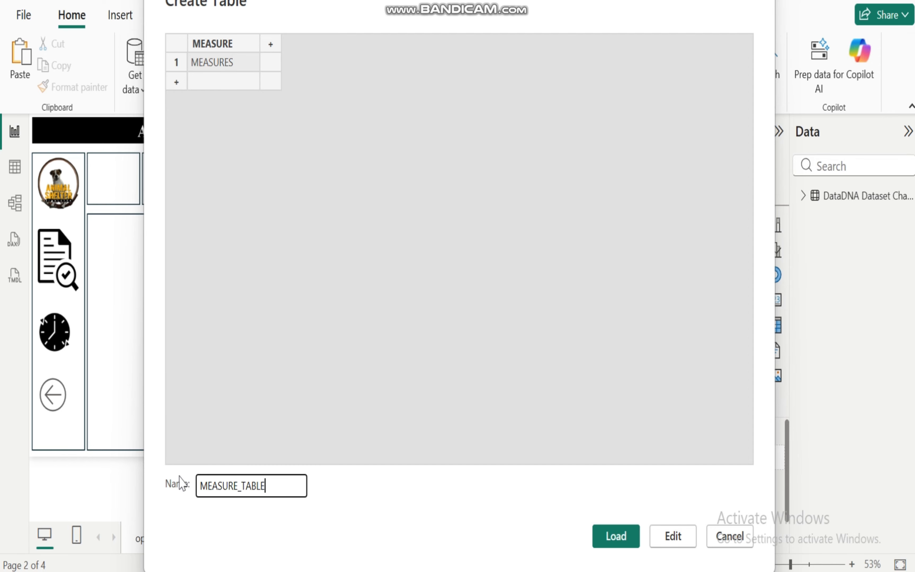
pyautogui.click(626, 542)
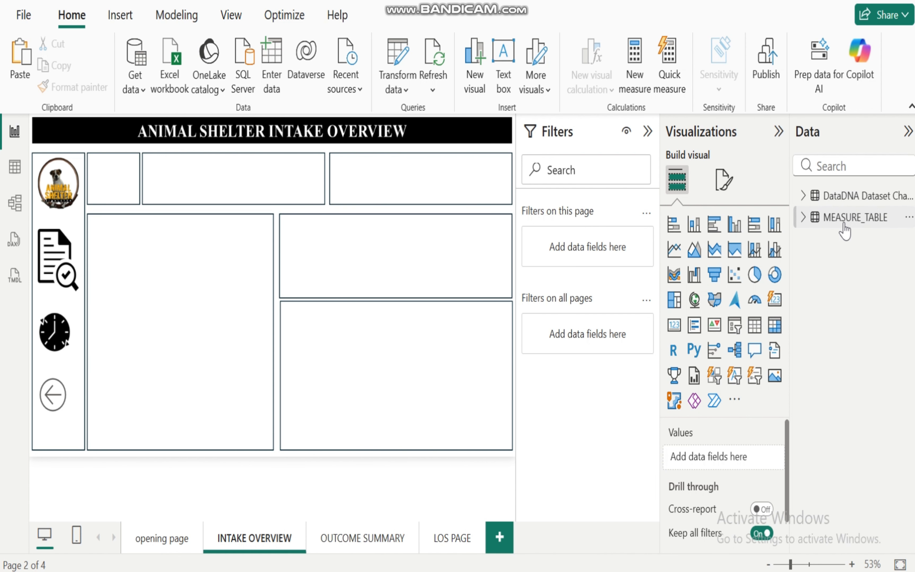
# Step: Create a new measure in MEASURE_TABLE and name it Total_Animals
pyautogui.click(803, 219)
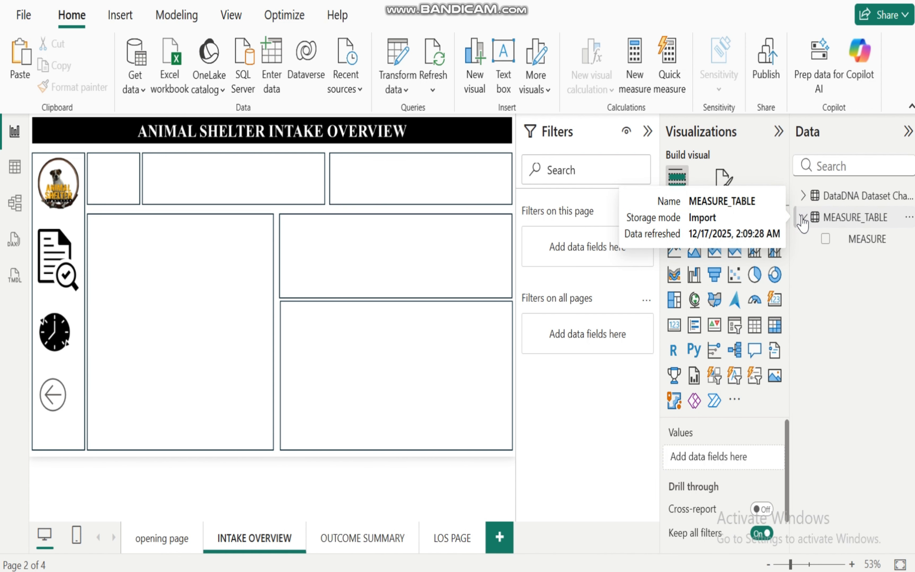
pyautogui.click(836, 239)
pyautogui.rightClick(837, 239)
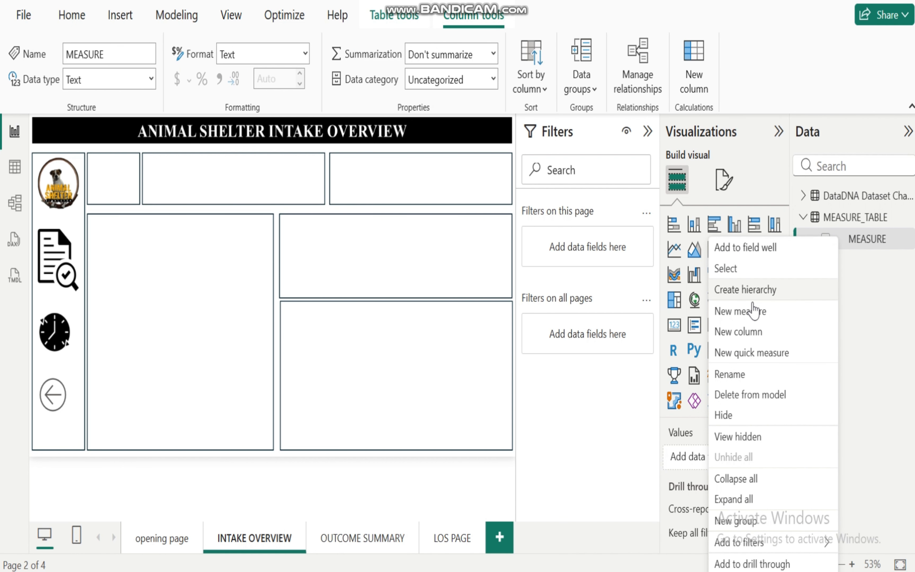
pyautogui.click(748, 314)
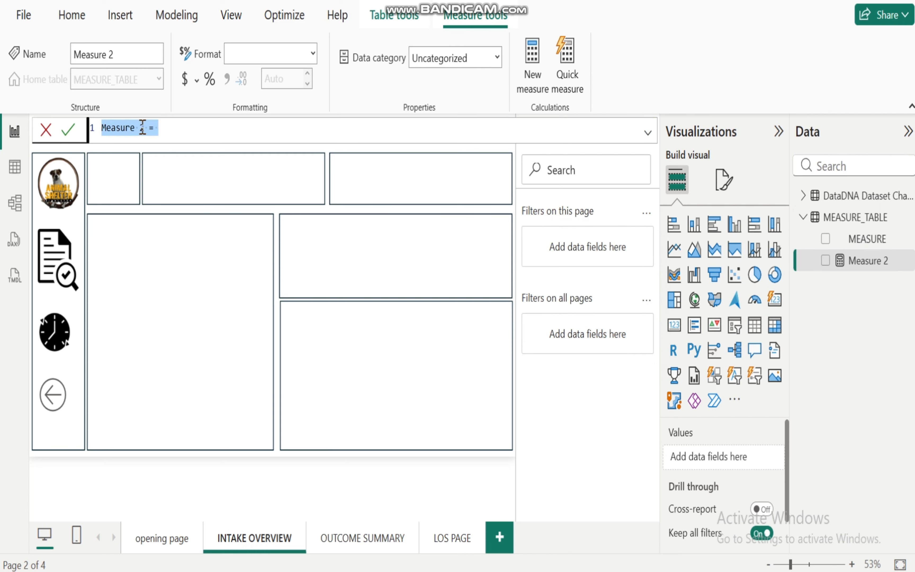
pyautogui.click(143, 127)
pyautogui.press('Delete')
pyautogui.press('Delete')
pyautogui.press('Delete')
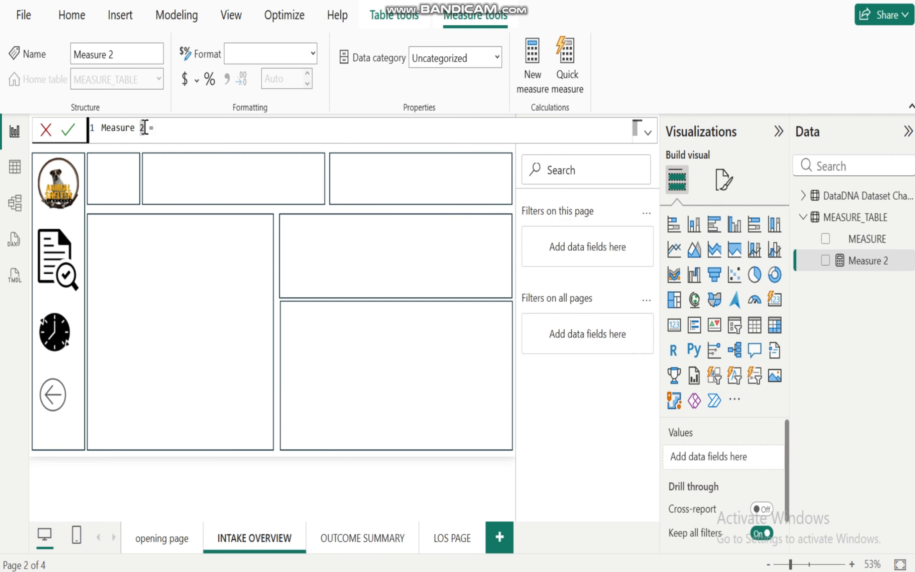
pyautogui.press('BackSpace')
pyautogui.press('BackSpace')
pyautogui.press('BackSpace')
pyautogui.press('BackSpace')
pyautogui.press('BackSpace')
pyautogui.press('BackSpace')
pyautogui.press('BackSpace')
pyautogui.press('BackSpace')
pyautogui.write('Total_Animals')
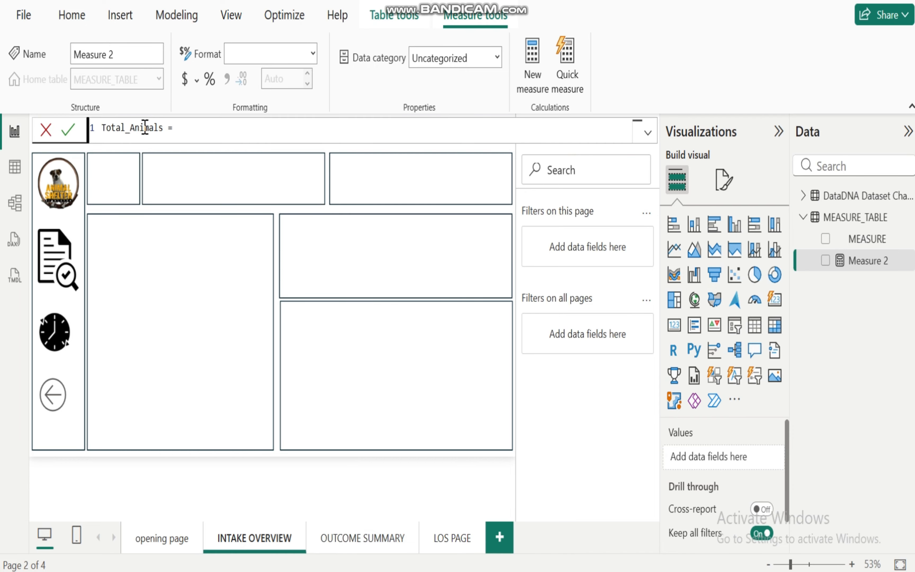
# Step: Begin the Total_Animals formula with the COUNT function
pyautogui.click(200, 125)
pyautogui.write('coun')
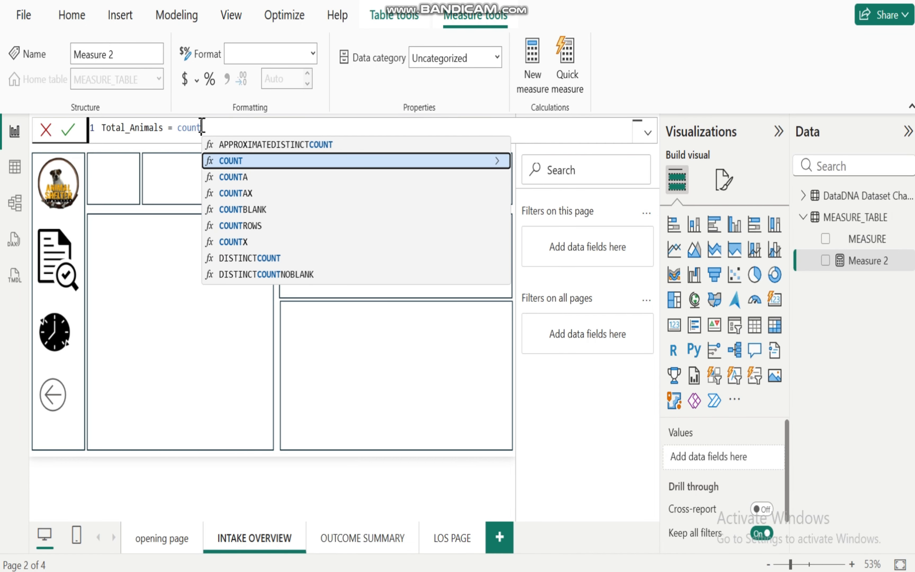
pyautogui.write('t')
pyautogui.click(255, 161)
pyautogui.write('animal')
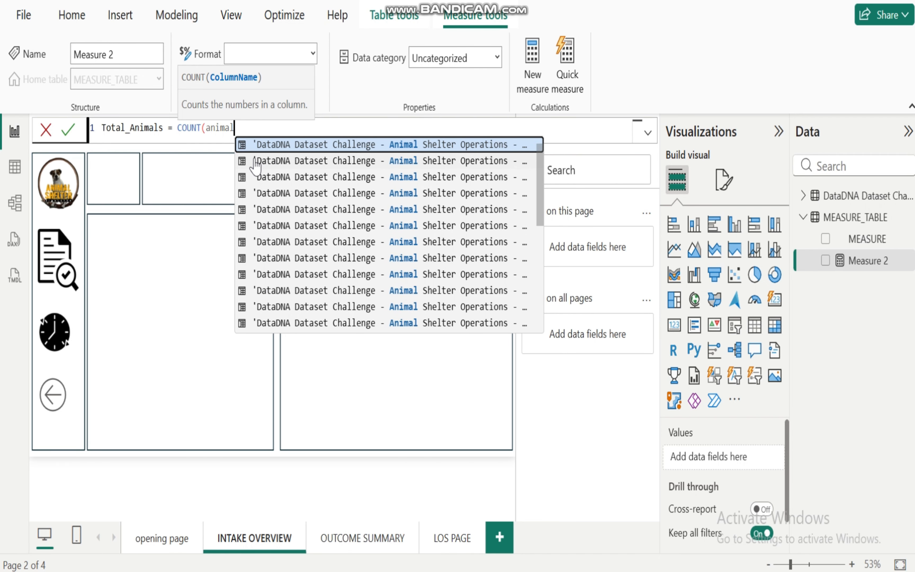
pyautogui.write('ID')
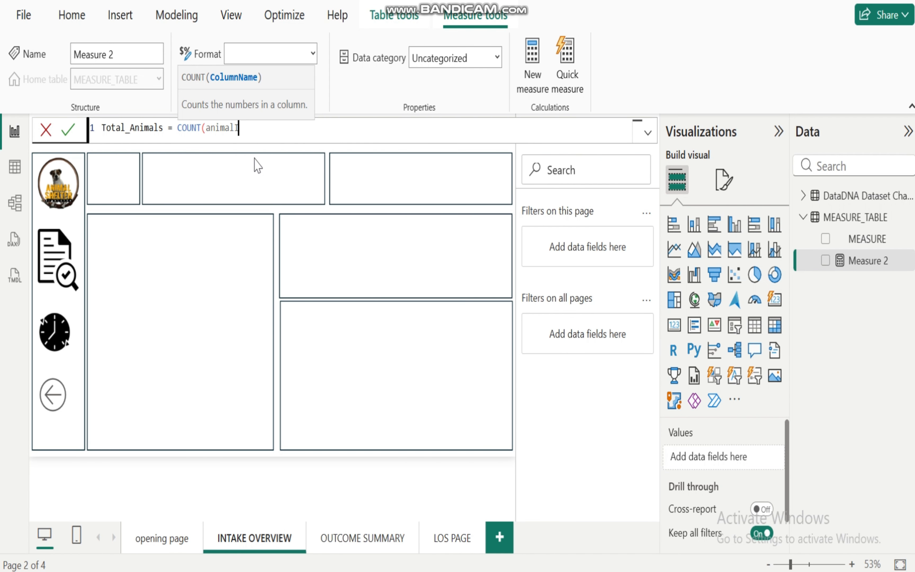
pyautogui.press('BackSpace')
pyautogui.press('BackSpace')
pyautogui.press('BackSpace')
pyautogui.press('BackSpace')
pyautogui.press('BackSpace')
pyautogui.press('BackSpace')
pyautogui.press('BackSpace')
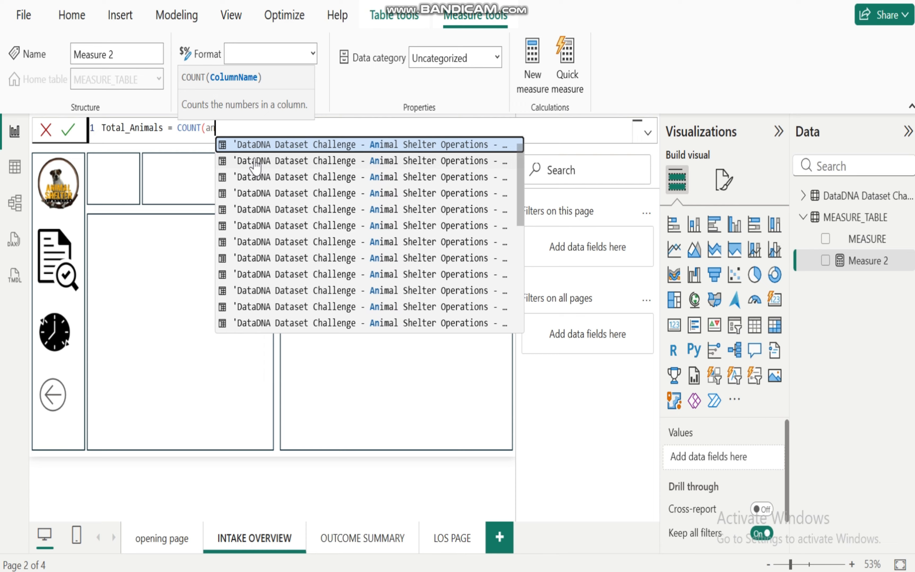
pyautogui.write('ID')
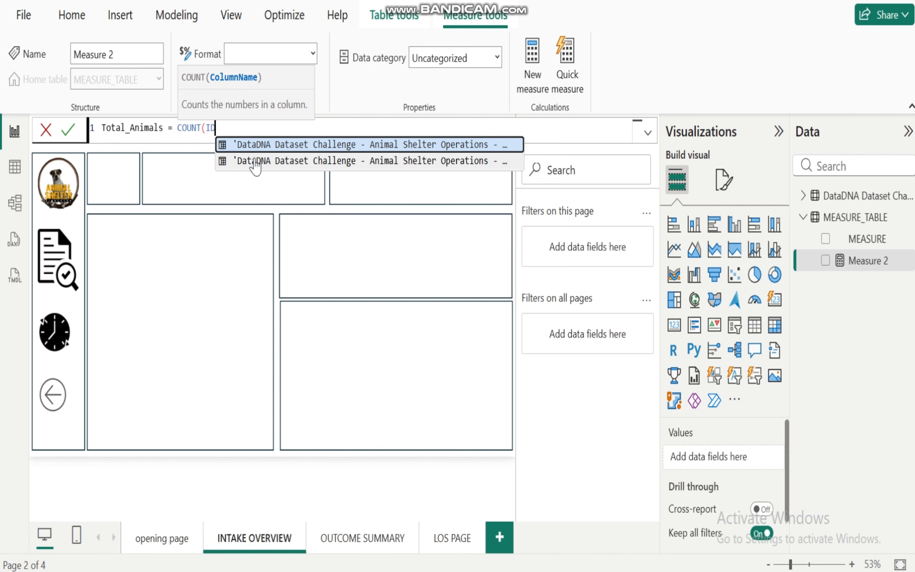
pyautogui.click(412, 161)
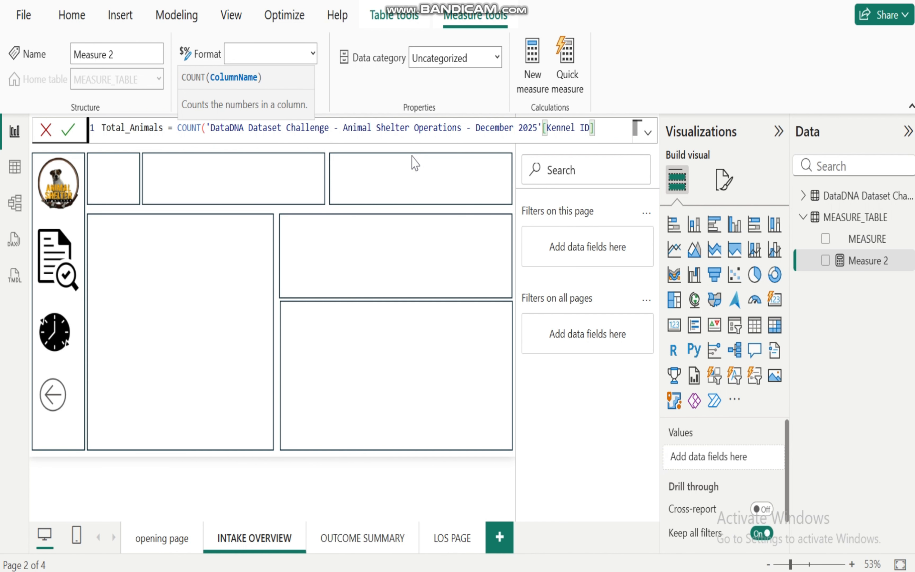
pyautogui.press('BackSpace')
pyautogui.press('BackSpace')
pyautogui.press('BackSpace')
pyautogui.press('BackSpace')
pyautogui.press('BackSpace')
pyautogui.press('BackSpace')
pyautogui.press('BackSpace')
pyautogui.press('BackSpace')
pyautogui.press('BackSpace')
pyautogui.press('BackSpace')
pyautogui.press('BackSpace')
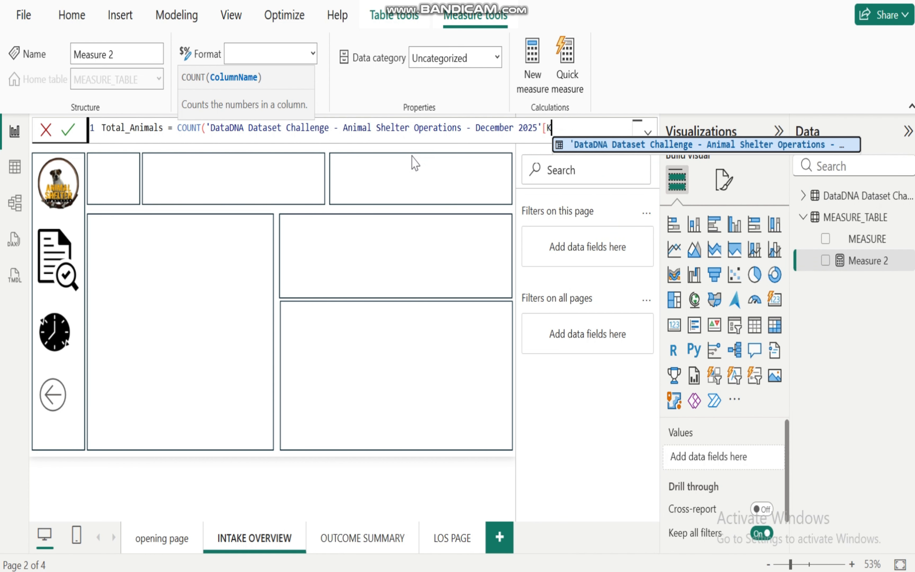
pyautogui.press('BackSpace')
pyautogui.press('BackSpace')
pyautogui.press('BackSpace')
pyautogui.press('BackSpace')
pyautogui.press('BackSpace')
pyautogui.press('BackSpace')
pyautogui.press('BackSpace')
pyautogui.press('BackSpace')
pyautogui.press('BackSpace')
pyautogui.press('BackSpace')
pyautogui.press('BackSpace')
pyautogui.press('BackSpace')
pyautogui.press('BackSpace')
pyautogui.press('BackSpace')
pyautogui.press('BackSpace')
pyautogui.press('BackSpace')
pyautogui.press('BackSpace')
pyautogui.press('BackSpace')
pyautogui.press('BackSpace')
pyautogui.press('BackSpace')
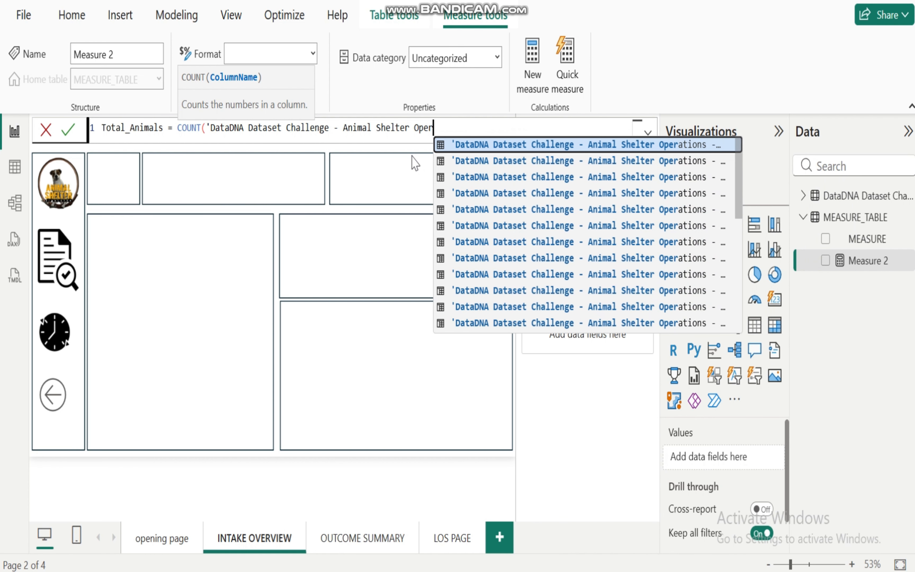
pyautogui.press('BackSpace')
pyautogui.press('BackSpace')
pyautogui.press('BackSpace')
pyautogui.press('BackSpace')
pyautogui.press('BackSpace')
pyautogui.press('BackSpace')
pyautogui.press('BackSpace')
pyautogui.press('BackSpace')
pyautogui.press('BackSpace')
pyautogui.press('BackSpace')
pyautogui.press('BackSpace')
pyautogui.press('BackSpace')
pyautogui.press('BackSpace')
pyautogui.press('BackSpace')
pyautogui.press('BackSpace')
pyautogui.press('BackSpace')
pyautogui.press('BackSpace')
pyautogui.press('BackSpace')
pyautogui.press('BackSpace')
pyautogui.press('BackSpace')
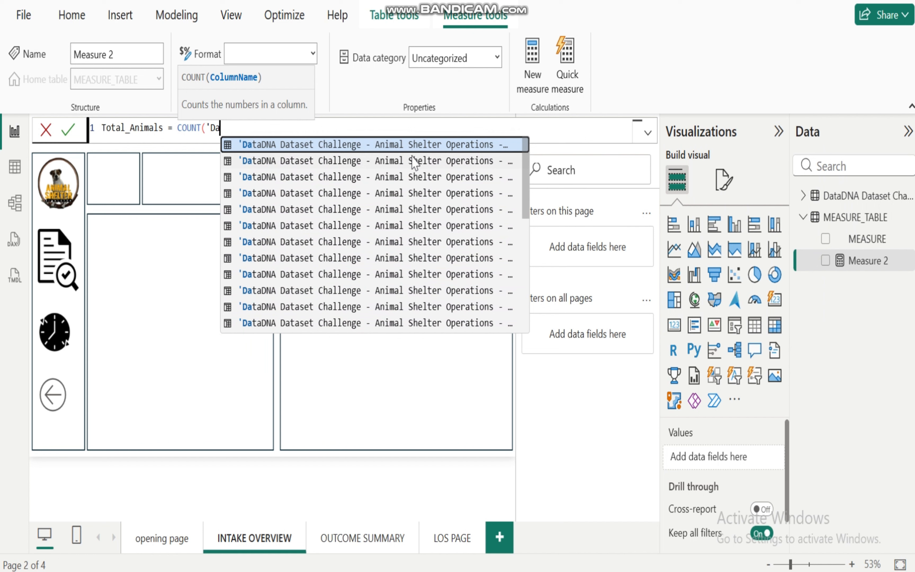
pyautogui.press('BackSpace')
pyautogui.write('ID')
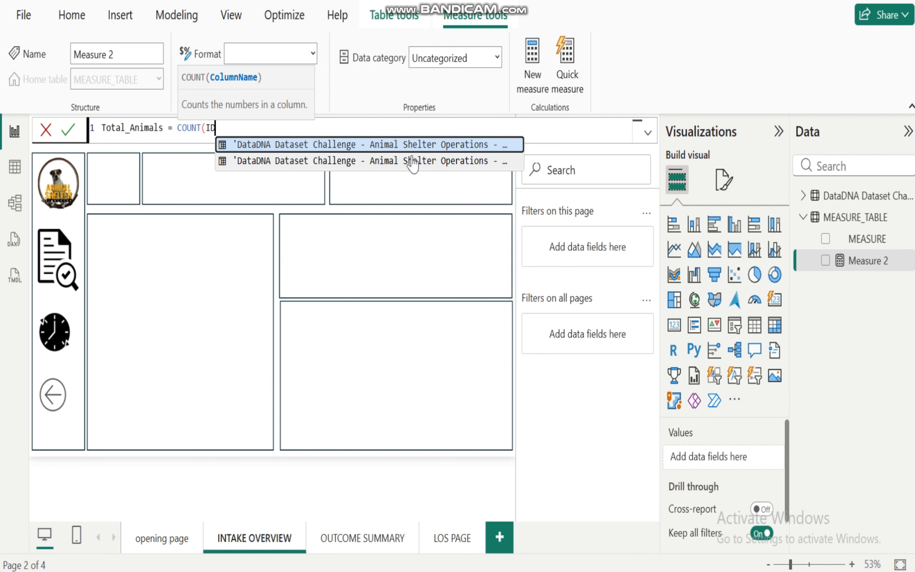
pyautogui.click(472, 136)
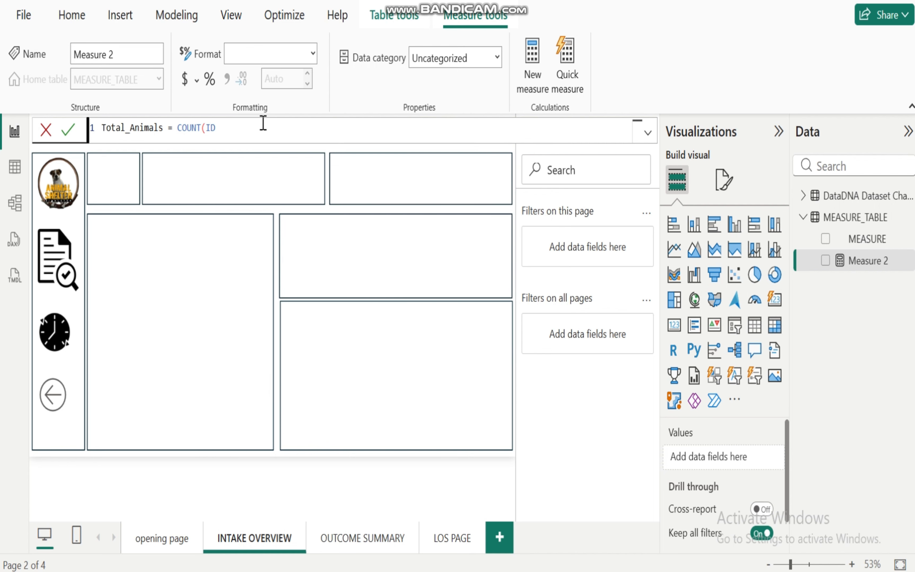
pyautogui.press('BackSpace')
pyautogui.press('BackSpace')
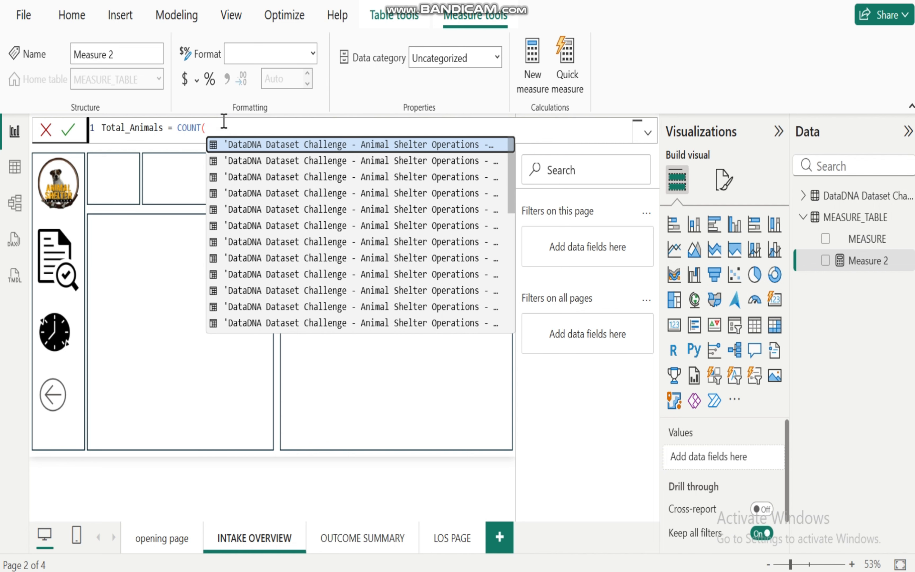
# Step: Complete the COUNT with the dataset's Animal ID column and commit the Total_Animals measure
pyautogui.write('ID')
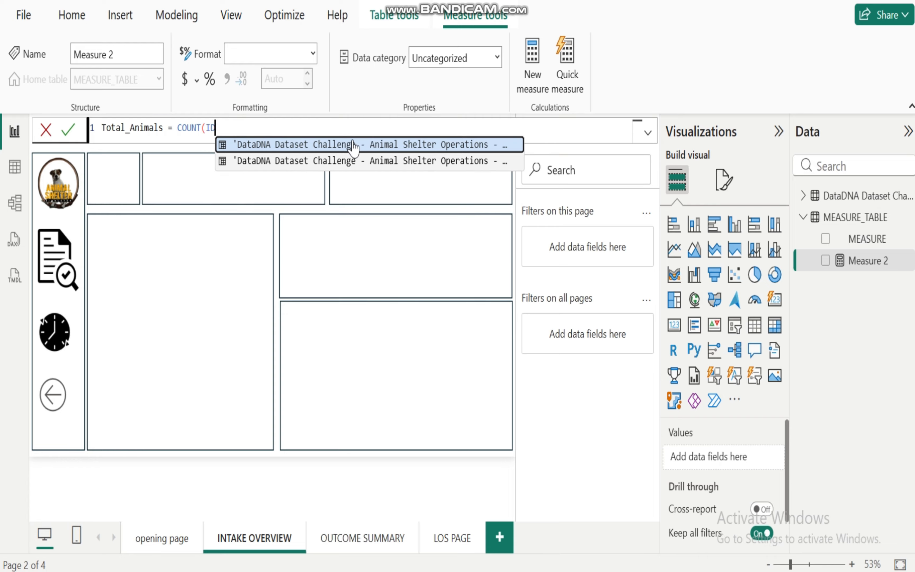
pyautogui.click(321, 146)
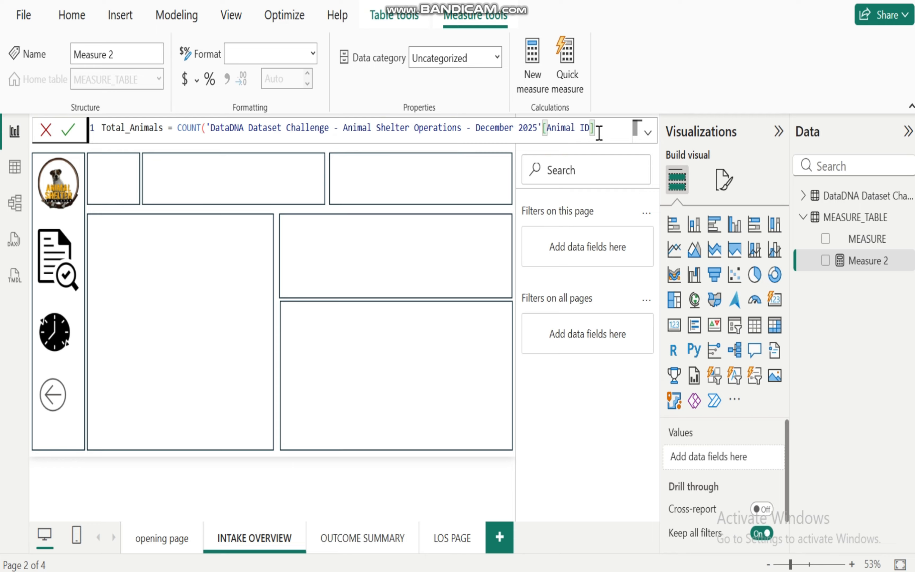
pyautogui.write(')')
pyautogui.press('Return')
# Step: Show Total_Animals in a card visual inside the large empty panel beside the sidebar, and check it against the measure's formula
pyautogui.click(826, 260)
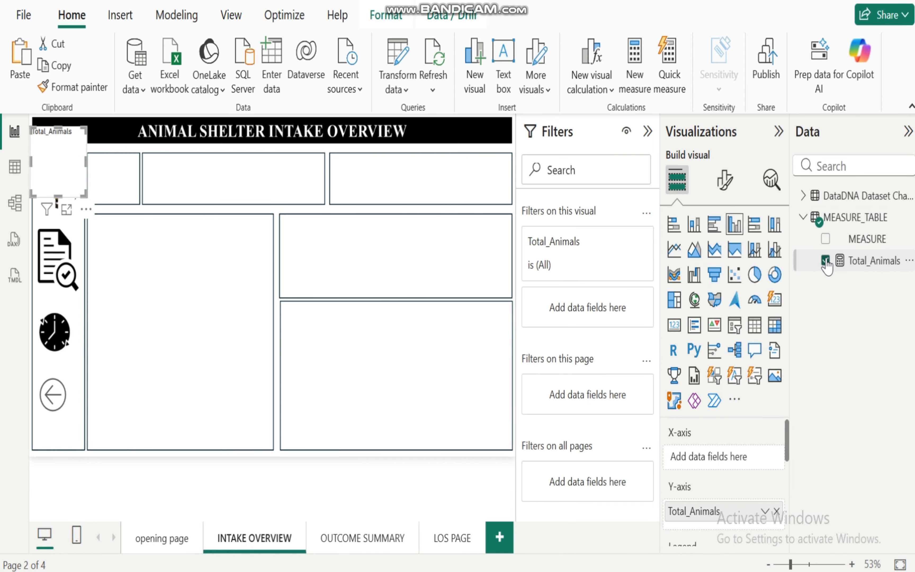
pyautogui.click(772, 302)
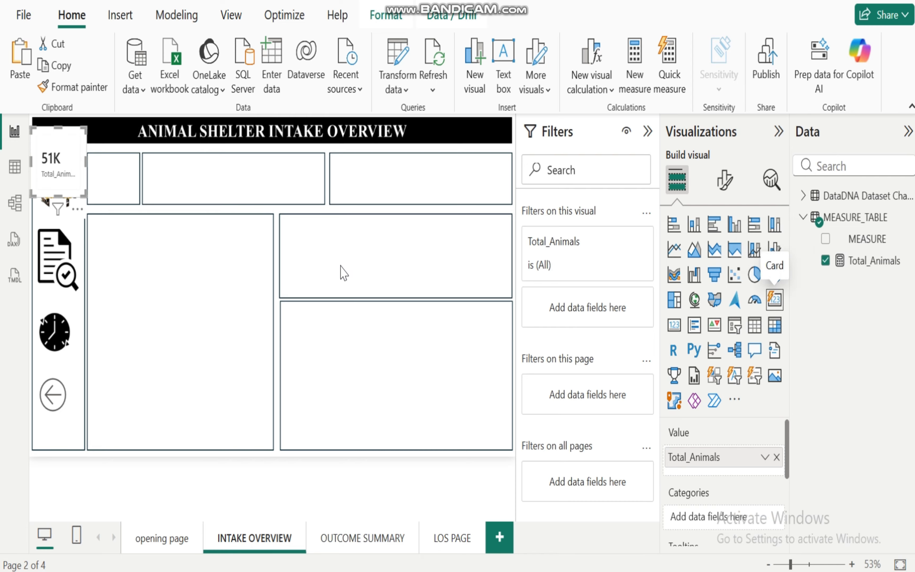
pyautogui.moveTo(87, 194); pyautogui.dragTo(213, 265)
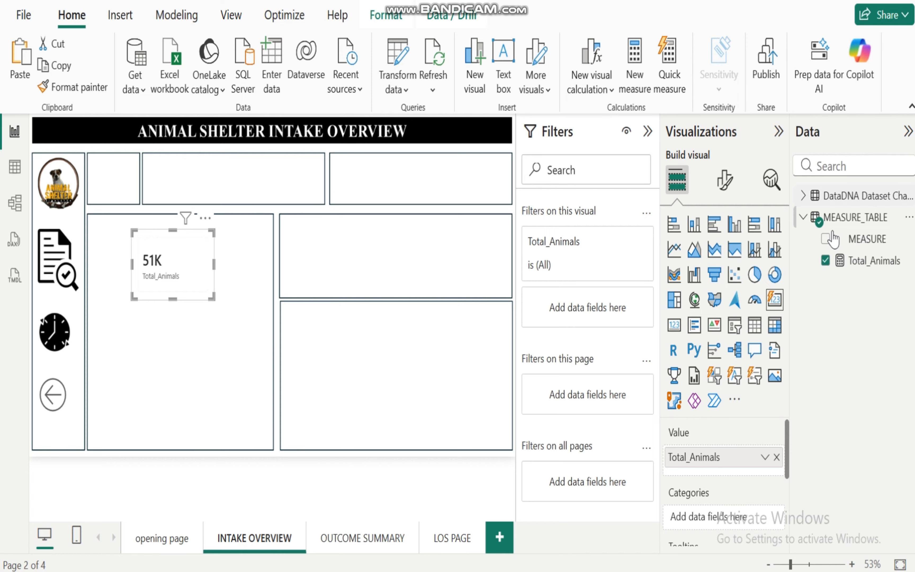
pyautogui.click(872, 266)
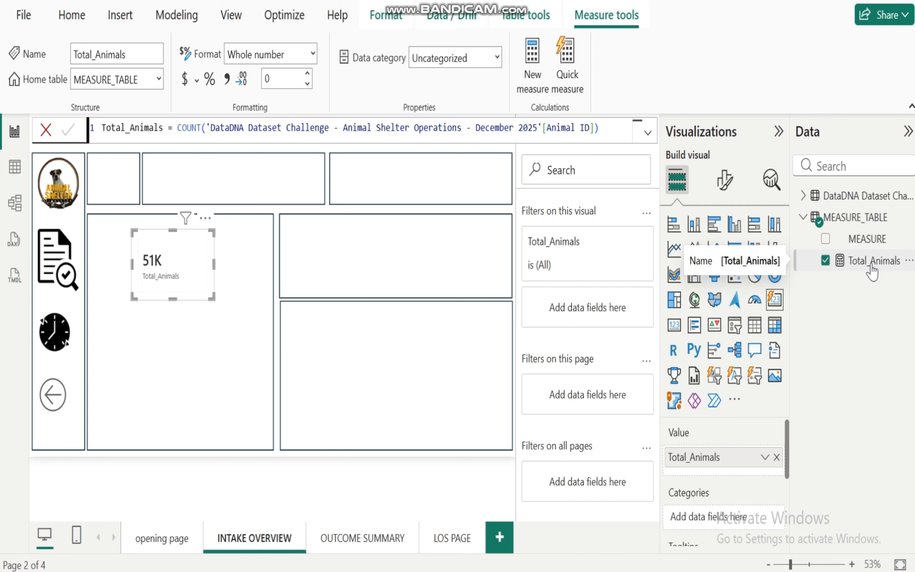
pyautogui.click(180, 270)
pyautogui.click(259, 272)
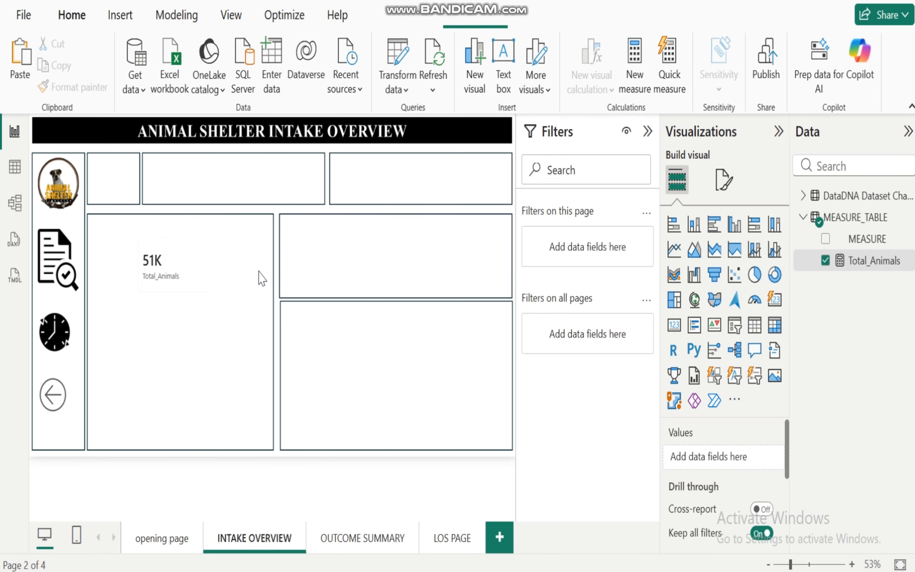
pyautogui.click(168, 279)
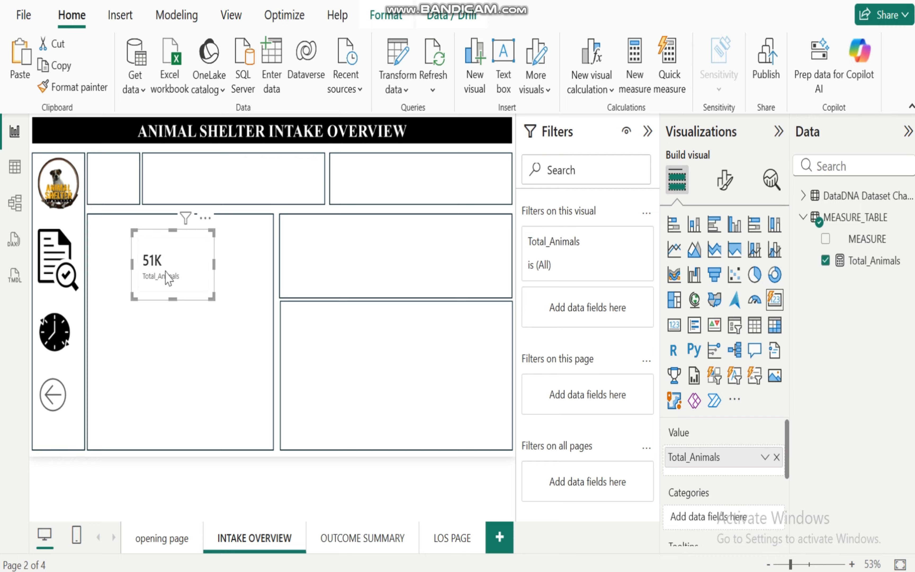
# Step: Change the Total_Animals formula to COUNT the dataset's Kennel ID column instead of Animal ID
pyautogui.click(860, 263)
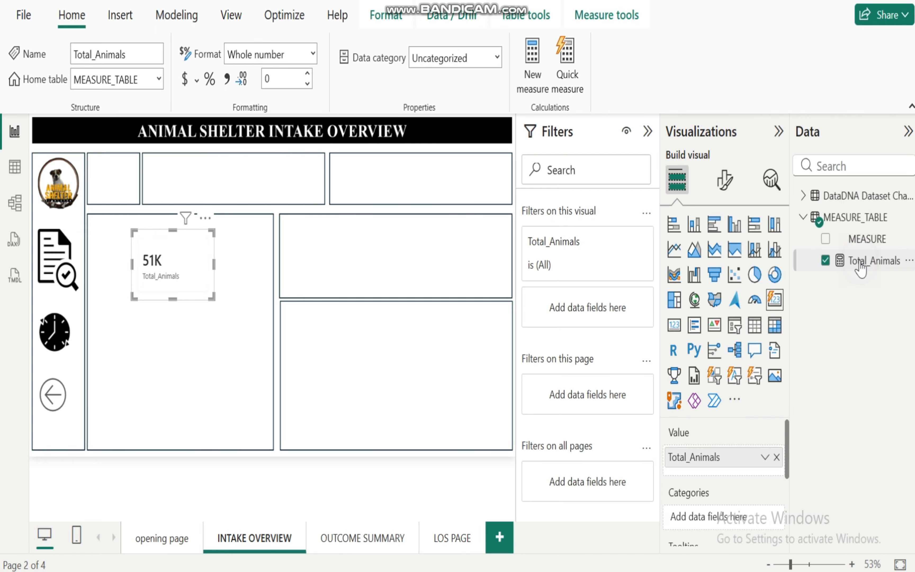
pyautogui.click(601, 132)
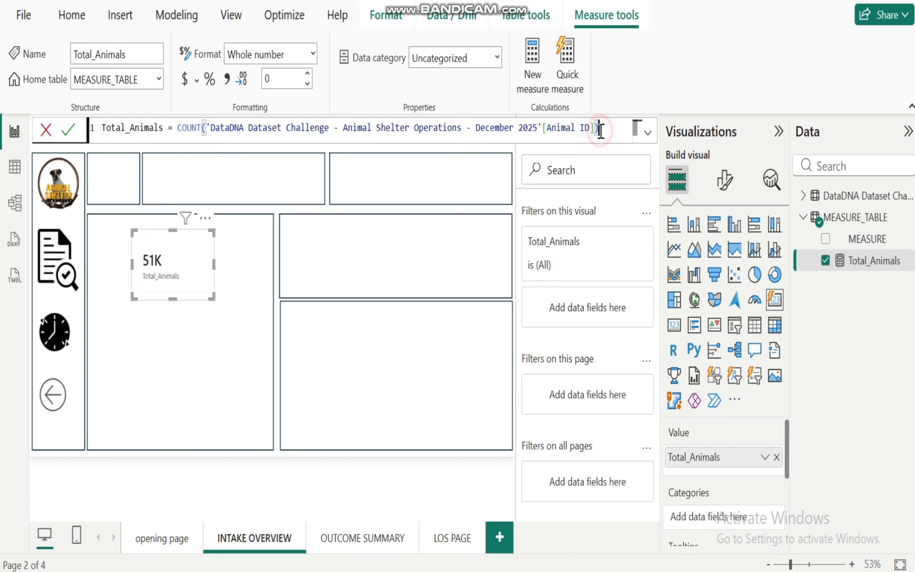
pyautogui.press('BackSpace')
pyautogui.press('BackSpace')
pyautogui.press('BackSpace')
pyautogui.press('BackSpace')
pyautogui.press('BackSpace')
pyautogui.press('BackSpace')
pyautogui.press('BackSpace')
pyautogui.press('BackSpace')
pyautogui.press('BackSpace')
pyautogui.press('BackSpace')
pyautogui.press('BackSpace')
pyautogui.press('BackSpace')
pyautogui.press('BackSpace')
pyautogui.press('BackSpace')
pyautogui.press('BackSpace')
pyautogui.press('BackSpace')
pyautogui.press('BackSpace')
pyautogui.press('BackSpace')
pyautogui.press('BackSpace')
pyautogui.press('BackSpace')
pyautogui.press('BackSpace')
pyautogui.press('BackSpace')
pyautogui.press('BackSpace')
pyautogui.press('BackSpace')
pyautogui.press('BackSpace')
pyautogui.press('BackSpace')
pyautogui.press('BackSpace')
pyautogui.press('BackSpace')
pyautogui.press('BackSpace')
pyautogui.press('BackSpace')
pyautogui.press('BackSpace')
pyautogui.press('BackSpace')
pyautogui.press('BackSpace')
pyautogui.press('BackSpace')
pyautogui.press('BackSpace')
pyautogui.press('BackSpace')
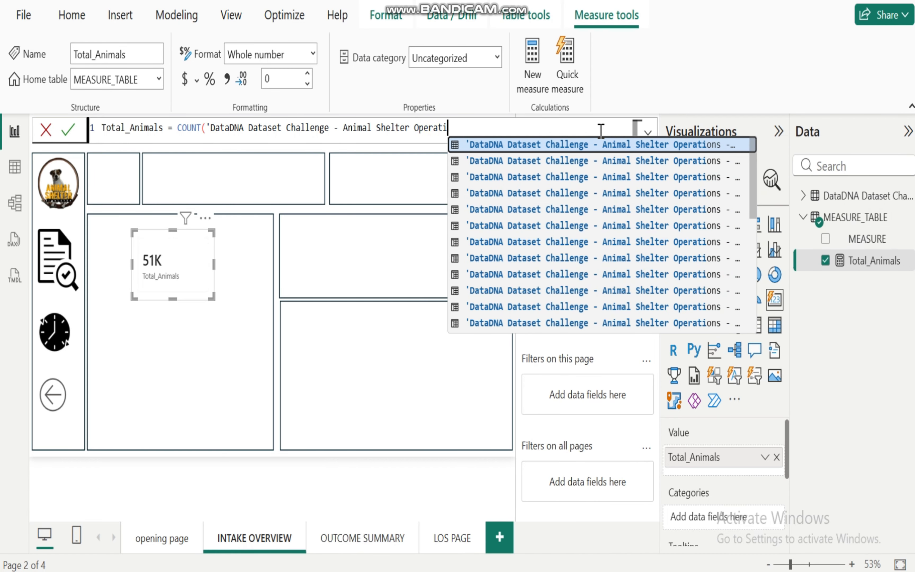
pyautogui.press('BackSpace')
pyautogui.press('BackSpace')
pyautogui.press('BackSpace')
pyautogui.press('BackSpace')
pyautogui.press('BackSpace')
pyautogui.press('BackSpace')
pyautogui.press('BackSpace')
pyautogui.press('BackSpace')
pyautogui.press('BackSpace')
pyautogui.press('BackSpace')
pyautogui.press('BackSpace')
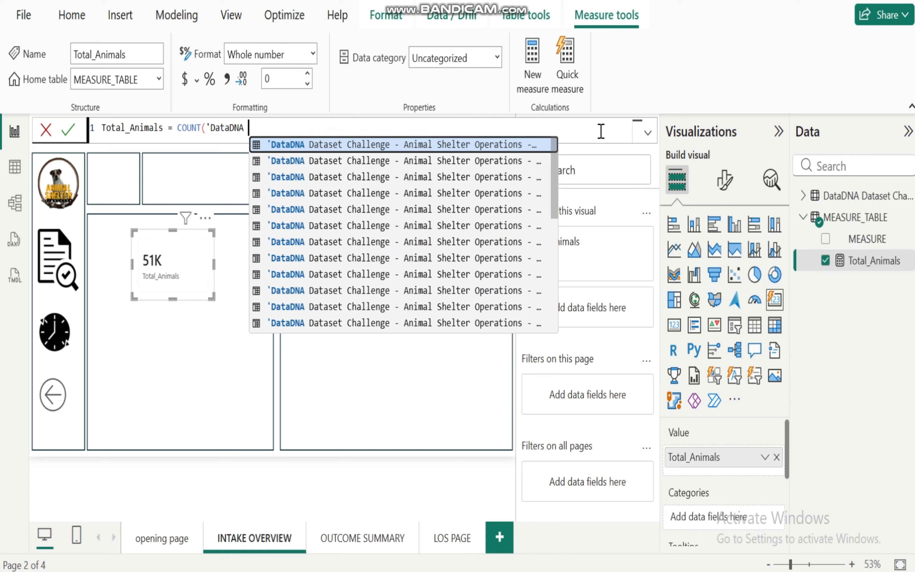
pyautogui.press('BackSpace')
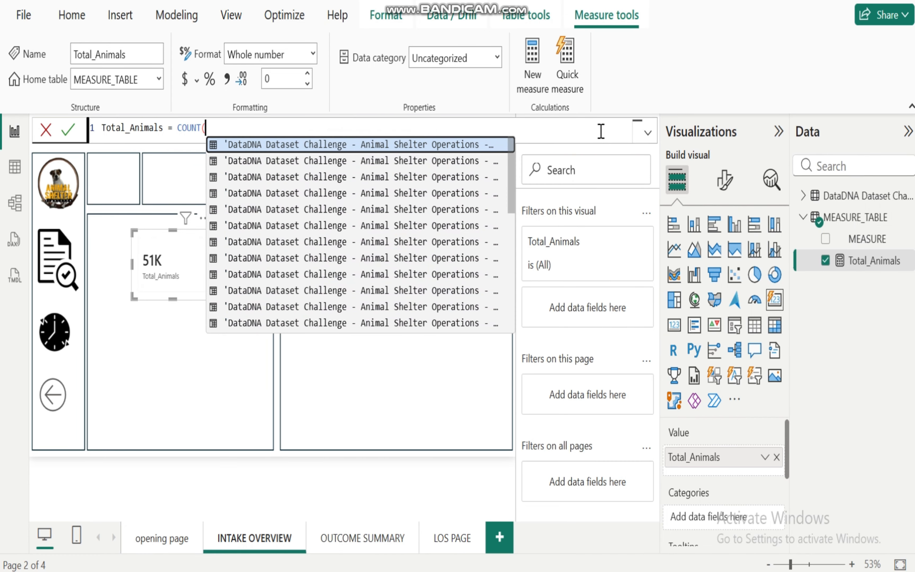
pyautogui.write('k')
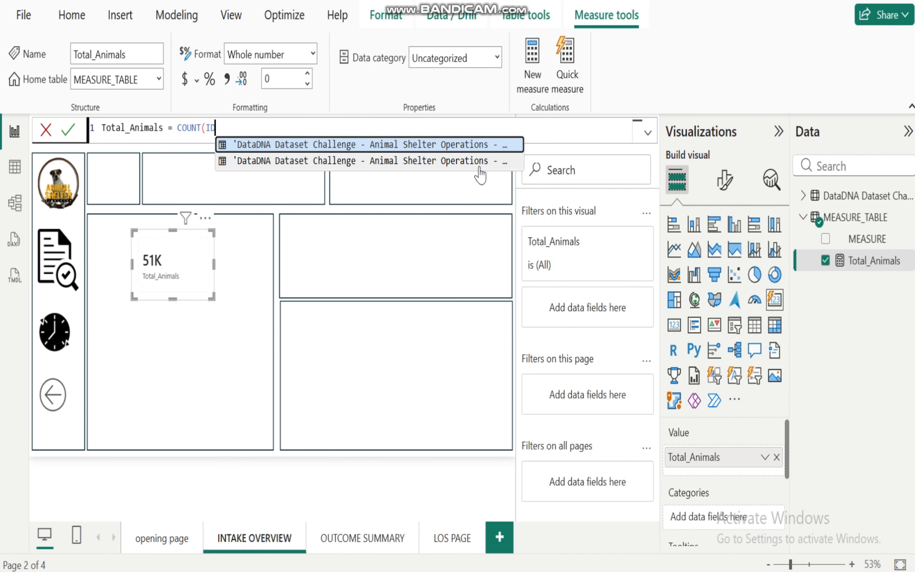
pyautogui.click(472, 164)
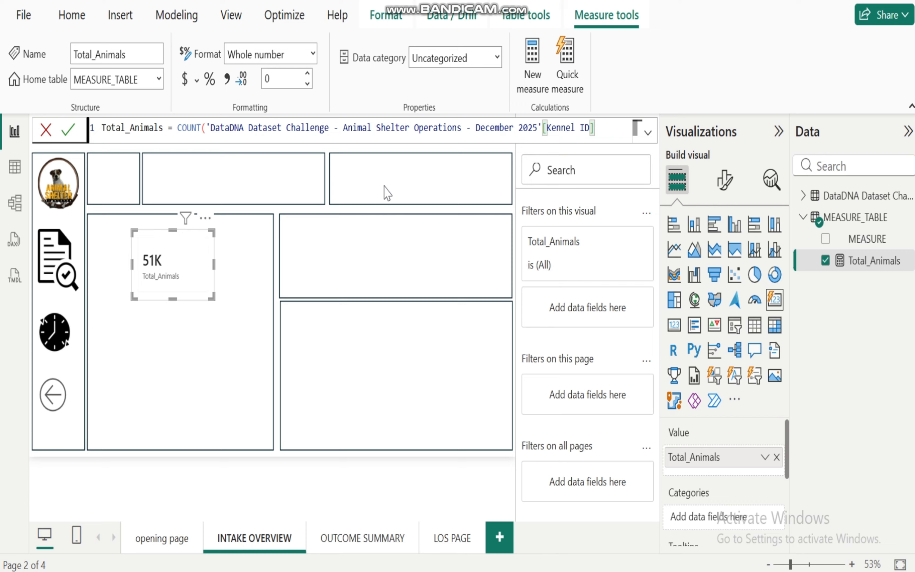
pyautogui.write(')')
# Step: Remove the Total_Animals card from the INTAKE OVERVIEW page and open the measure's formula
pyautogui.click(205, 217)
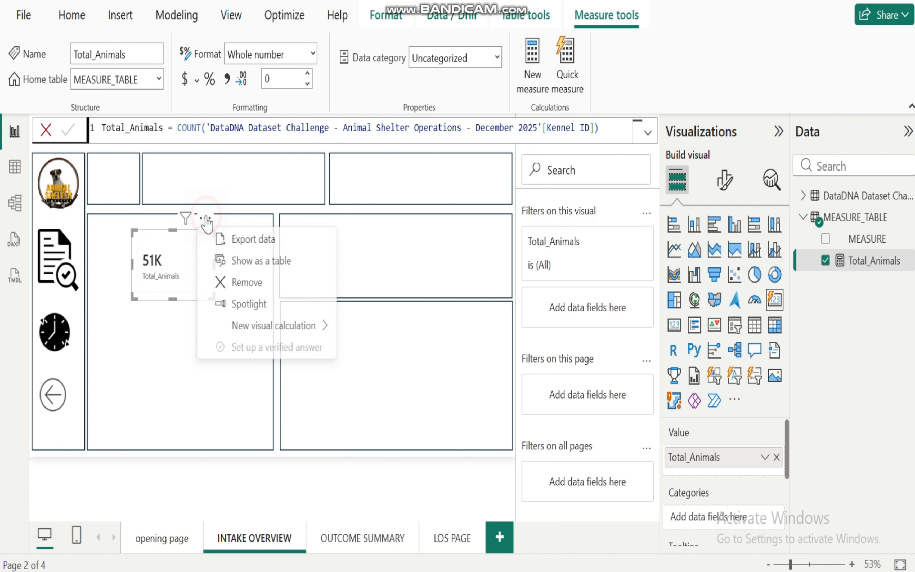
pyautogui.click(250, 283)
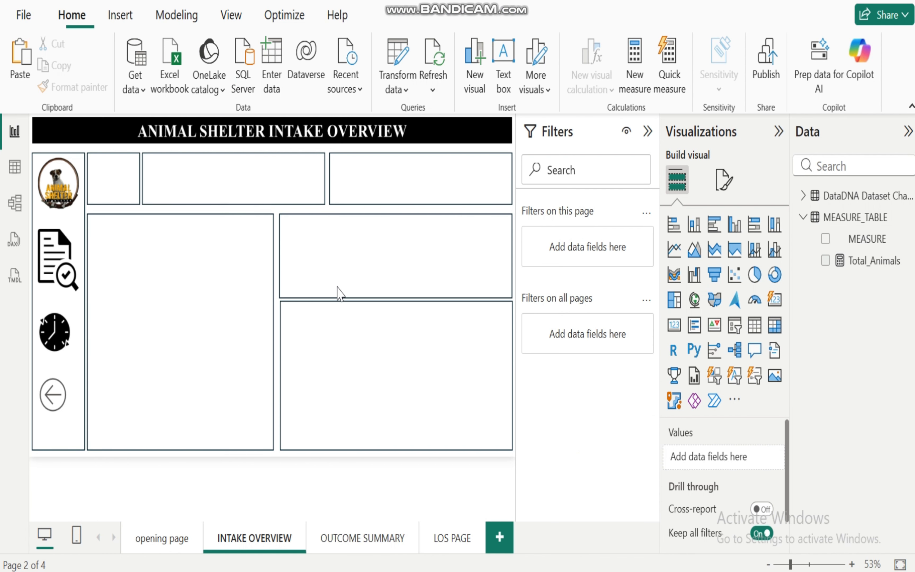
pyautogui.click(864, 265)
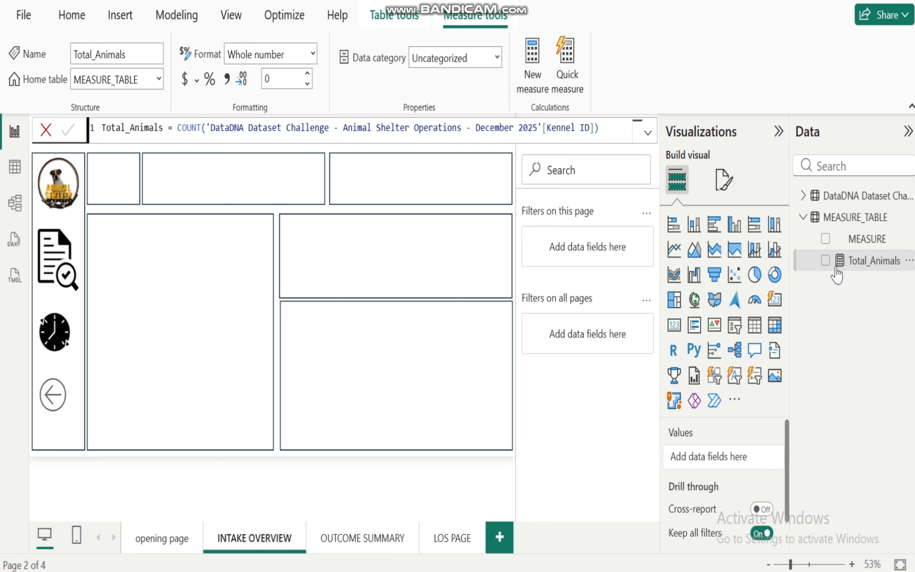
# Step: Show Total_Animals in a new card visual and fit it into the small box beside the shelter logo
pyautogui.click(824, 263)
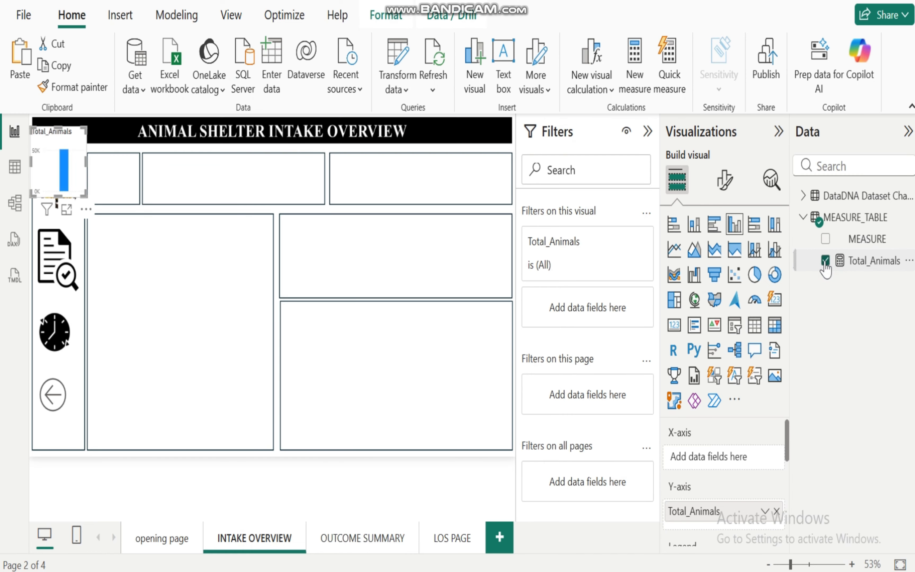
pyautogui.click(779, 306)
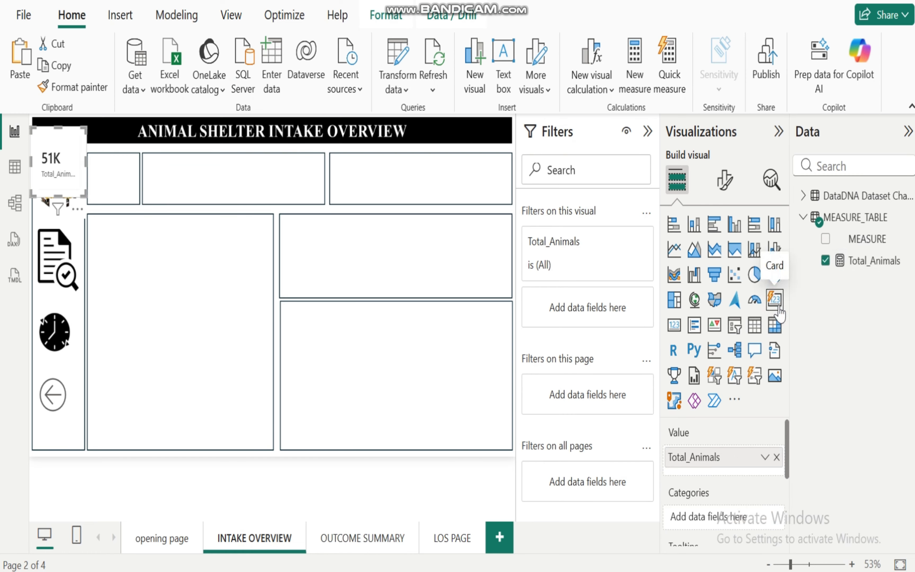
pyautogui.click(55, 155)
pyautogui.moveTo(57, 158); pyautogui.dragTo(188, 284)
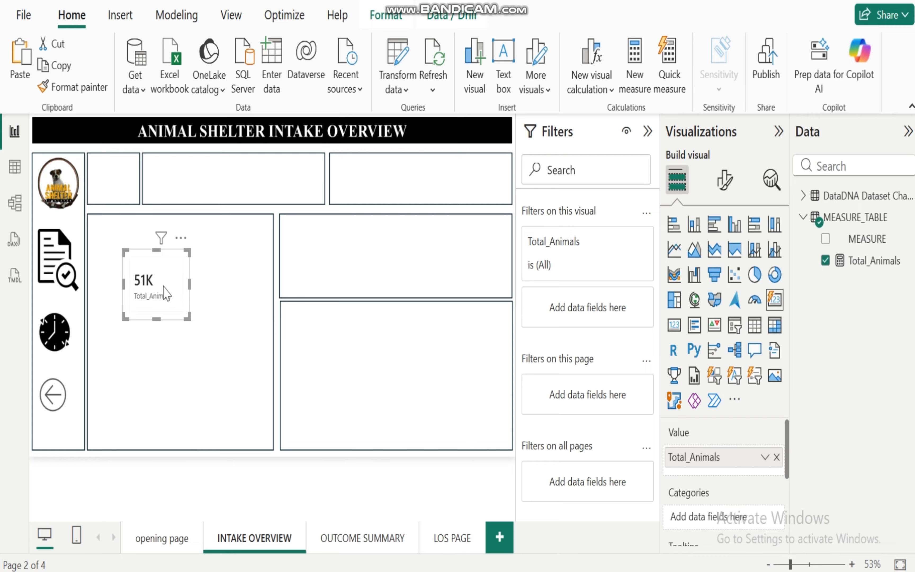
pyautogui.moveTo(162, 283); pyautogui.dragTo(139, 205)
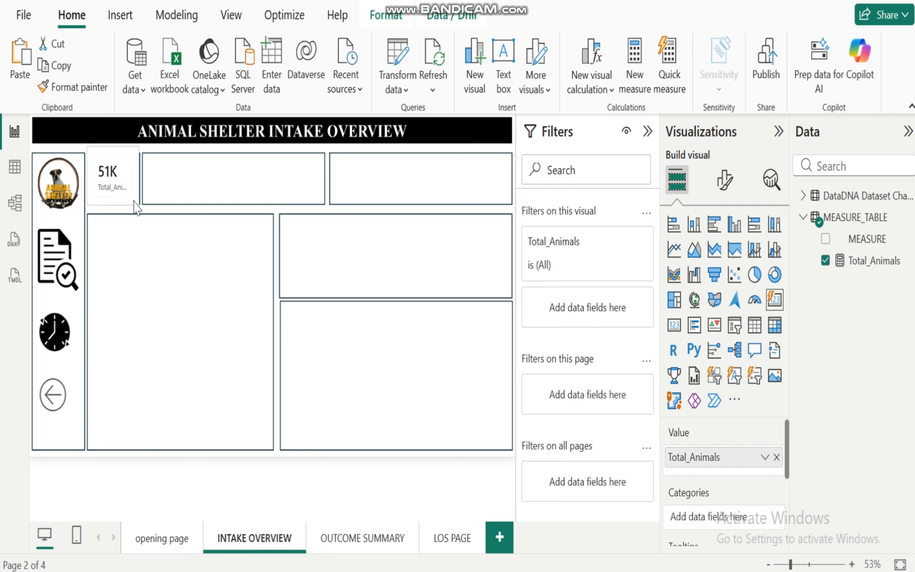
pyautogui.moveTo(87, 146); pyautogui.dragTo(90, 153)
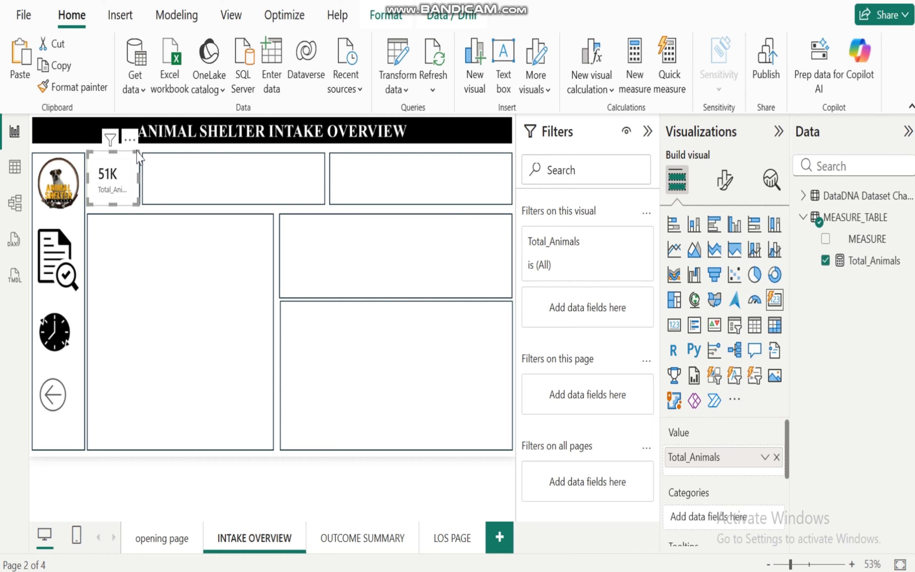
pyautogui.click(174, 300)
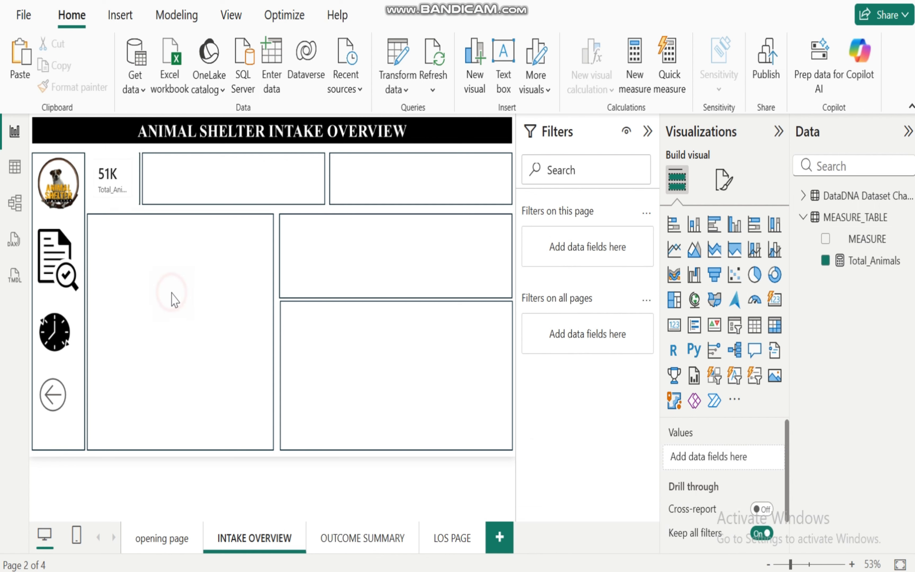
# Step: Turn off the background in the Total_Animals card's multi-card layout formatting
pyautogui.click(121, 184)
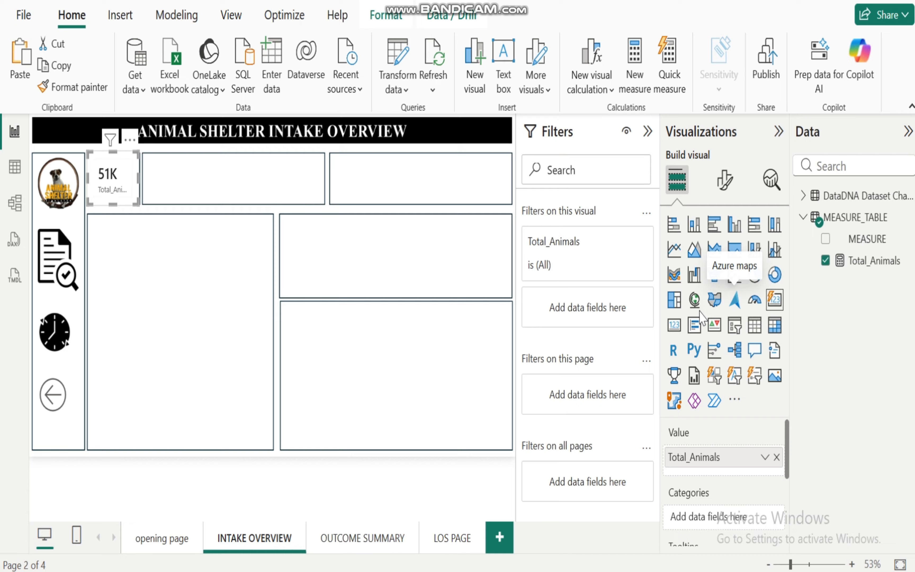
pyautogui.click(727, 185)
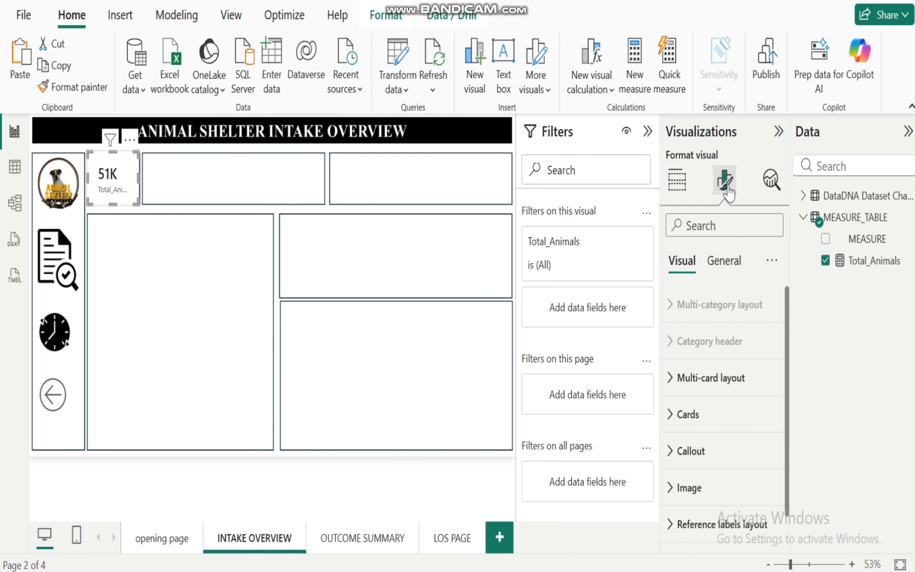
pyautogui.click(790, 351)
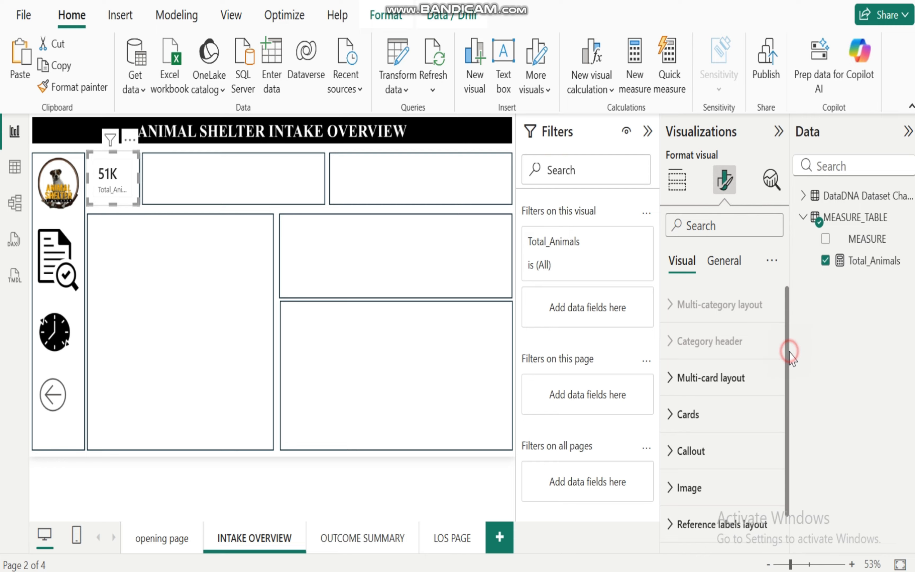
pyautogui.click(788, 306)
pyautogui.scroll(-1, 792, 323)
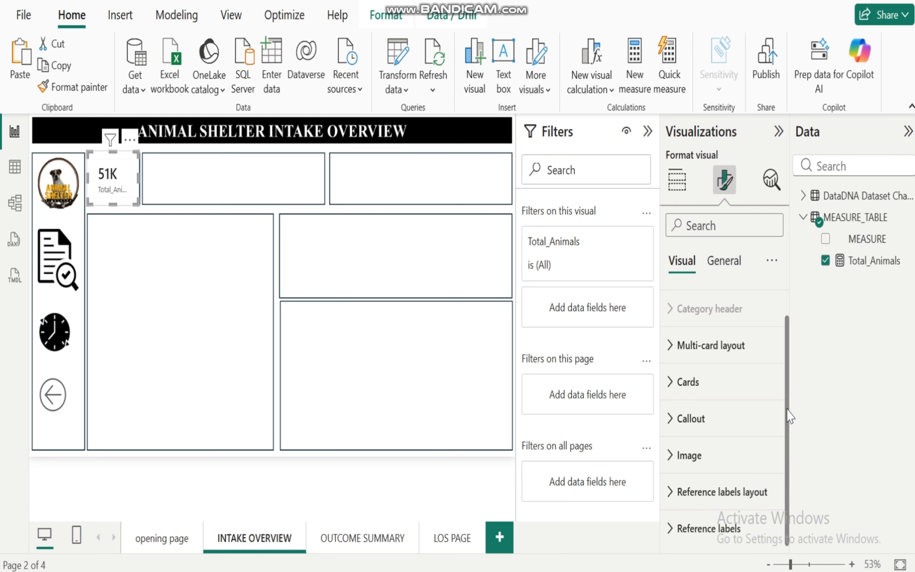
pyautogui.scroll(1, 788, 379)
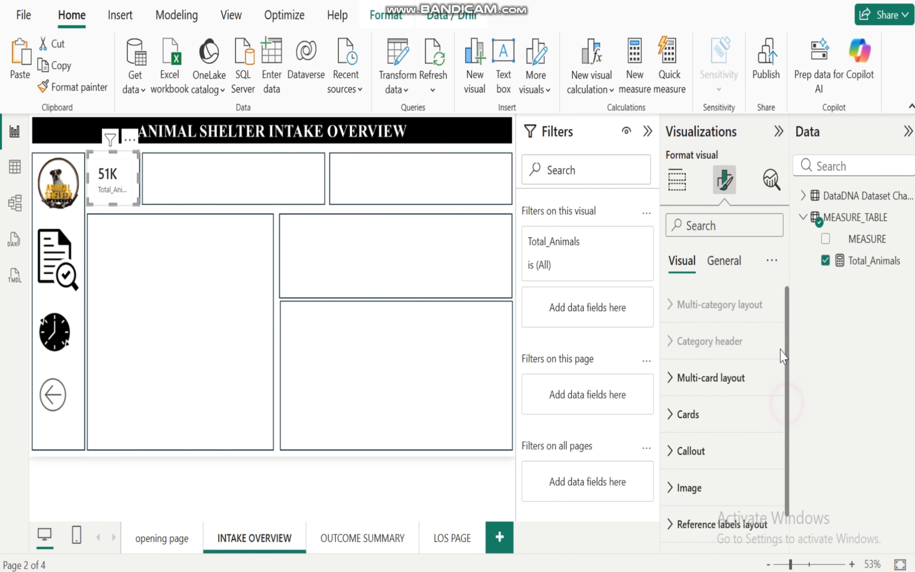
pyautogui.click(664, 379)
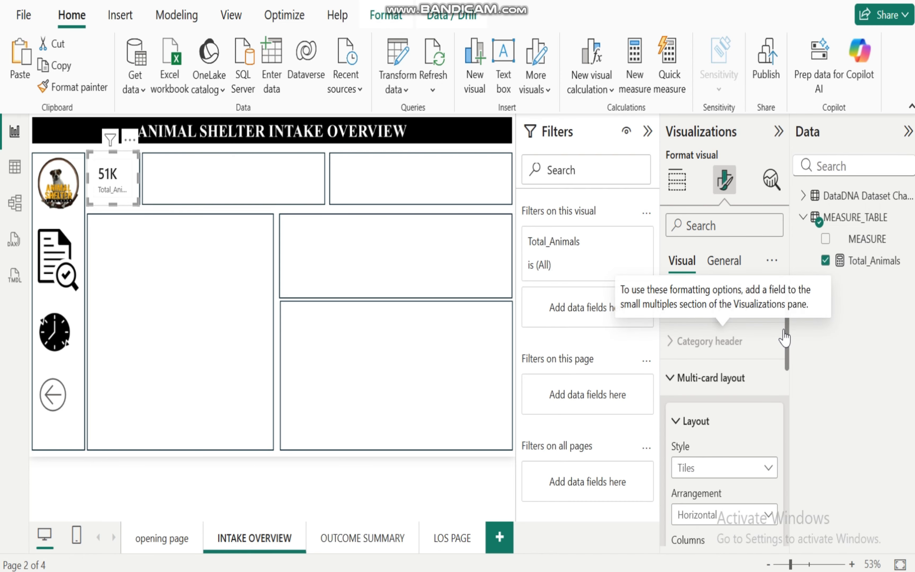
pyautogui.moveTo(788, 329); pyautogui.dragTo(796, 469)
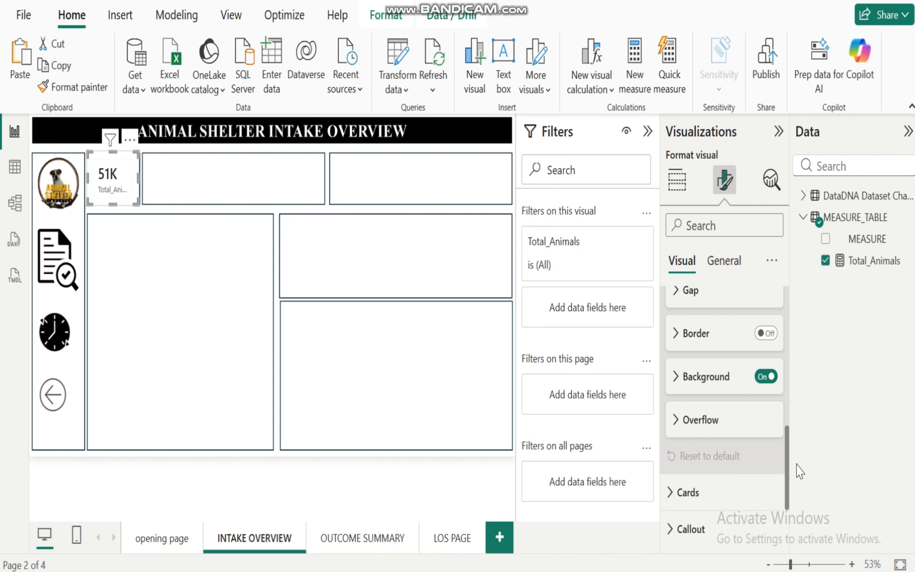
pyautogui.click(767, 377)
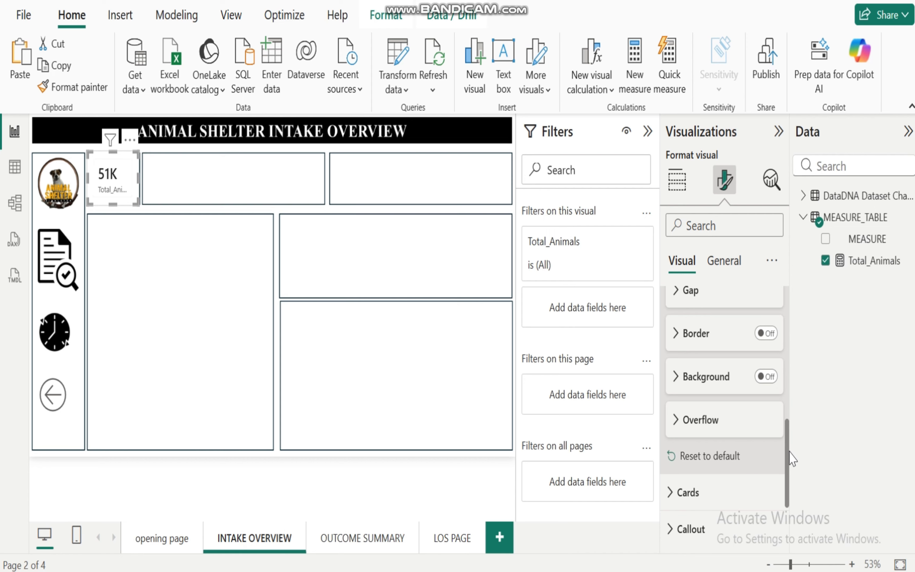
pyautogui.moveTo(791, 472); pyautogui.dragTo(787, 347)
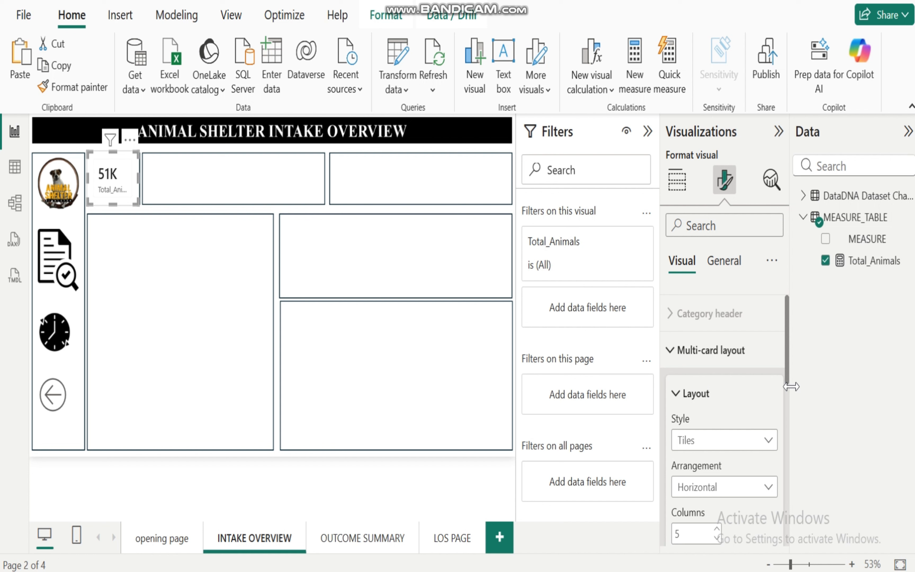
pyautogui.moveTo(787, 360); pyautogui.dragTo(778, 338)
pyautogui.click(682, 378)
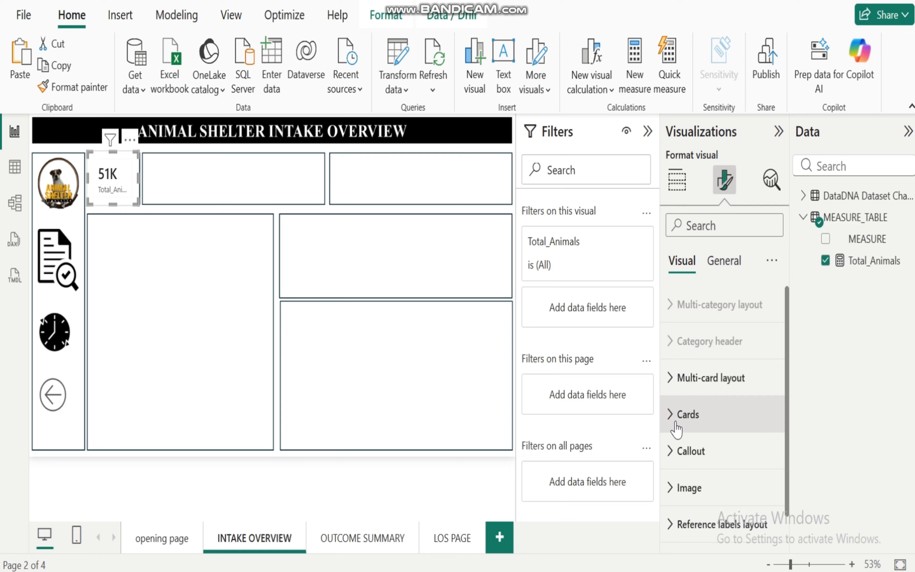
# Step: Turn off the background, divider and border in the Total_Animals visual's Cards formatting
pyautogui.click(679, 414)
pyautogui.moveTo(789, 335); pyautogui.dragTo(807, 466)
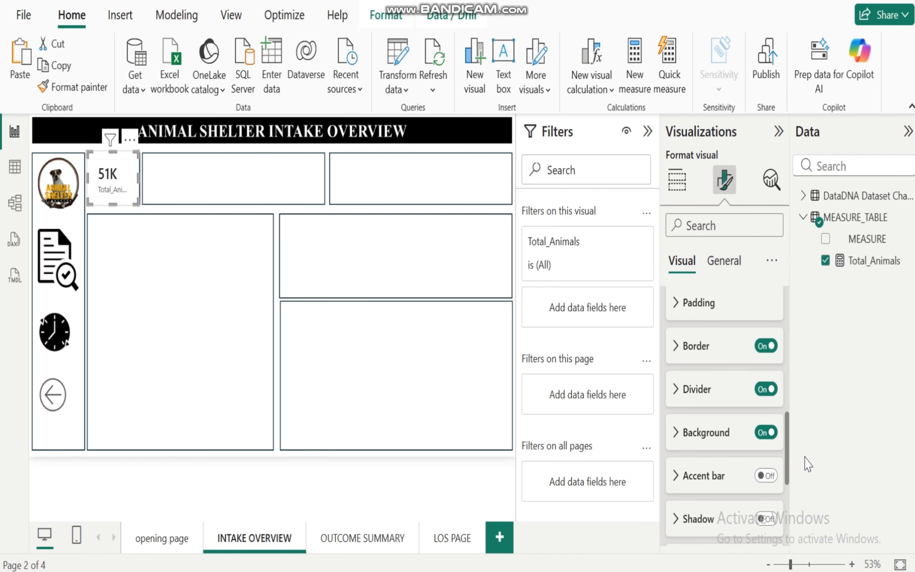
pyautogui.click(770, 435)
pyautogui.click(762, 386)
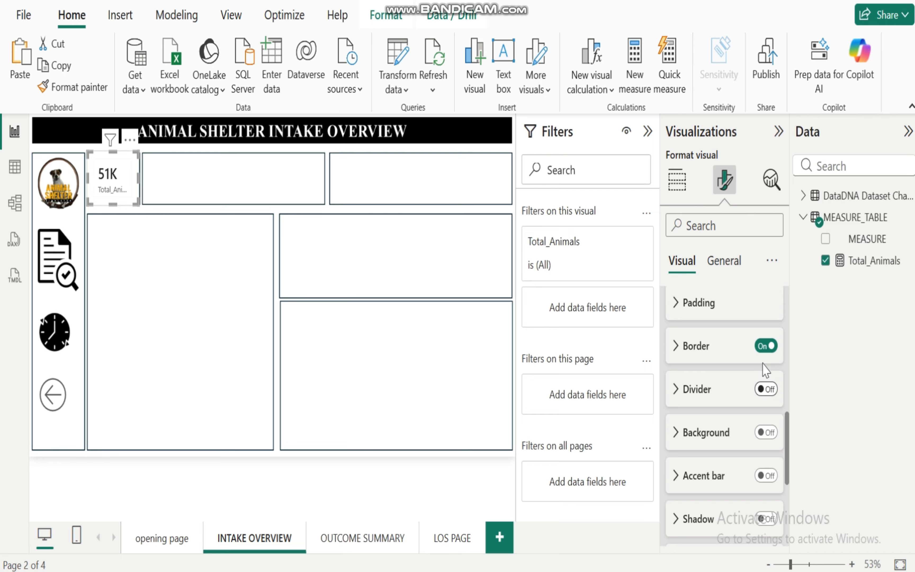
pyautogui.click(765, 346)
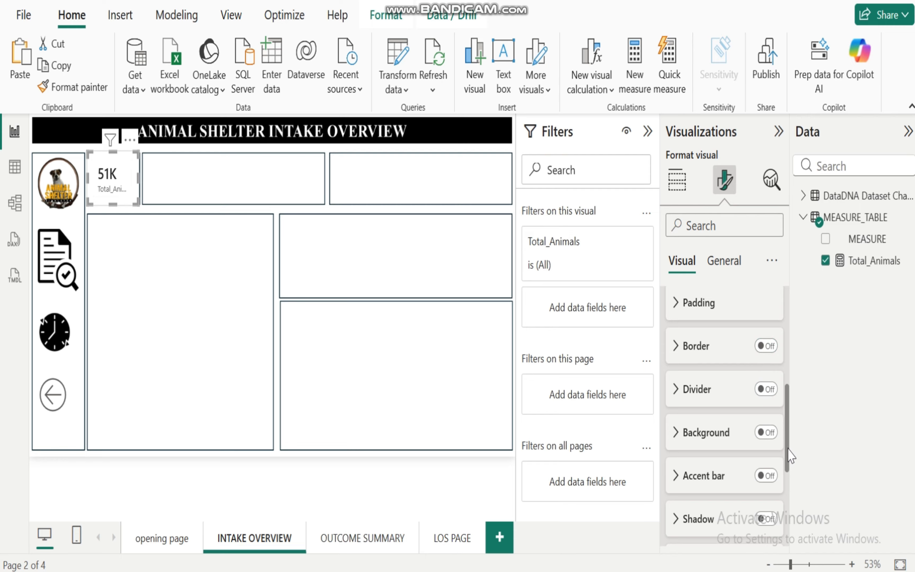
pyautogui.moveTo(789, 448); pyautogui.dragTo(780, 318)
pyautogui.click(672, 409)
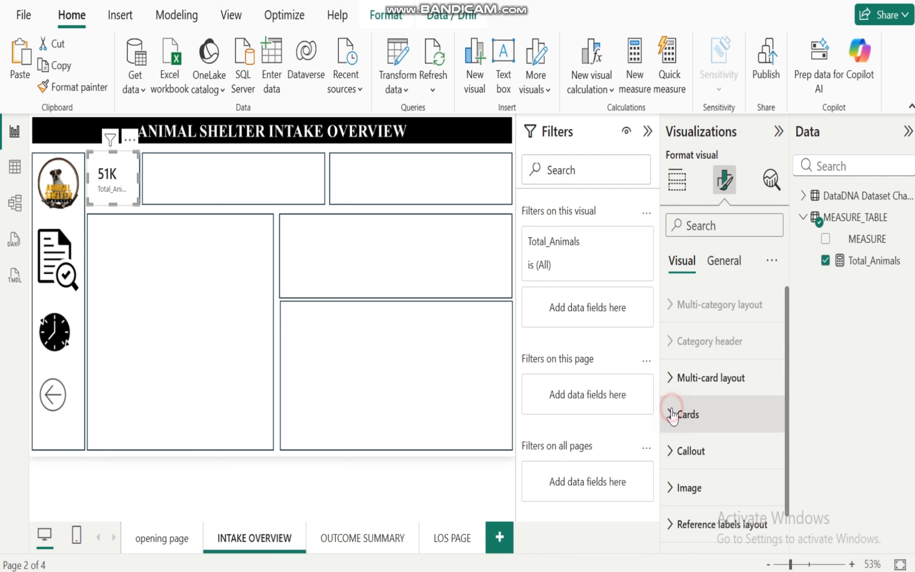
# Step: Make the callout value of the Total_Animals card bold
pyautogui.click(670, 460)
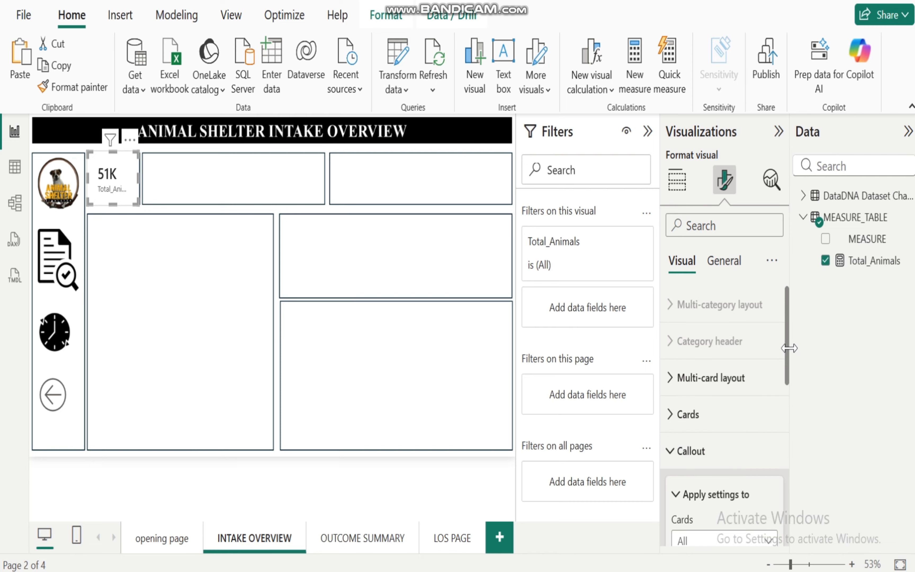
pyautogui.moveTo(786, 299); pyautogui.dragTo(797, 439)
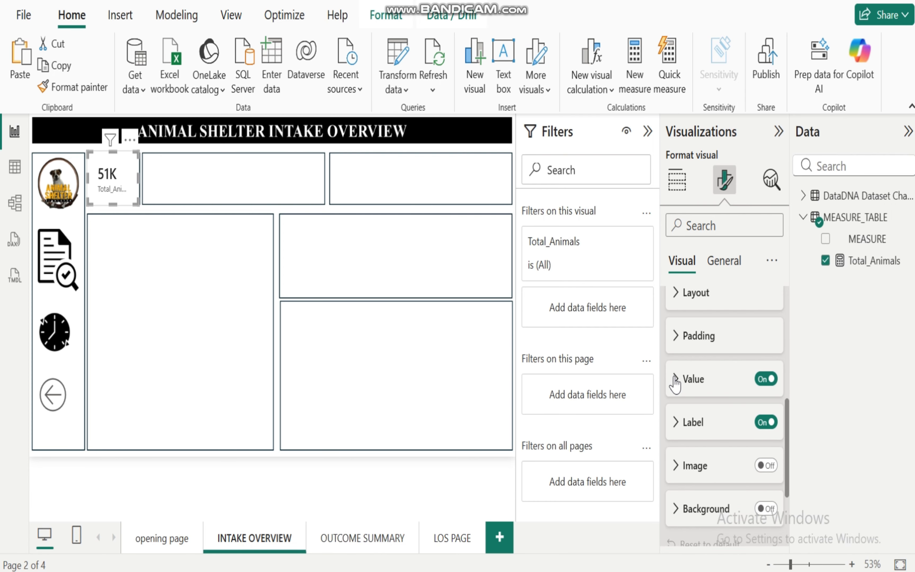
pyautogui.click(675, 379)
pyautogui.moveTo(787, 385); pyautogui.dragTo(787, 422)
pyautogui.click(680, 367)
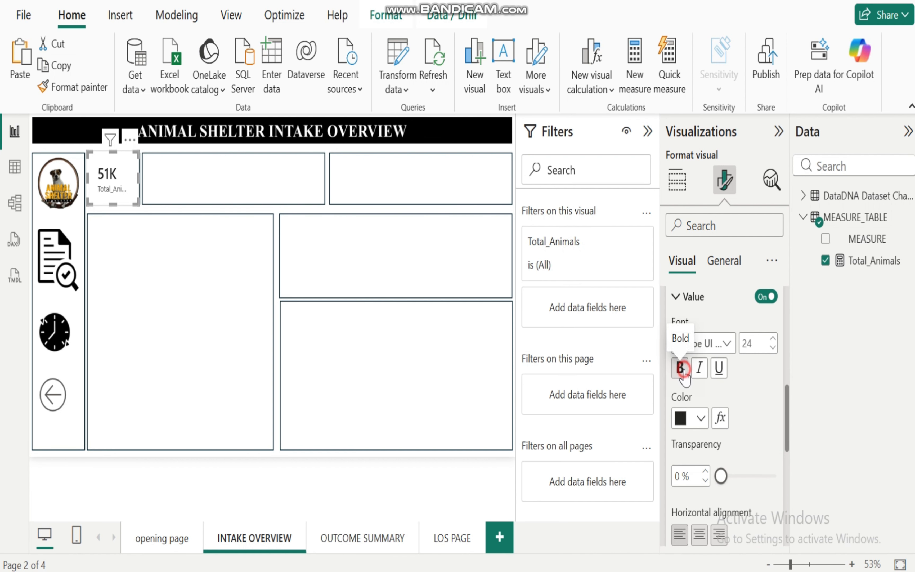
# Step: Set the Total_Animals card's value to font size 19, centre-aligned and black
pyautogui.click(773, 348)
pyautogui.click(773, 348)
pyautogui.click(773, 348)
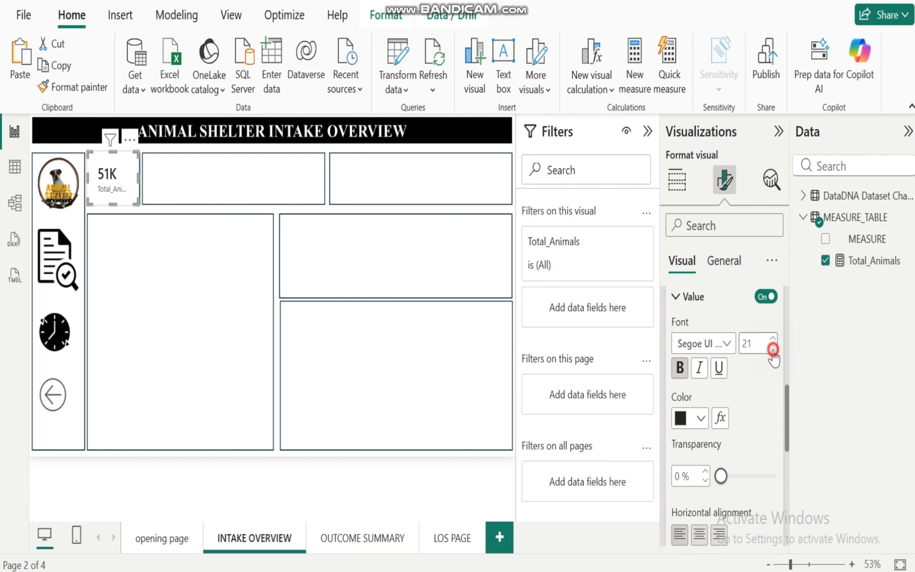
pyautogui.click(773, 348)
pyautogui.click(773, 348)
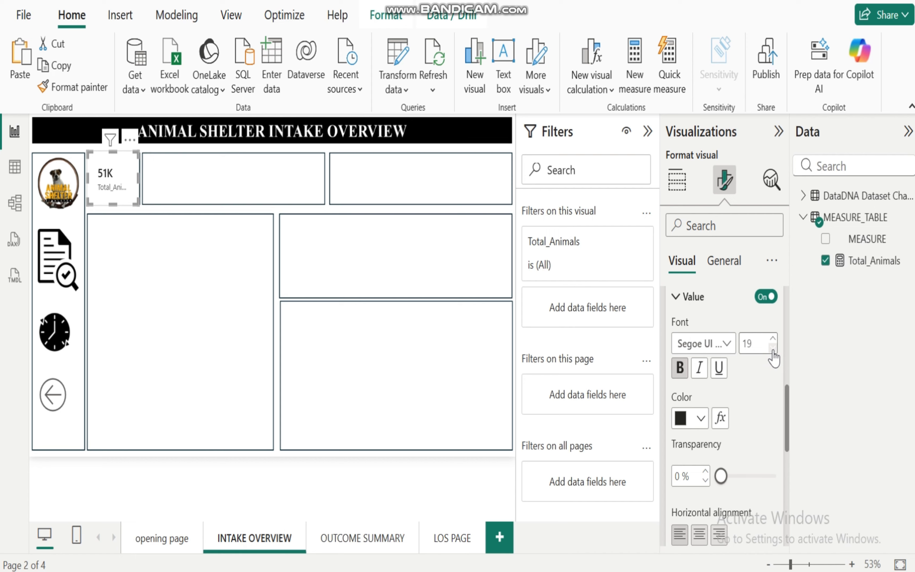
pyautogui.click(699, 533)
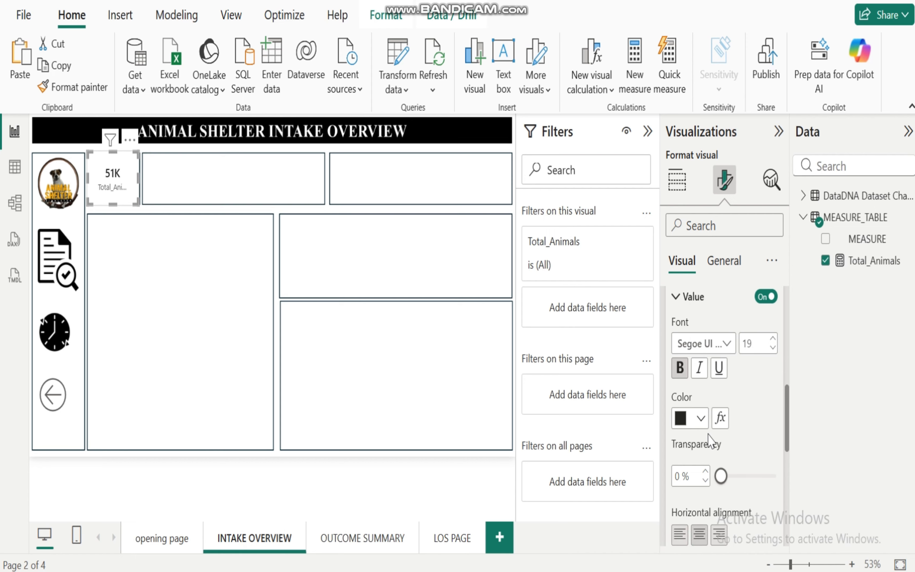
pyautogui.click(700, 418)
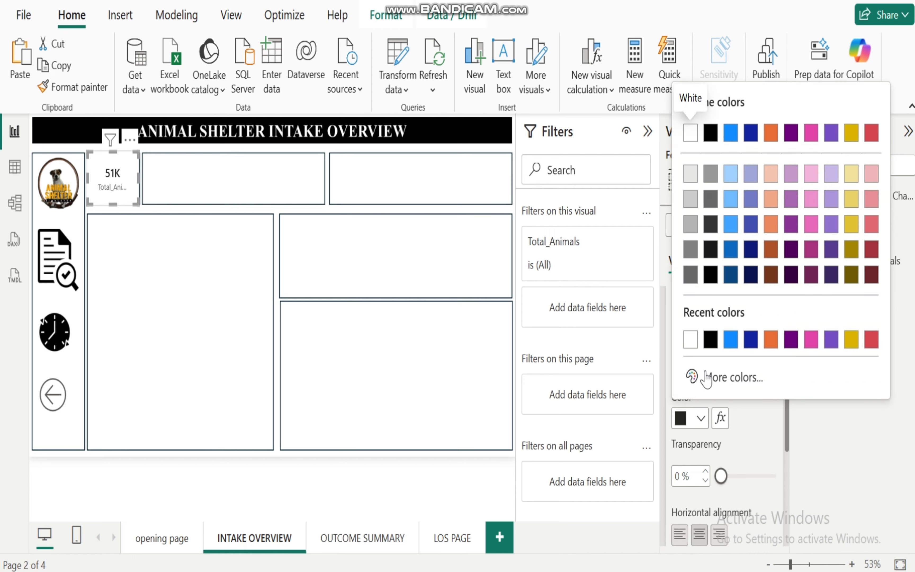
pyautogui.click(711, 341)
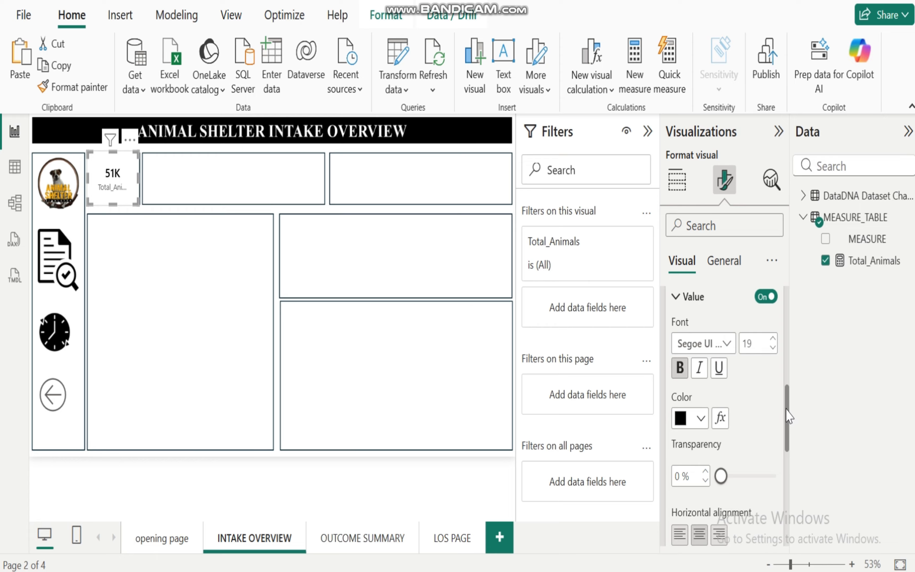
# Step: Format the Total_Animals card's label as bold black text at font size 10
pyautogui.moveTo(785, 407); pyautogui.dragTo(770, 466)
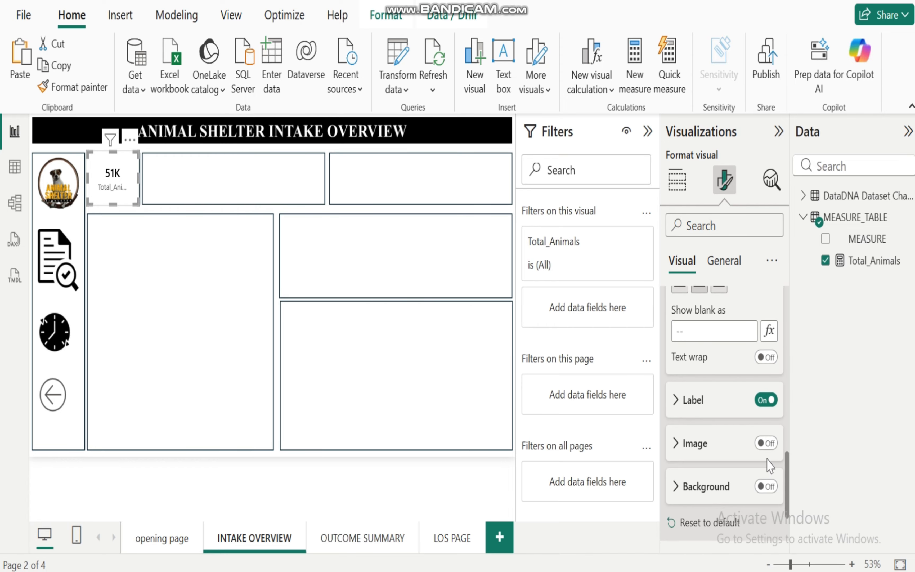
pyautogui.click(676, 400)
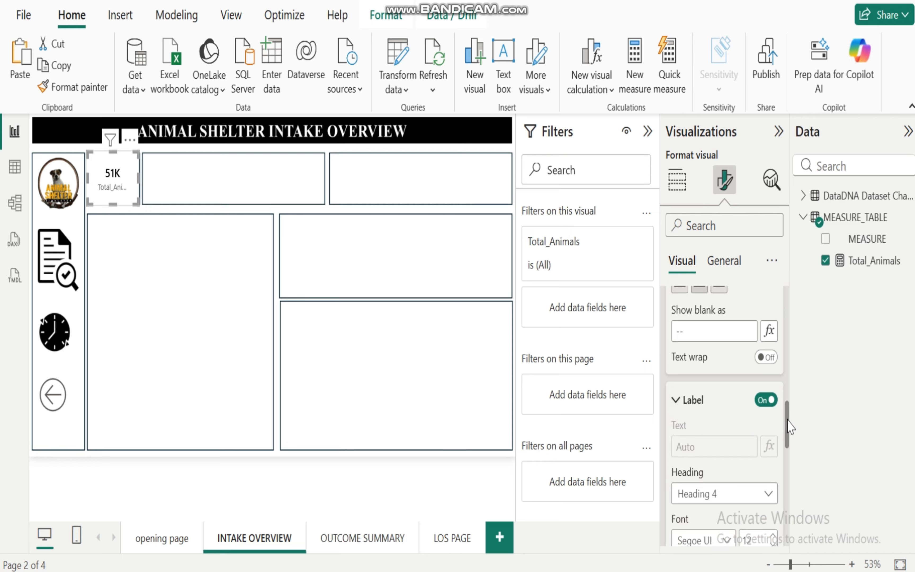
pyautogui.moveTo(787, 416); pyautogui.dragTo(790, 459)
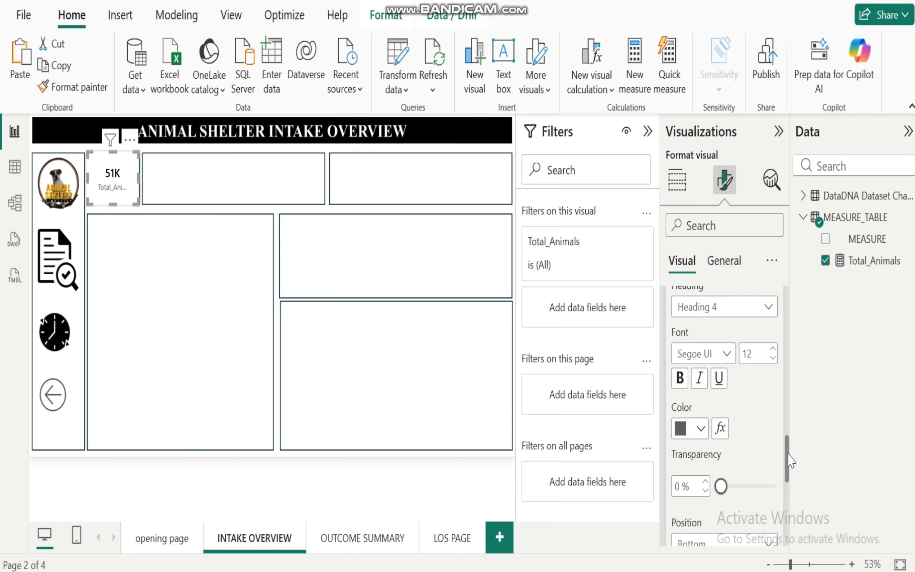
pyautogui.click(772, 357)
pyautogui.click(772, 357)
pyautogui.click(701, 429)
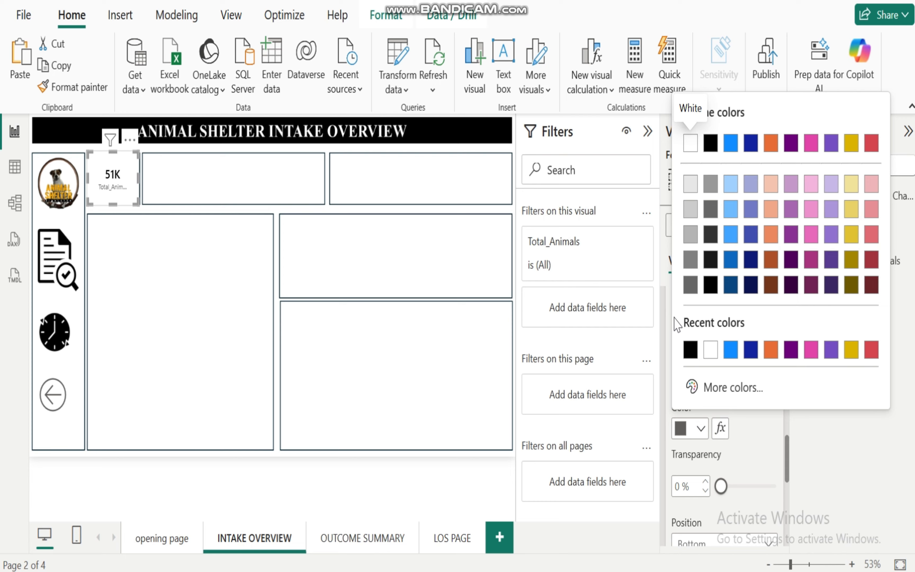
pyautogui.click(690, 351)
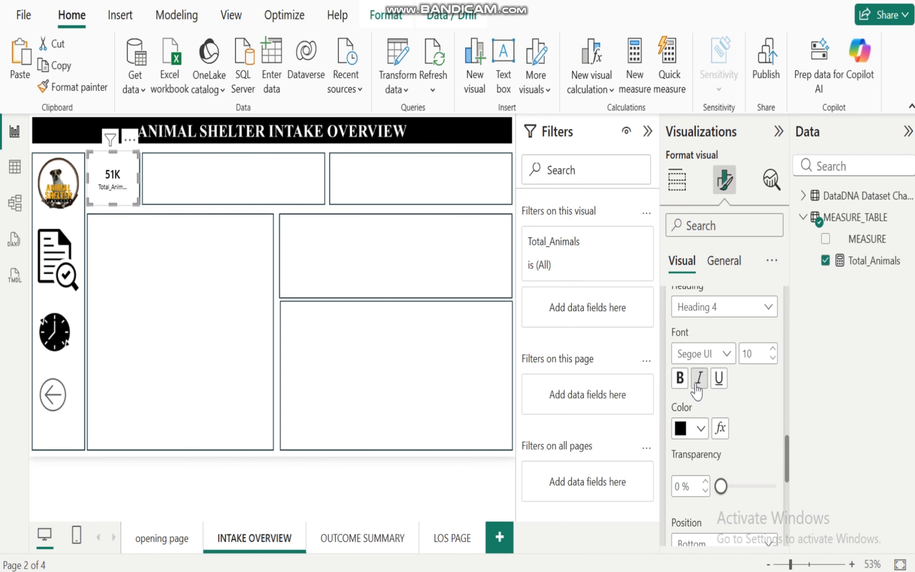
pyautogui.click(680, 383)
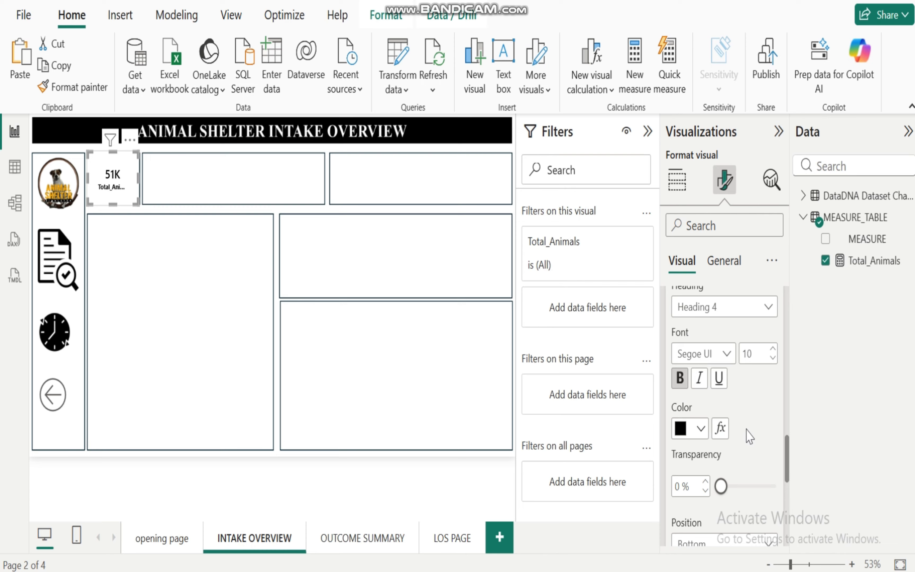
# Step: Widen the Total_Animals card so its label fits in full, and turn off the card's background
pyautogui.scroll(-3, 779, 471)
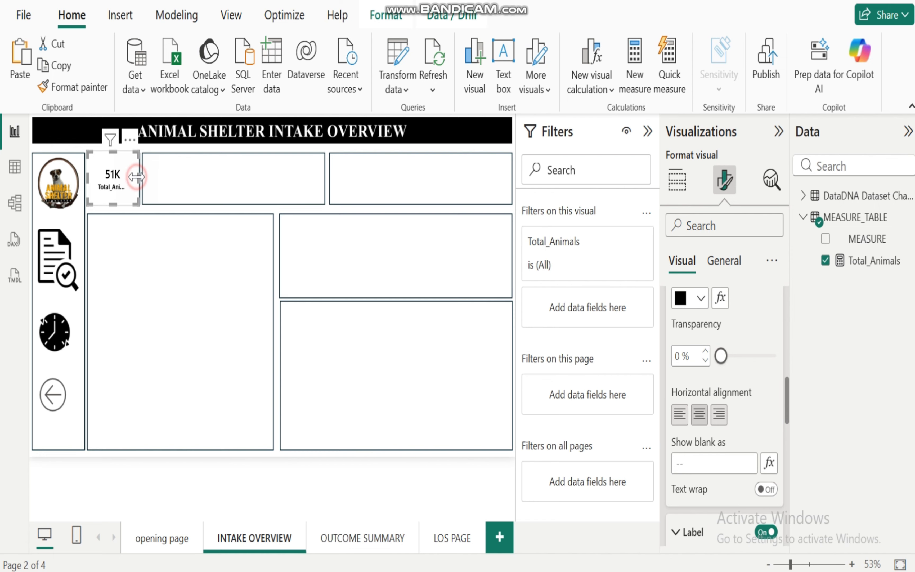
pyautogui.moveTo(136, 176); pyautogui.dragTo(114, 180)
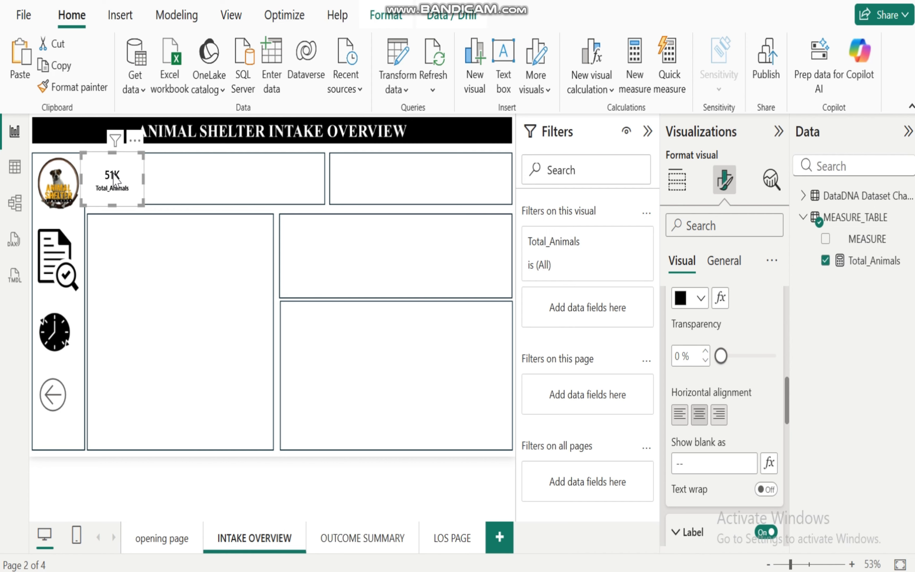
pyautogui.click(723, 264)
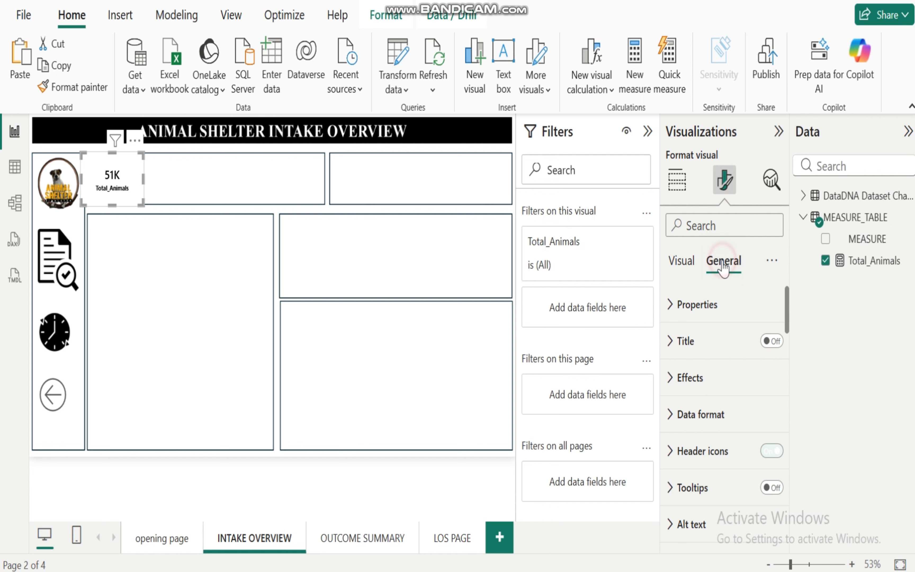
pyautogui.click(675, 378)
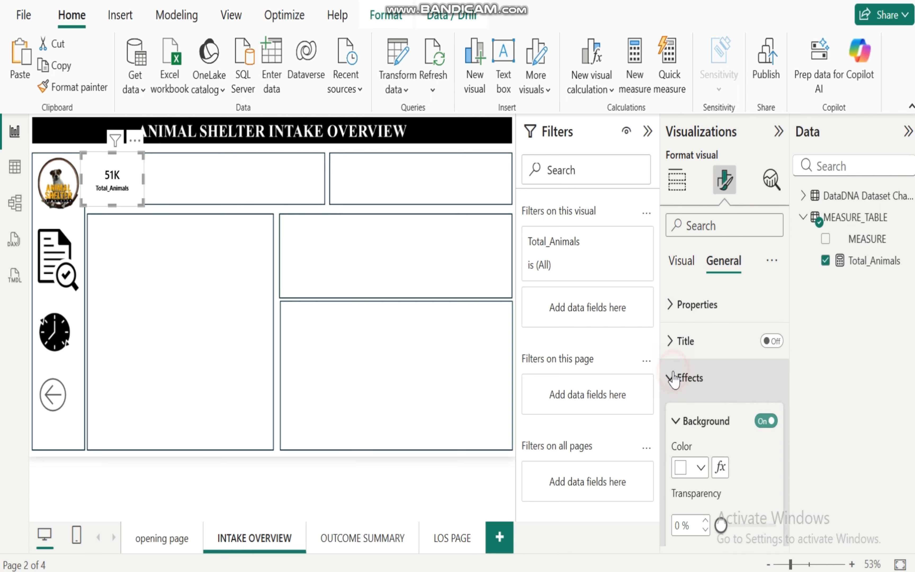
pyautogui.click(768, 427)
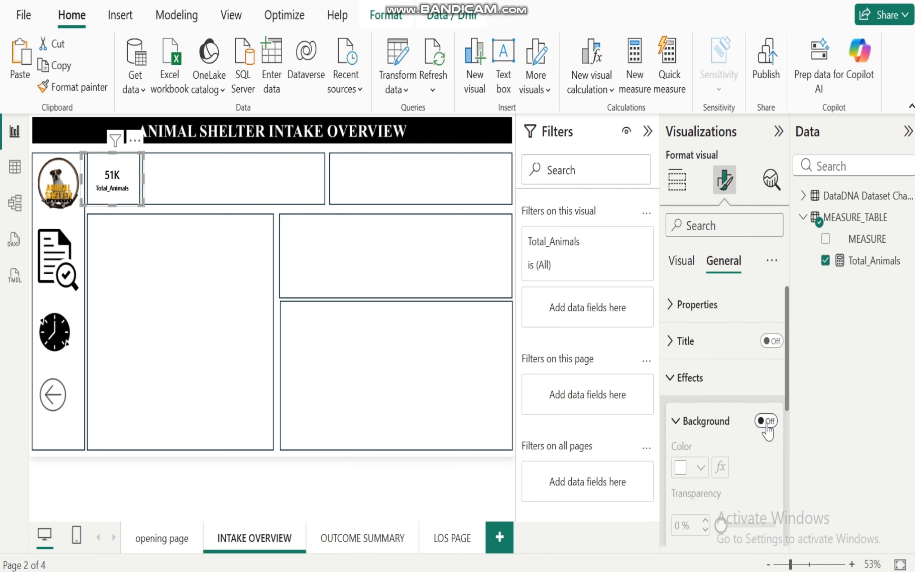
pyautogui.click(221, 346)
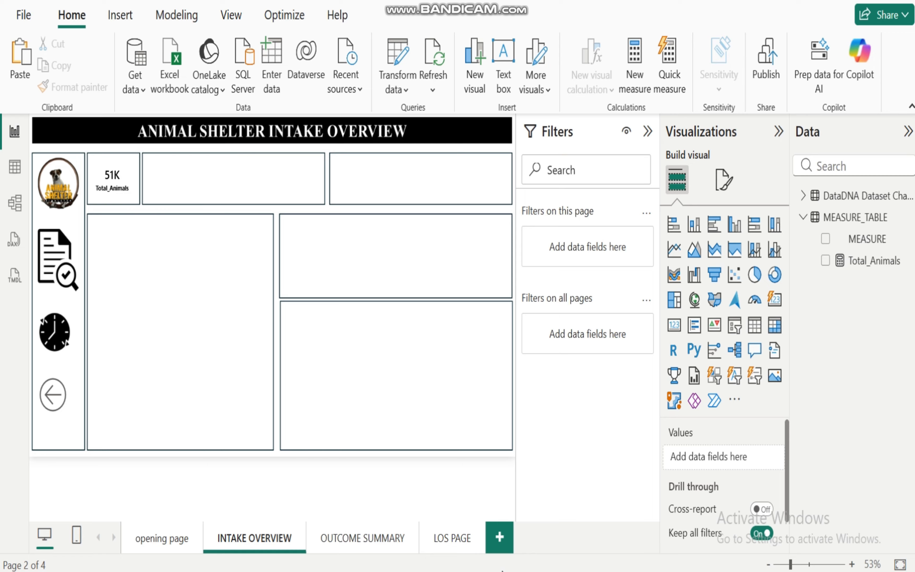
# Step: Switch to the business case presentation in PowerPoint, read the intake dashboard questions, and return to the untitled Power BI report
pyautogui.moveTo(521, 571)
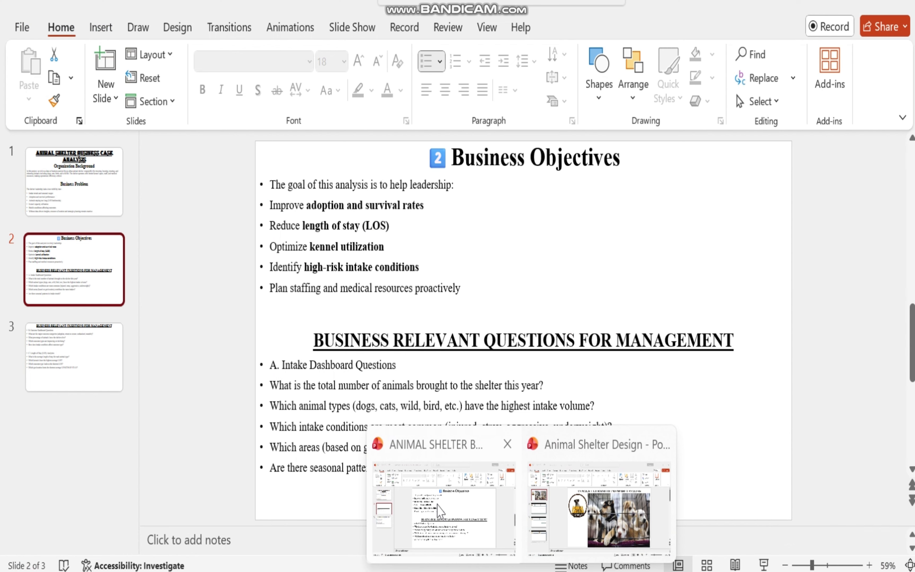
pyautogui.click(439, 509)
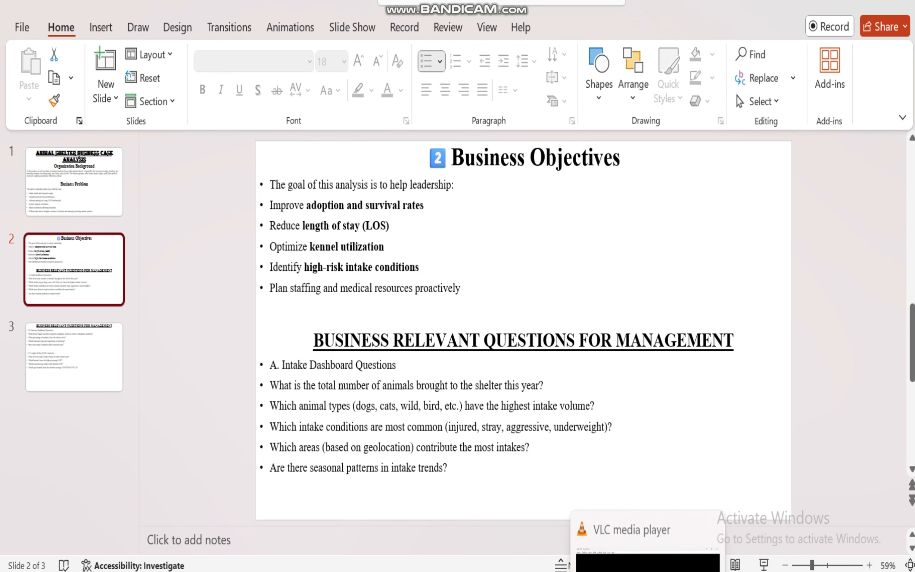
pyautogui.moveTo(585, 567)
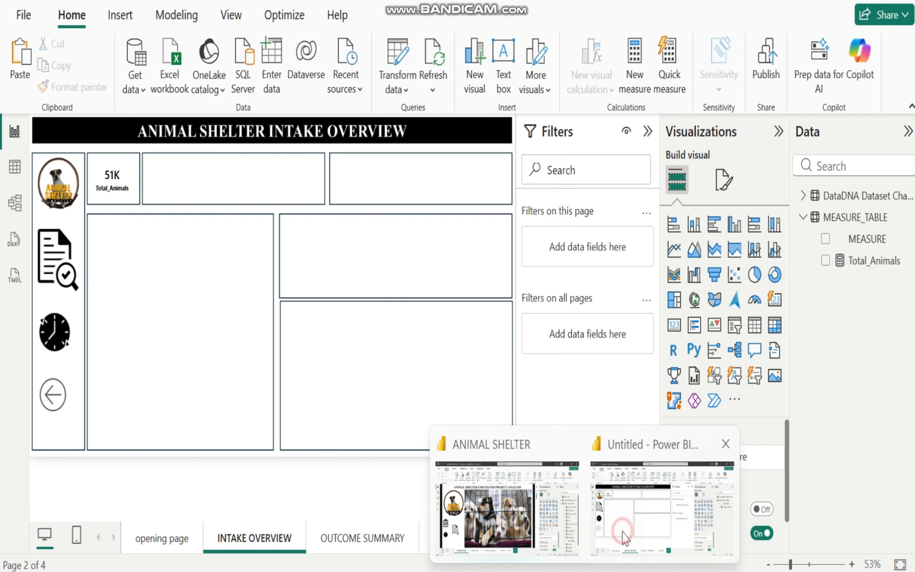
pyautogui.click(609, 524)
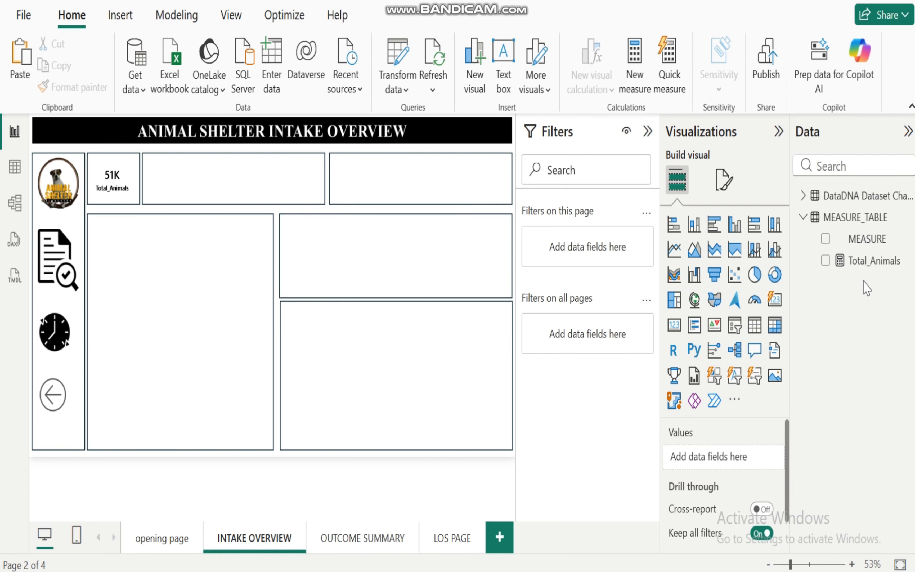
# Step: Inspect the distinct Animal Type values in the DataDNA Dataset Challenge table
pyautogui.click(9, 172)
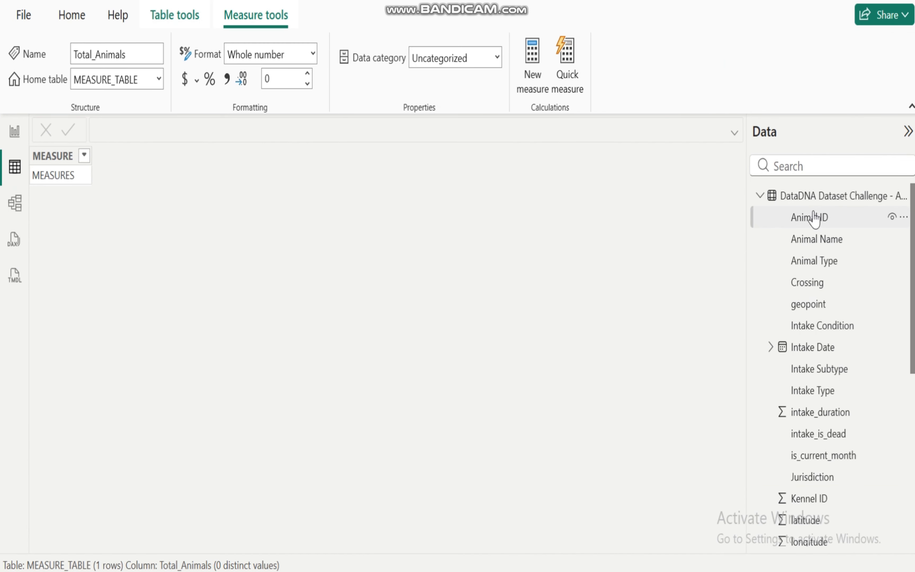
pyautogui.click(813, 197)
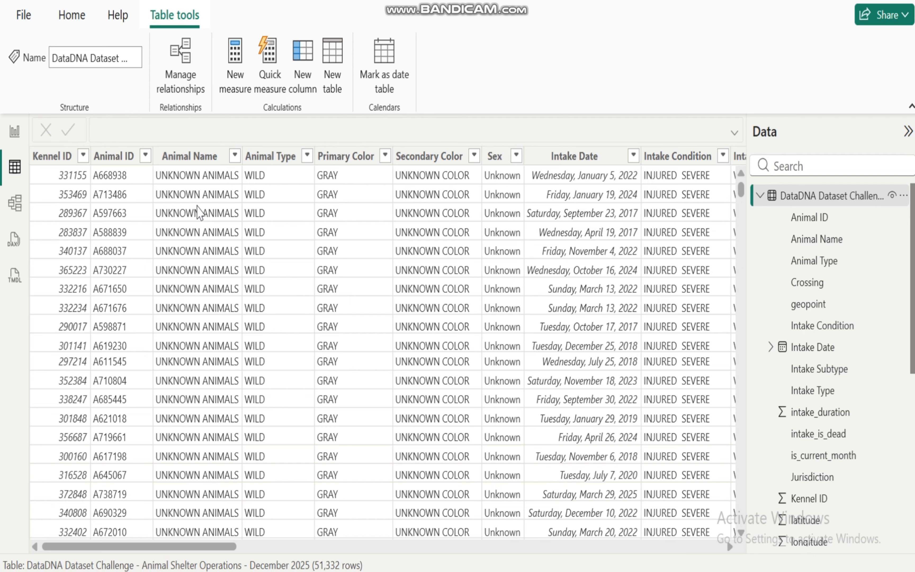
pyautogui.click(307, 155)
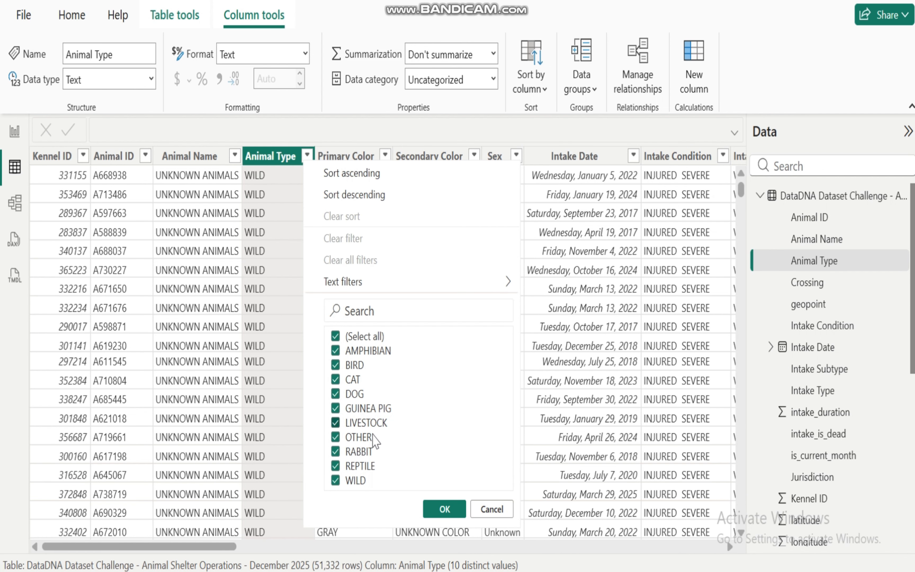
pyautogui.click(446, 510)
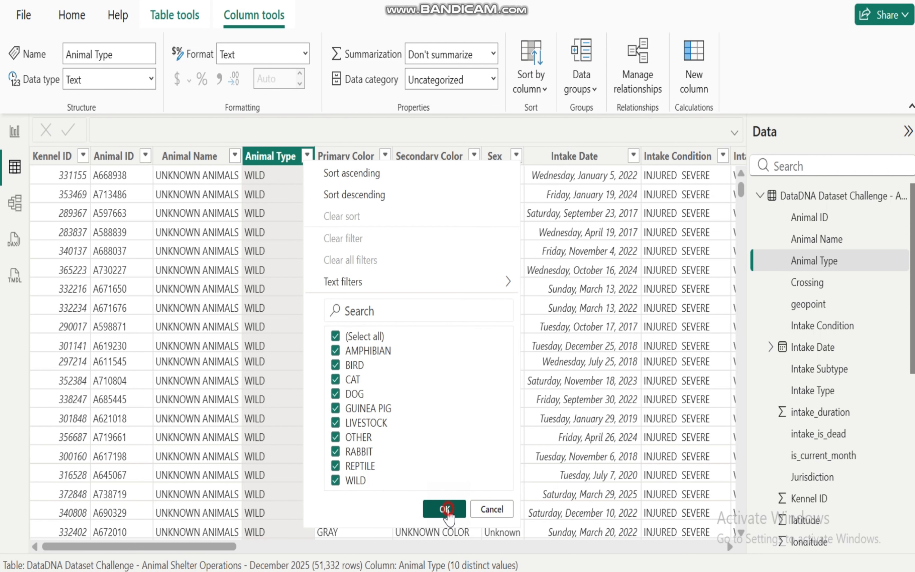
# Step: Return to the report and create a new measure named AMPHIBIAN in MEASURE_TABLE
pyautogui.click(14, 131)
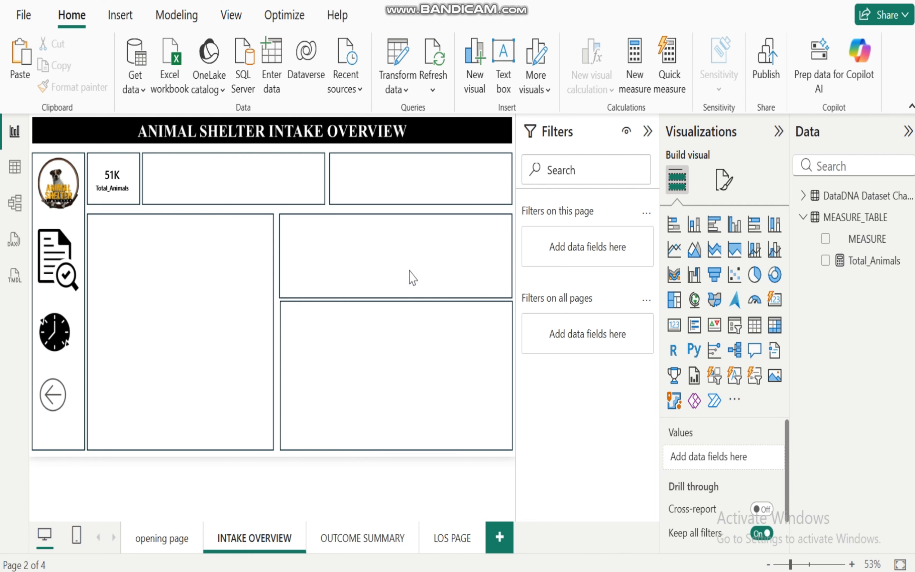
pyautogui.click(867, 236)
pyautogui.rightClick(867, 237)
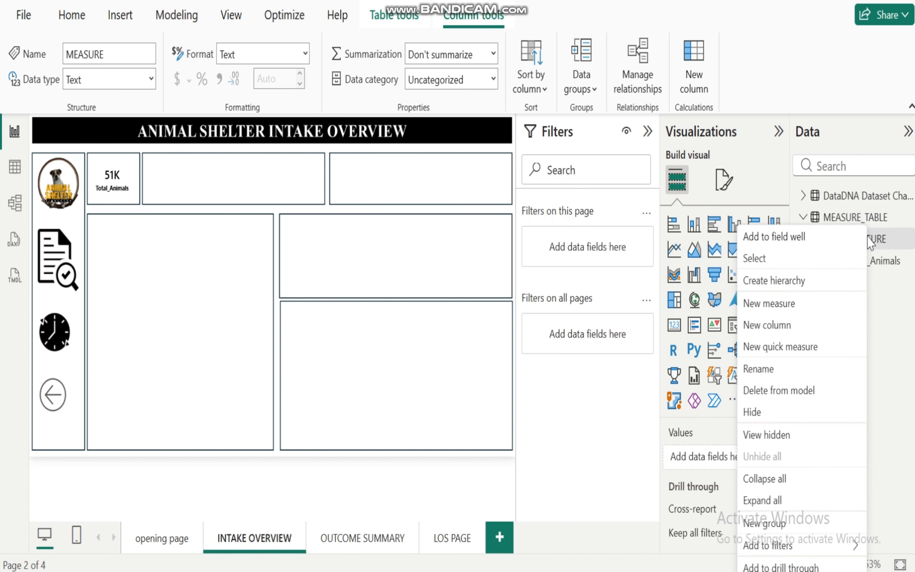
pyautogui.click(764, 313)
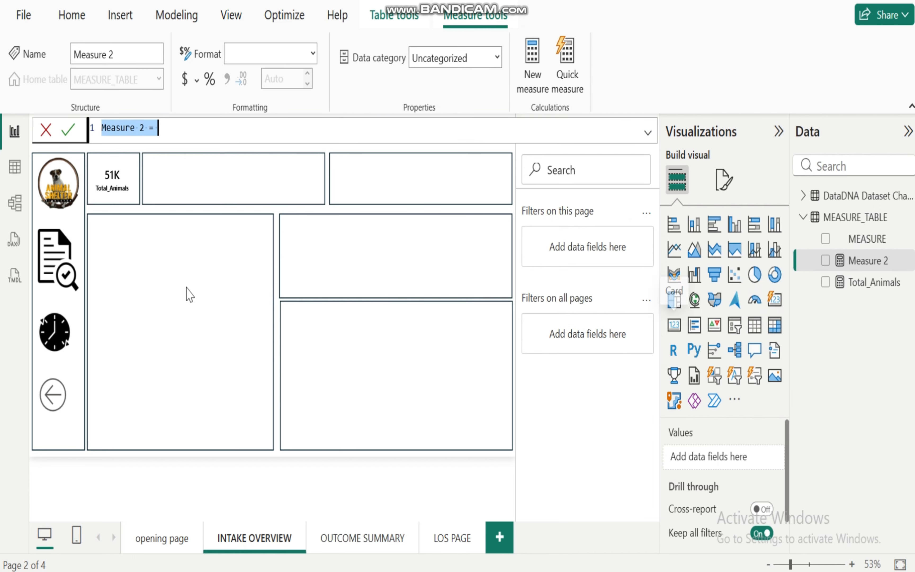
pyautogui.click(145, 129)
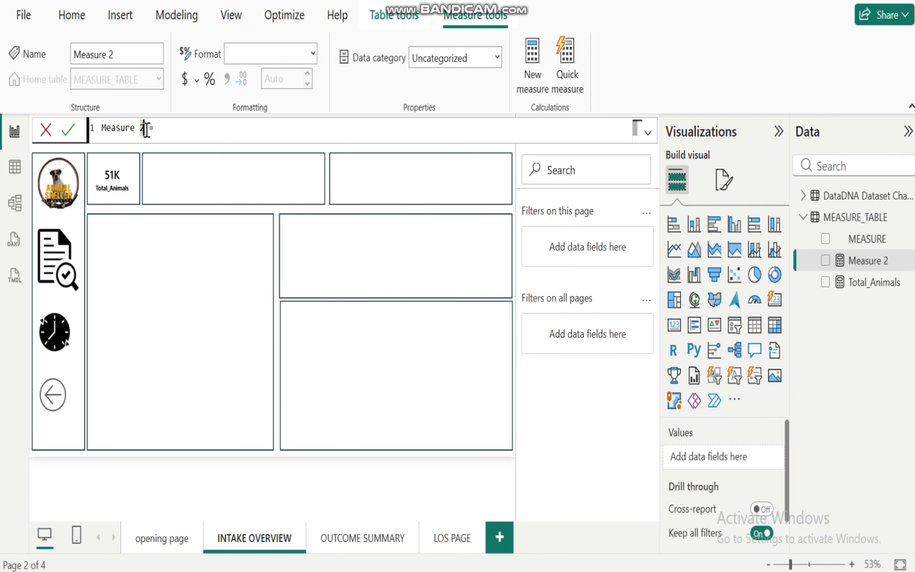
pyautogui.press('BackSpace')
pyautogui.press('BackSpace')
pyautogui.press('BackSpace')
pyautogui.press('BackSpace')
pyautogui.press('BackSpace')
pyautogui.press('BackSpace')
pyautogui.press('BackSpace')
pyautogui.press('BackSpace')
pyautogui.press('BackSpace')
pyautogui.write('AMPHIBIAN')
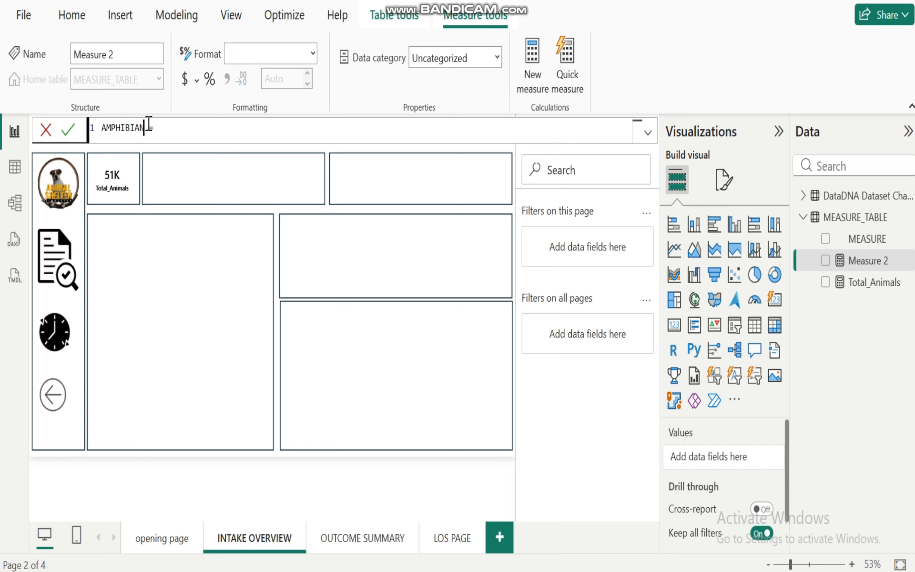
# Step: Begin the AMPHIBIAN formula with CALCULATE of [Total_Animals] and a FILTER over the 'DataDNA Dataset Challenge - Animal Shelter Operations - December 2025' table
pyautogui.click(176, 129)
pyautogui.write('CALCU')
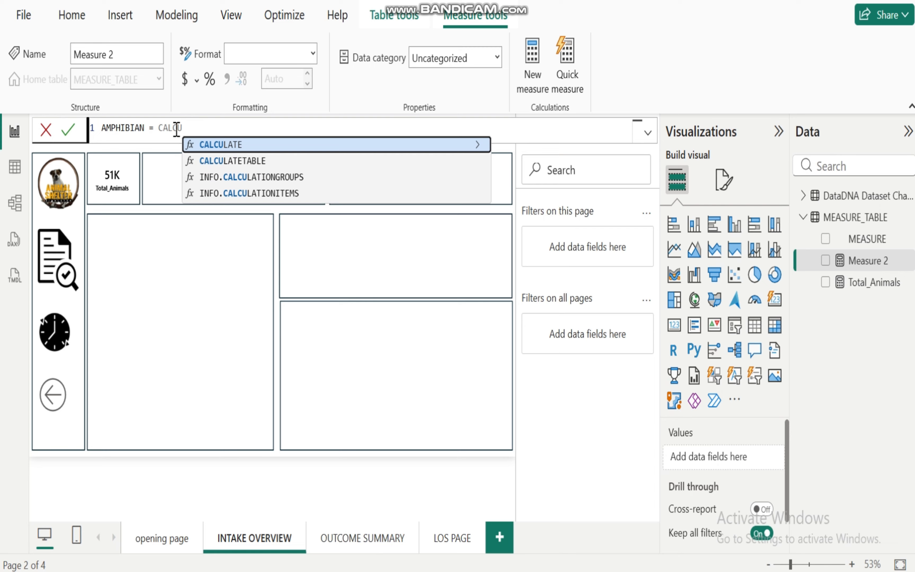
pyautogui.click(241, 146)
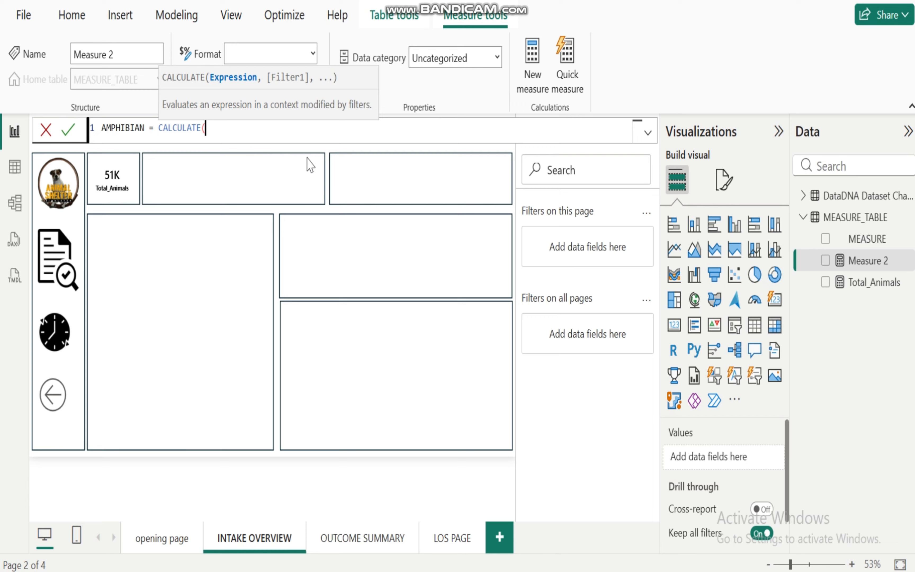
pyautogui.write('TOTAL')
pyautogui.click(294, 141)
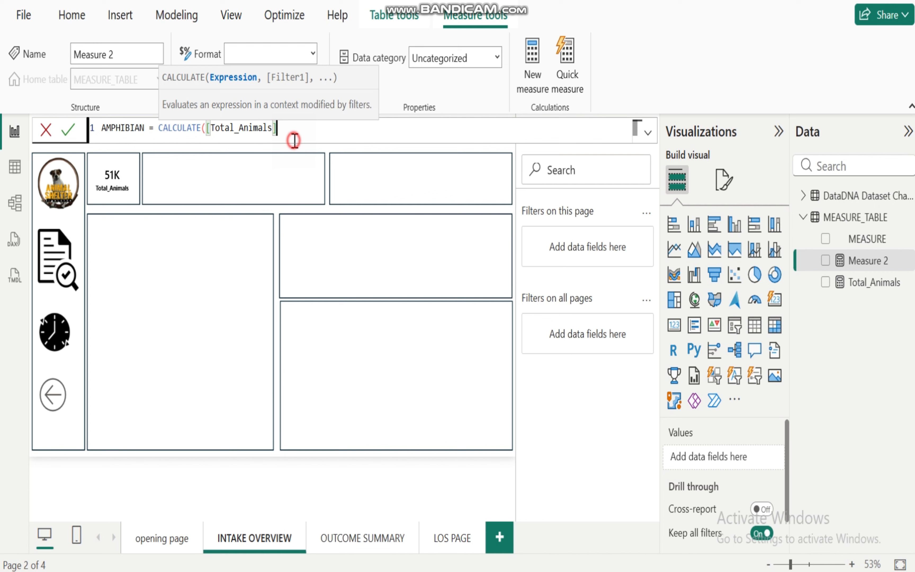
pyautogui.write(',FILTE')
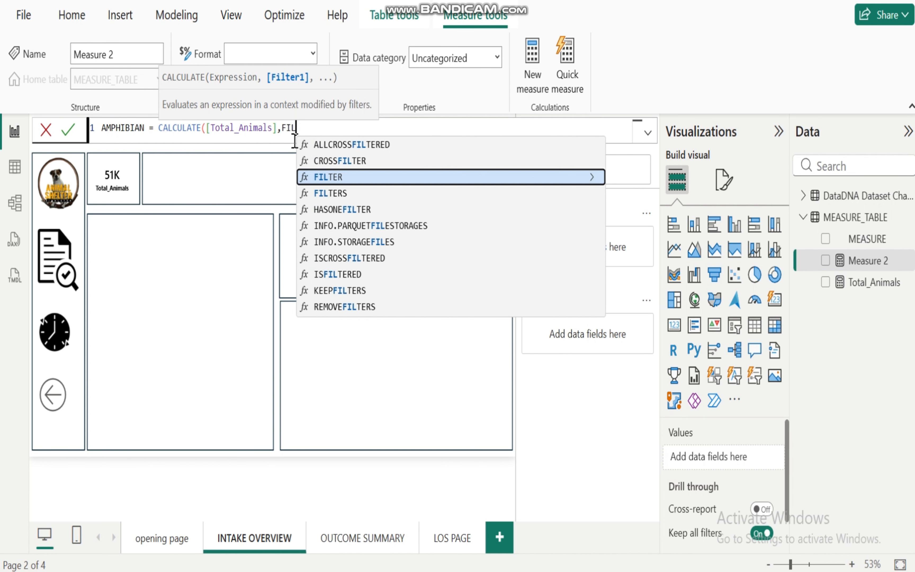
pyautogui.click(362, 177)
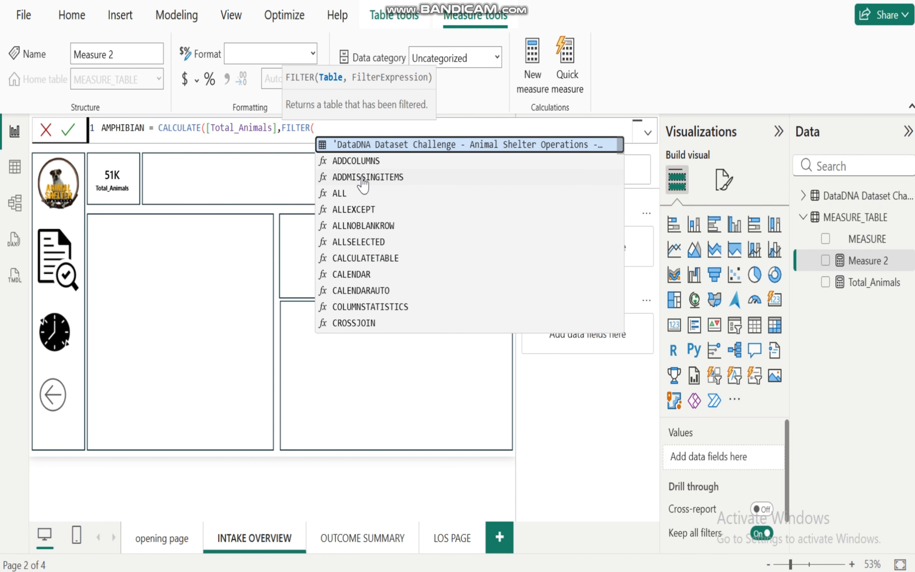
pyautogui.click(432, 144)
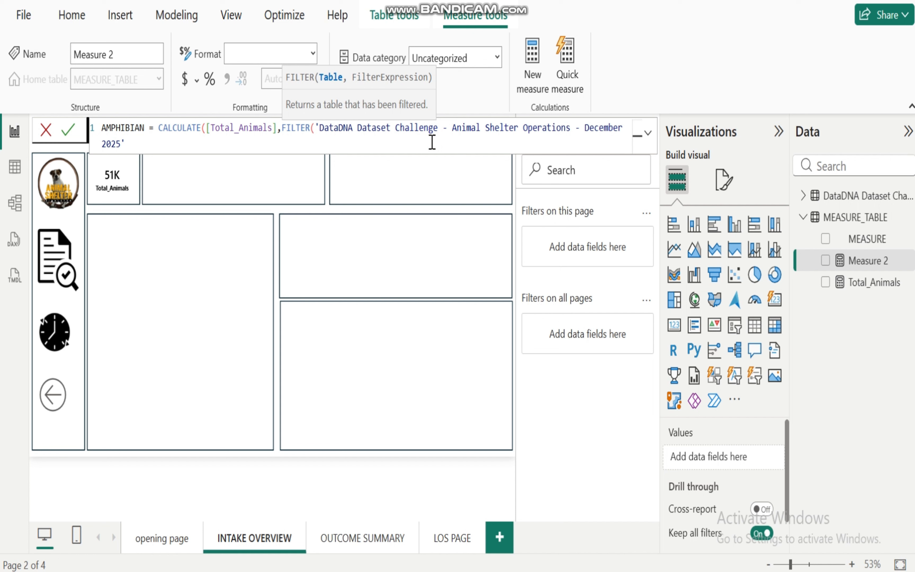
pyautogui.write(',')
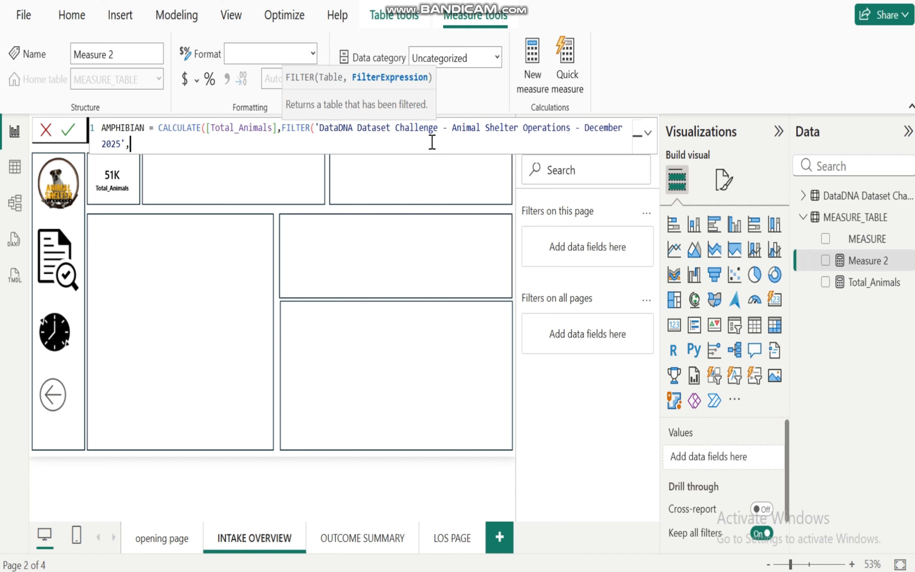
# Step: Complete the AMPHIBIAN measure with the filter condition [Animal Type] = "AMPHIBIAN" and copy its entire formula
pyautogui.write('Animla')
pyautogui.press('BackSpace')
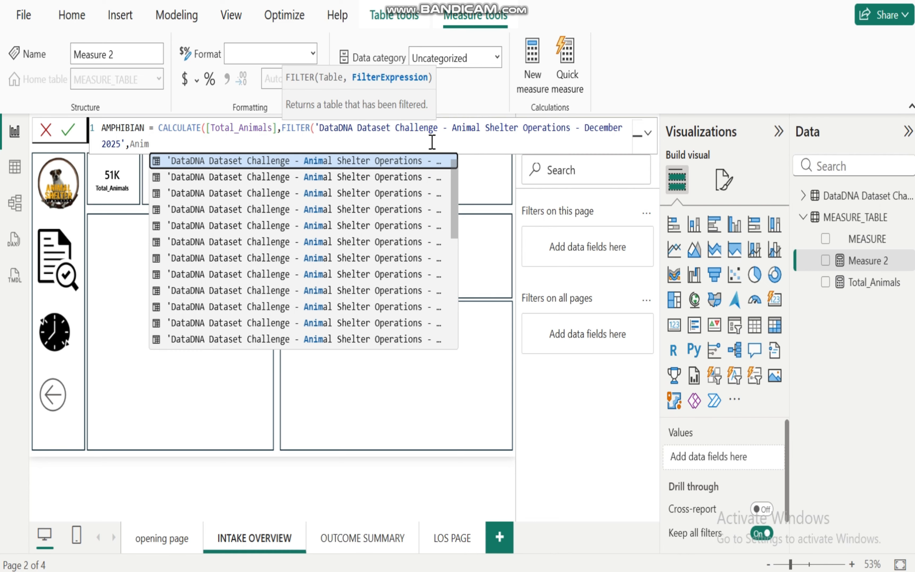
pyautogui.write('al Ty')
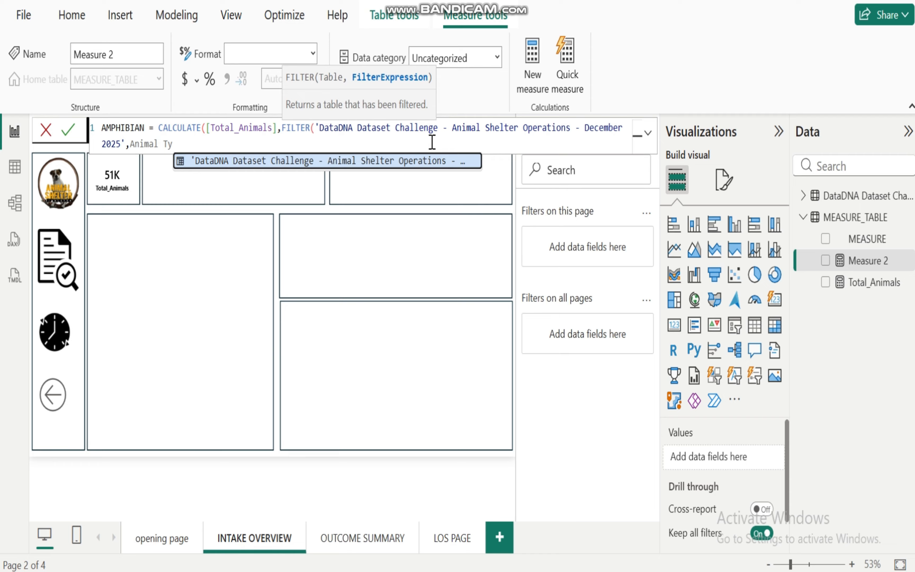
pyautogui.click(400, 172)
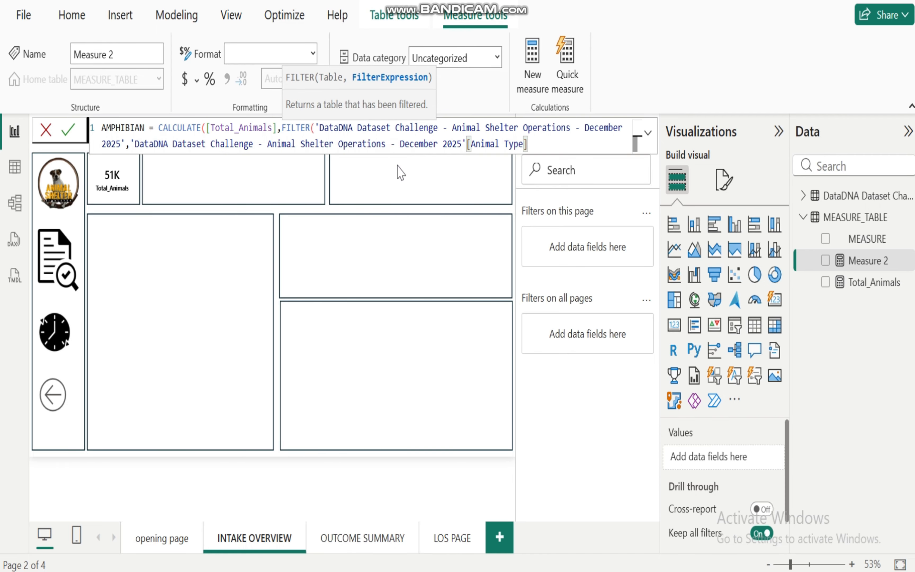
pyautogui.write('= "AMPHIBIAN')
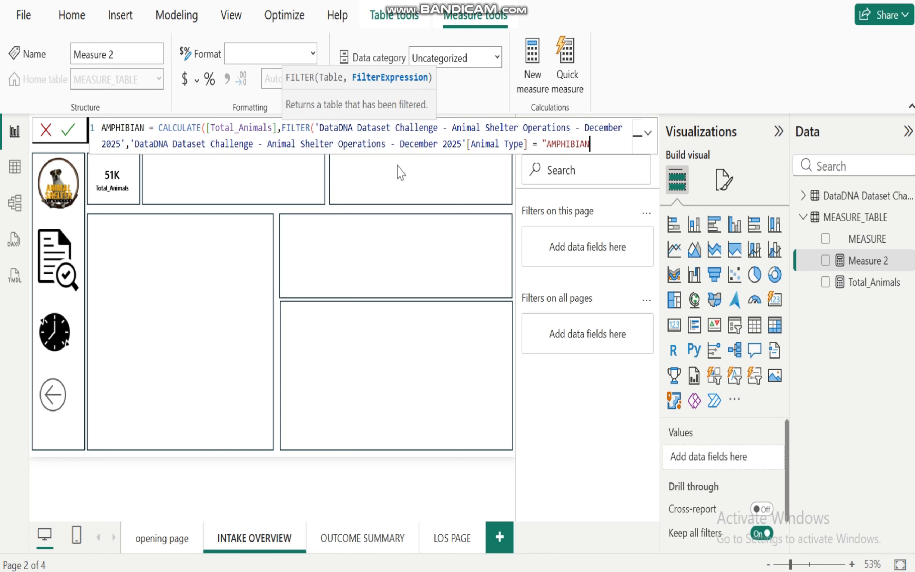
pyautogui.write('")')
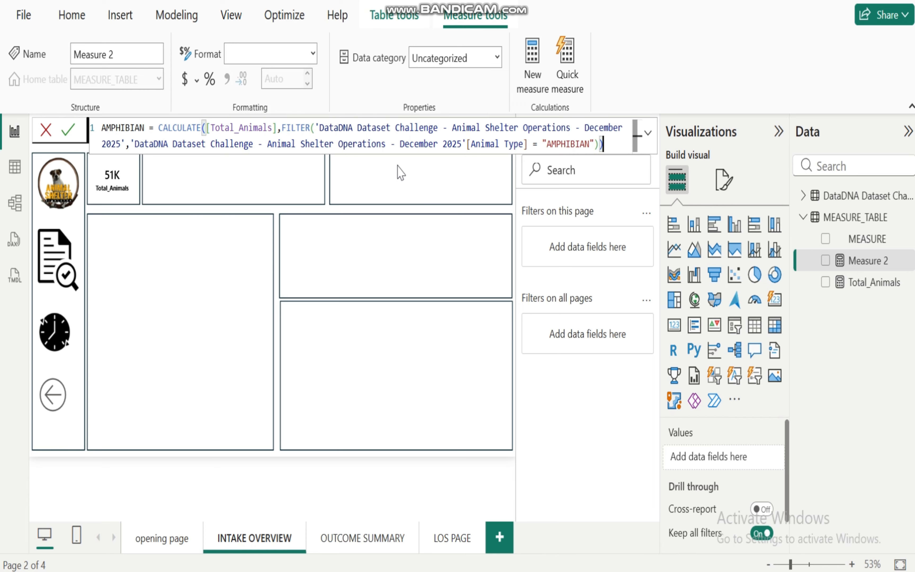
pyautogui.write(')')
pyautogui.press('Return')
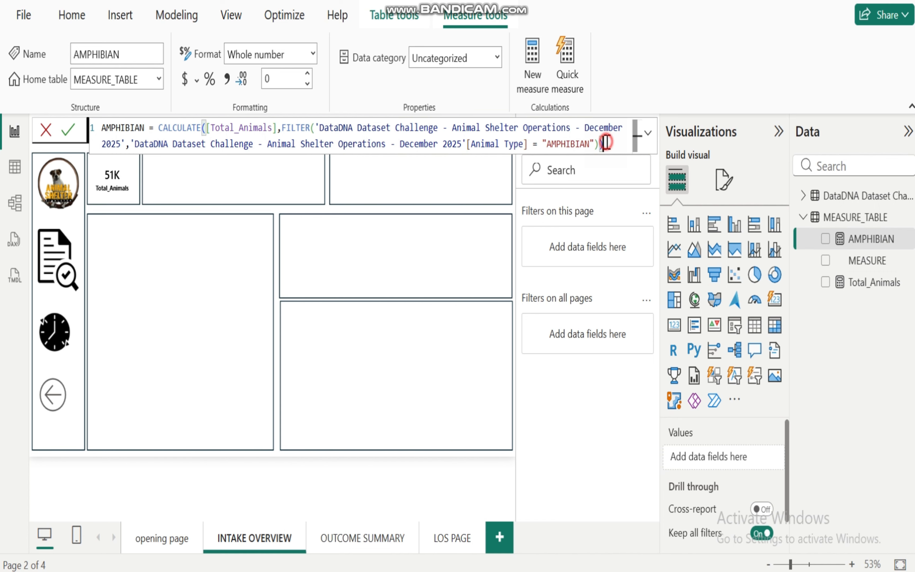
pyautogui.moveTo(607, 142); pyautogui.dragTo(99, 138)
pyautogui.hotkey('ctrl', 'c')
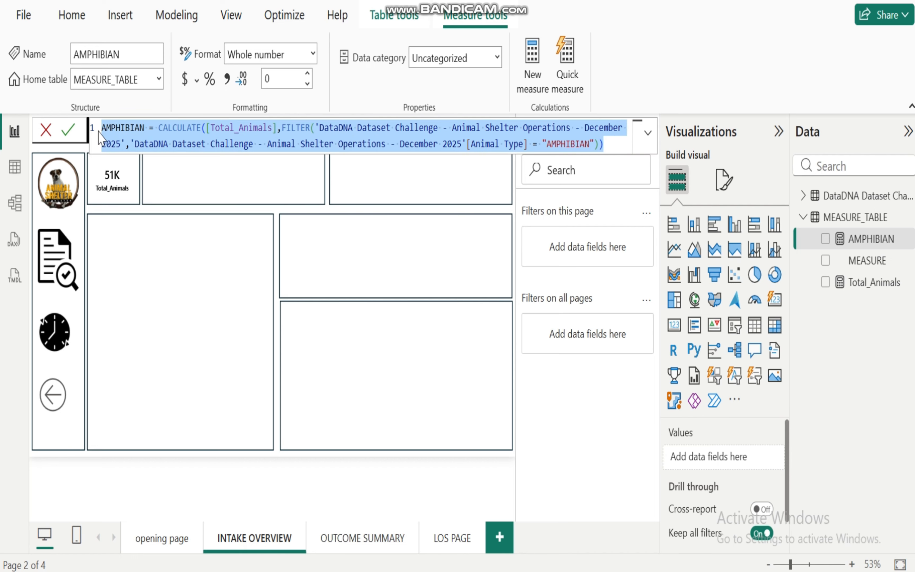
# Step: Try the AMPHIBIAN measure as a card on the report page and remove the test visual
pyautogui.click(491, 333)
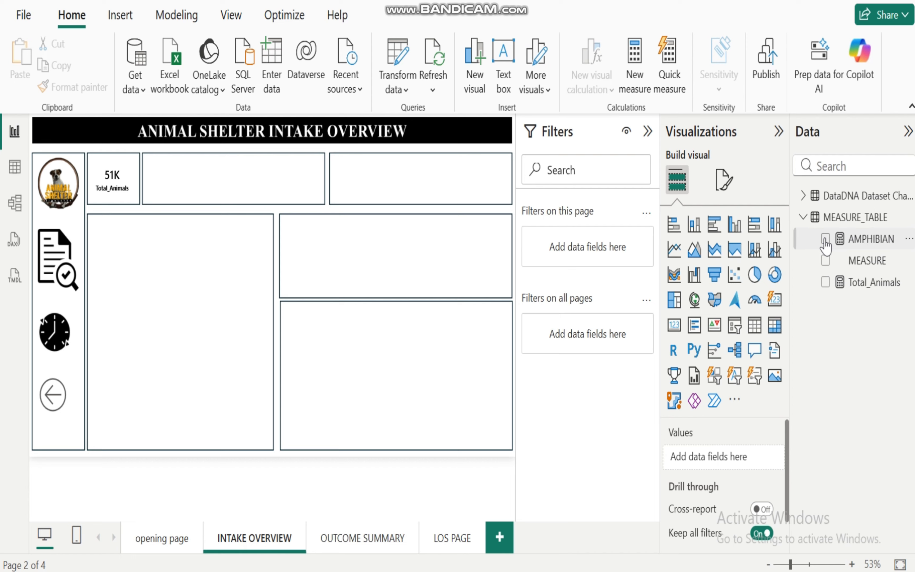
pyautogui.click(825, 241)
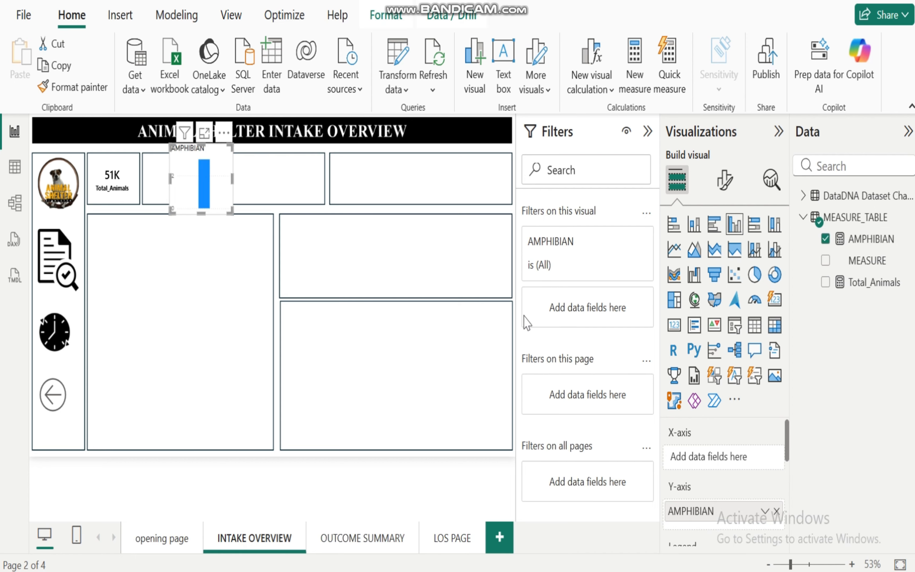
pyautogui.click(775, 300)
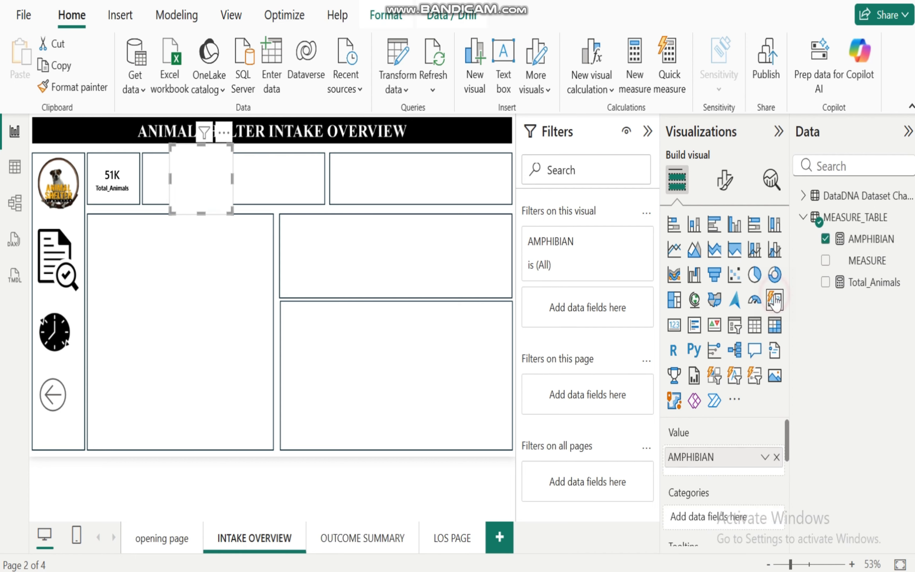
pyautogui.click(223, 133)
pyautogui.click(292, 197)
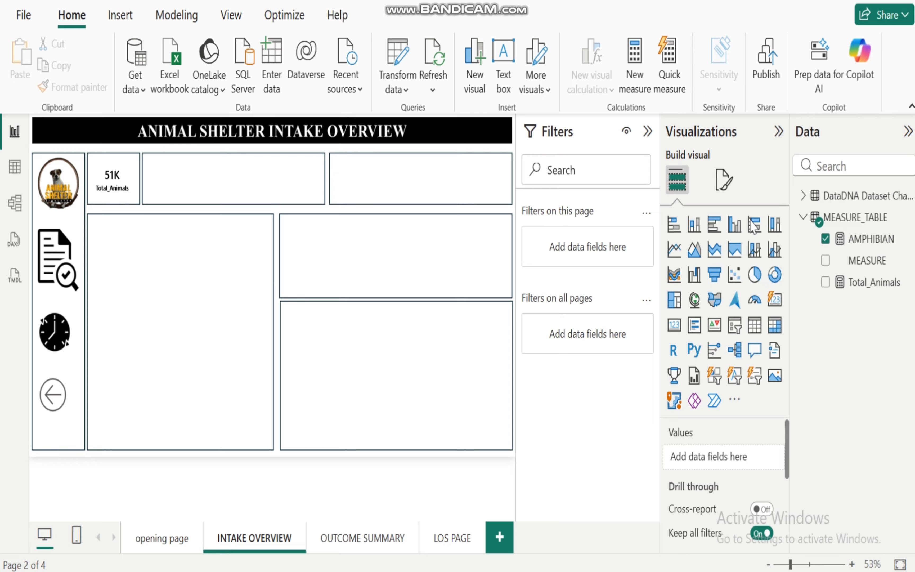
# Step: Create another measure in MEASURE_TABLE from the copied AMPHIBIAN formula and name it WILD
pyautogui.click(859, 267)
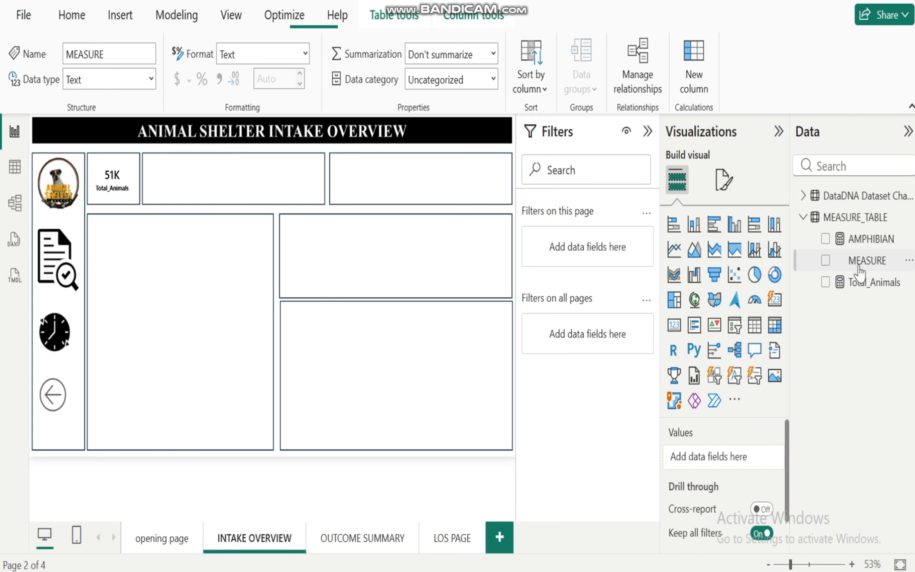
pyautogui.rightClick(859, 265)
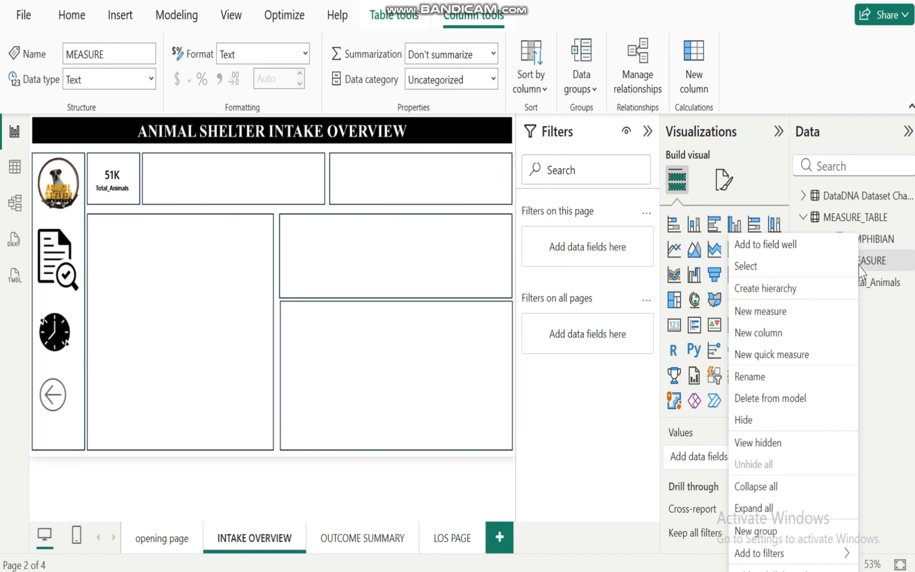
pyautogui.click(769, 314)
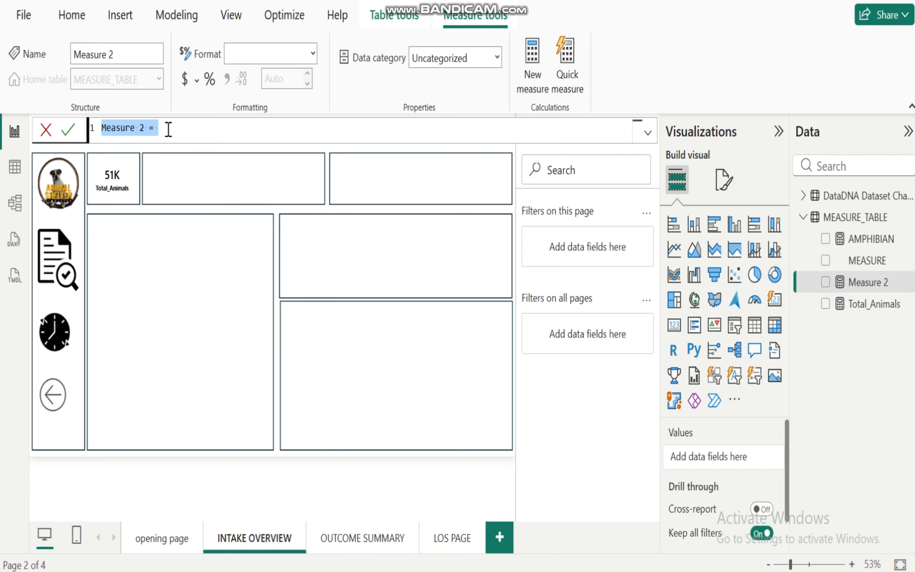
pyautogui.hotkey('ctrl', 'v')
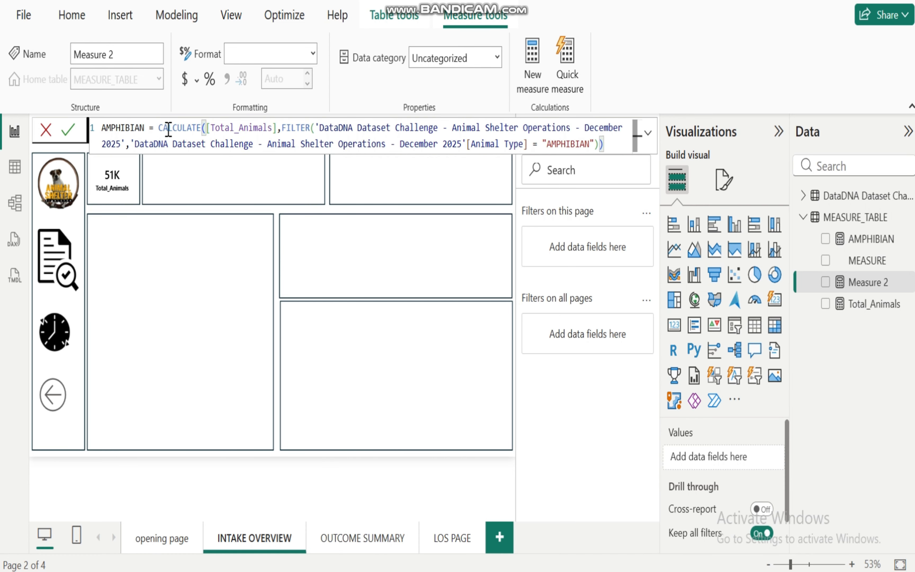
pyautogui.click(143, 128)
pyautogui.press('BackSpace')
pyautogui.press('BackSpace')
pyautogui.press('BackSpace')
pyautogui.press('BackSpace')
pyautogui.press('BackSpace')
pyautogui.press('BackSpace')
pyautogui.press('BackSpace')
pyautogui.press('BackSpace')
pyautogui.press('BackSpace')
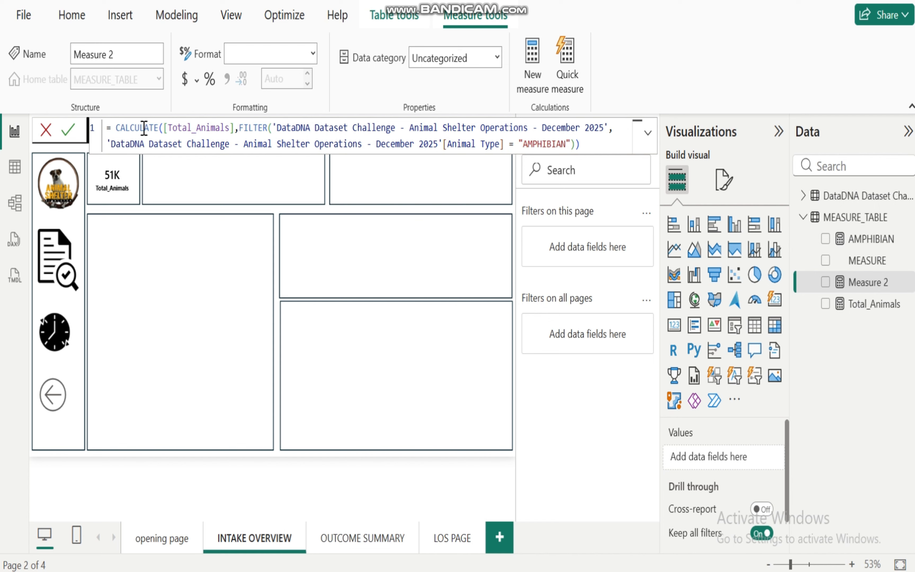
pyautogui.write('WILD')
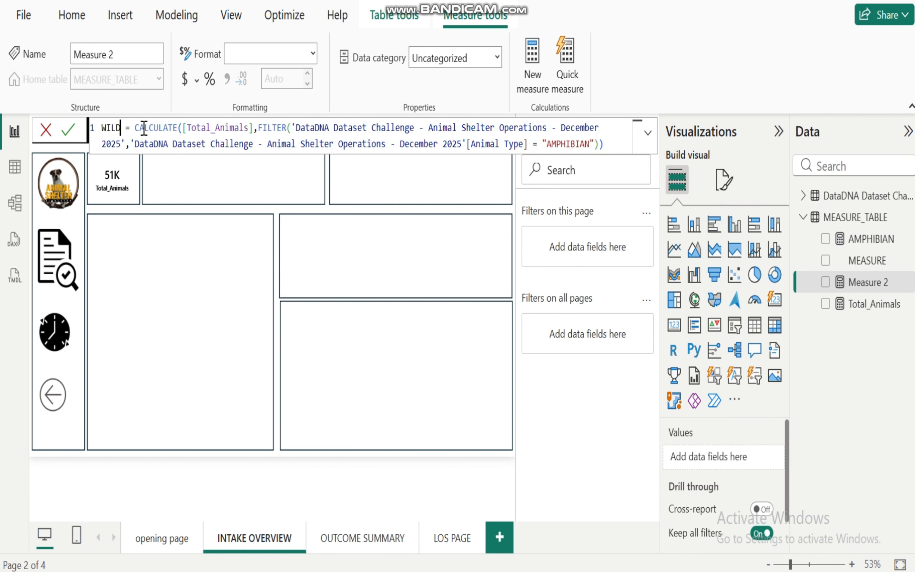
# Step: Set the Animal Type condition in the WILD measure's formula to "WILD" and commit the measure
pyautogui.click(593, 145)
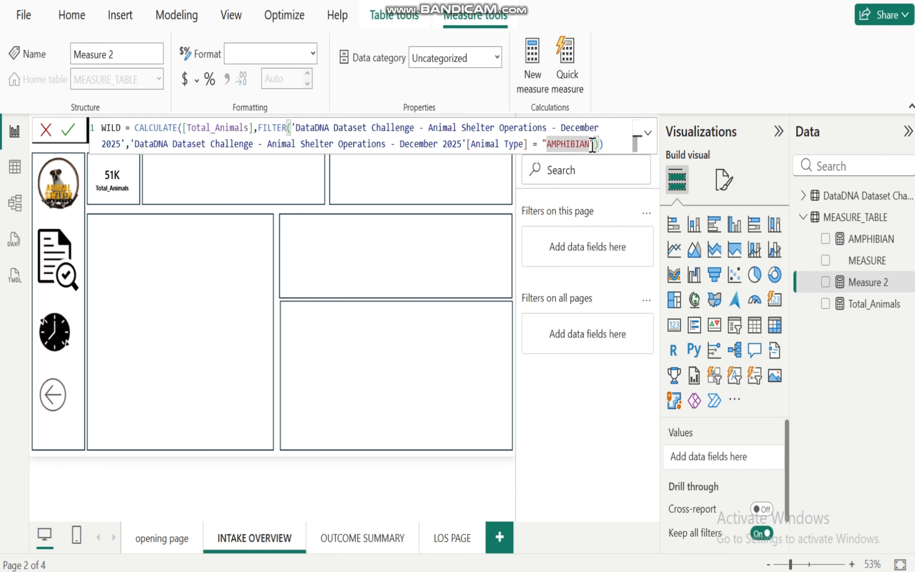
pyautogui.press('BackSpace')
pyautogui.press('BackSpace')
pyautogui.press('BackSpace')
pyautogui.press('BackSpace')
pyautogui.press('BackSpace')
pyautogui.press('BackSpace')
pyautogui.press('BackSpace')
pyautogui.press('BackSpace')
pyautogui.press('BackSpace')
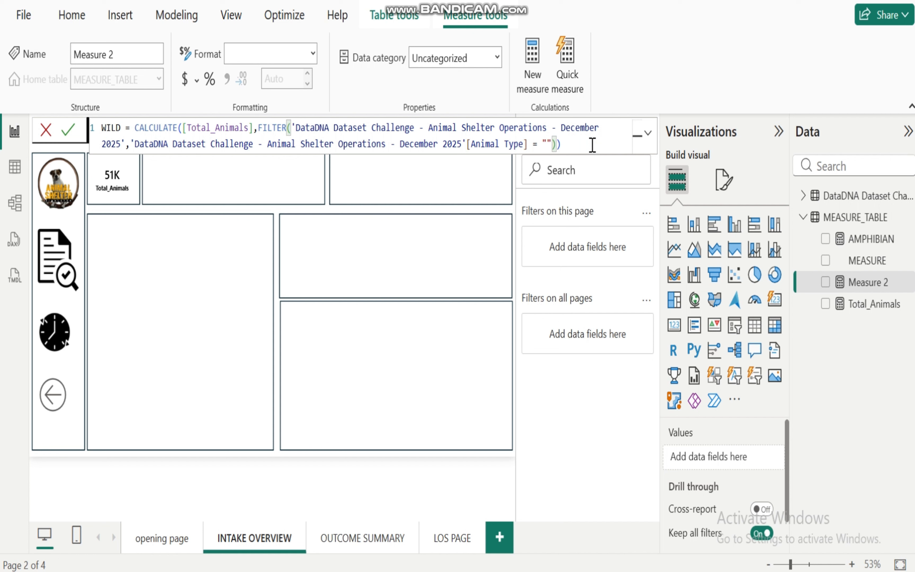
pyautogui.write('WILD')
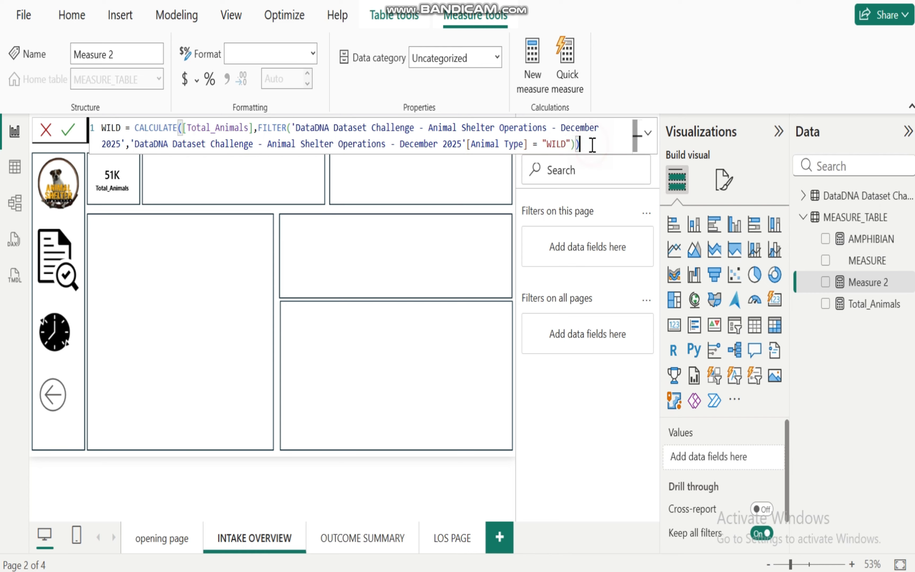
pyautogui.press('Return')
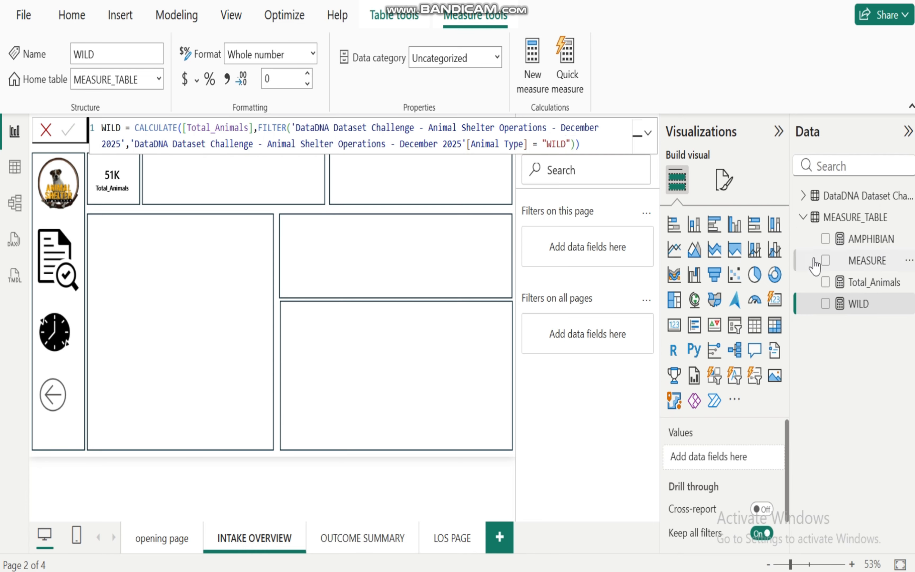
# Step: Create another measure in MEASURE_TABLE from the copied AMPHIBIAN formula and name it BIRD
pyautogui.rightClick(865, 262)
pyautogui.click(775, 307)
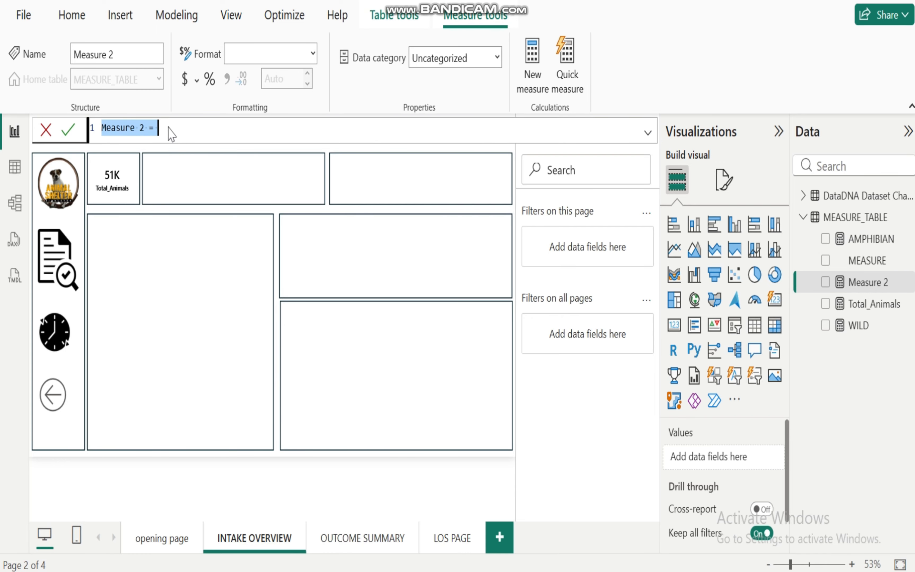
pyautogui.hotkey('ctrl', 'v')
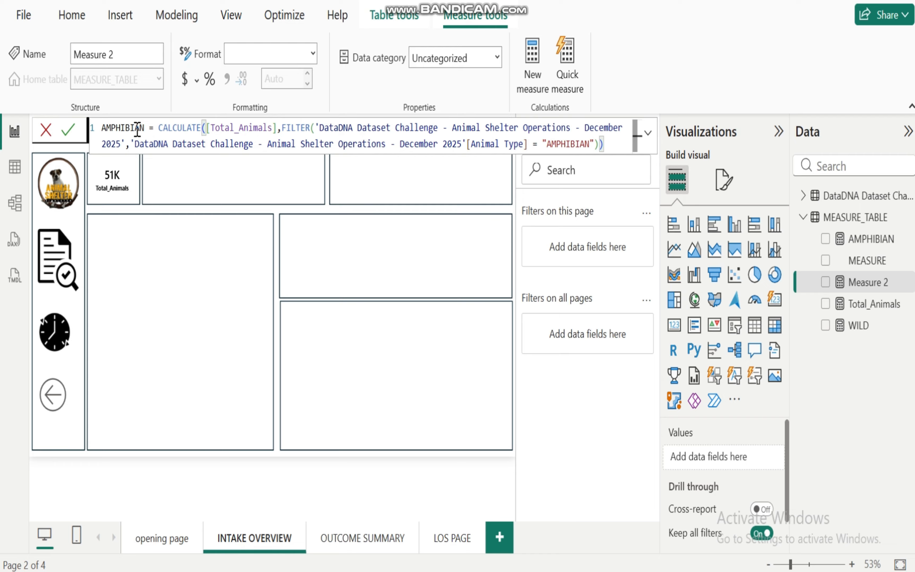
pyautogui.click(144, 125)
pyautogui.press('BackSpace')
pyautogui.press('BackSpace')
pyautogui.press('BackSpace')
pyautogui.press('BackSpace')
pyautogui.press('BackSpace')
pyautogui.press('BackSpace')
pyautogui.press('BackSpace')
pyautogui.press('BackSpace')
pyautogui.press('BackSpace')
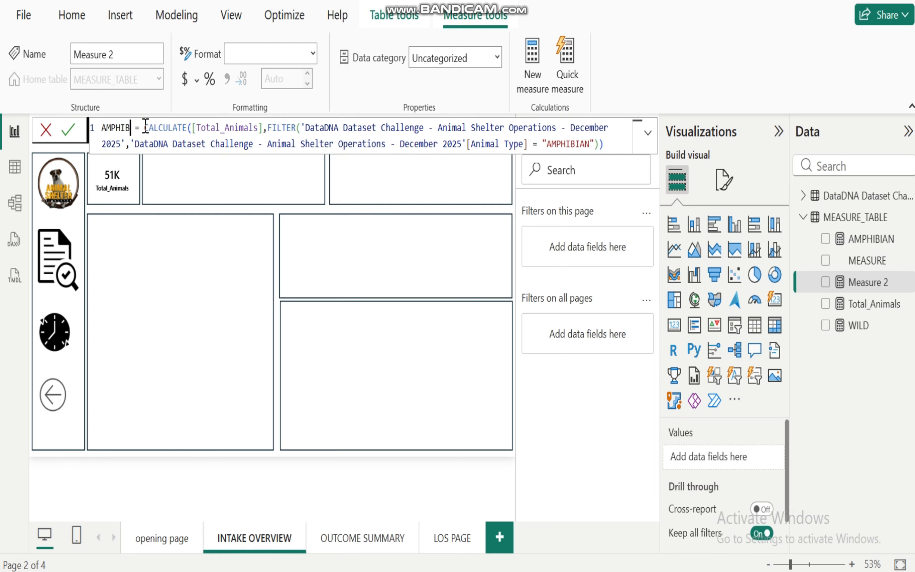
pyautogui.write('BIRD')
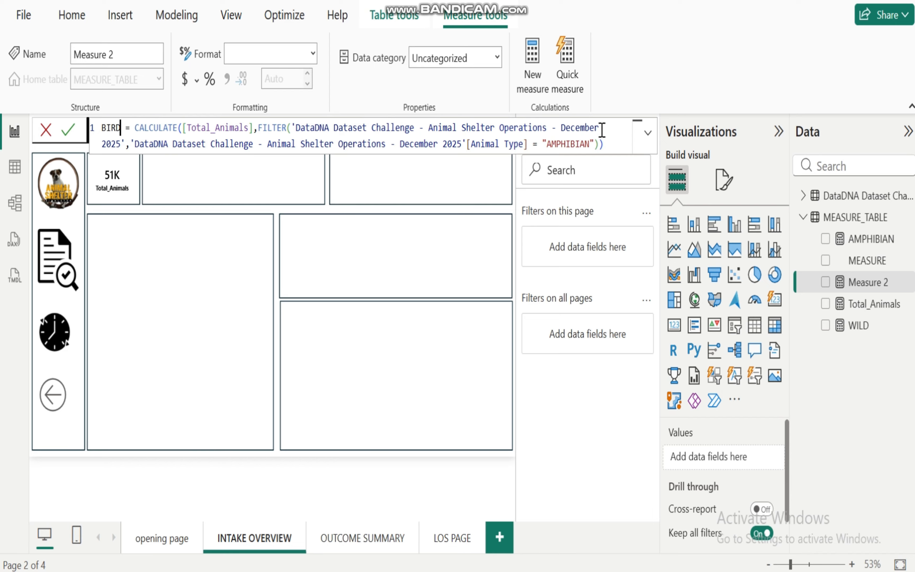
# Step: Set the Animal Type condition in the BIRD measure's formula to "BIRD" and commit the measure
pyautogui.doubleClick(592, 144)
pyautogui.press('BackSpace')
pyautogui.press('BackSpace')
pyautogui.press('BackSpace')
pyautogui.press('BackSpace')
pyautogui.press('BackSpace')
pyautogui.press('BackSpace')
pyautogui.press('BackSpace')
pyautogui.press('BackSpace')
pyautogui.press('BackSpace')
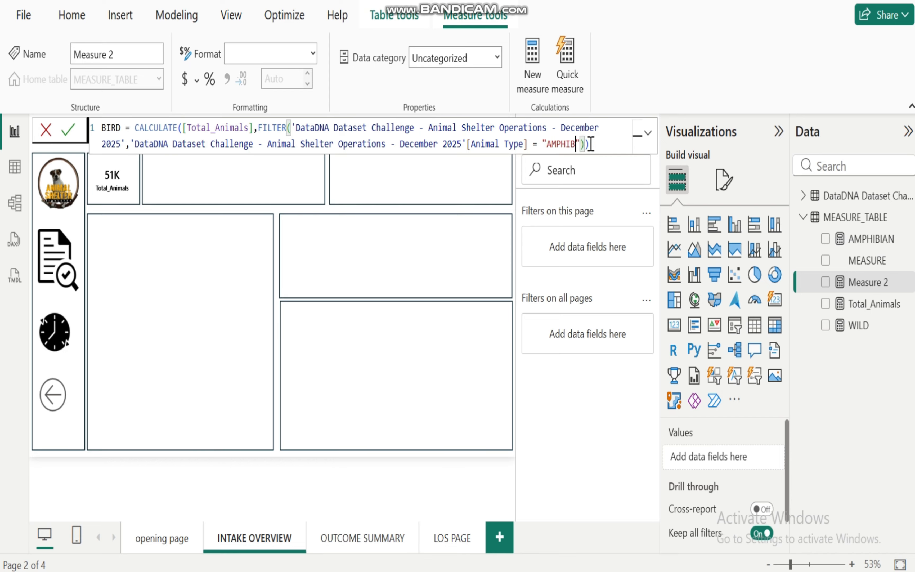
pyautogui.write('BIRD')
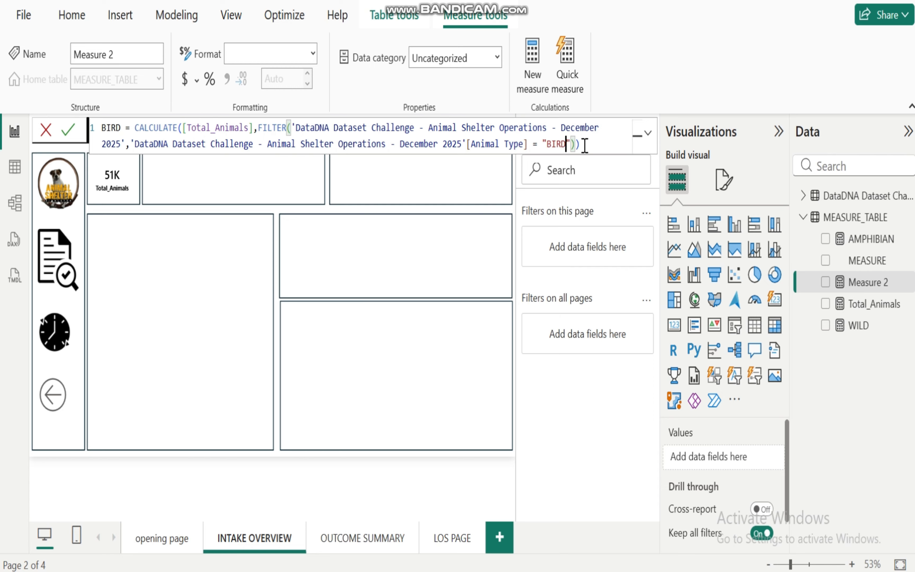
pyautogui.press('Return')
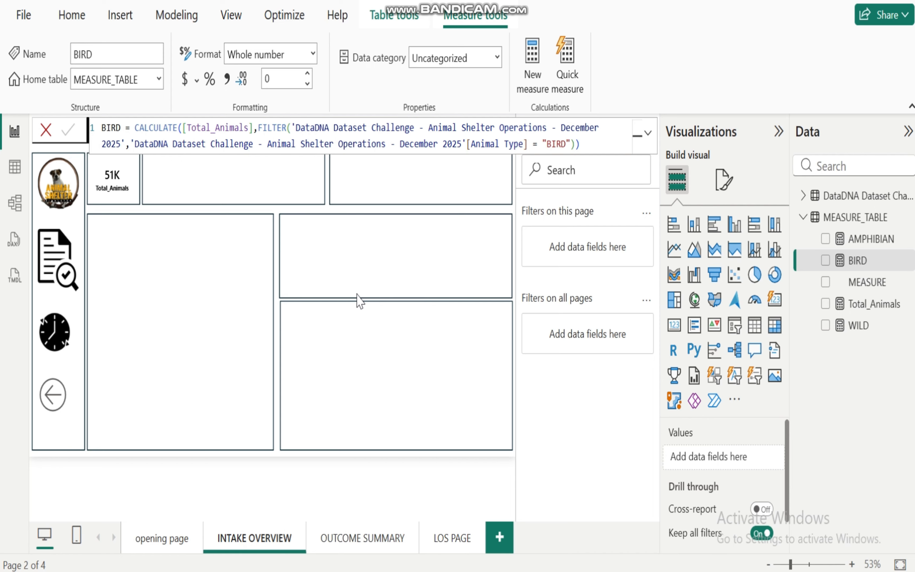
# Step: Add a card visual to the page showing the AMPHIBIAN, BIRD, CAT, DOG and GUINEA PIG measures
pyautogui.click(382, 299)
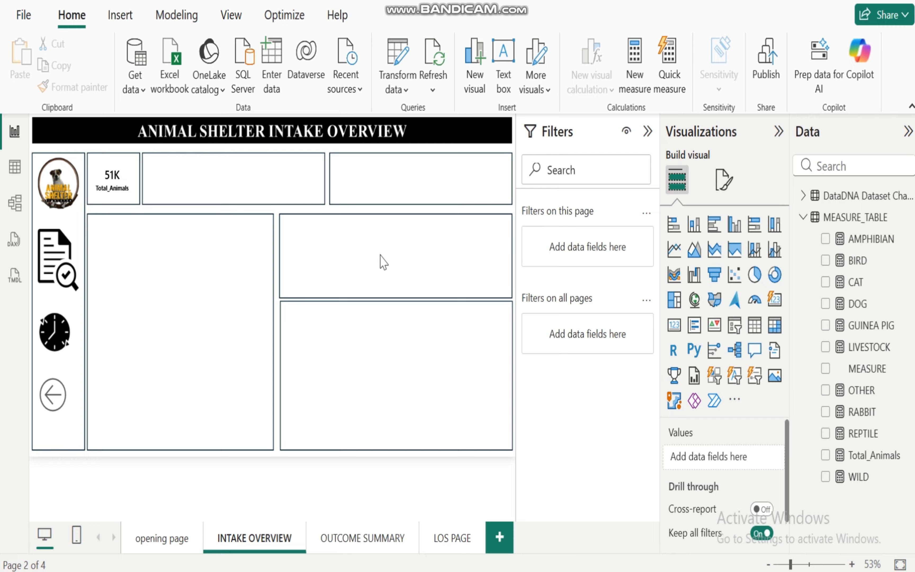
pyautogui.click(449, 295)
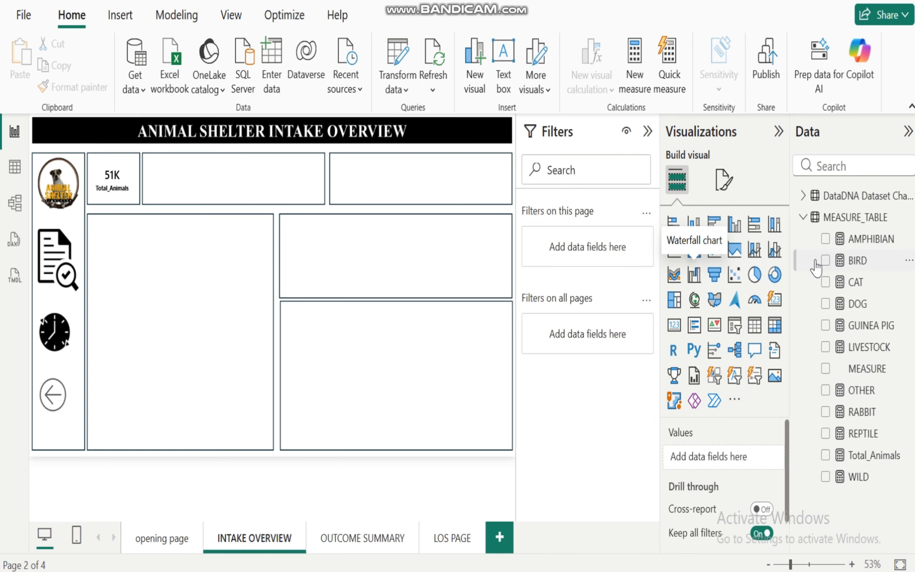
pyautogui.click(826, 240)
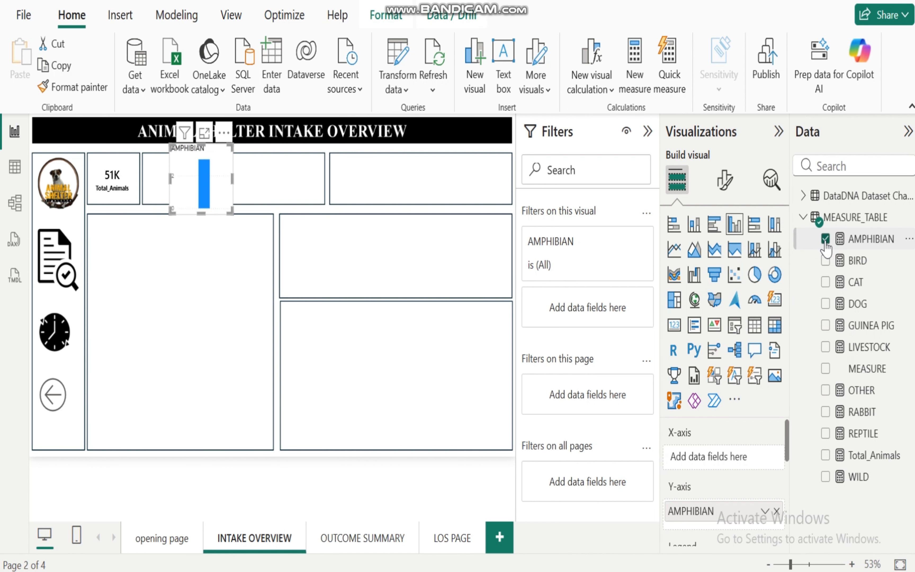
pyautogui.click(826, 260)
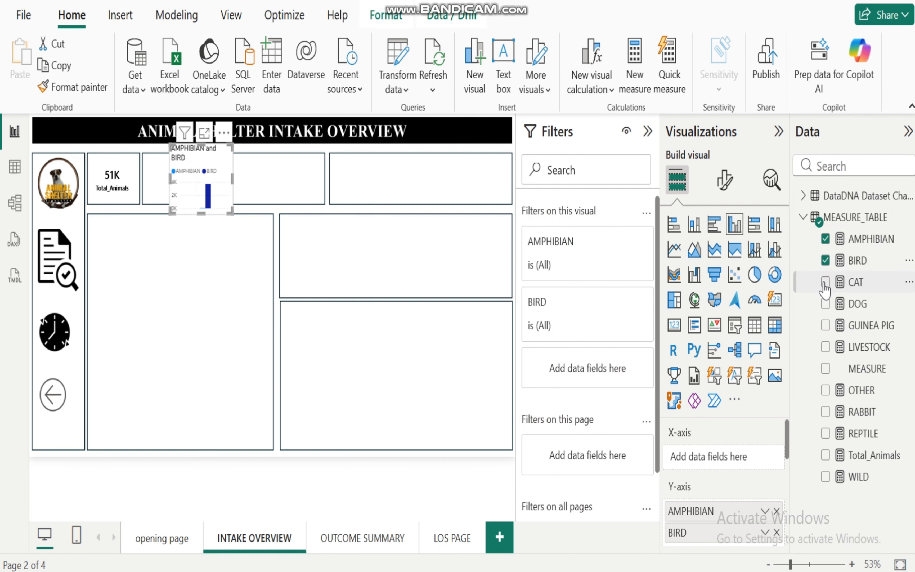
pyautogui.click(825, 282)
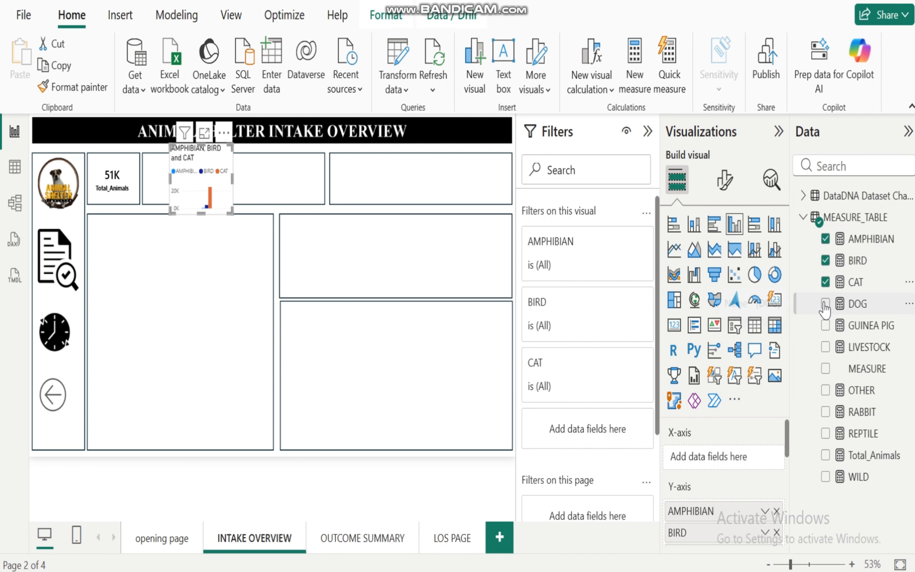
pyautogui.click(825, 303)
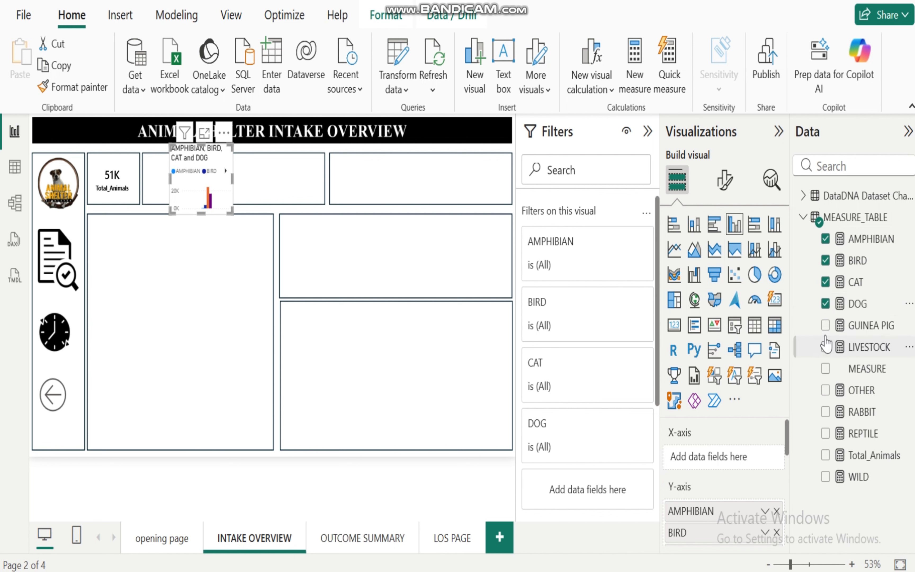
pyautogui.click(825, 325)
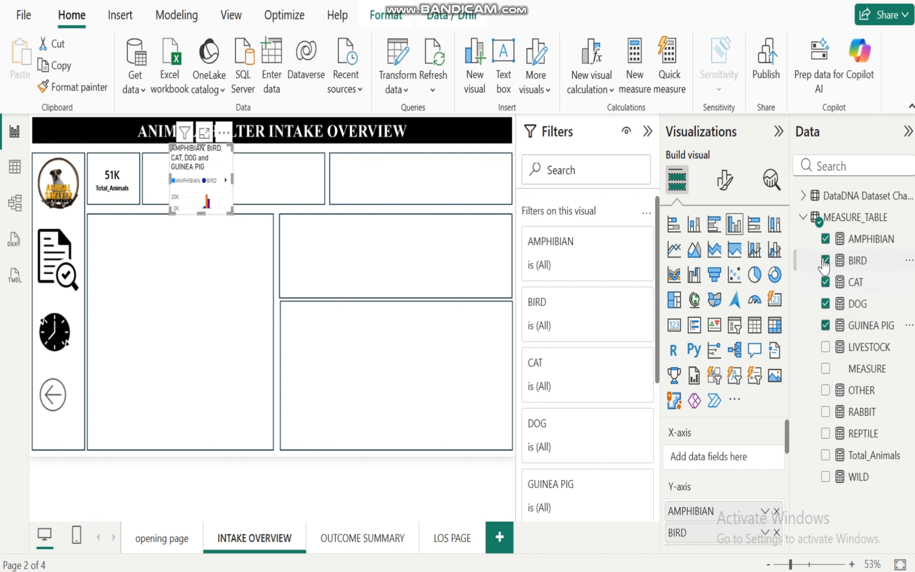
pyautogui.click(771, 302)
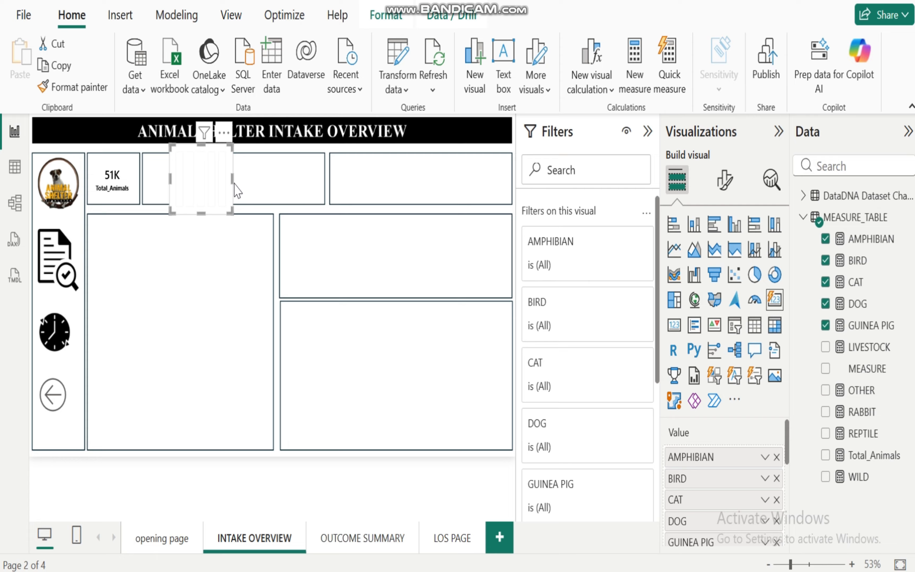
# Step: Widen the five-measure card across the box beside Total_Animals and copy the Total_Animals card's formatting onto it
pyautogui.moveTo(234, 183); pyautogui.dragTo(316, 180)
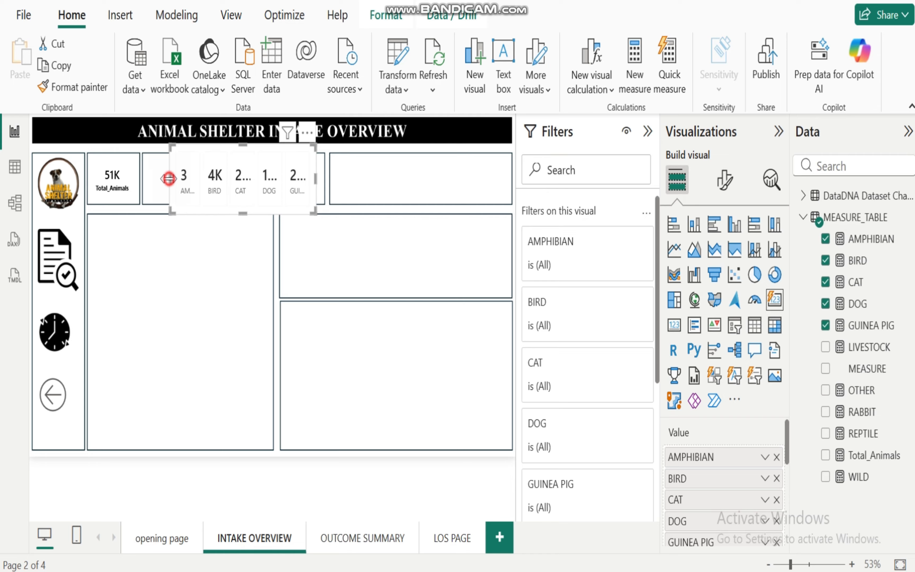
pyautogui.moveTo(169, 178); pyautogui.dragTo(146, 178)
pyautogui.click(105, 168)
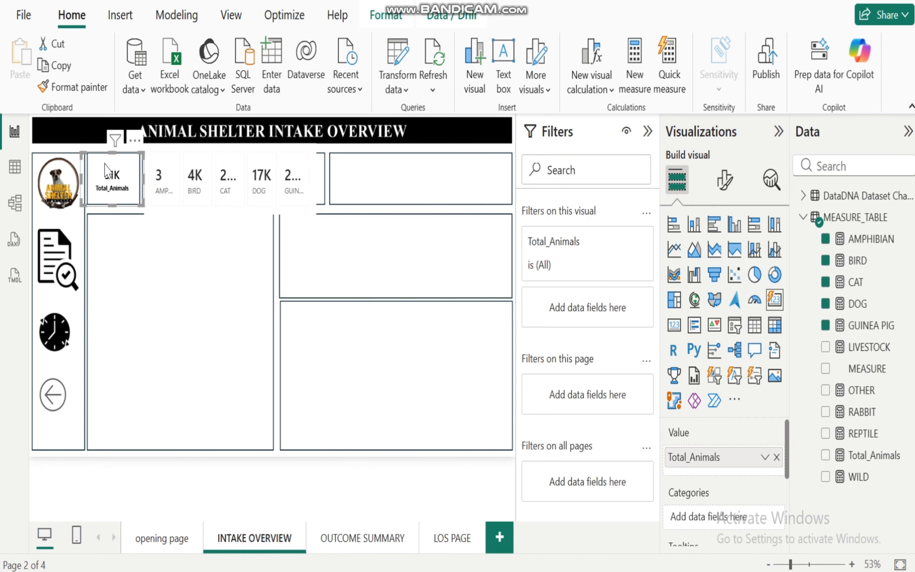
pyautogui.click(81, 96)
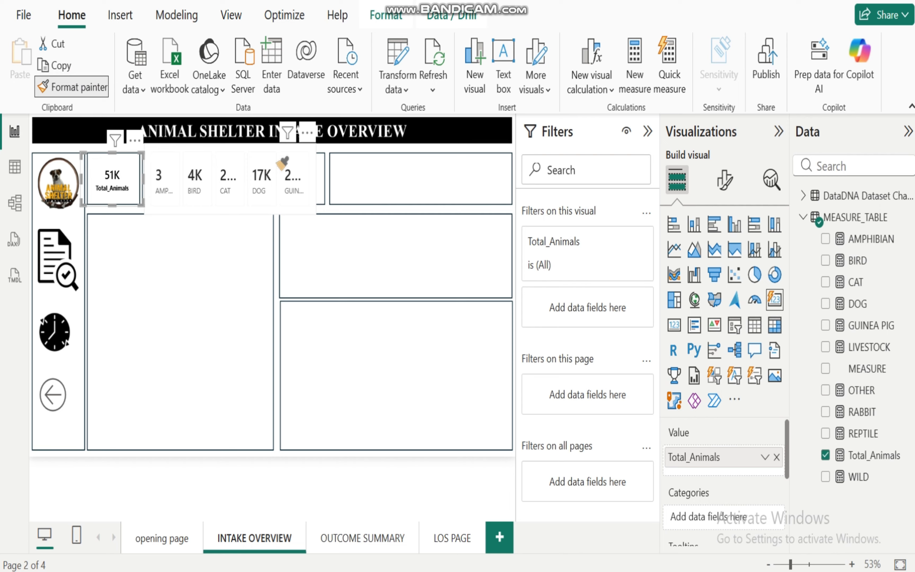
pyautogui.click(254, 153)
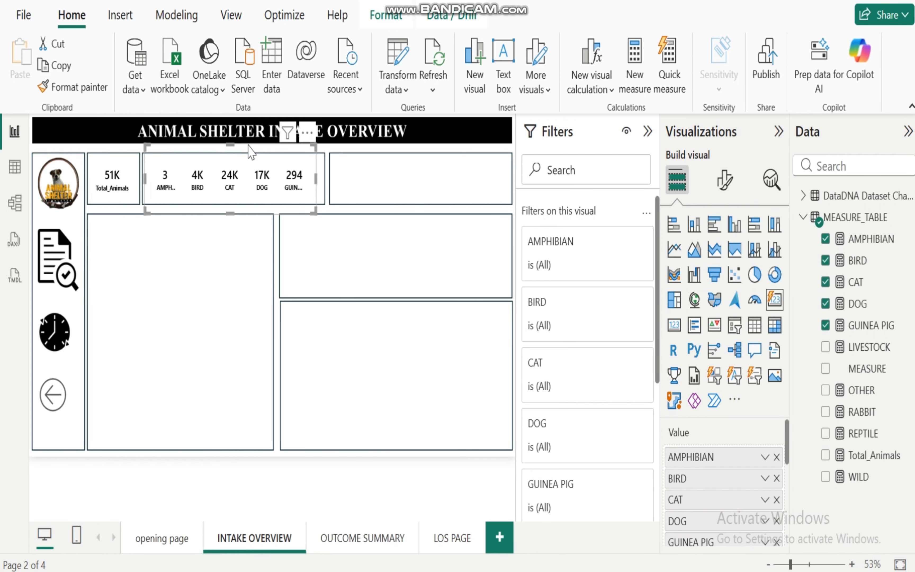
# Step: Fit the AMPHIBIAN to GUINEA PIG card's height and width to its box in the header row
pyautogui.moveTo(233, 216); pyautogui.dragTo(235, 205)
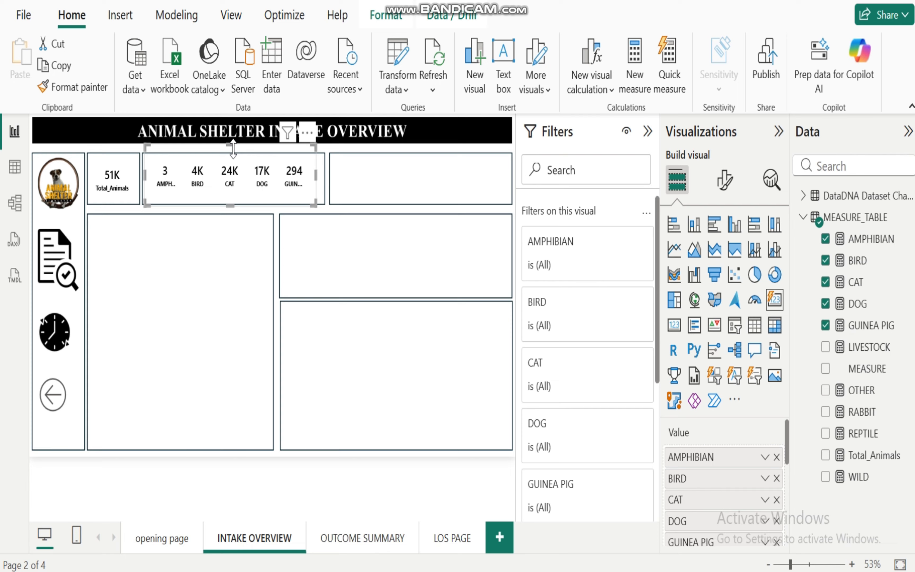
pyautogui.moveTo(233, 148); pyautogui.dragTo(235, 153)
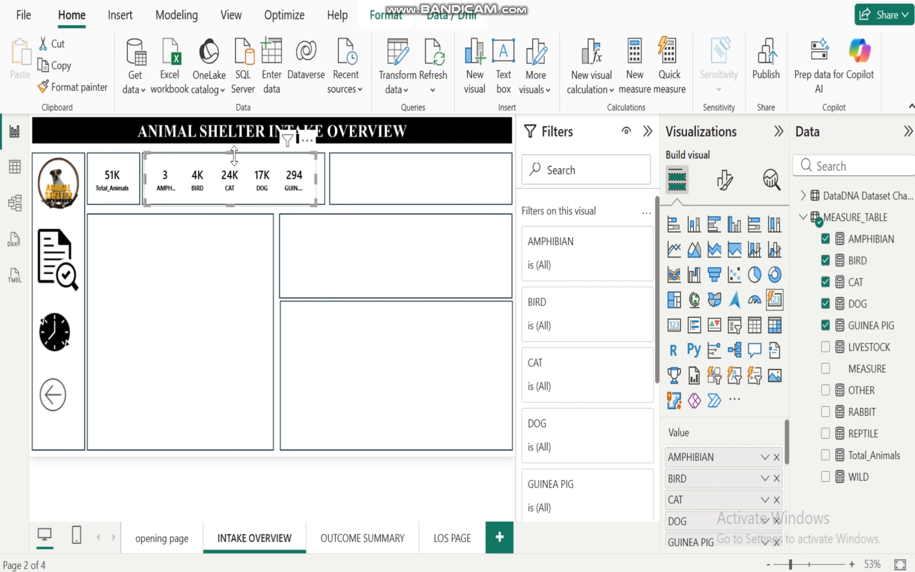
pyautogui.moveTo(145, 179); pyautogui.dragTo(137, 179)
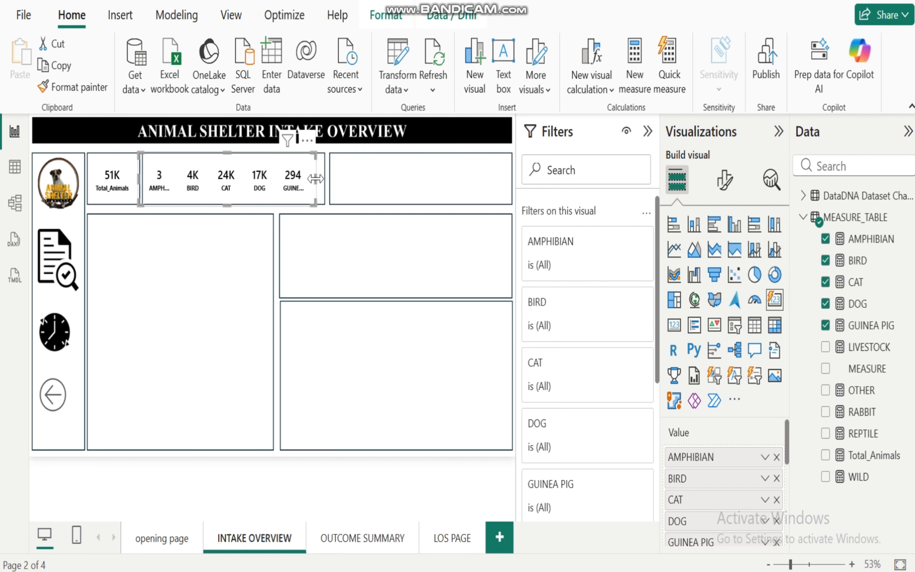
pyautogui.moveTo(315, 179); pyautogui.dragTo(325, 180)
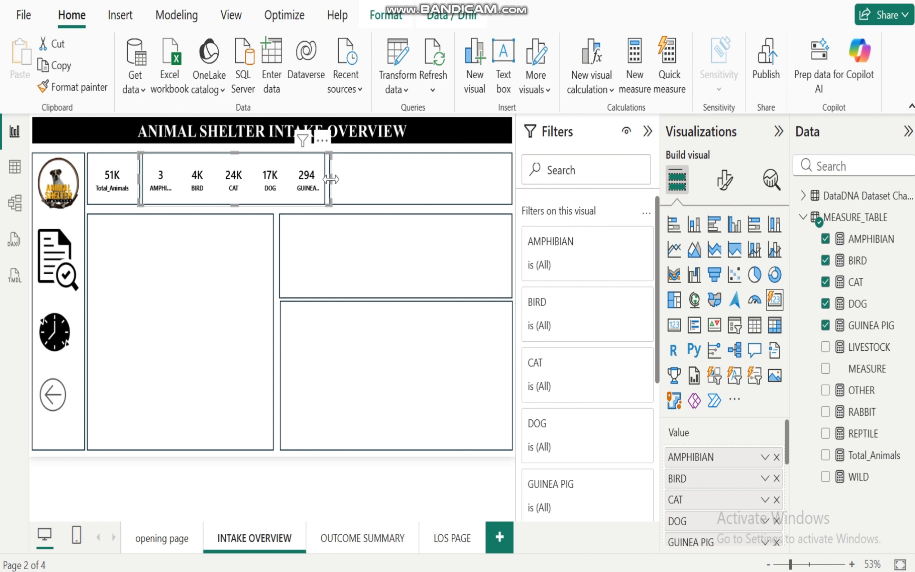
pyautogui.click(253, 235)
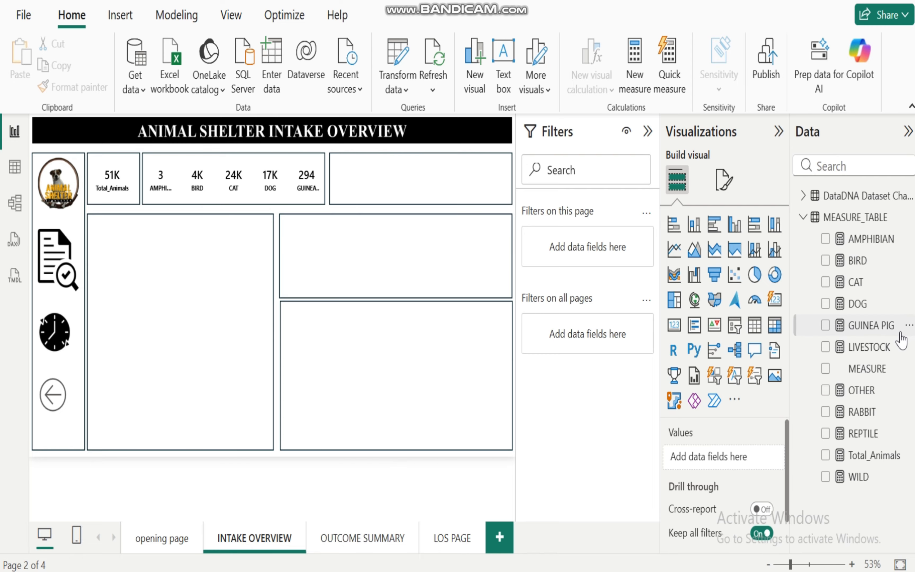
# Step: Add a second card visual showing the LIVESTOCK, OTHER, RABBIT, REPTILE and WILD measures
pyautogui.click(826, 348)
pyautogui.click(826, 391)
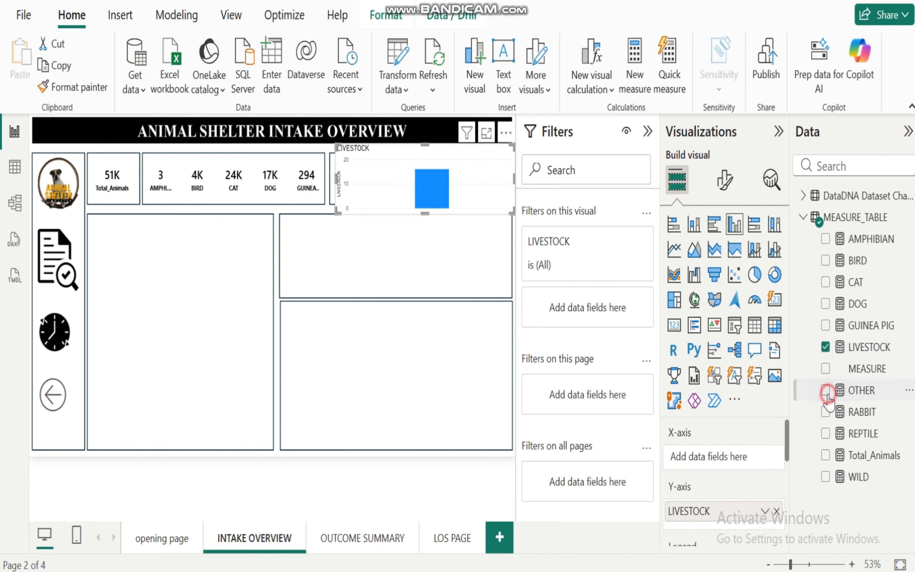
pyautogui.click(826, 414)
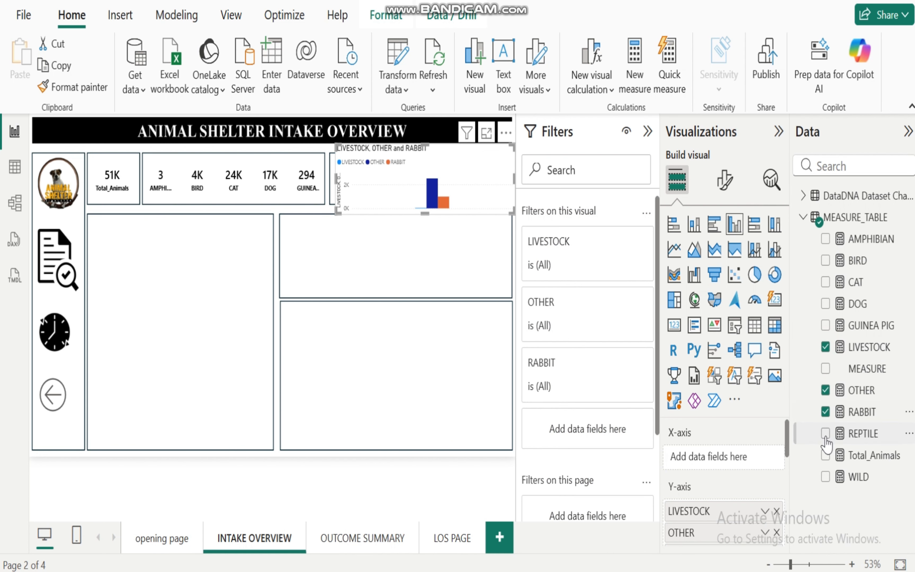
pyautogui.click(826, 435)
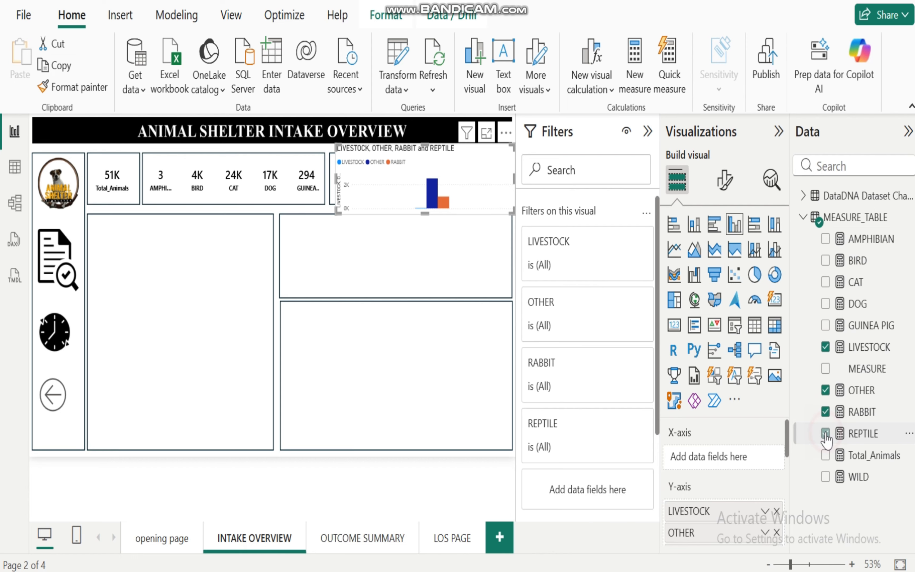
pyautogui.click(826, 479)
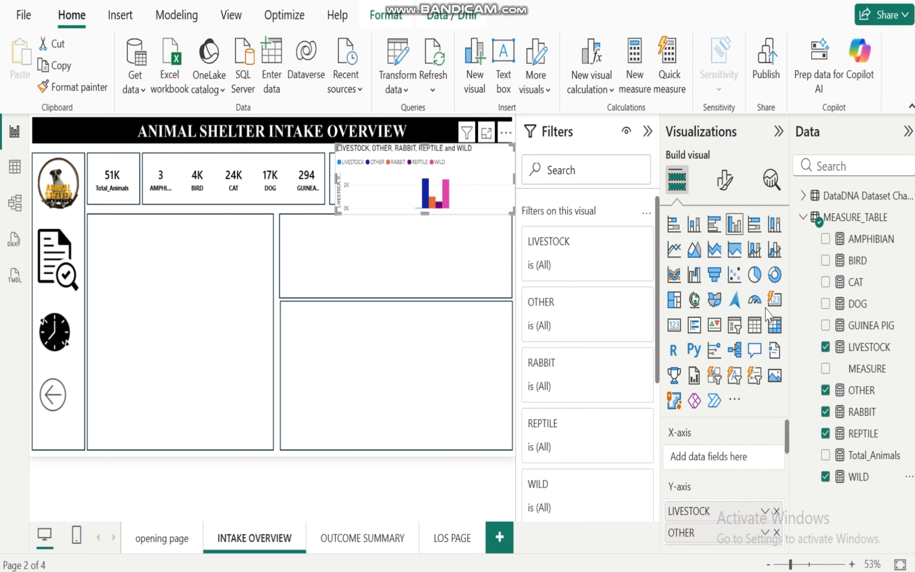
pyautogui.click(774, 300)
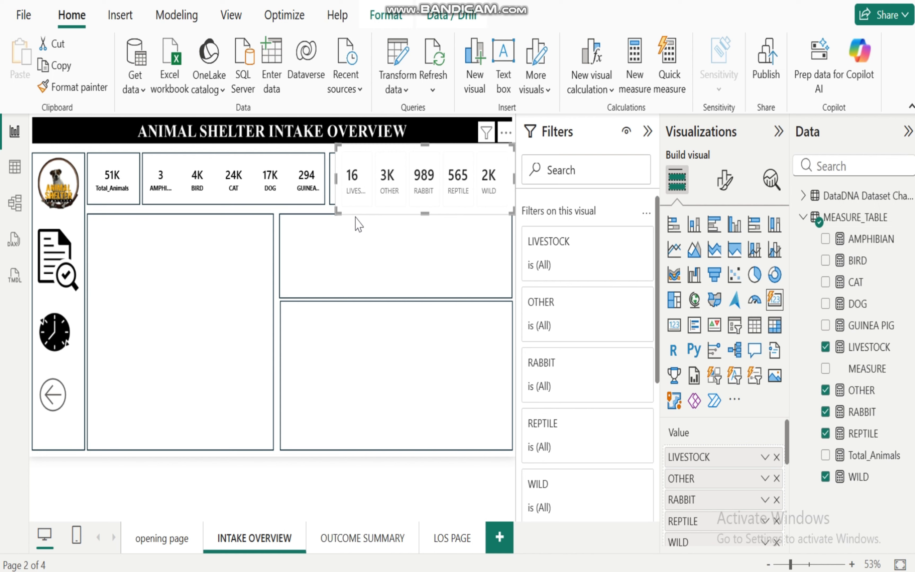
# Step: Copy the formatting of the AMPHIBIAN to GUINEA PIG card onto the LIVESTOCK to WILD card
pyautogui.click(234, 167)
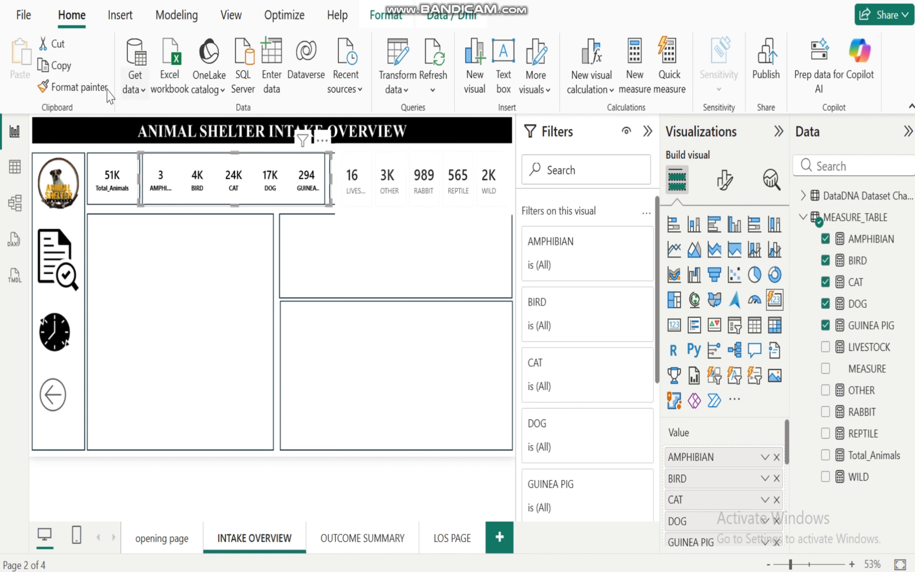
pyautogui.click(87, 90)
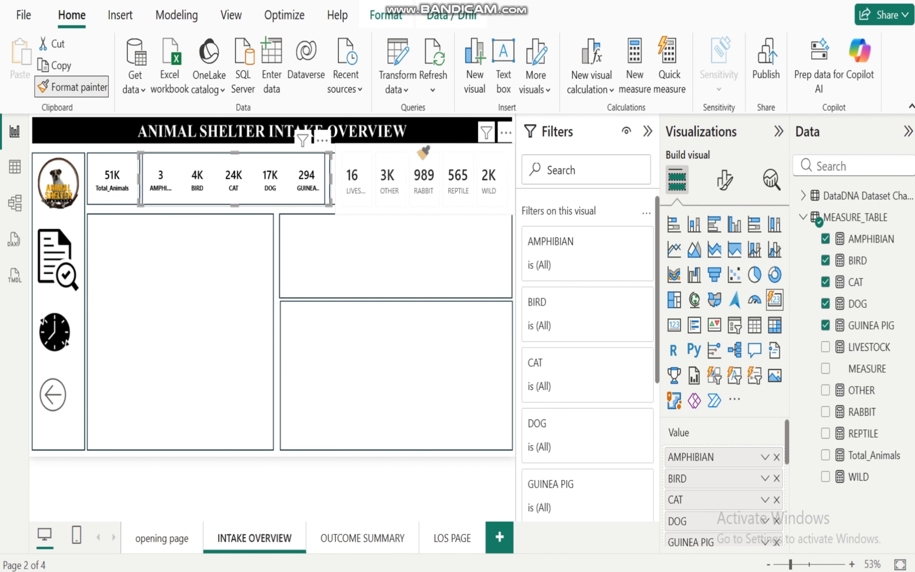
pyautogui.click(424, 153)
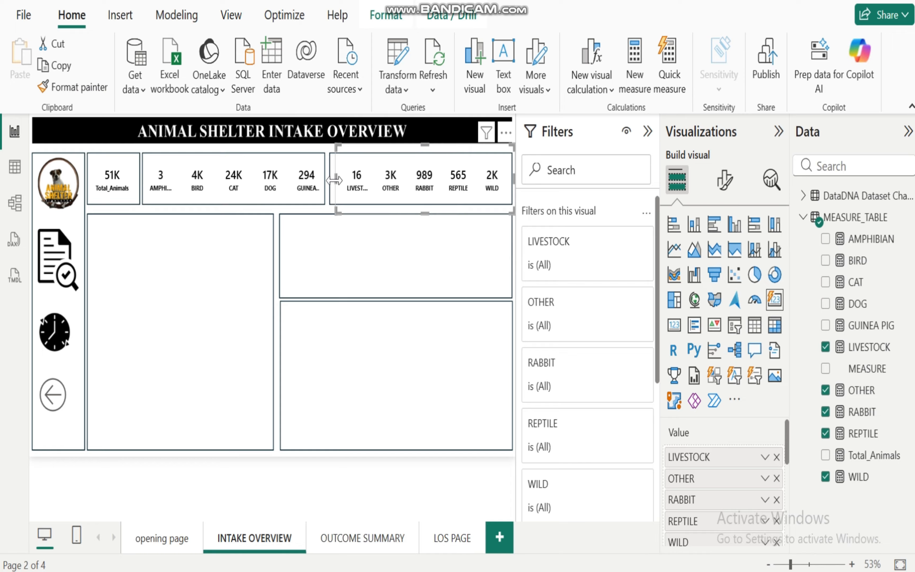
# Step: Fit the LIVESTOCK to WILD card's height and width to the last box in the header row
pyautogui.moveTo(335, 180); pyautogui.dragTo(331, 185)
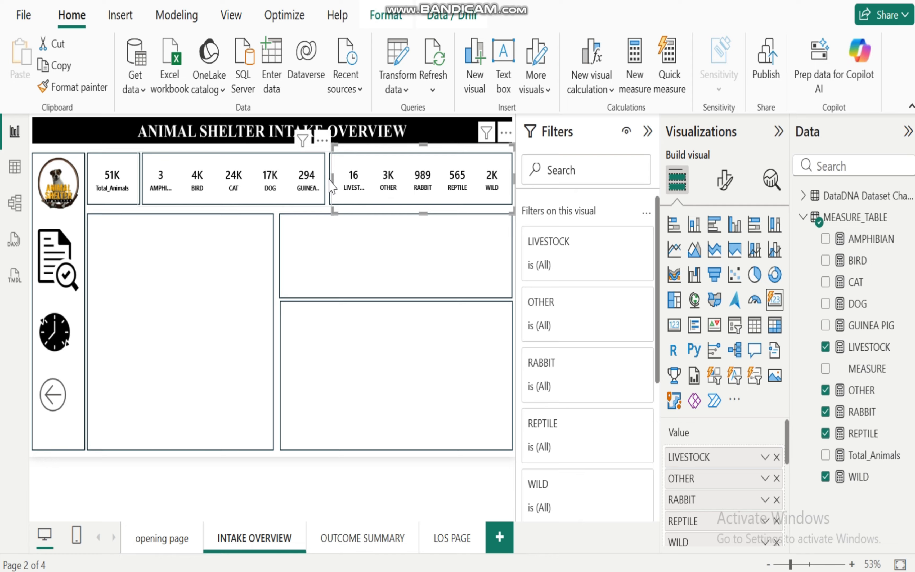
pyautogui.moveTo(422, 210); pyautogui.dragTo(425, 200)
pyautogui.moveTo(423, 145); pyautogui.dragTo(424, 153)
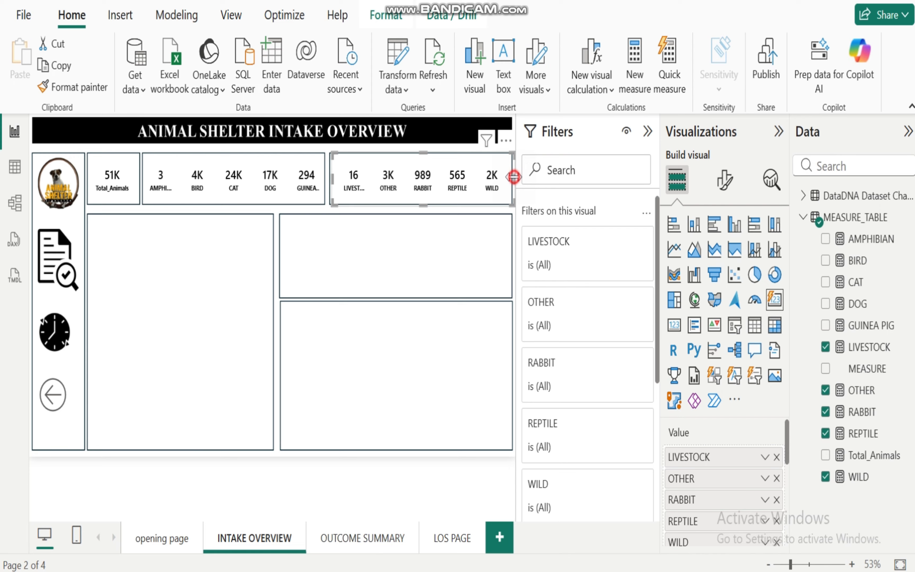
pyautogui.moveTo(513, 178); pyautogui.dragTo(512, 184)
pyautogui.click(372, 219)
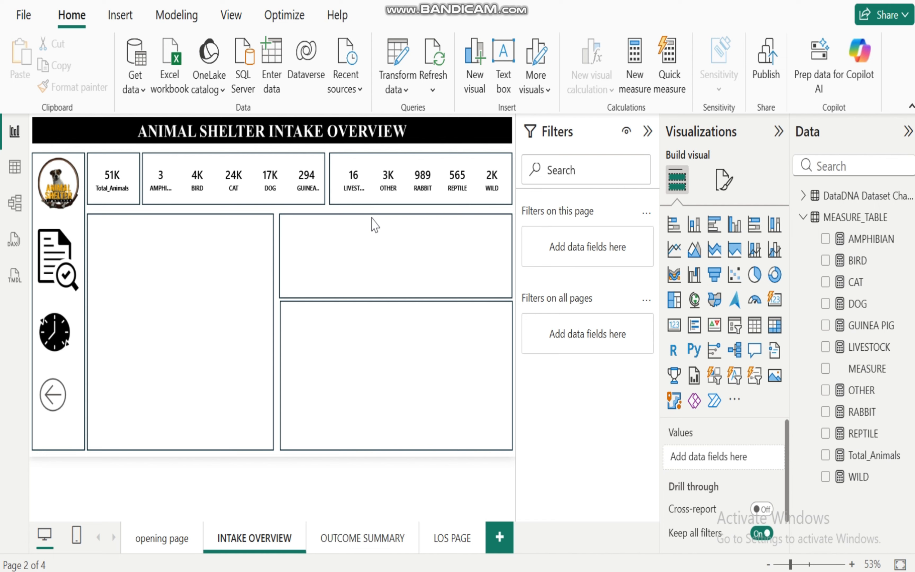
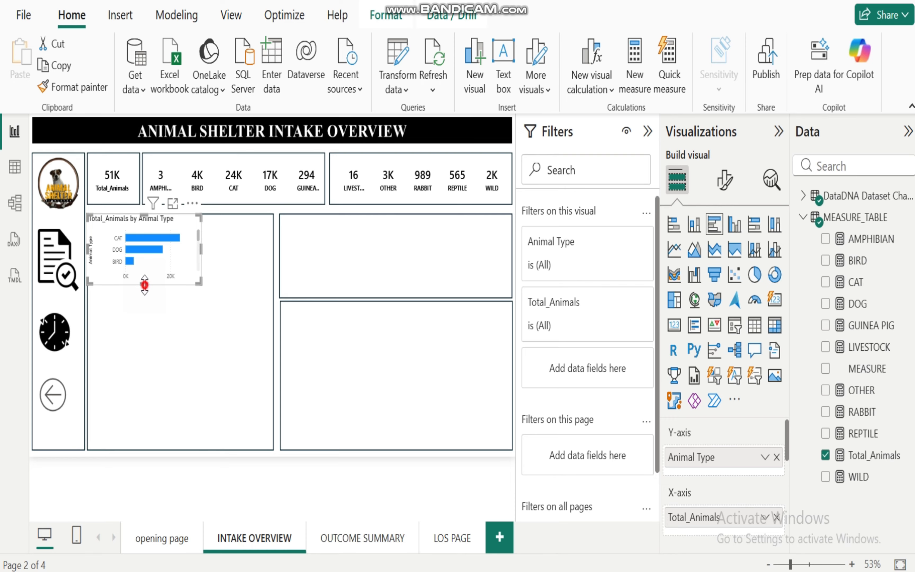
# Step: Resize the Total_Animals by Animal Type bar chart to the full height and about half the width of the tall empty box
pyautogui.moveTo(144, 284); pyautogui.dragTo(134, 451)
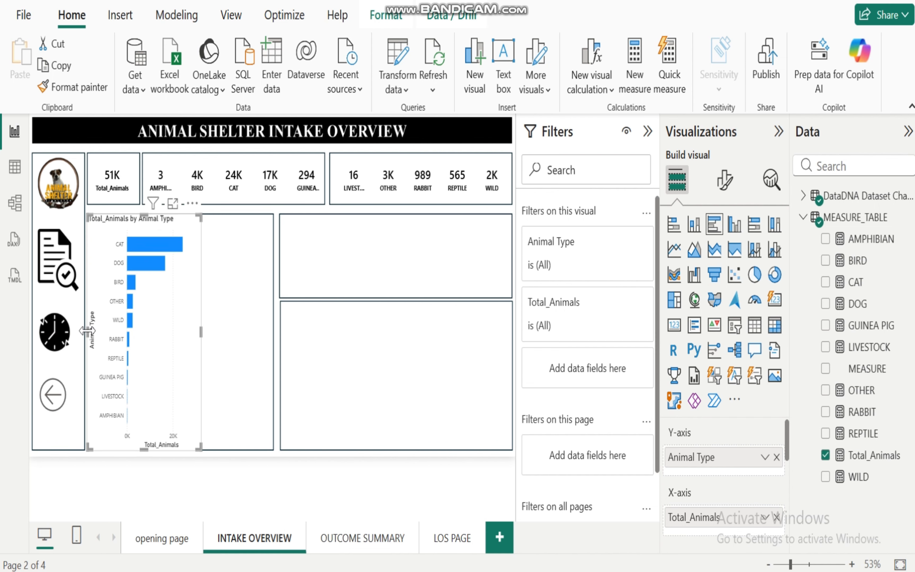
pyautogui.moveTo(87, 333)
pyautogui.mouseDown()
pyautogui.moveTo(95, 343)
pyautogui.moveTo(89, 336)
pyautogui.mouseUp()
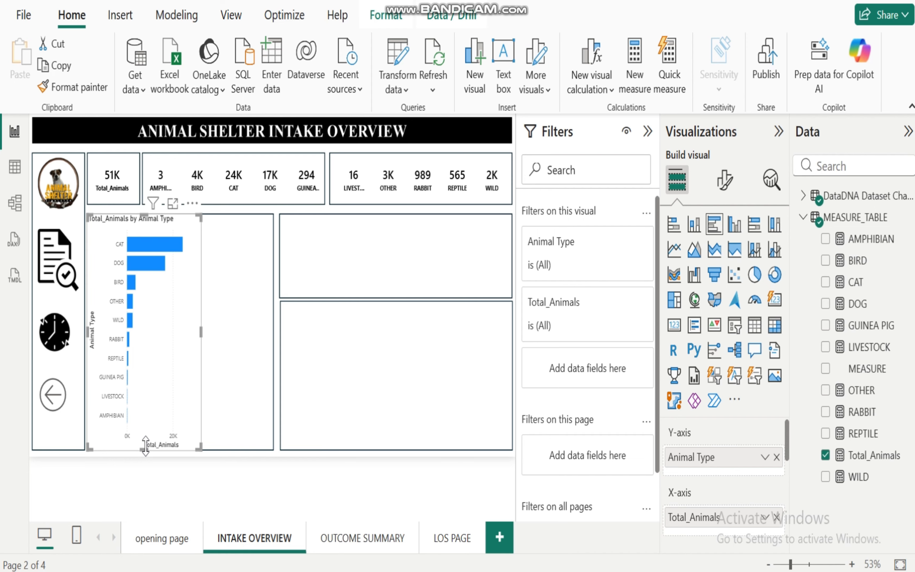
pyautogui.moveTo(143, 448); pyautogui.dragTo(145, 454)
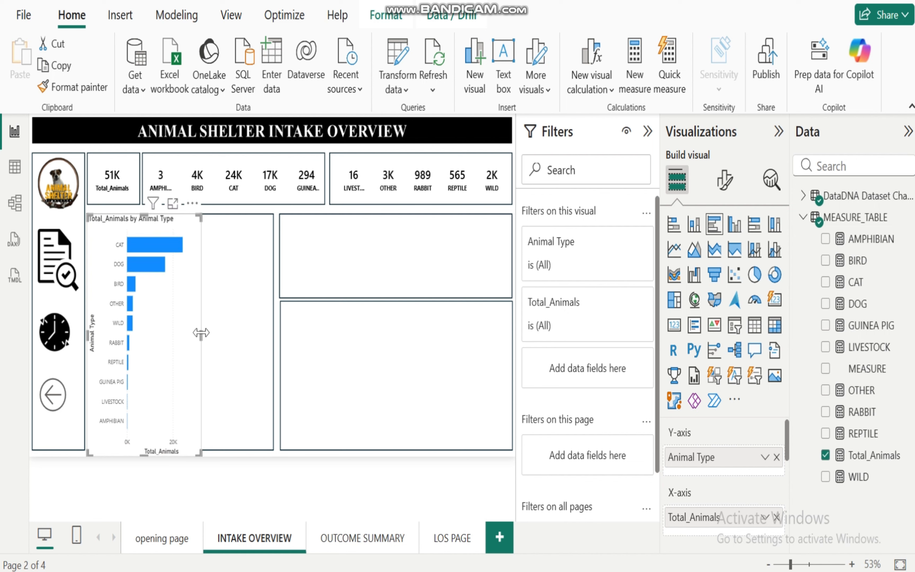
pyautogui.moveTo(201, 332); pyautogui.dragTo(186, 334)
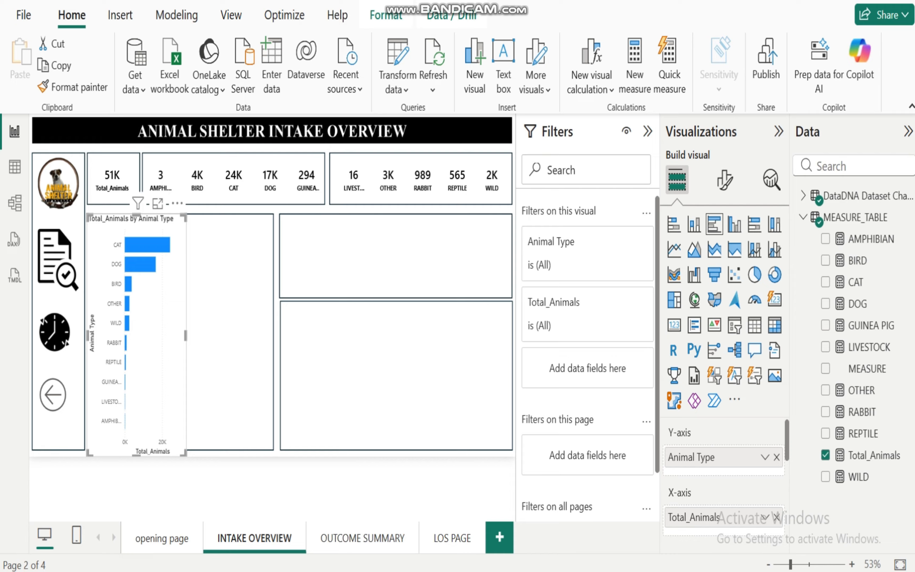
# Step: Review the intake dashboard questions on the PowerPoint Business Objectives slide and return to the untitled Power BI report
pyautogui.click(477, 532)
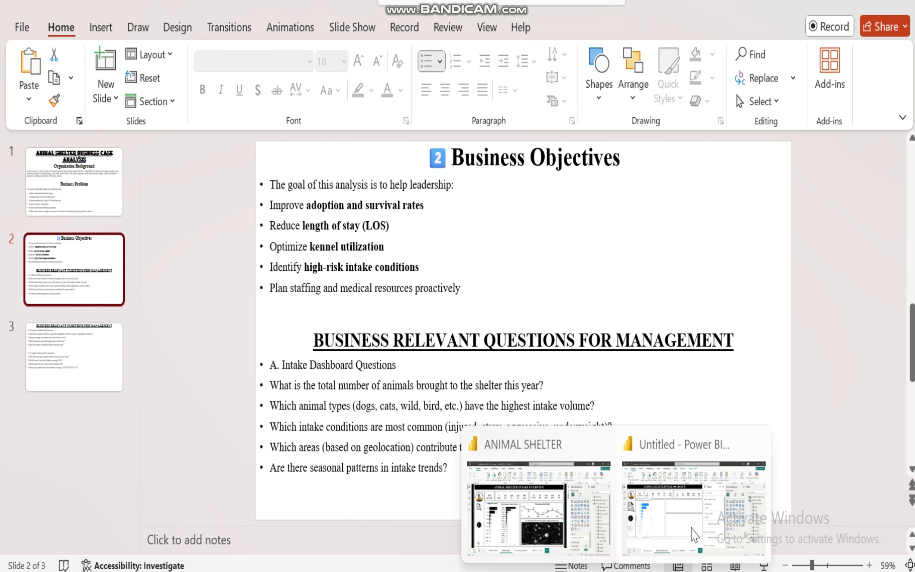
pyautogui.click(696, 529)
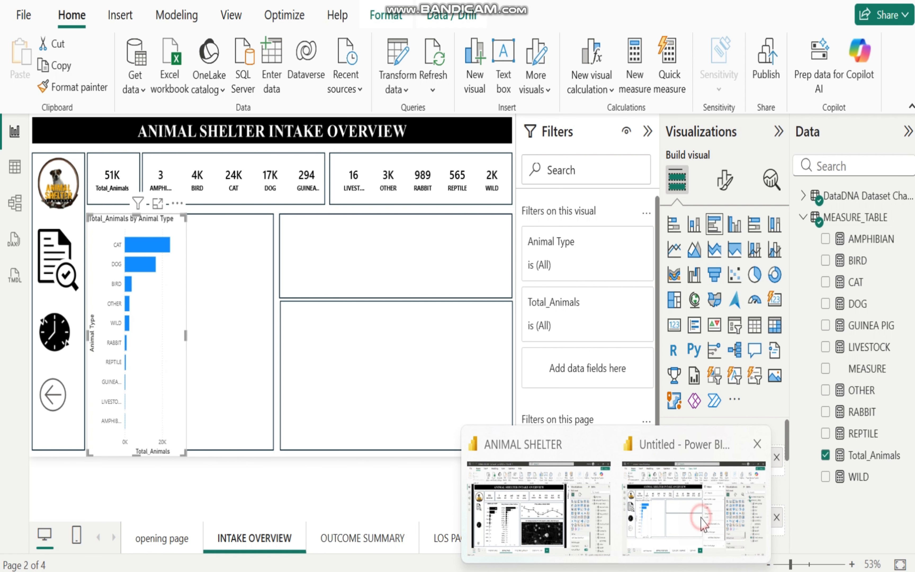
# Step: Add a clustered bar chart of Total_Animals by Intake Condition and narrow it to fit the empty half of the tall box
pyautogui.click(242, 324)
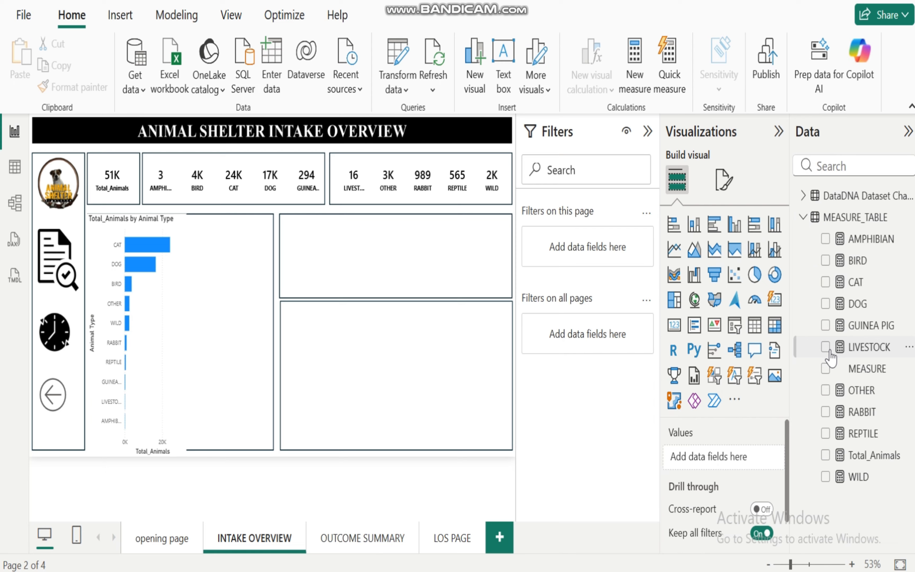
pyautogui.click(826, 455)
pyautogui.click(803, 196)
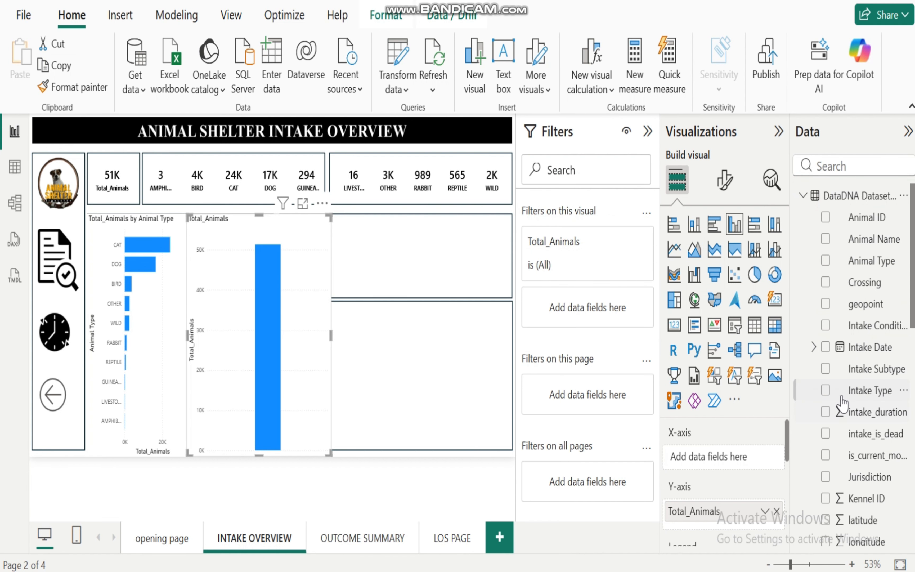
pyautogui.click(826, 326)
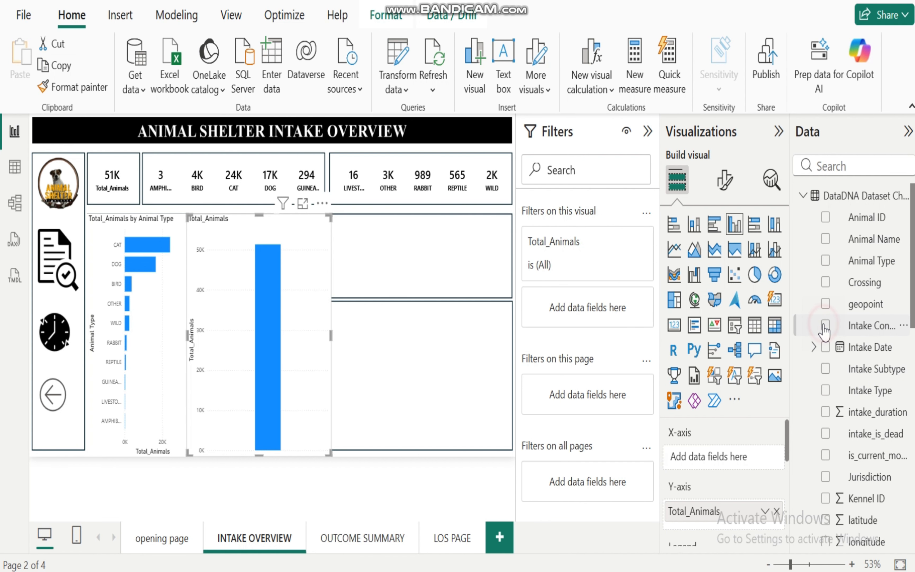
pyautogui.click(716, 227)
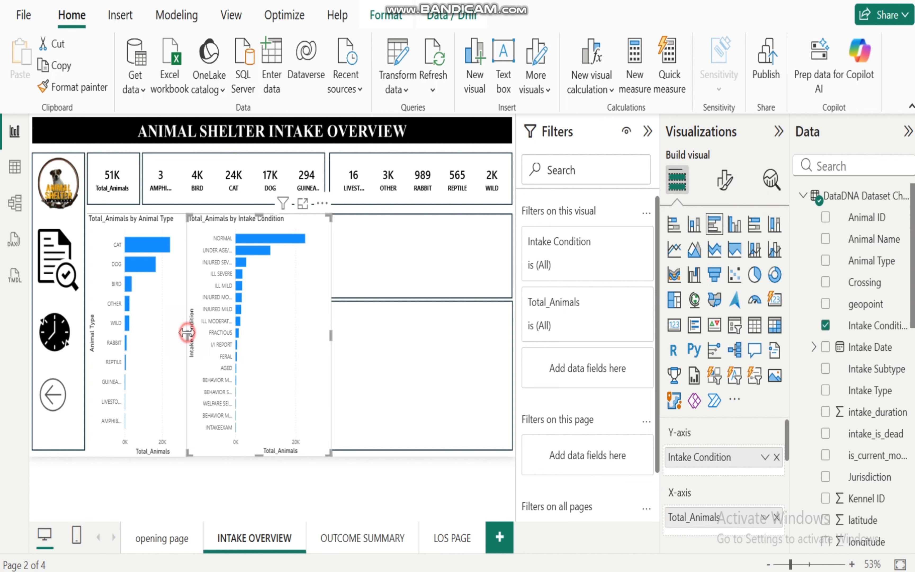
pyautogui.moveTo(187, 333)
pyautogui.mouseDown()
pyautogui.moveTo(200, 341)
pyautogui.moveTo(188, 344)
pyautogui.mouseUp()
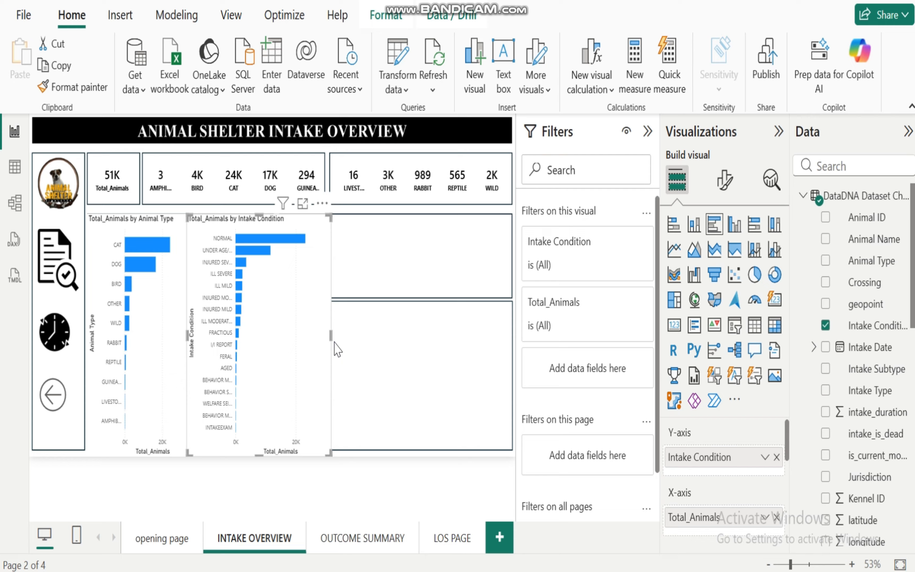
pyautogui.moveTo(330, 336); pyautogui.dragTo(274, 351)
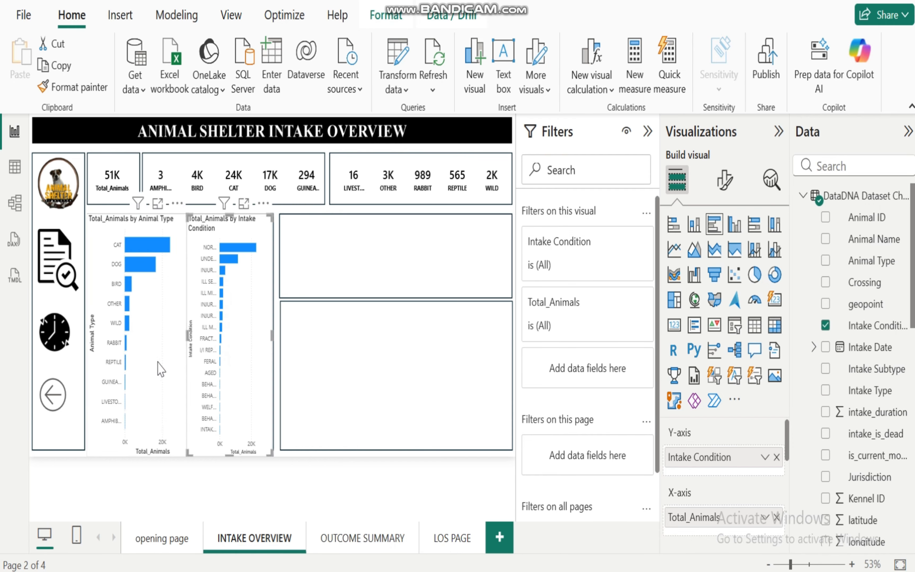
# Step: Turn off the Y-axis title of the Animal Type bar chart and make its Y-axis values bold and black
pyautogui.click(161, 369)
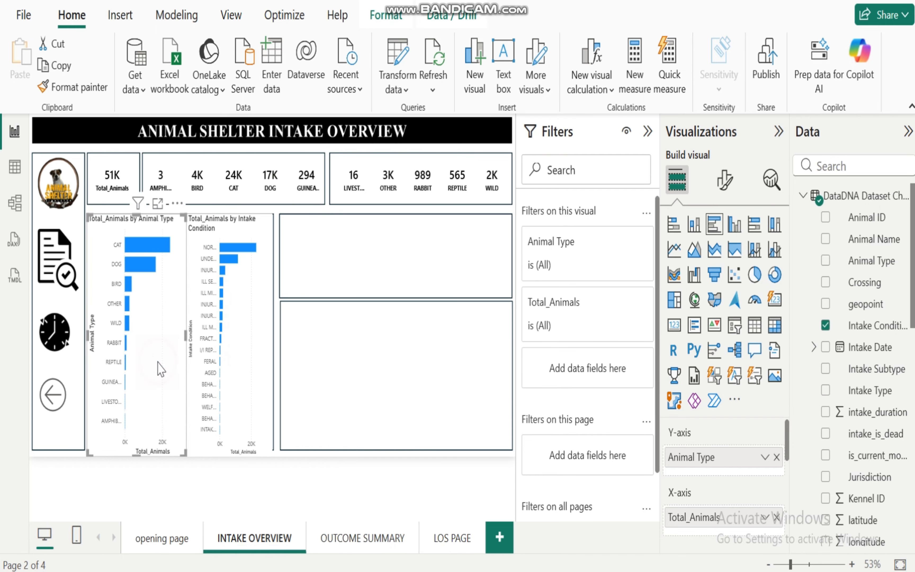
pyautogui.click(725, 181)
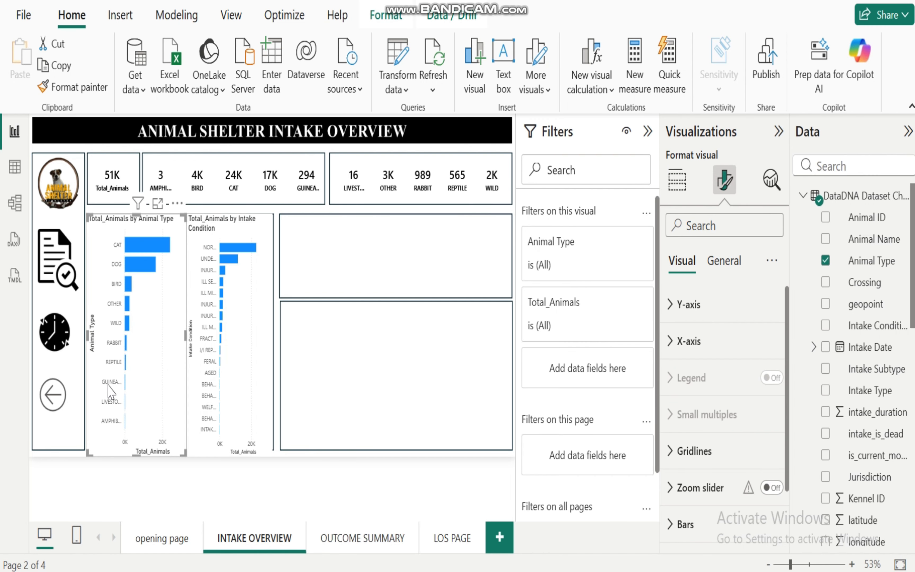
pyautogui.click(675, 316)
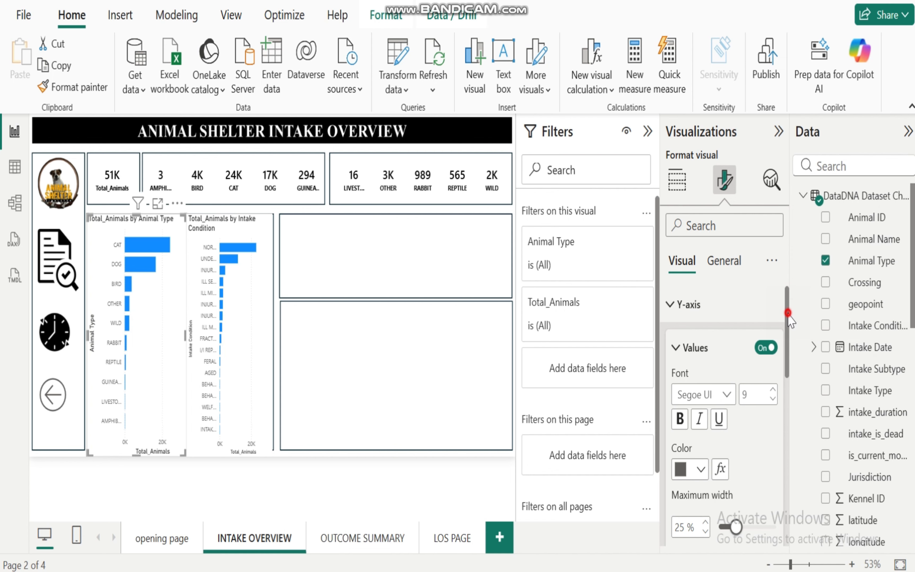
pyautogui.moveTo(789, 314); pyautogui.dragTo(790, 412)
pyautogui.click(761, 347)
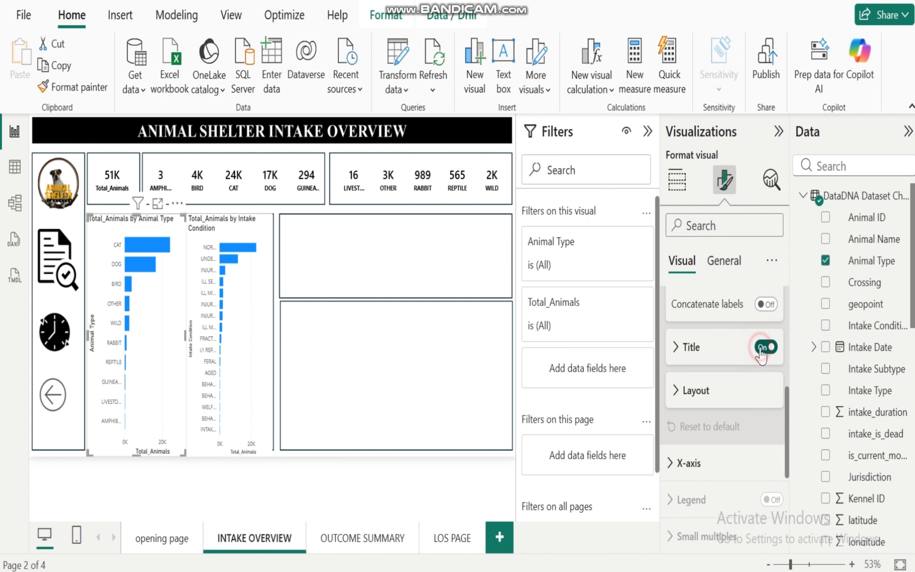
pyautogui.moveTo(788, 433); pyautogui.dragTo(789, 335)
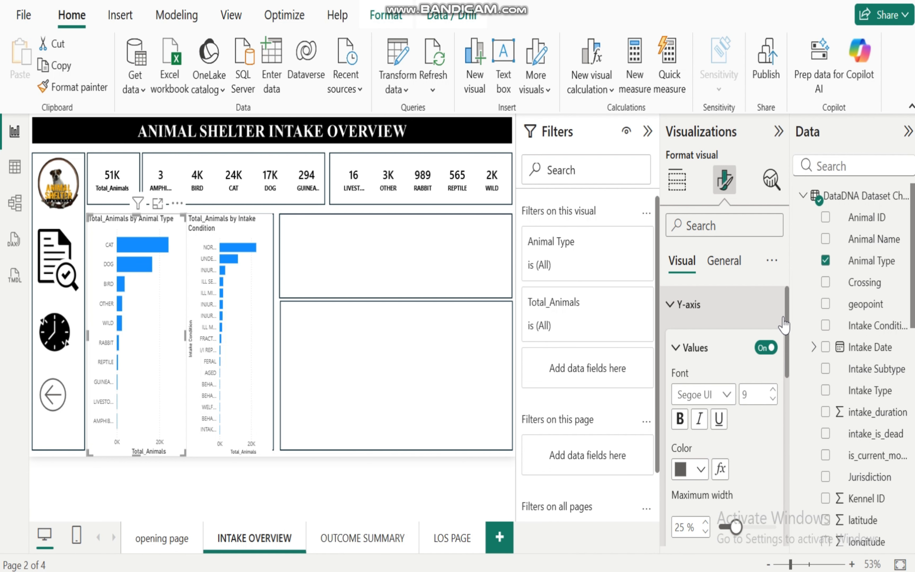
pyautogui.click(681, 419)
pyautogui.click(702, 471)
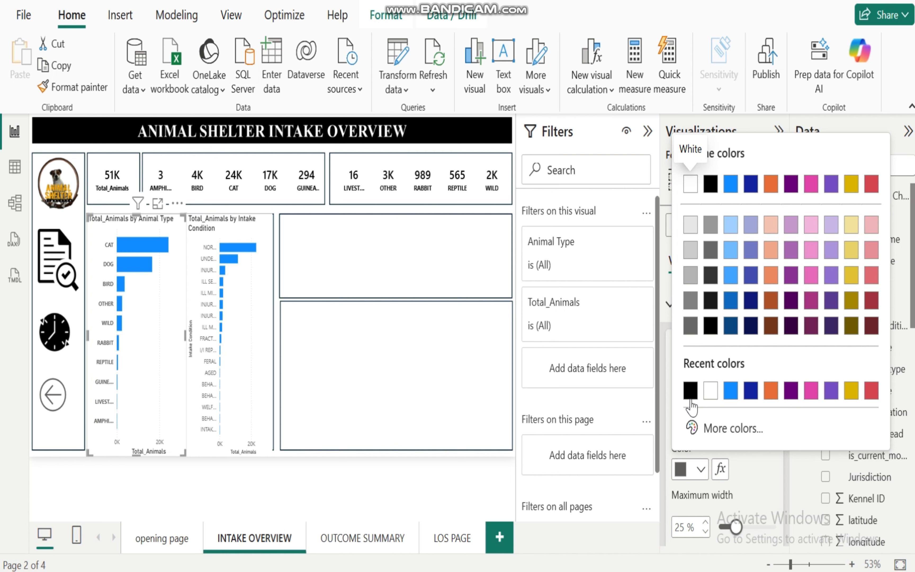
pyautogui.click(691, 391)
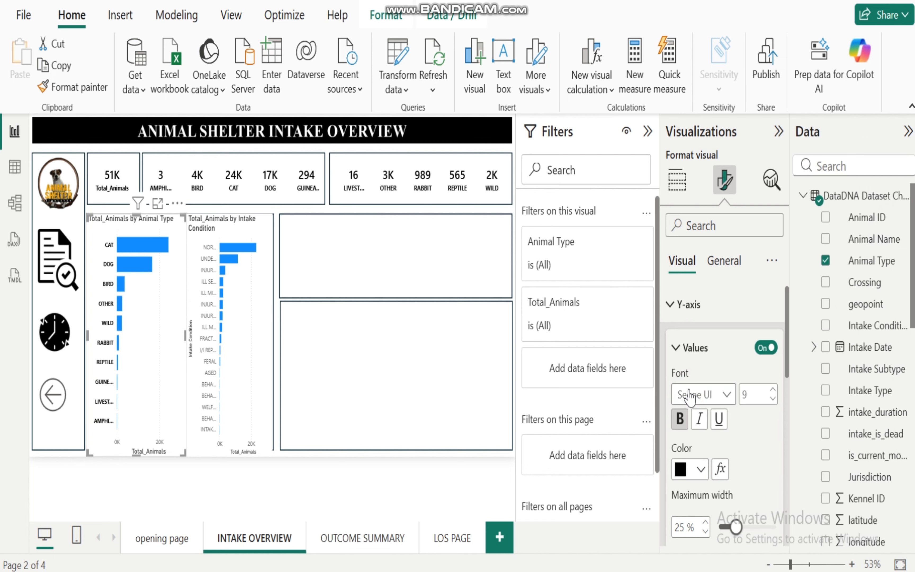
pyautogui.click(671, 311)
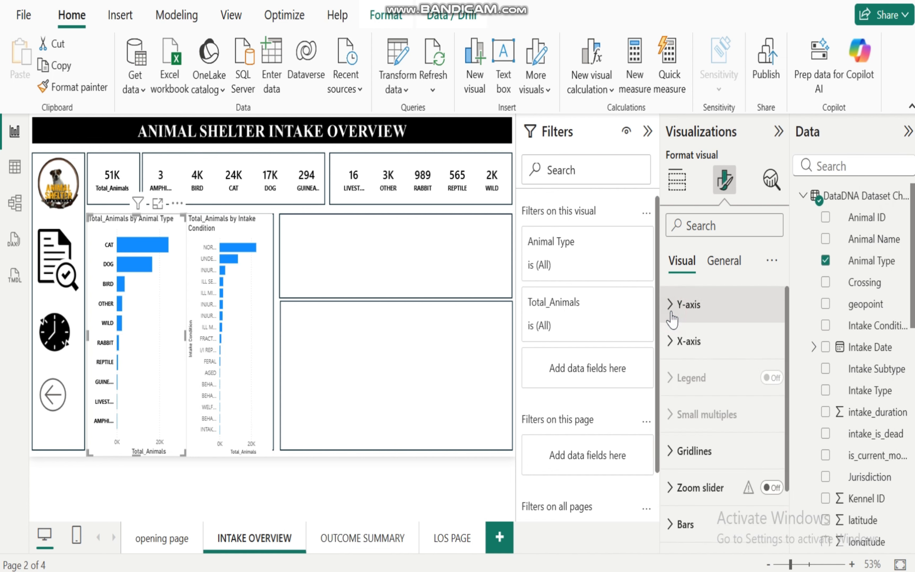
# Step: Turn off the X-axis values and X-axis title of the Animal Type bar chart
pyautogui.click(670, 345)
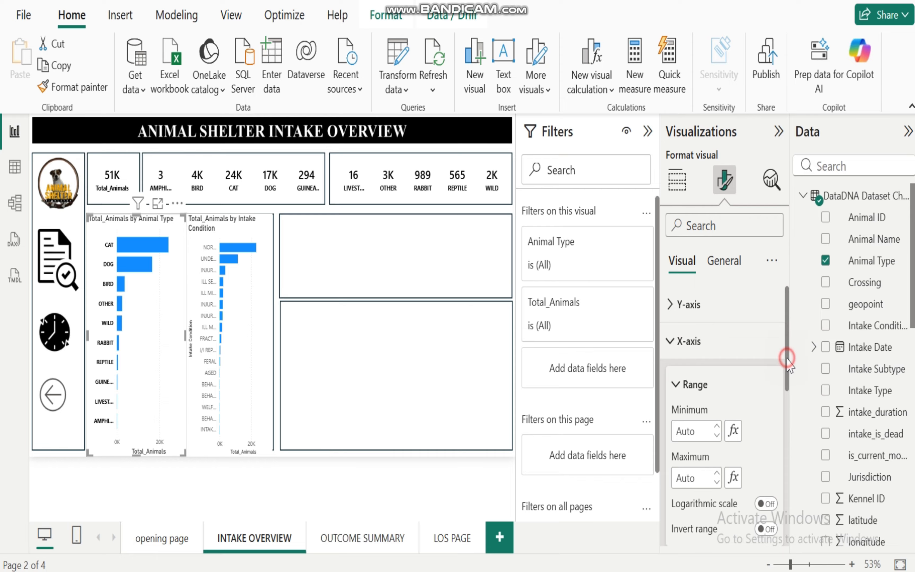
pyautogui.moveTo(788, 362); pyautogui.dragTo(787, 442)
pyautogui.click(761, 371)
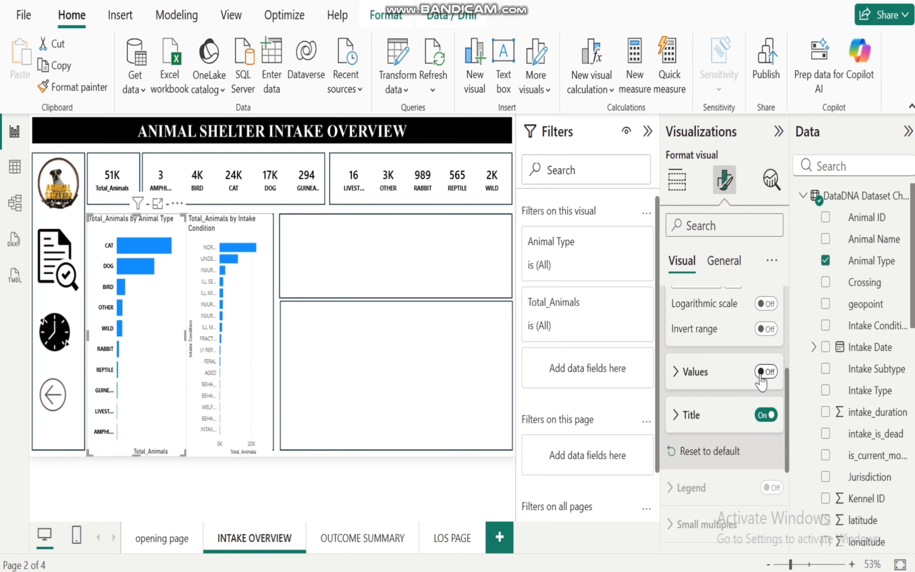
pyautogui.click(766, 415)
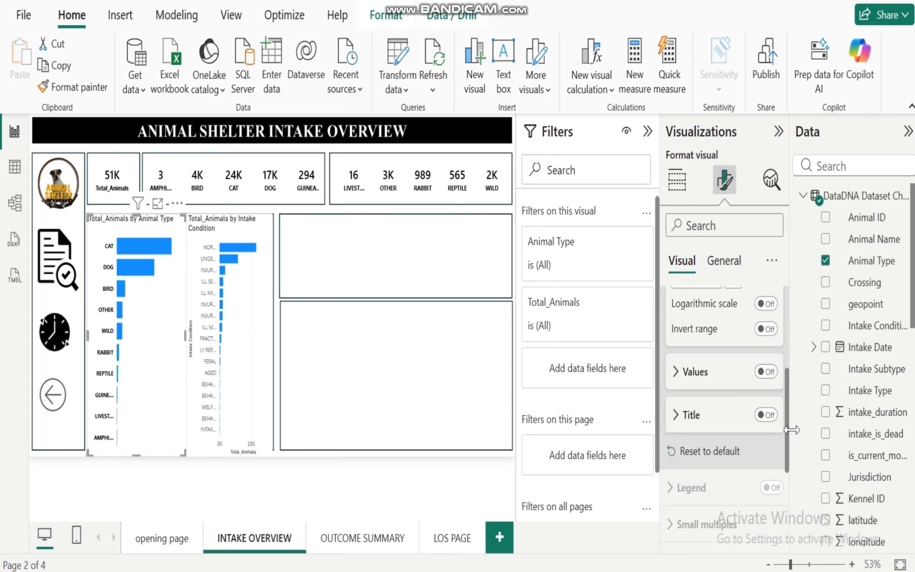
pyautogui.moveTo(787, 457); pyautogui.dragTo(788, 376)
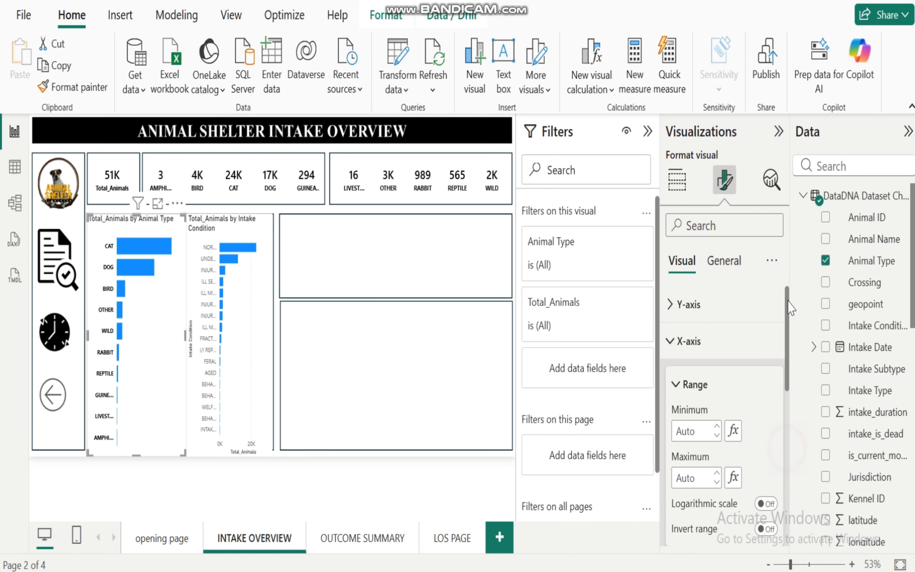
pyautogui.click(670, 343)
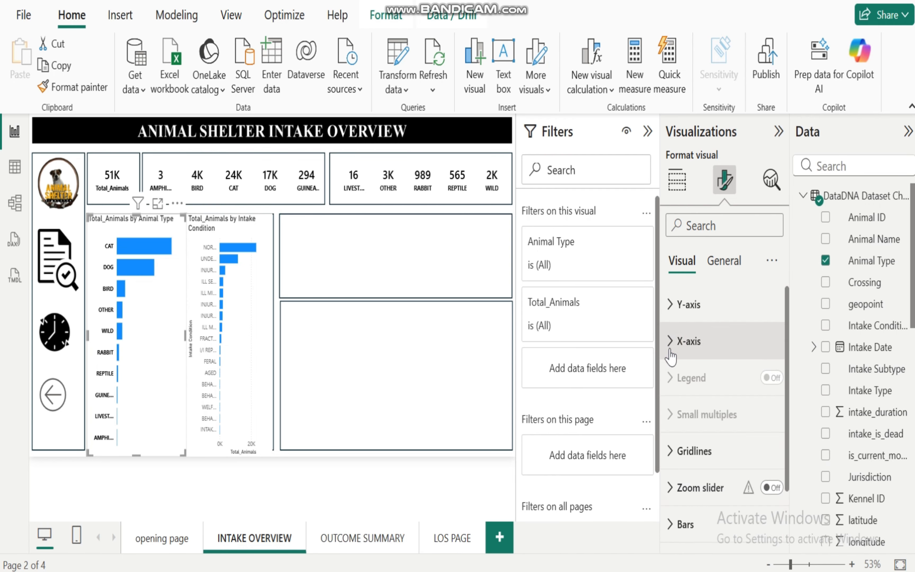
pyautogui.click(670, 453)
pyautogui.moveTo(788, 367)
pyautogui.mouseDown()
pyautogui.moveTo(788, 473)
pyautogui.moveTo(788, 386)
pyautogui.mouseUp()
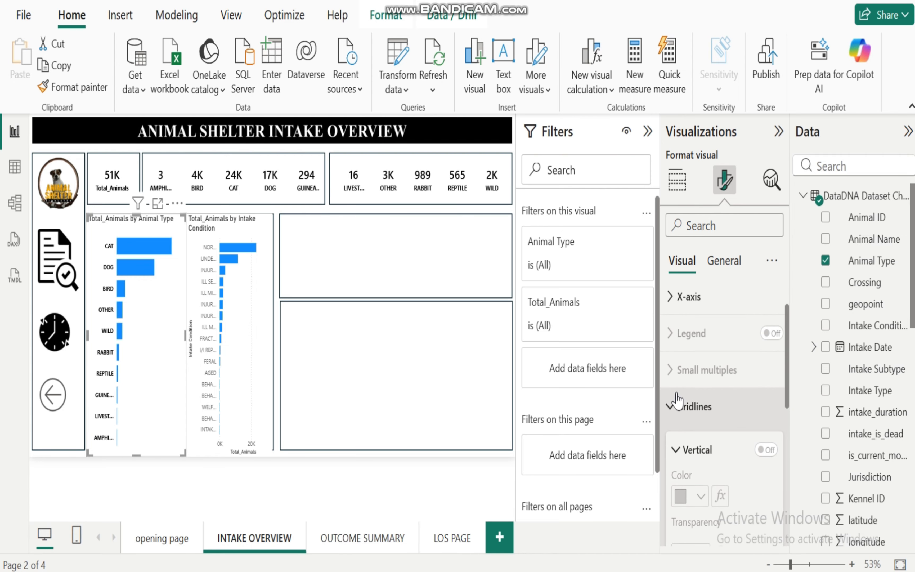
pyautogui.click(673, 406)
# Step: Change the bar color of the Animal Type chart to black (#000000)
pyautogui.scroll(-1, 788, 394)
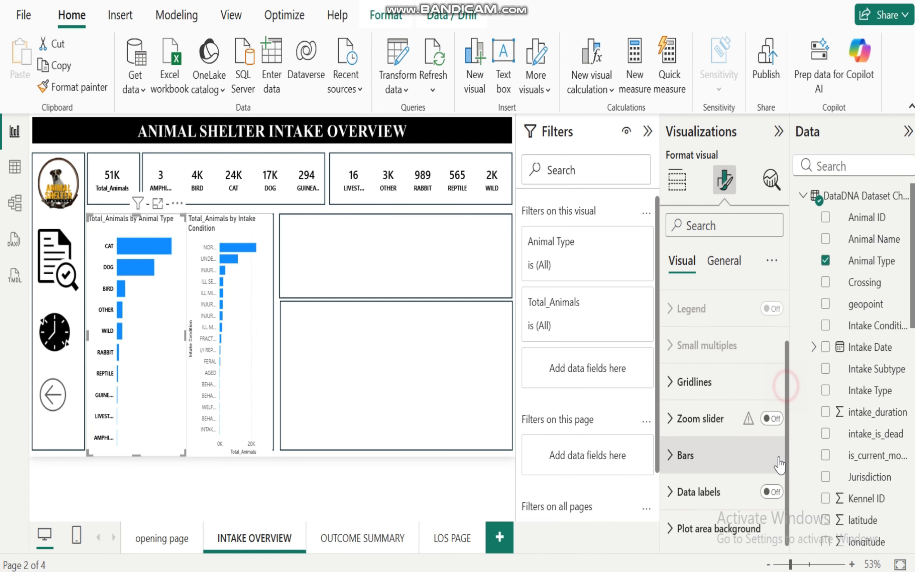
pyautogui.click(670, 457)
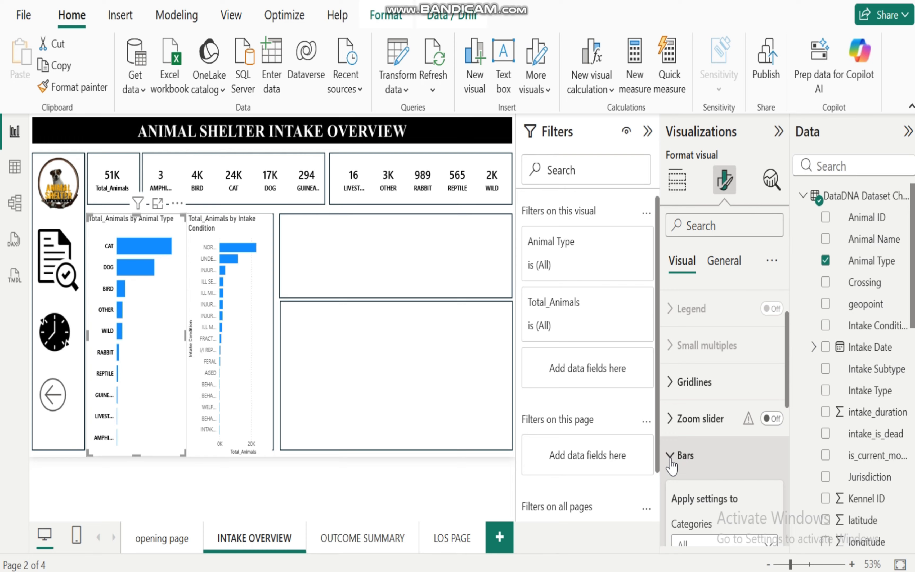
pyautogui.scroll(-5, 789, 373)
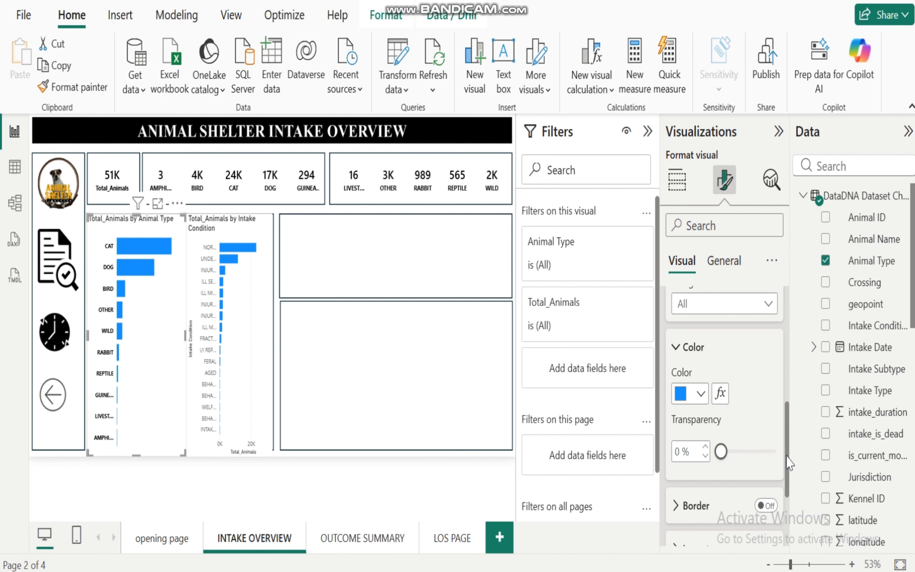
pyautogui.click(700, 387)
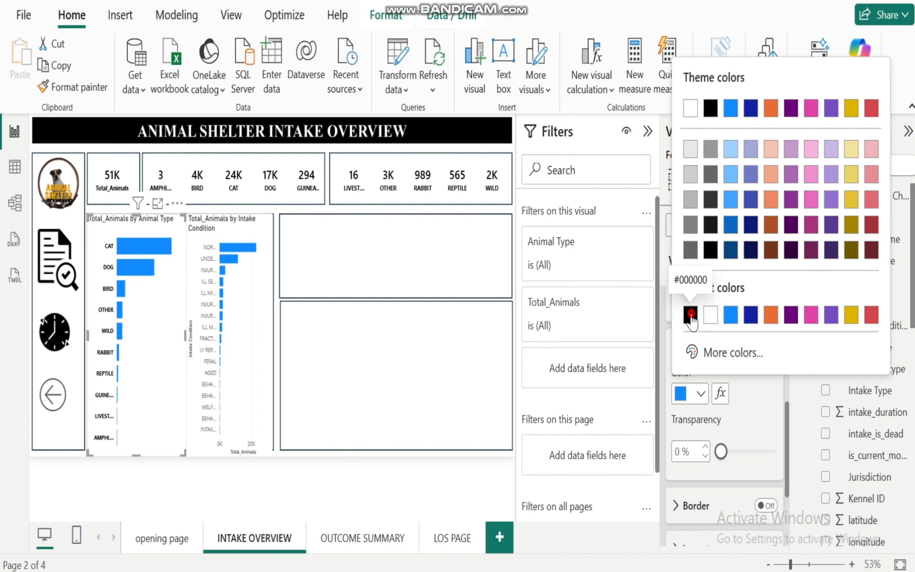
pyautogui.click(692, 313)
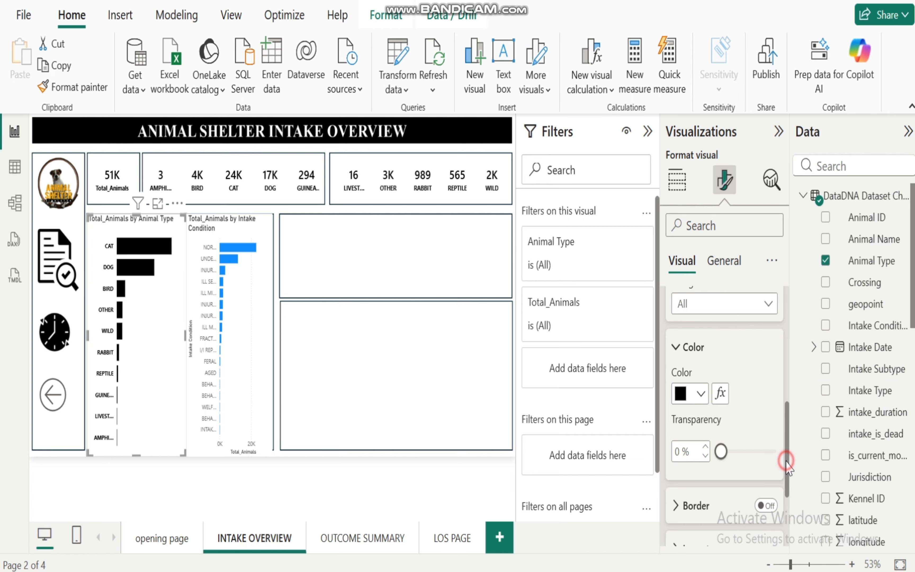
pyautogui.moveTo(787, 463); pyautogui.dragTo(787, 403)
pyautogui.click(676, 453)
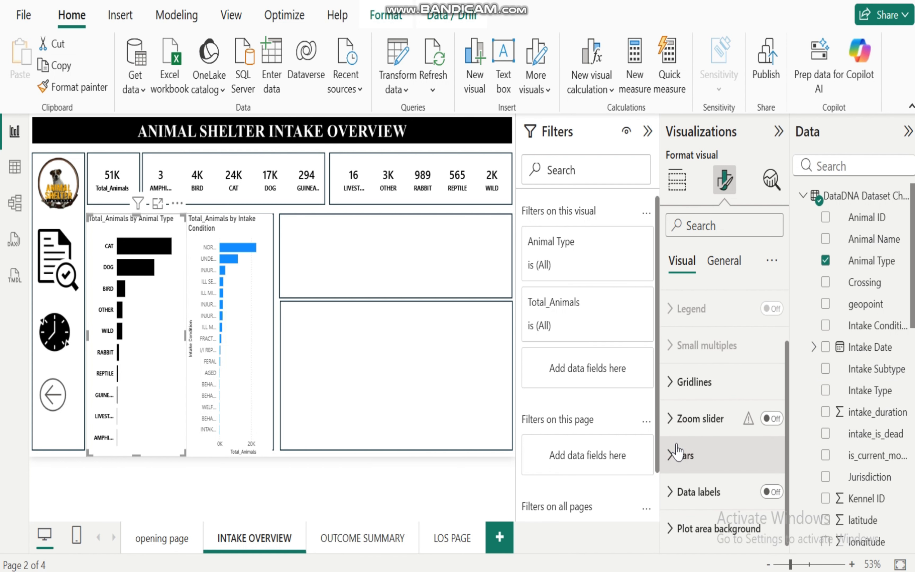
# Step: Turn on data labels for the Animal Type bar chart and make the label values bold and black
pyautogui.click(768, 492)
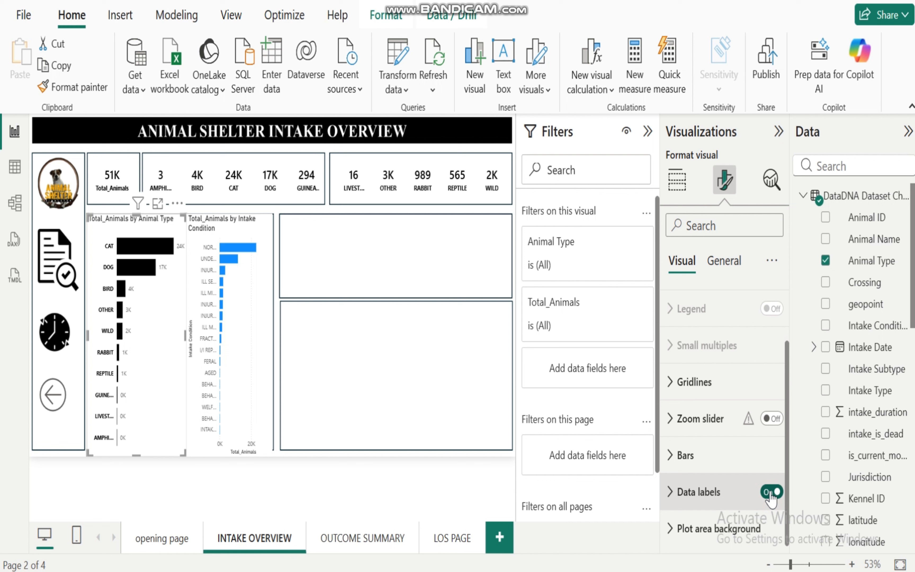
pyautogui.click(668, 492)
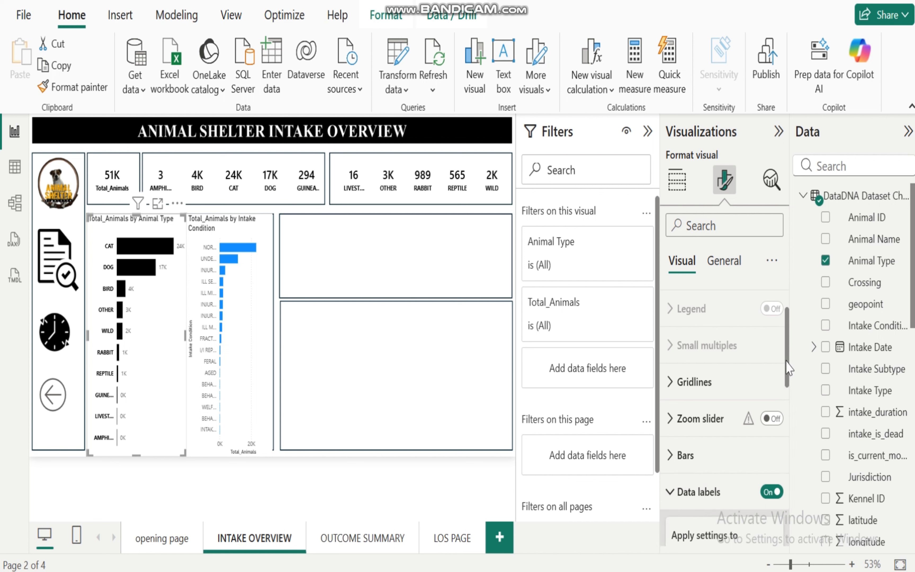
pyautogui.scroll(-3, 789, 393)
pyautogui.scroll(-2, 790, 408)
pyautogui.scroll(-6, 791, 414)
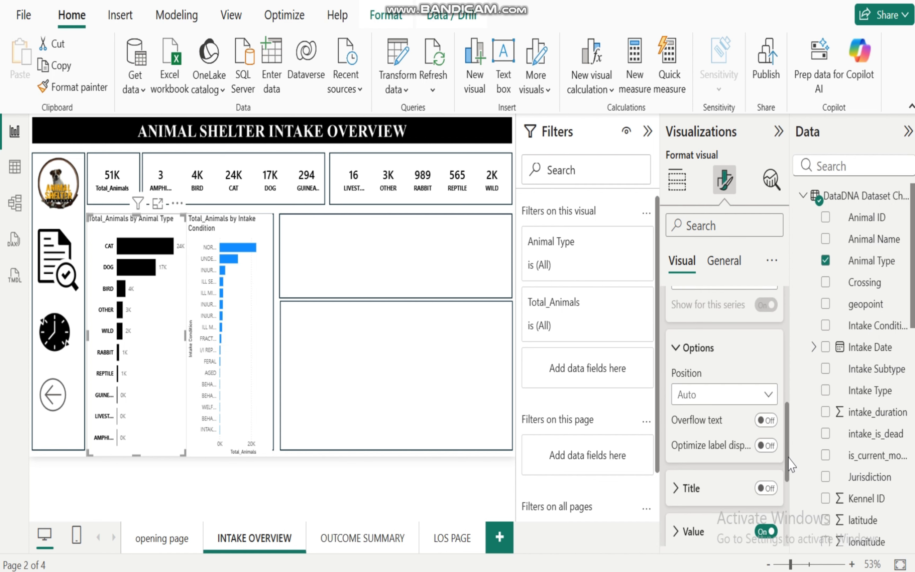
pyautogui.click(675, 418)
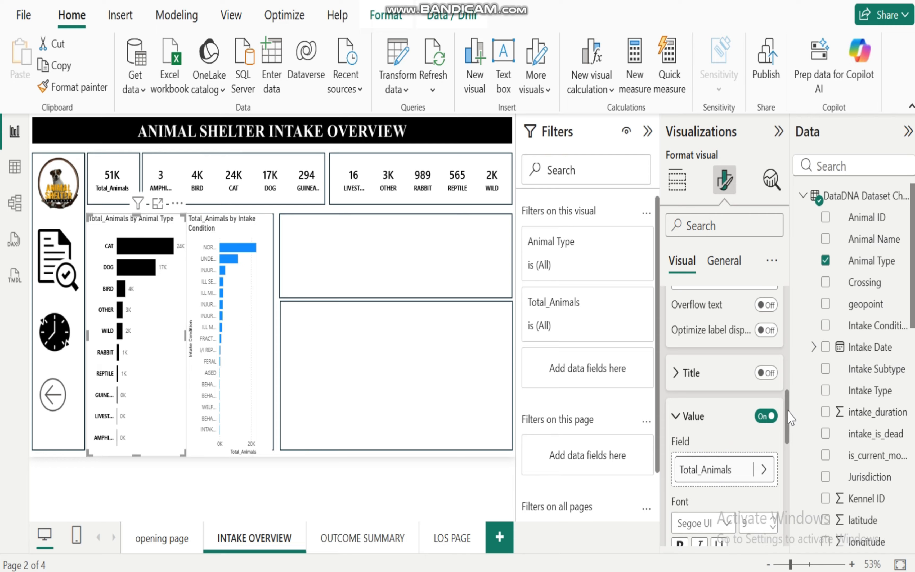
pyautogui.scroll(-6, 790, 418)
pyautogui.click(679, 320)
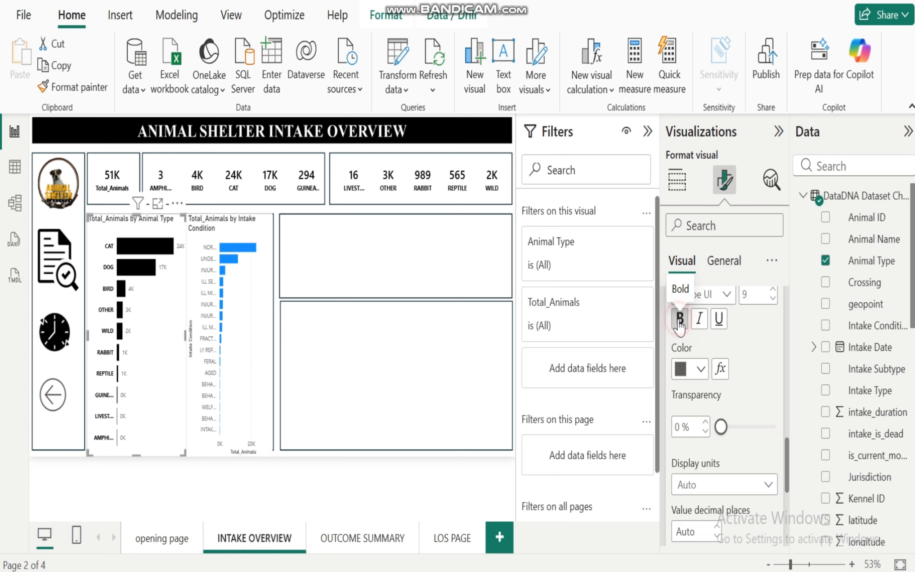
pyautogui.click(700, 369)
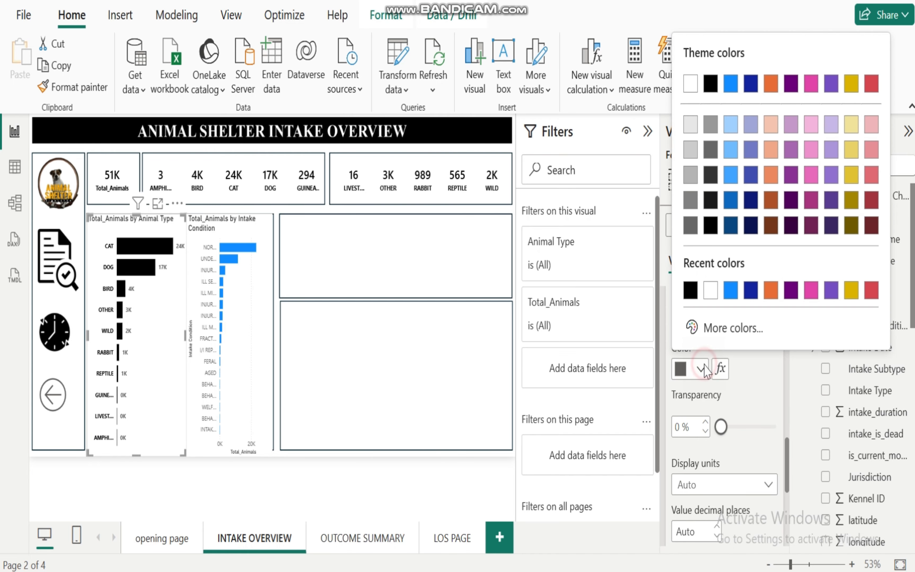
pyautogui.click(691, 295)
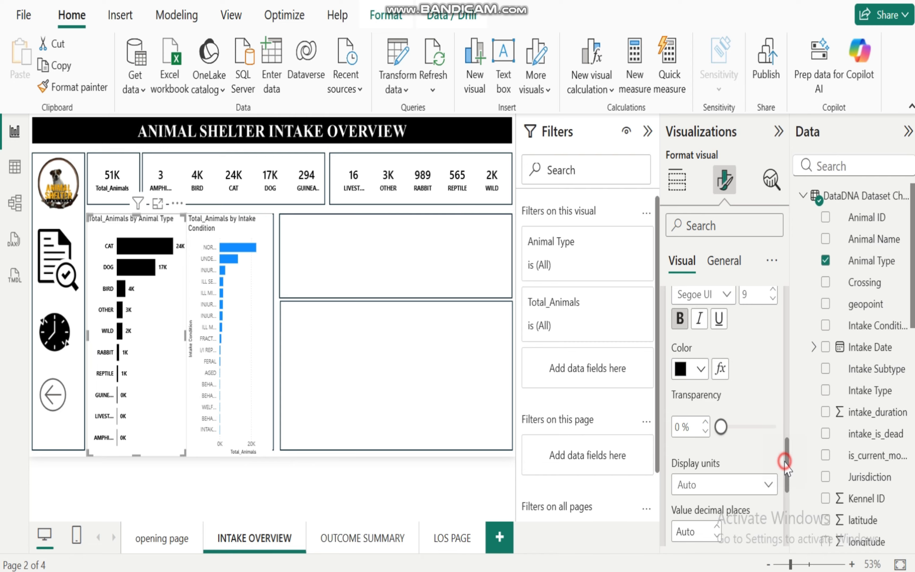
pyautogui.moveTo(786, 463); pyautogui.dragTo(779, 345)
pyautogui.click(670, 357)
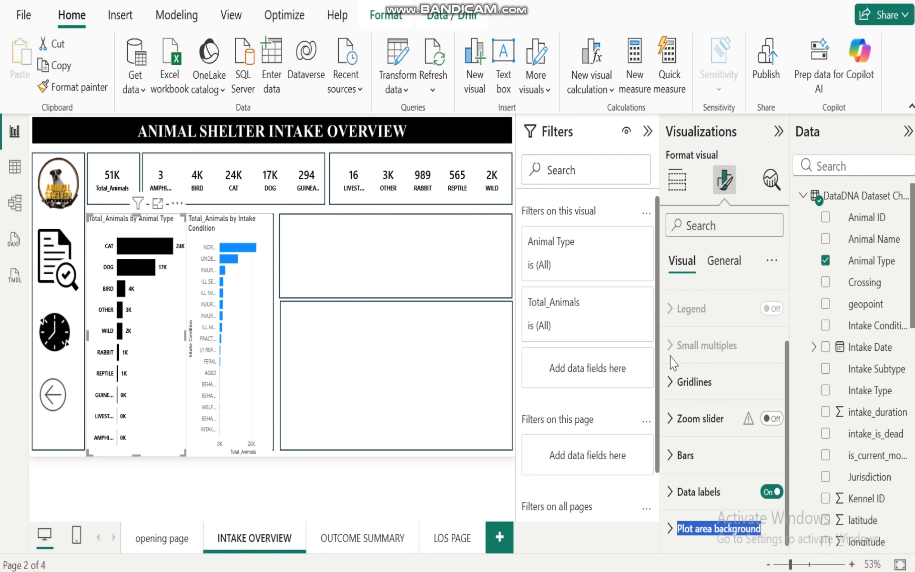
# Step: Make the title of the Animal Type bar chart bold, center-aligned and black
pyautogui.click(729, 261)
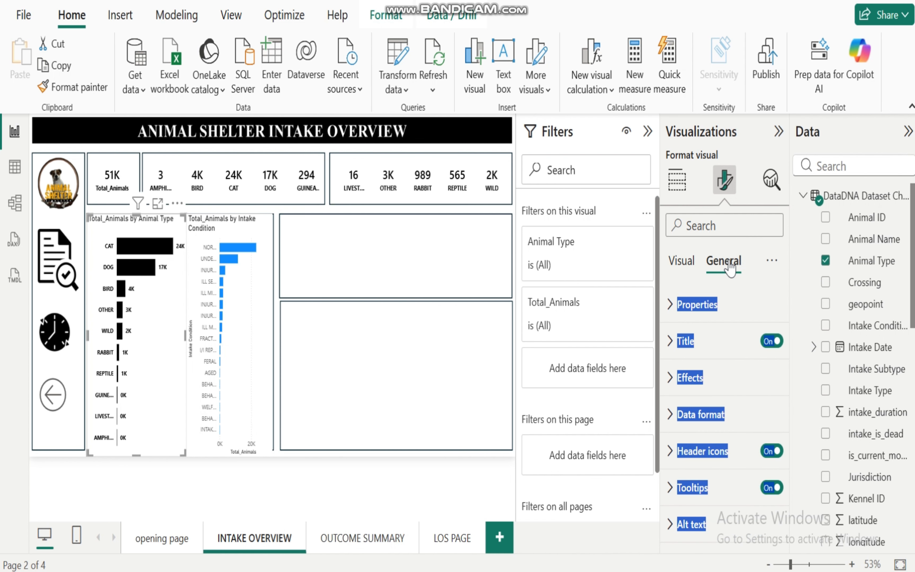
pyautogui.click(742, 314)
pyautogui.click(741, 316)
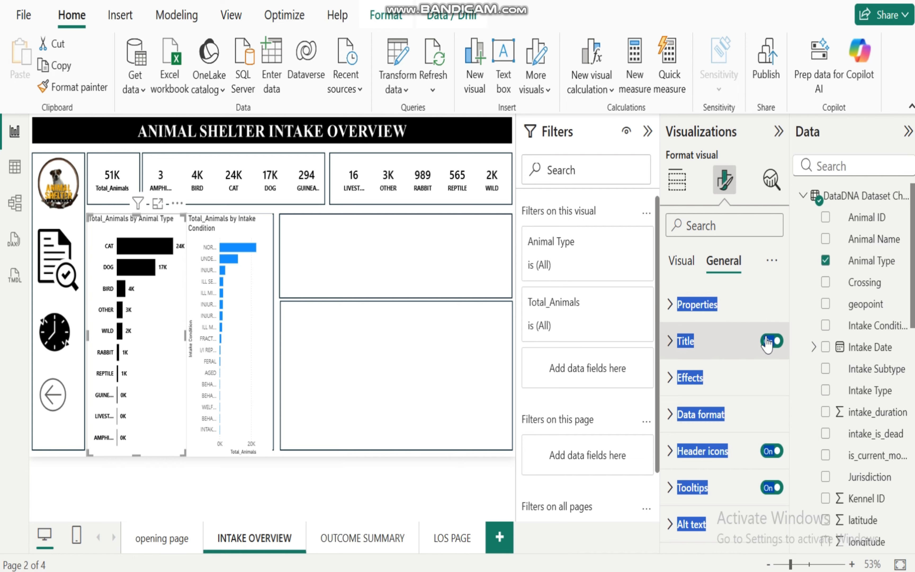
pyautogui.doubleClick(672, 347)
pyautogui.doubleClick(683, 342)
pyautogui.click(683, 345)
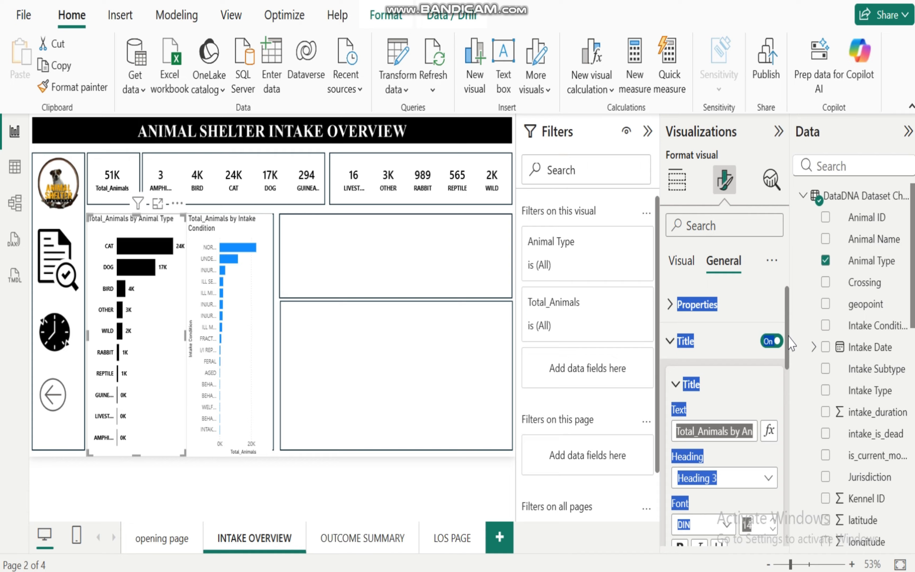
pyautogui.click(778, 343)
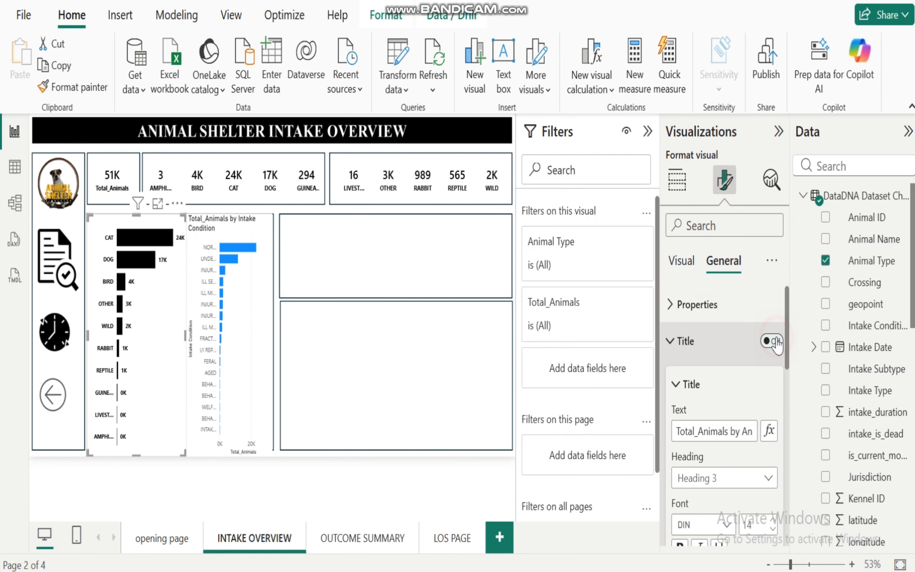
pyautogui.click(775, 341)
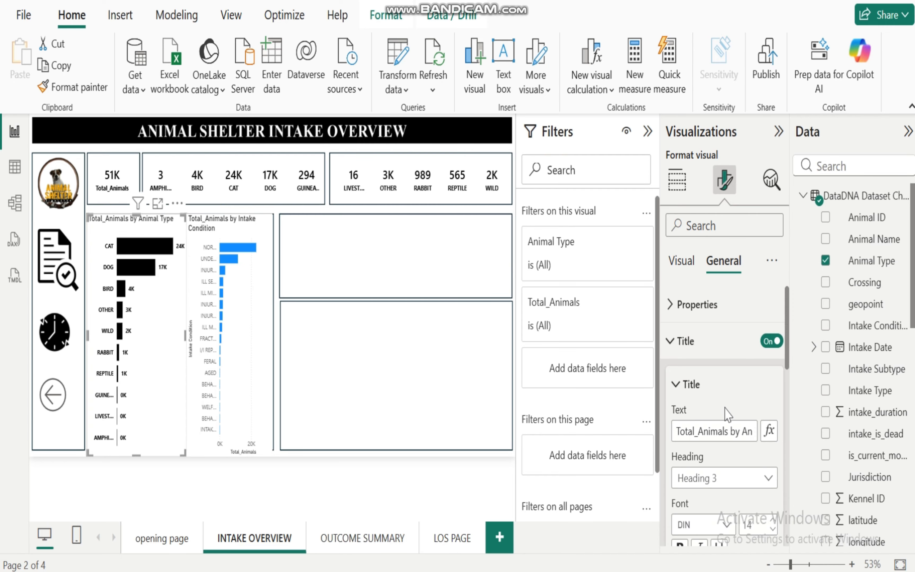
pyautogui.moveTo(787, 355); pyautogui.dragTo(776, 423)
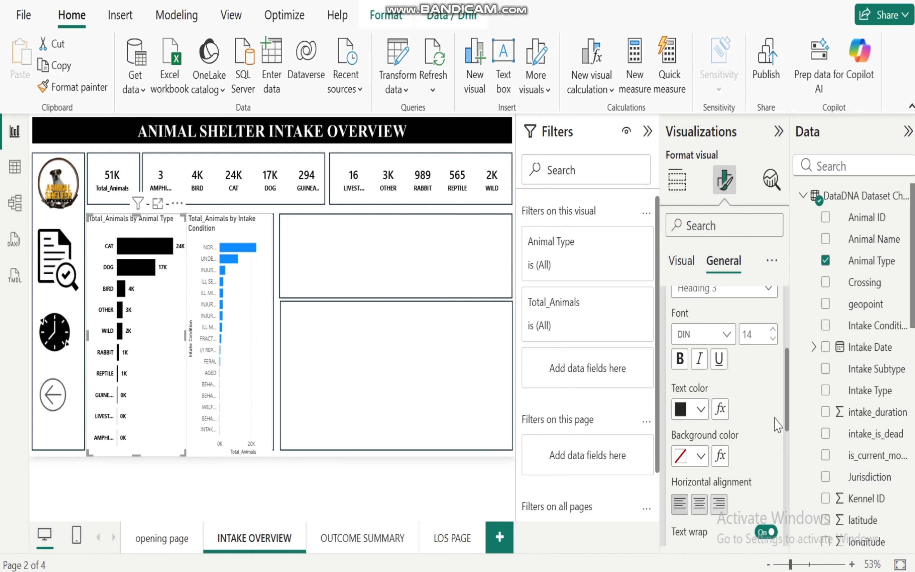
pyautogui.click(679, 357)
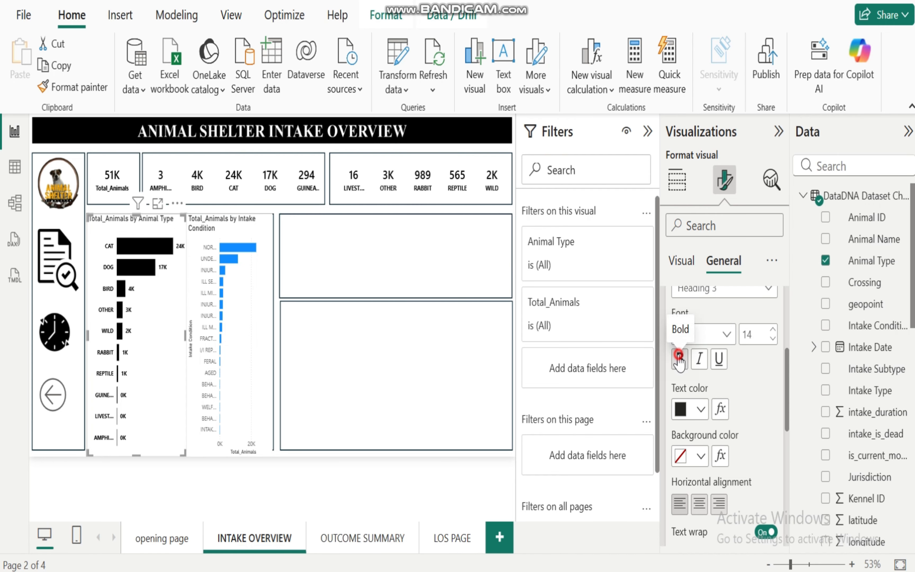
pyautogui.click(701, 507)
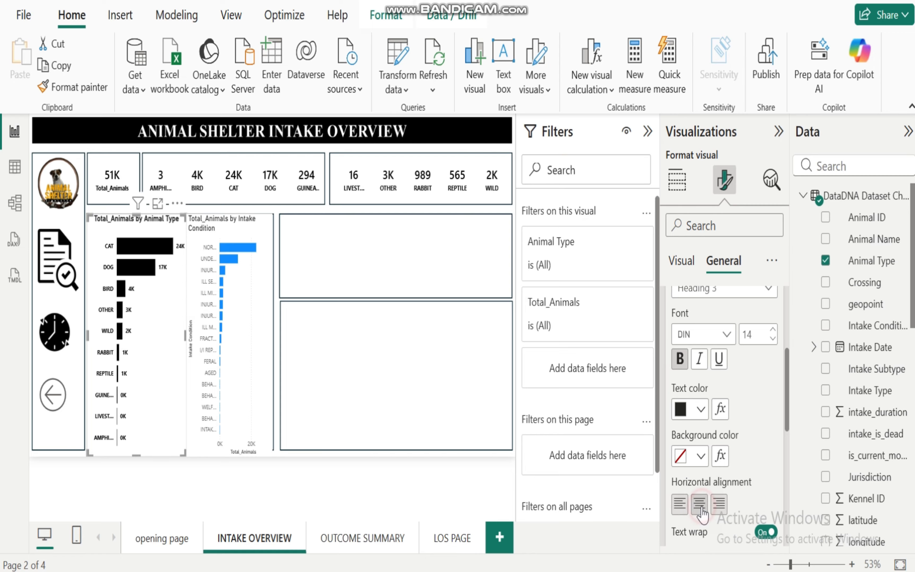
pyautogui.click(702, 409)
pyautogui.click(690, 328)
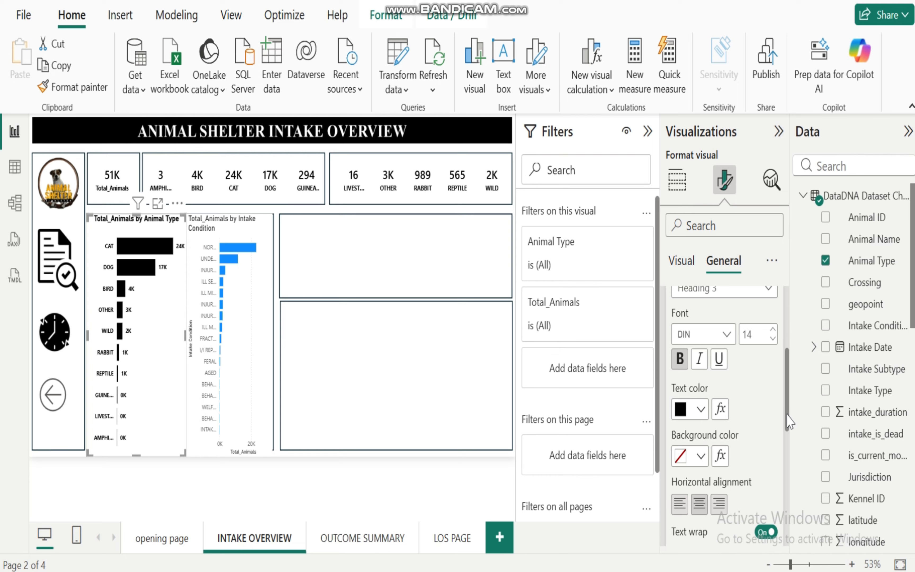
pyautogui.moveTo(787, 411); pyautogui.dragTo(789, 350)
pyautogui.click(673, 340)
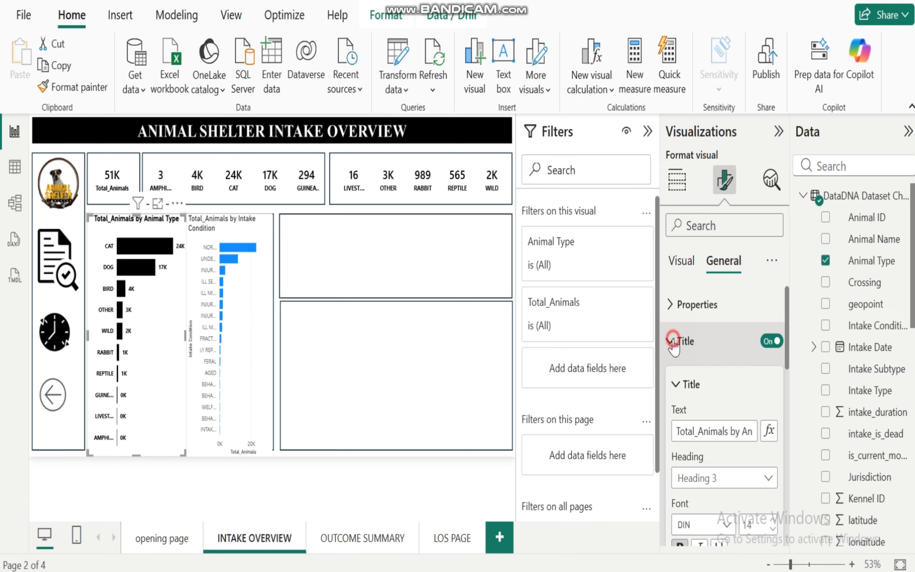
# Step: Turn off the background of the Animal Type bar chart
pyautogui.click(670, 375)
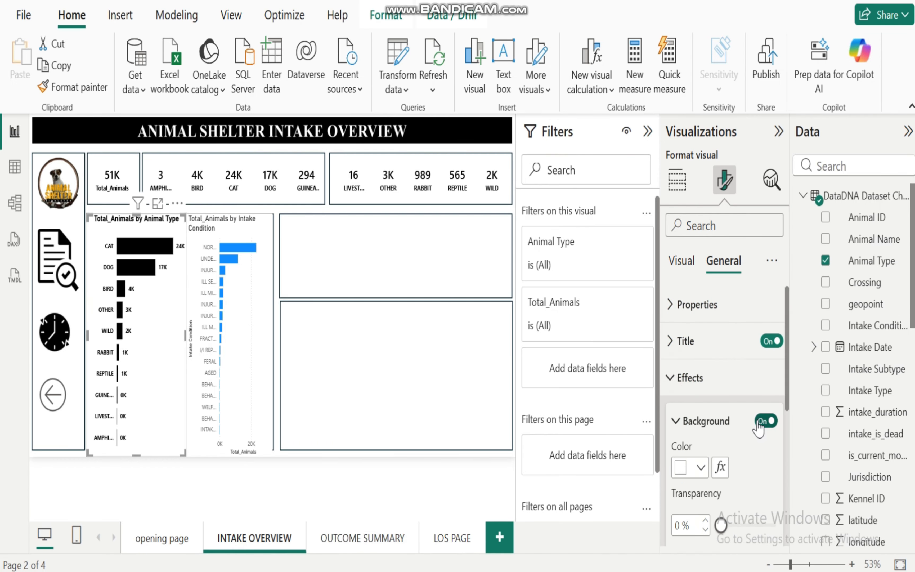
pyautogui.click(760, 422)
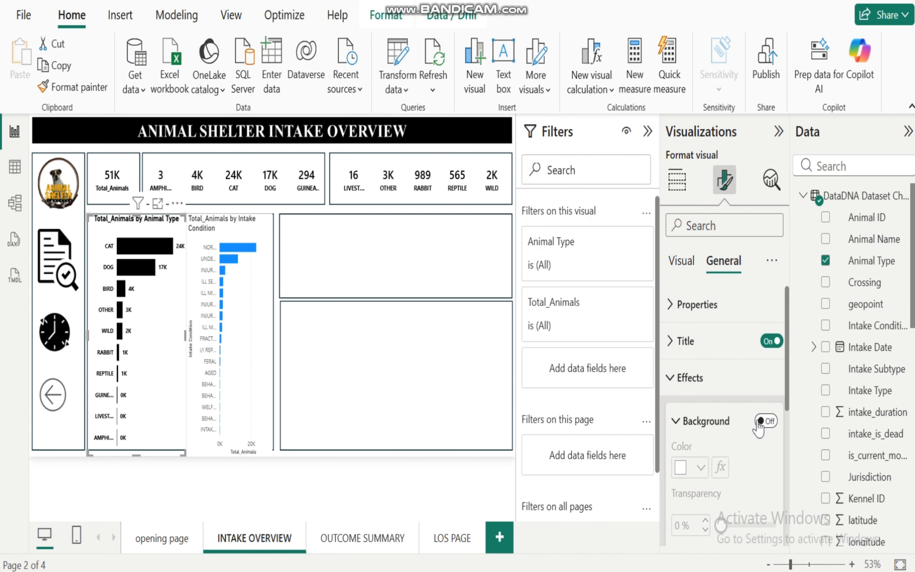
pyautogui.click(187, 507)
# Step: Copy the Animal Type chart's formatting to the Intake Condition chart with Format Painter and shorten that chart slightly from its lower edge
pyautogui.click(154, 345)
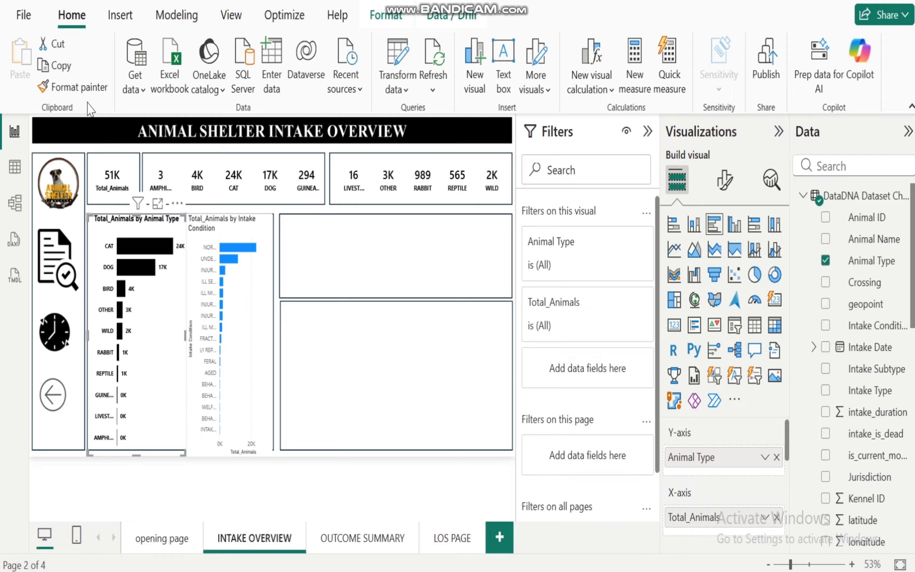
pyautogui.click(82, 93)
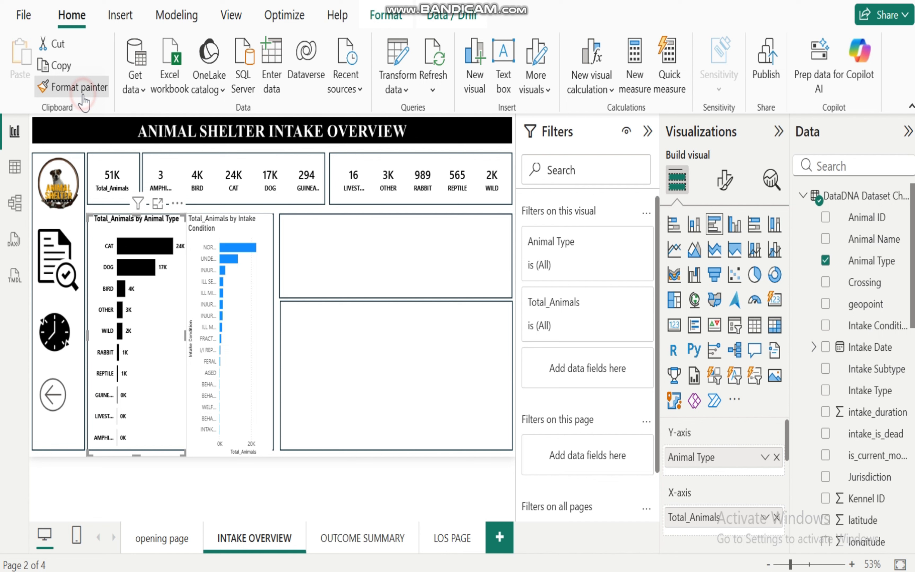
pyautogui.click(239, 308)
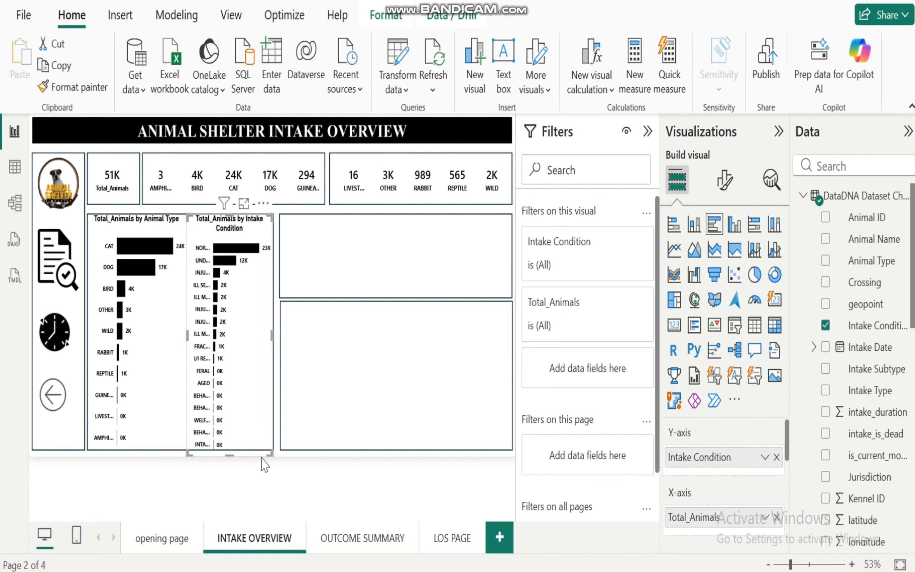
pyautogui.moveTo(230, 451); pyautogui.dragTo(231, 442)
pyautogui.click(320, 490)
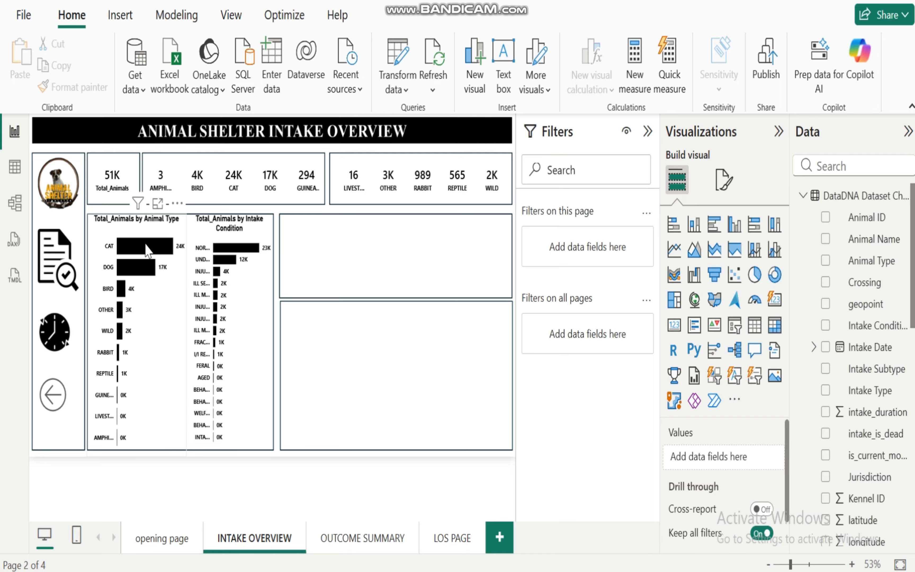
# Step: Inspect the exact Total_Animals values of individual bars in the Animal Type and Intake Condition charts
pyautogui.moveTo(147, 251)
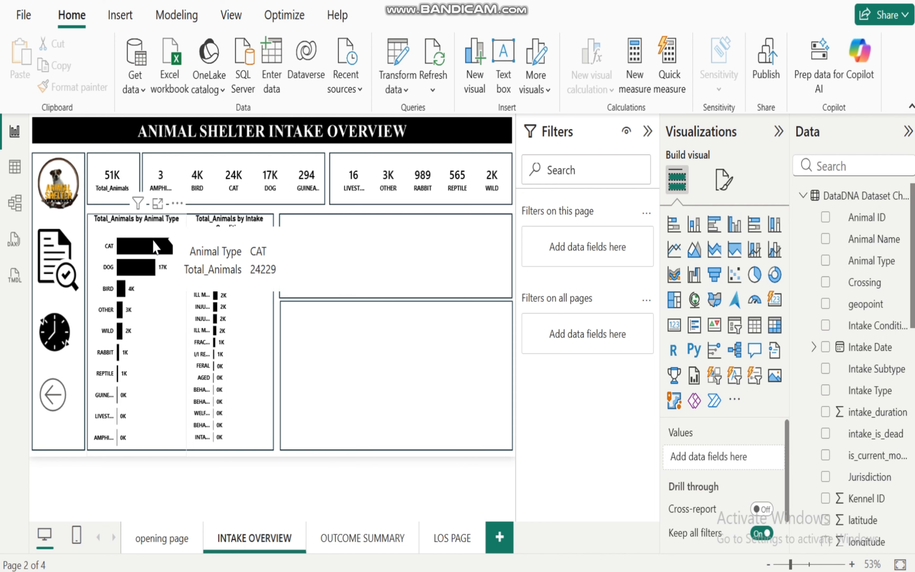
pyautogui.moveTo(146, 274)
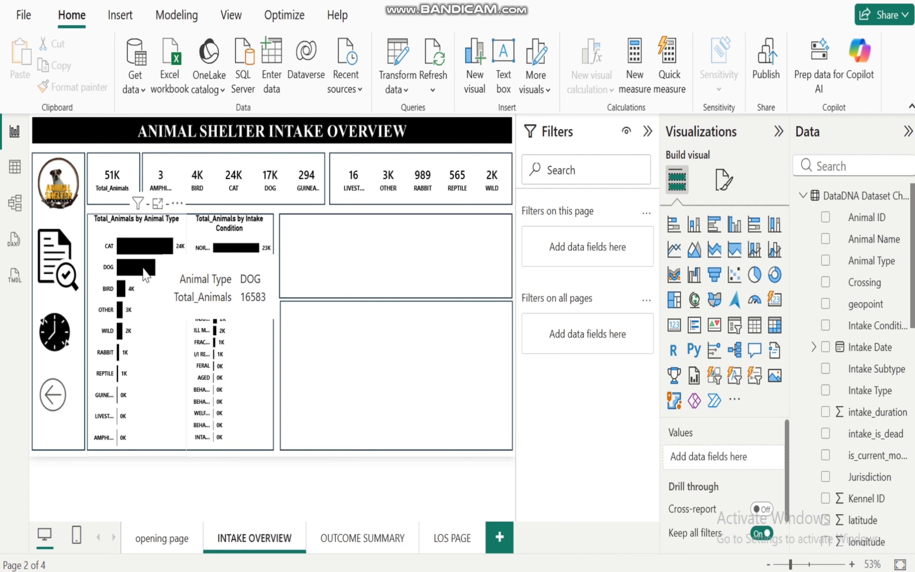
pyautogui.moveTo(127, 295)
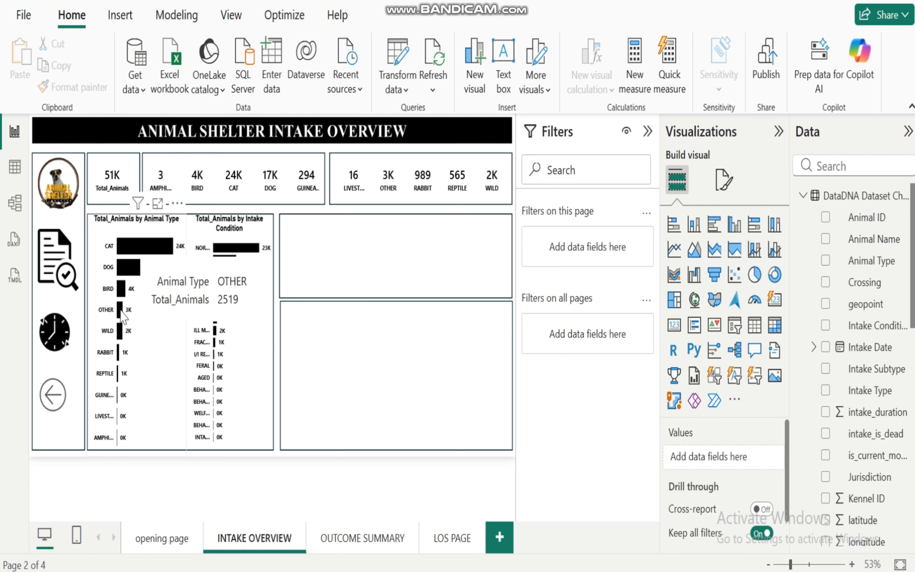
pyautogui.moveTo(121, 341)
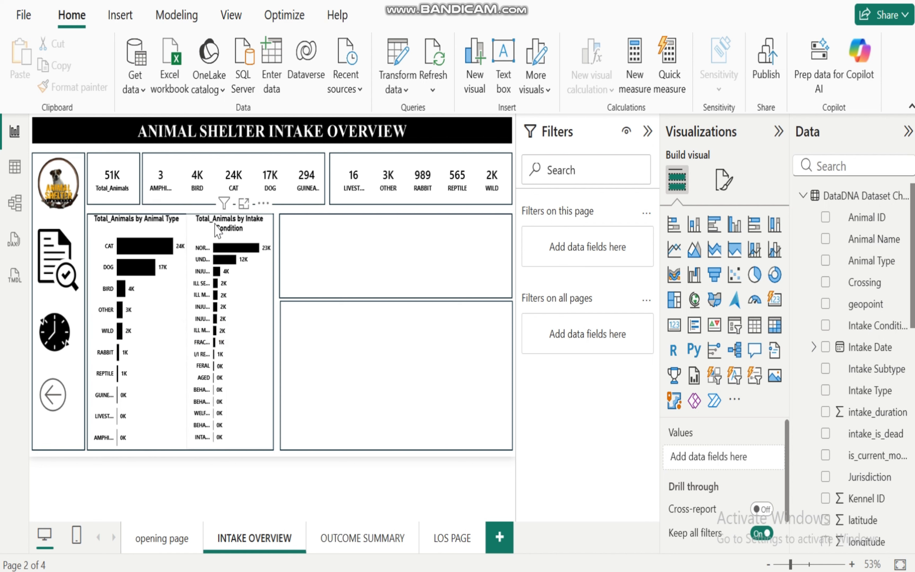
pyautogui.moveTo(234, 254)
# Step: Switch to the business case presentation in PowerPoint, review the intake dashboard questions and return to the Power BI report
pyautogui.moveTo(567, 566)
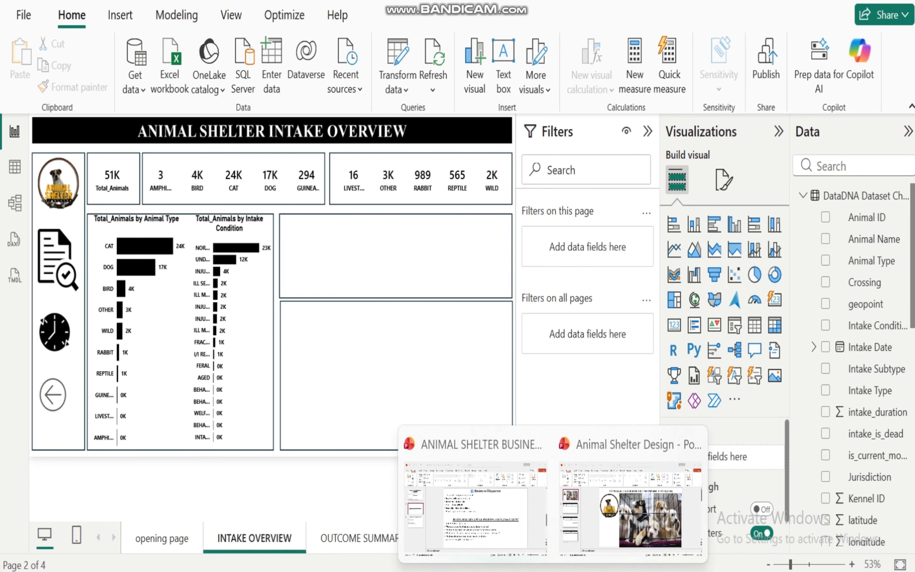
pyautogui.click(488, 524)
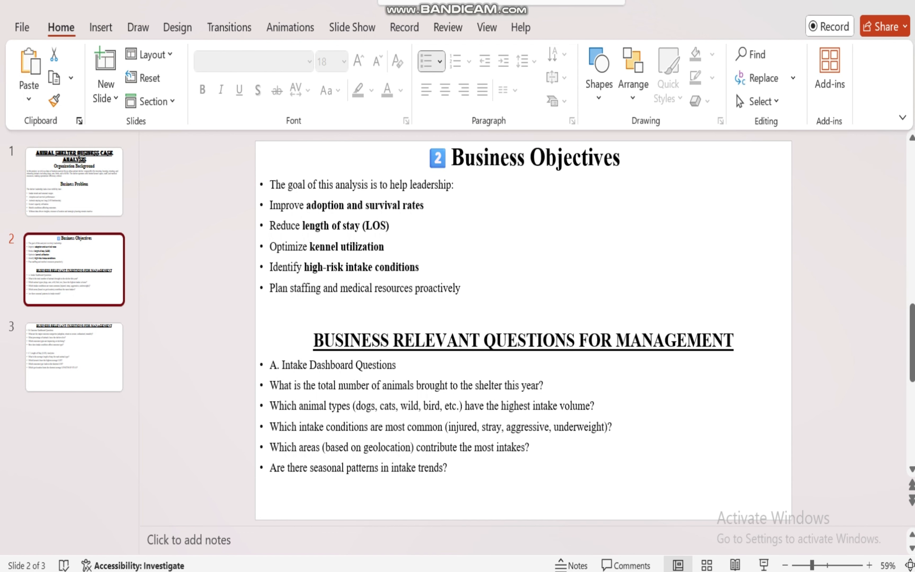
pyautogui.click(652, 535)
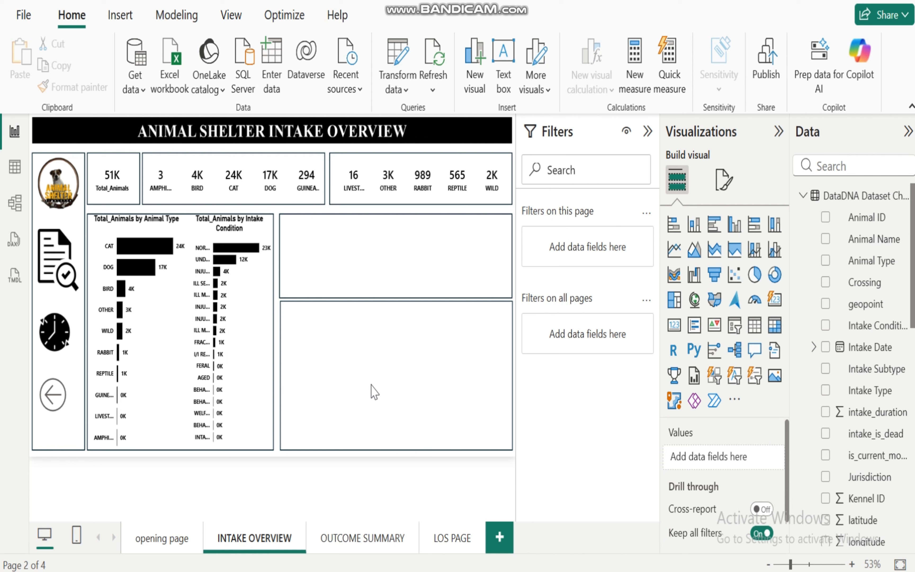
# Step: Show the DataDNA dataset table in Table view and examine its latitude, longitude and geopoint columns
pyautogui.click(802, 195)
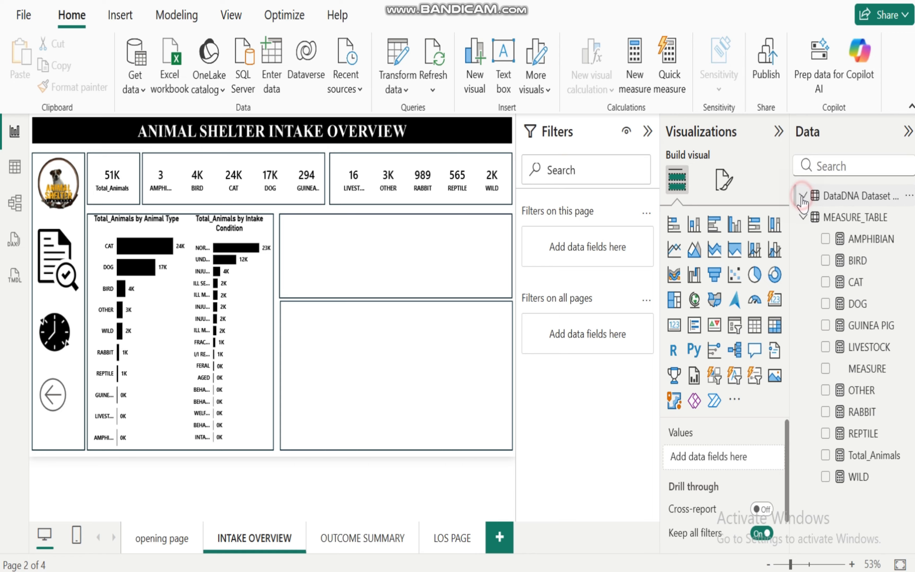
pyautogui.click(802, 217)
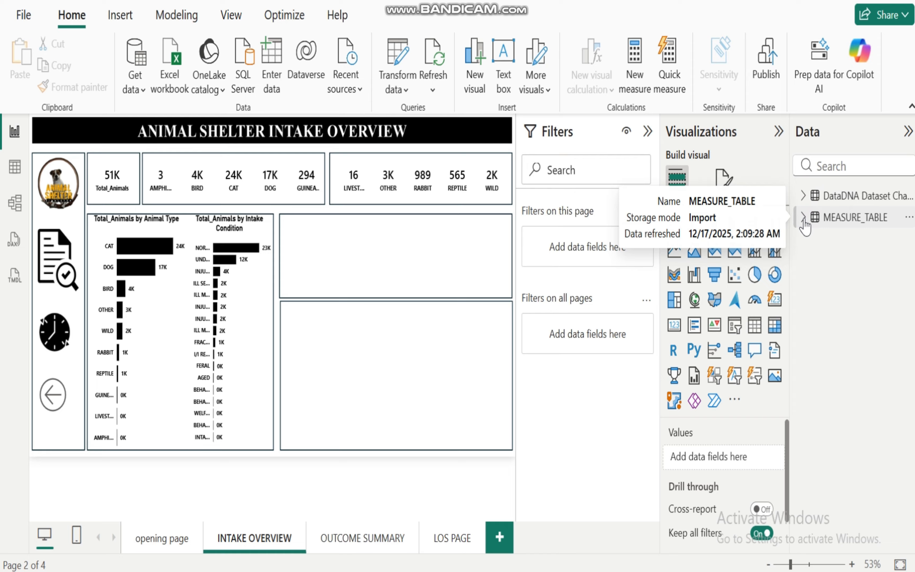
pyautogui.click(15, 169)
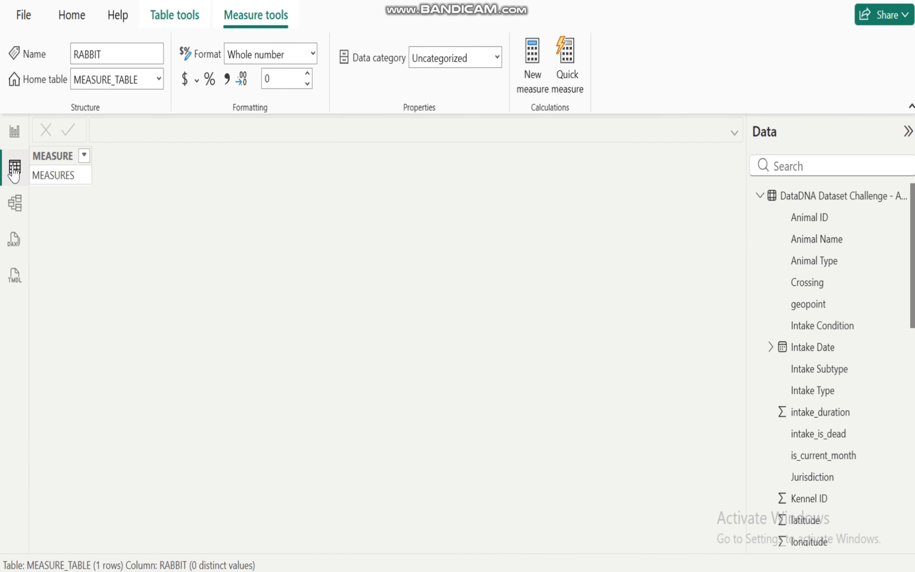
pyautogui.click(846, 194)
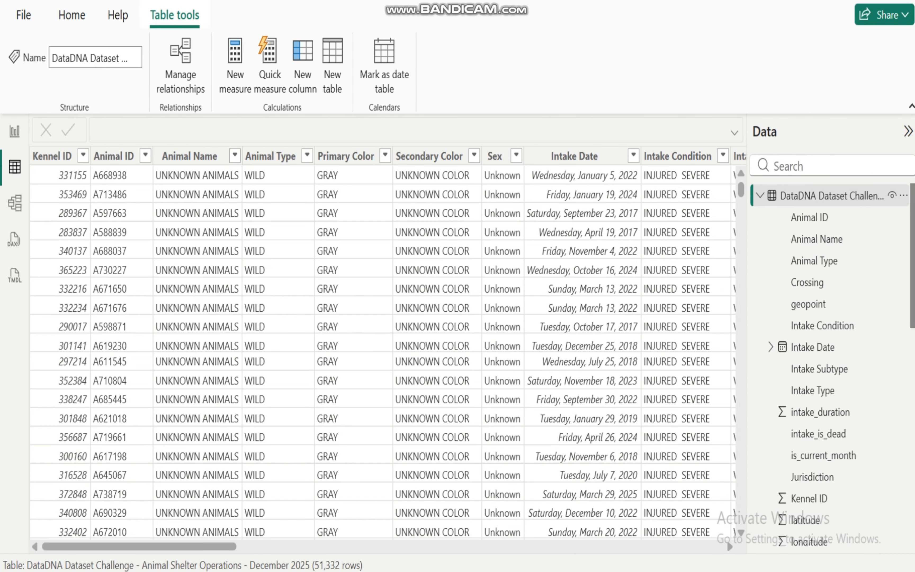
pyautogui.moveTo(194, 548); pyautogui.dragTo(526, 534)
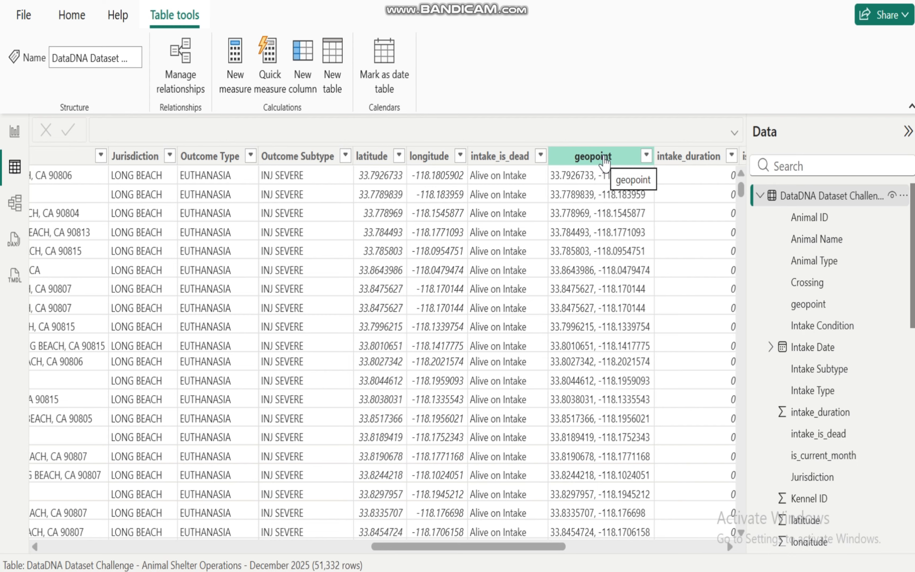
pyautogui.click(446, 545)
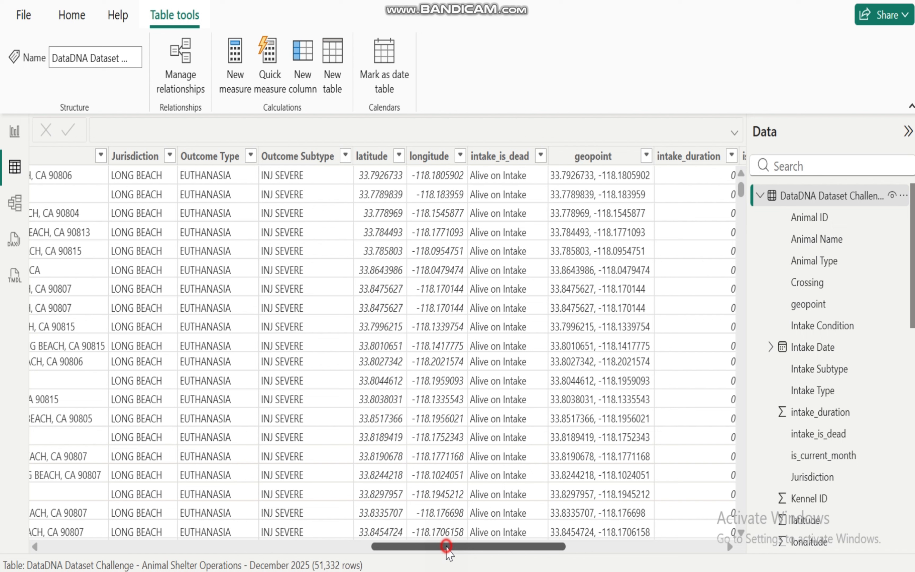
pyautogui.moveTo(446, 547); pyautogui.dragTo(469, 546)
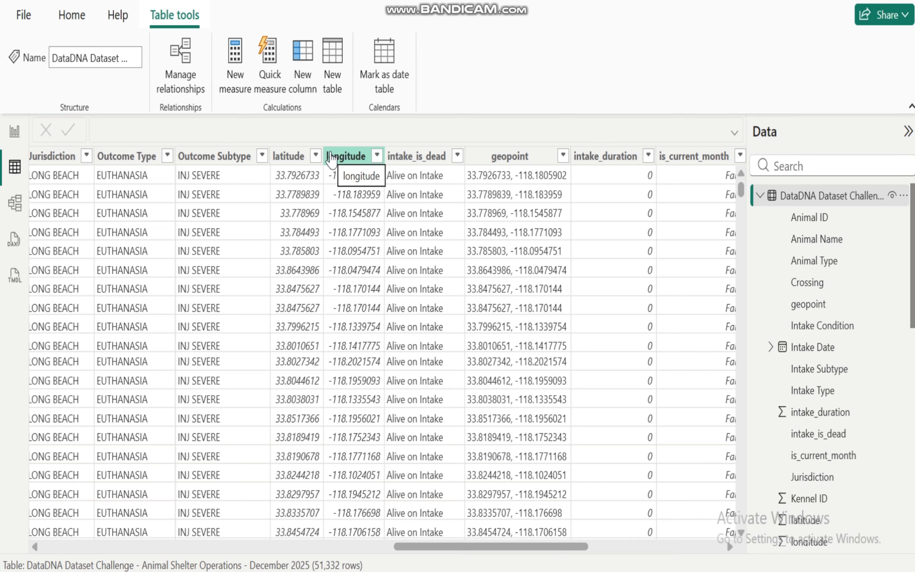
# Step: Set the default summarization of the latitude column to Don't summarize
pyautogui.click(294, 158)
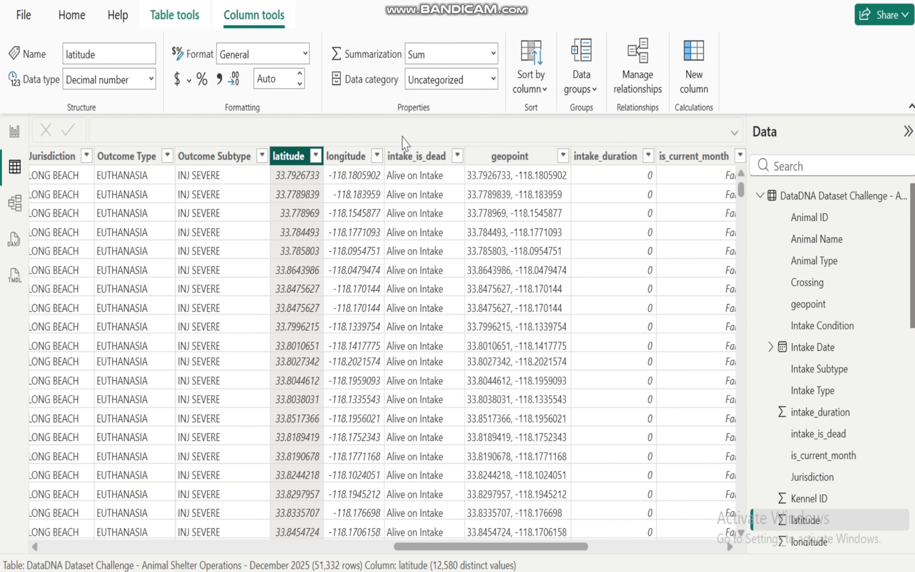
pyautogui.click(348, 163)
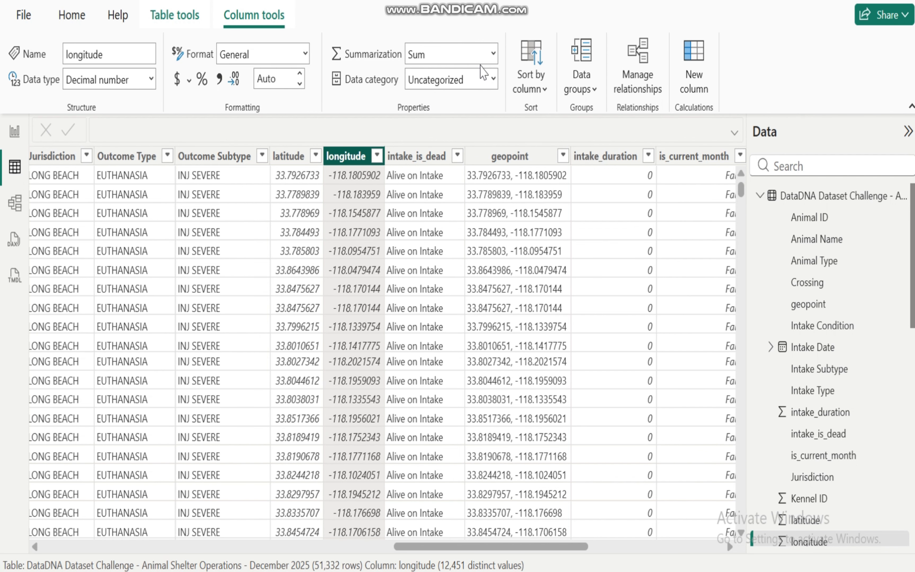
pyautogui.click(292, 159)
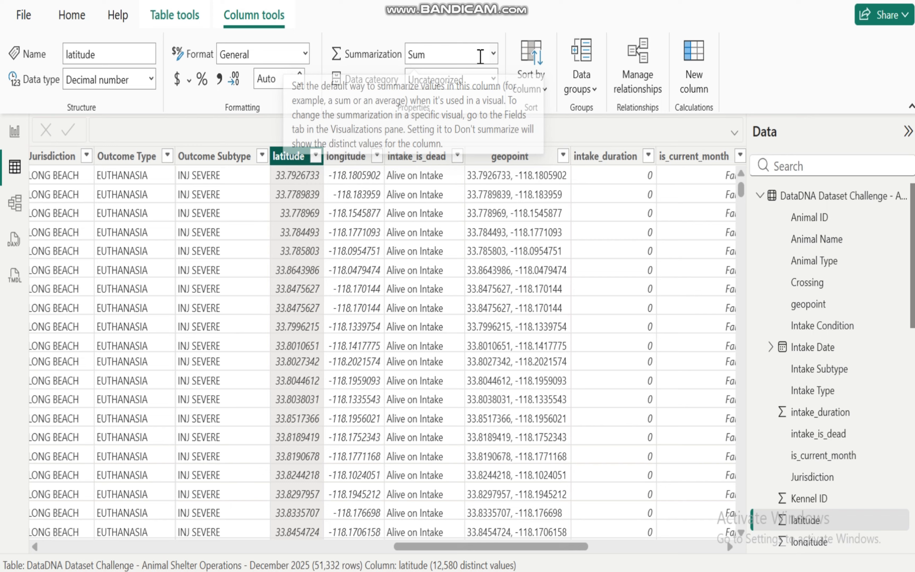
pyautogui.click(494, 55)
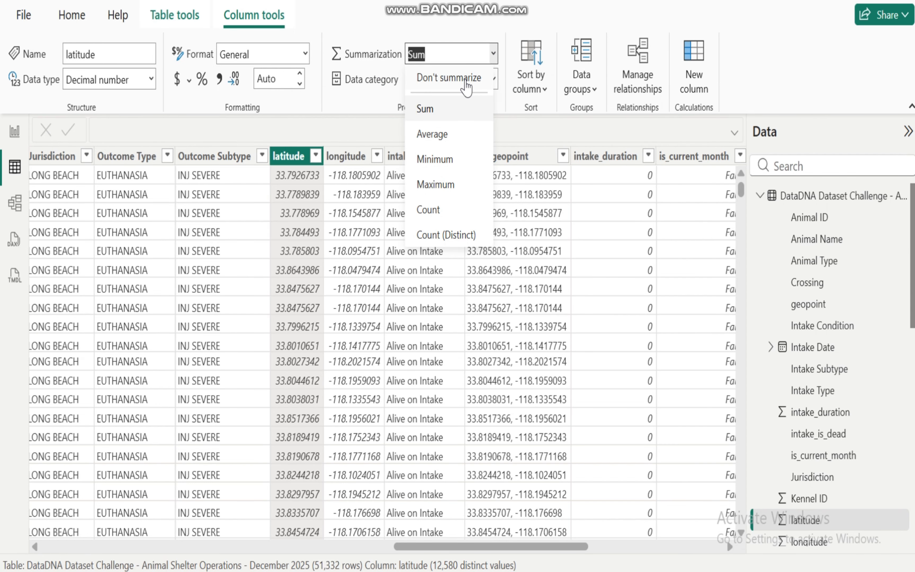
pyautogui.click(458, 80)
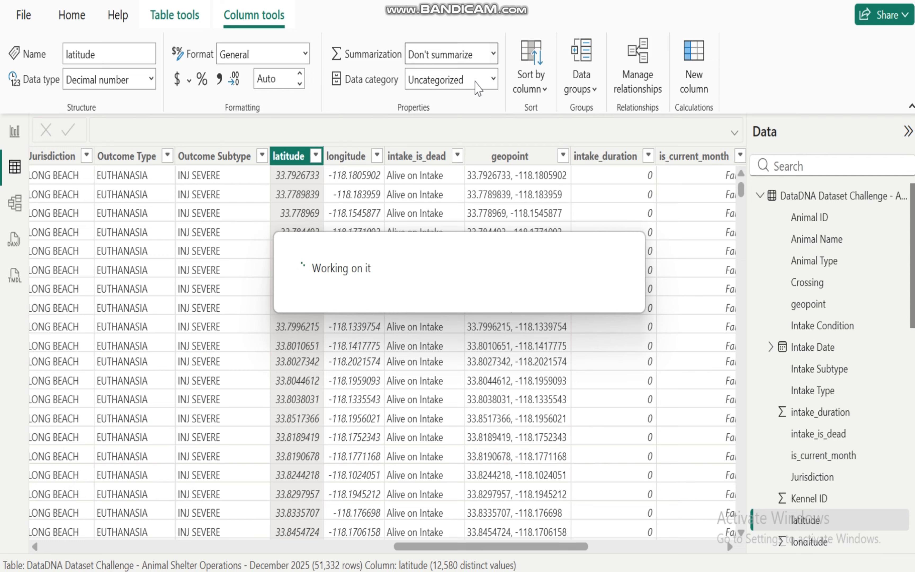
# Step: Set the data category of the latitude column to Latitude
pyautogui.click(493, 82)
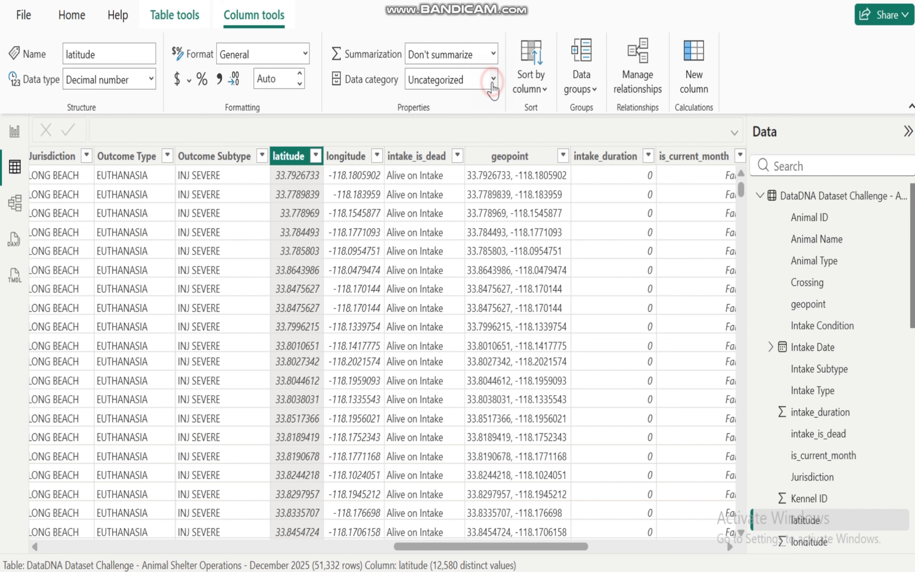
pyautogui.click(493, 81)
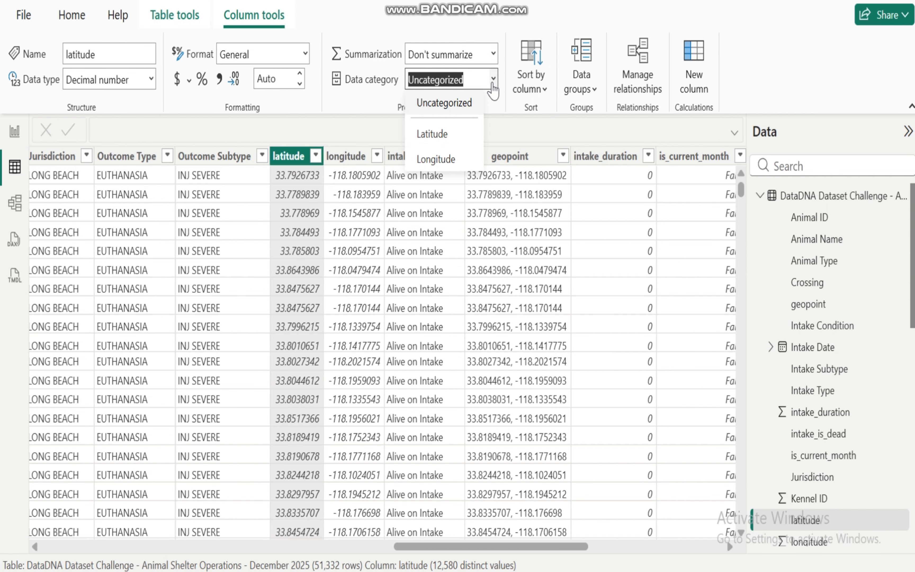
pyautogui.click(435, 135)
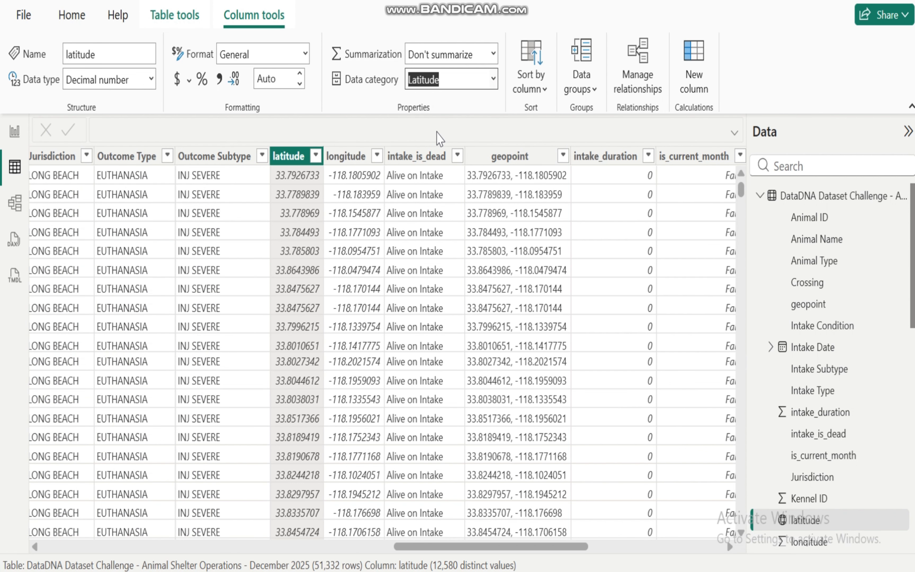
# Step: Set the longitude column's summarization to Don't summarize and its data category to Longitude
pyautogui.click(341, 152)
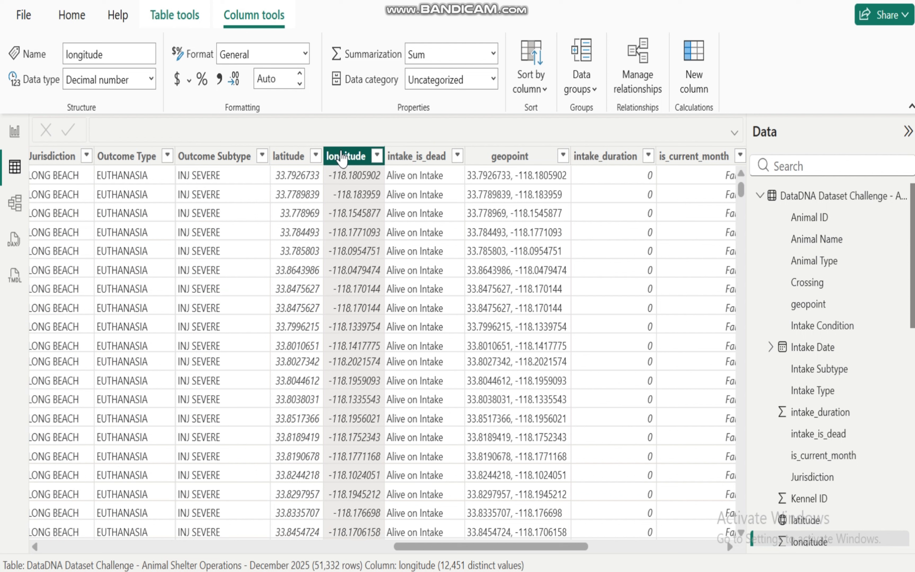
pyautogui.click(494, 51)
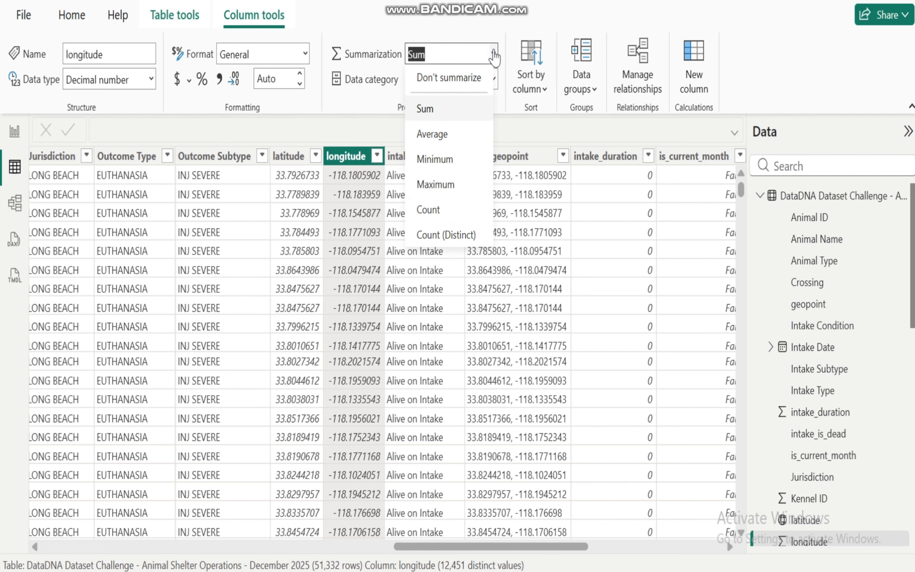
pyautogui.click(453, 76)
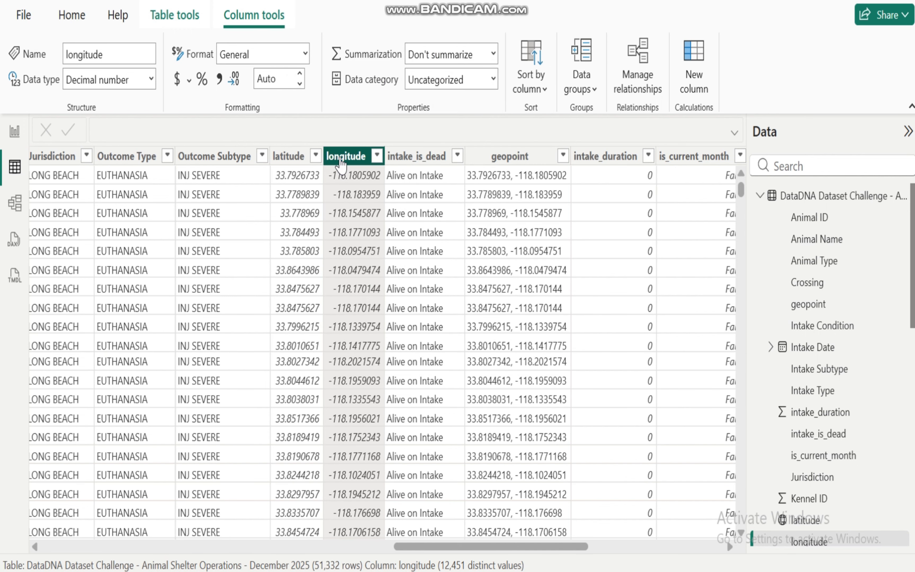
pyautogui.click(494, 80)
pyautogui.click(437, 158)
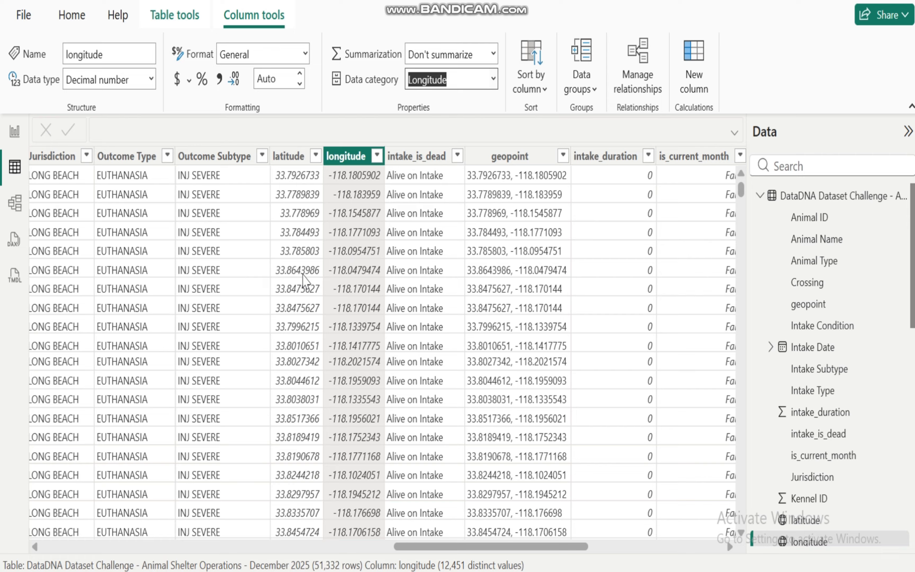
# Step: Create a map visual on the INTAKE OVERVIEW report page from the latitude, longitude and Total_Animals fields
pyautogui.click(14, 132)
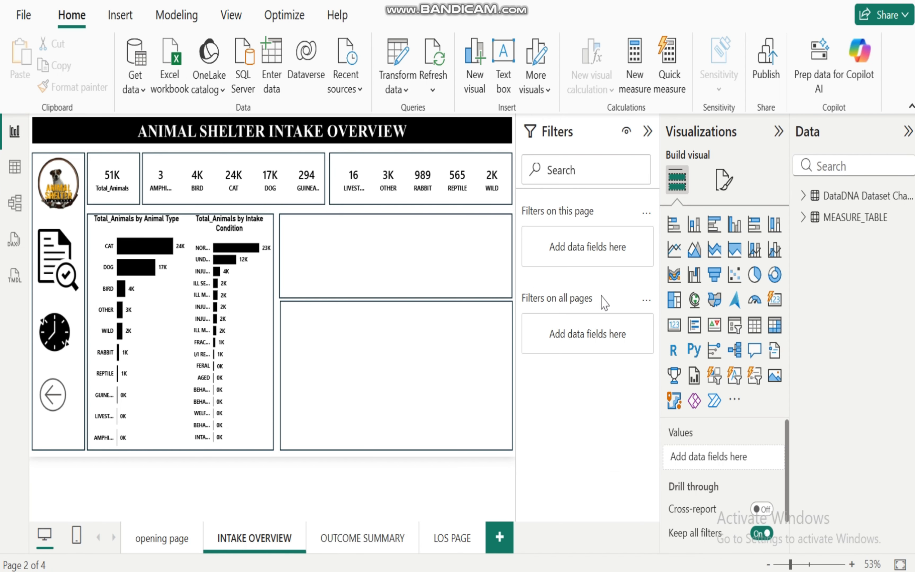
pyautogui.click(802, 218)
pyautogui.click(803, 196)
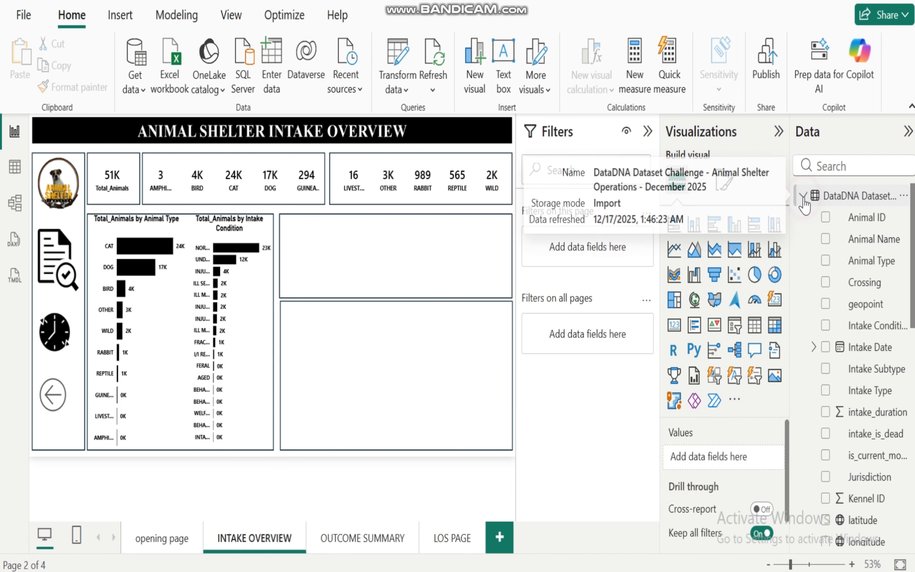
pyautogui.moveTo(914, 273); pyautogui.dragTo(883, 362)
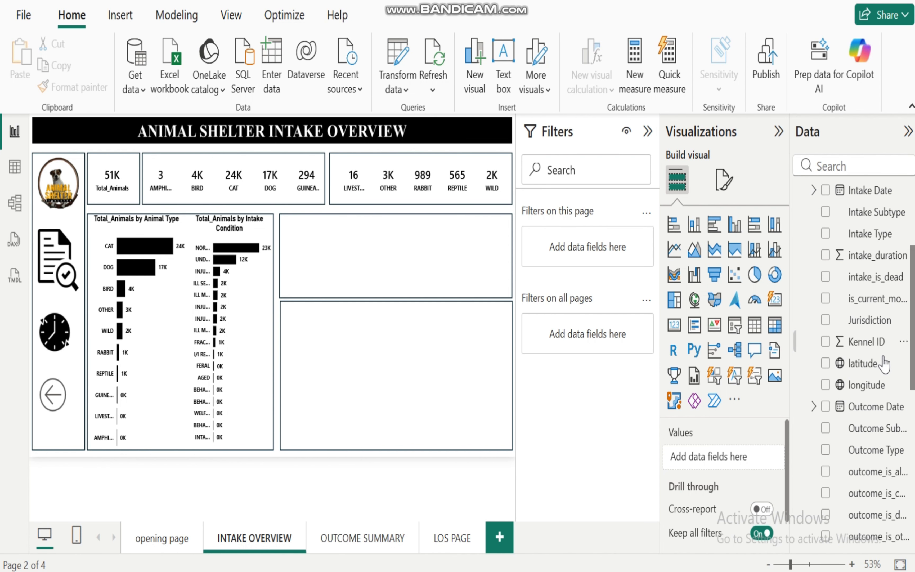
pyautogui.click(826, 364)
pyautogui.click(825, 385)
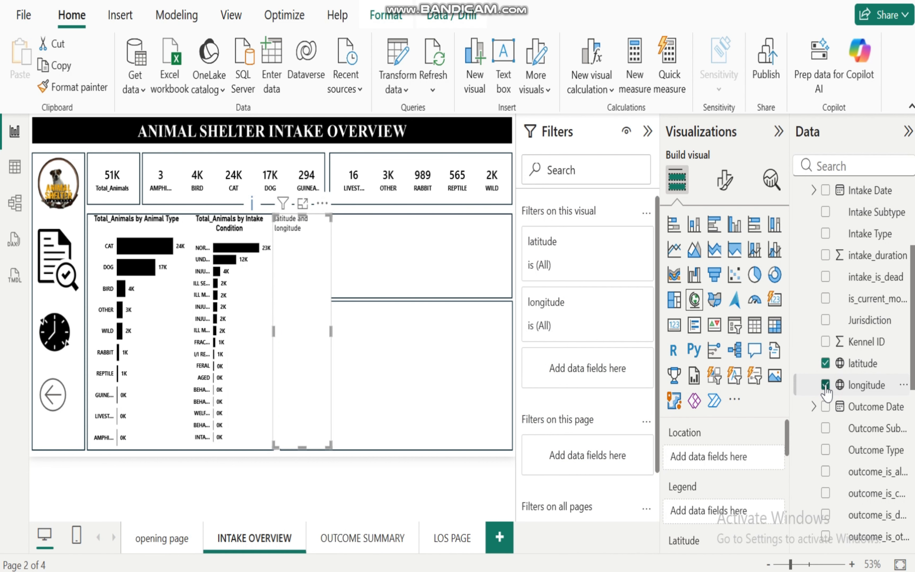
pyautogui.moveTo(912, 303); pyautogui.dragTo(911, 212)
pyautogui.click(803, 196)
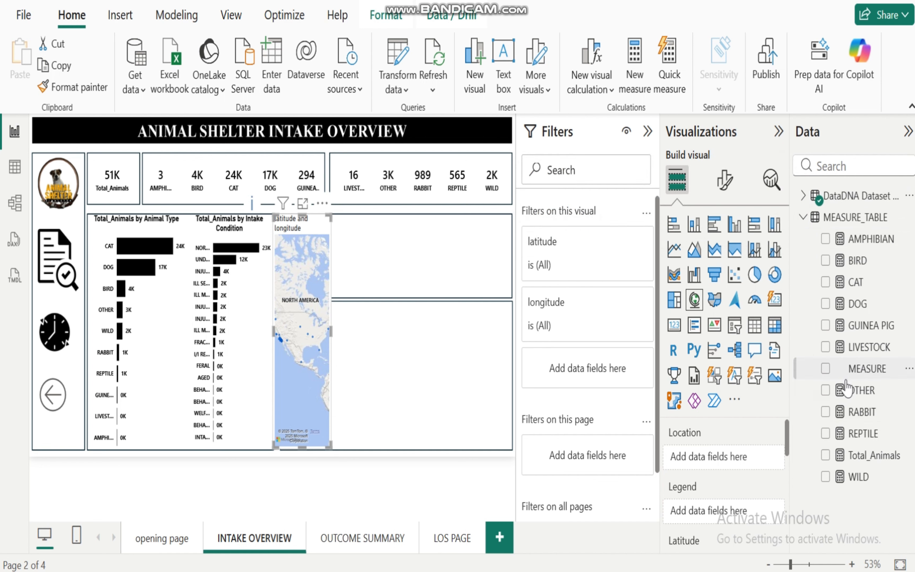
pyautogui.click(823, 454)
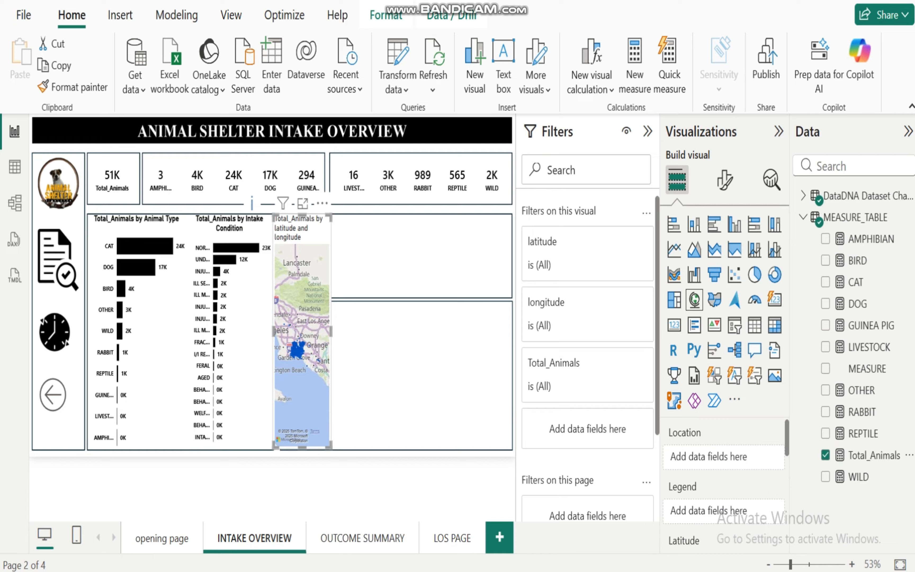
# Step: Switch to the PowerPoint presentation to check the geolocation and seasonal intake questions, and return to the untitled Power BI report
pyautogui.moveTo(556, 569)
pyautogui.click(483, 526)
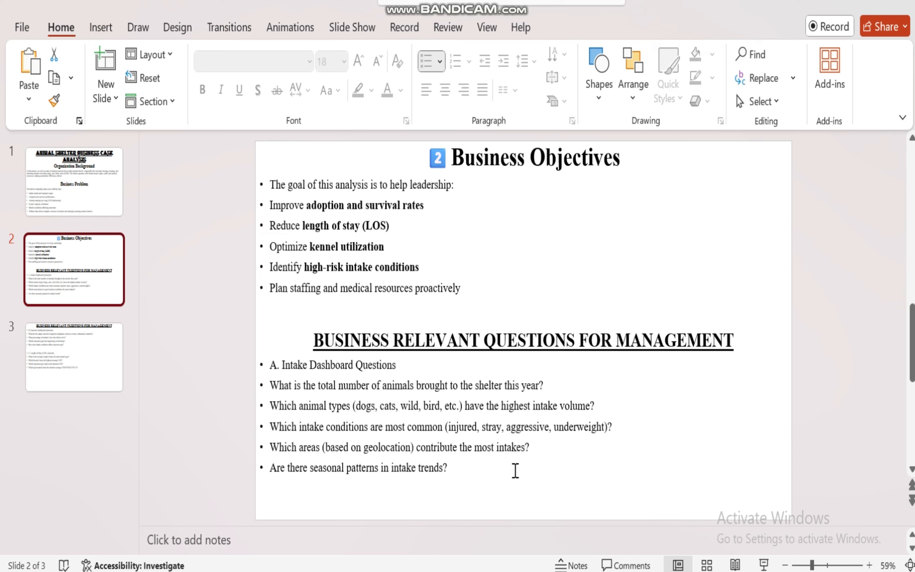
pyautogui.moveTo(556, 570)
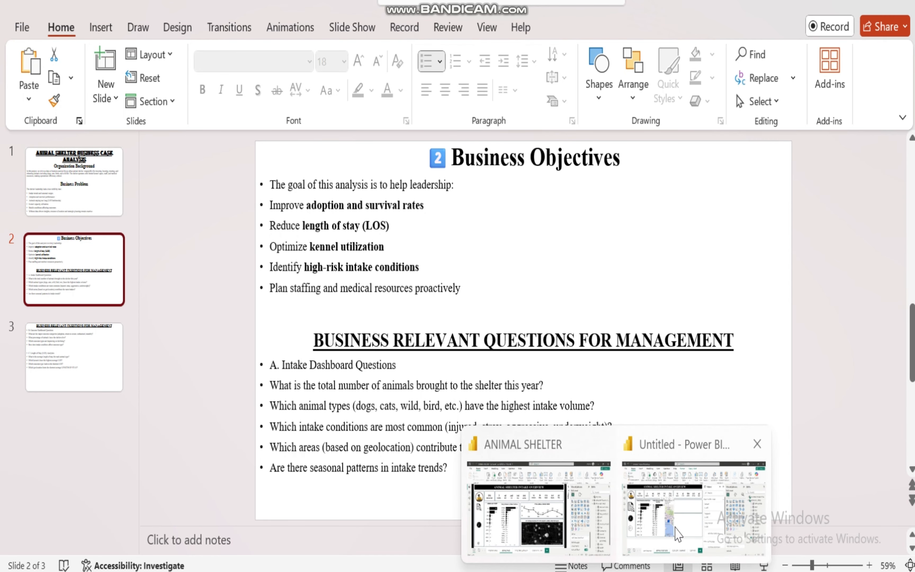
pyautogui.click(677, 529)
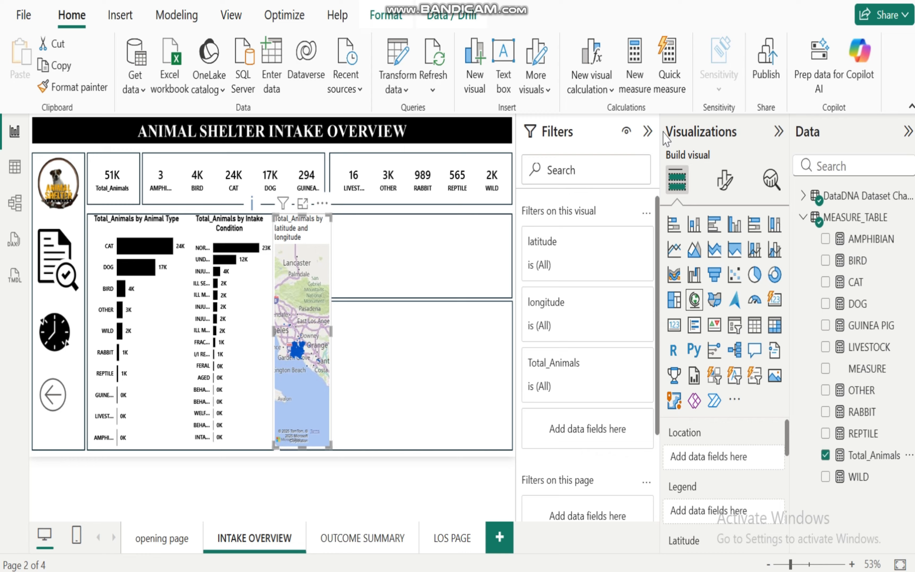
# Step: Filter the map's latitude field to the top 10 by Total_Animals using a Top N filter
pyautogui.click(619, 241)
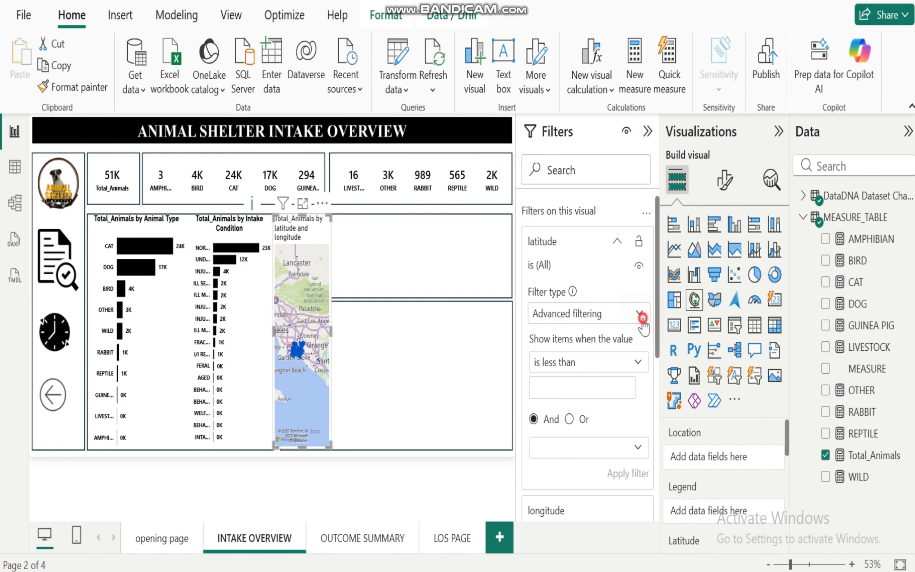
pyautogui.click(642, 318)
pyautogui.click(559, 382)
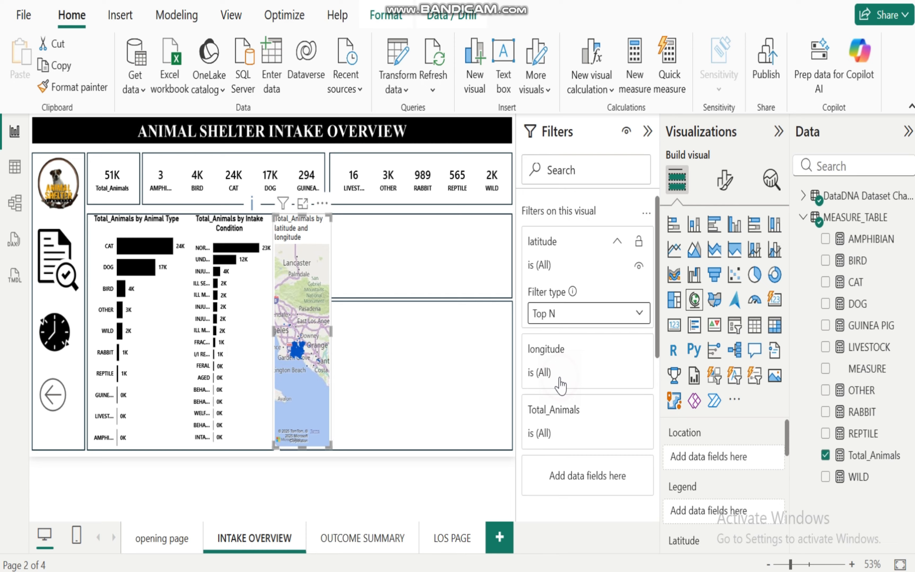
pyautogui.click(610, 357)
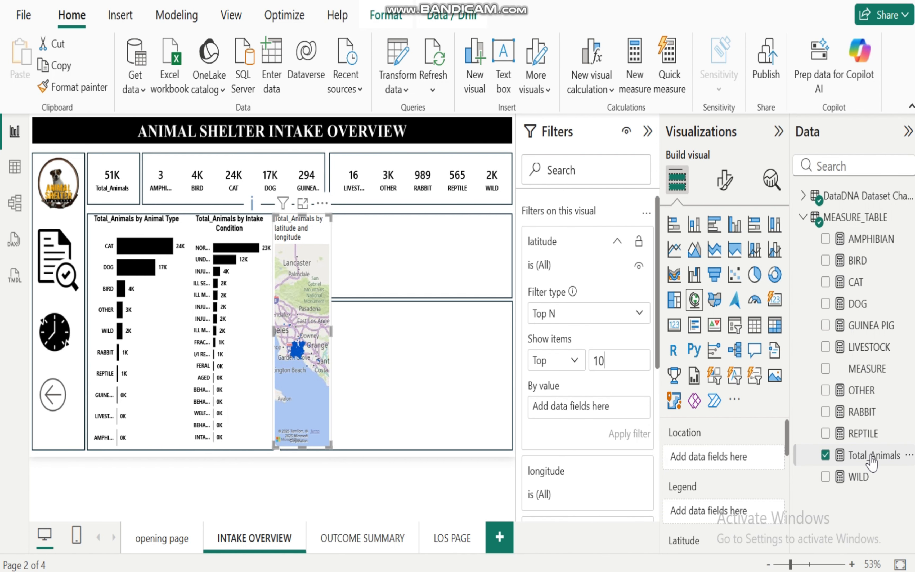
pyautogui.moveTo(870, 455); pyautogui.dragTo(594, 410)
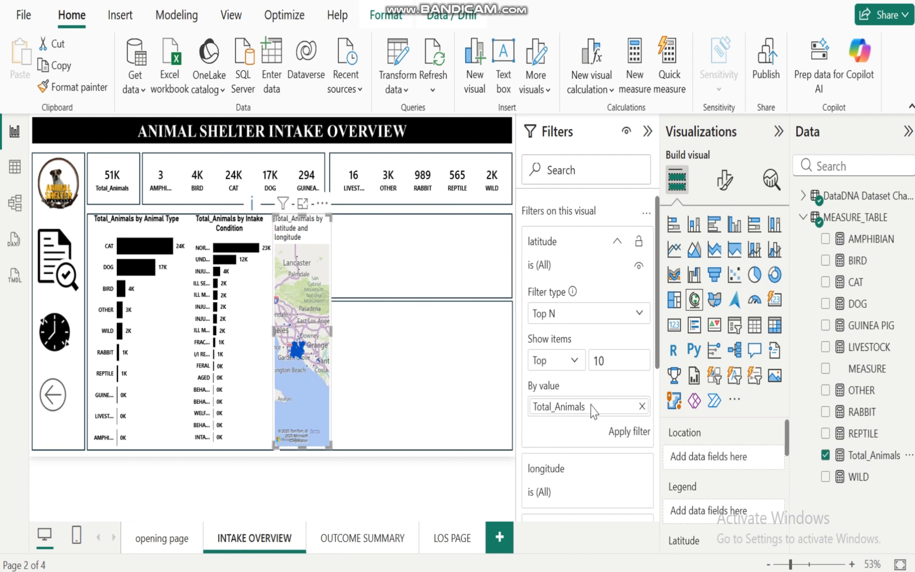
pyautogui.click(631, 434)
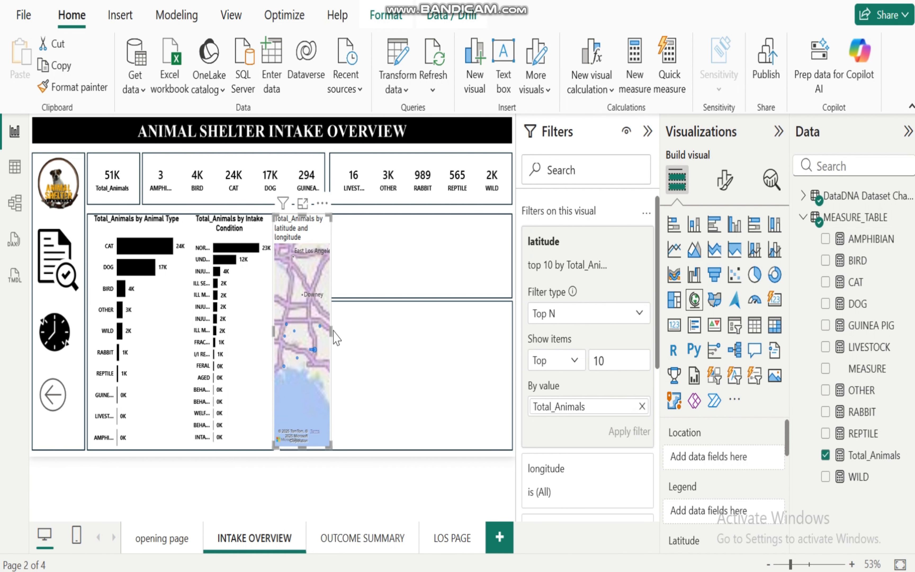
# Step: Move the map into the lower empty frame beside the charts and resize it to fill that frame
pyautogui.moveTo(333, 331); pyautogui.dragTo(485, 332)
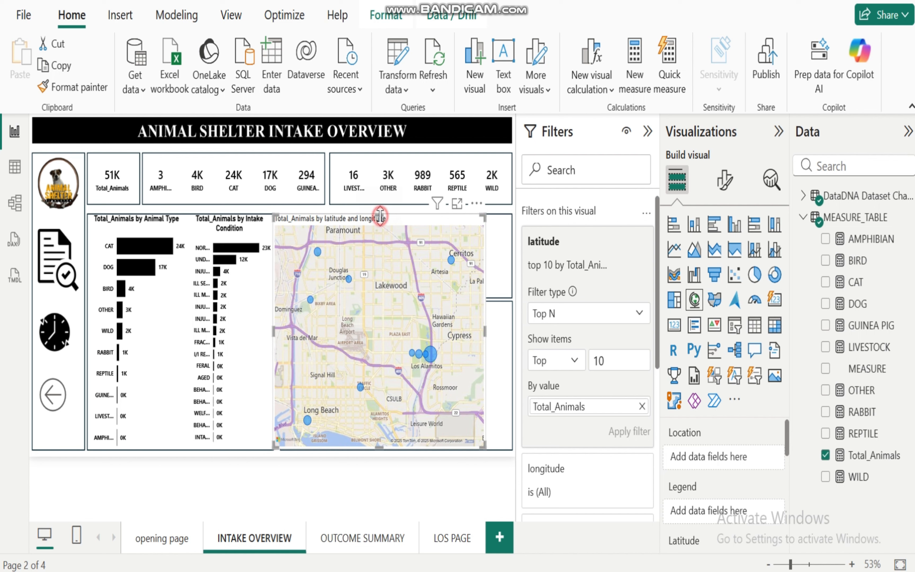
pyautogui.moveTo(380, 216); pyautogui.dragTo(408, 305)
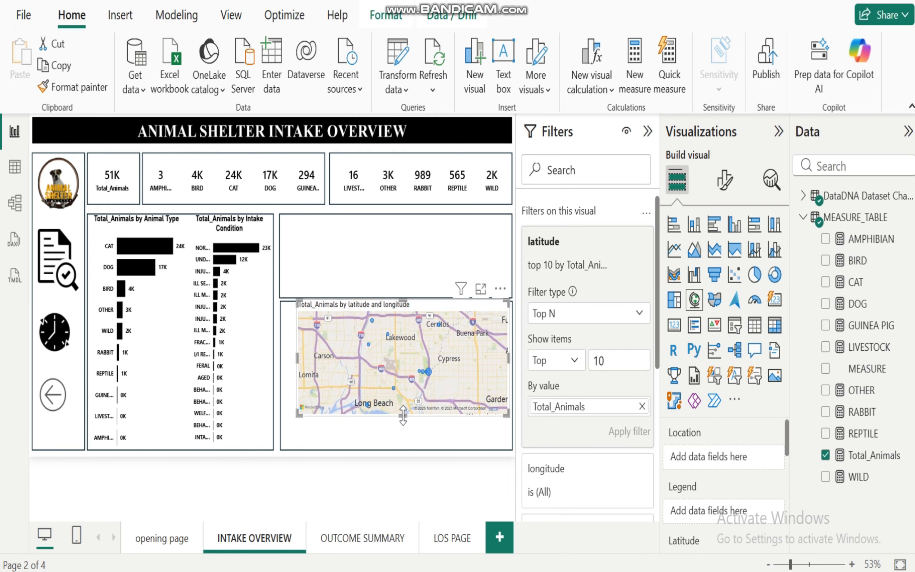
pyautogui.moveTo(402, 415); pyautogui.dragTo(402, 447)
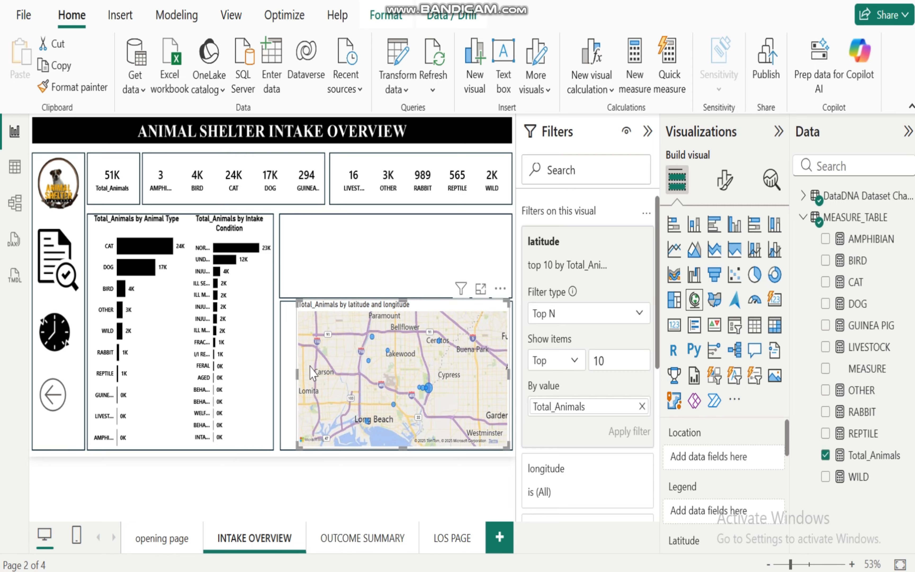
pyautogui.moveTo(295, 371); pyautogui.dragTo(280, 373)
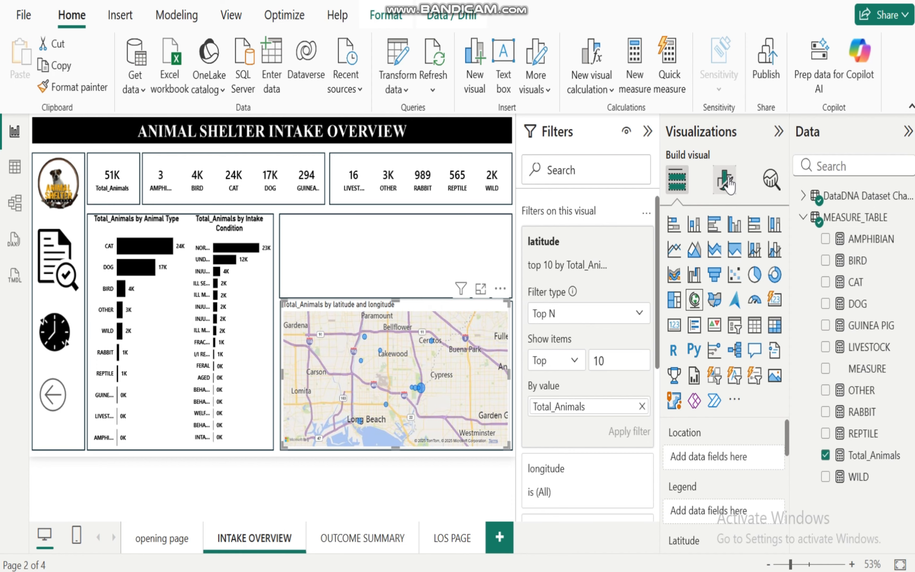
# Step: Try the Aerial, Dark, Light and Grayscale styles on the map and set its style back to Road
pyautogui.click(724, 183)
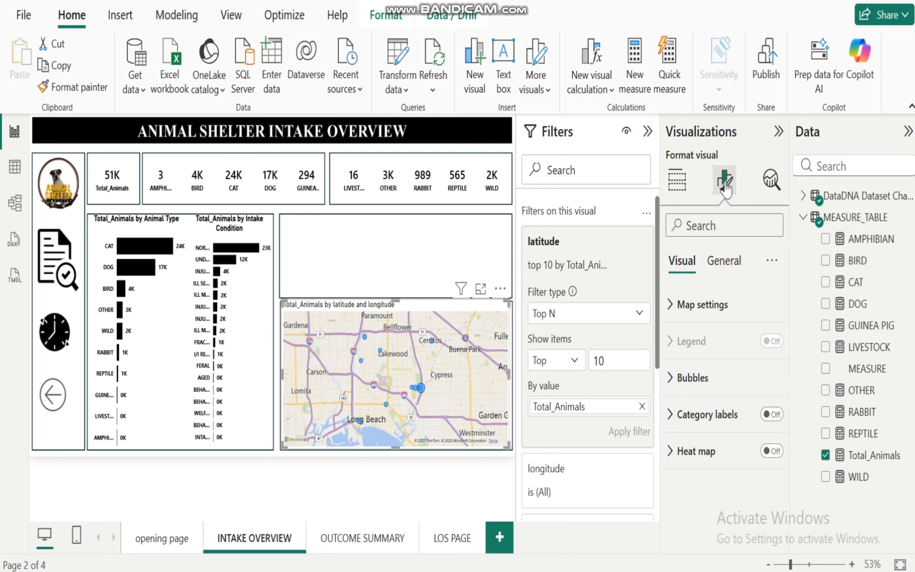
pyautogui.click(671, 308)
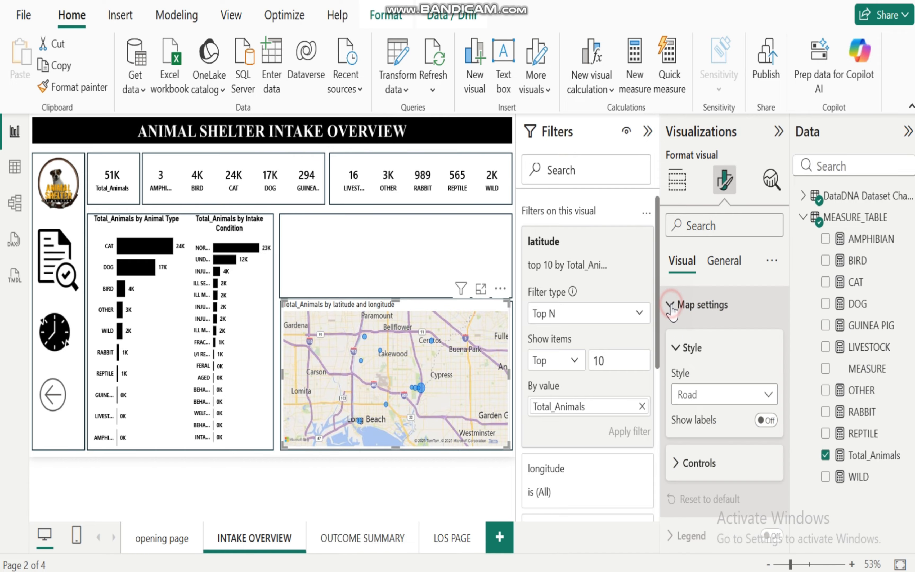
pyautogui.click(770, 396)
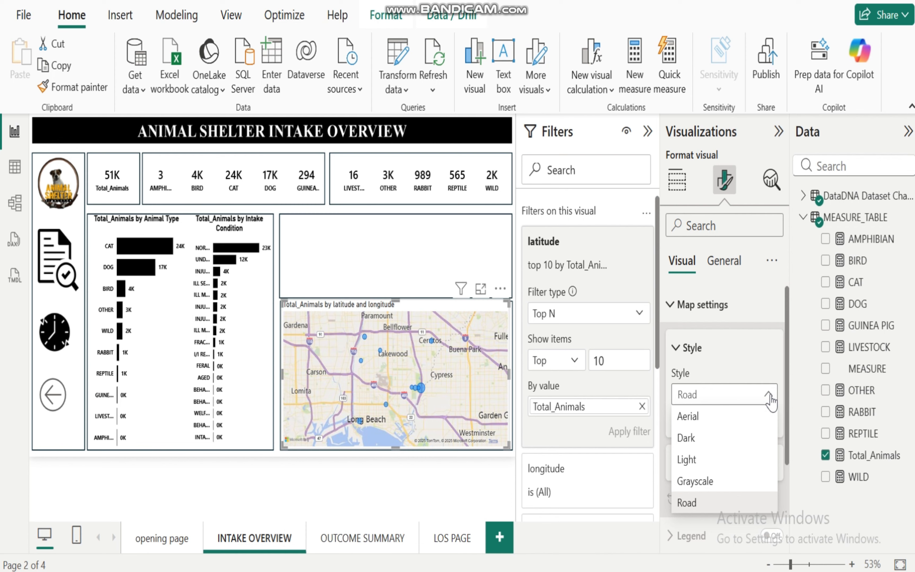
pyautogui.click(699, 417)
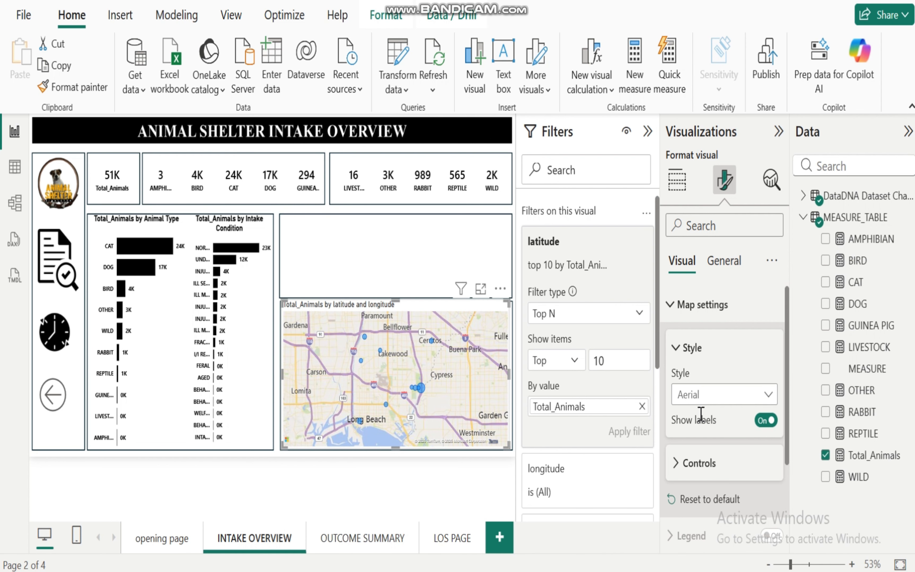
pyautogui.click(770, 396)
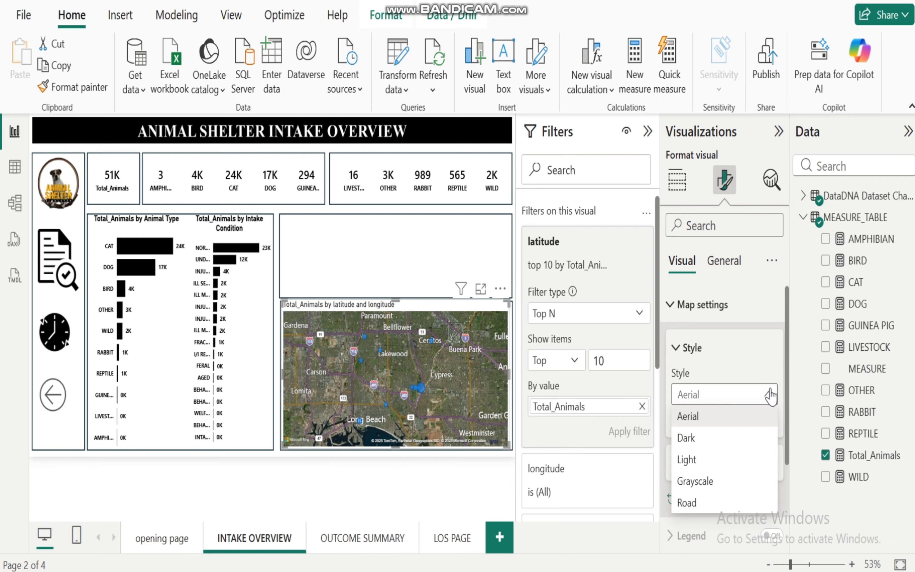
pyautogui.click(686, 438)
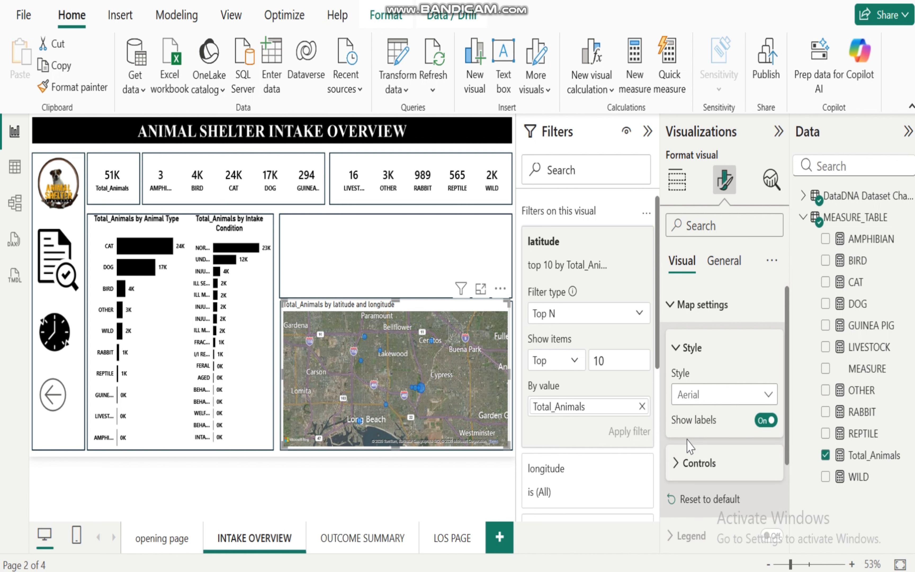
pyautogui.click(769, 396)
pyautogui.click(694, 460)
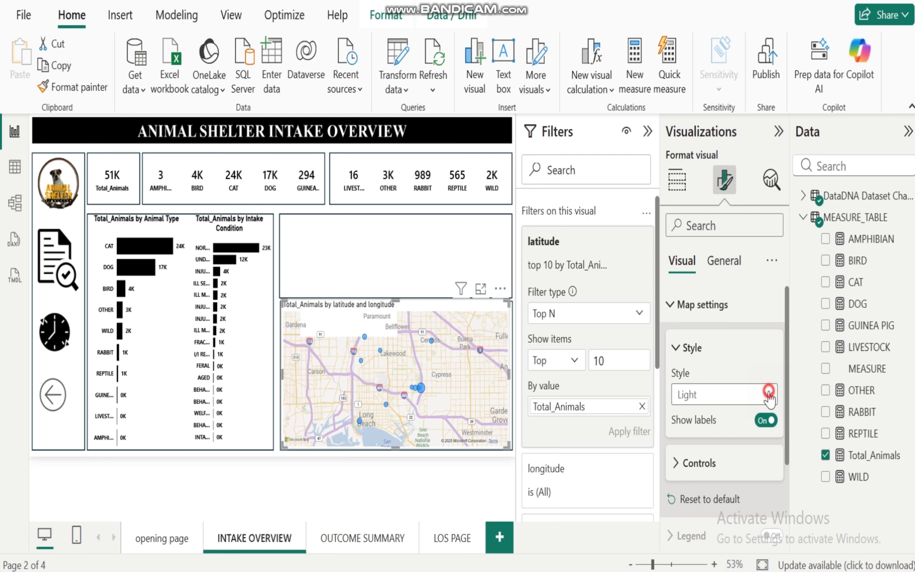
pyautogui.click(769, 394)
pyautogui.click(696, 482)
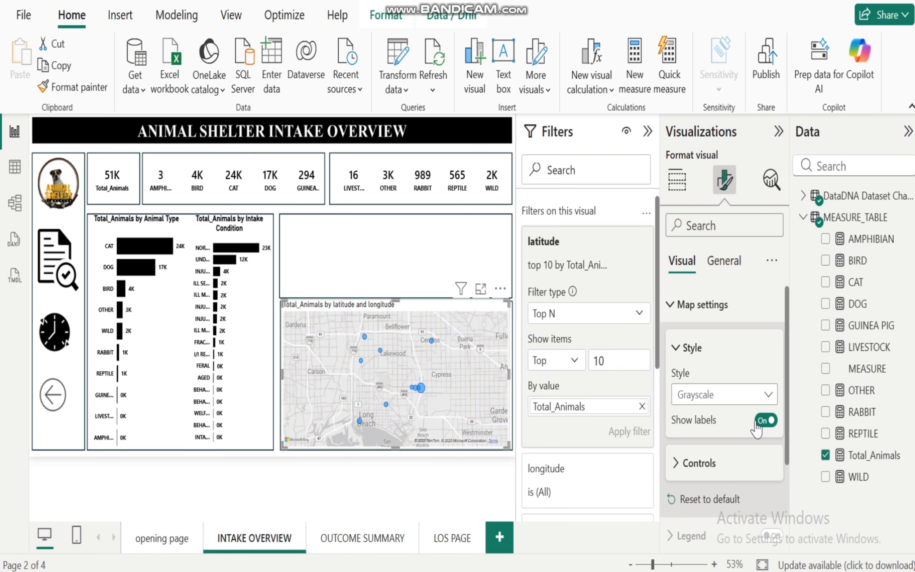
pyautogui.click(768, 395)
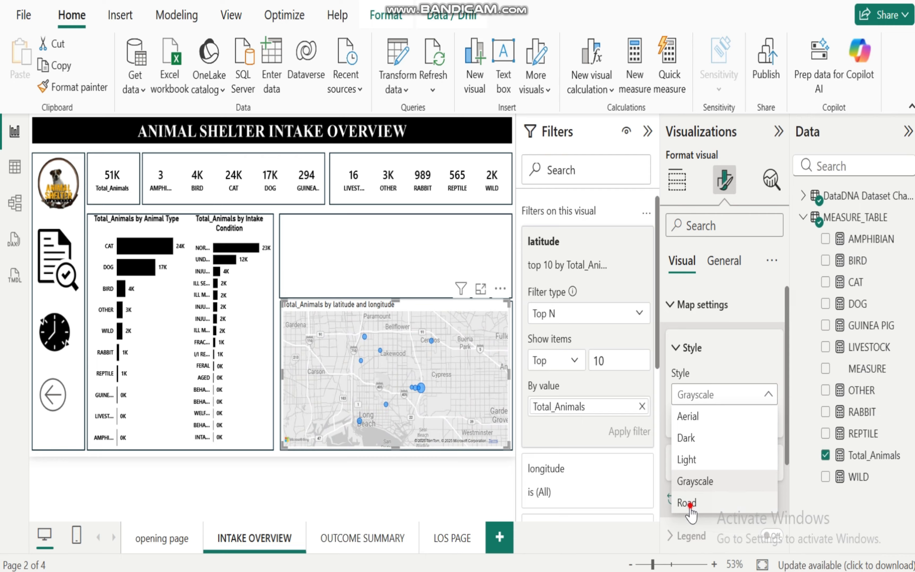
pyautogui.click(692, 495)
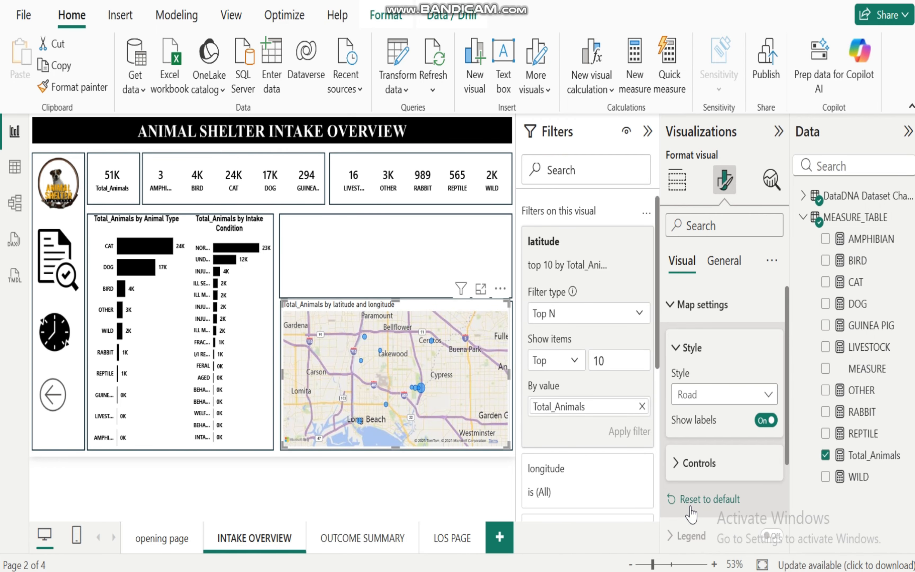
# Step: Preview the Grayscale, Light and Aerial styles on the map once more and return it to Road
pyautogui.click(770, 395)
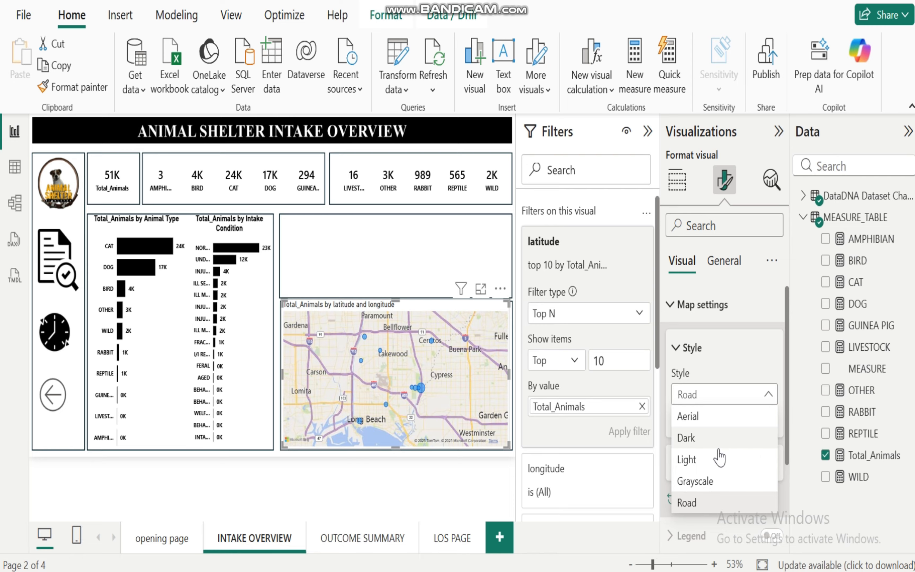
pyautogui.click(691, 481)
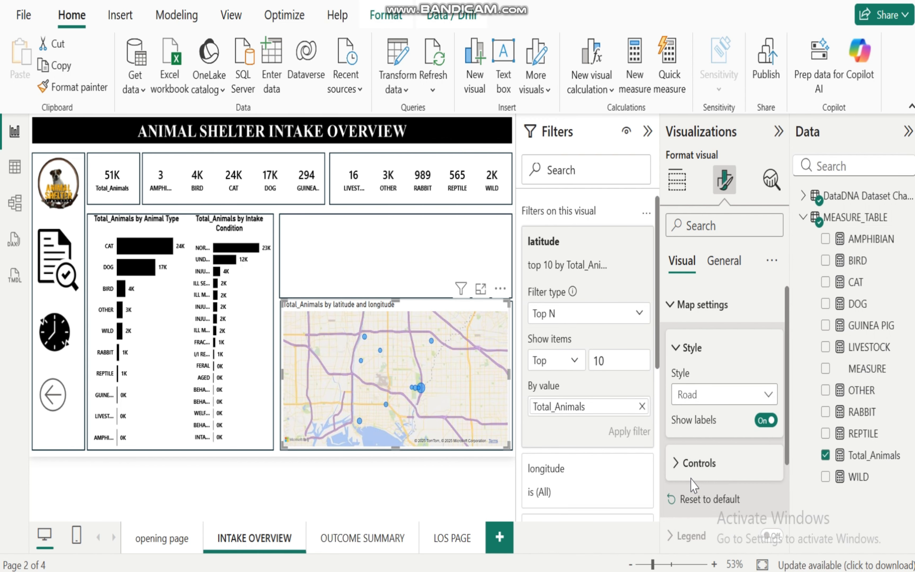
pyautogui.click(768, 395)
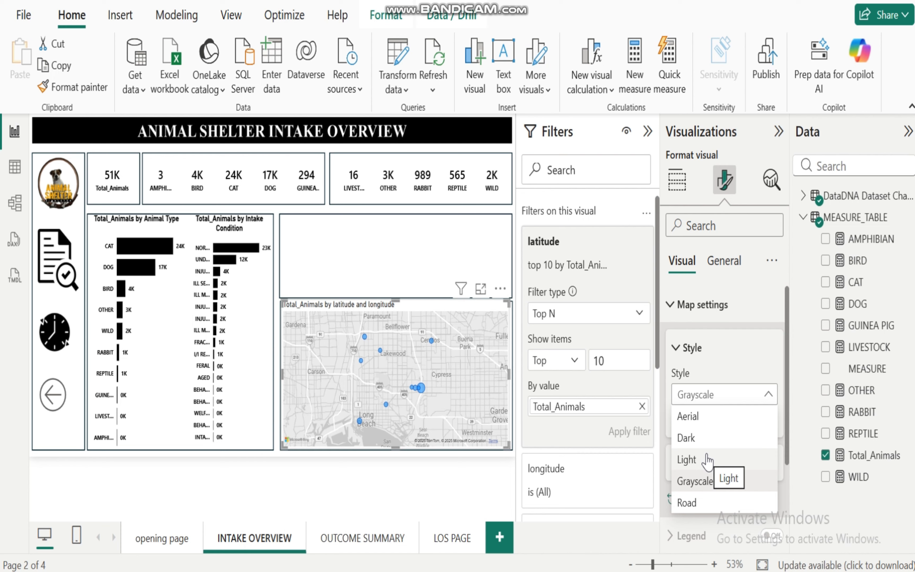
pyautogui.click(693, 459)
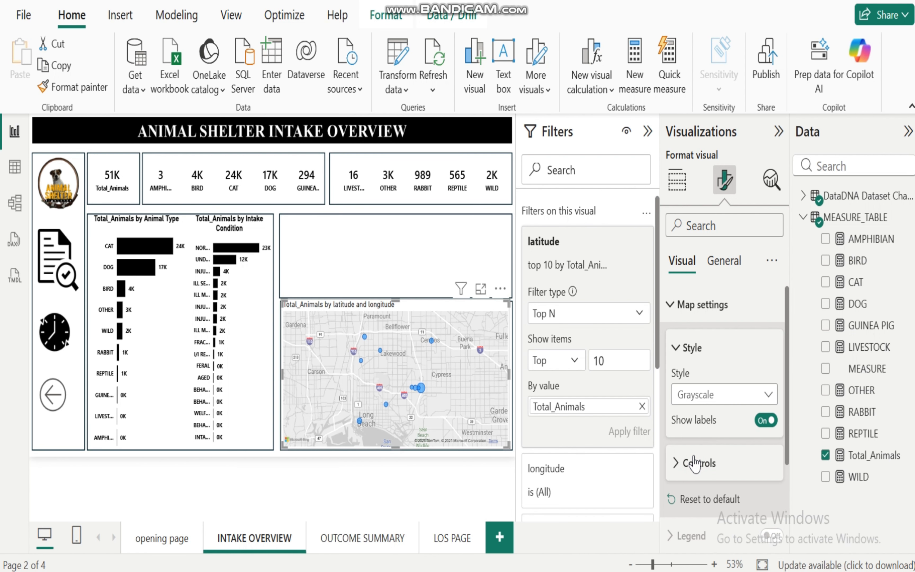
pyautogui.click(769, 395)
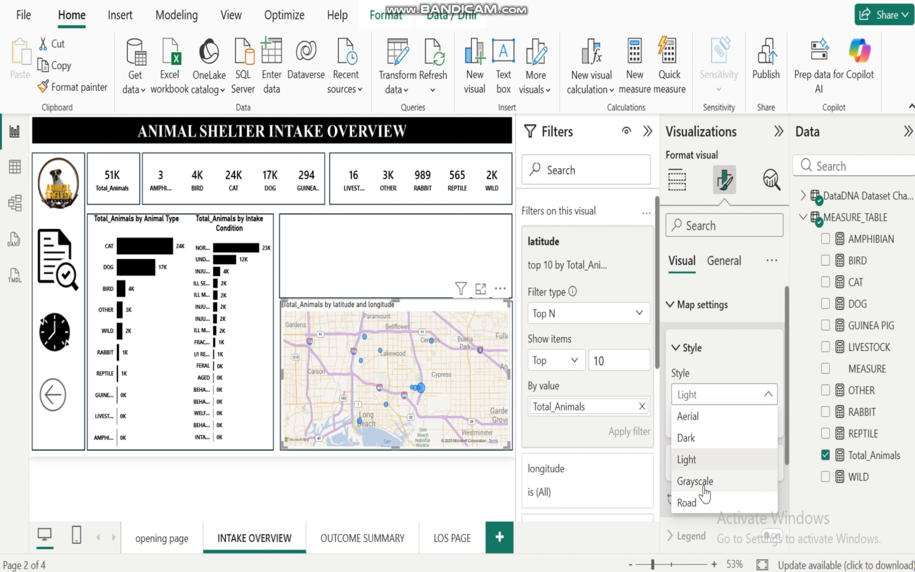
pyautogui.click(696, 416)
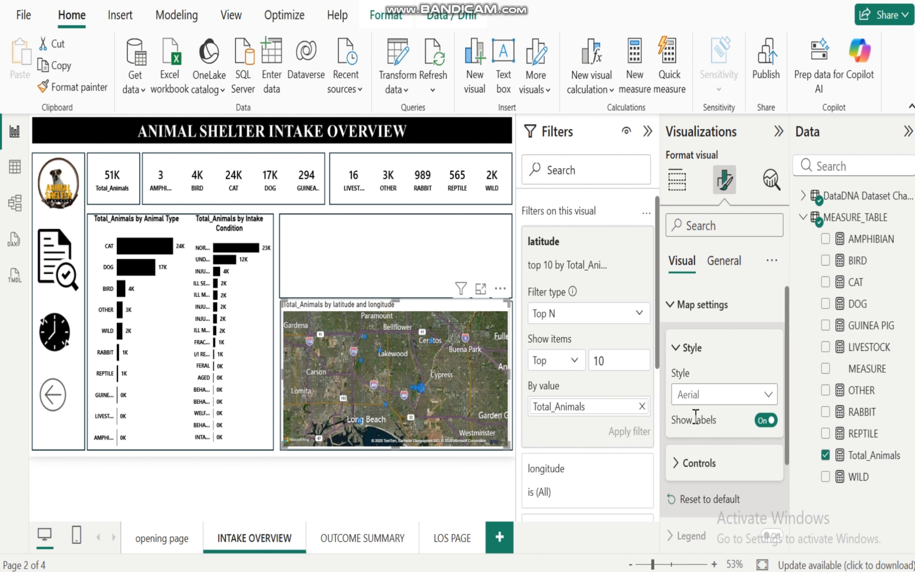
pyautogui.click(768, 395)
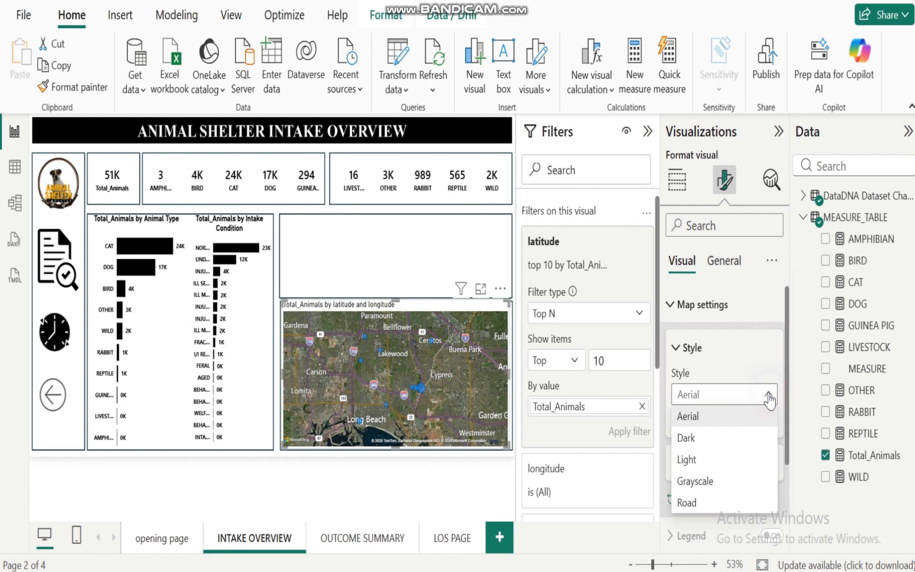
pyautogui.click(687, 502)
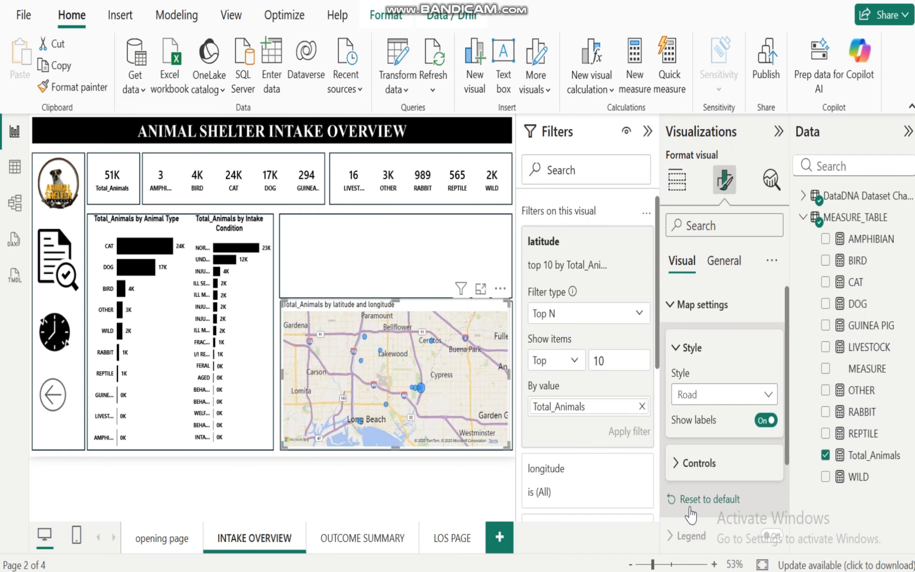
# Step: Increase the map's bubble size to 26
pyautogui.click(669, 312)
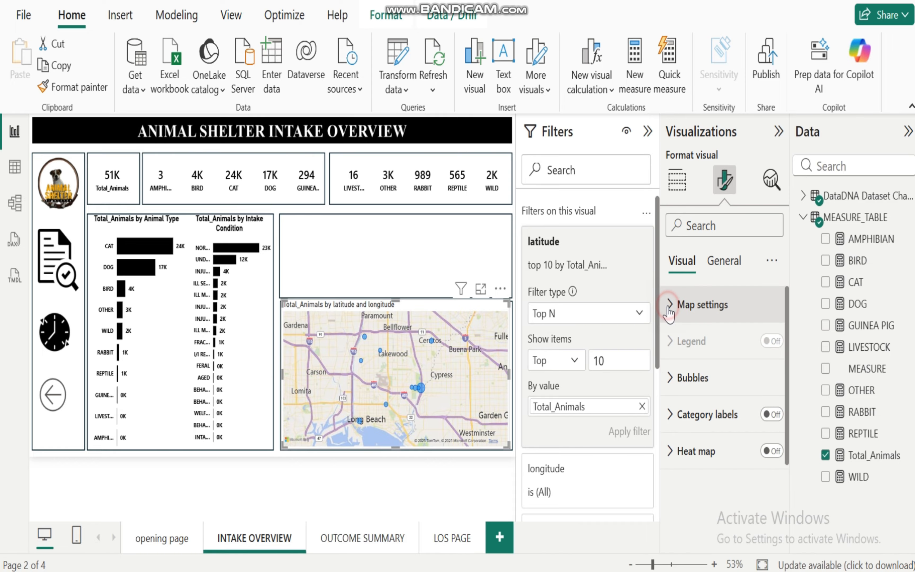
pyautogui.click(671, 378)
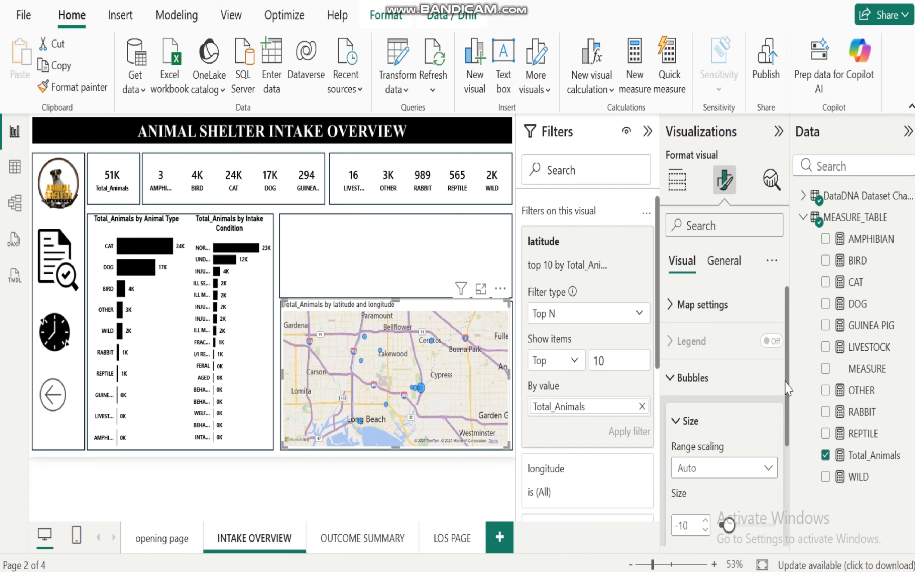
pyautogui.scroll(-2, 779, 401)
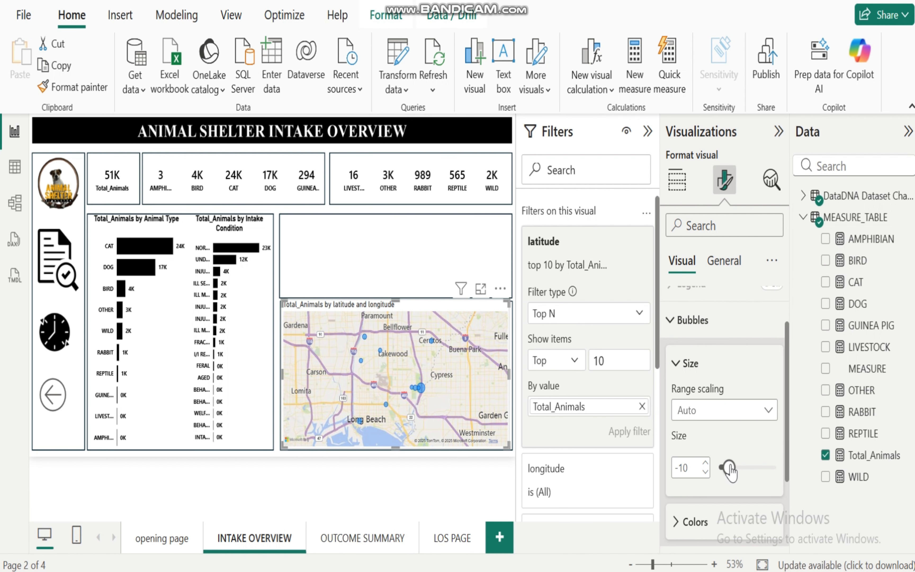
pyautogui.moveTo(733, 469); pyautogui.dragTo(744, 469)
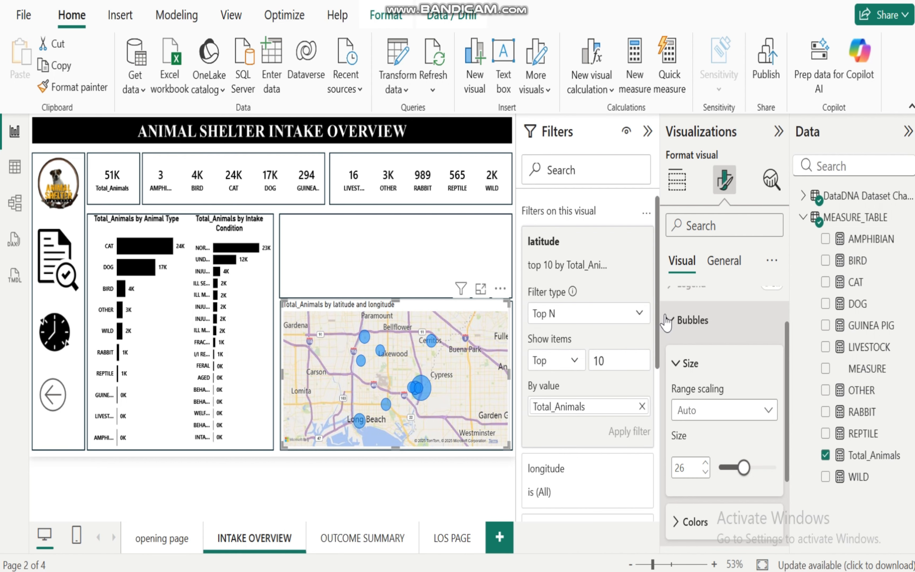
# Step: Set the default colour of the map's bubbles to black
pyautogui.scroll(-1, 787, 431)
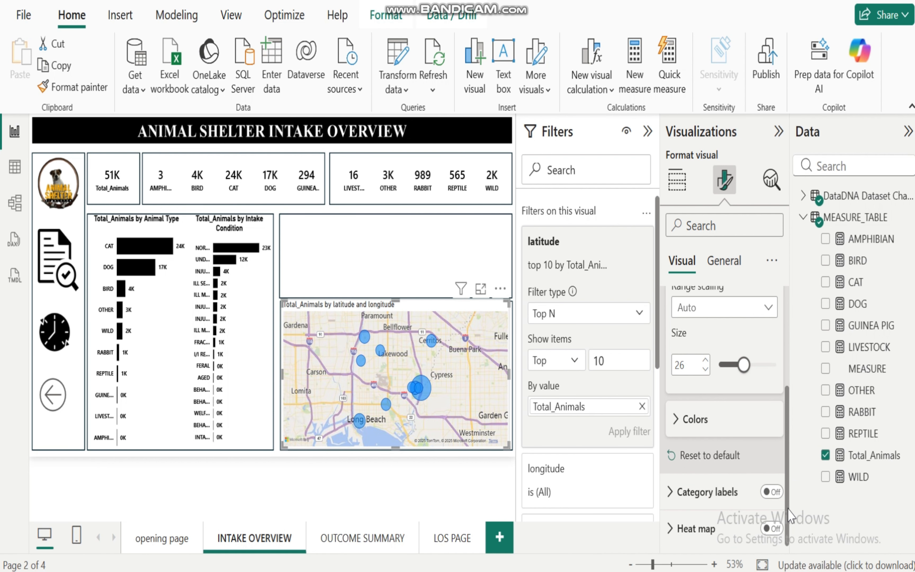
pyautogui.click(680, 420)
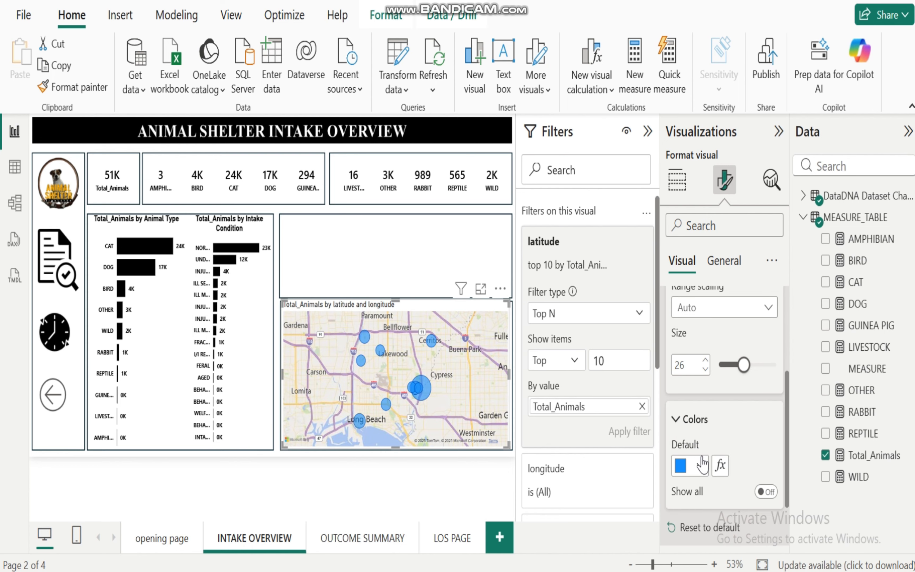
pyautogui.click(702, 465)
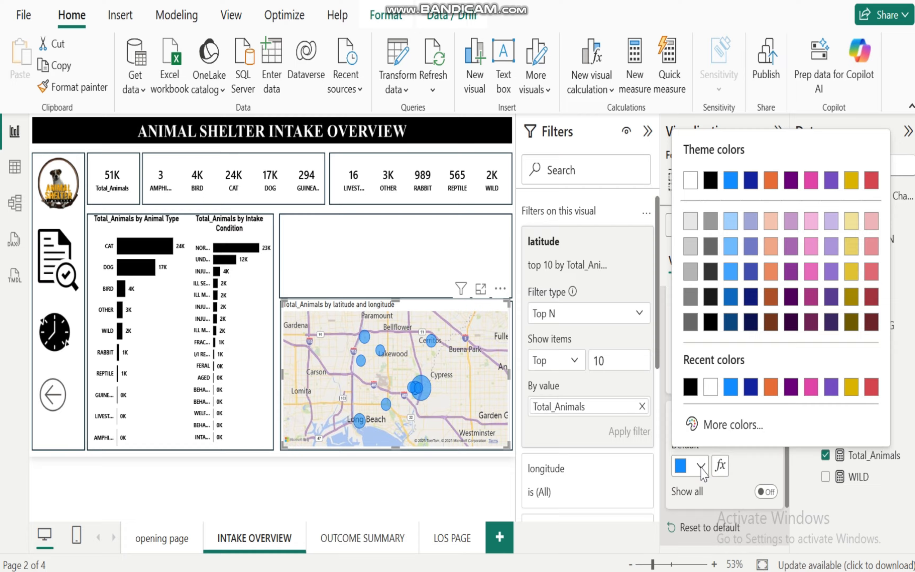
pyautogui.click(689, 388)
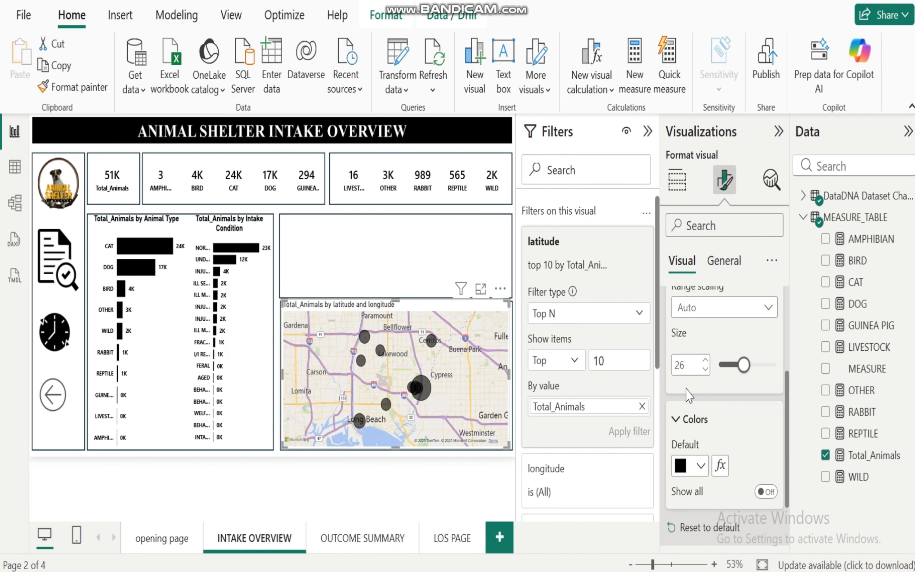
# Step: Try category labels on the map's bubbles and switch them off again
pyautogui.scroll(-2, 789, 458)
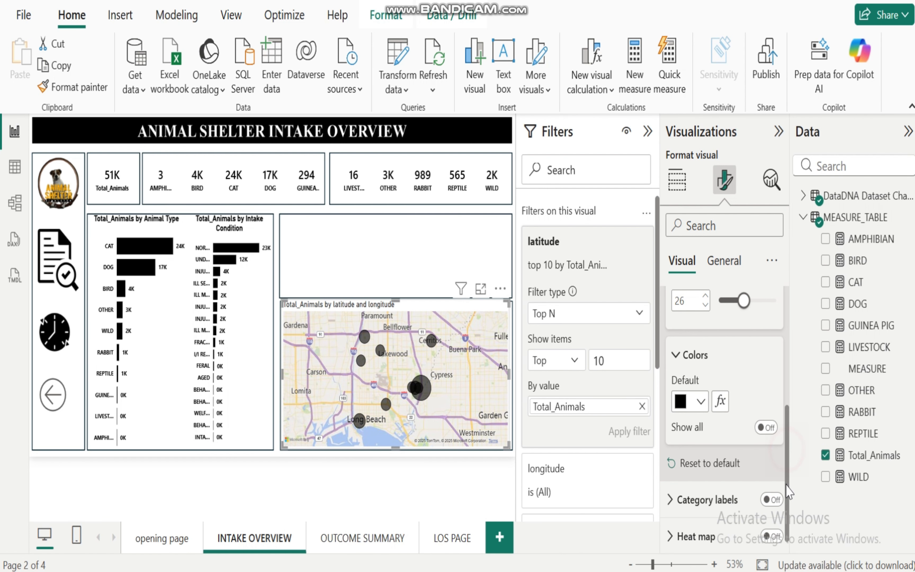
pyautogui.scroll(6, 782, 378)
pyautogui.click(670, 366)
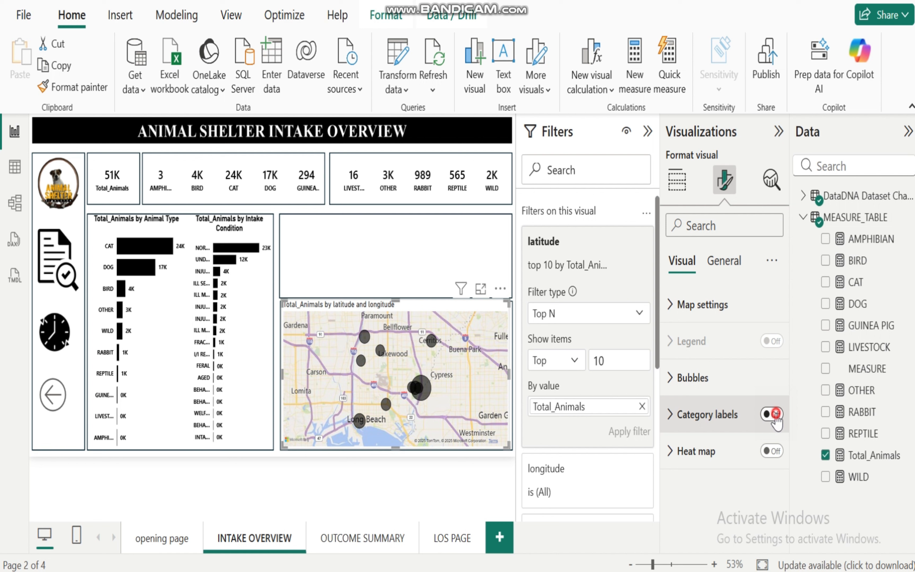
pyautogui.click(775, 414)
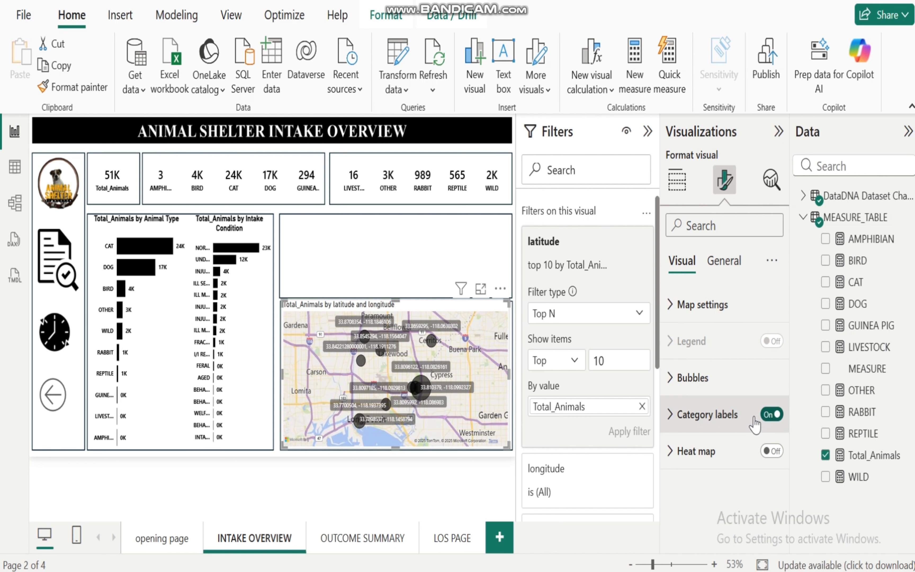
pyautogui.click(770, 414)
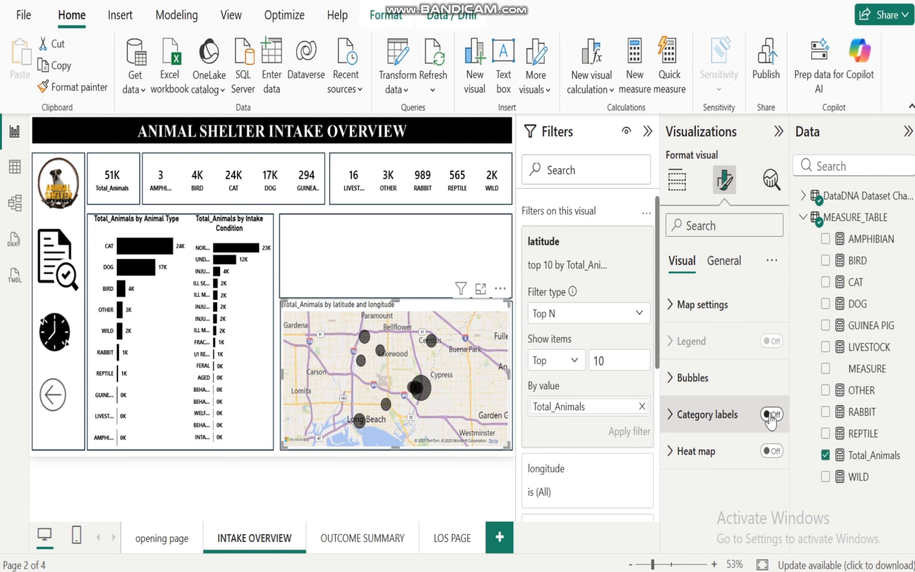
# Step: Replace the map's title text with "TOP 10 ANIMALS BY GEOLOCATION"
pyautogui.click(720, 267)
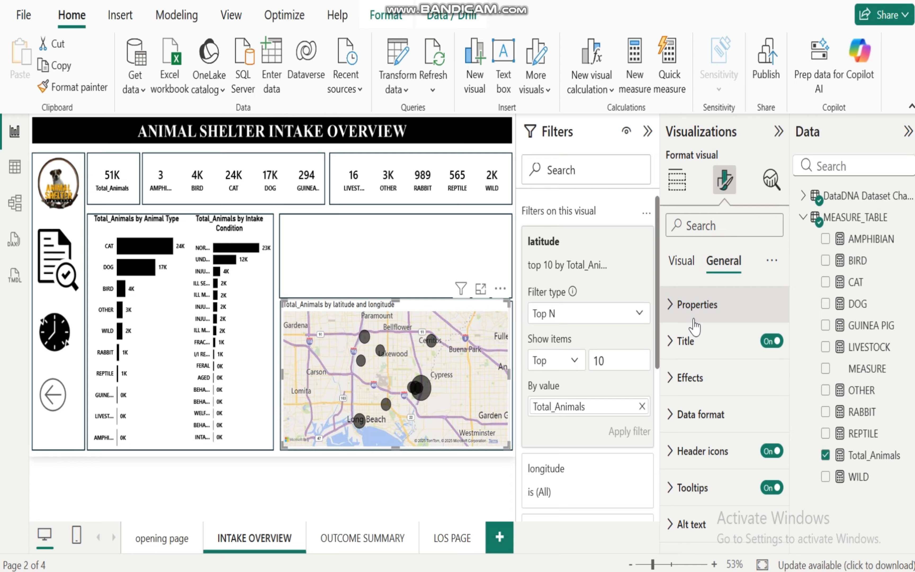
pyautogui.click(674, 342)
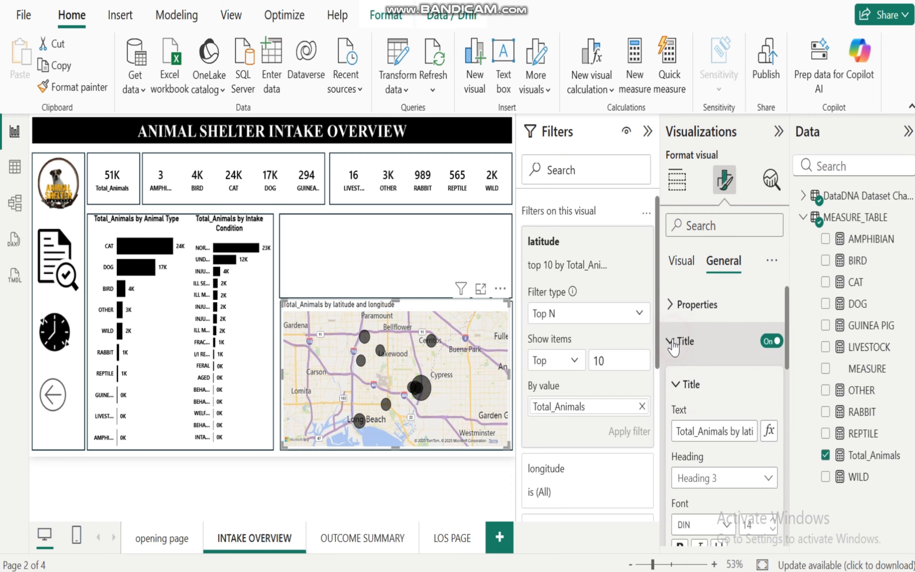
pyautogui.click(676, 432)
pyautogui.moveTo(676, 431); pyautogui.dragTo(789, 449)
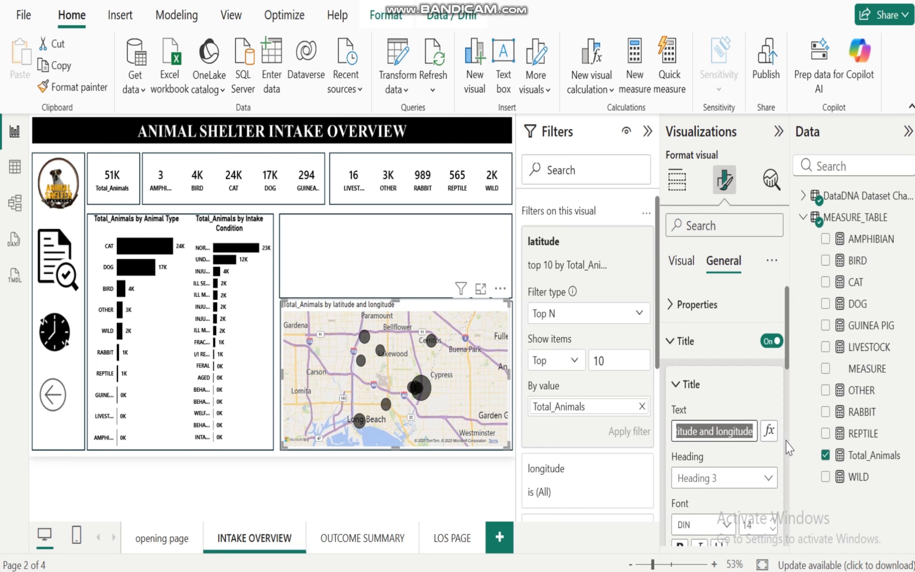
pyautogui.write('TOP 10 ANIMAL')
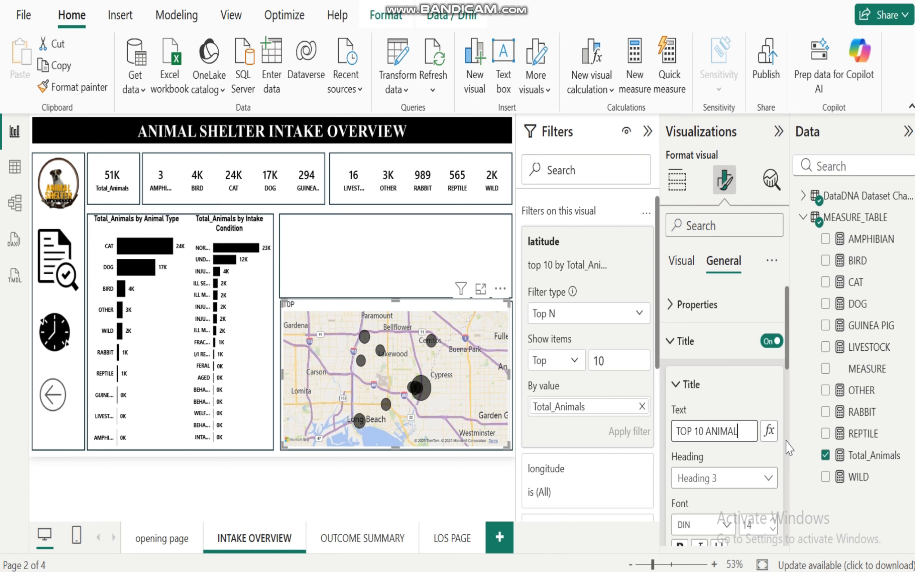
pyautogui.write('S BY')
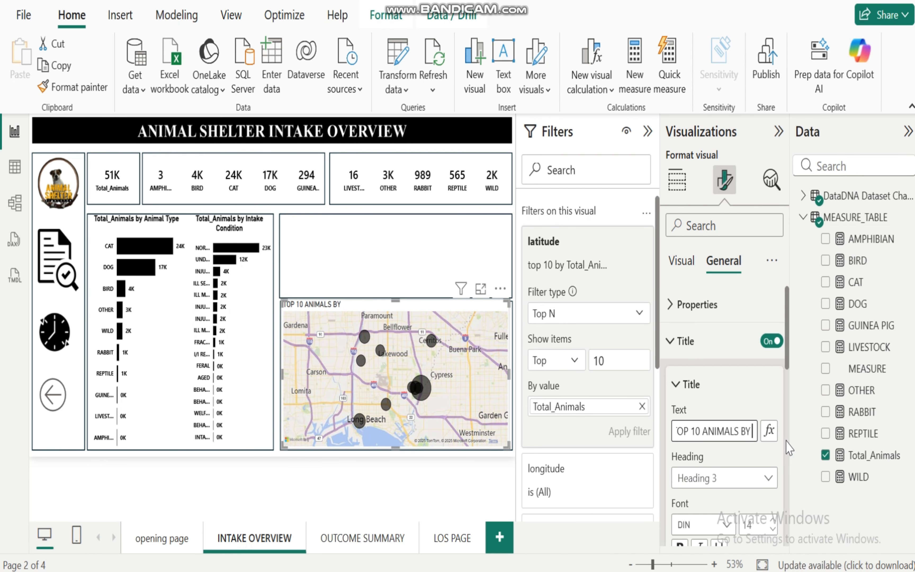
pyautogui.write(' GEOLOCATIO')
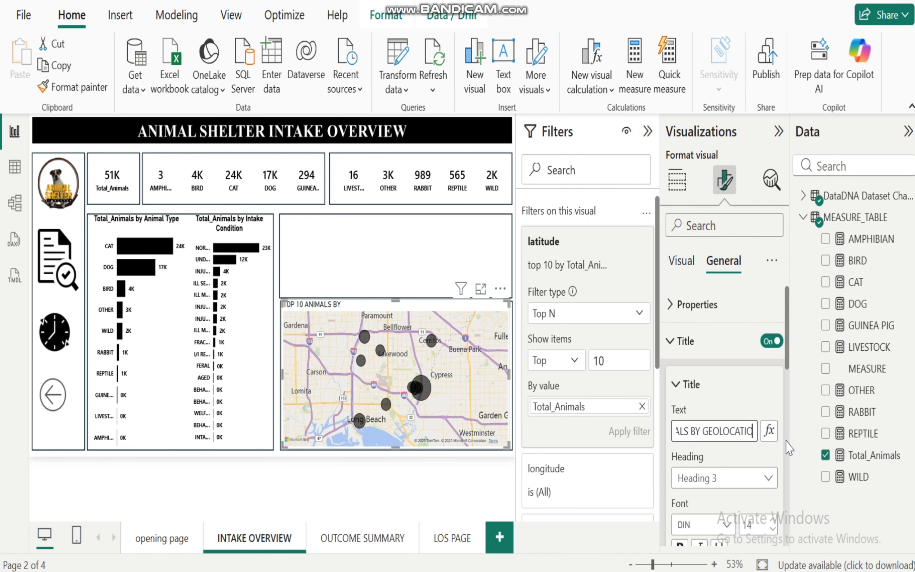
pyautogui.write('N')
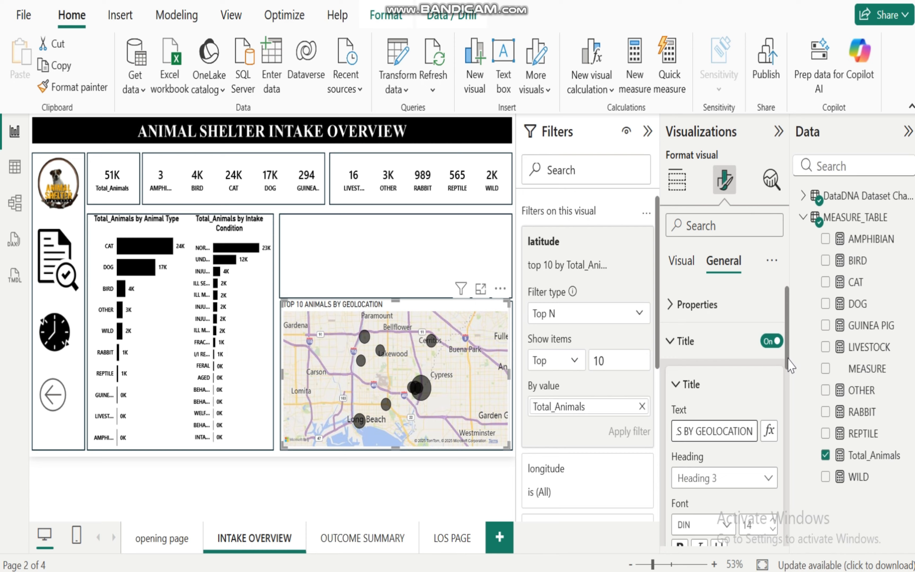
# Step: Format the map's title as bold, size 13, black text with centred horizontal alignment
pyautogui.moveTo(787, 346); pyautogui.dragTo(789, 376)
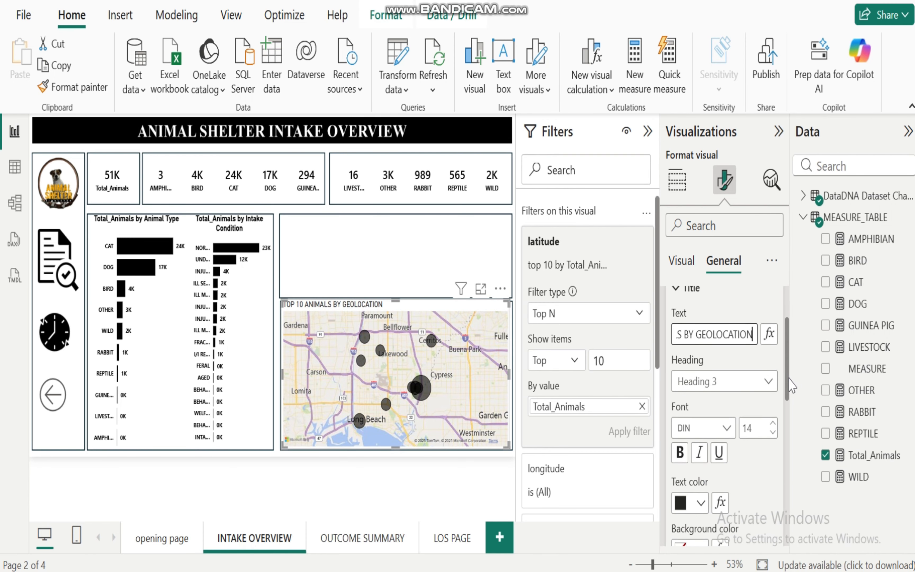
pyautogui.click(773, 431)
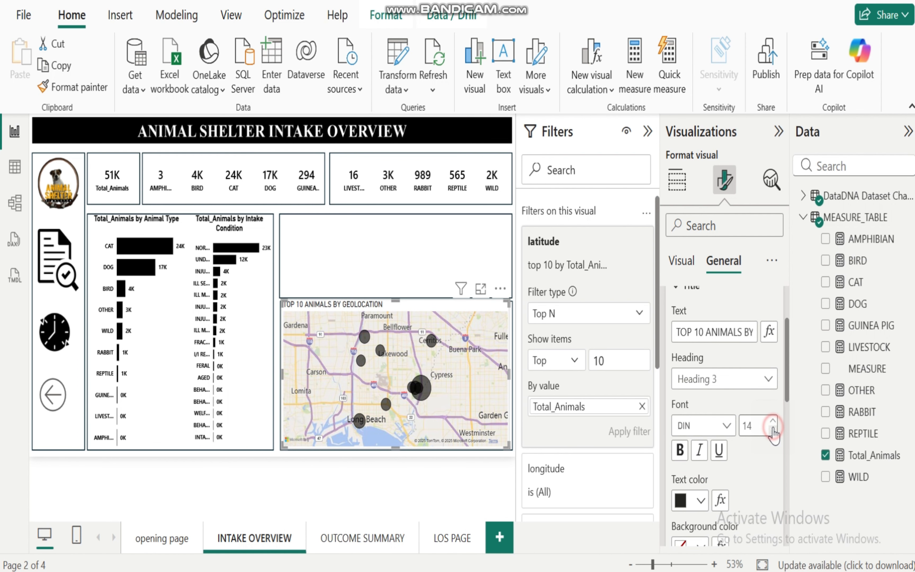
pyautogui.click(676, 457)
pyautogui.click(701, 501)
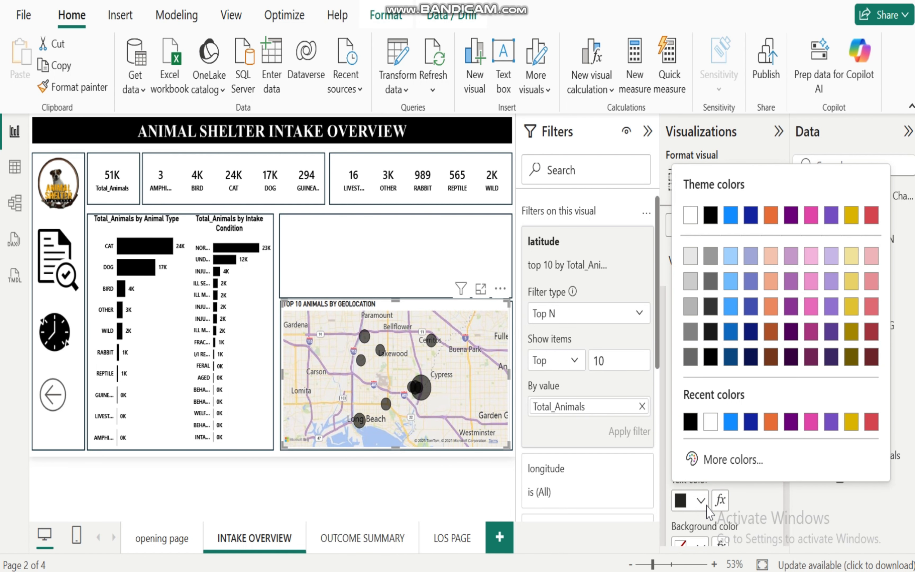
pyautogui.click(691, 424)
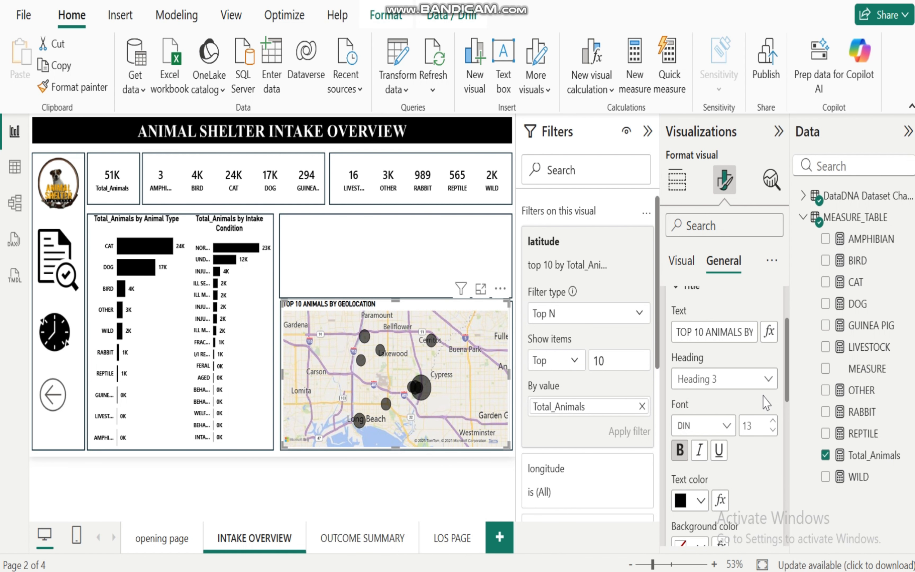
pyautogui.moveTo(788, 380); pyautogui.dragTo(786, 436)
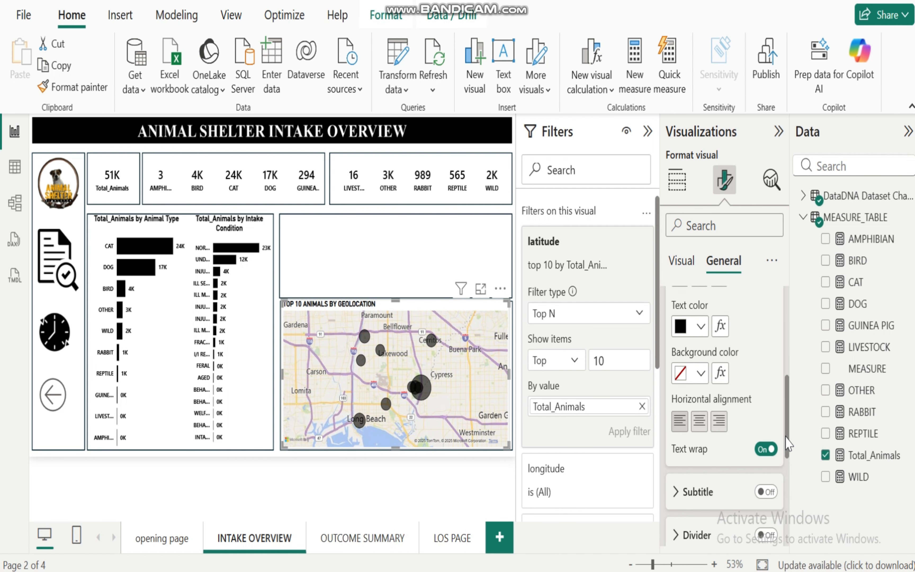
pyautogui.click(699, 420)
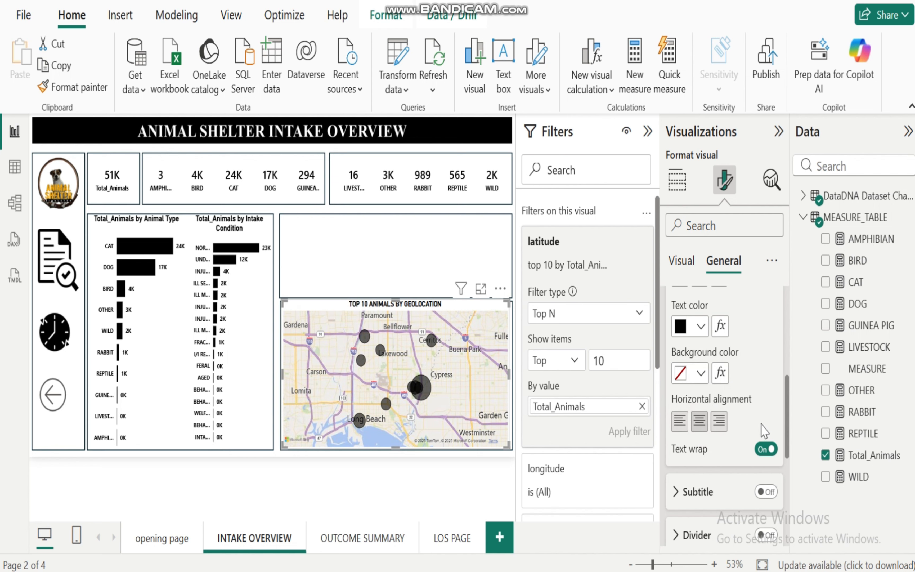
pyautogui.moveTo(788, 439); pyautogui.dragTo(787, 350)
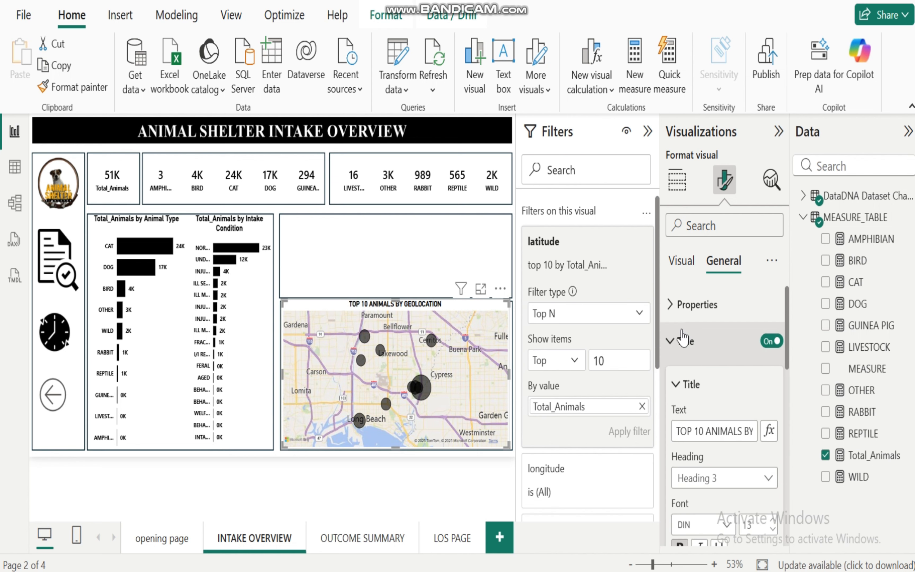
pyautogui.click(675, 343)
# Step: Switch on the background effect for the geolocation map
pyautogui.click(674, 378)
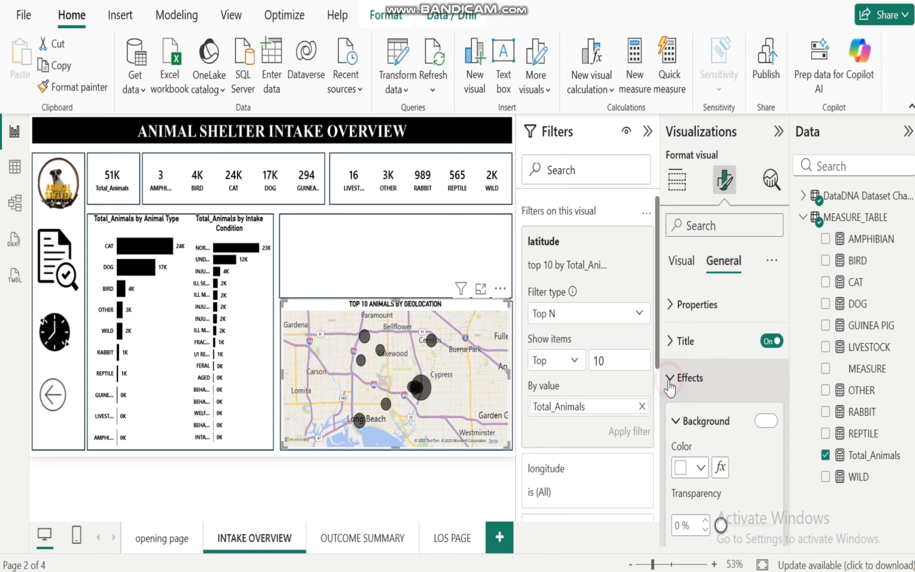
pyautogui.click(766, 421)
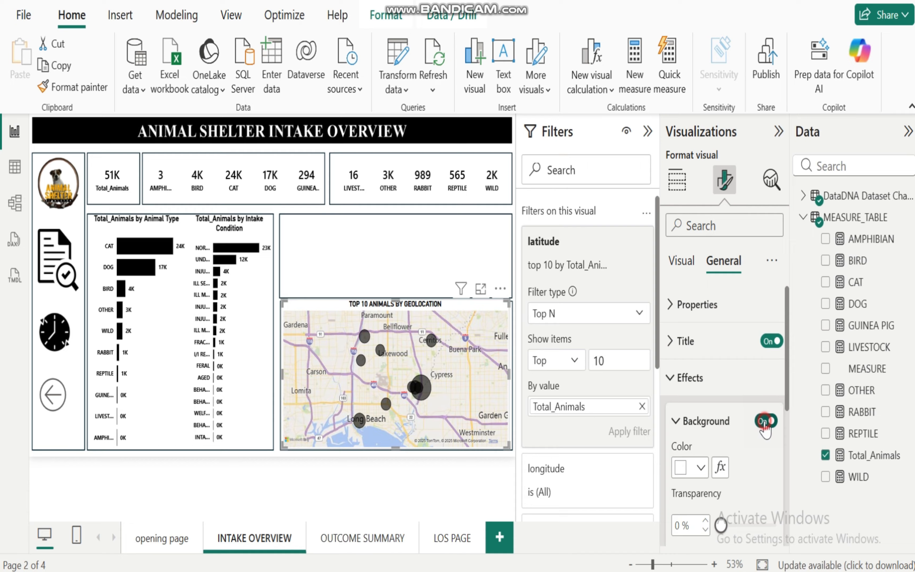
pyautogui.click(382, 487)
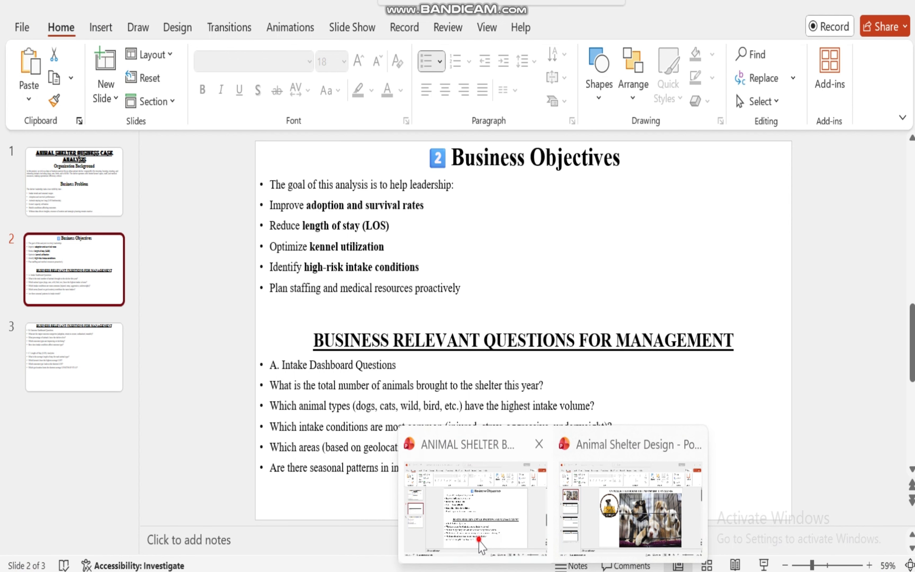
# Step: Review the intake dashboard questions in the PowerPoint business case presentation and return to the untitled Power BI report
pyautogui.click(480, 540)
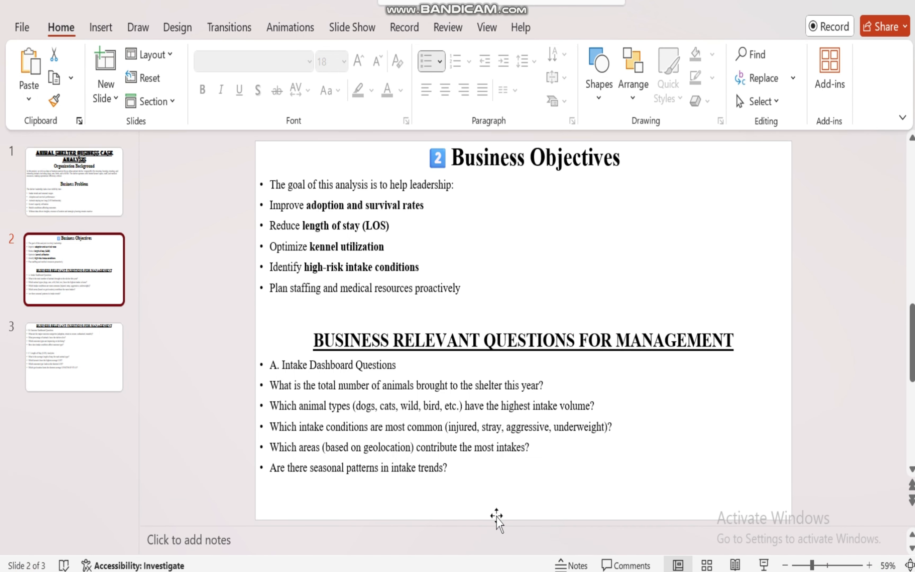
pyautogui.moveTo(617, 570)
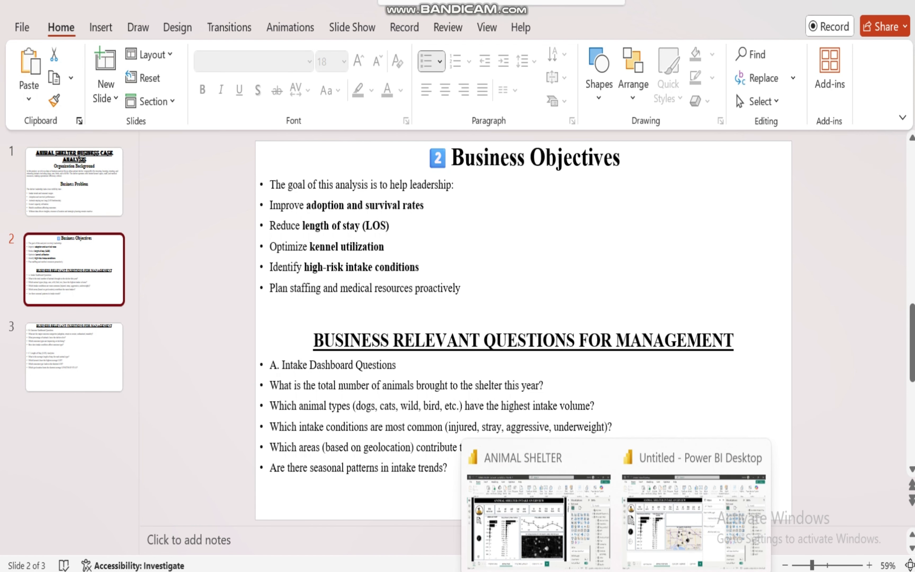
pyautogui.click(676, 537)
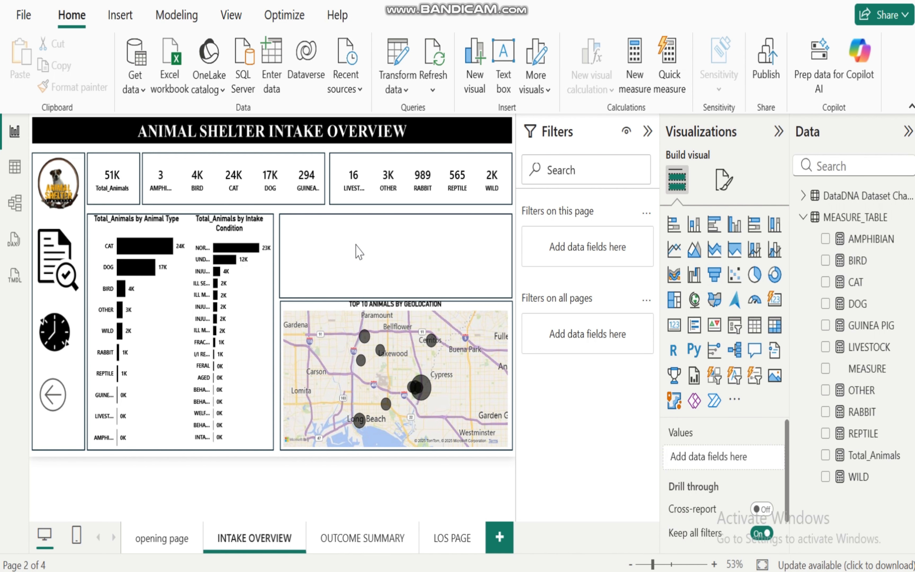
# Step: Inspect the date columns in the animal shelter dataset's table data and return to the report page
pyautogui.click(807, 219)
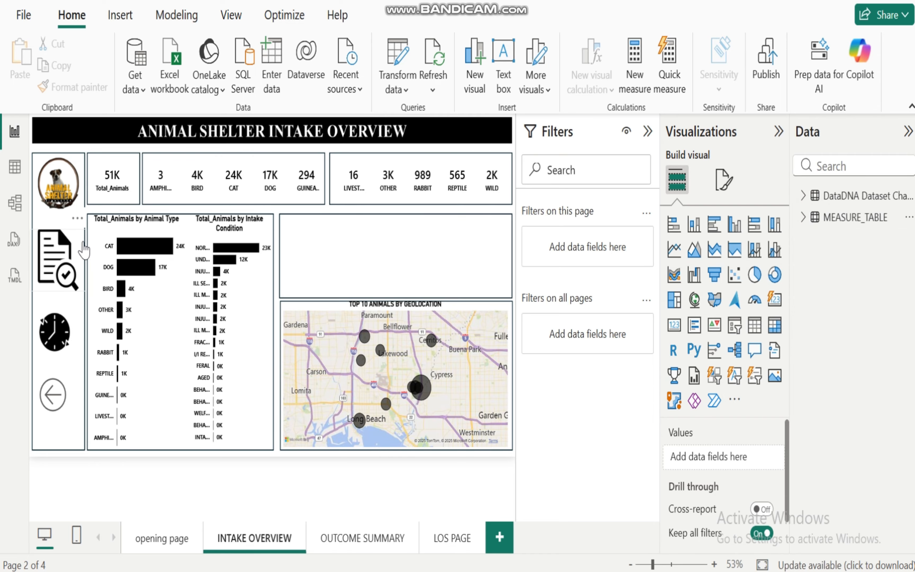
pyautogui.click(15, 176)
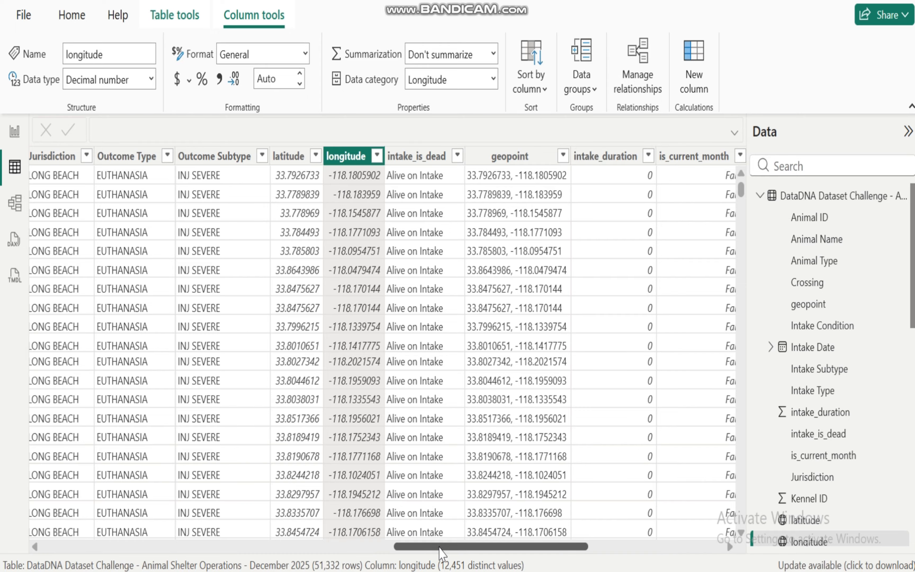
pyautogui.moveTo(440, 549); pyautogui.dragTo(296, 562)
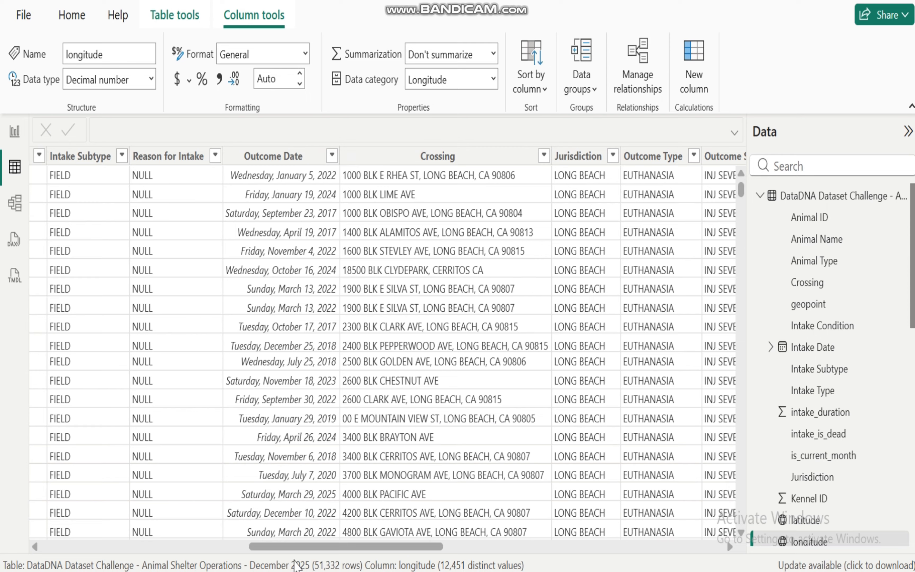
pyautogui.click(327, 155)
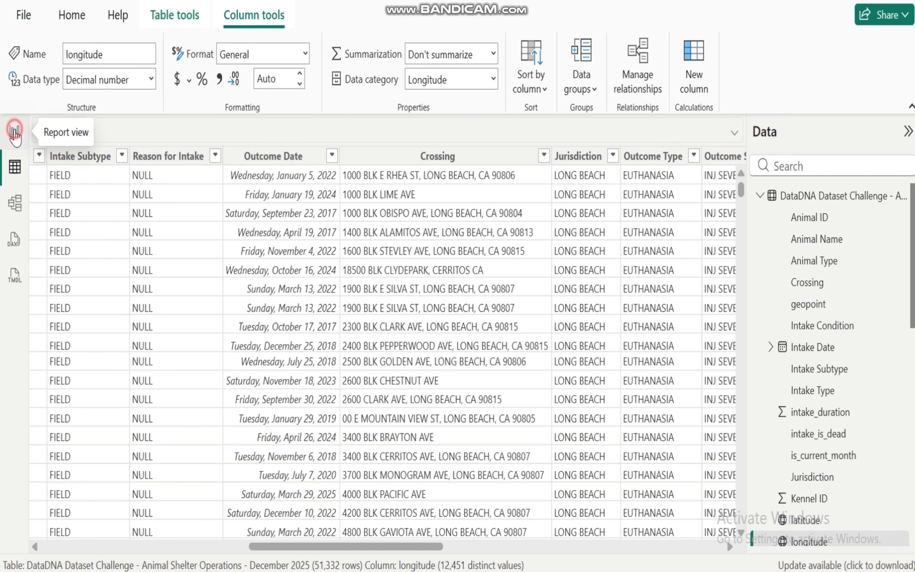
pyautogui.click(14, 133)
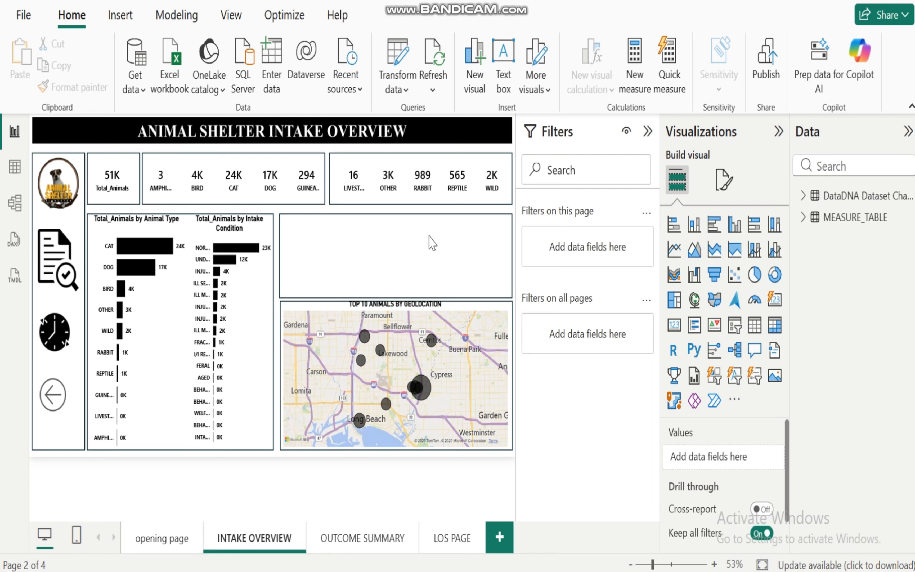
# Step: Start a new calculated table and name it Cal_Table in its formula
pyautogui.click(802, 199)
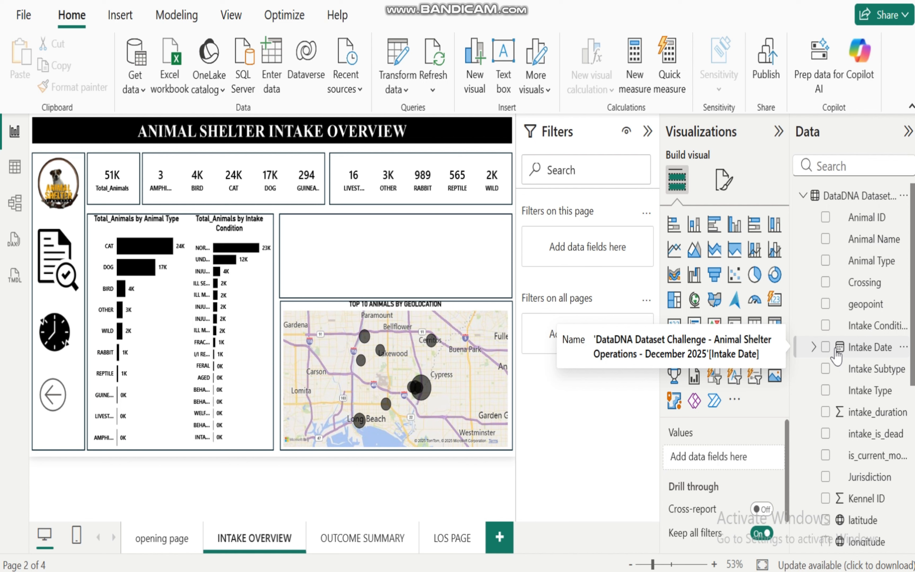
pyautogui.click(803, 196)
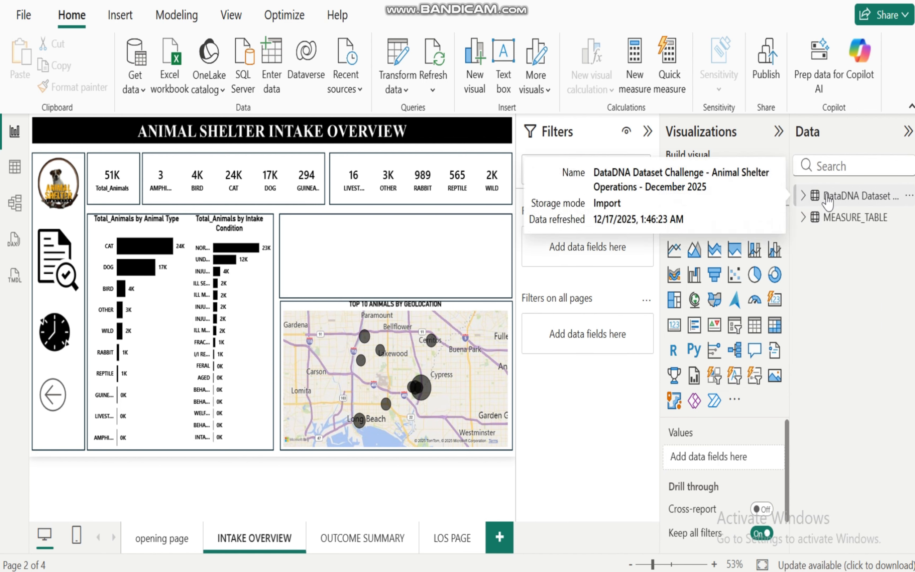
pyautogui.click(832, 198)
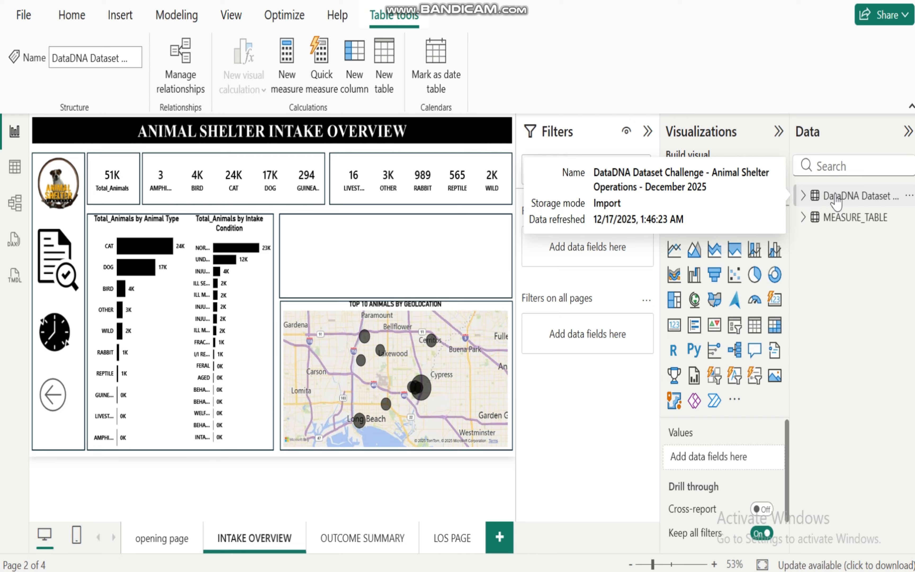
pyautogui.click(383, 61)
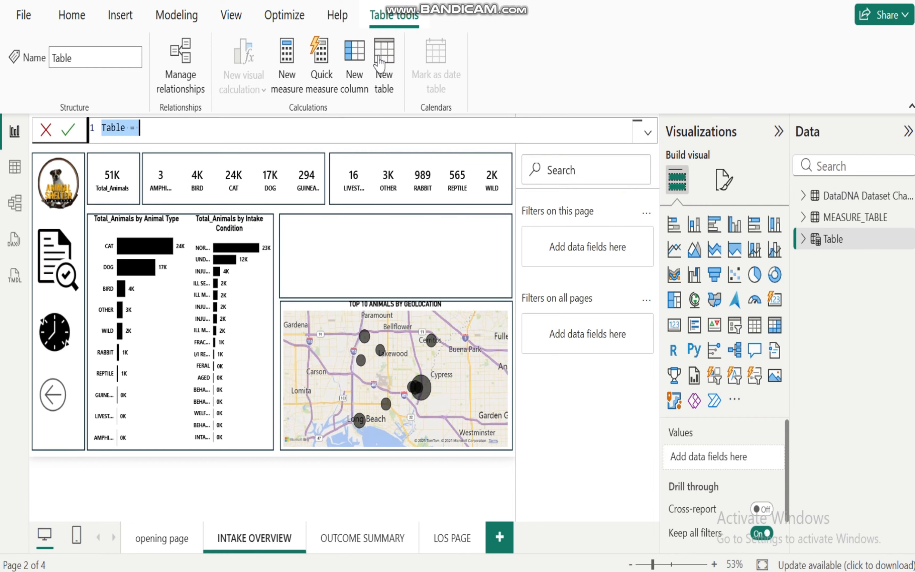
pyautogui.click(126, 128)
pyautogui.press('BackSpace')
pyautogui.press('BackSpace')
pyautogui.press('BackSpace')
pyautogui.press('BackSpace')
pyautogui.press('BackSpace')
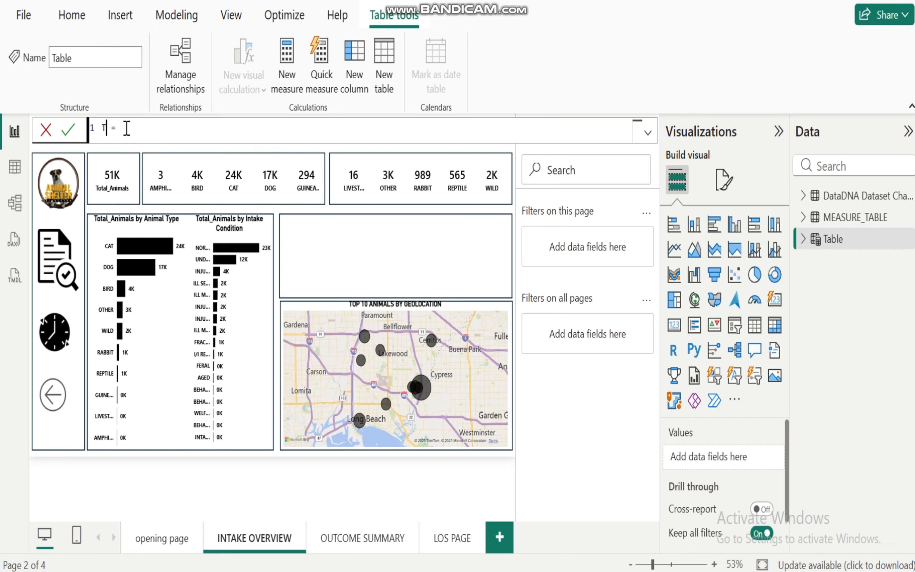
pyautogui.write('Cal_Table')
# Step: Define Cal_Table with the CALENDAR function, using the MIN of the dataset's Intake Date as the start date
pyautogui.click(171, 128)
pyautogui.write('ca')
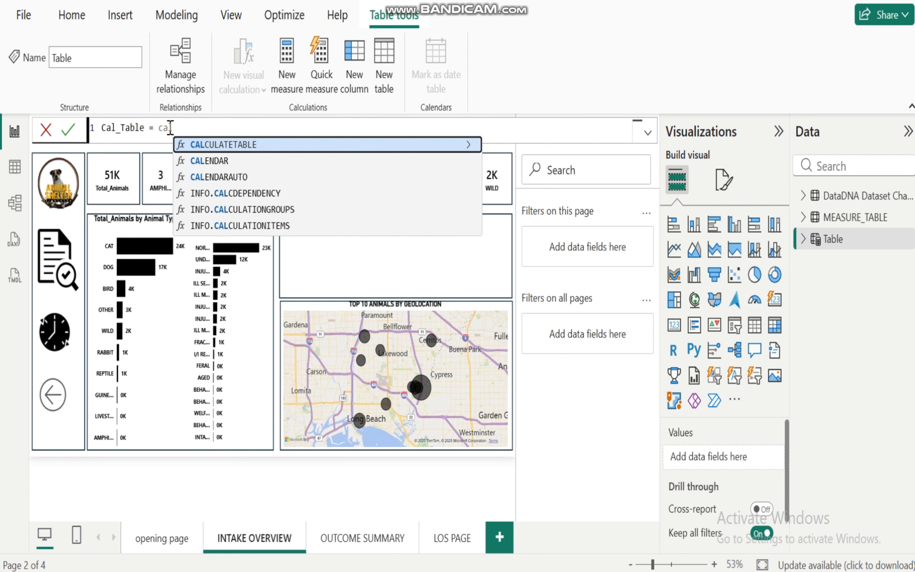
pyautogui.write('e')
pyautogui.press('Tab')
pyautogui.write('(')
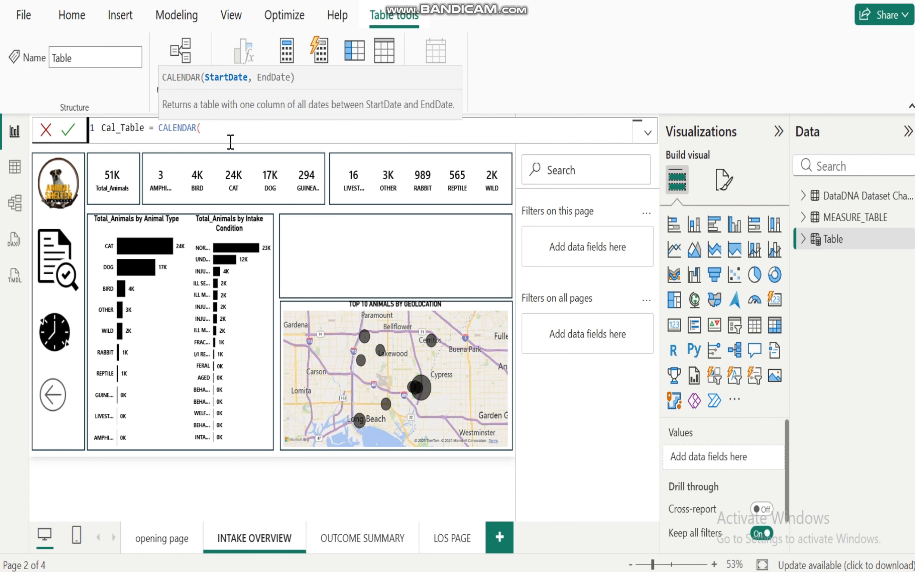
pyautogui.write('min')
pyautogui.press('Tab')
pyautogui.write('(')
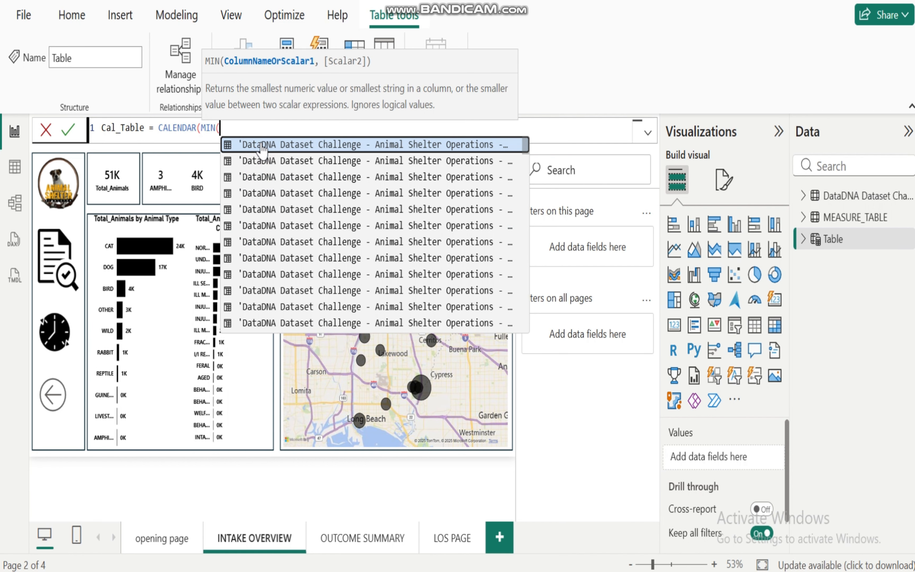
pyautogui.write('intake')
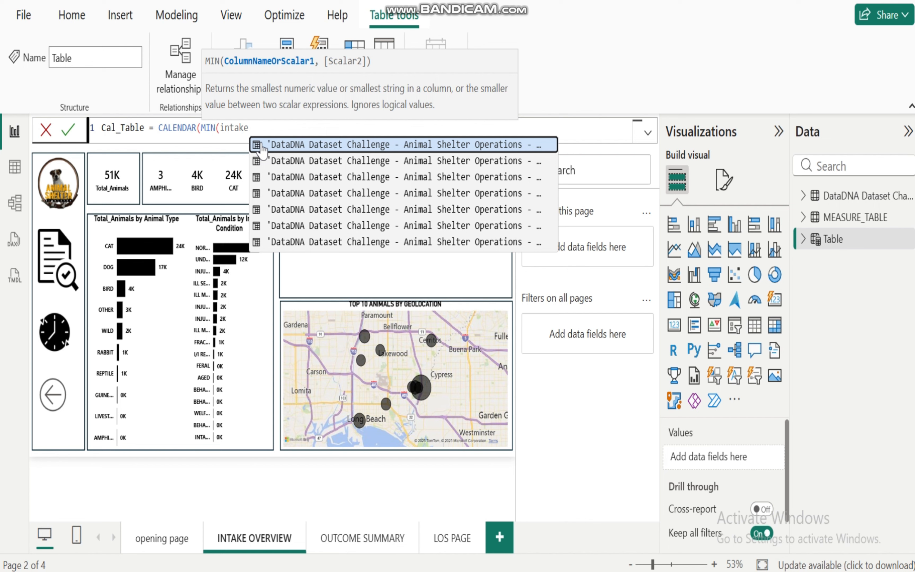
pyautogui.write(' date')
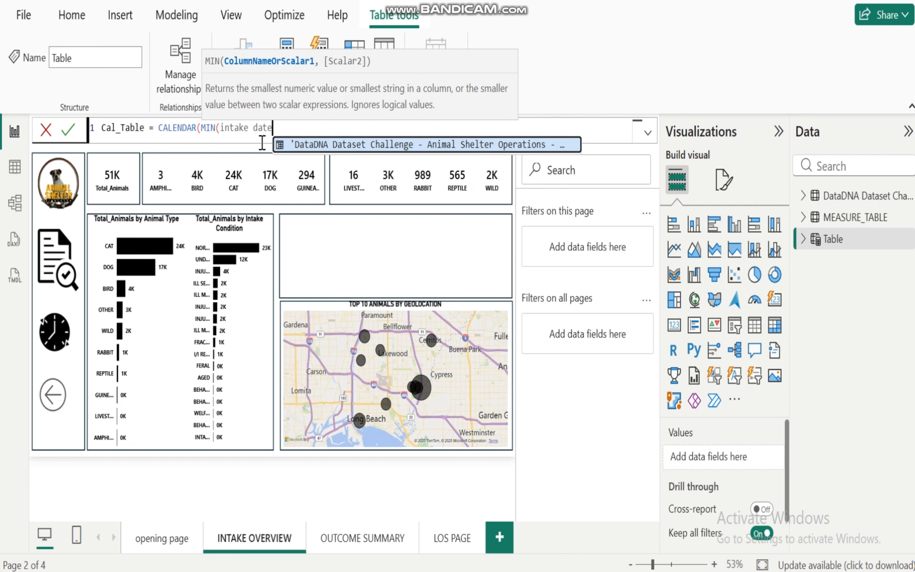
pyautogui.click(366, 148)
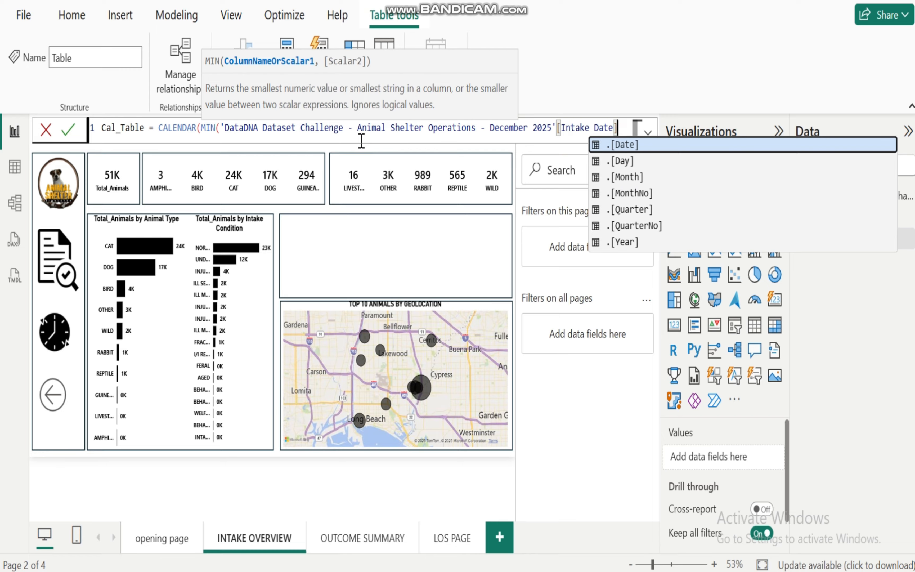
pyautogui.write('),')
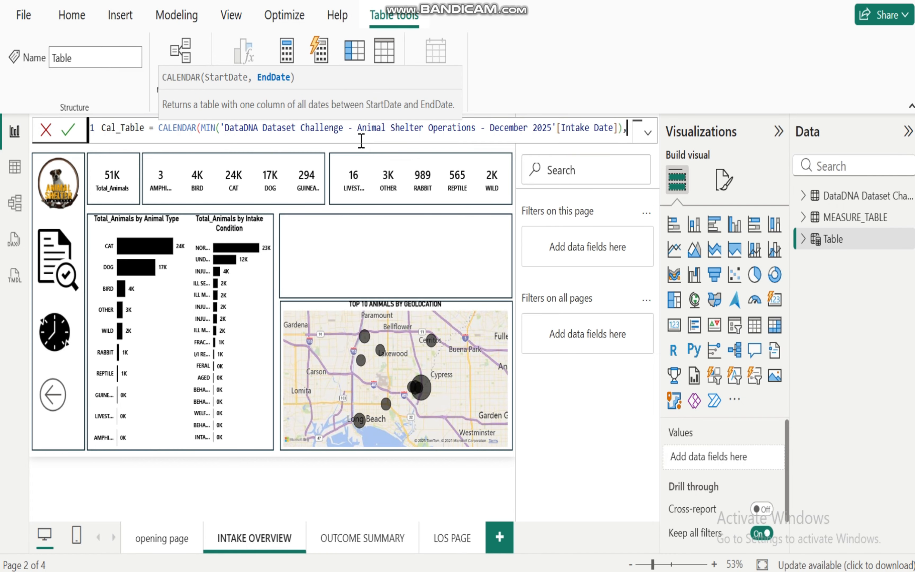
# Step: Complete the Cal_Table formula with the MAX of the dataset's Intake Date as the end date and commit it
pyautogui.hotkey('shift', 'Return')
pyautogui.write('max')
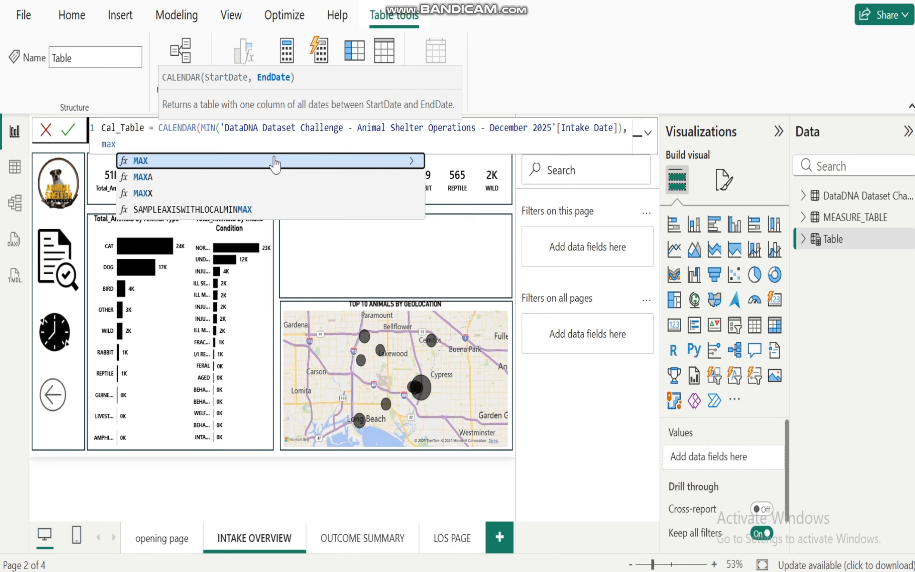
pyautogui.click(173, 162)
pyautogui.write('intake date')
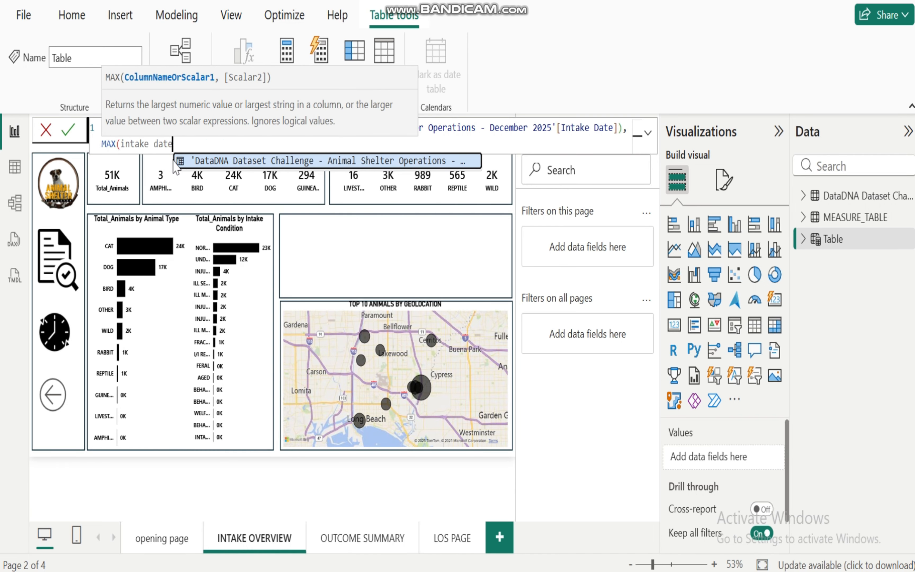
pyautogui.click(242, 162)
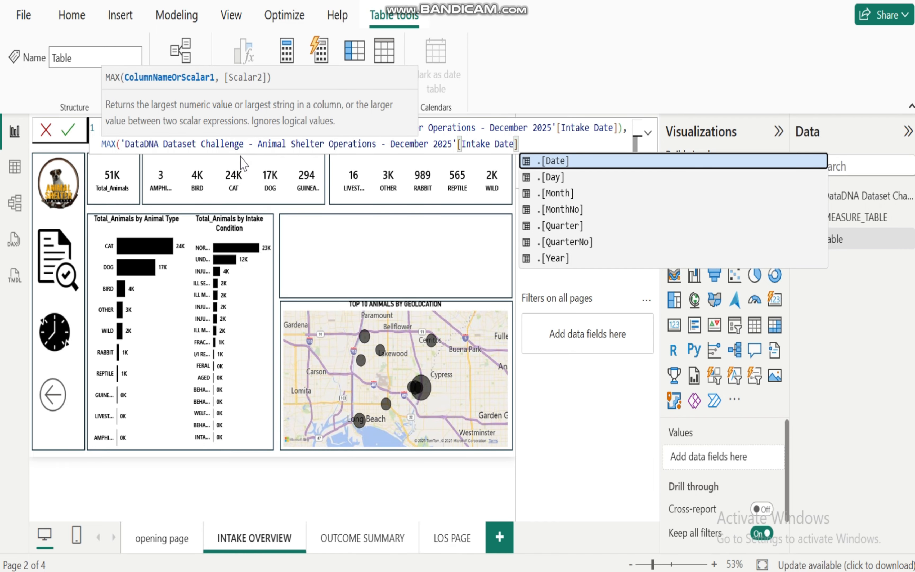
pyautogui.write('))')
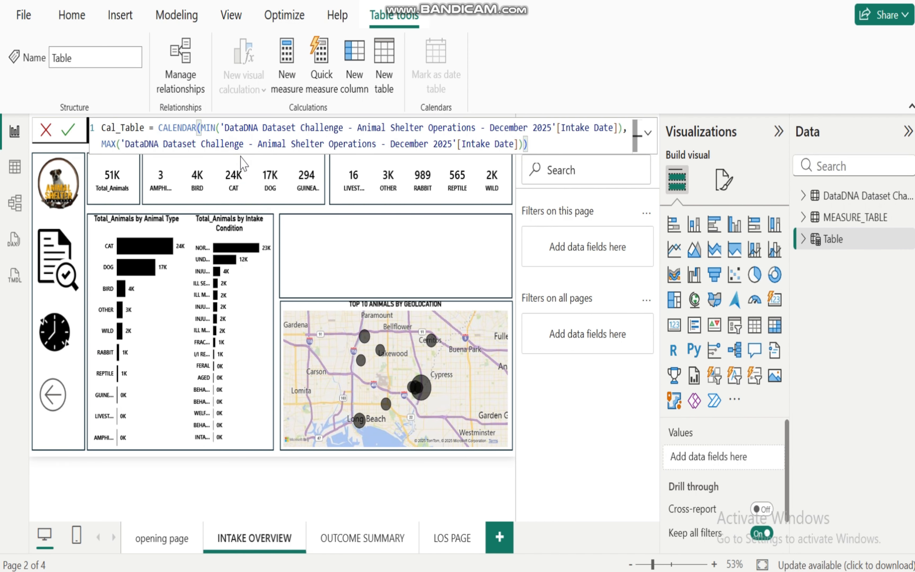
pyautogui.press('Return')
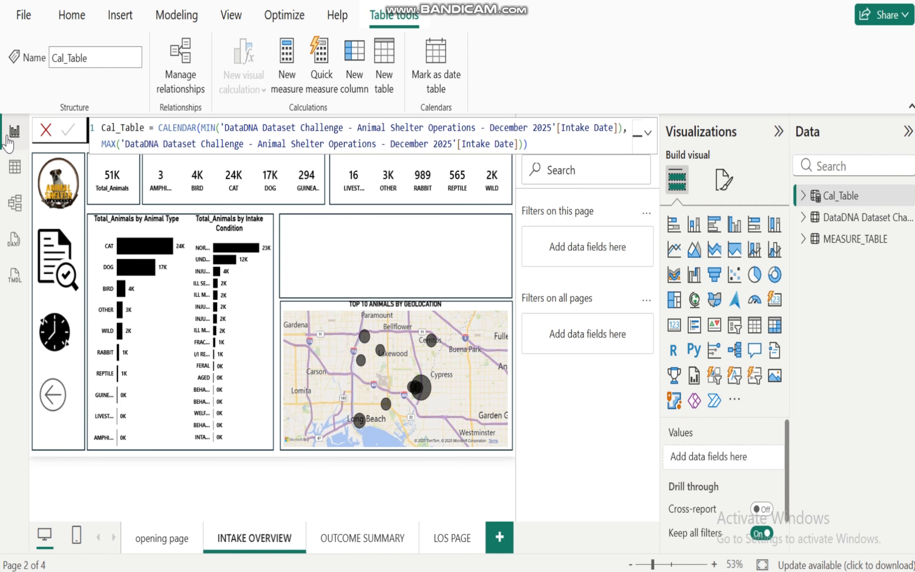
# Step: Format the Date column of Cal_Table as *3/14/2001 (Short Date)
pyautogui.click(14, 167)
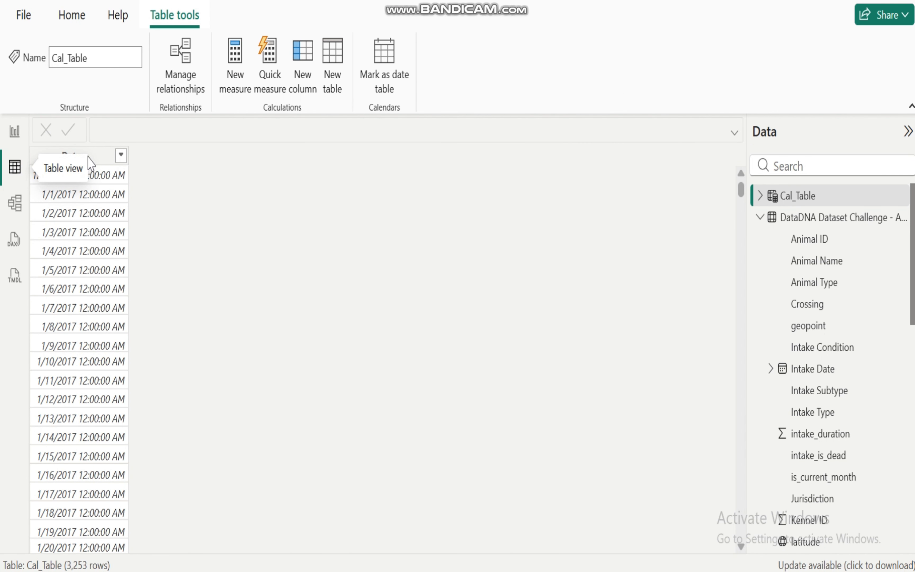
pyautogui.click(97, 157)
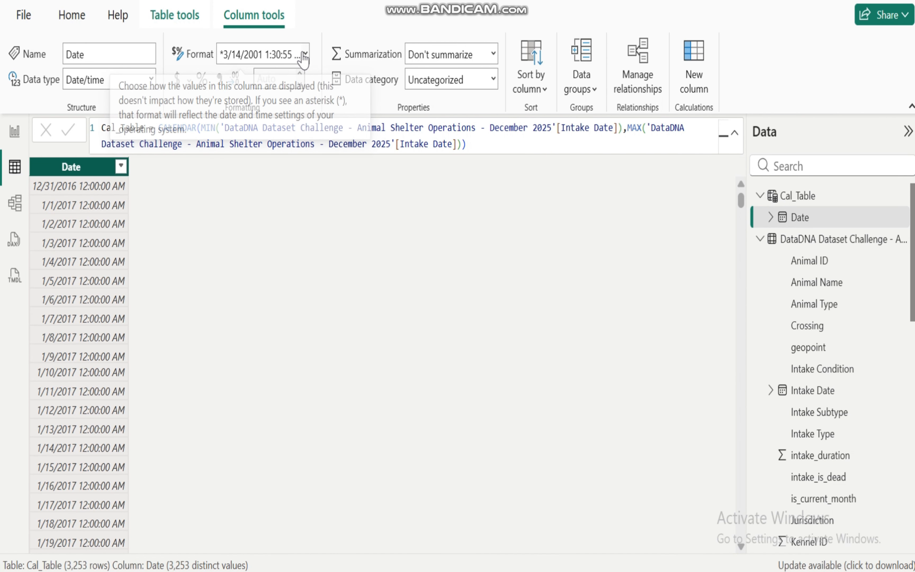
pyautogui.click(305, 53)
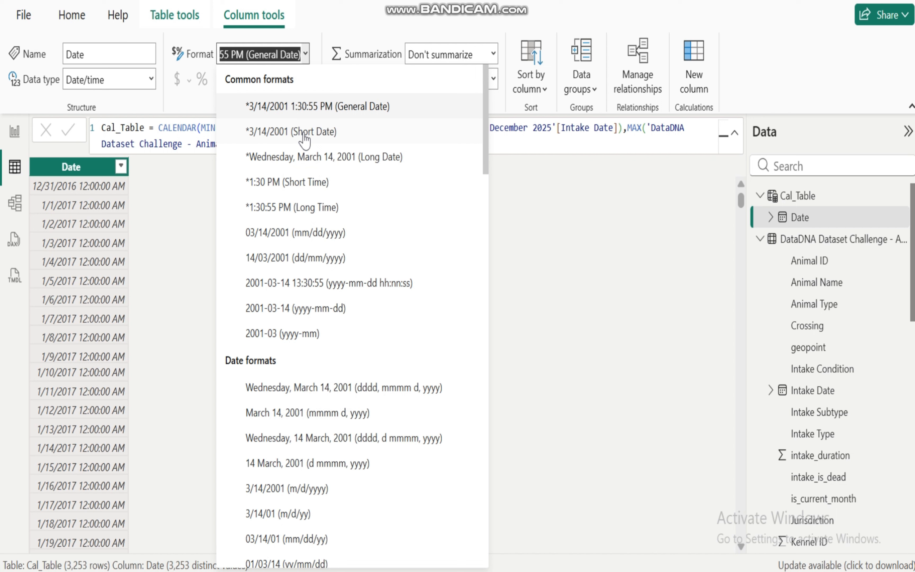
pyautogui.click(302, 131)
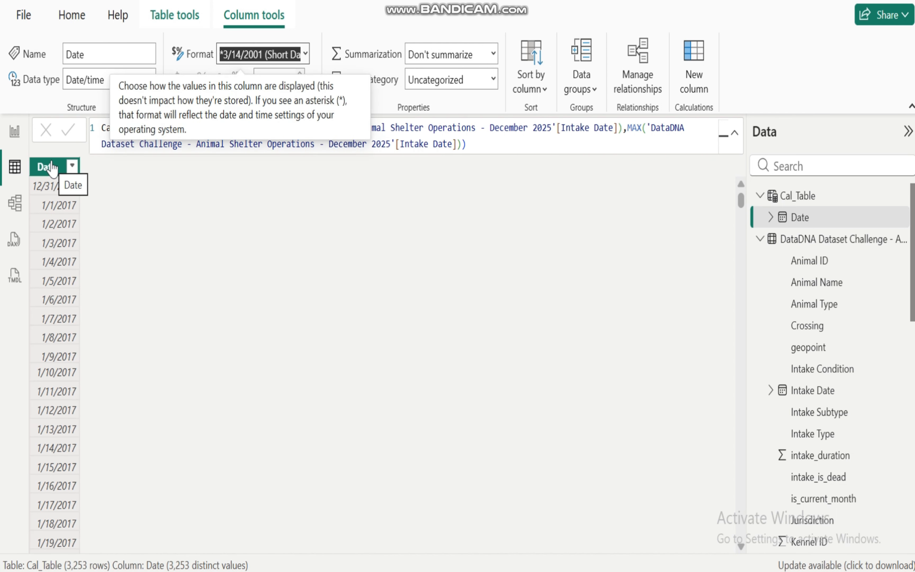
# Step: Add a new calculated column to Cal_Table and name it Year in its formula
pyautogui.click(51, 162)
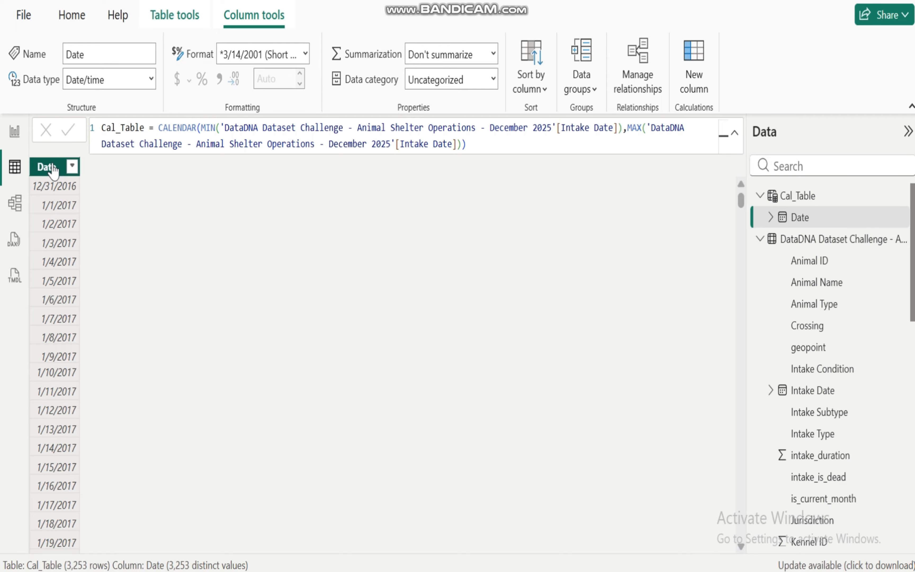
pyautogui.rightClick(54, 166)
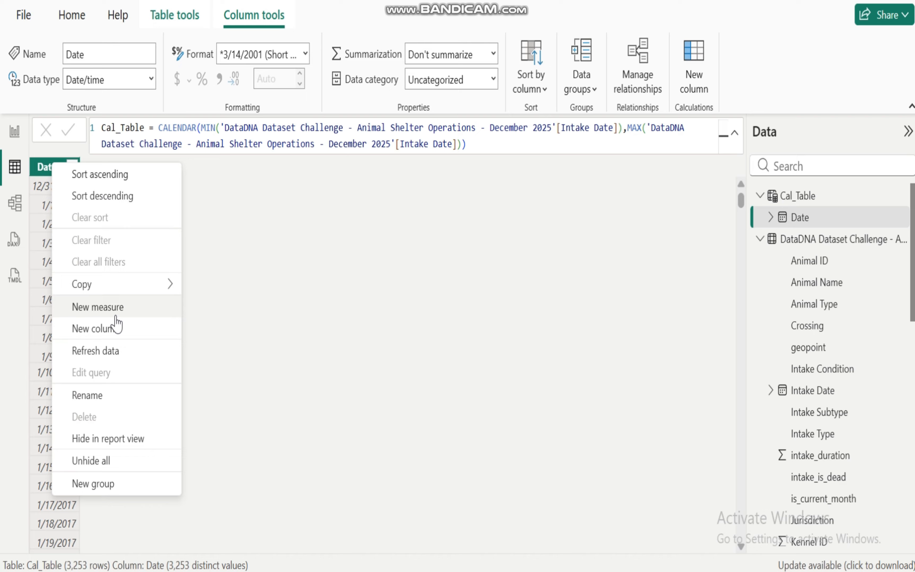
pyautogui.click(107, 329)
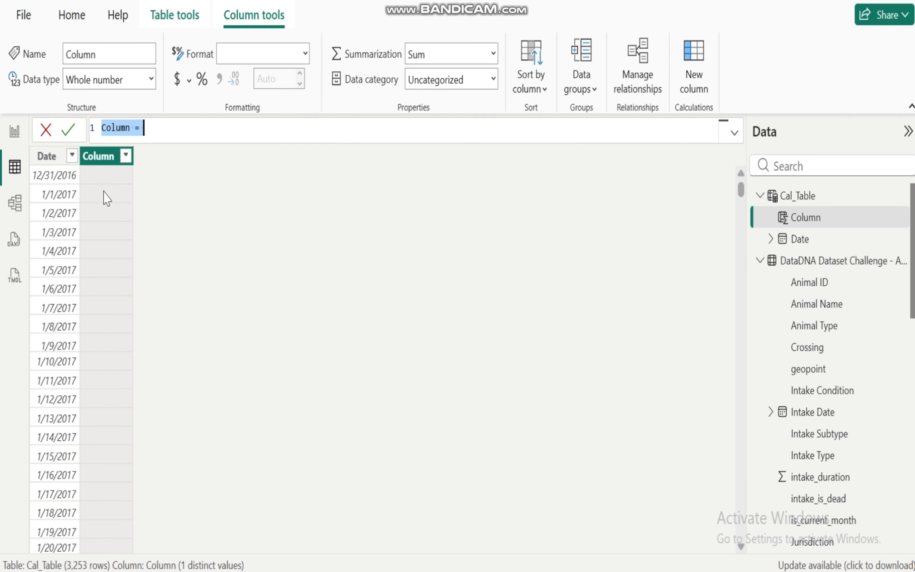
pyautogui.click(129, 128)
pyautogui.press('BackSpace')
pyautogui.press('BackSpace')
pyautogui.press('BackSpace')
pyautogui.press('BackSpace')
pyautogui.press('BackSpace')
pyautogui.press('BackSpace')
pyautogui.write('Year')
# Step: Define the Year column as YEAR(Cal_Table[Date]) and commit the formula
pyautogui.click(133, 128)
pyautogui.write('year')
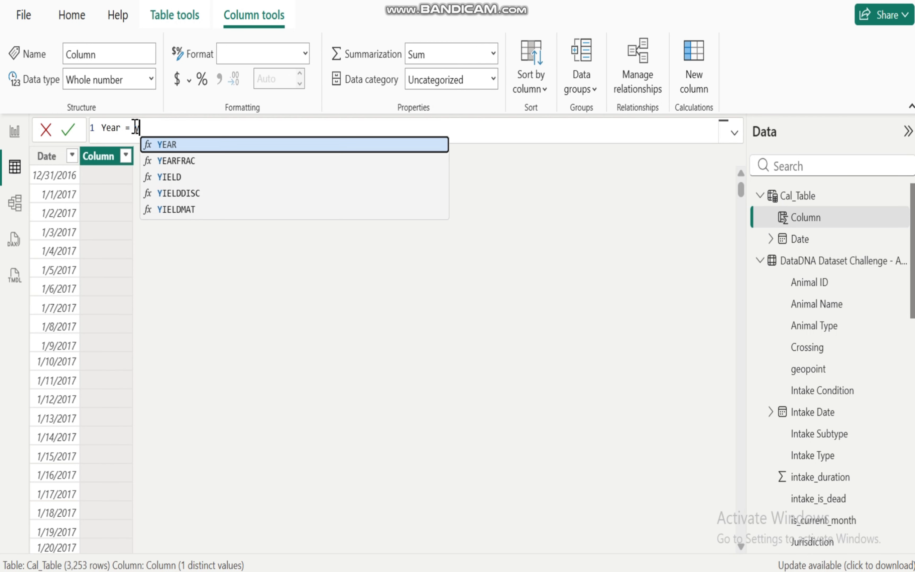
pyautogui.click(226, 258)
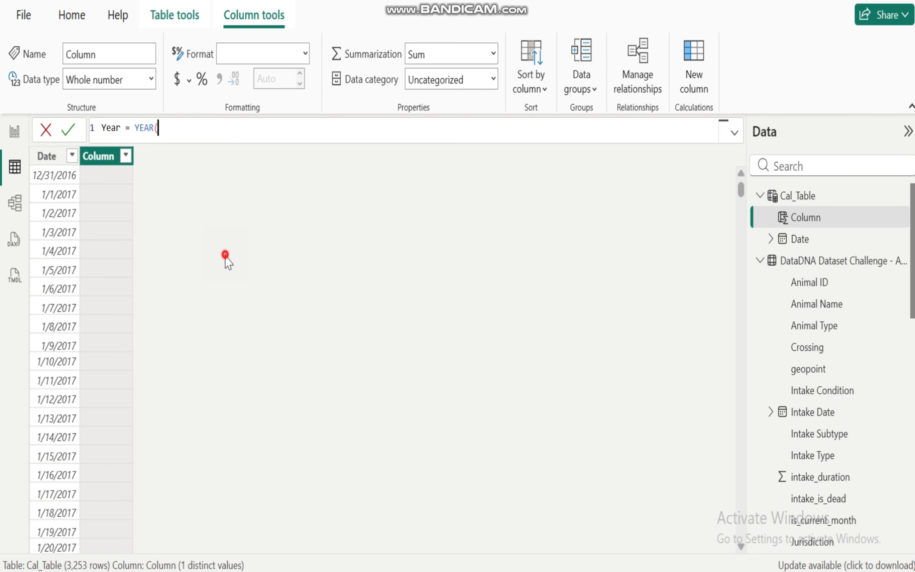
pyautogui.write('cal')
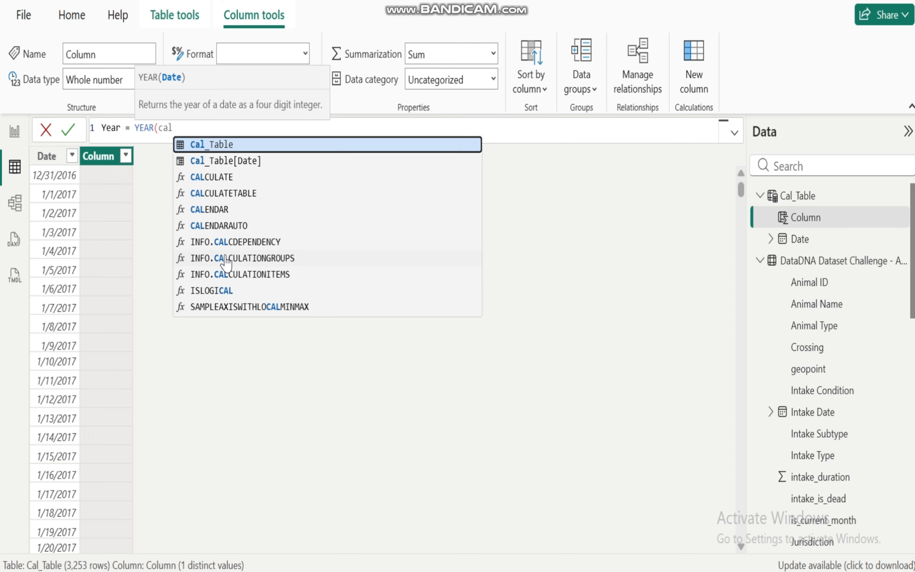
pyautogui.click(244, 161)
pyautogui.write(')')
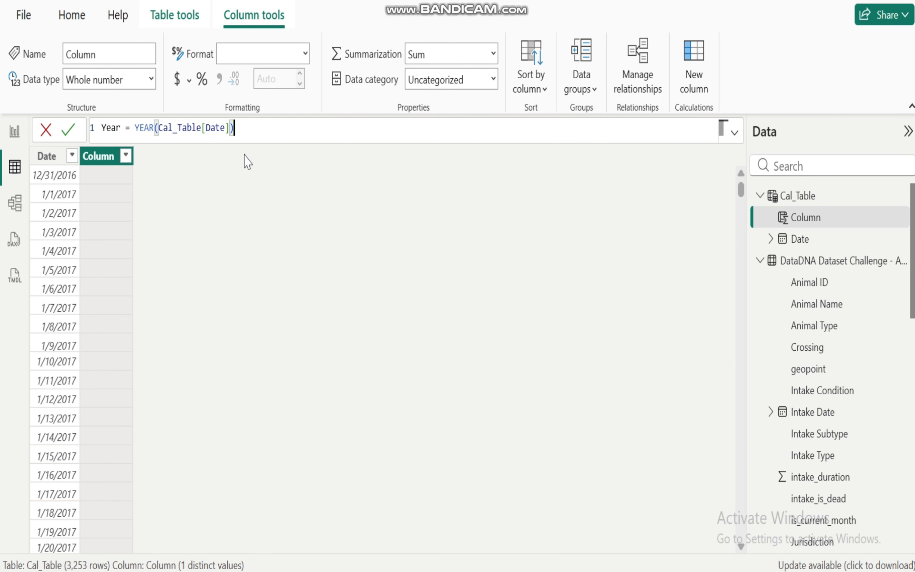
pyautogui.press('Return')
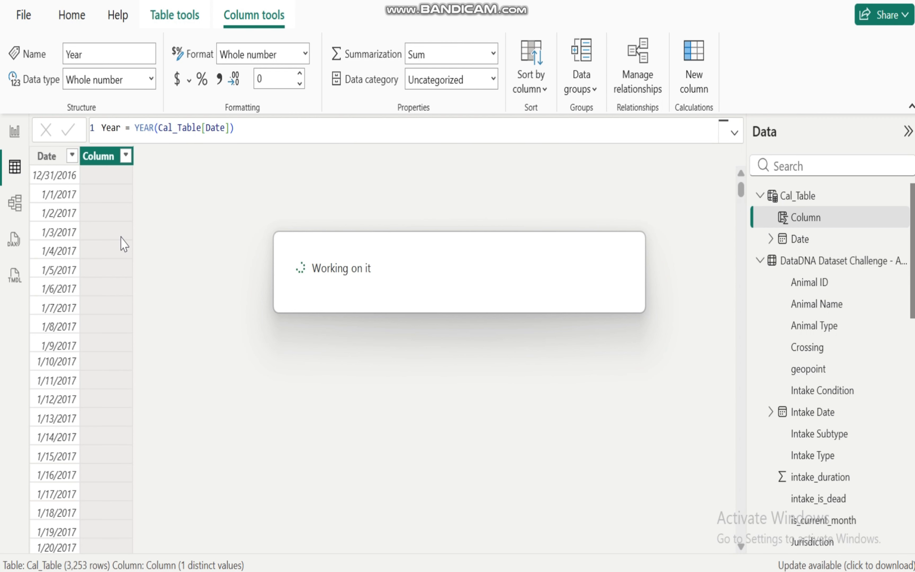
# Step: Add another calculated column to Cal_Table and name it Month in its formula
pyautogui.rightClick(100, 157)
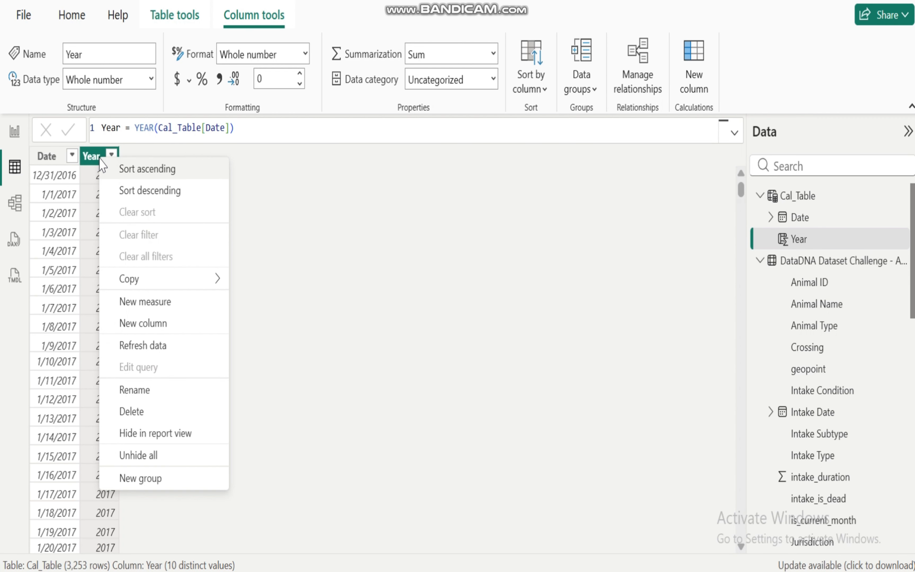
pyautogui.click(170, 323)
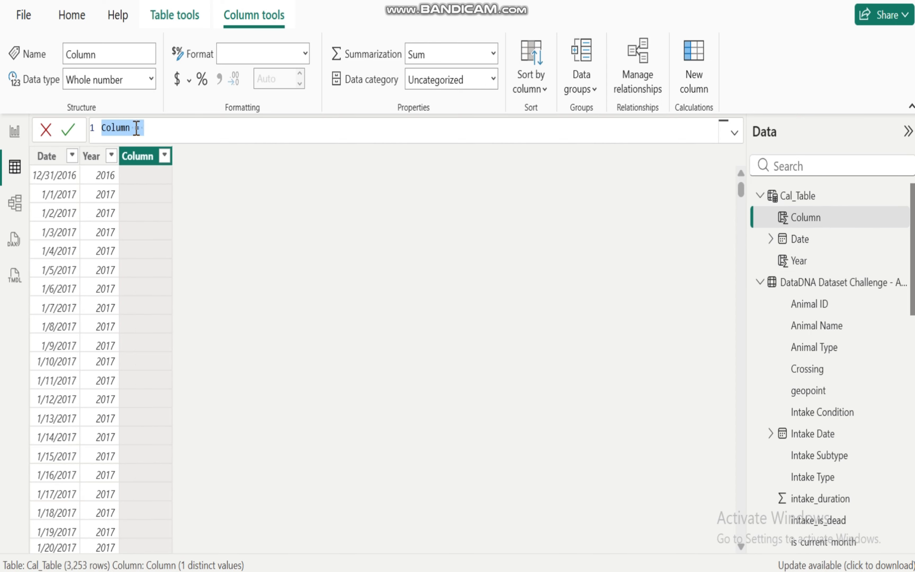
pyautogui.click(131, 128)
pyautogui.press('BackSpace')
pyautogui.press('BackSpace')
pyautogui.press('BackSpace')
pyautogui.press('BackSpace')
pyautogui.press('BackSpace')
pyautogui.press('BackSpace')
pyautogui.write('Month')
# Step: Define the Month column as MONTH(Cal_Table[Date]) and commit the formula
pyautogui.click(152, 128)
pyautogui.write('month')
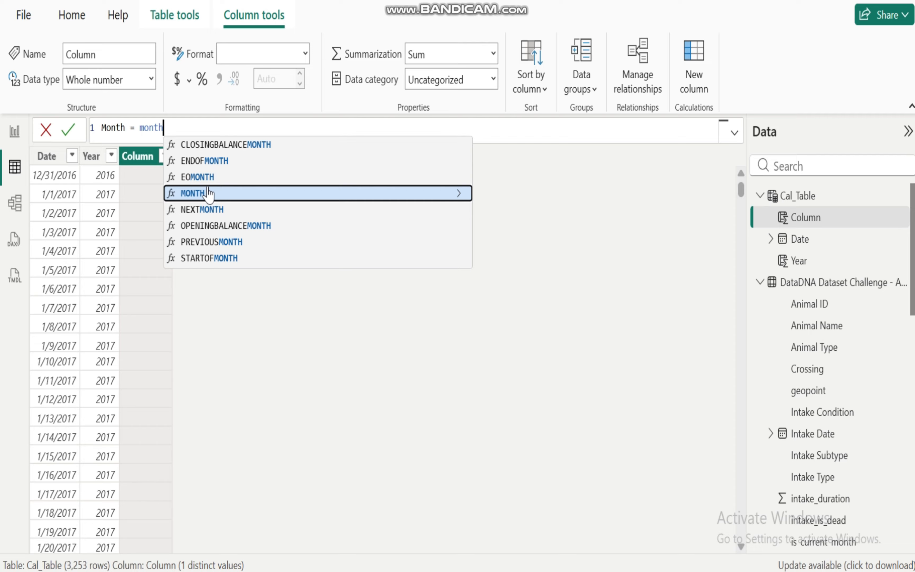
pyautogui.click(205, 193)
pyautogui.write('cal')
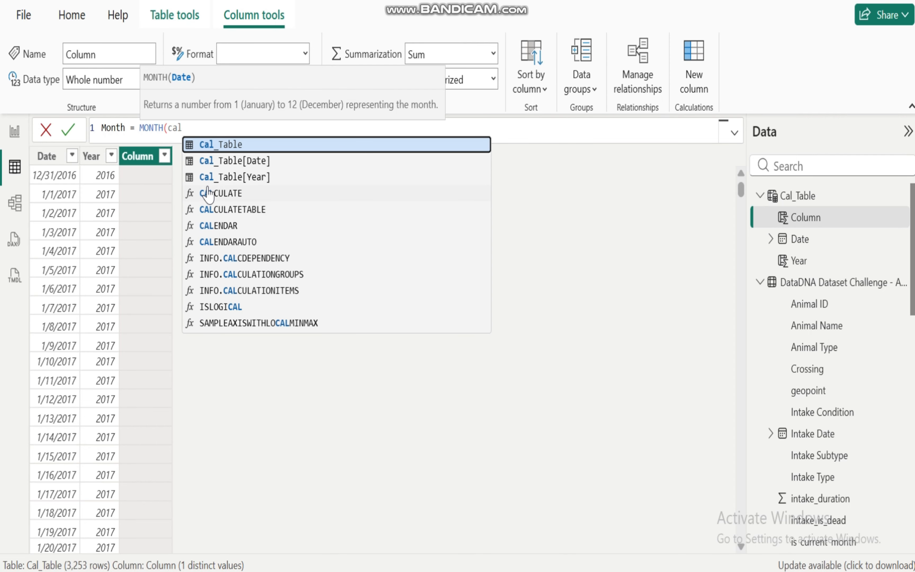
pyautogui.click(260, 161)
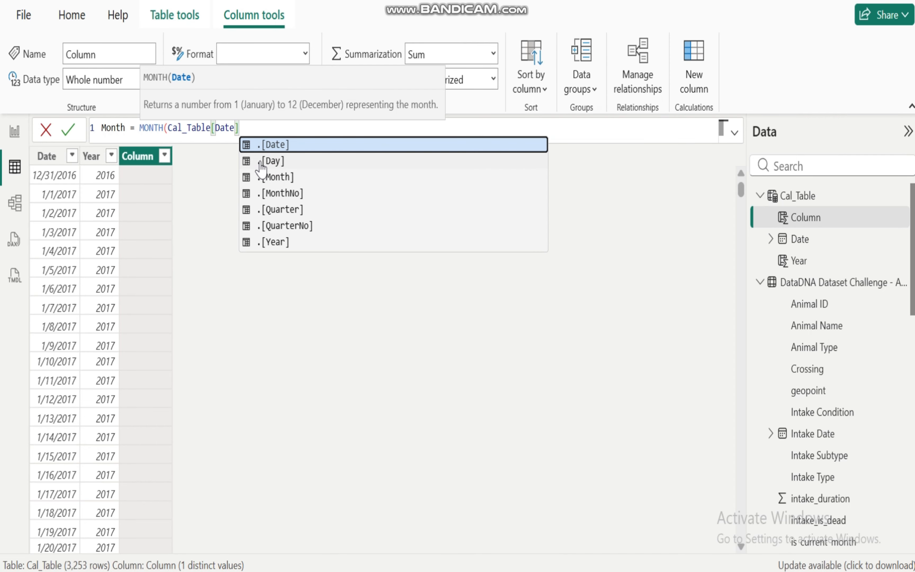
pyautogui.write(')')
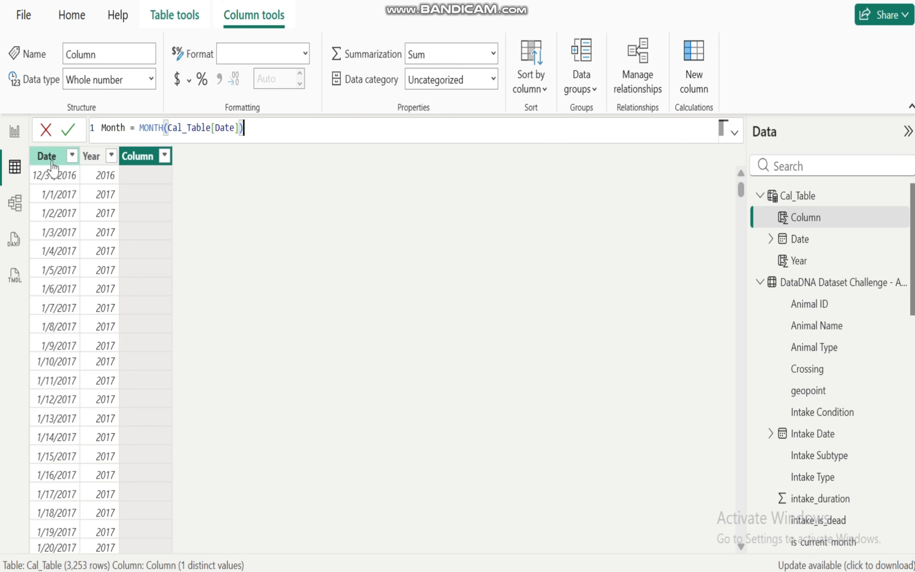
pyautogui.press('Return')
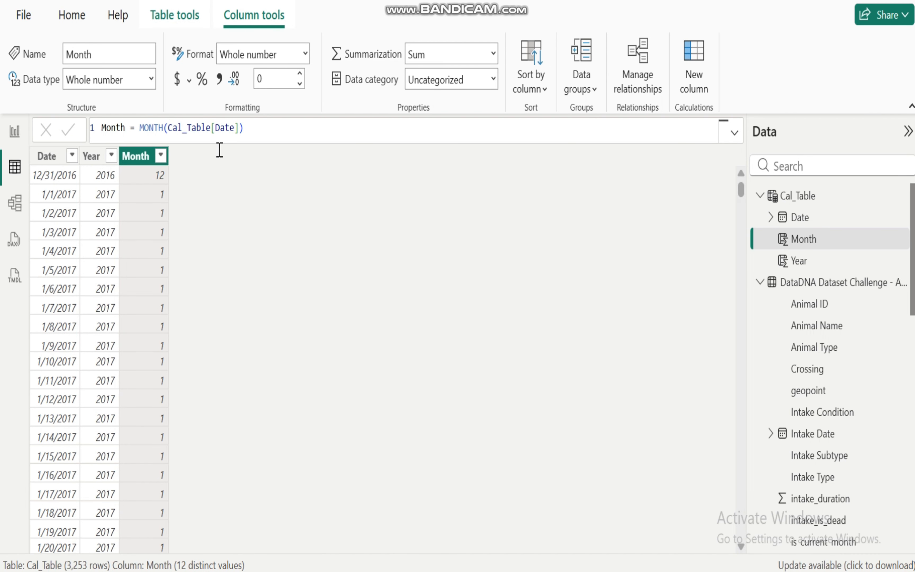
# Step: Add another calculated column to Cal_Table and name it Week_number in its formula
pyautogui.rightClick(139, 160)
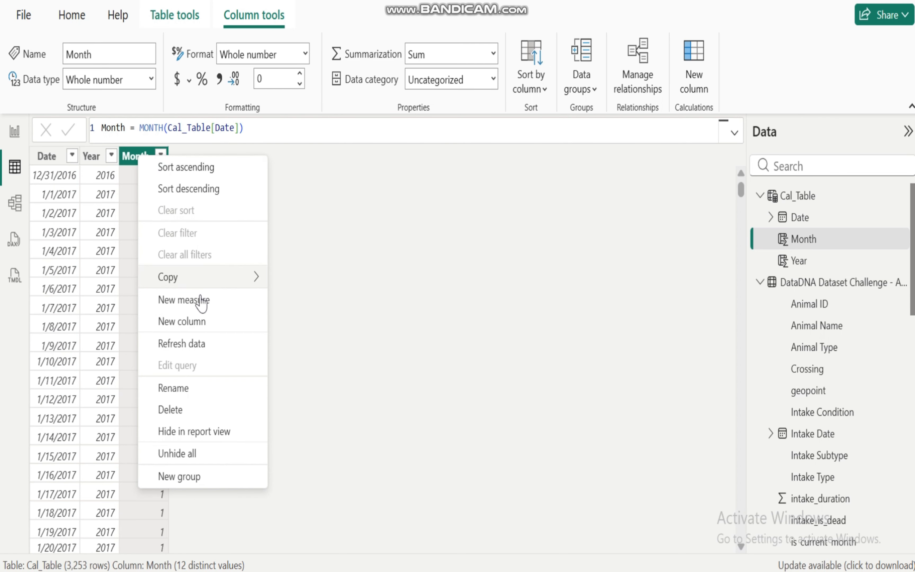
pyautogui.click(205, 319)
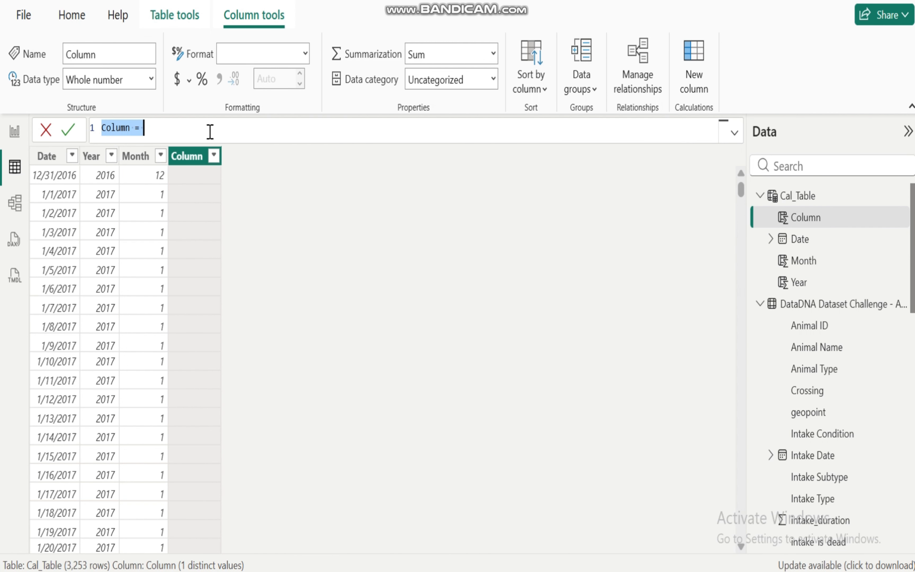
pyautogui.write('Colum')
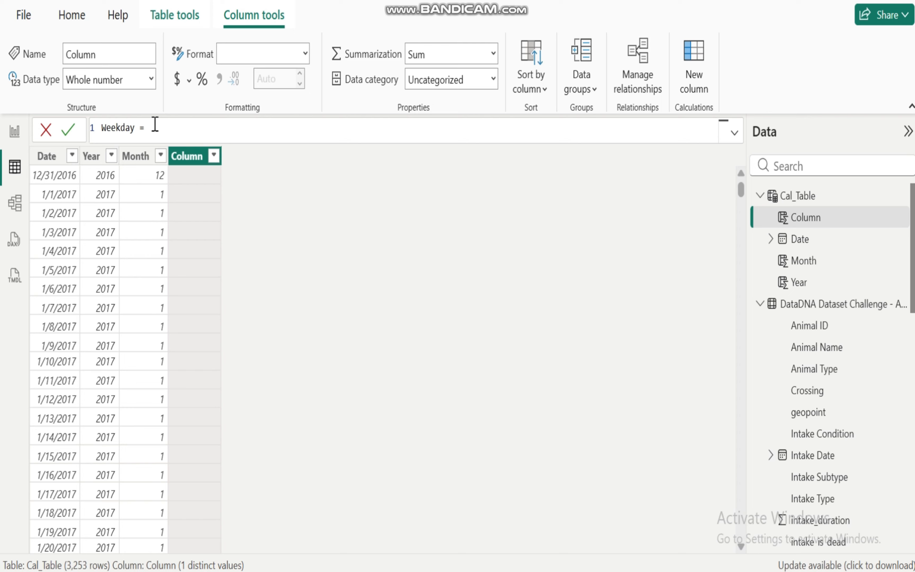
pyautogui.click(165, 124)
pyautogui.write('w')
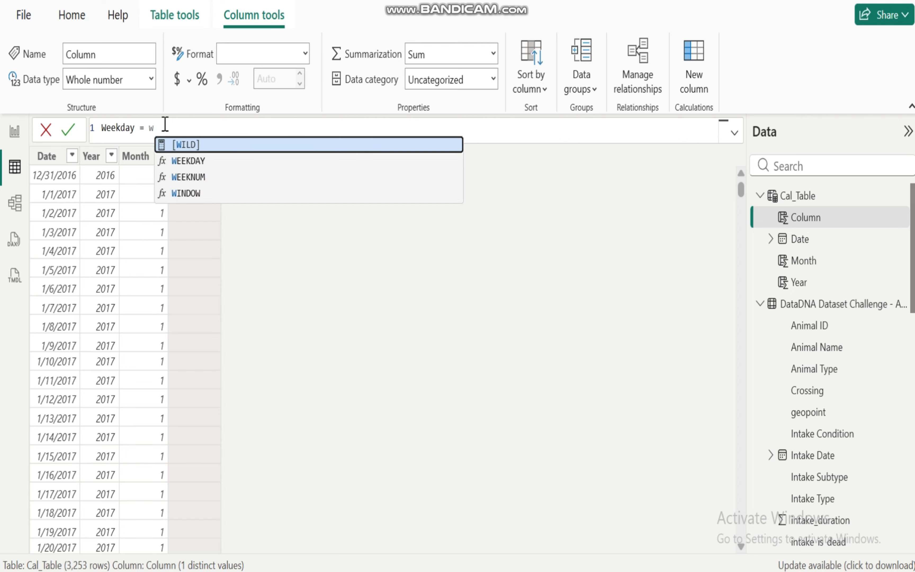
pyautogui.click(134, 128)
pyautogui.press('BackSpace')
pyautogui.press('BackSpace')
pyautogui.press('BackSpace')
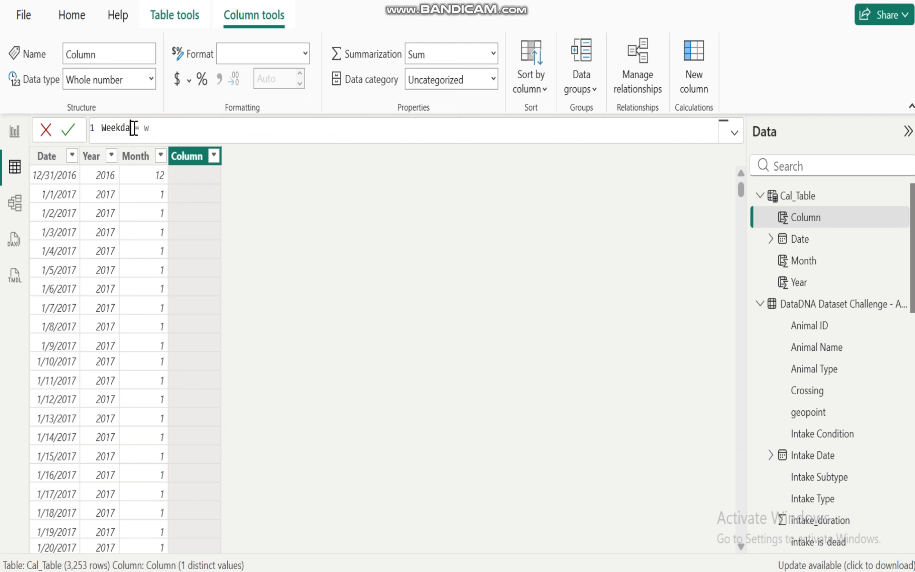
pyautogui.write('_number')
# Step: Define the Week_number column as WEEKDAY(Cal_Table[Date]) and commit the formula
pyautogui.click(182, 129)
pyautogui.press('BackSpace')
pyautogui.write('weekday')
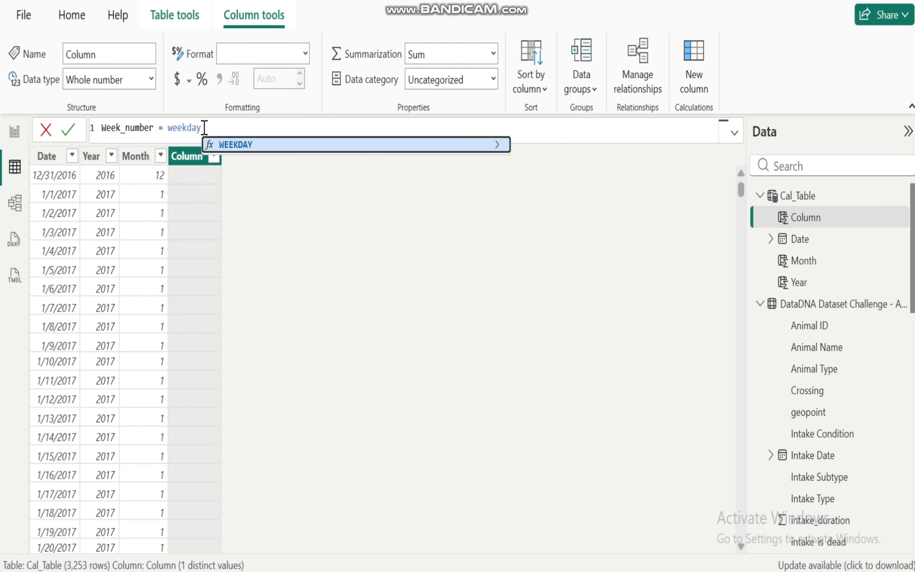
pyautogui.click(250, 145)
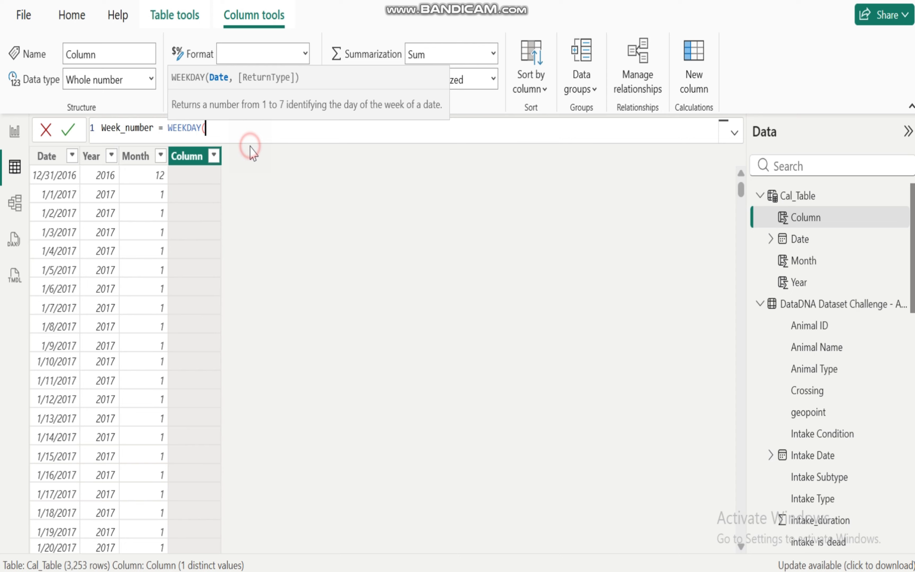
pyautogui.write('cal')
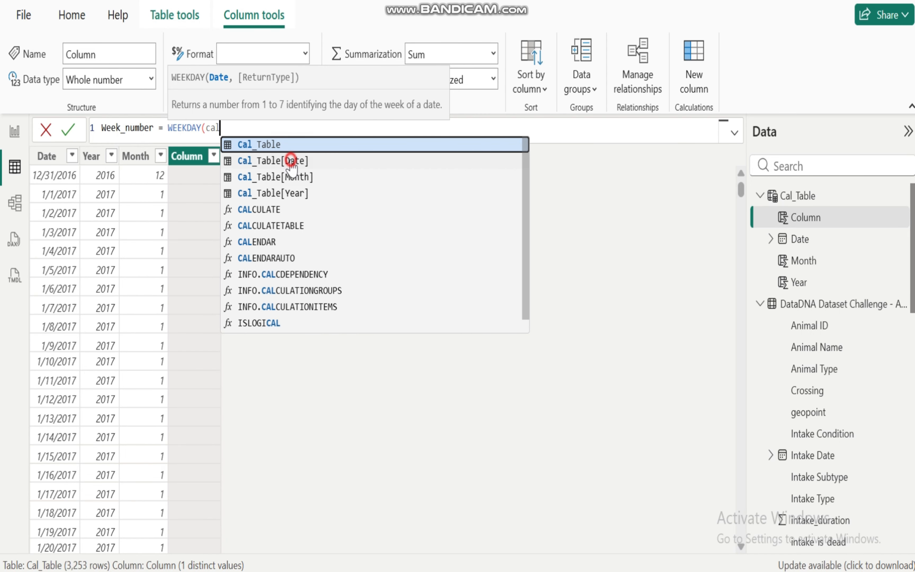
pyautogui.click(287, 162)
pyautogui.write(')')
pyautogui.press('Return')
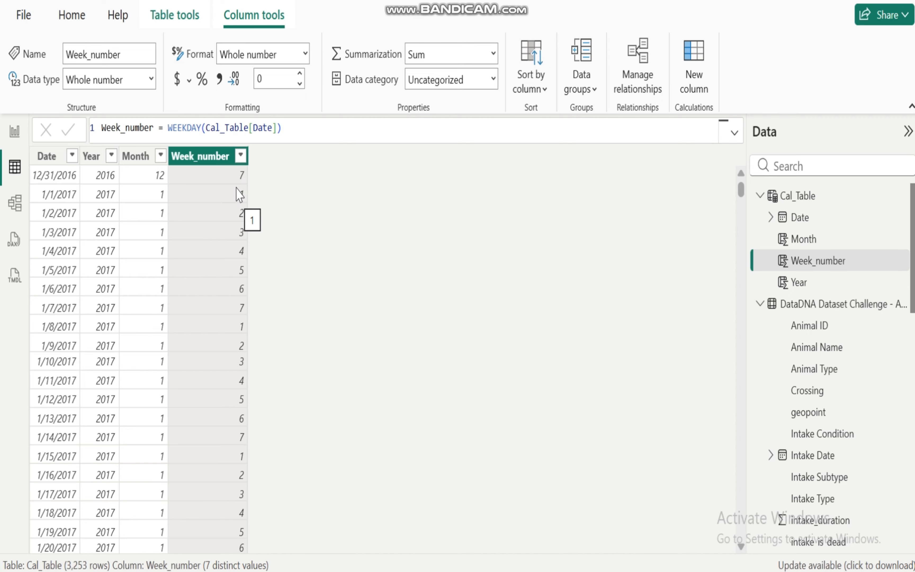
# Step: Add another calculated column to Cal_Table and replace its default name with Quarter
pyautogui.rightClick(210, 159)
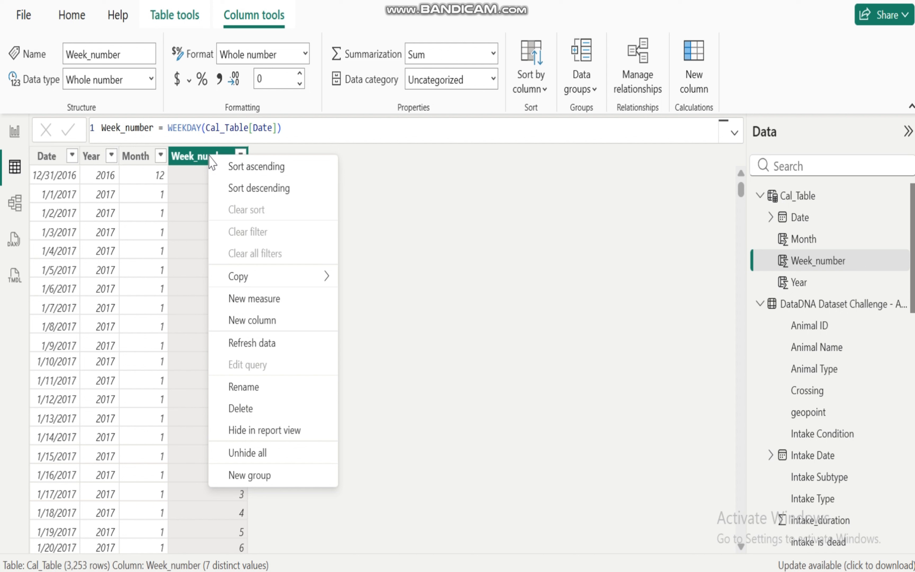
pyautogui.click(268, 321)
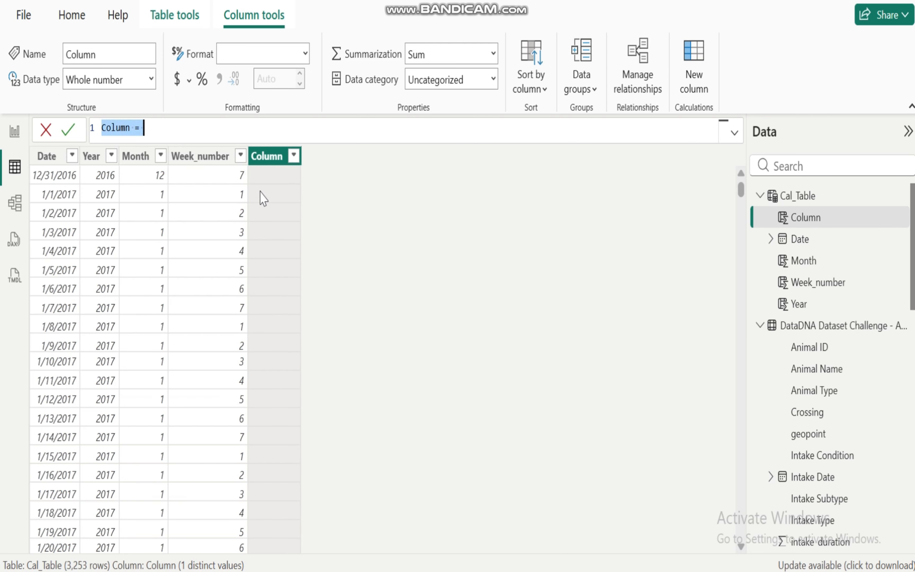
pyautogui.click(132, 128)
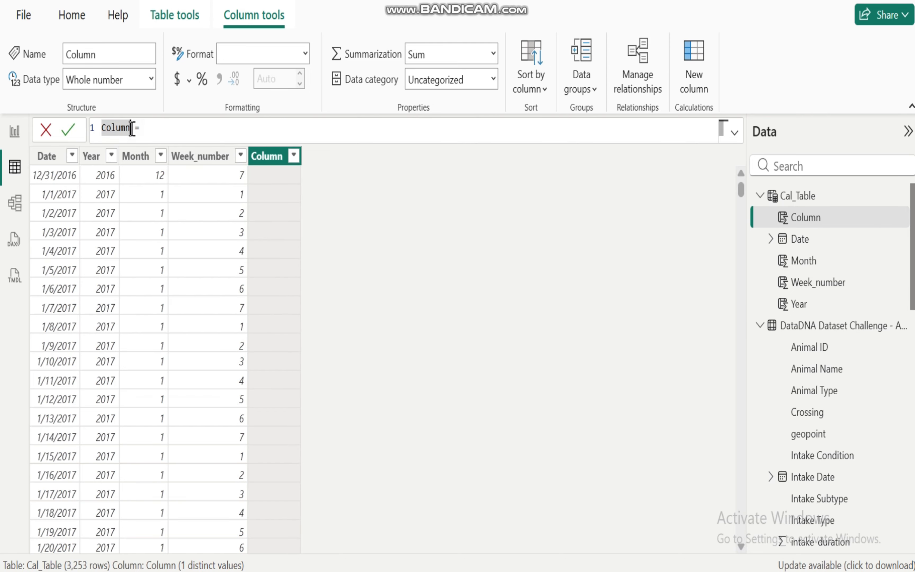
pyautogui.press('BackSpace')
pyautogui.press('BackSpace')
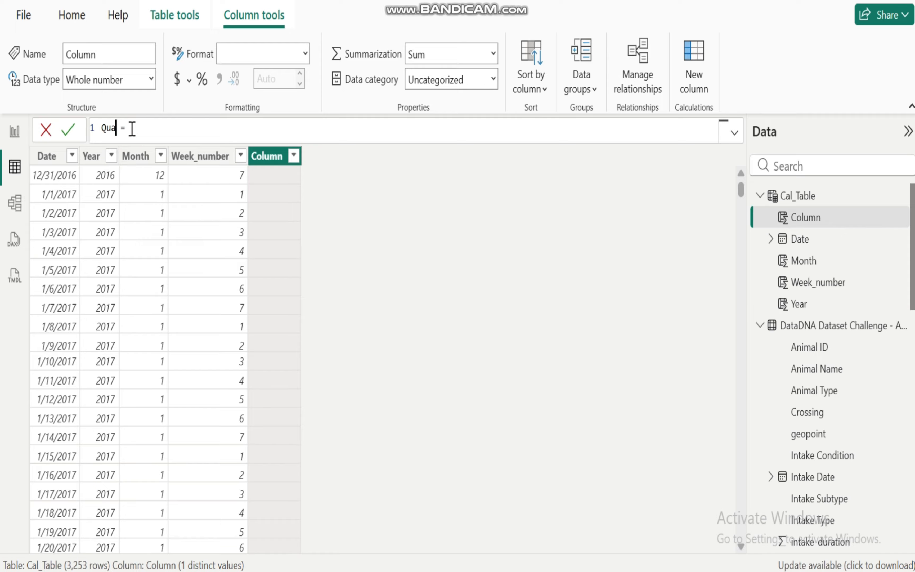
# Step: Define the Quarter column as "Q" & QUARTER(Cal_Table[Date]) and commit the formula
pyautogui.click(159, 130)
pyautogui.write('QUARTER')
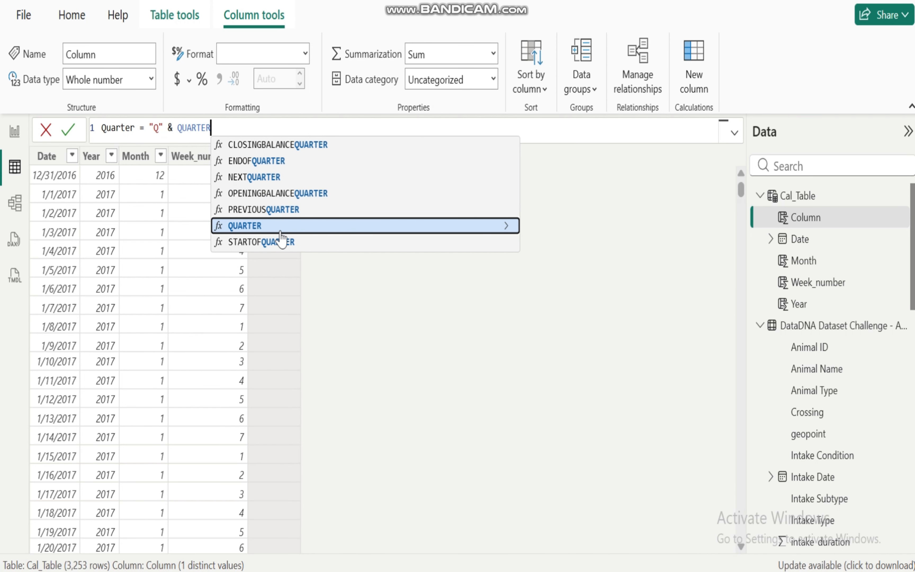
pyautogui.click(273, 226)
pyautogui.write('CAL')
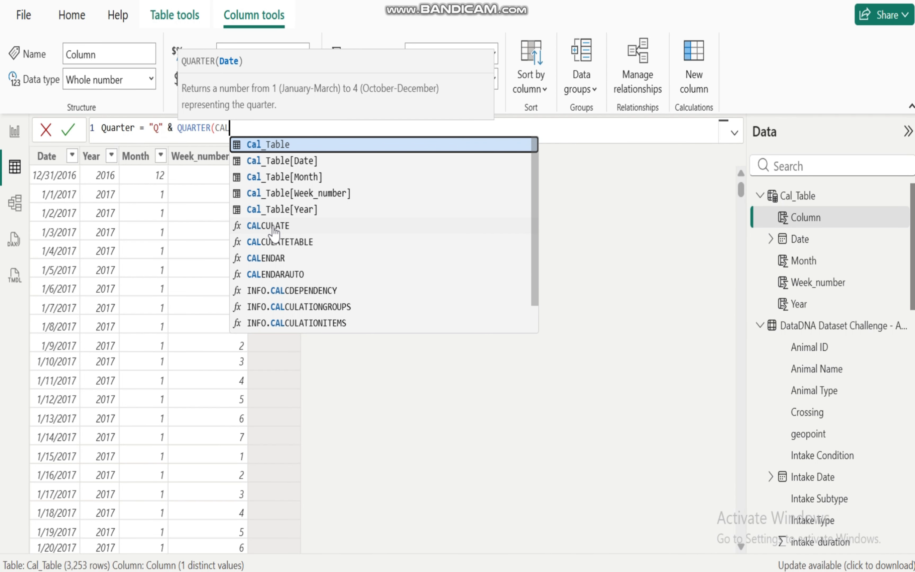
pyautogui.click(304, 161)
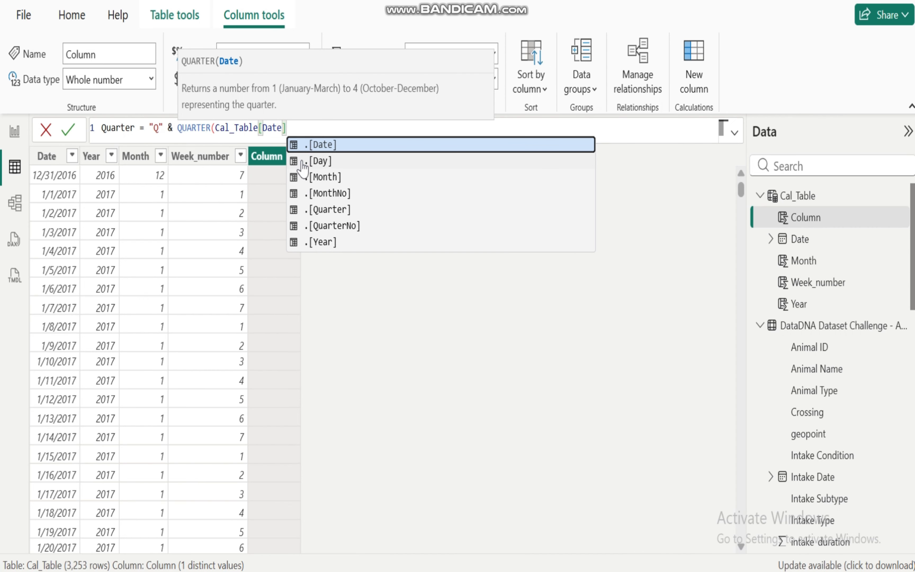
pyautogui.write(')')
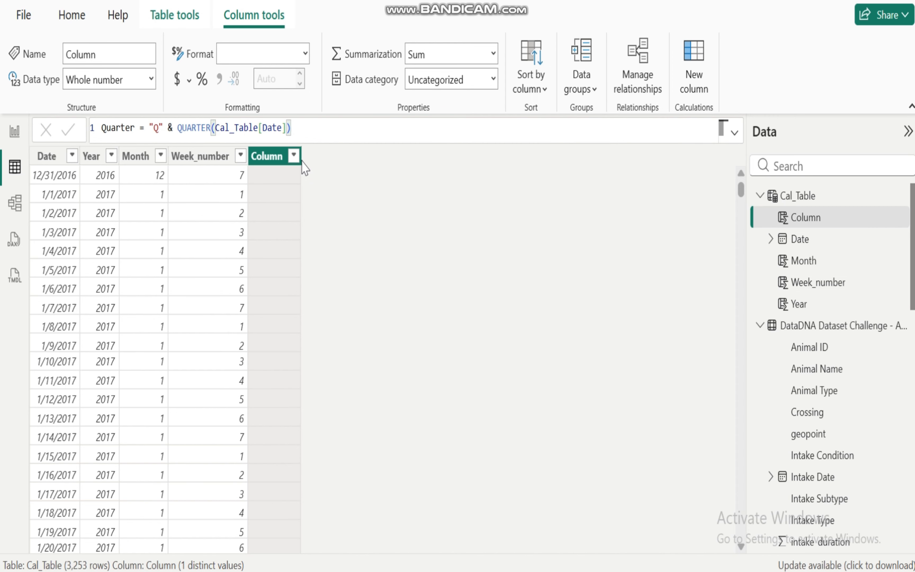
pyautogui.press('Return')
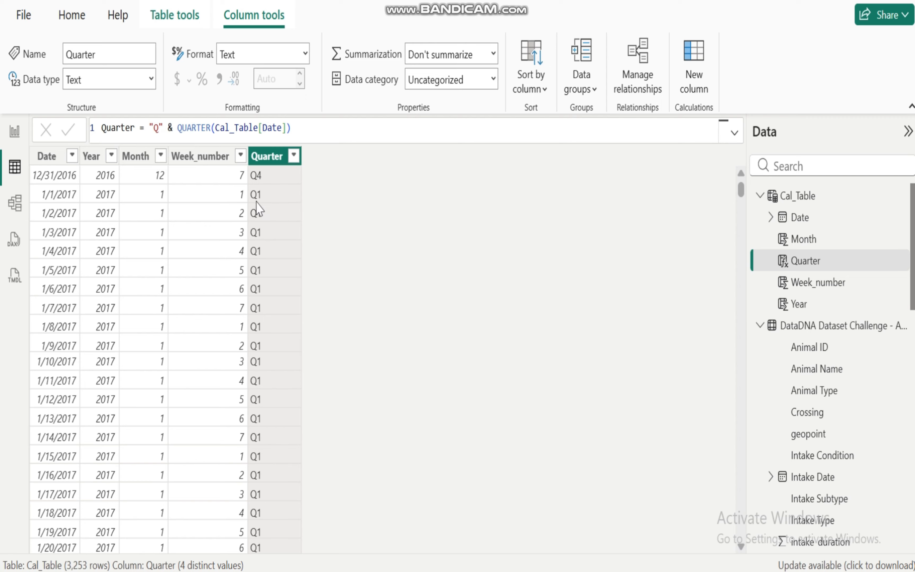
# Step: Add another calculated column to Cal_Table and replace its default name with Month_Name
pyautogui.rightClick(272, 156)
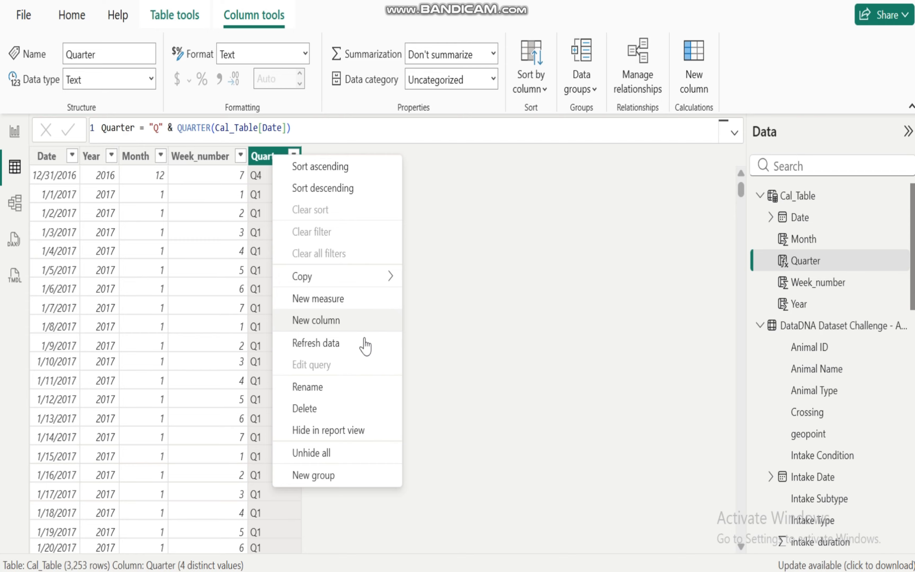
pyautogui.click(333, 320)
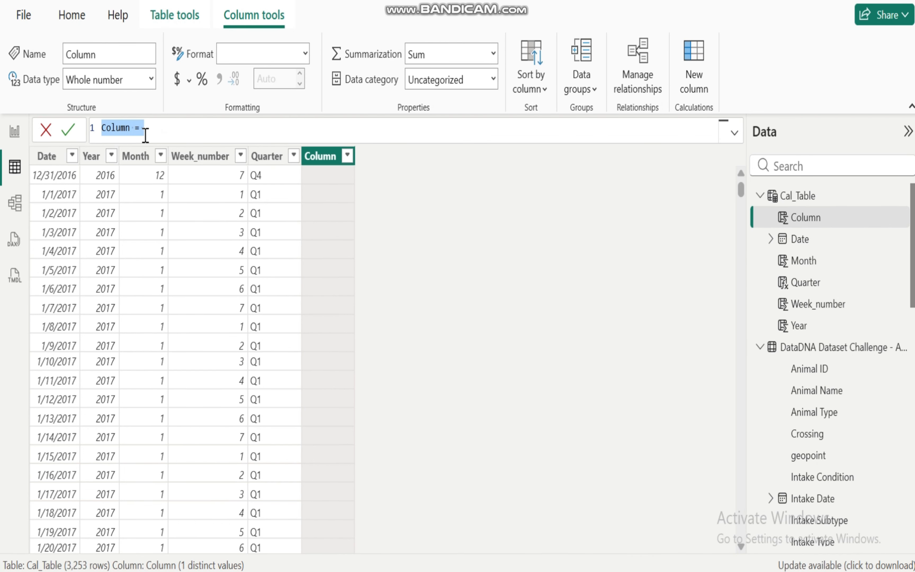
pyautogui.click(128, 127)
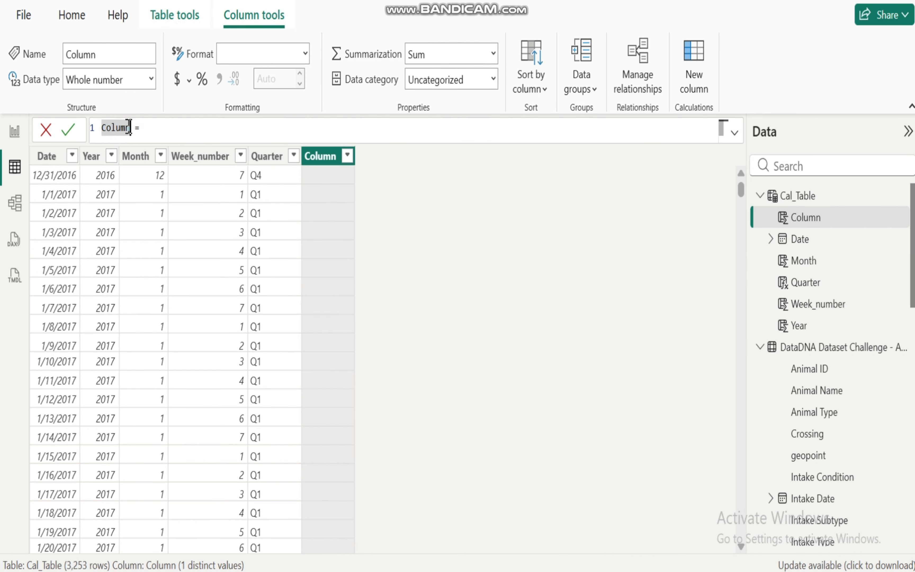
pyautogui.press('BackSpace')
pyautogui.press('BackSpace')
pyautogui.press('BackSpace')
pyautogui.press('BackSpace')
pyautogui.press('BackSpace')
pyautogui.press('BackSpace')
pyautogui.write('Q')
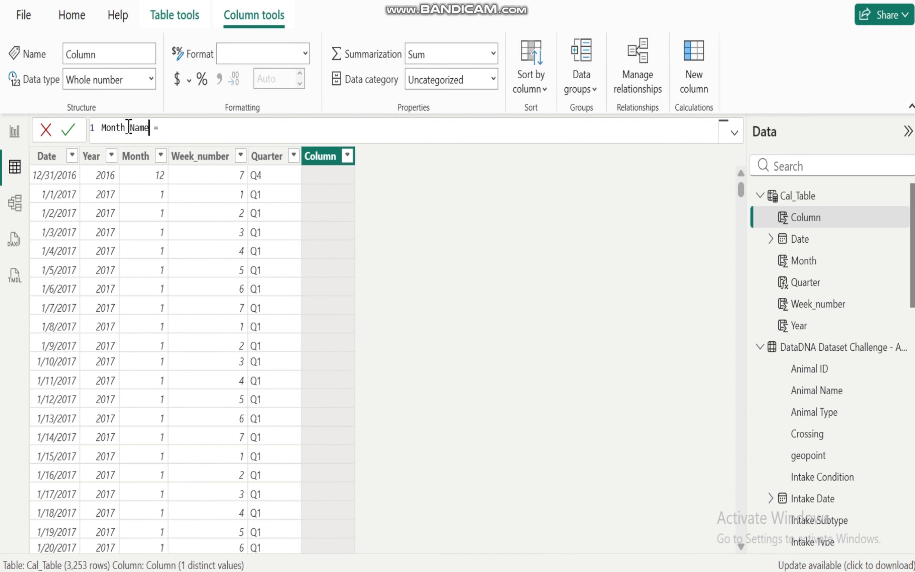
# Step: Define the Month_Name column as FORMAT(Cal_Table[Date], "Mmm") and commit the formula
pyautogui.write('format')
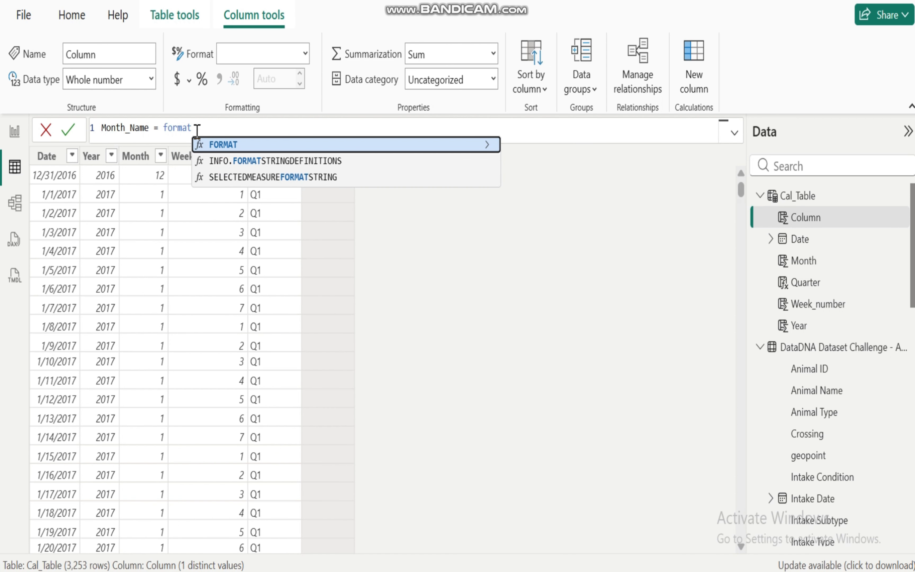
pyautogui.click(230, 145)
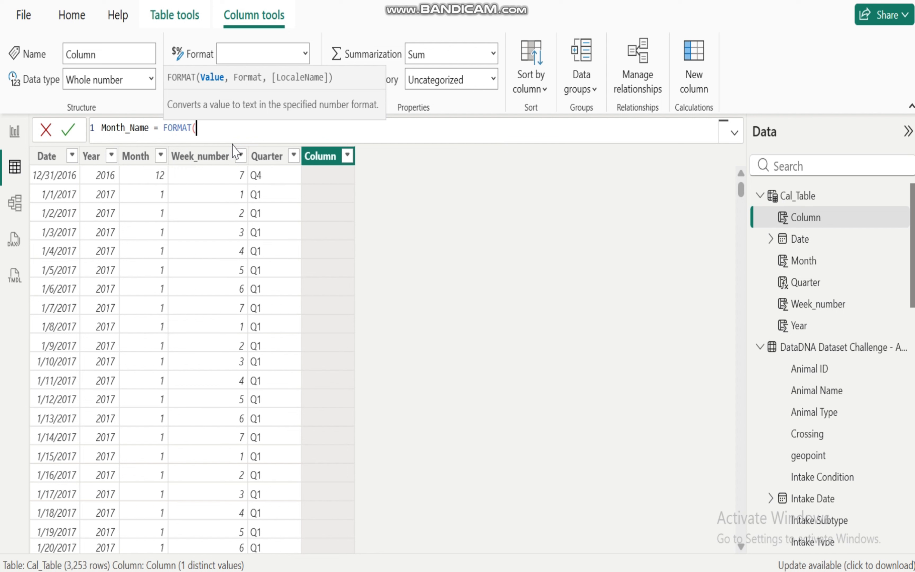
pyautogui.write('cal')
pyautogui.click(282, 161)
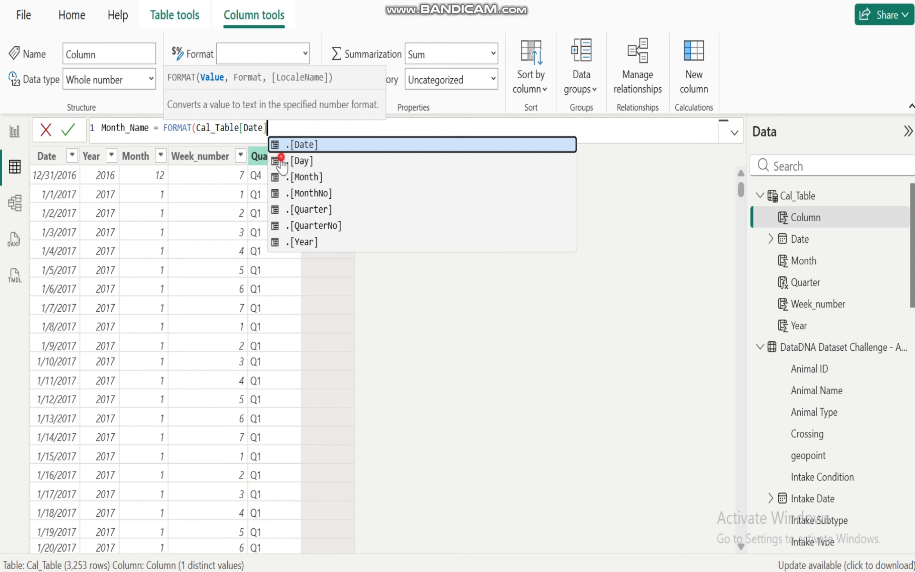
pyautogui.write(', "Mmm')
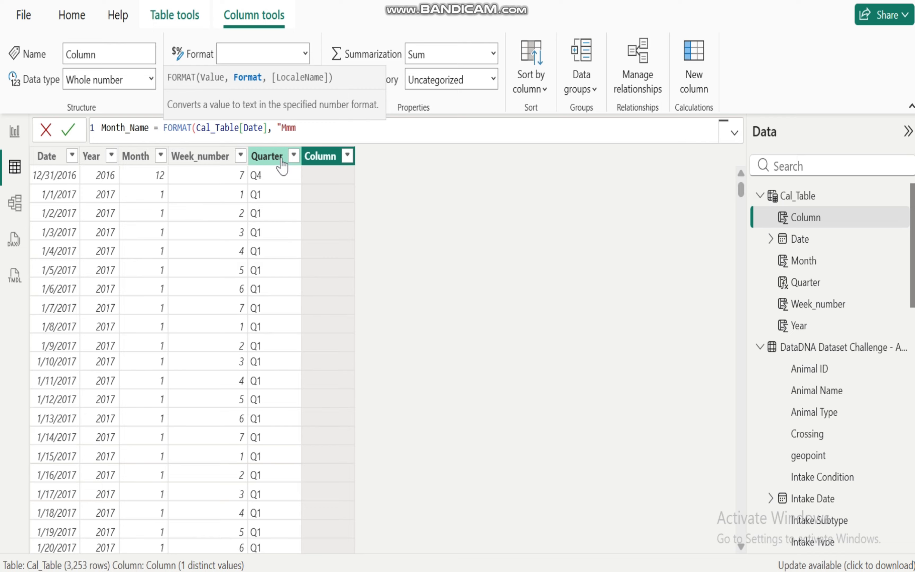
pyautogui.write('")')
pyautogui.press('Return')
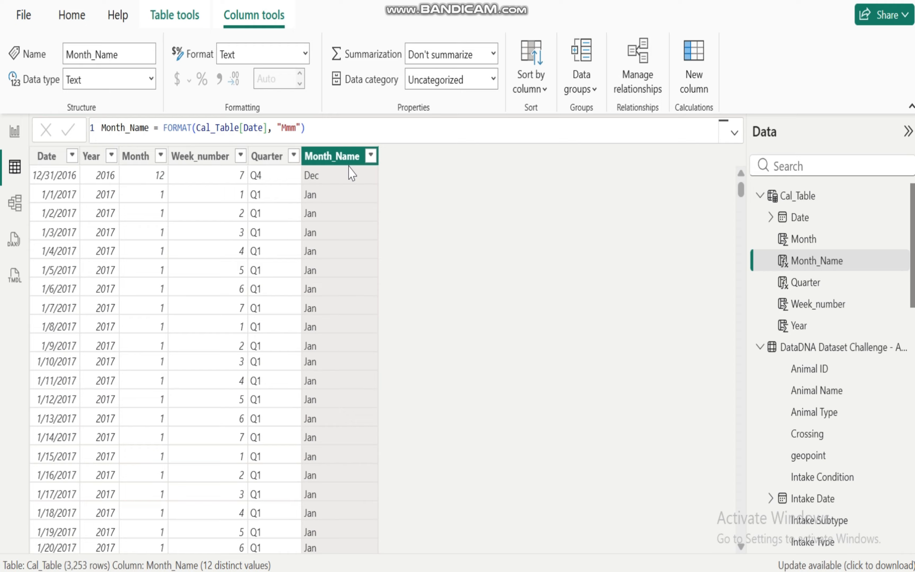
# Step: Add another calculated column to Cal_Table and name it Weekday in its formula
pyautogui.rightClick(342, 162)
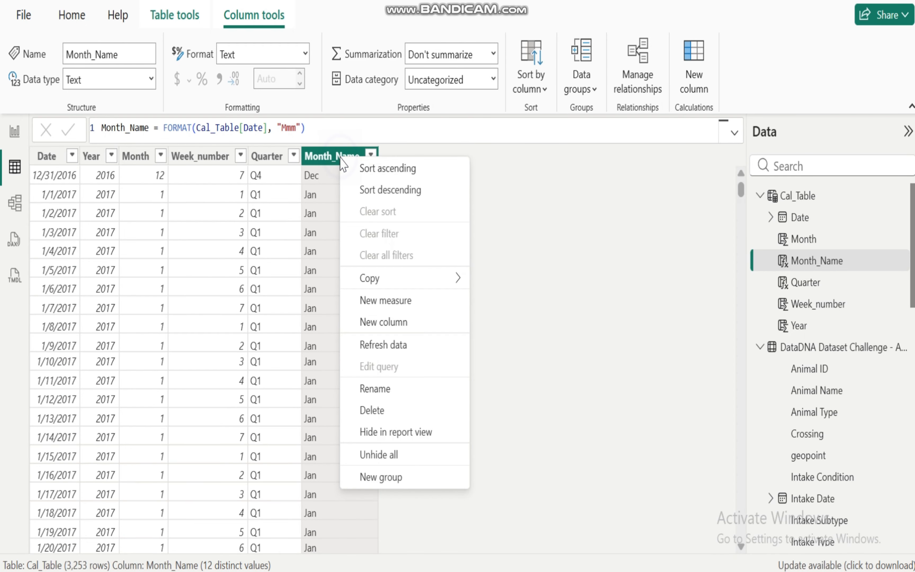
pyautogui.click(398, 322)
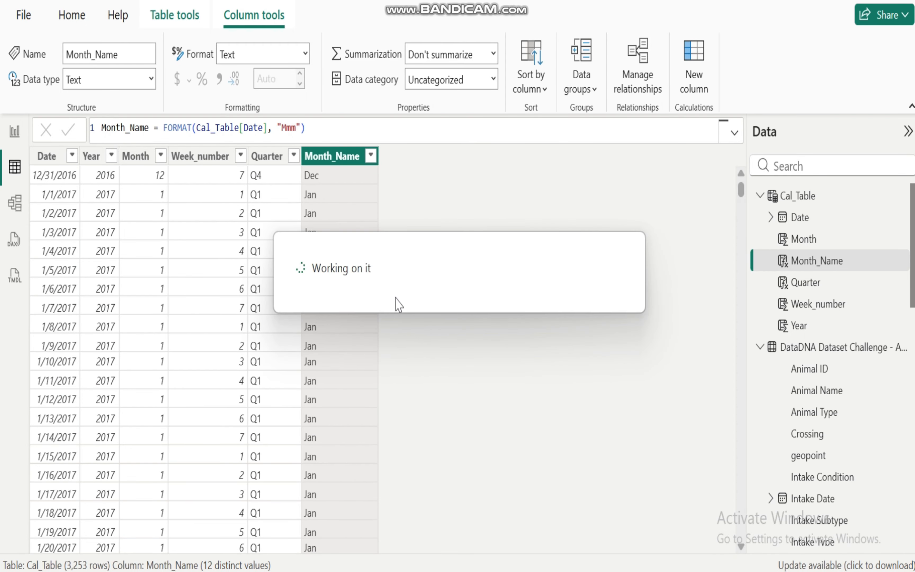
pyautogui.click(130, 127)
pyautogui.press('BackSpace')
pyautogui.press('BackSpace')
pyautogui.press('BackSpace')
pyautogui.press('BackSpace')
pyautogui.press('BackSpace')
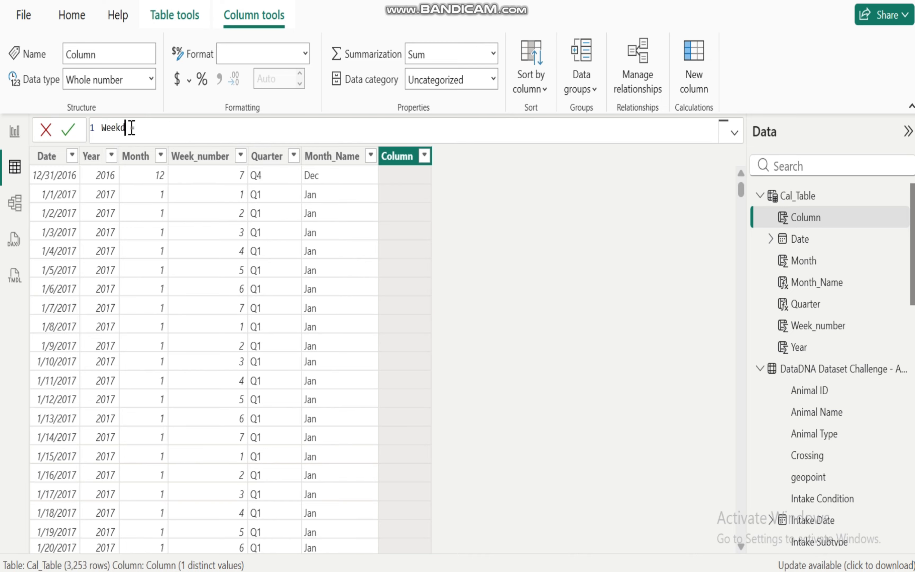
# Step: Define the Weekday column as FORMAT(Cal_Table[Date], "Dddd") and commit the formula
pyautogui.click(166, 121)
pyautogui.write('format')
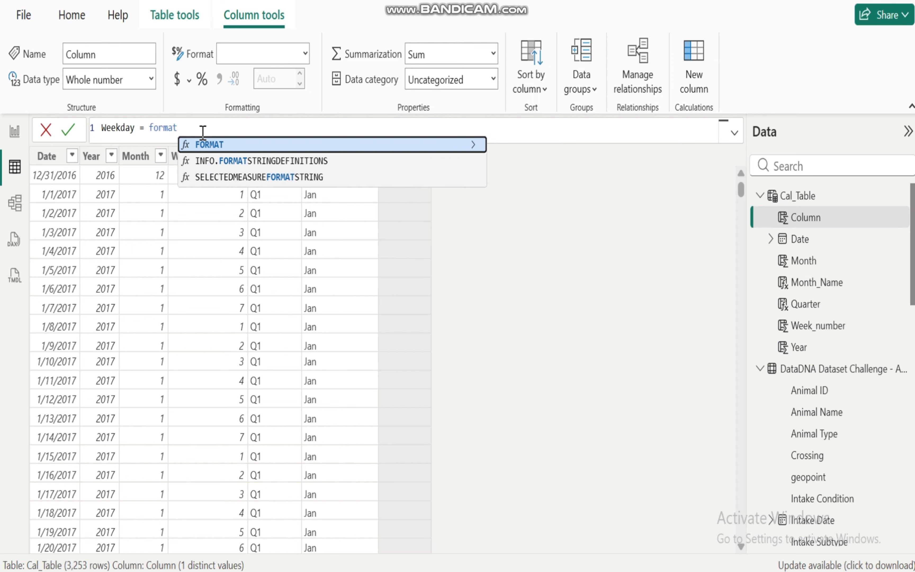
pyautogui.click(218, 145)
pyautogui.write('w')
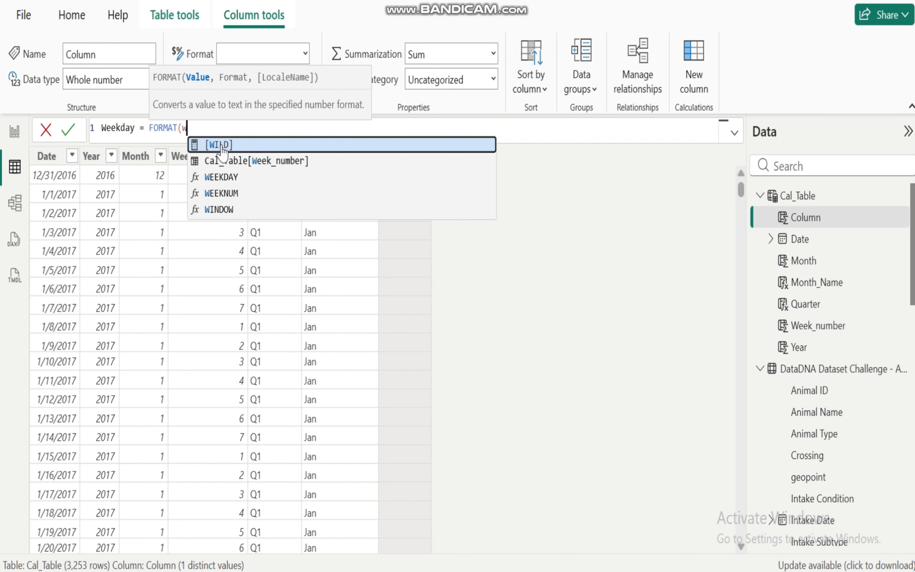
pyautogui.press('BackSpace')
pyautogui.write('cal')
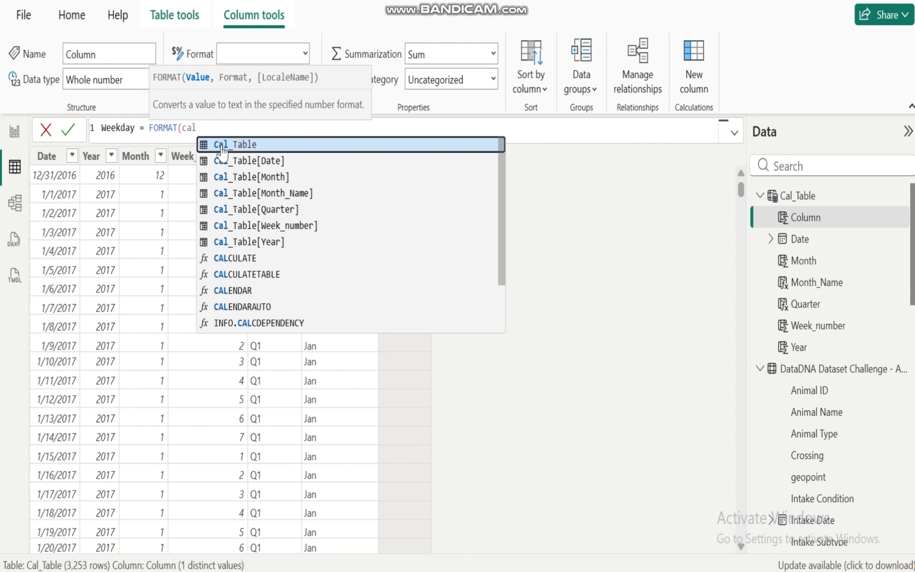
pyautogui.click(259, 161)
pyautogui.write(', "D')
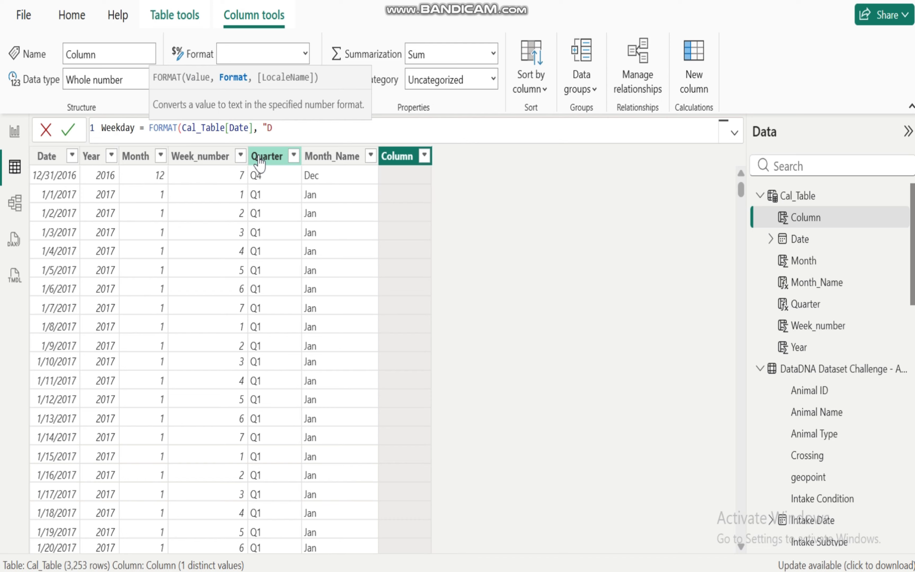
pyautogui.write('ddd")')
pyautogui.press('Return')
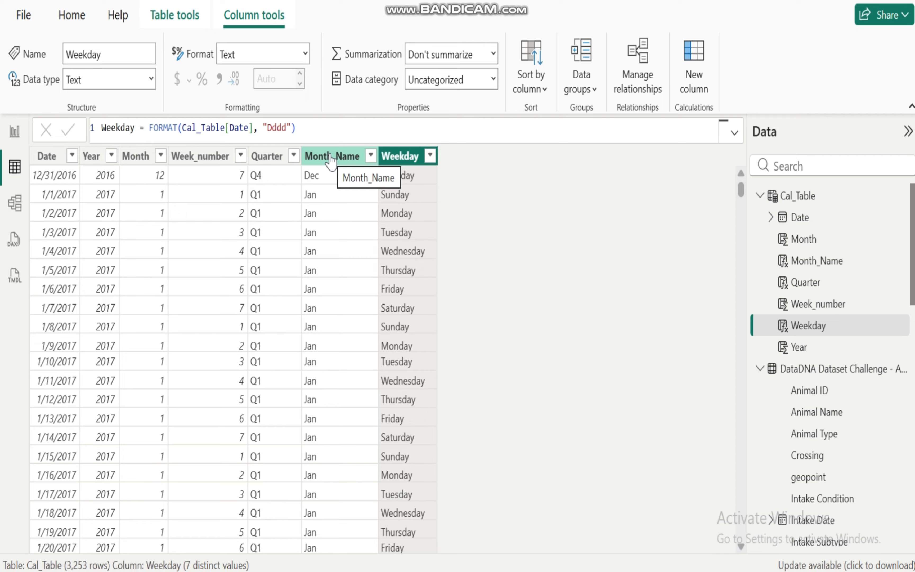
# Step: Leave the table data and open the model diagram containing Cal_Table and the animal shelter dataset table
pyautogui.click(13, 139)
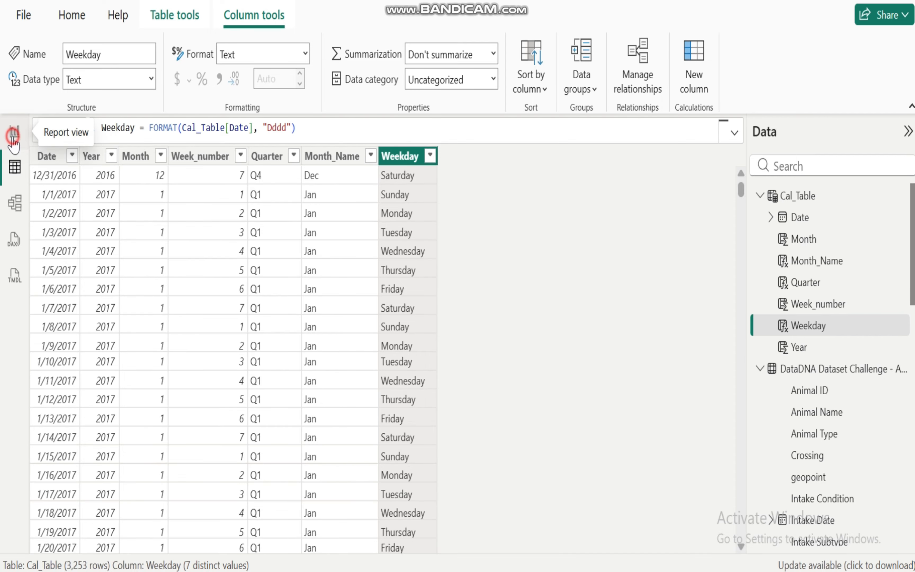
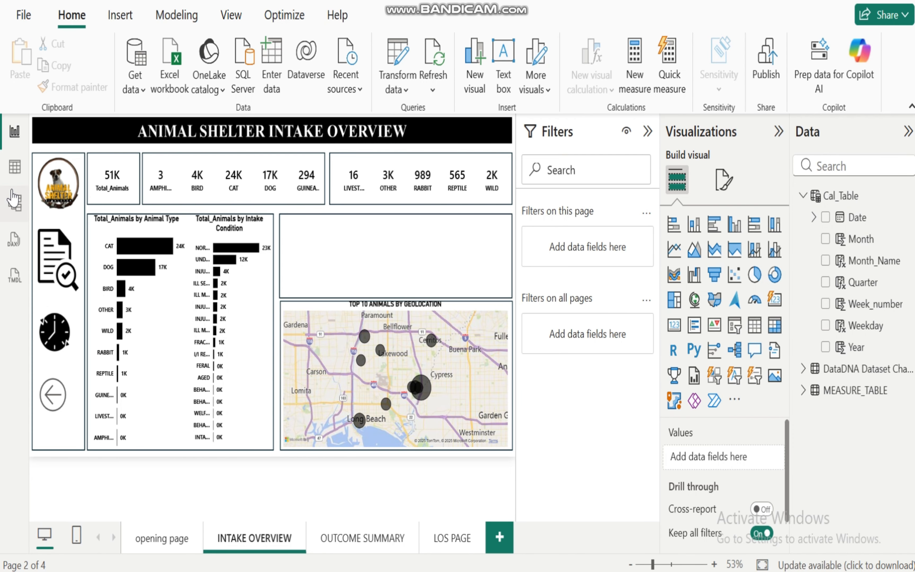
pyautogui.click(15, 203)
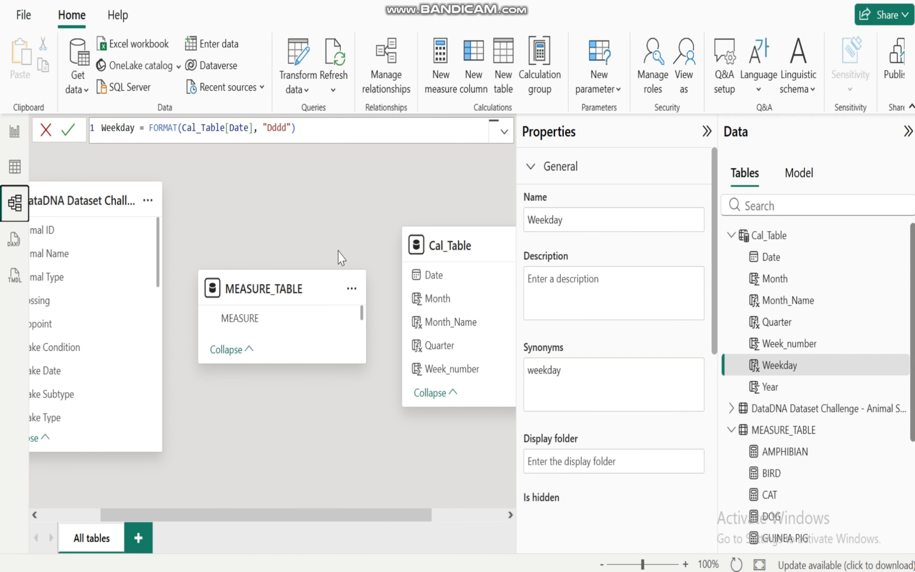
# Step: Rearrange the model diagram's tables and create an active one-to-many, single-direction relationship from Cal_Table's Date to the Animal Shelter table's Intake Date
pyautogui.click(368, 220)
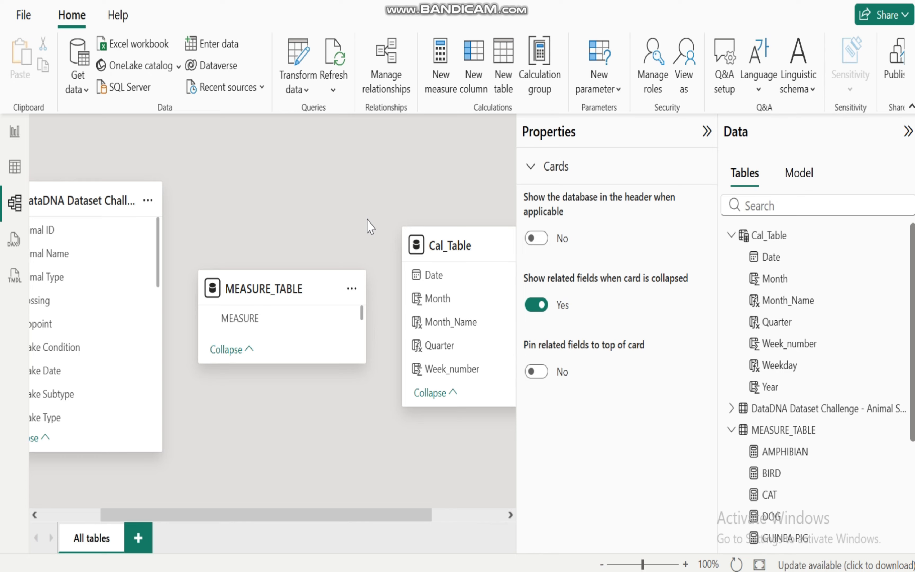
pyautogui.moveTo(435, 246); pyautogui.dragTo(293, 147)
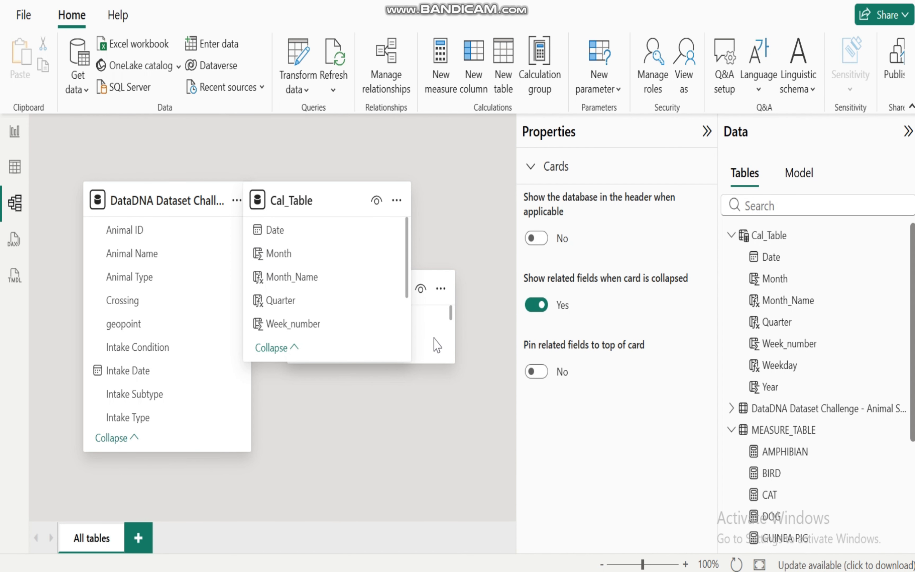
pyautogui.moveTo(432, 273); pyautogui.dragTo(503, 460)
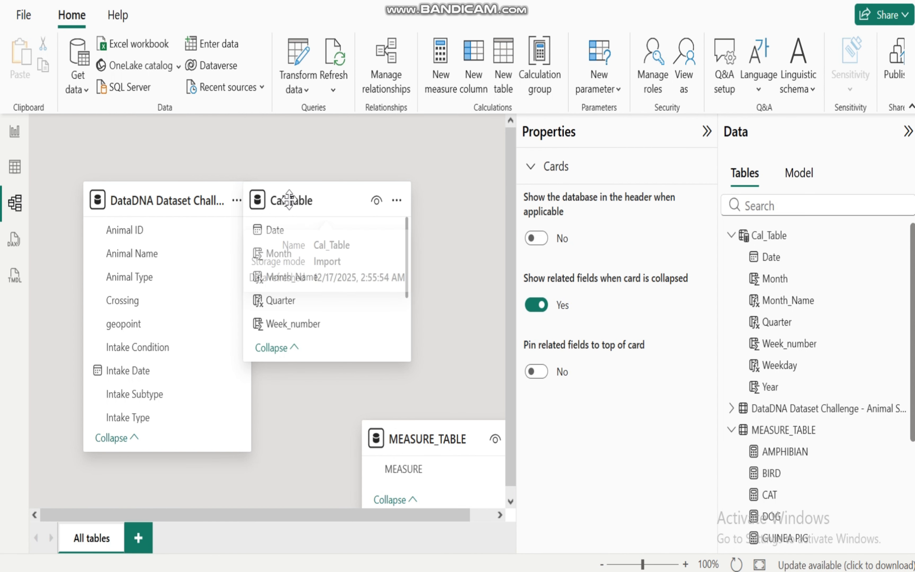
pyautogui.moveTo(289, 199); pyautogui.dragTo(382, 178)
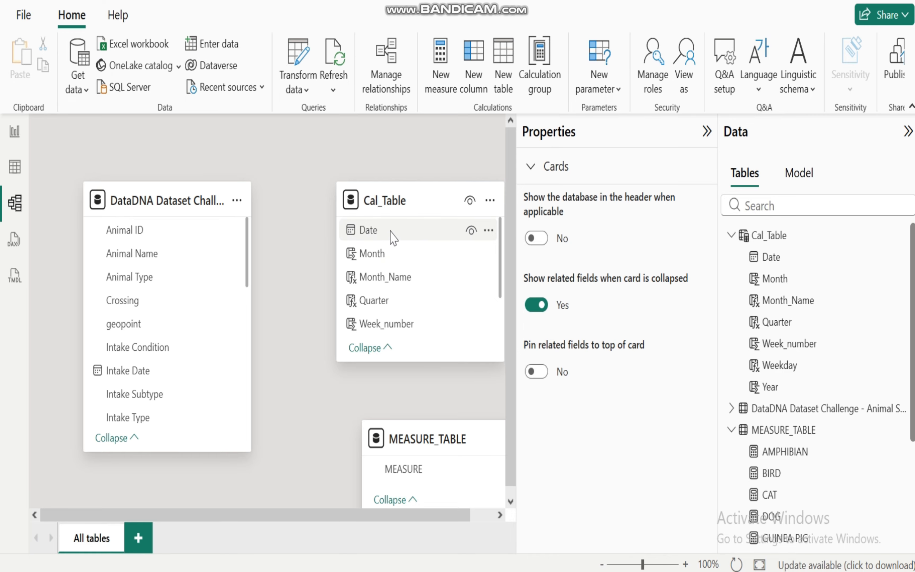
pyautogui.moveTo(394, 237); pyautogui.dragTo(141, 378)
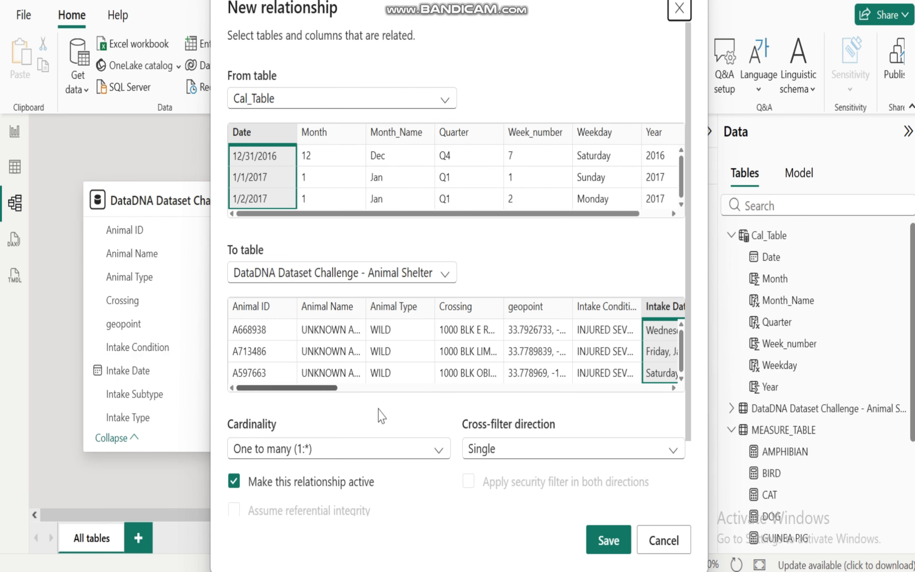
pyautogui.click(601, 545)
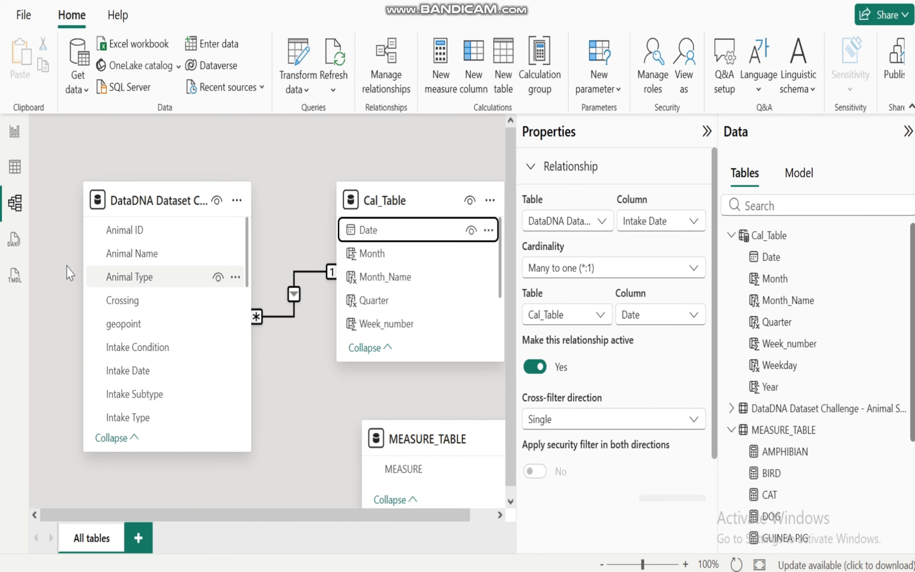
# Step: On the INTAKE OVERVIEW report page, create a line chart of Total_Animals by Month_Name and widen it across the empty panel above the map
pyautogui.click(13, 136)
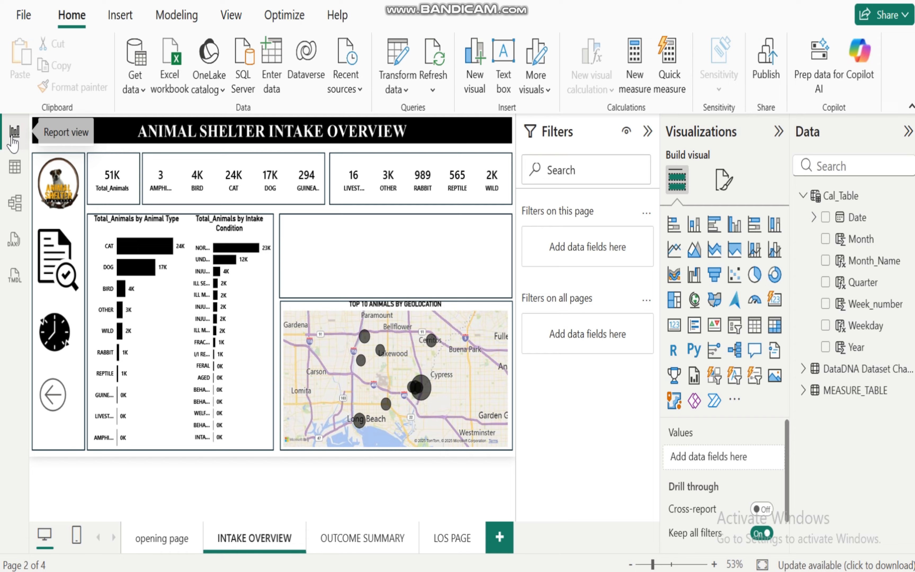
pyautogui.click(422, 239)
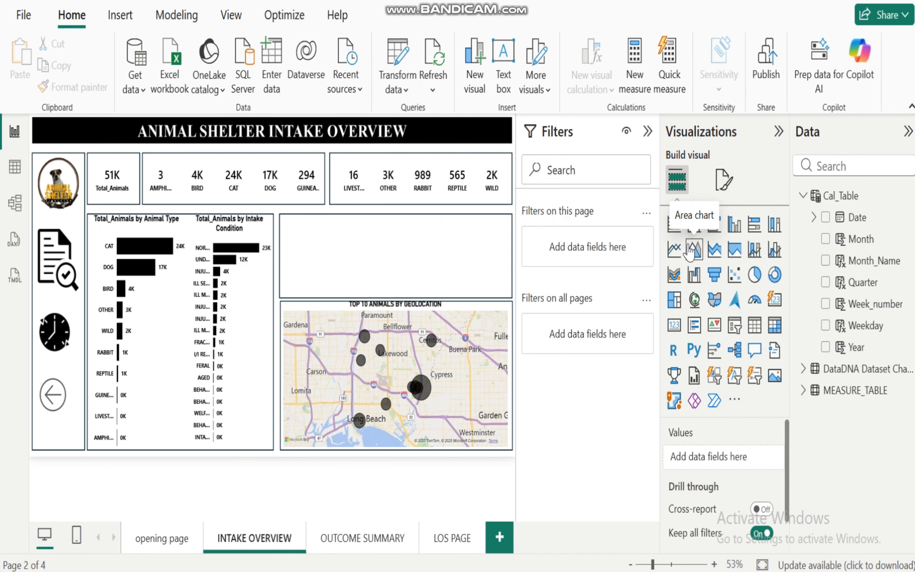
pyautogui.click(825, 260)
pyautogui.click(805, 367)
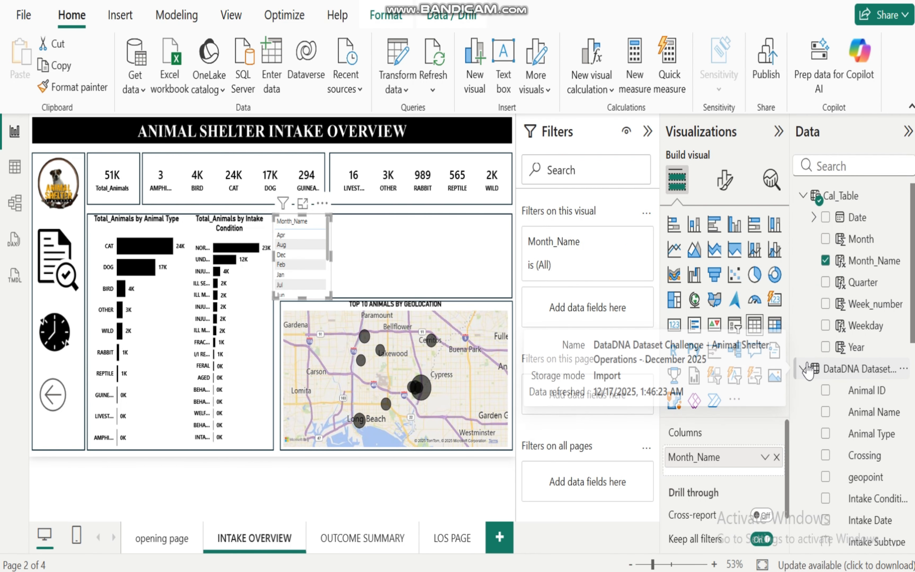
pyautogui.scroll(-8, 851, 341)
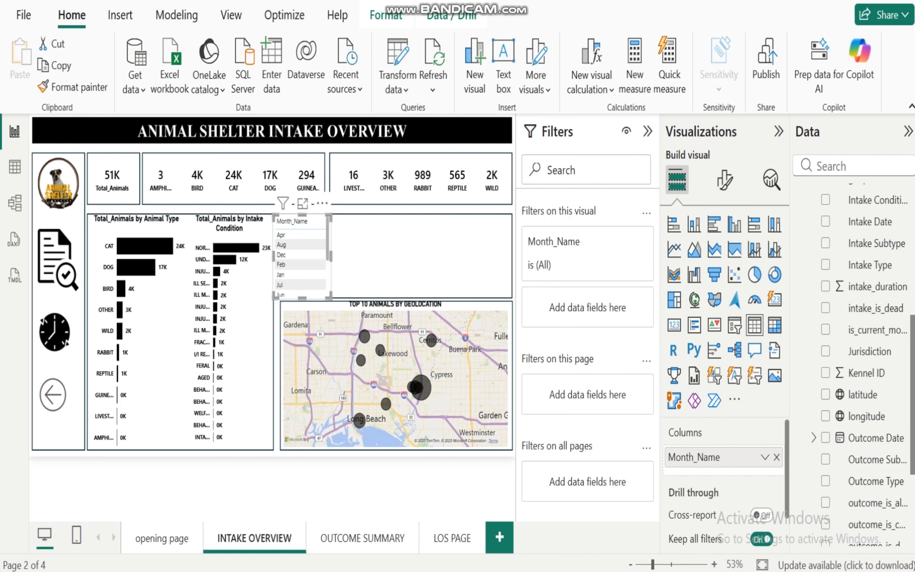
pyautogui.scroll(-4, 851, 341)
pyautogui.scroll(15, 850, 340)
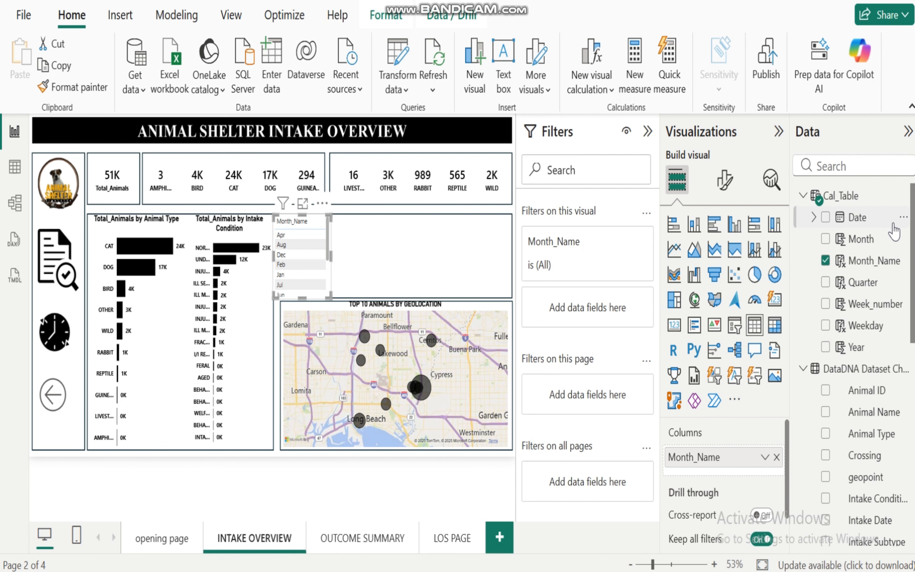
pyautogui.click(800, 368)
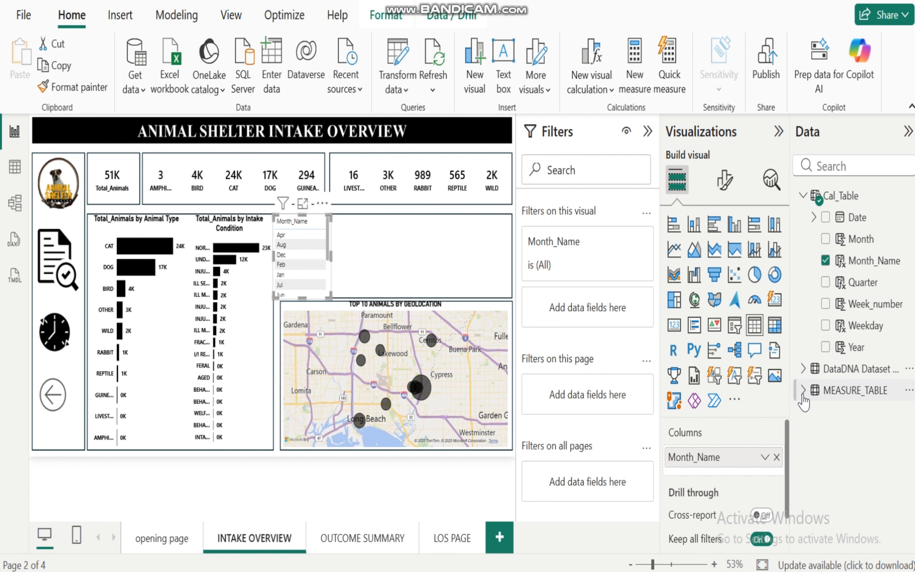
pyautogui.click(802, 390)
pyautogui.scroll(-3, 912, 367)
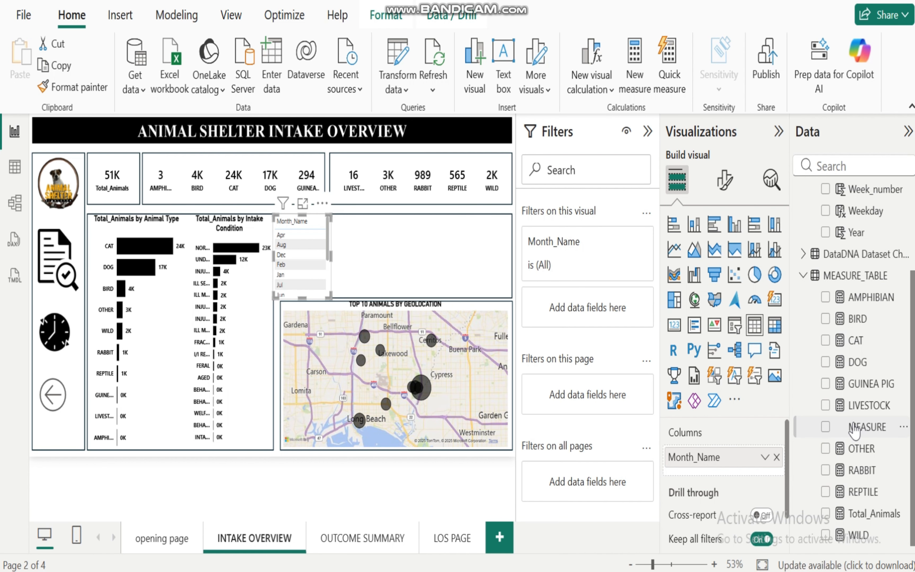
pyautogui.click(826, 516)
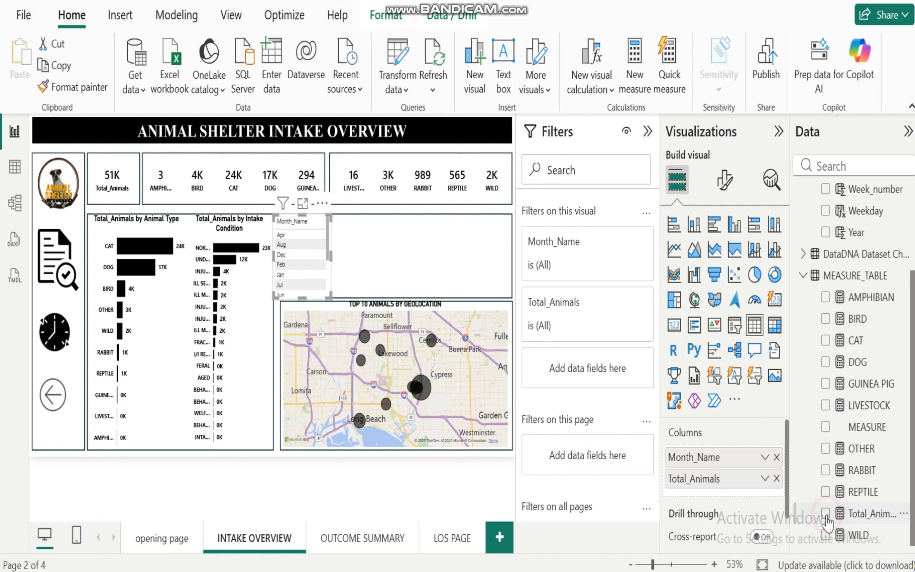
pyautogui.click(673, 249)
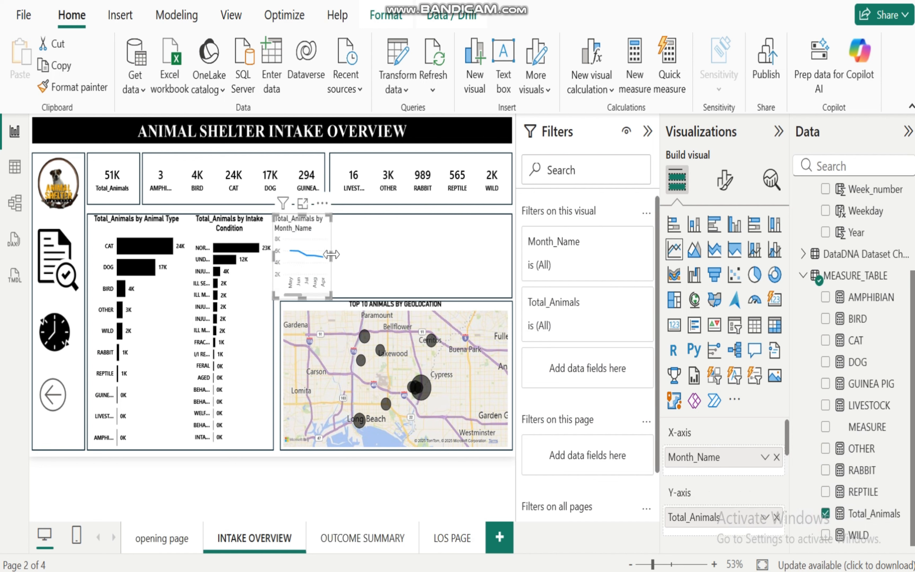
pyautogui.moveTo(331, 255); pyautogui.dragTo(479, 264)
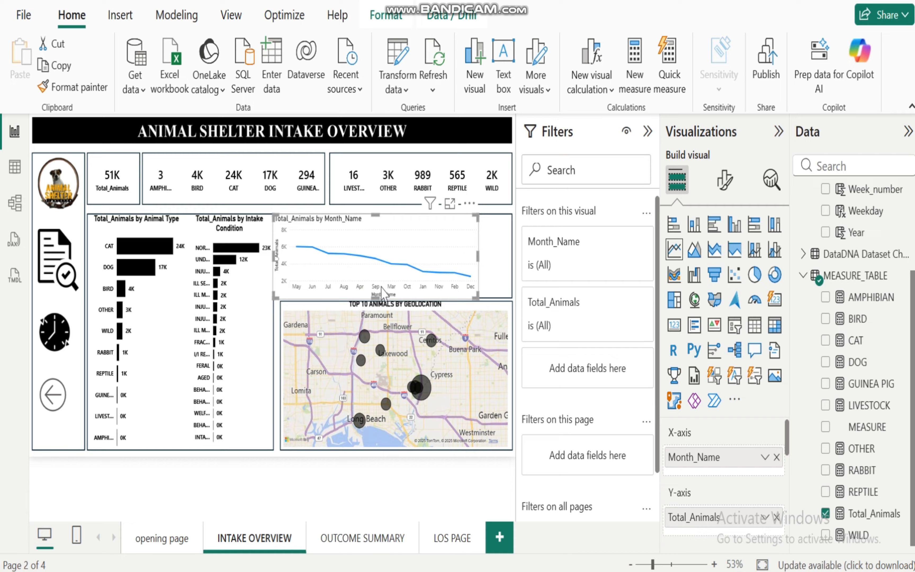
# Step: Remove the Total_Animals by Month_Name line chart from the INTAKE OVERVIEW page
pyautogui.moveTo(377, 269)
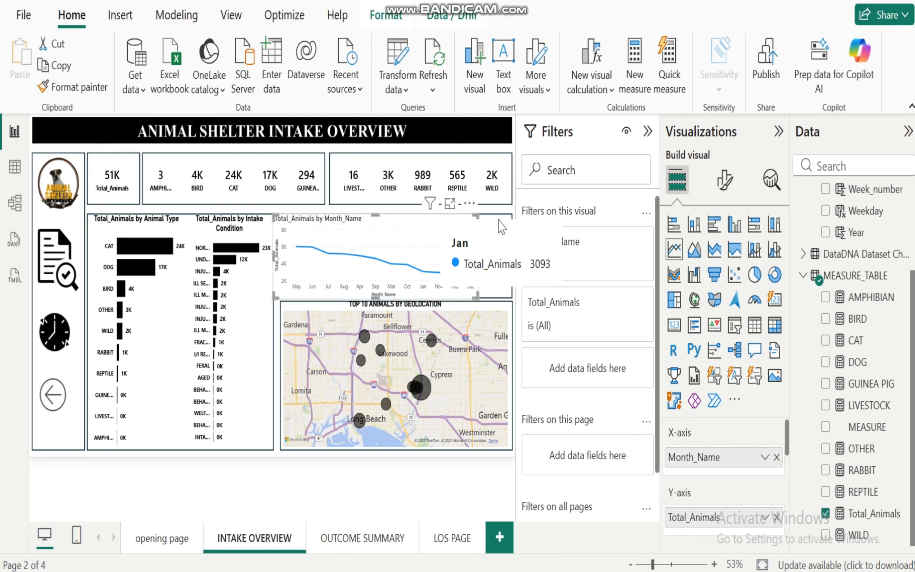
pyautogui.click(469, 203)
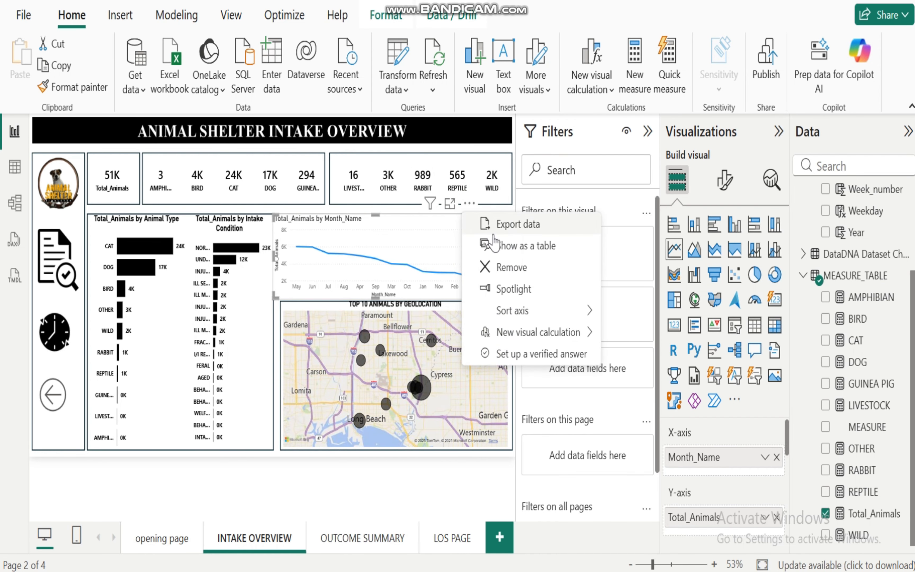
pyautogui.click(509, 268)
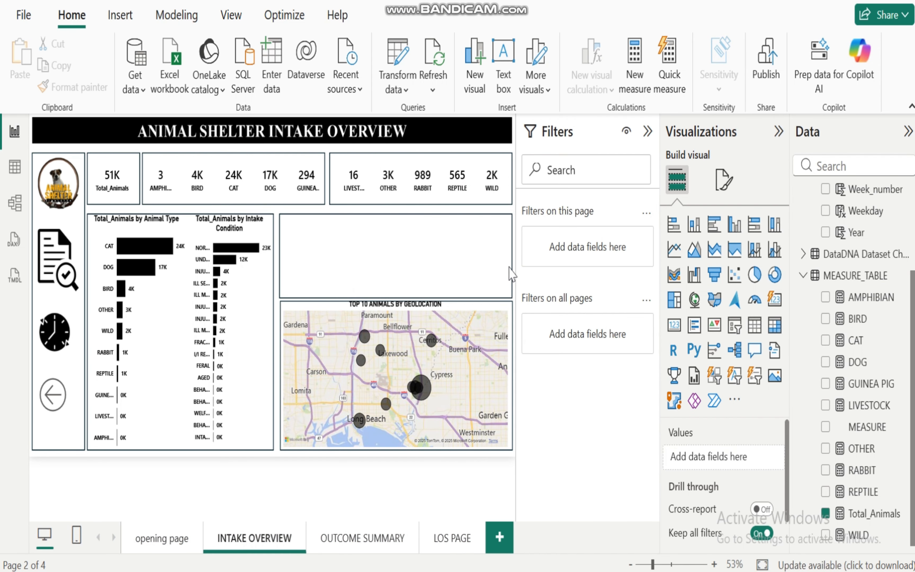
# Step: Sort Cal_Table's Month_Name column by the Month column in the table data
pyautogui.click(15, 167)
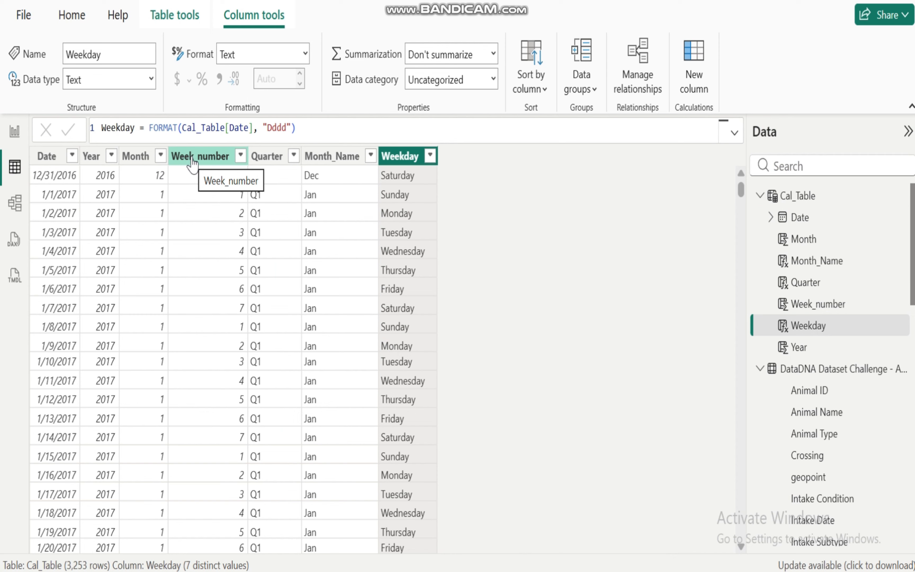
pyautogui.click(336, 158)
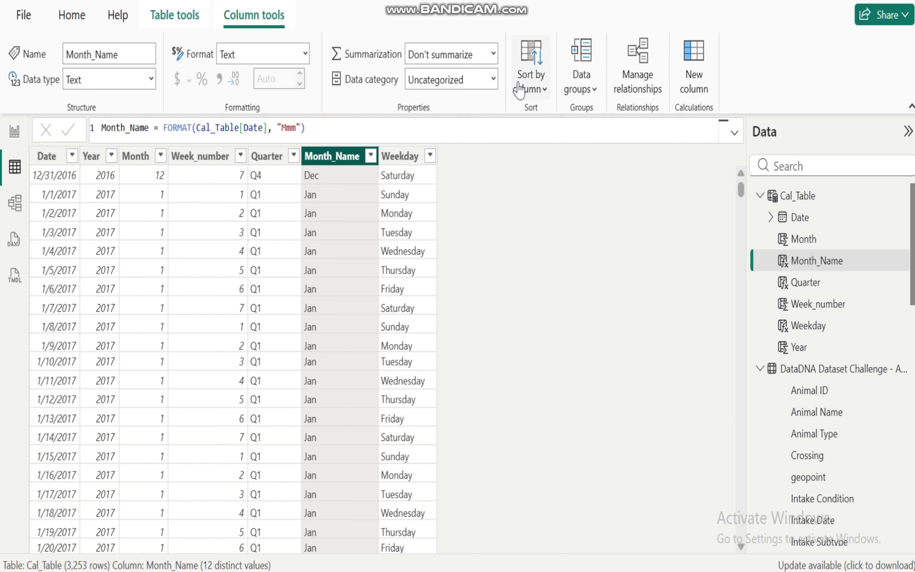
pyautogui.click(545, 89)
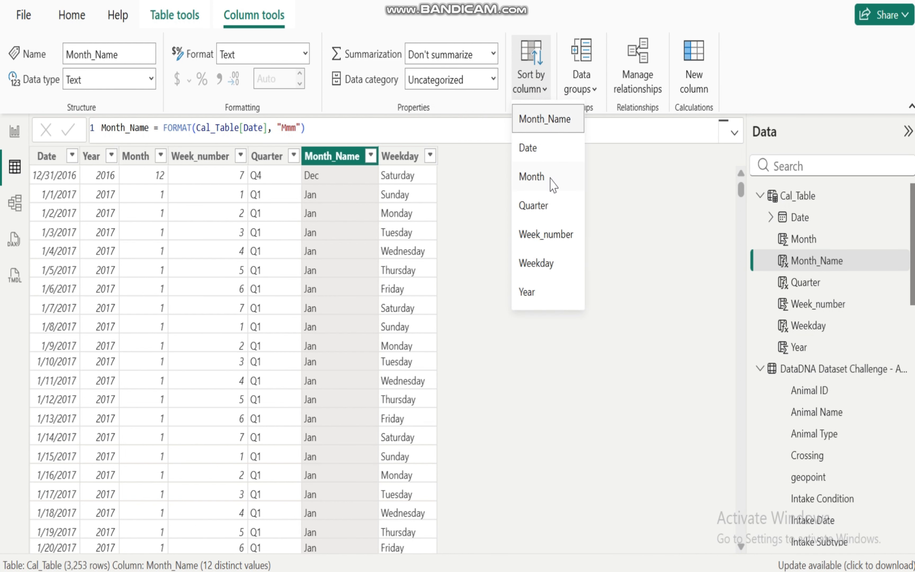
pyautogui.click(534, 177)
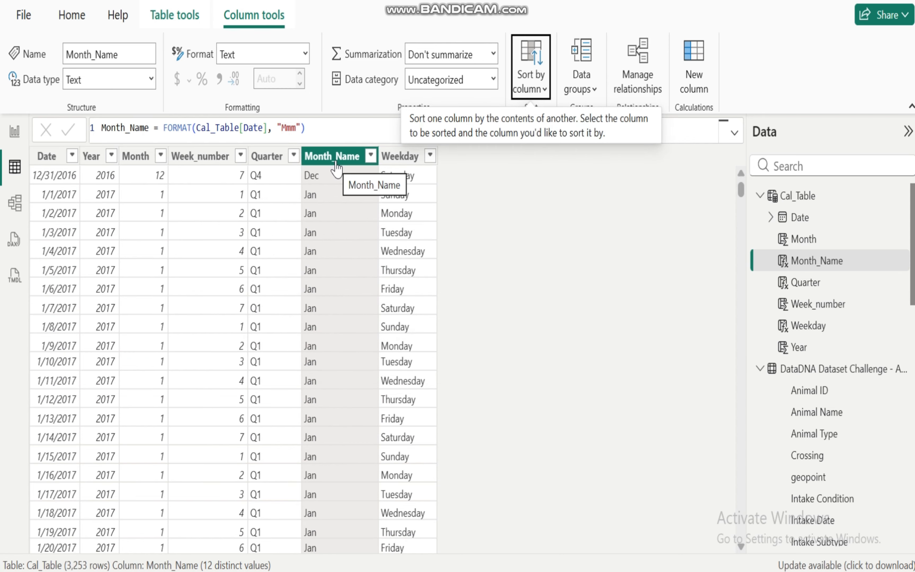
# Step: Sort Cal_Table's Weekday column by the Week_number column
pyautogui.click(404, 157)
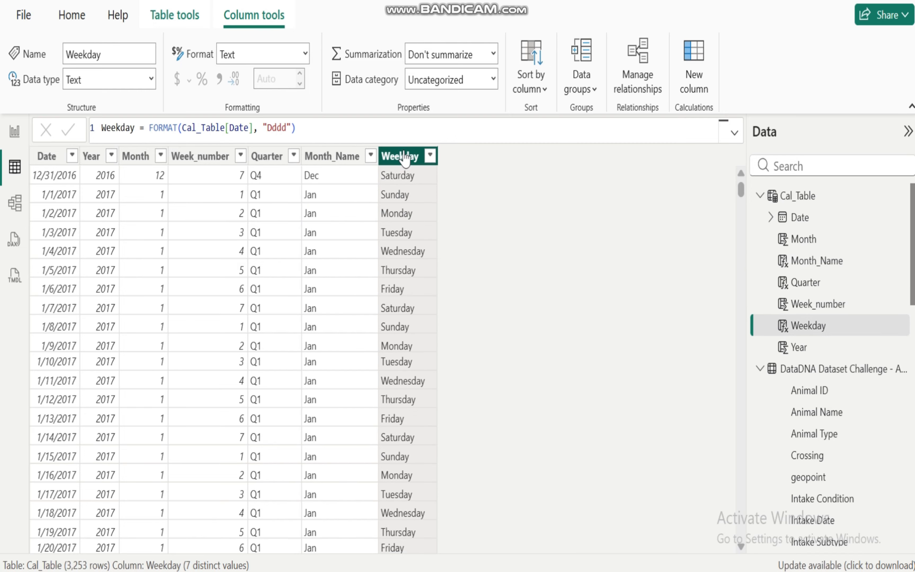
pyautogui.click(545, 91)
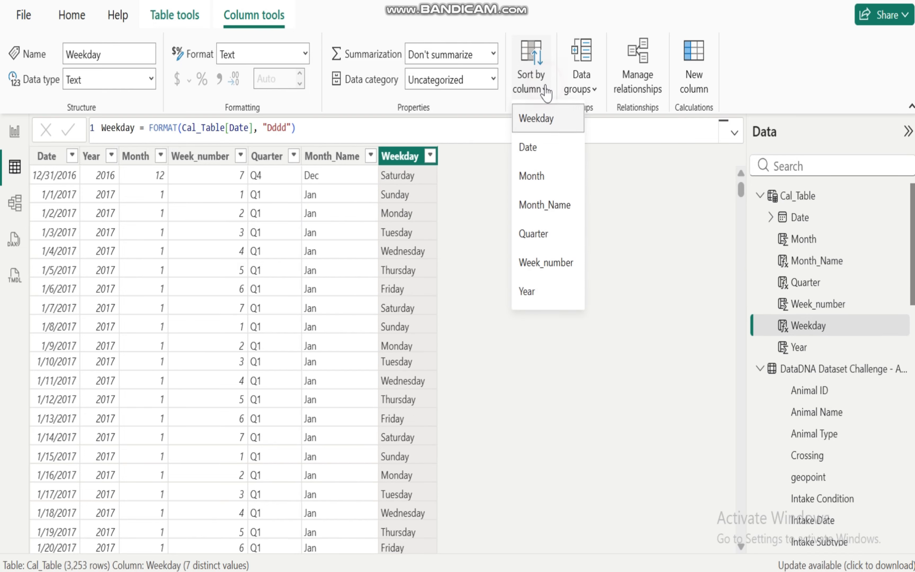
pyautogui.click(552, 264)
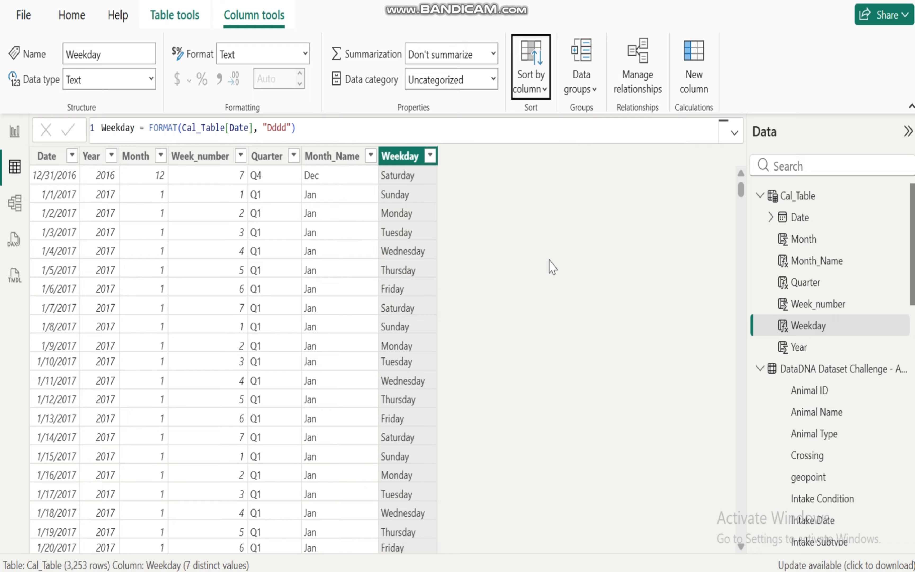
# Step: Back in the report, rebuild the Total_Animals by Month_Name line chart and stretch it across most of the empty panel above the map
pyautogui.click(12, 135)
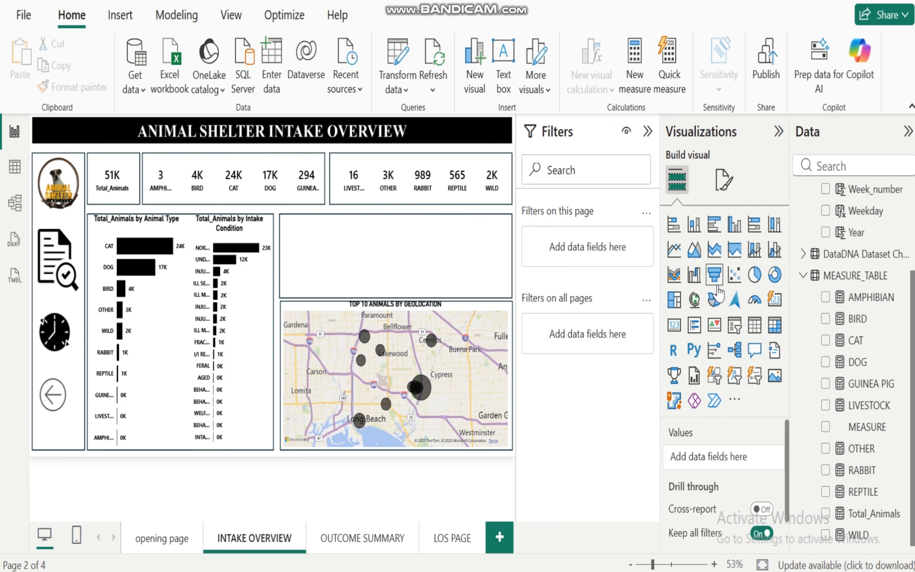
pyautogui.scroll(3, 908, 340)
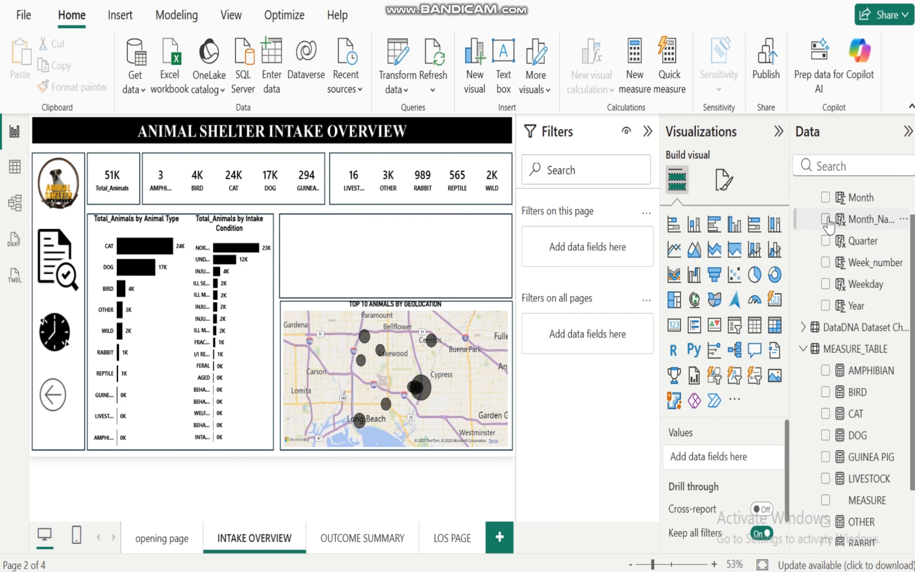
pyautogui.click(826, 219)
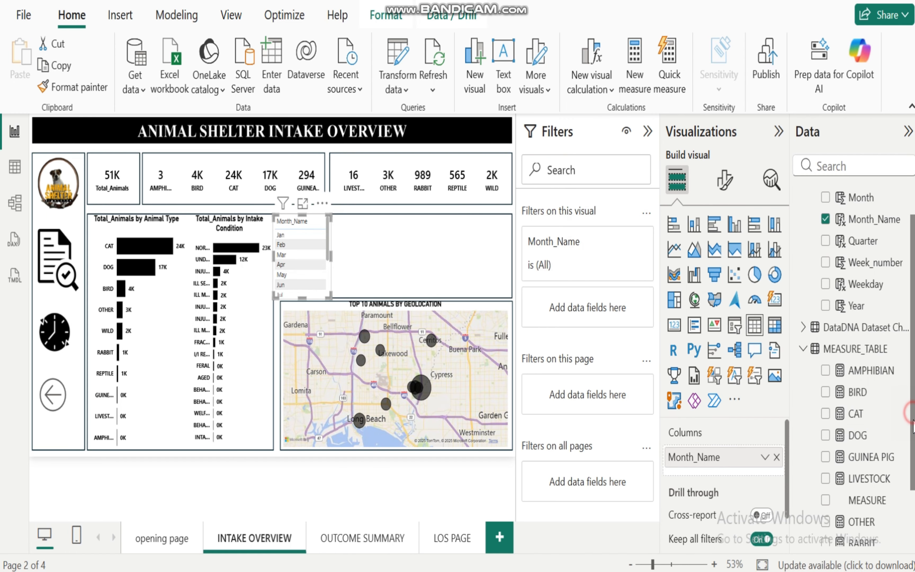
pyautogui.moveTo(913, 423); pyautogui.dragTo(912, 473)
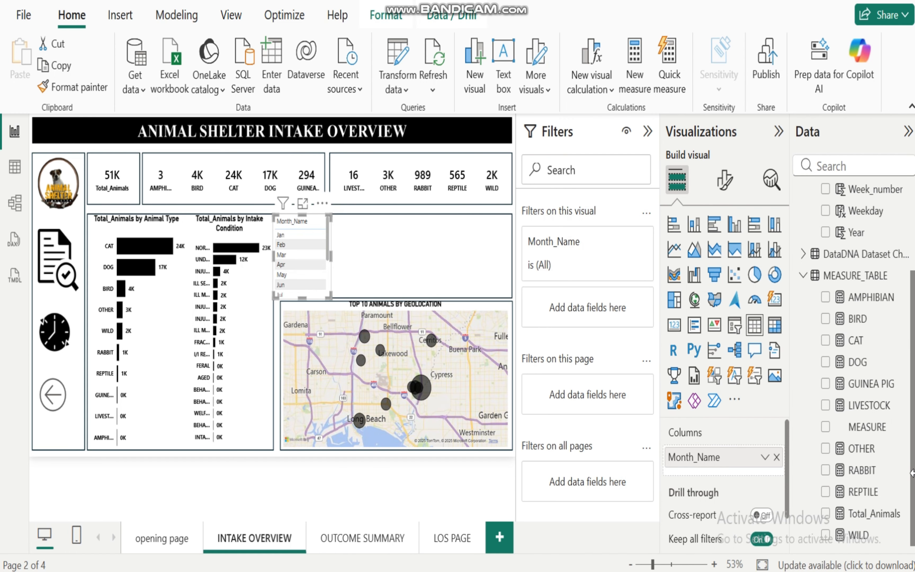
pyautogui.click(826, 514)
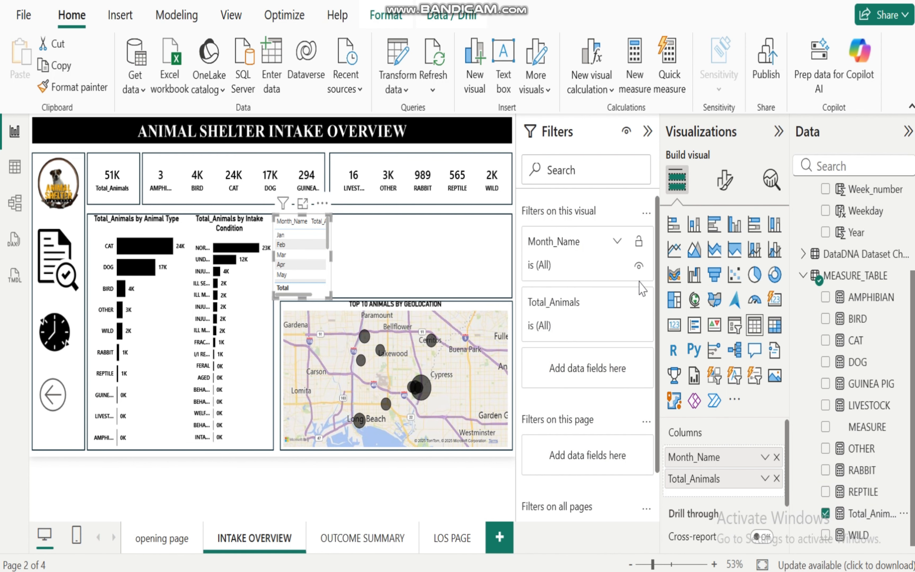
pyautogui.click(674, 251)
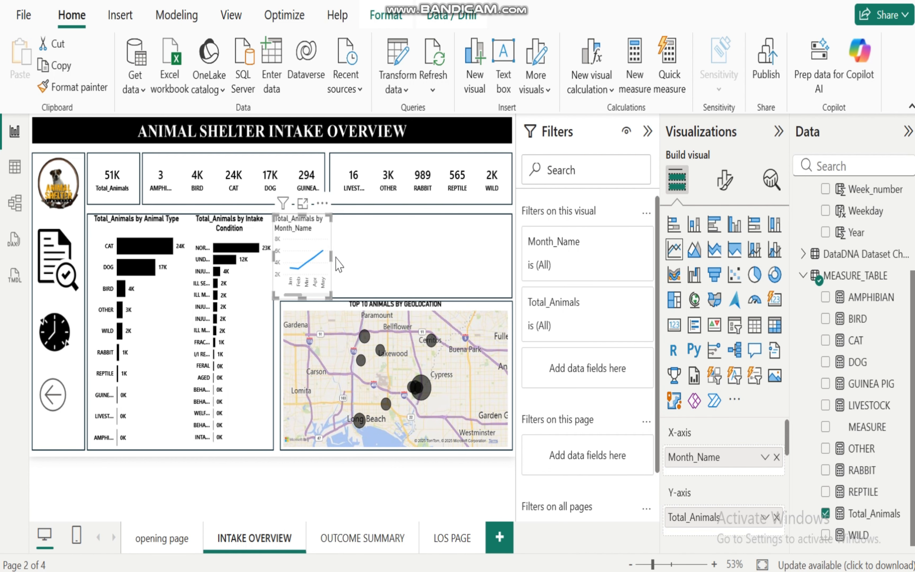
pyautogui.moveTo(329, 254); pyautogui.dragTo(495, 256)
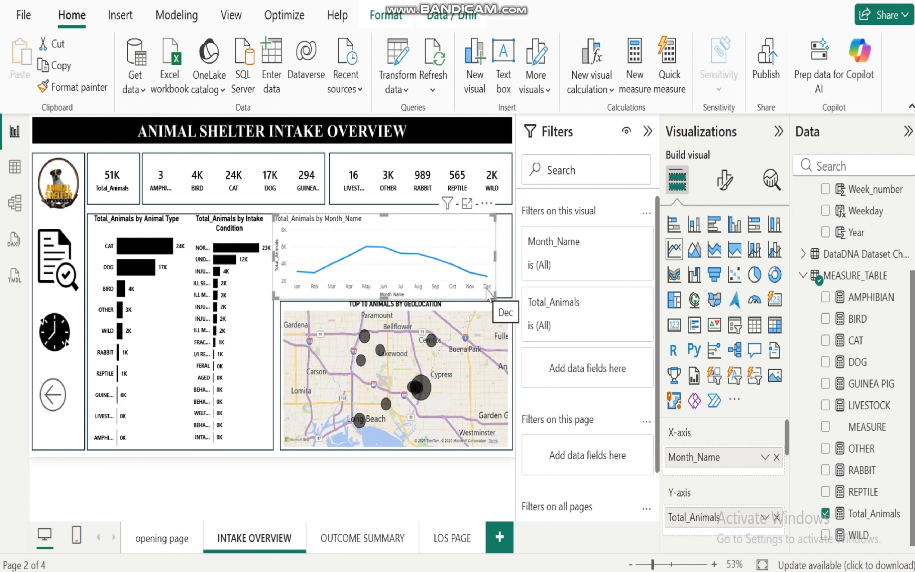
# Step: Delete the rebuilt monthly Total_Animals line chart from the report page
pyautogui.click(487, 203)
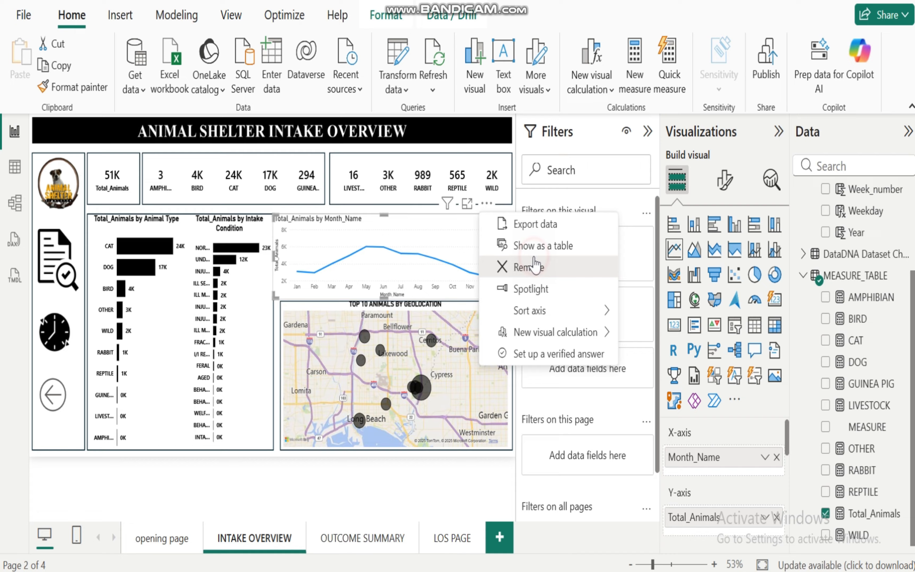
pyautogui.click(527, 267)
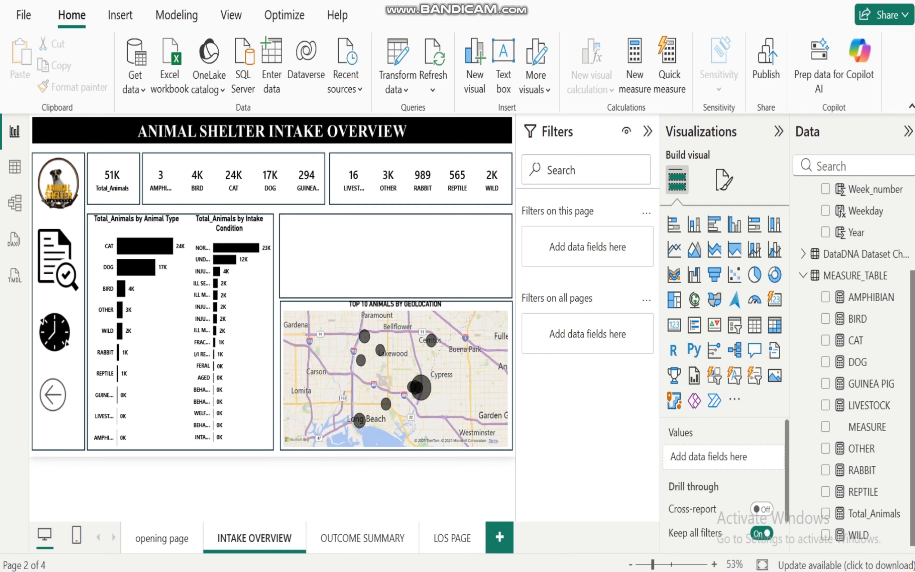
# Step: Check the intake questions in PowerPoint and, back in Power BI, create a chart from Cal_Table's Year, Quarter, Month_Name and Week_number plus Total_Animals
pyautogui.click(492, 539)
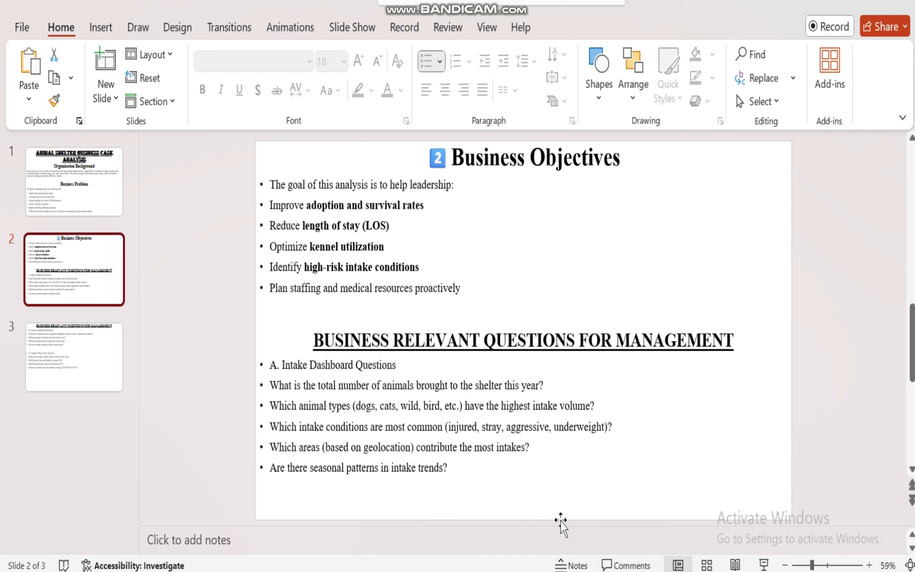
pyautogui.click(535, 503)
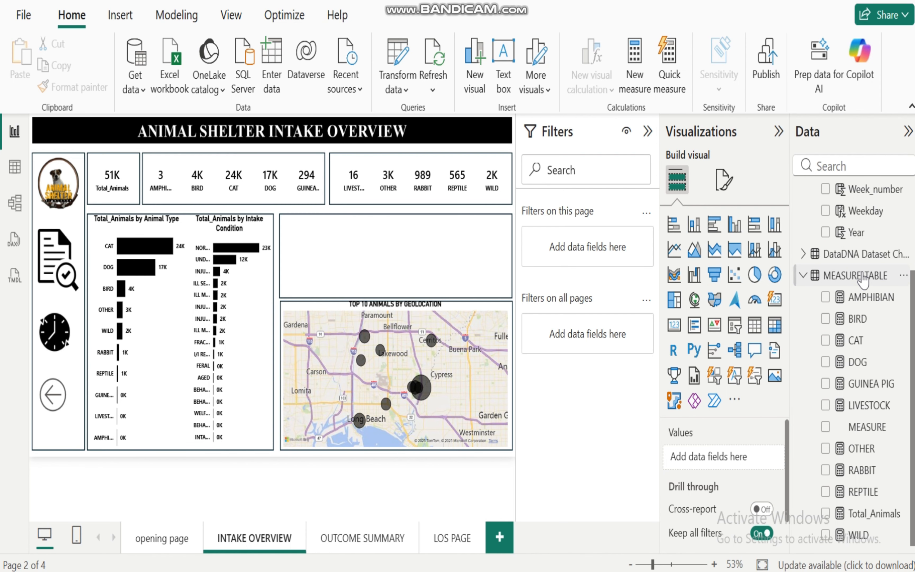
pyautogui.scroll(3, 870, 265)
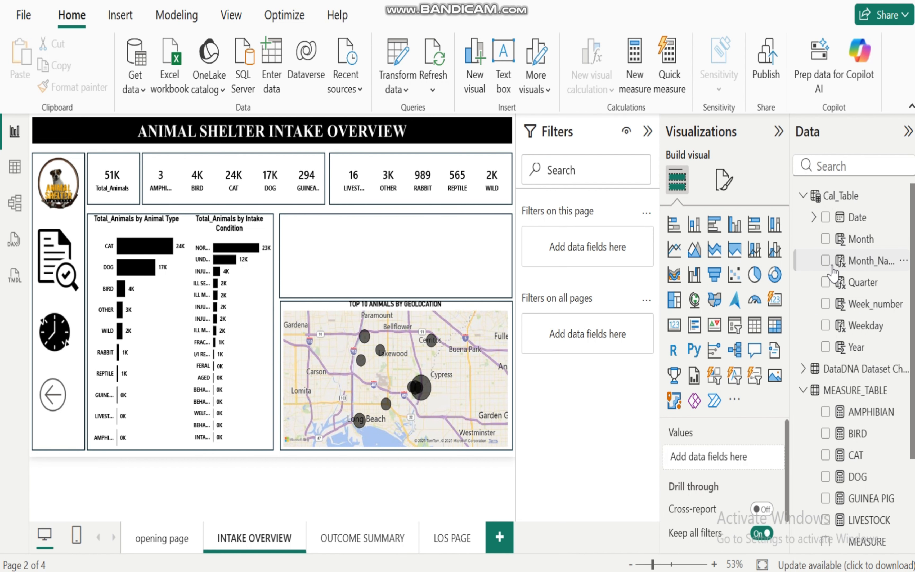
pyautogui.click(825, 347)
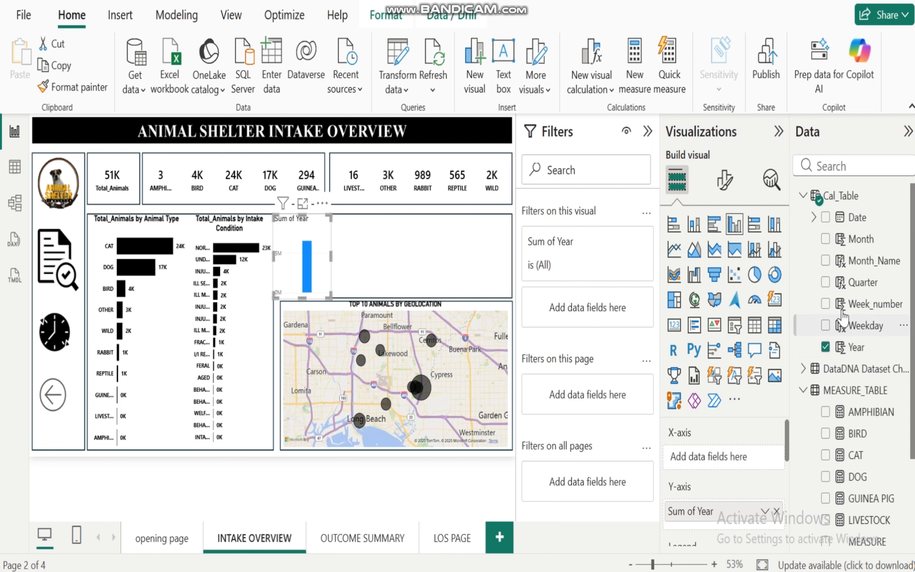
pyautogui.click(826, 282)
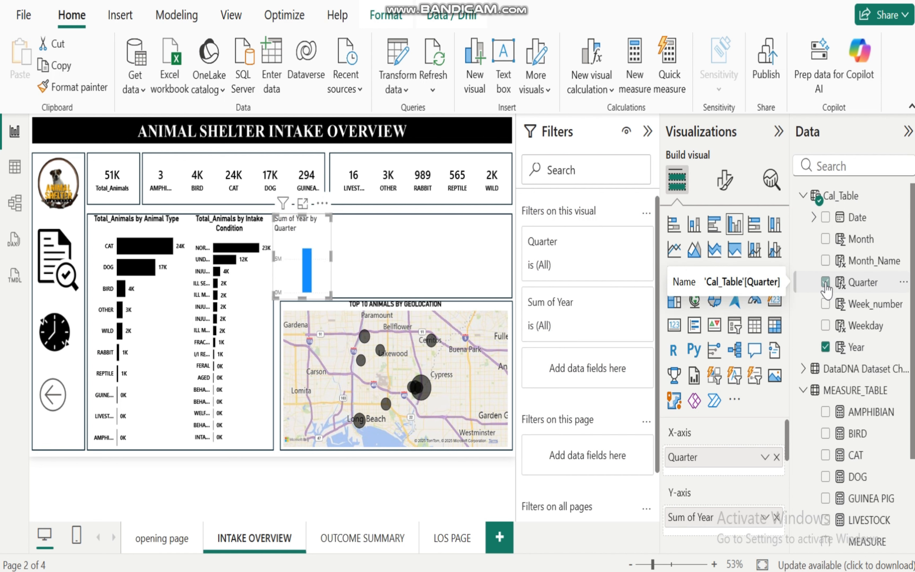
pyautogui.click(826, 261)
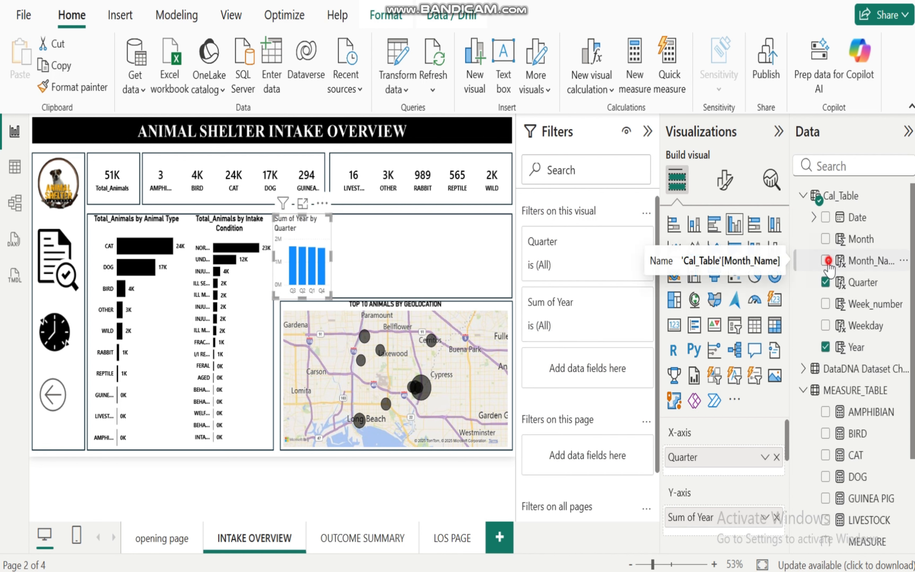
pyautogui.click(825, 304)
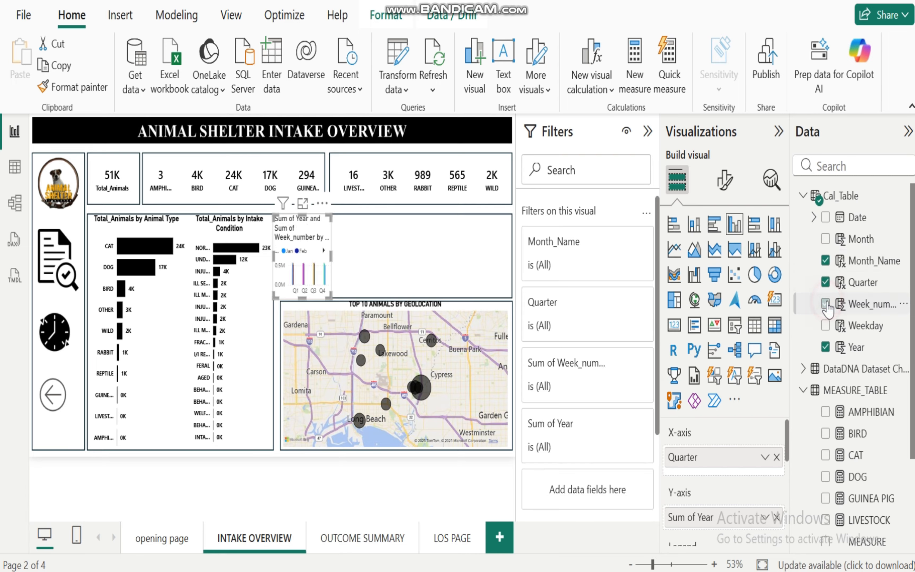
pyautogui.click(803, 198)
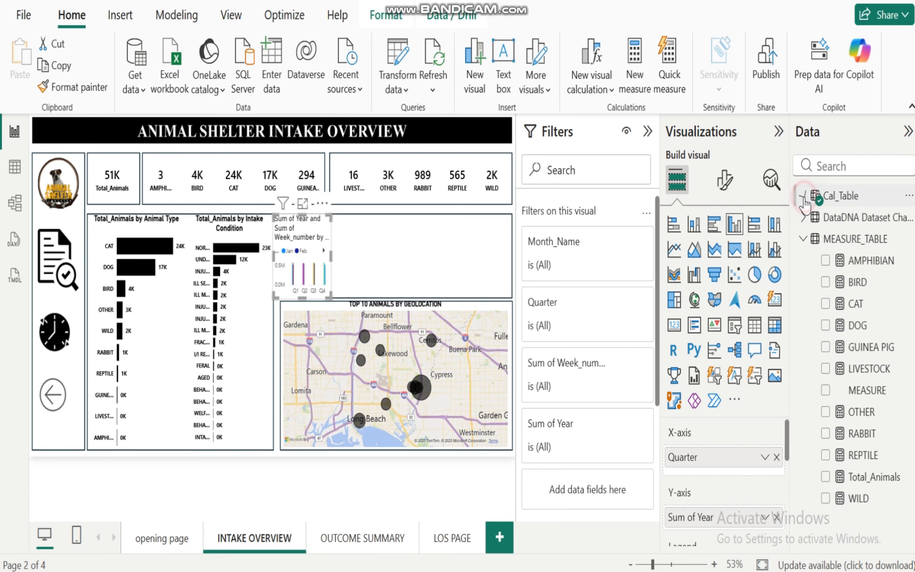
pyautogui.click(826, 477)
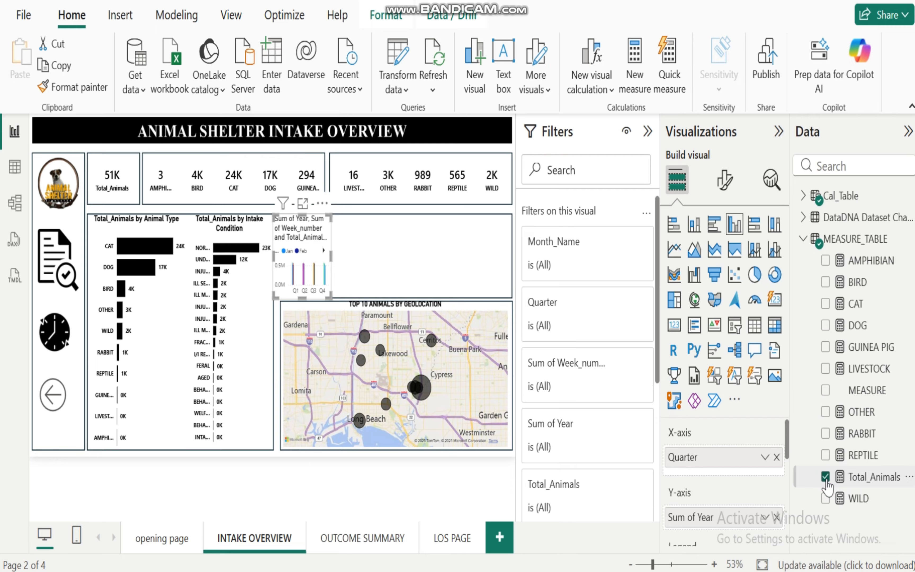
# Step: Change the new visual to a line chart and resize it to fill the empty panel above the map
pyautogui.click(673, 251)
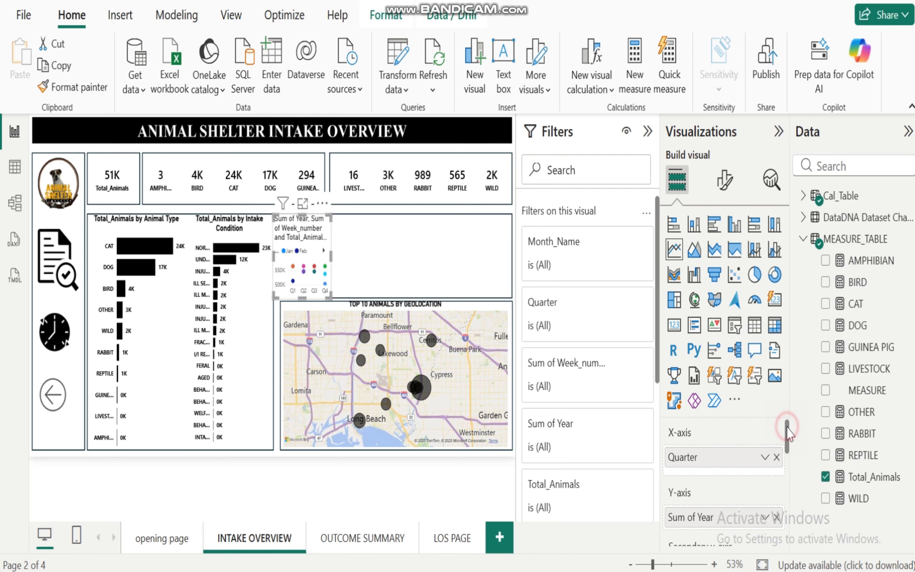
pyautogui.scroll(-1, 784, 431)
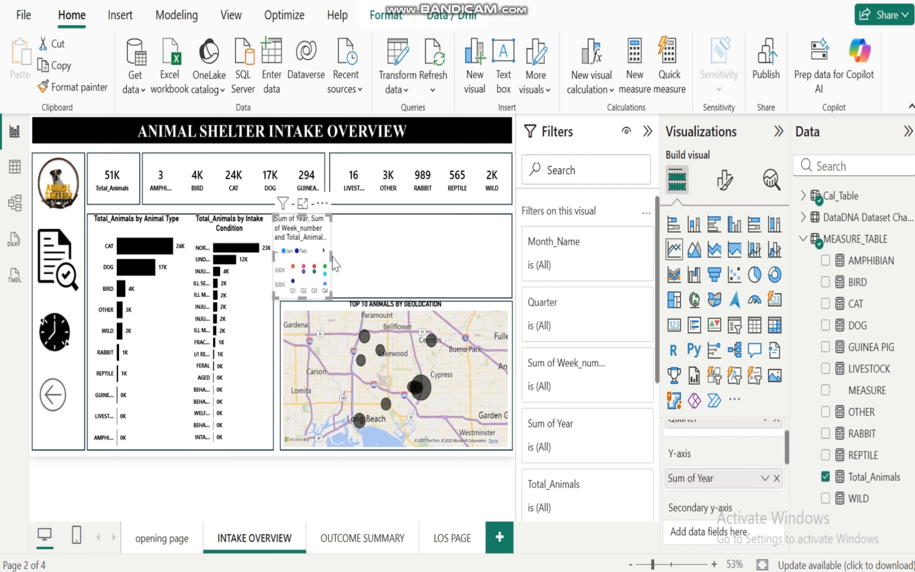
pyautogui.moveTo(332, 256); pyautogui.dragTo(511, 294)
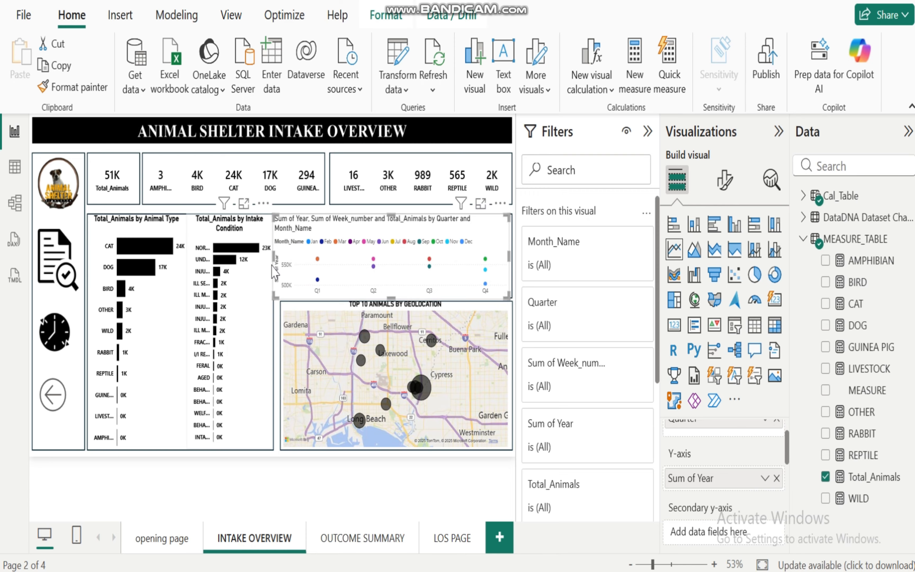
pyautogui.moveTo(274, 257); pyautogui.dragTo(280, 257)
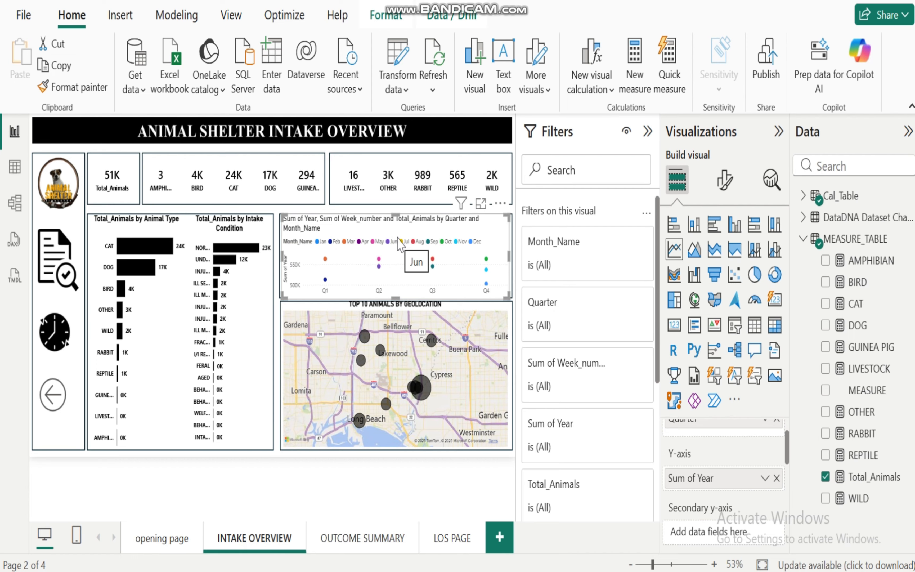
# Step: Clear the line chart of all its fields: Year, Quarter, Month_Name, Total_Animals and Week_number
pyautogui.click(777, 479)
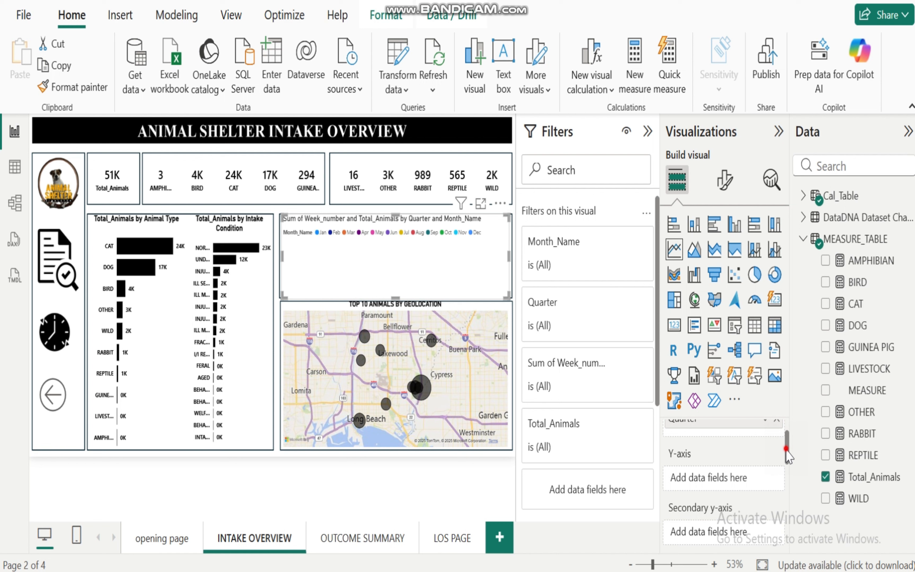
pyautogui.moveTo(786, 450); pyautogui.dragTo(790, 427)
pyautogui.click(777, 453)
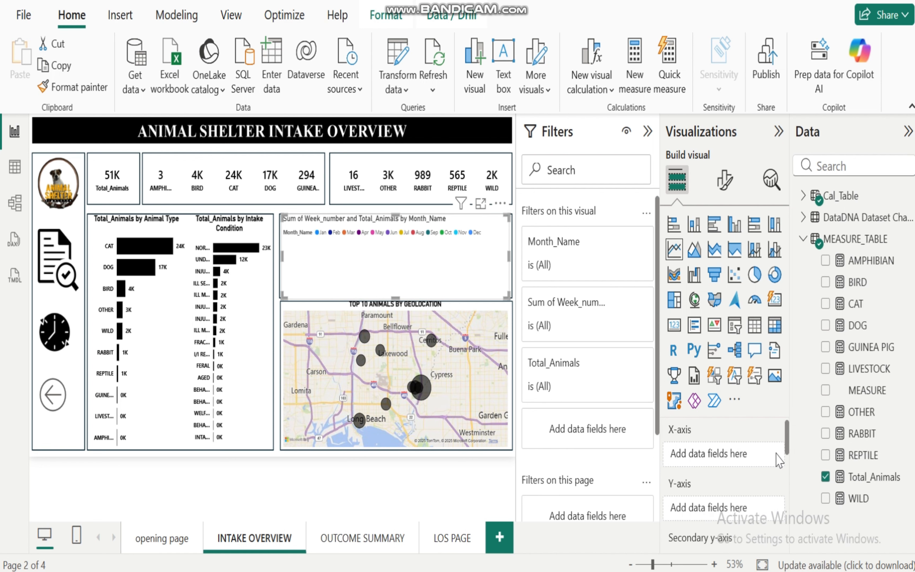
pyautogui.moveTo(789, 439); pyautogui.dragTo(780, 467)
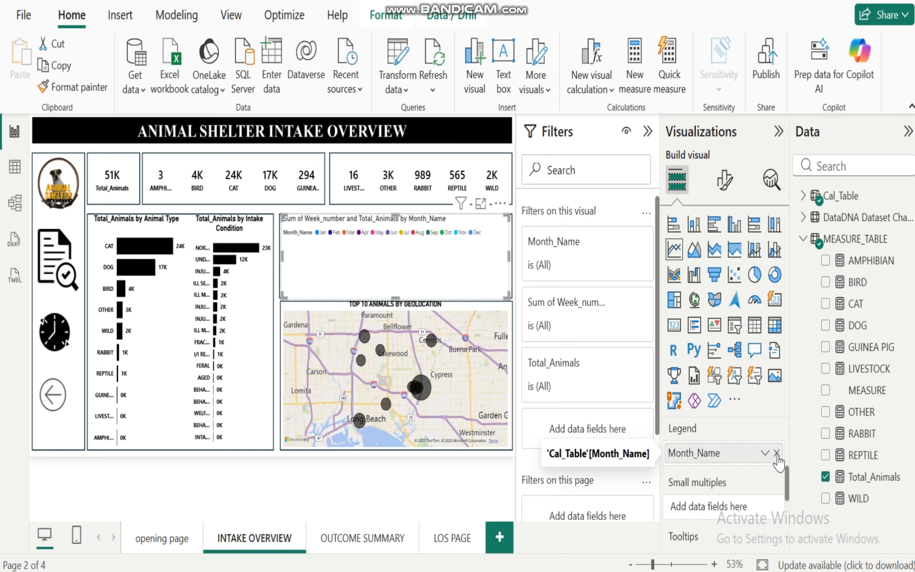
pyautogui.click(776, 453)
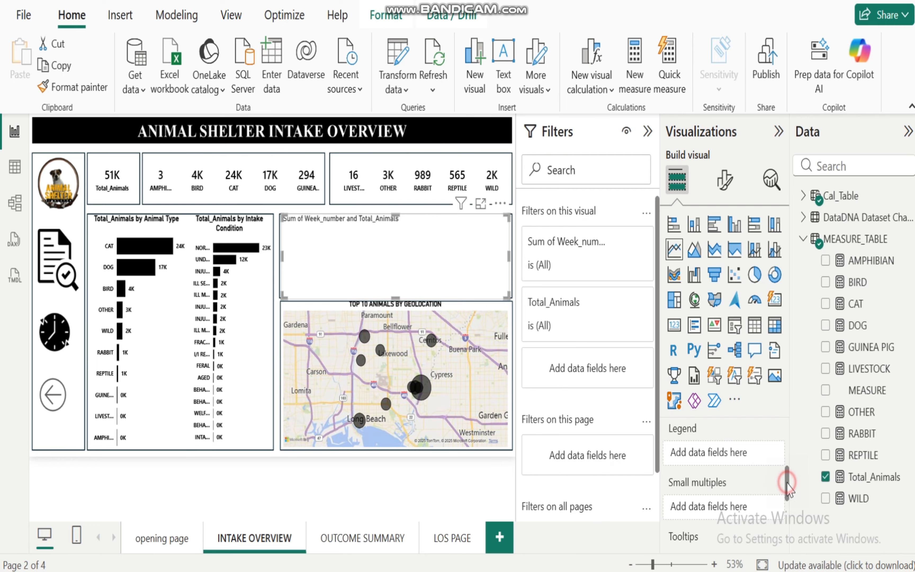
pyautogui.scroll(-3, 779, 488)
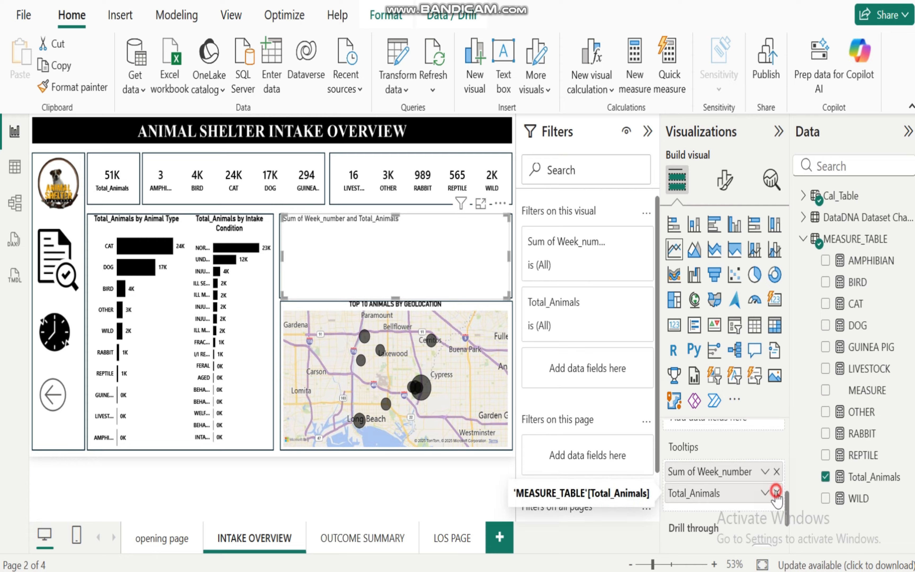
pyautogui.click(777, 493)
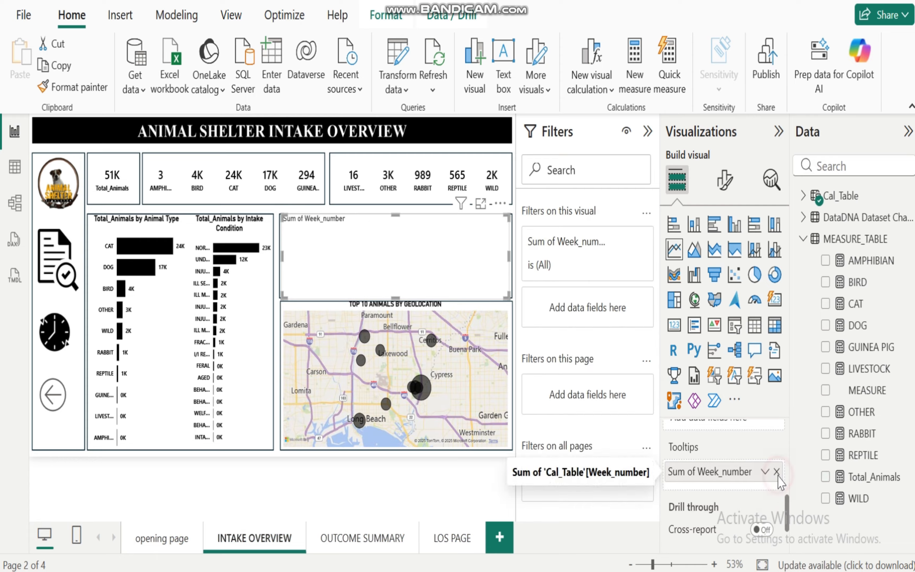
pyautogui.click(776, 472)
# Step: Plot Total_Animals on the line chart's Y-axis against an X-axis hierarchy of Year, Quarter, Month_Name and Weekday
pyautogui.moveTo(788, 520); pyautogui.dragTo(793, 439)
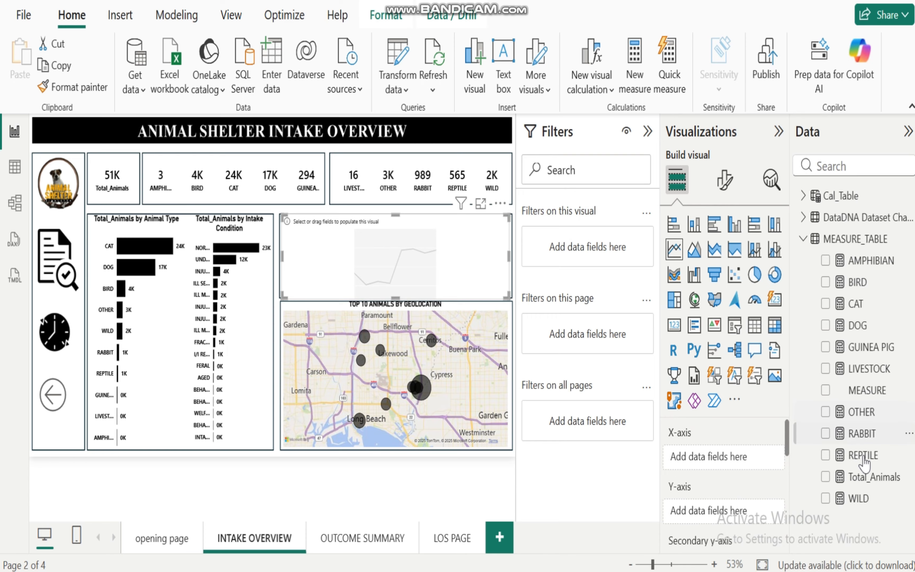
pyautogui.moveTo(855, 486); pyautogui.dragTo(703, 518)
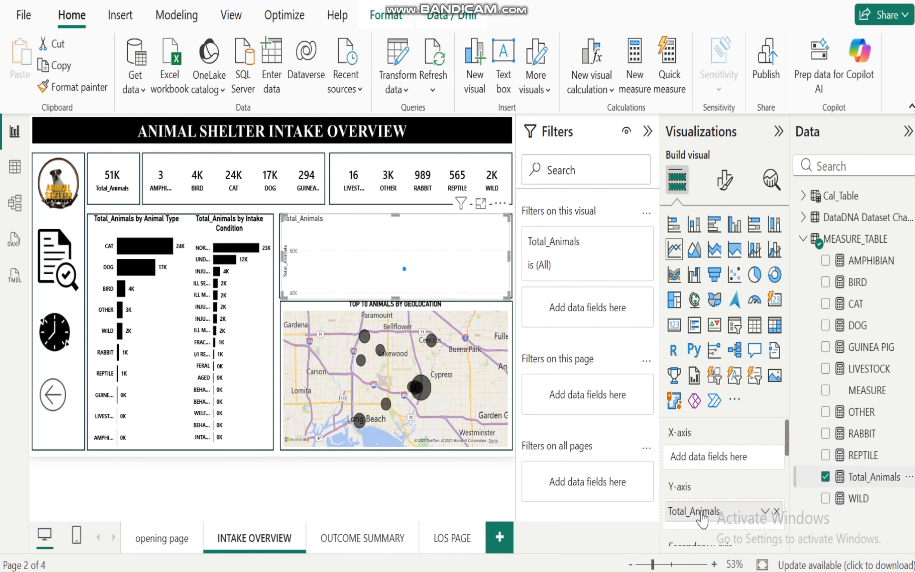
pyautogui.click(806, 244)
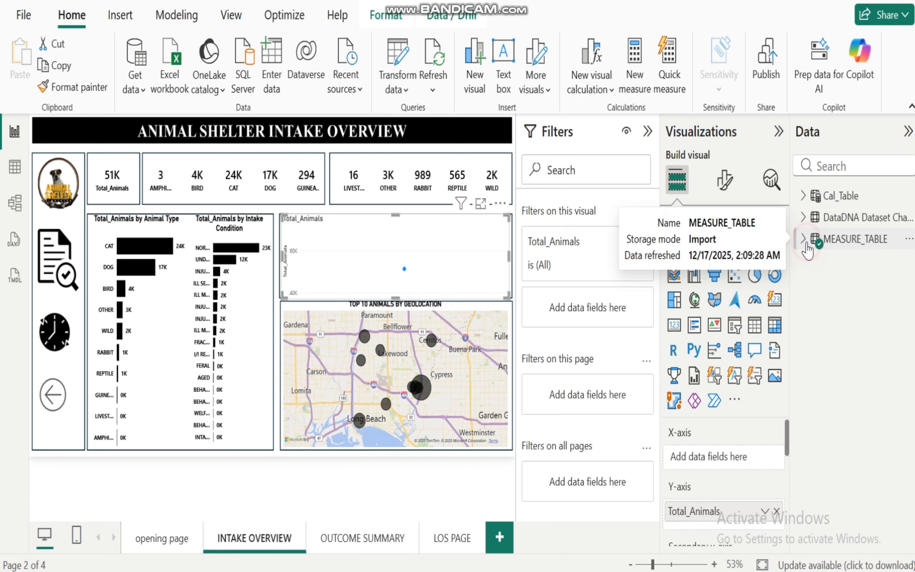
pyautogui.click(807, 195)
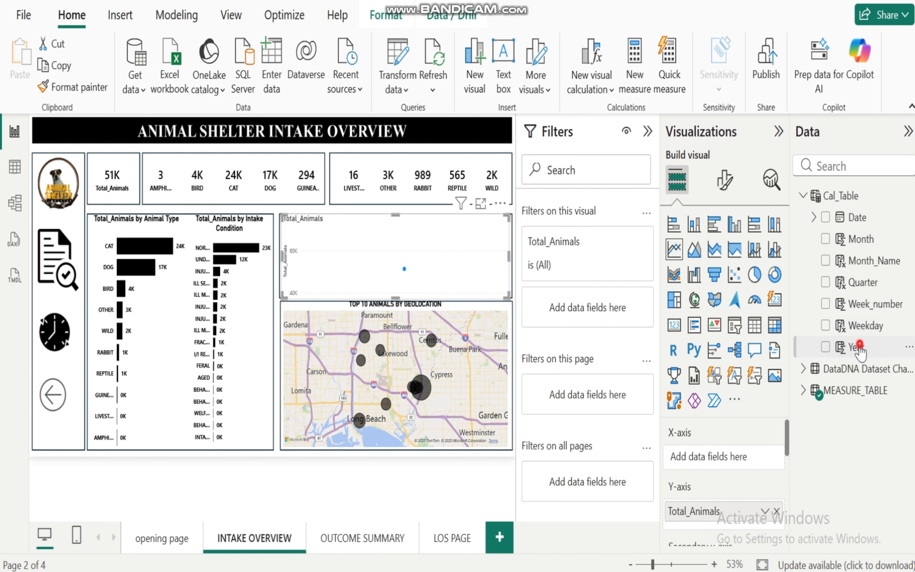
pyautogui.moveTo(860, 352); pyautogui.dragTo(716, 462)
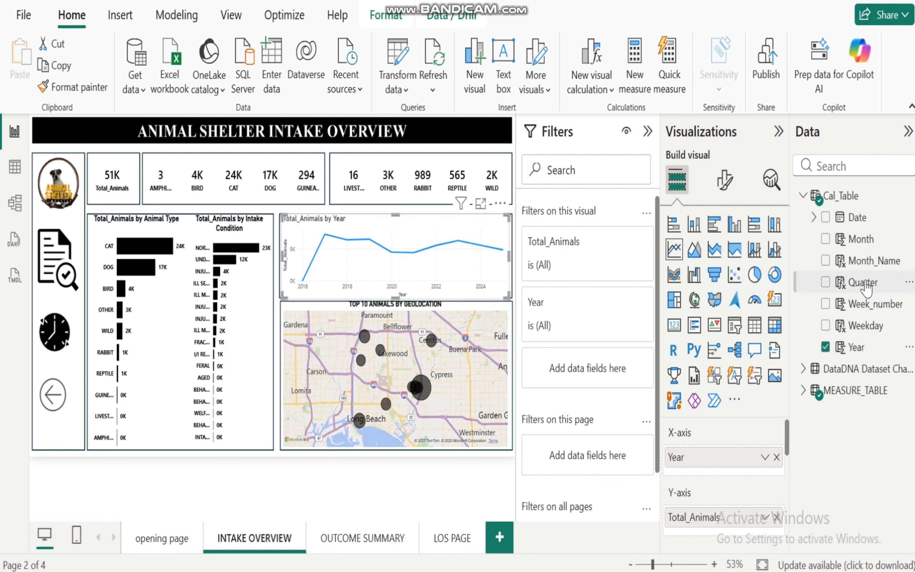
pyautogui.moveTo(866, 289); pyautogui.dragTo(711, 477)
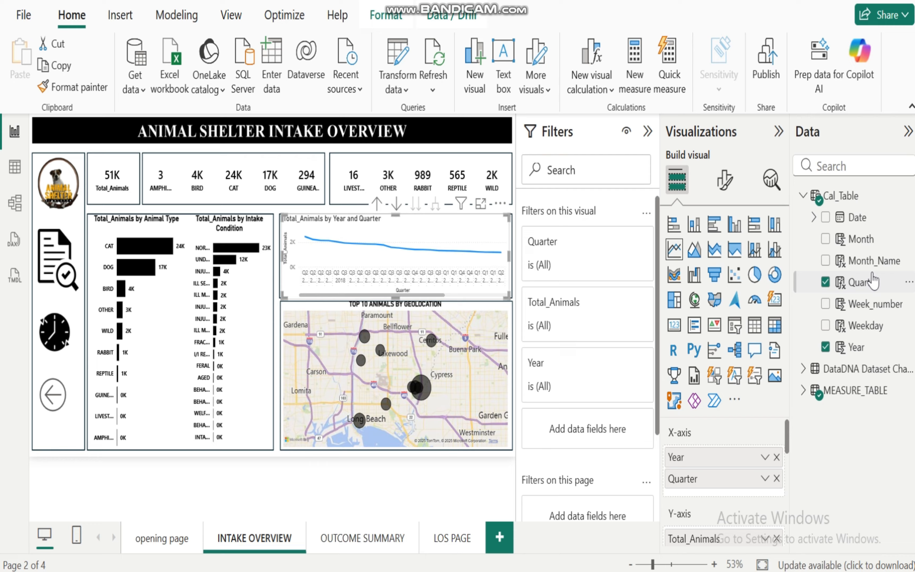
pyautogui.moveTo(877, 265); pyautogui.dragTo(724, 494)
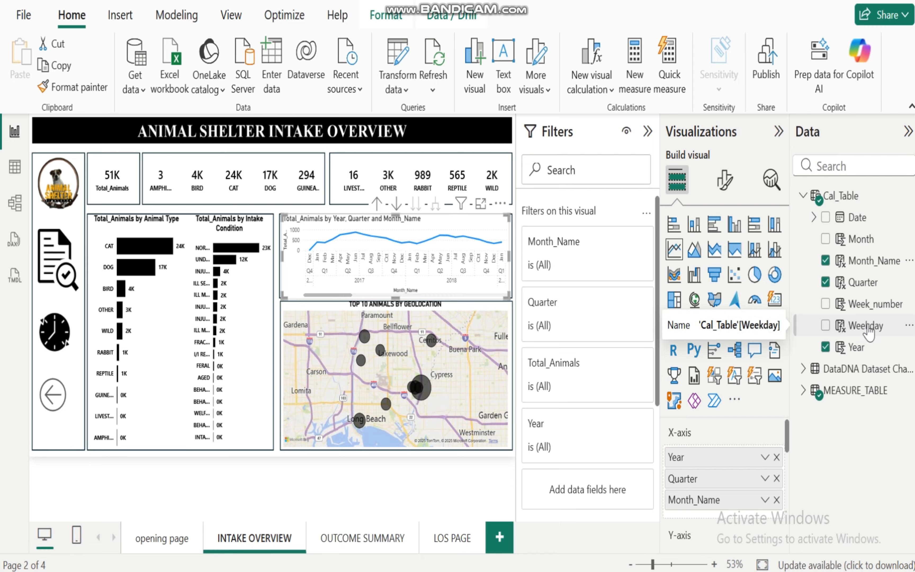
pyautogui.moveTo(868, 330); pyautogui.dragTo(698, 509)
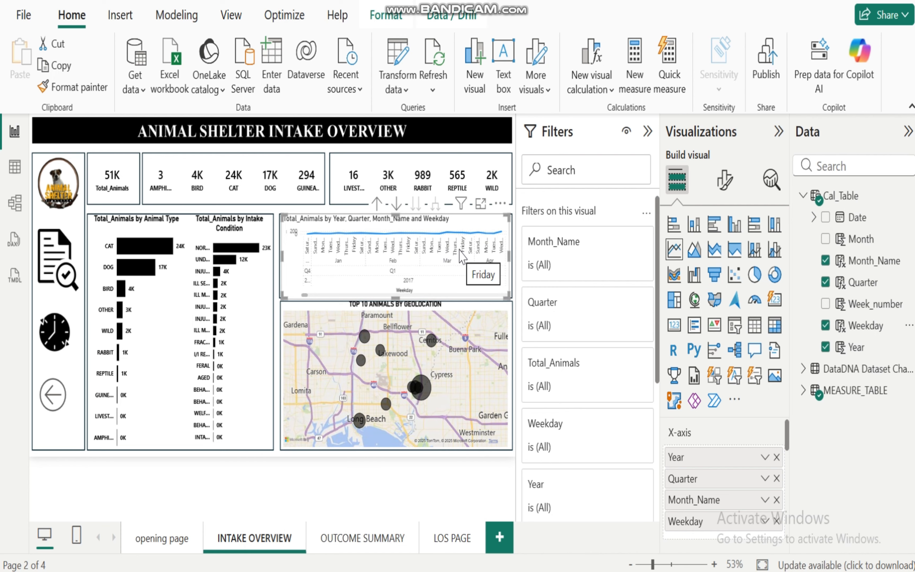
# Step: Turn on drill mode for the line chart and drill up from Weekday to the Year level
pyautogui.click(397, 205)
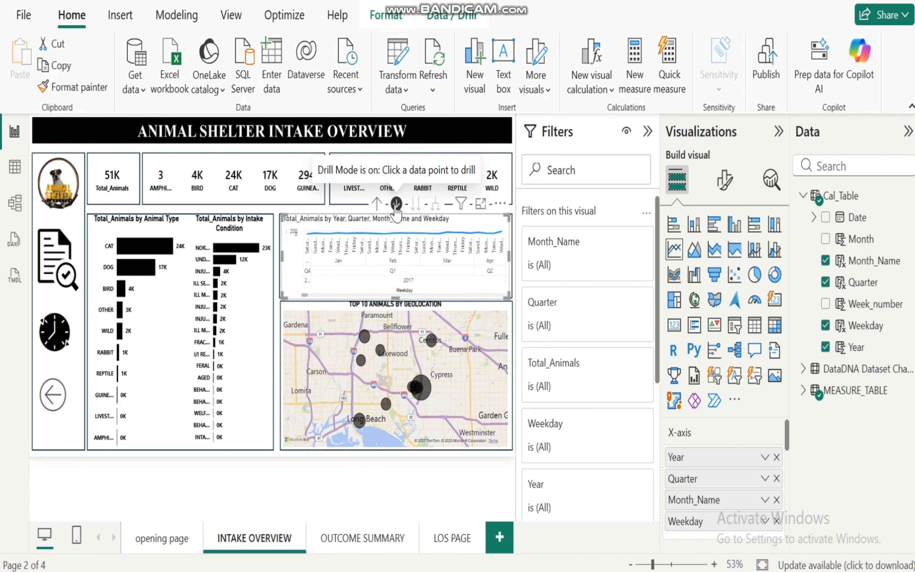
pyautogui.click(378, 204)
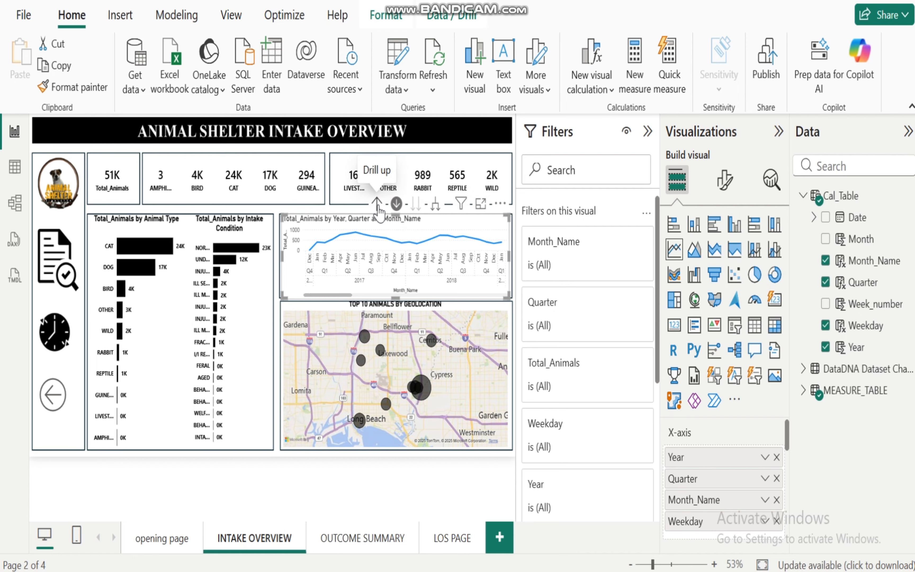
pyautogui.click(377, 204)
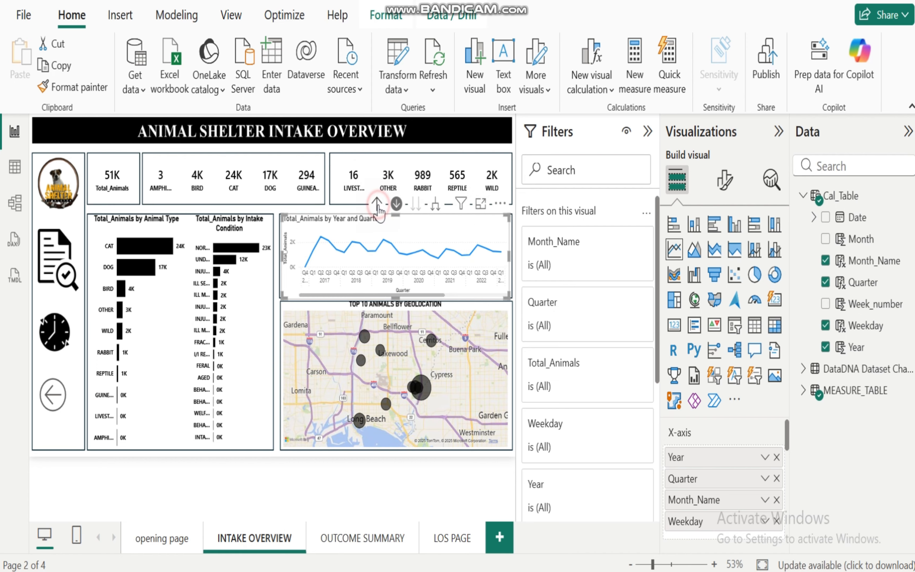
pyautogui.click(377, 204)
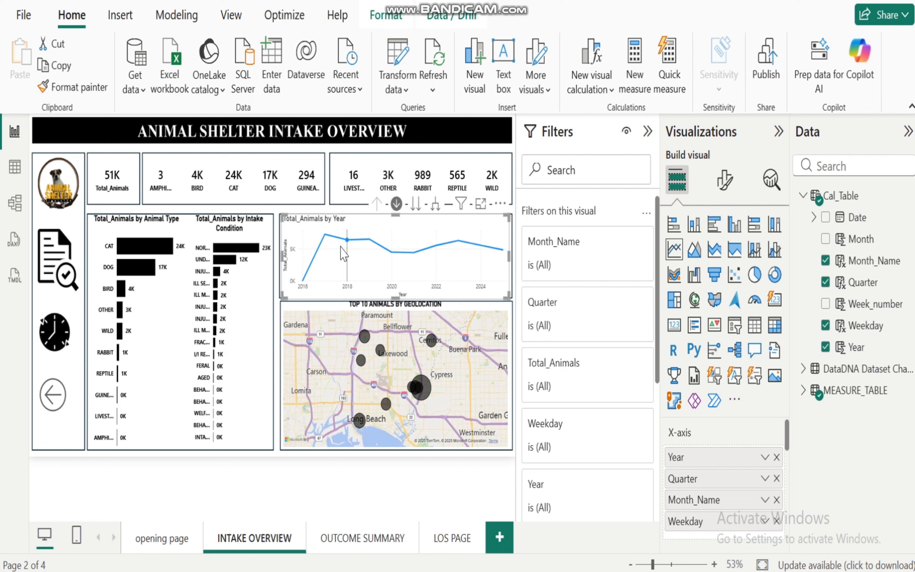
# Step: Drill the Total_Animals line chart down into 2017 and its second quarter to examine monthly intake
pyautogui.moveTo(325, 247)
pyautogui.moveTo(303, 281)
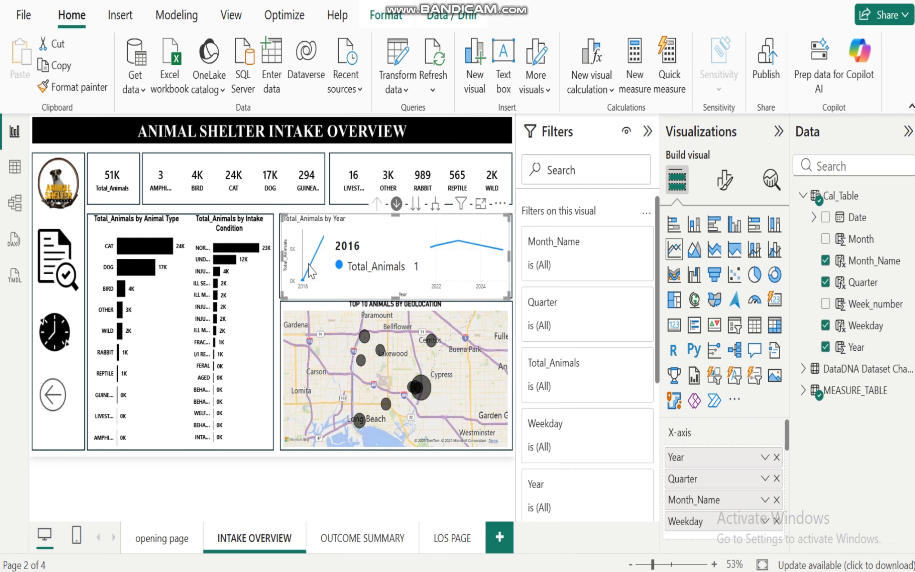
pyautogui.click(325, 235)
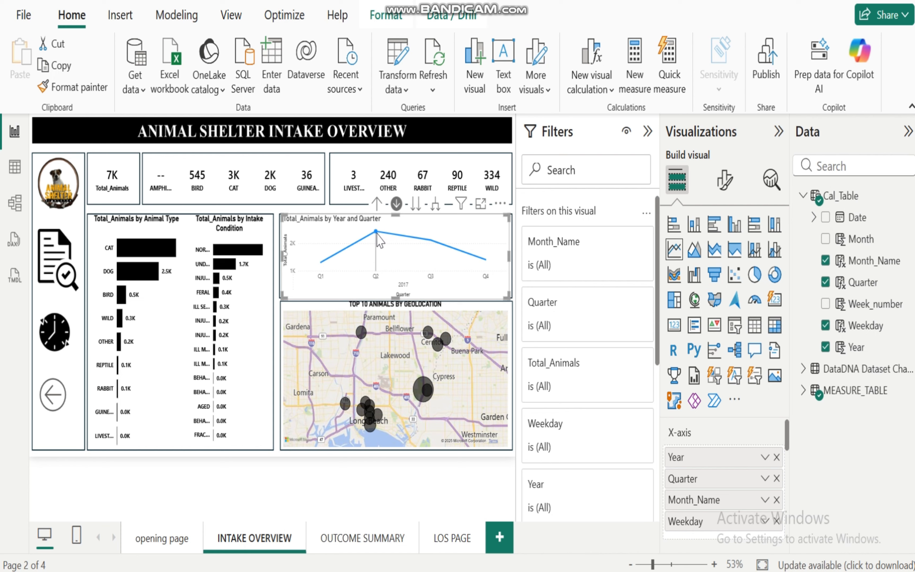
pyautogui.moveTo(377, 233)
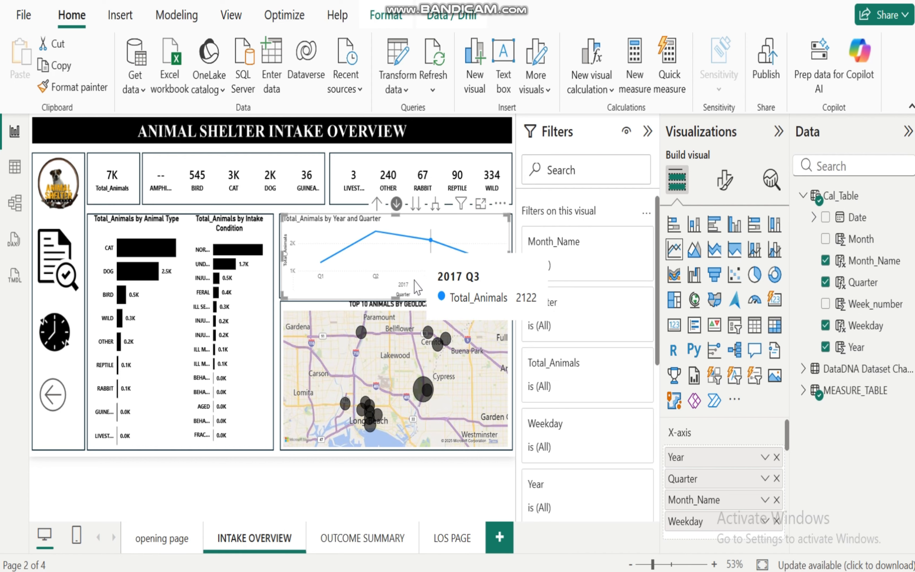
pyautogui.click(376, 233)
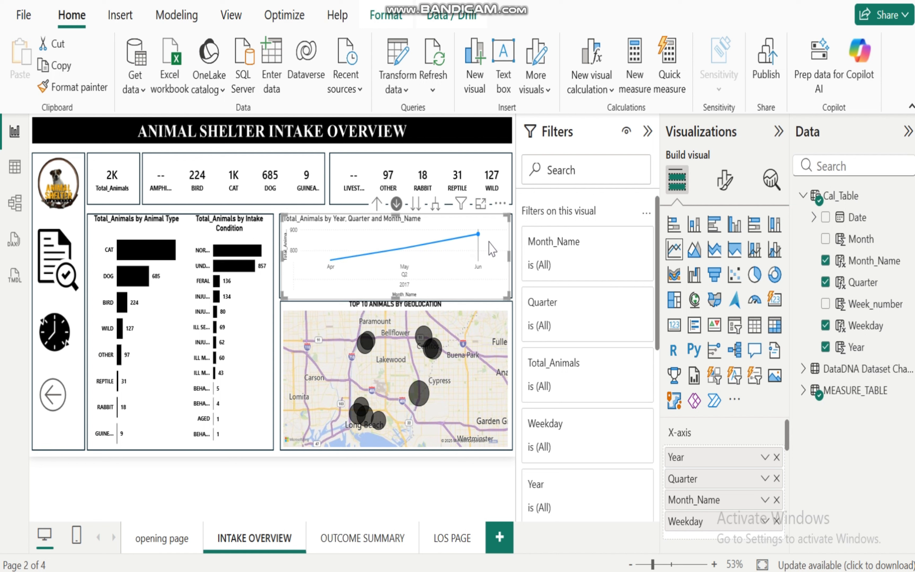
# Step: Drill the line chart into June 2017 to examine Total_Animals by weekday
pyautogui.moveTo(478, 234)
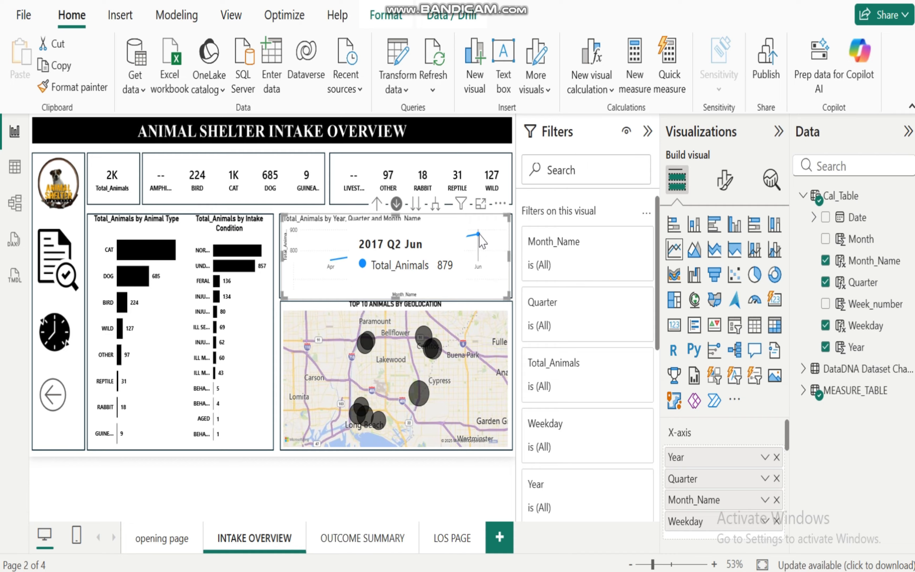
pyautogui.click(478, 235)
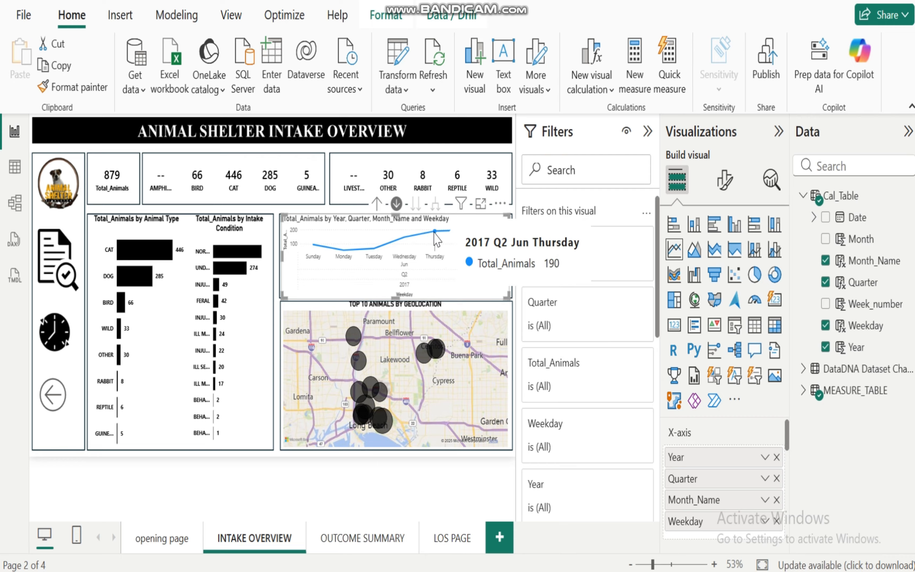
# Step: Drill the line chart back up to the Year level and turn off its drill mode
pyautogui.click(376, 207)
pyautogui.click(376, 204)
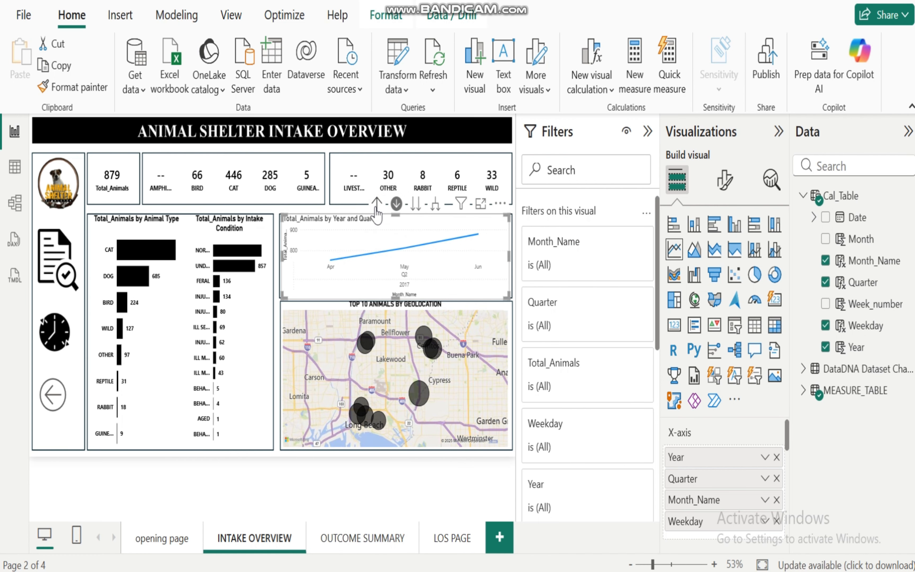
pyautogui.click(376, 204)
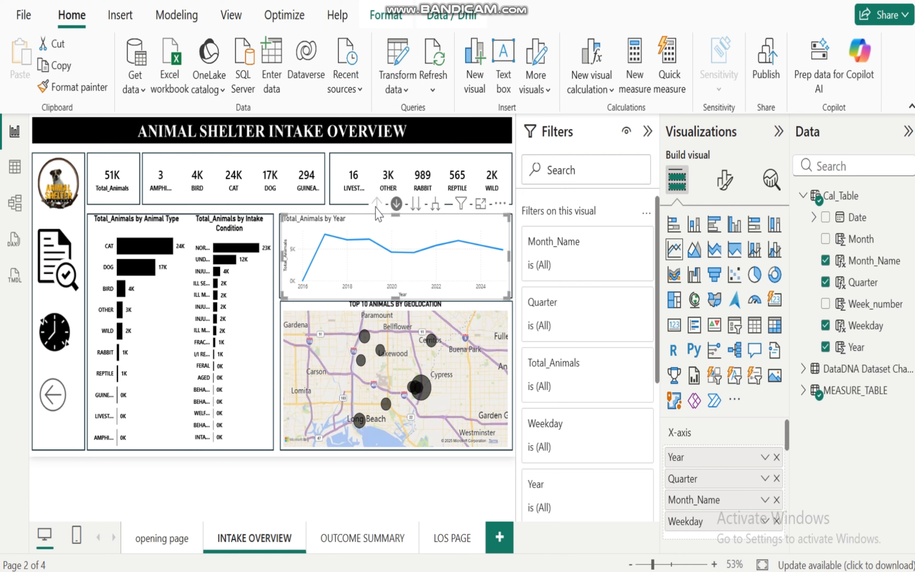
pyautogui.click(397, 204)
# Step: Turn off the X-axis title in the line chart's formatting
pyautogui.click(723, 191)
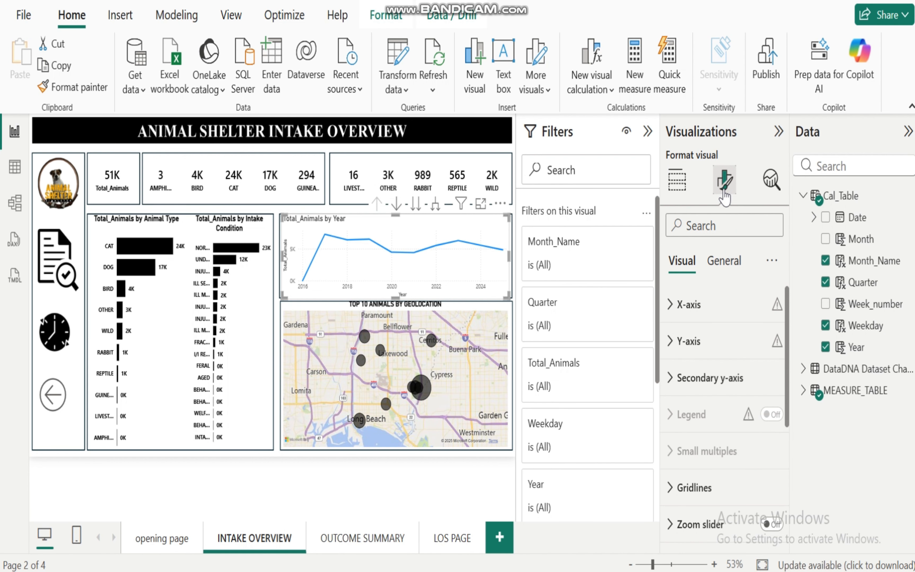
pyautogui.click(676, 305)
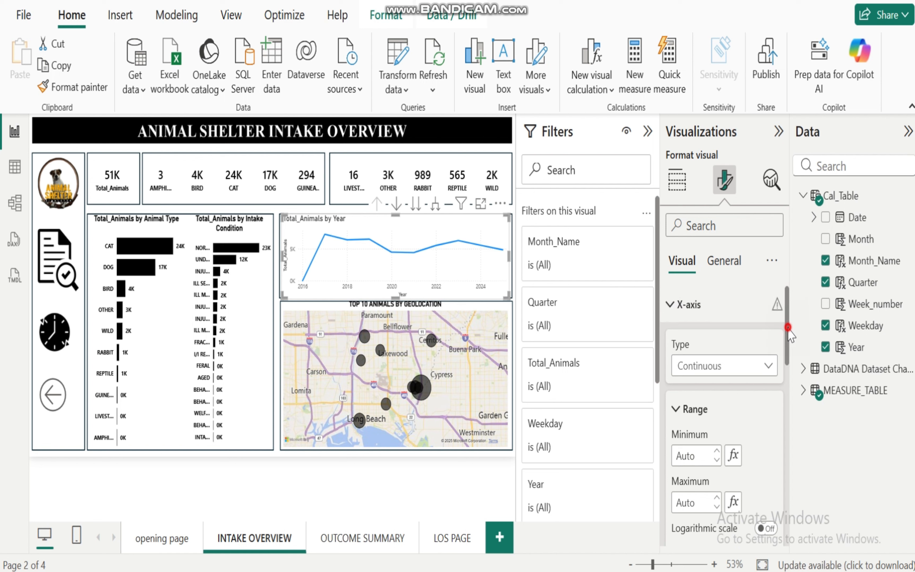
pyautogui.moveTo(788, 328); pyautogui.dragTo(790, 420)
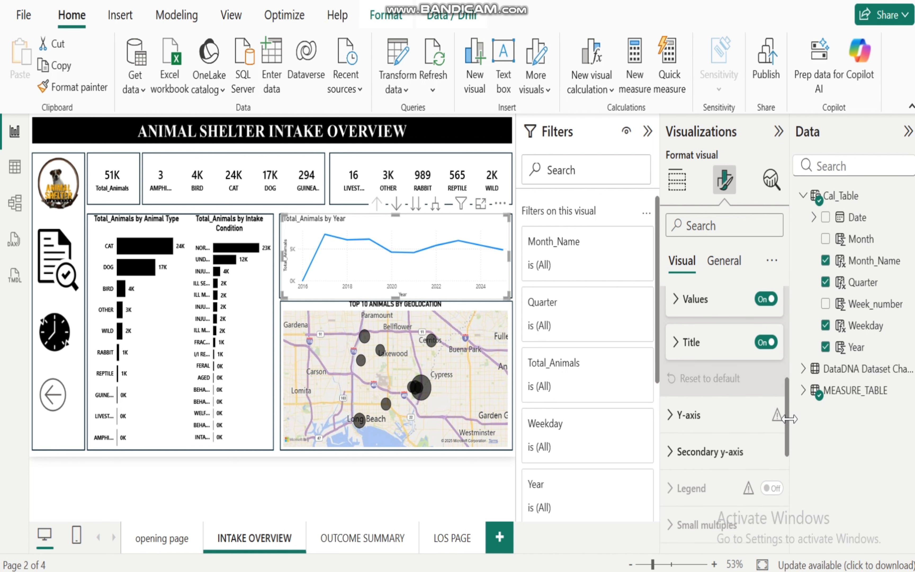
pyautogui.click(763, 342)
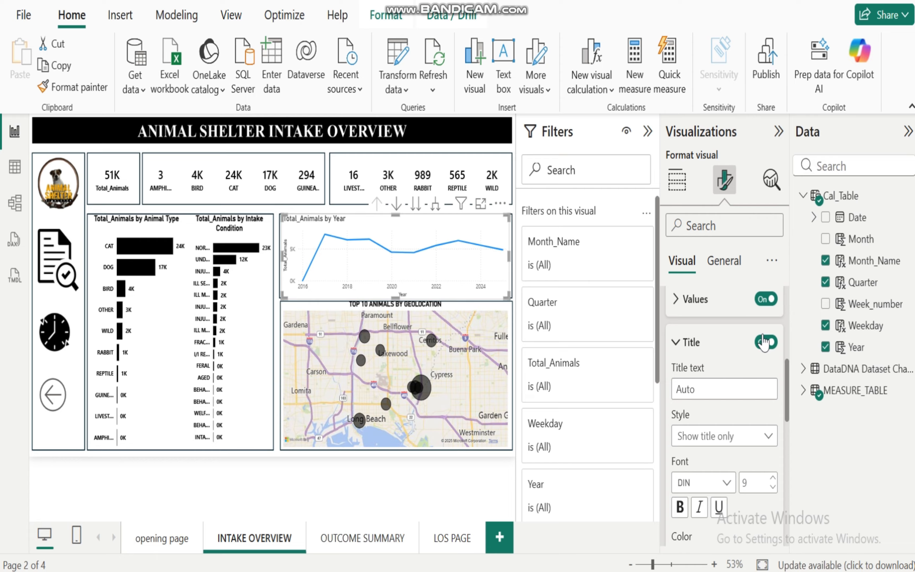
pyautogui.click(765, 342)
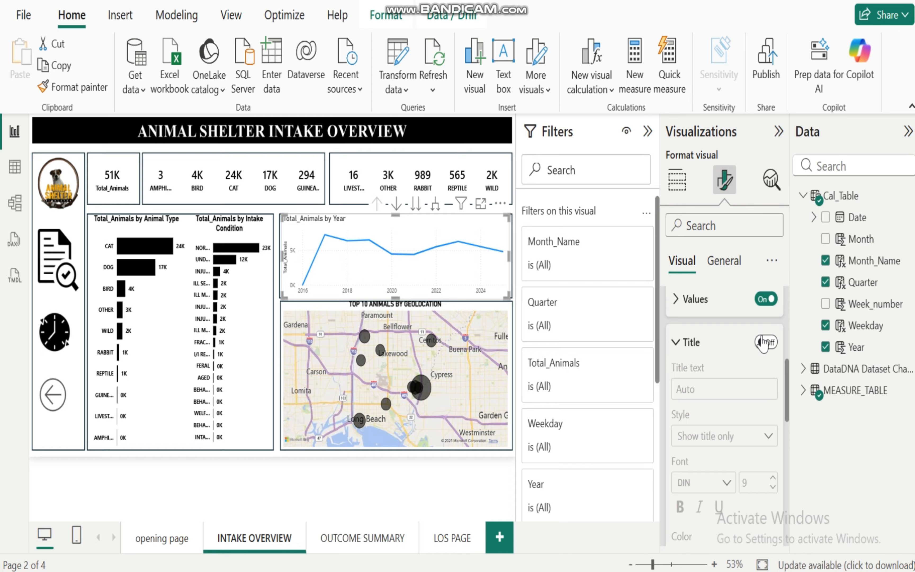
pyautogui.click(680, 343)
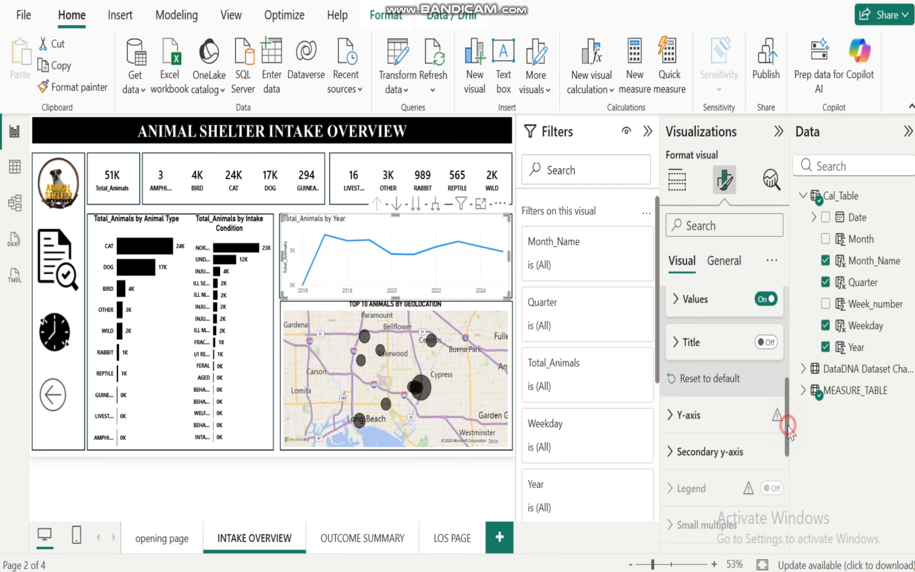
# Step: Format the line chart's X-axis values in bold with black text
pyautogui.moveTo(788, 426)
pyautogui.mouseDown()
pyautogui.moveTo(778, 315)
pyautogui.moveTo(789, 408)
pyautogui.mouseUp()
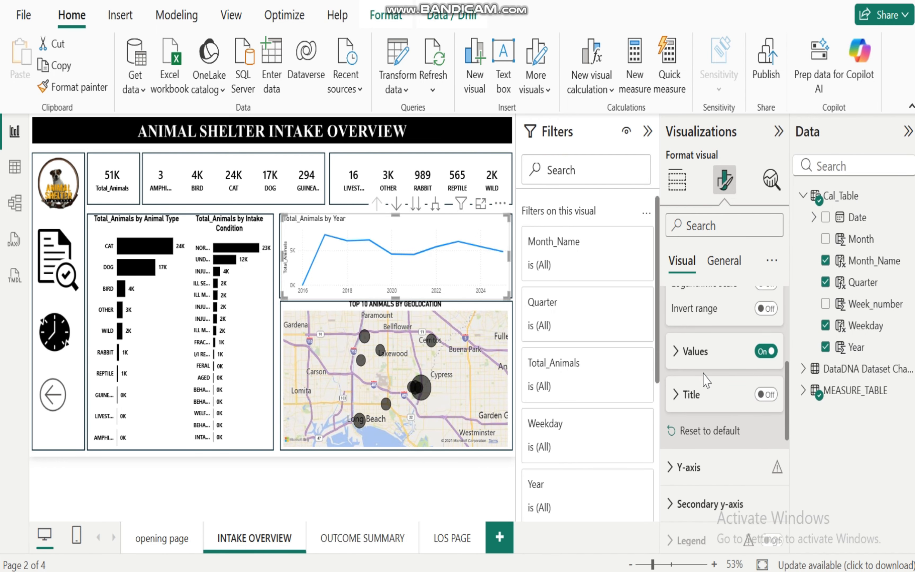
pyautogui.click(676, 351)
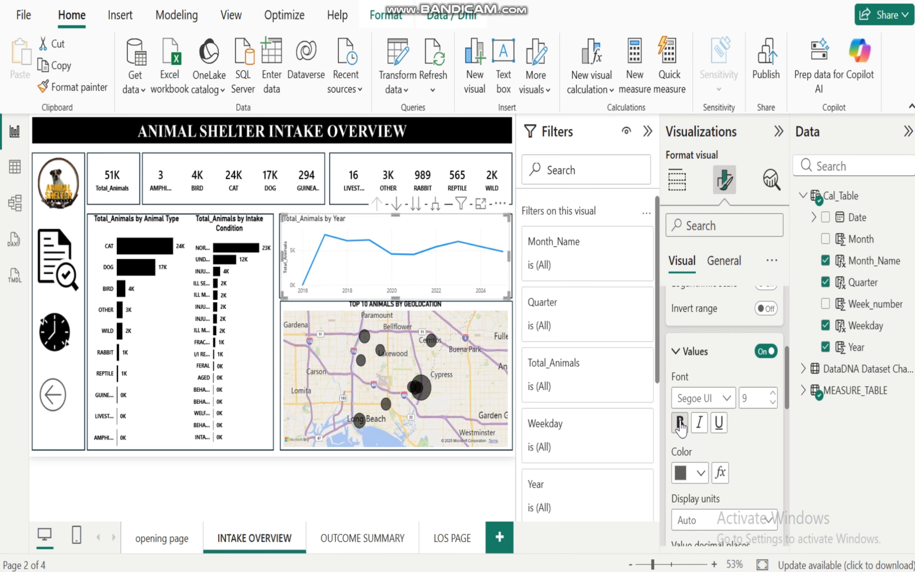
pyautogui.click(701, 473)
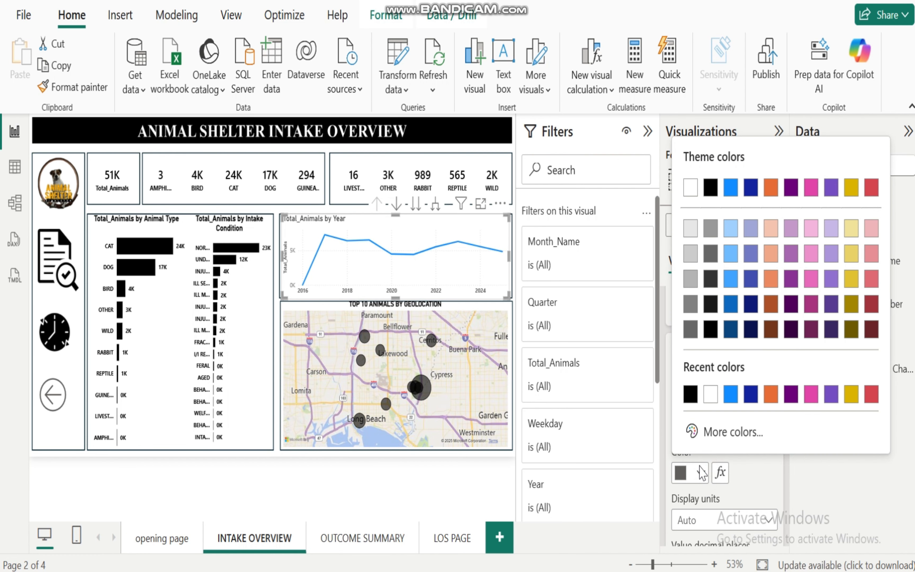
pyautogui.click(690, 394)
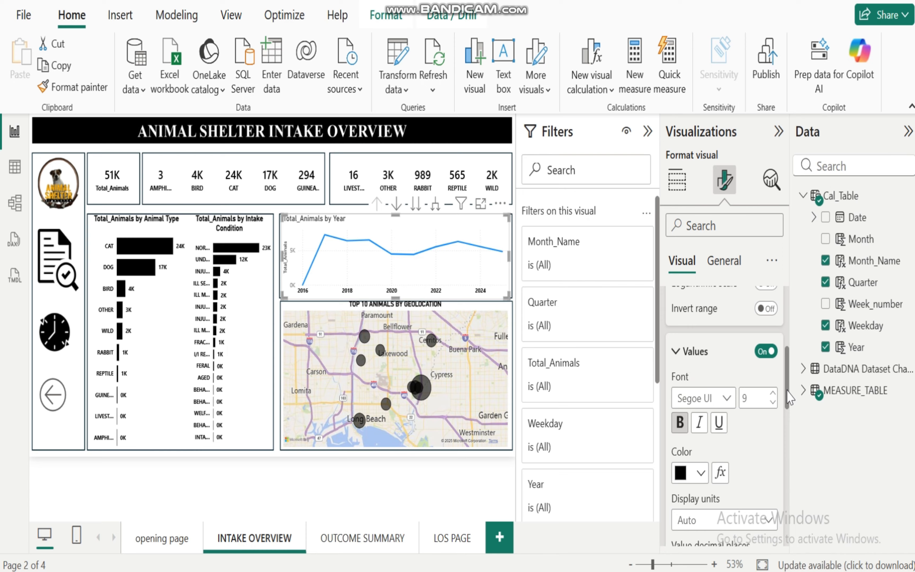
pyautogui.moveTo(789, 389); pyautogui.dragTo(787, 314)
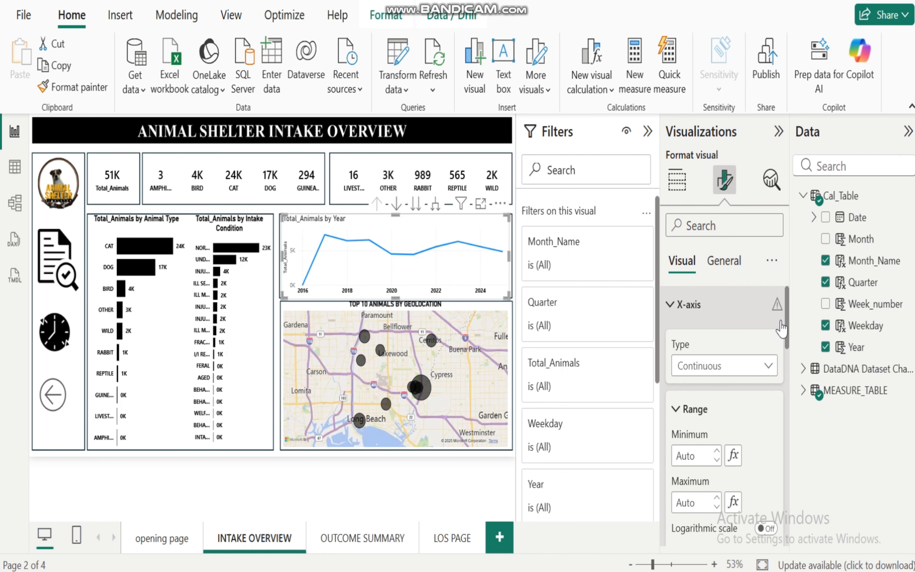
pyautogui.click(673, 304)
# Step: Turn off the Y-axis title of the Total_Animals line chart
pyautogui.click(671, 340)
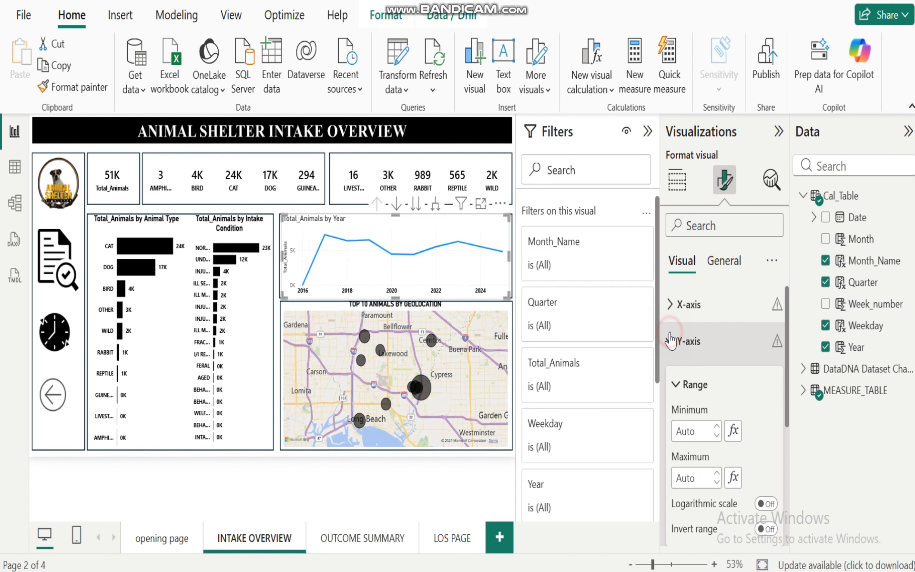
pyautogui.moveTo(789, 345); pyautogui.dragTo(786, 458)
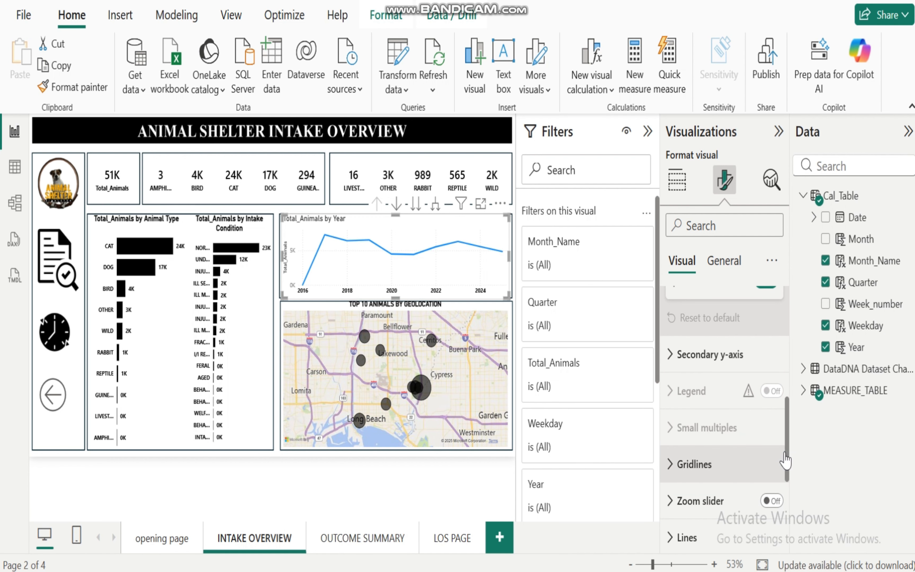
pyautogui.scroll(3, 786, 413)
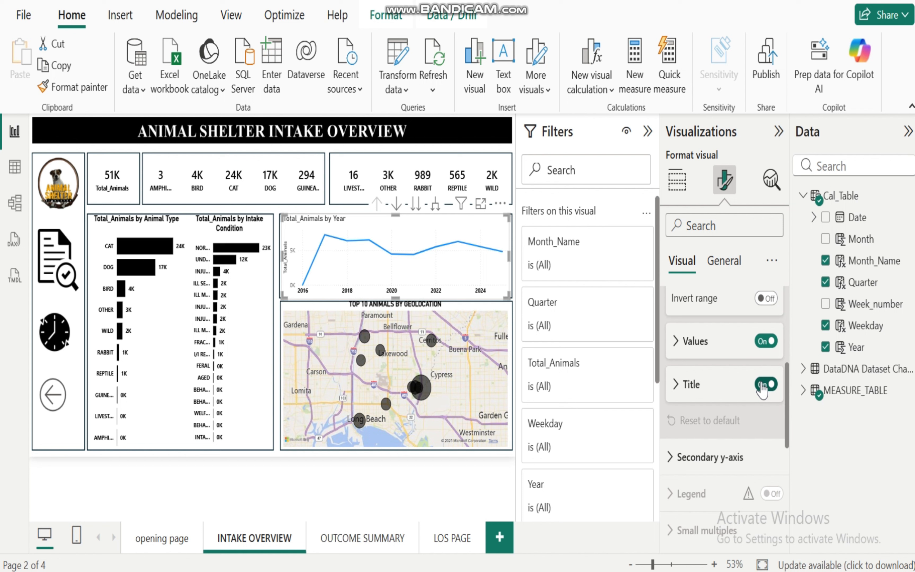
pyautogui.click(764, 385)
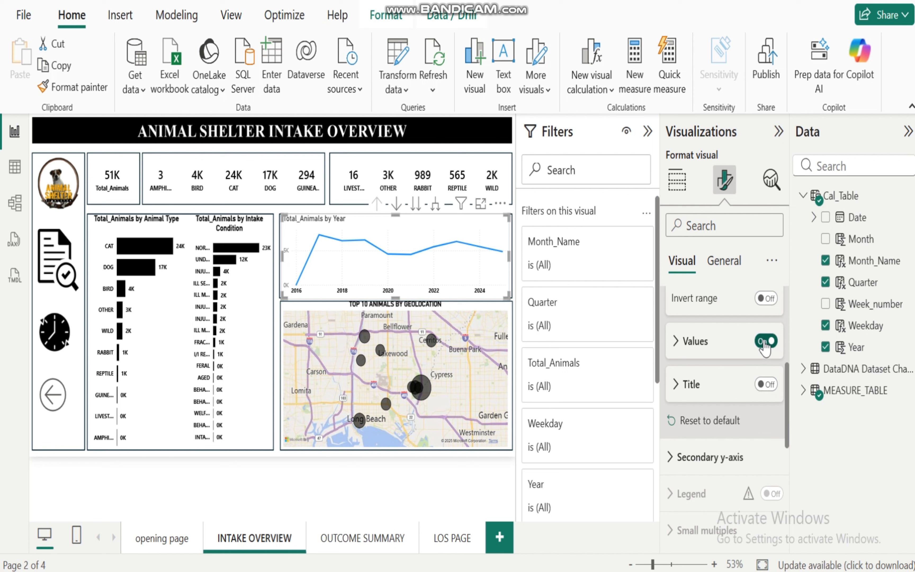
# Step: Format the line chart's Y-axis values in bold with black text
pyautogui.click(676, 345)
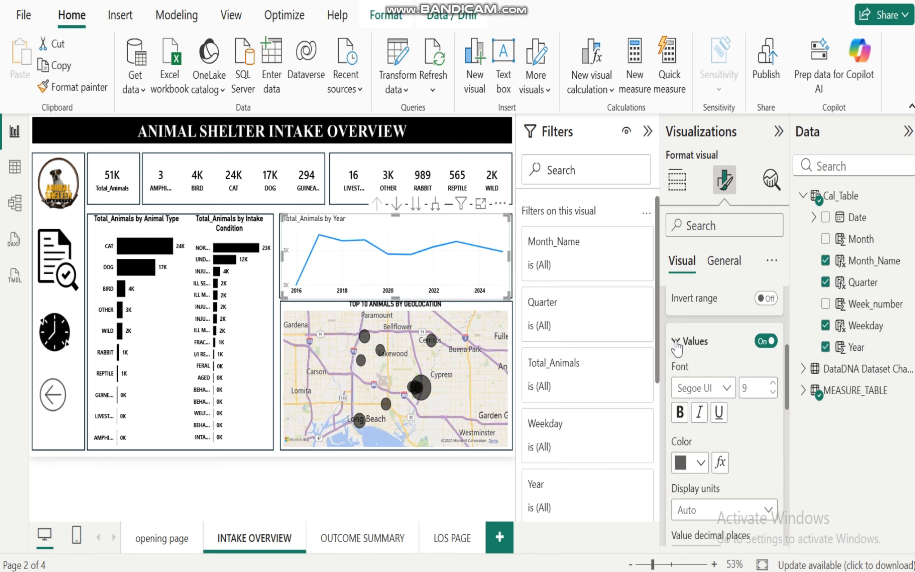
pyautogui.click(679, 412)
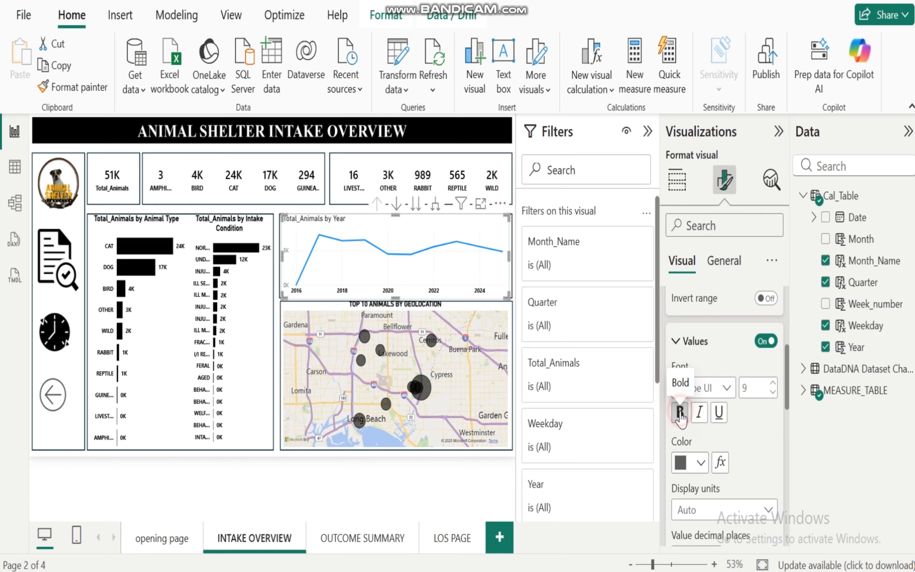
pyautogui.click(701, 463)
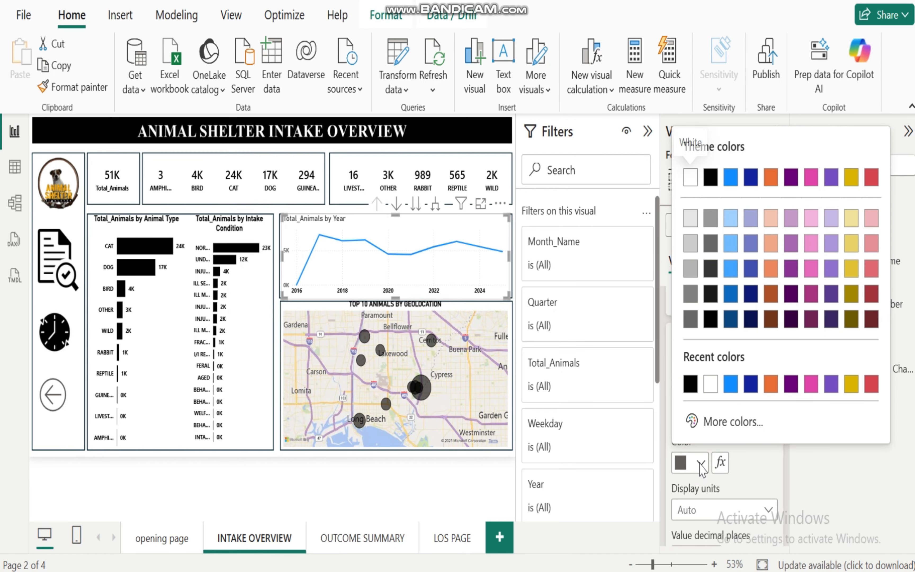
pyautogui.click(694, 386)
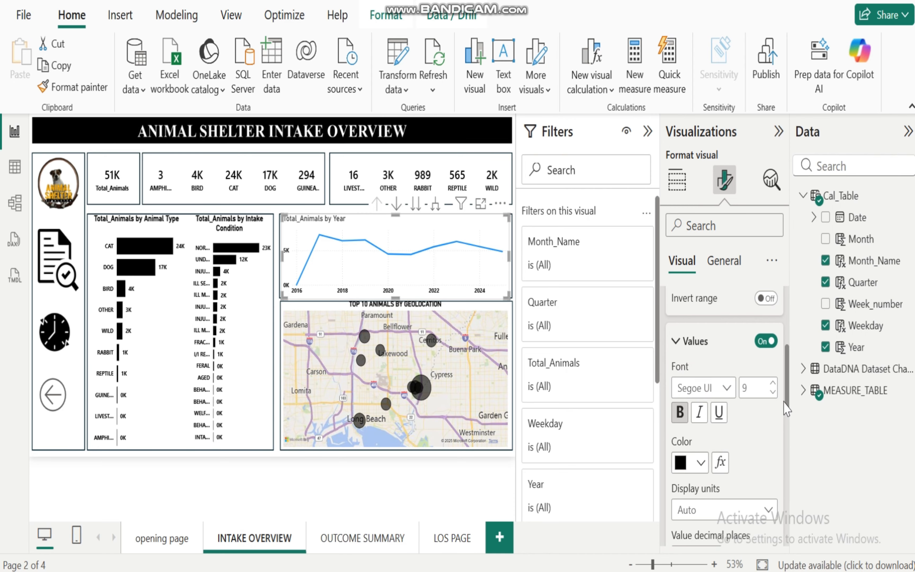
pyautogui.moveTo(786, 393); pyautogui.dragTo(787, 333)
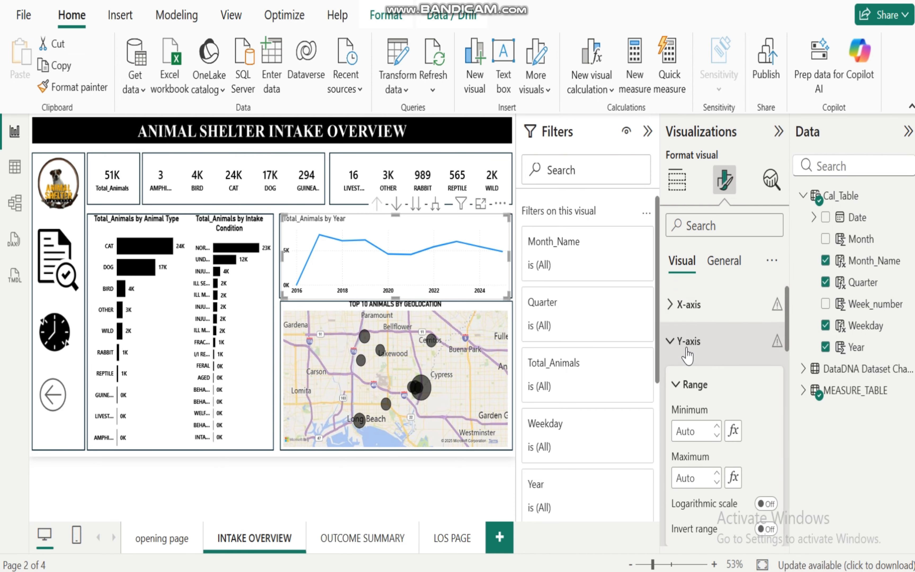
pyautogui.click(674, 342)
# Step: Turn off the values of the line chart's secondary Y-axis
pyautogui.click(674, 378)
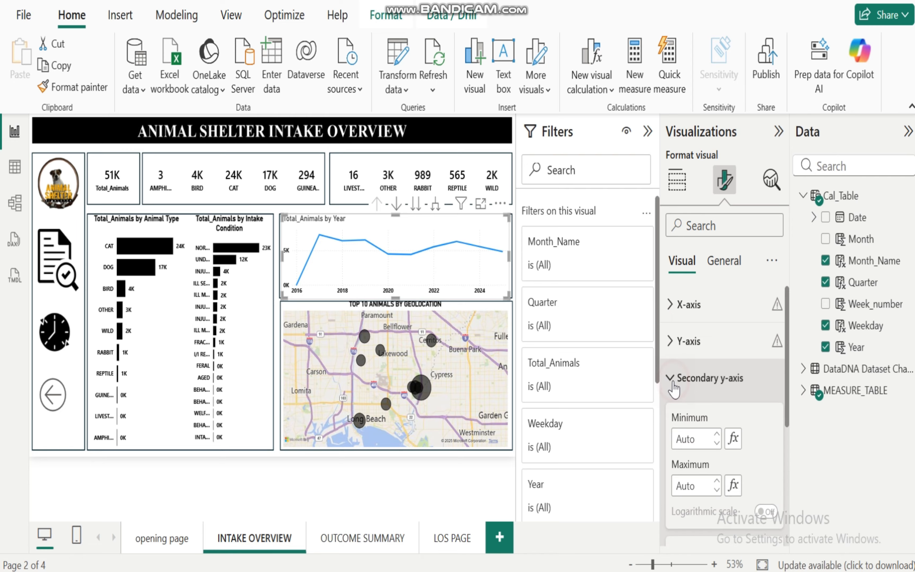
pyautogui.moveTo(787, 333); pyautogui.dragTo(787, 375)
pyautogui.click(760, 404)
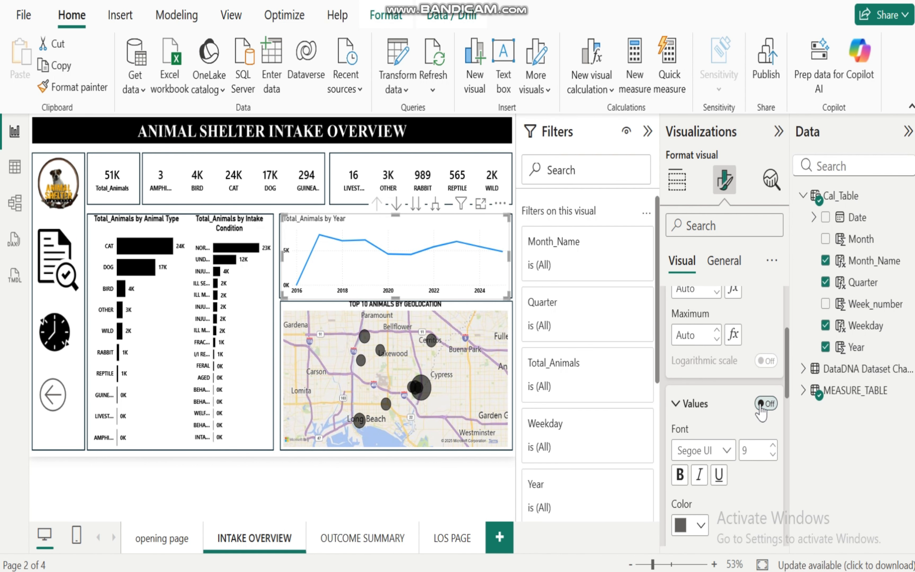
pyautogui.moveTo(787, 378); pyautogui.dragTo(777, 330)
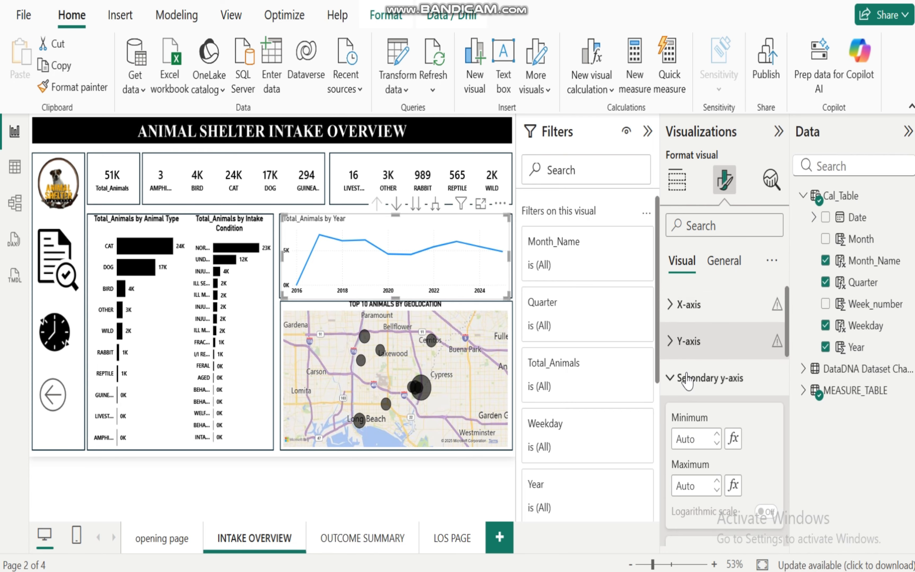
pyautogui.click(674, 375)
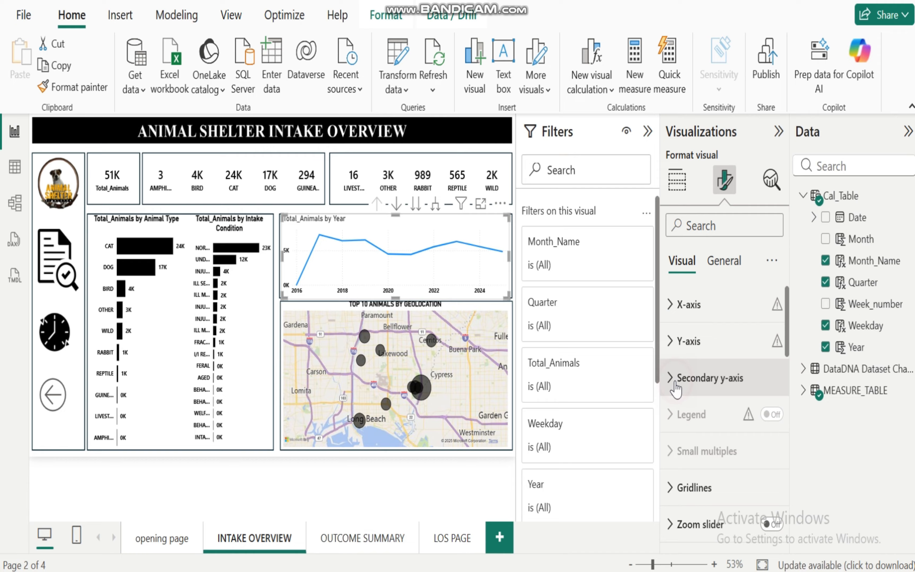
# Step: Turn off both the horizontal and the vertical gridlines of the line chart
pyautogui.click(675, 487)
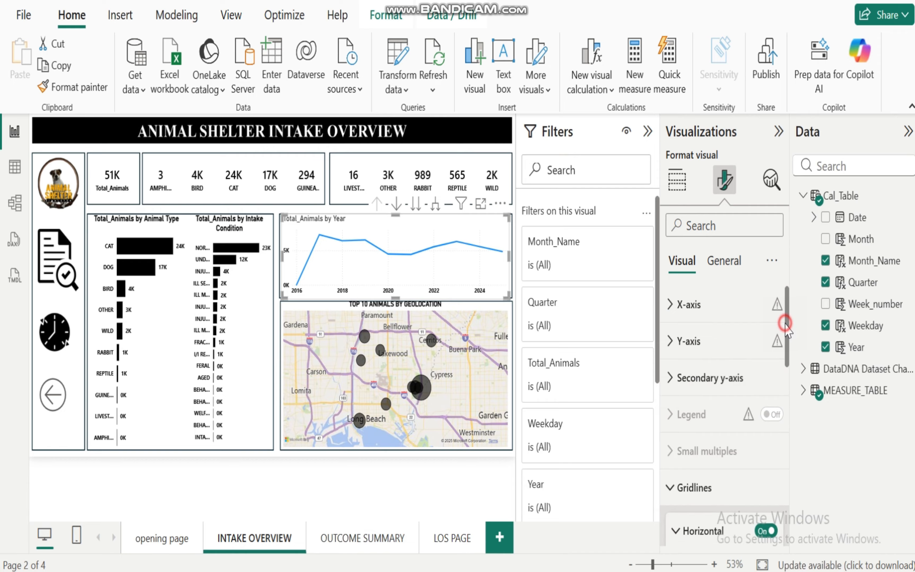
pyautogui.moveTo(785, 325); pyautogui.dragTo(786, 468)
pyautogui.click(764, 362)
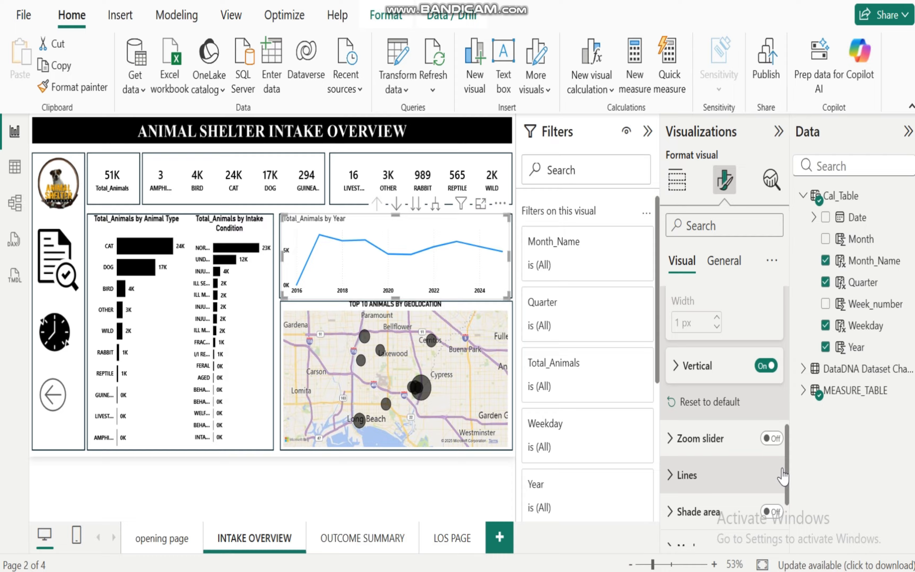
pyautogui.click(764, 366)
pyautogui.moveTo(785, 464); pyautogui.dragTo(786, 326)
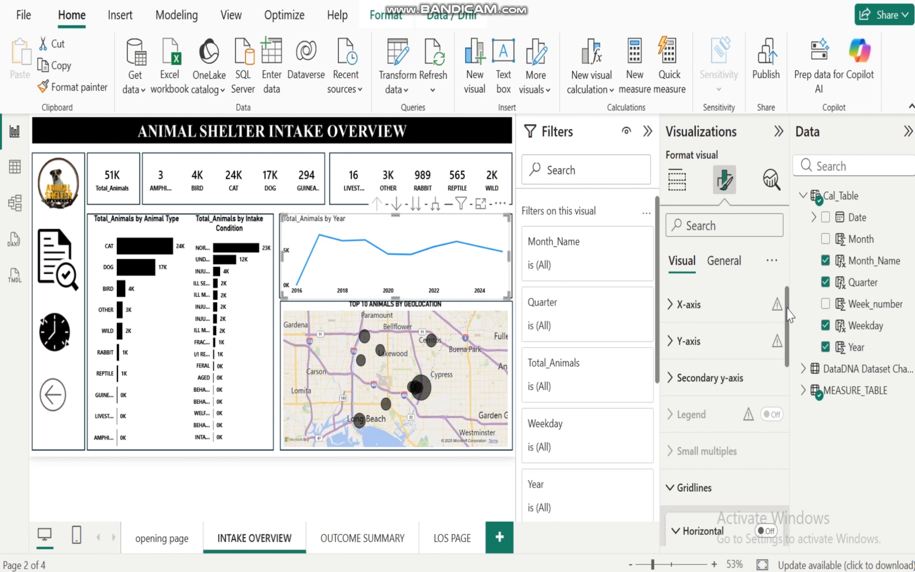
pyautogui.click(672, 488)
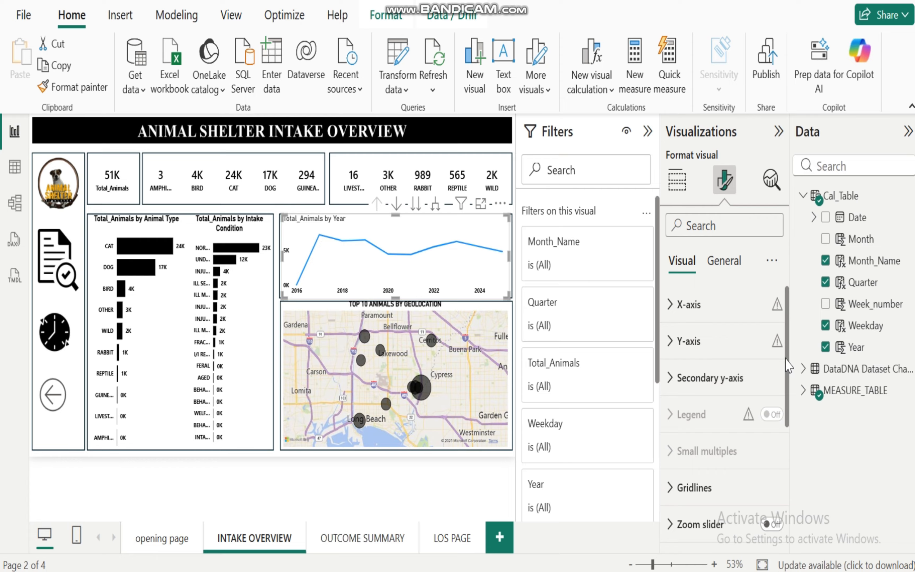
# Step: Turn on the zoom slider for the line chart
pyautogui.moveTo(786, 364); pyautogui.dragTo(787, 455)
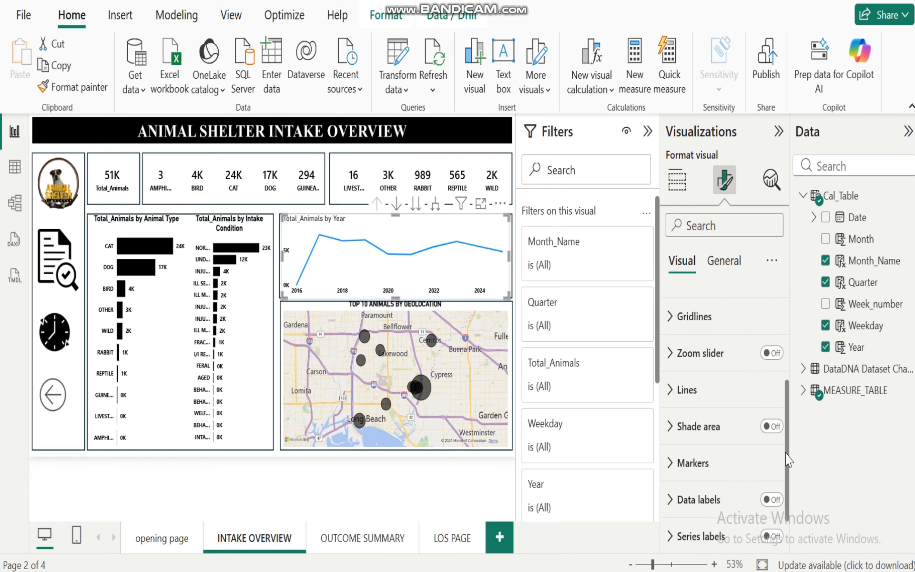
pyautogui.click(773, 354)
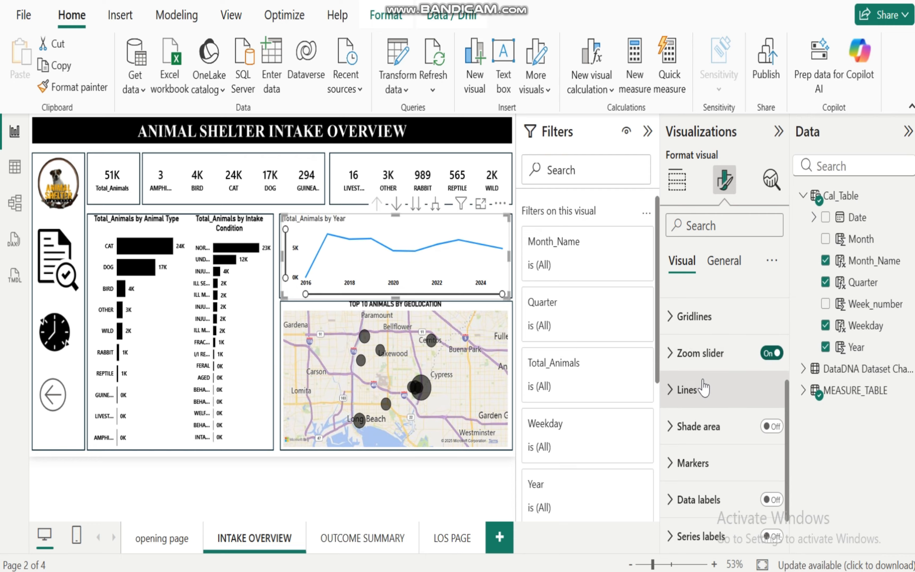
# Step: Change the line colour of the Total_Animals line chart to black
pyautogui.click(677, 390)
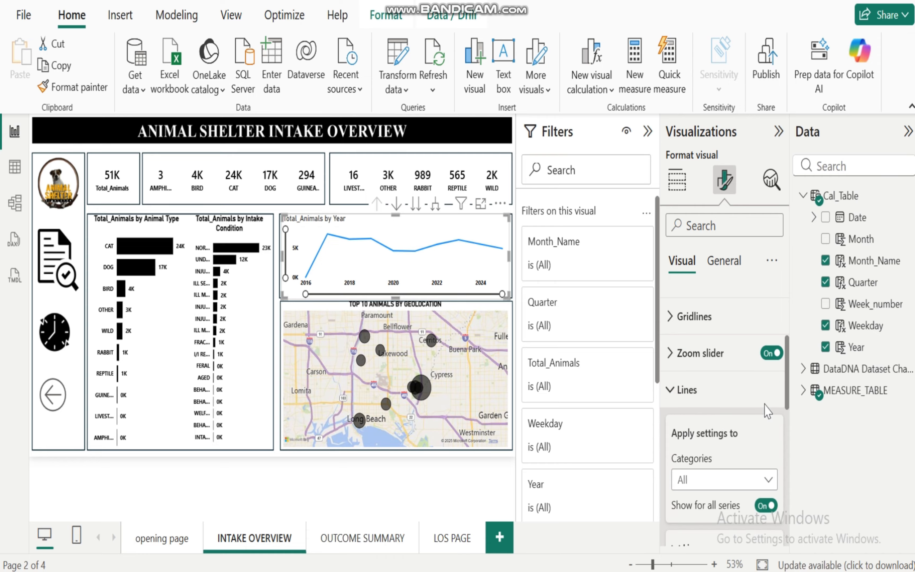
pyautogui.moveTo(787, 382); pyautogui.dragTo(787, 419)
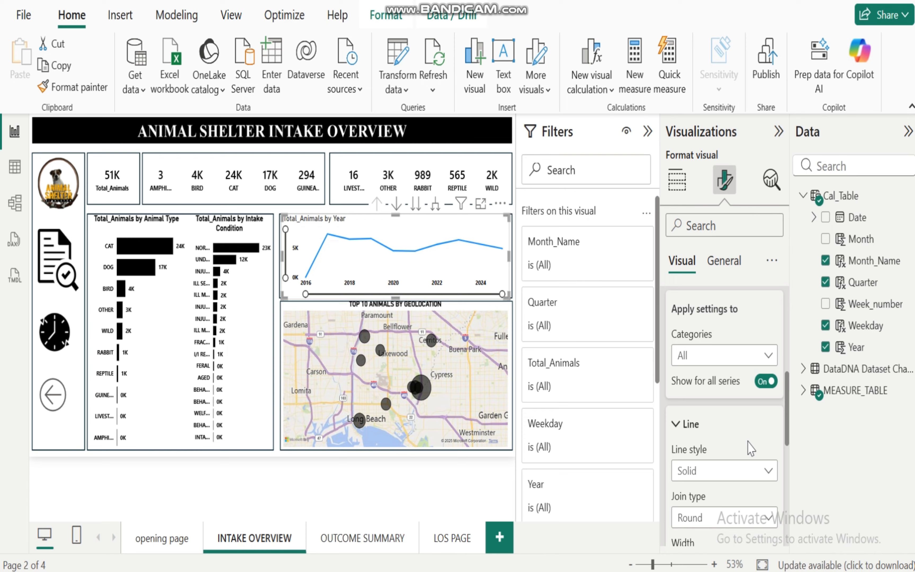
pyautogui.moveTo(787, 399); pyautogui.dragTo(786, 486)
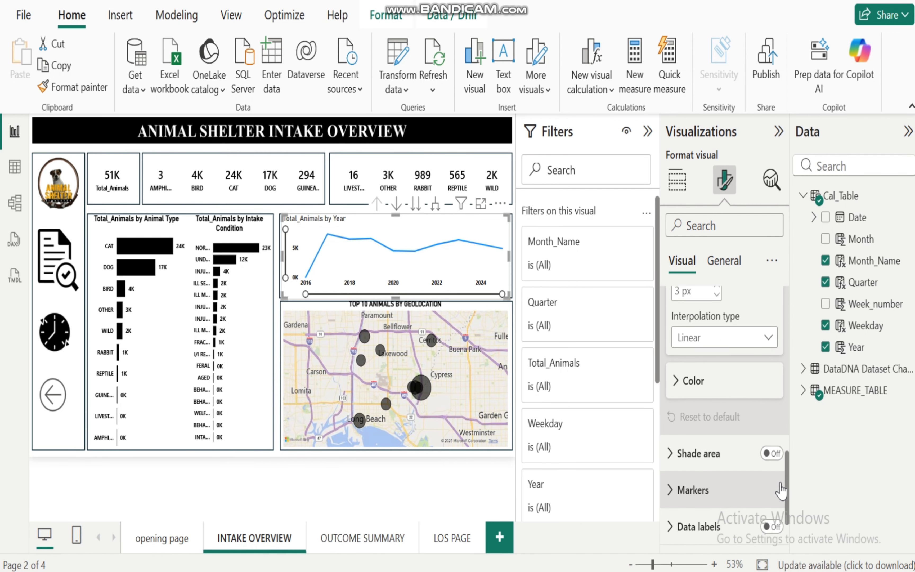
pyautogui.click(674, 361)
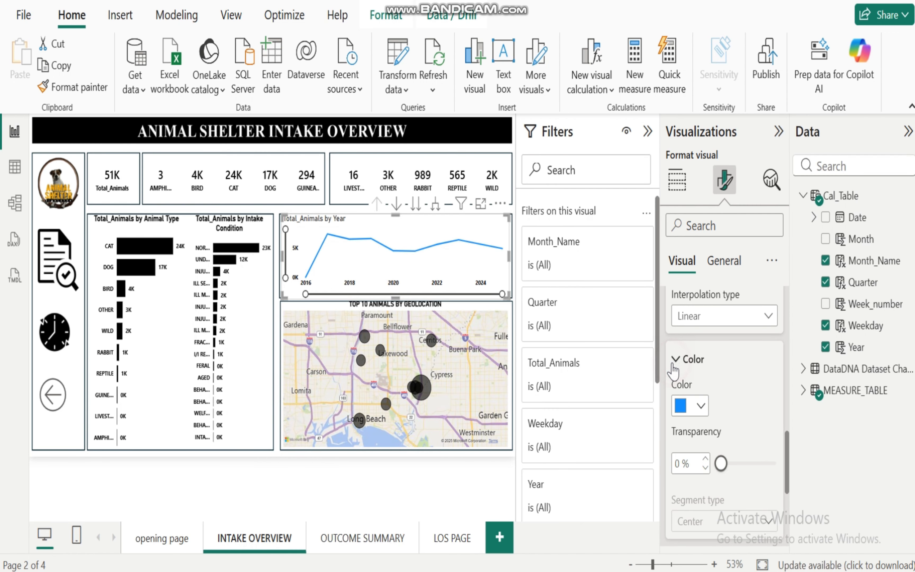
pyautogui.click(702, 405)
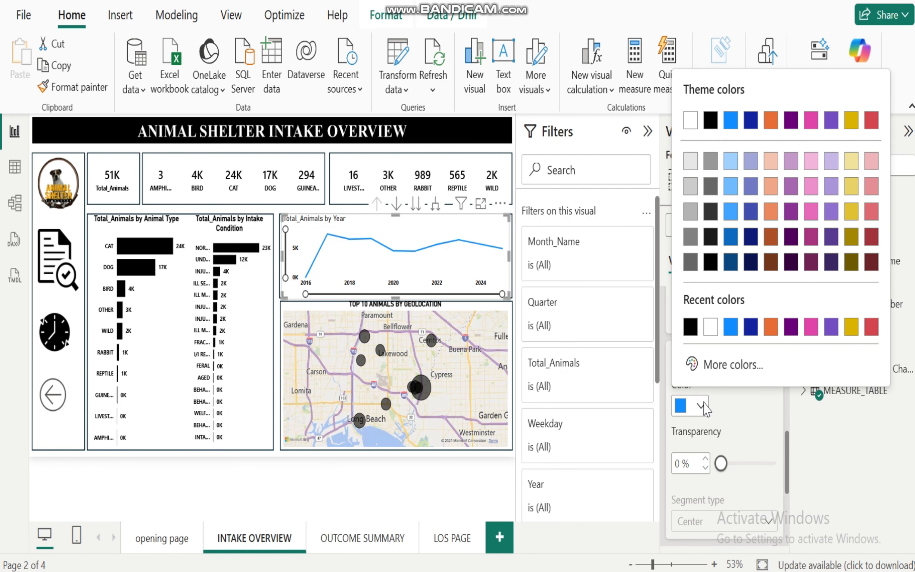
pyautogui.click(691, 326)
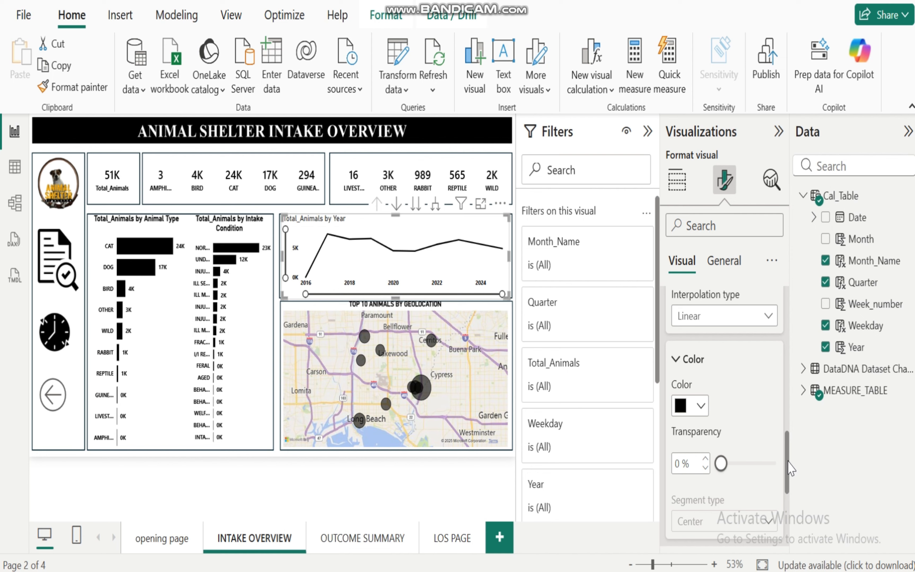
pyautogui.moveTo(789, 463); pyautogui.dragTo(784, 364)
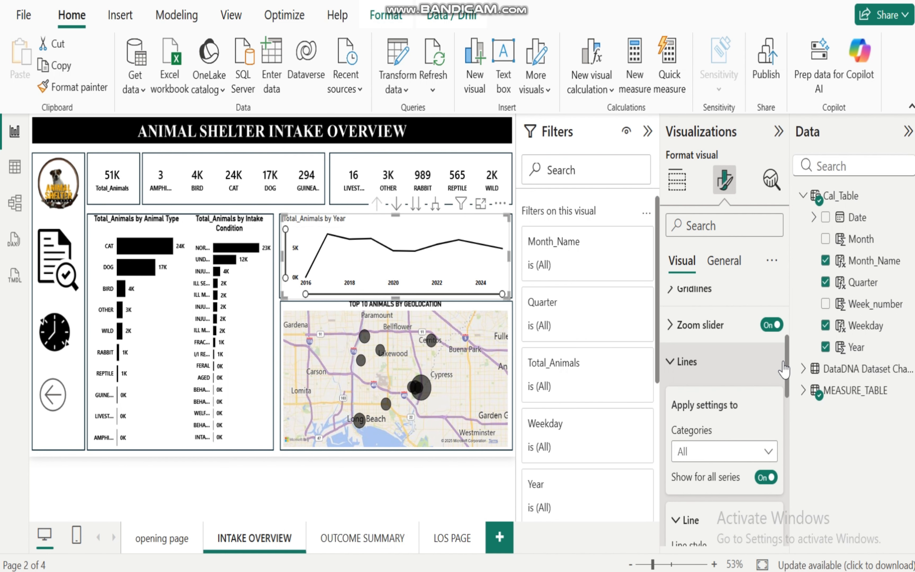
pyautogui.click(678, 363)
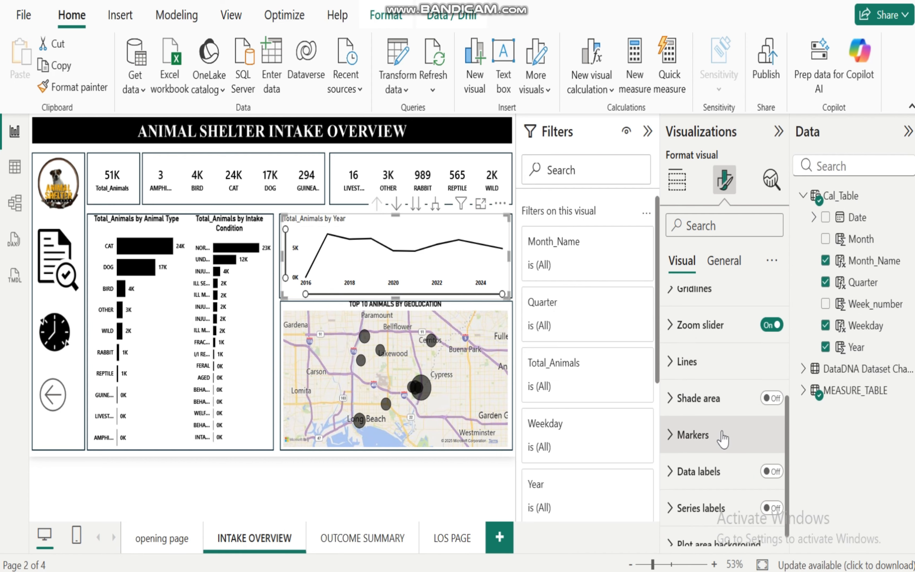
# Step: Show markers for all categories on the line chart and set their size to 6 px
pyautogui.click(675, 435)
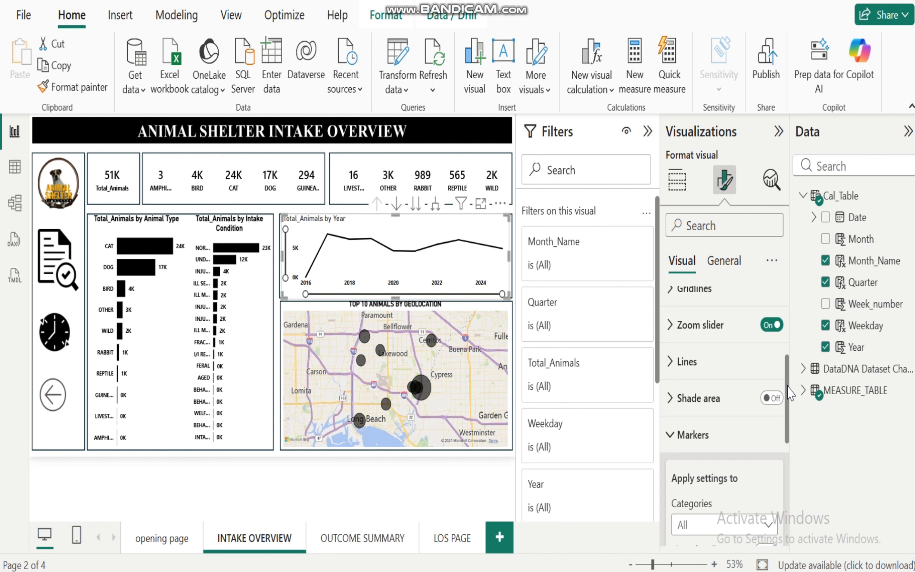
pyautogui.moveTo(790, 394); pyautogui.dragTo(793, 471)
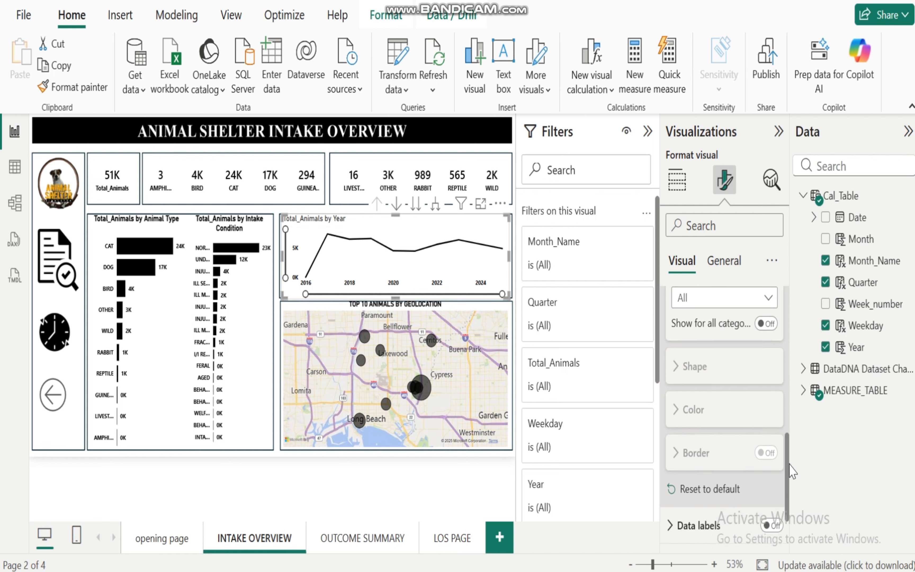
pyautogui.click(766, 323)
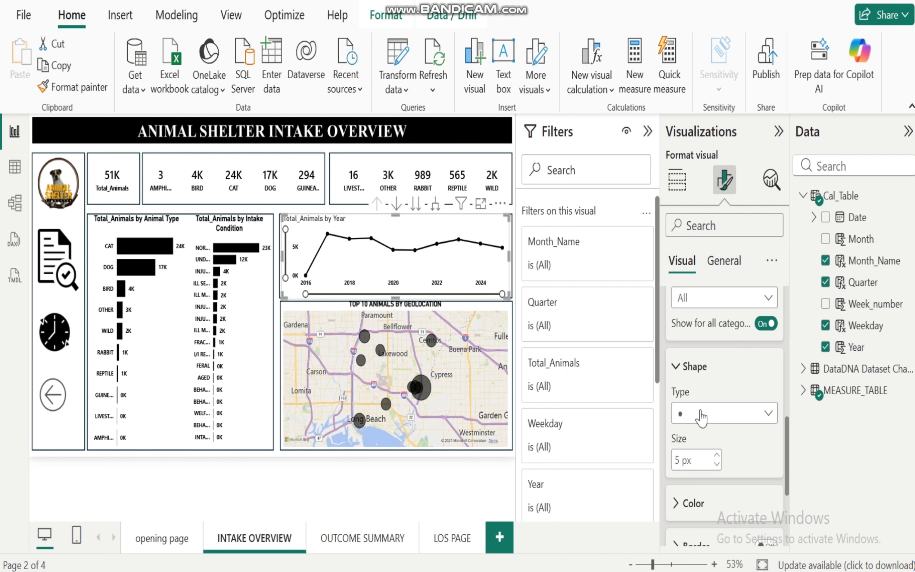
pyautogui.click(717, 454)
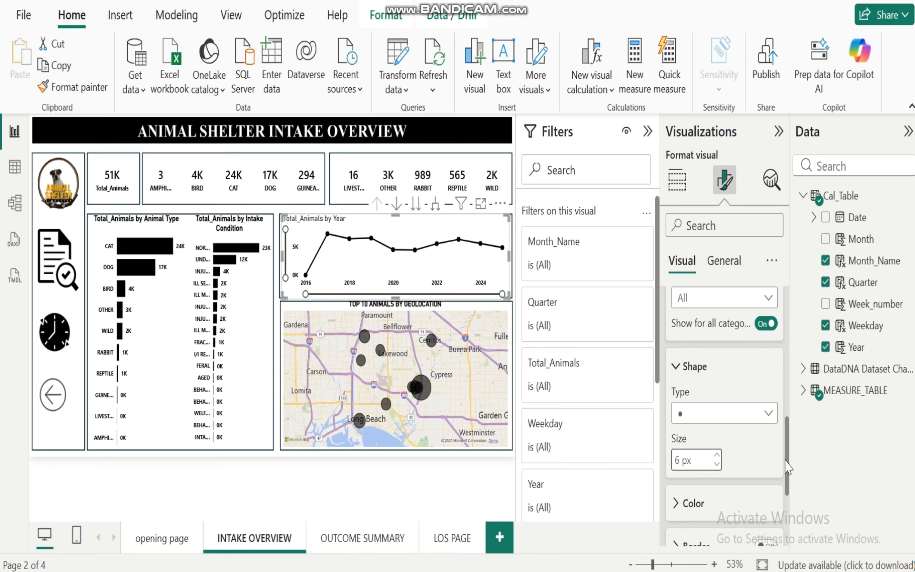
pyautogui.scroll(-5, 787, 466)
pyautogui.scroll(5, 787, 465)
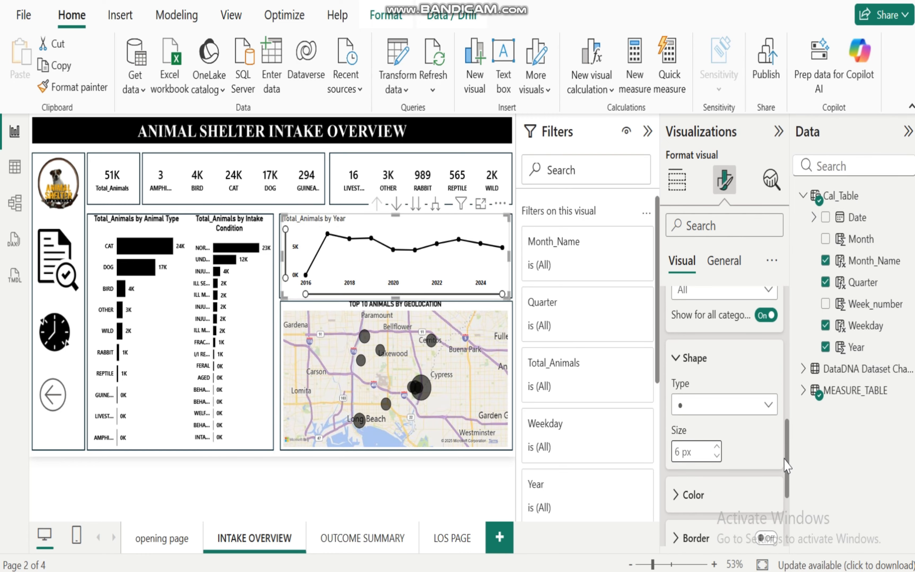
pyautogui.scroll(5, 787, 466)
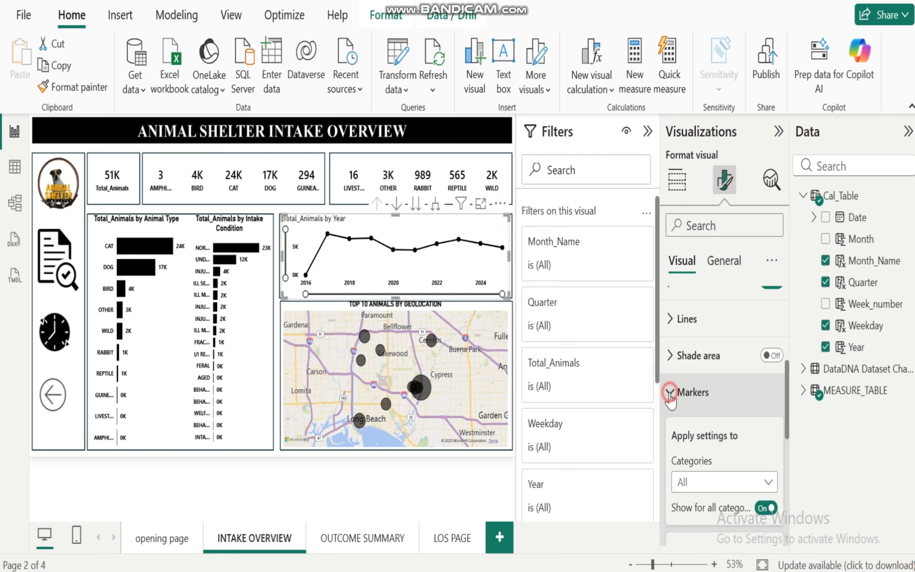
pyautogui.click(670, 396)
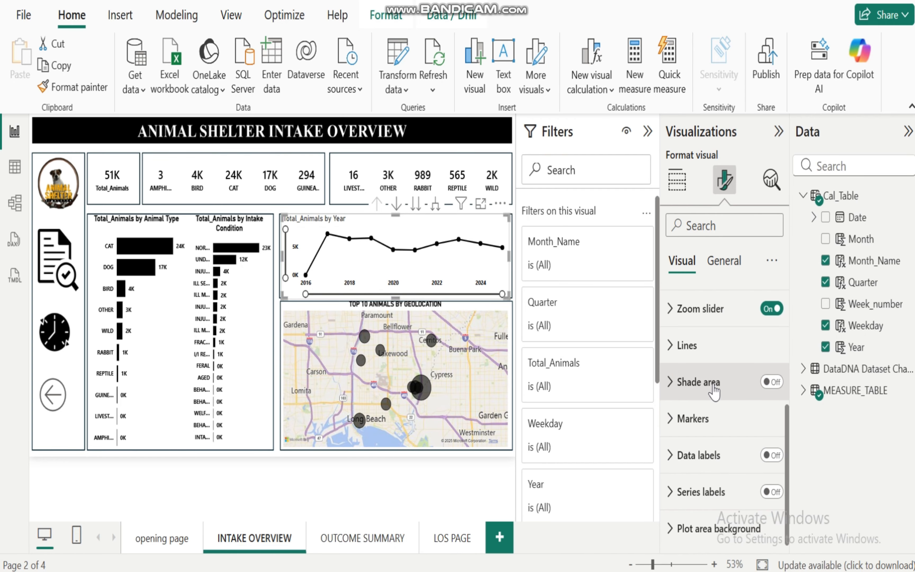
# Step: Turn on the shade area and the data labels for the line chart
pyautogui.click(773, 382)
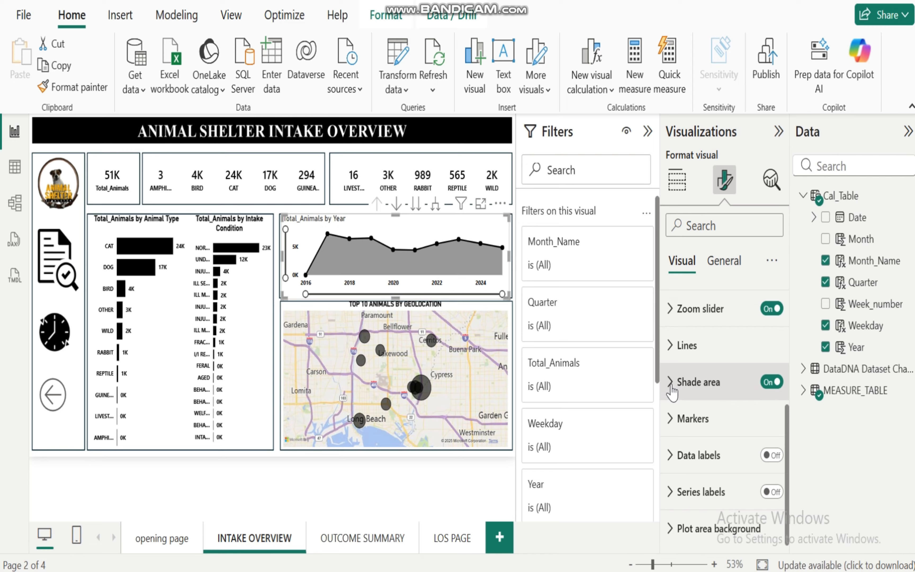
pyautogui.click(786, 428)
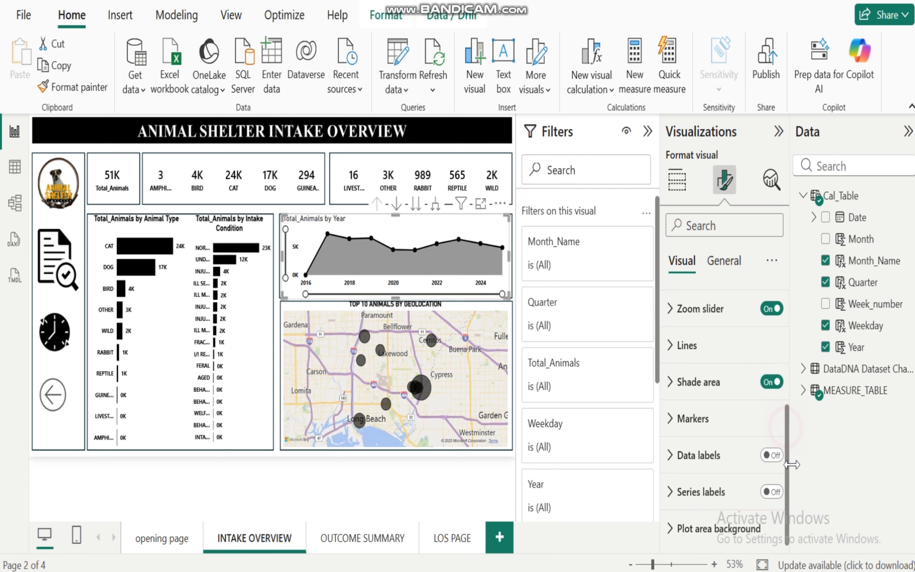
pyautogui.click(776, 456)
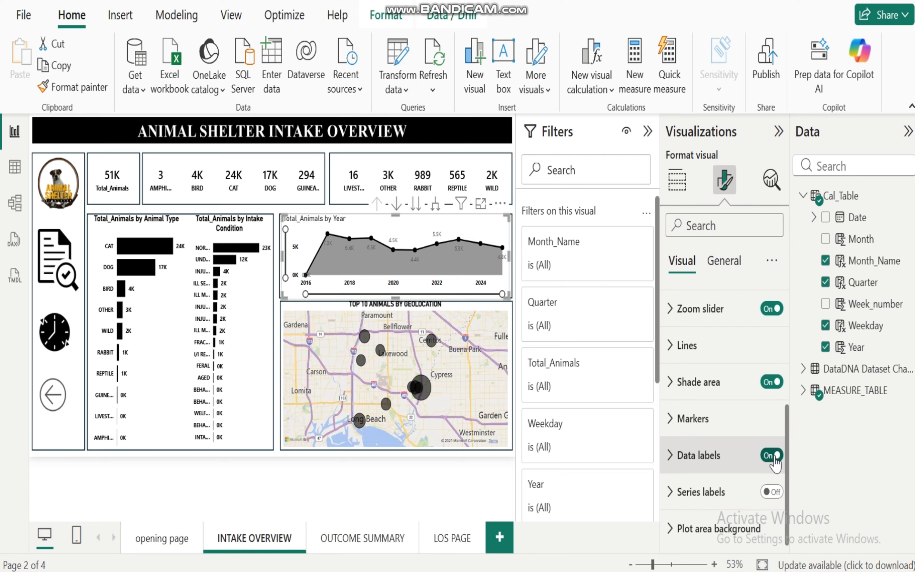
# Step: Format the line chart's data label values in bold with black text (#000000)
pyautogui.click(674, 456)
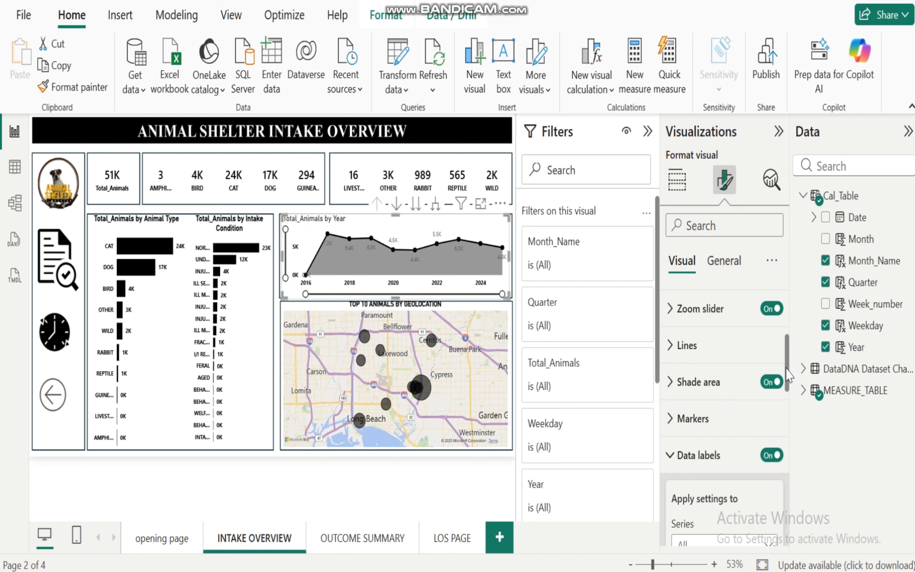
pyautogui.moveTo(785, 369); pyautogui.dragTo(785, 488)
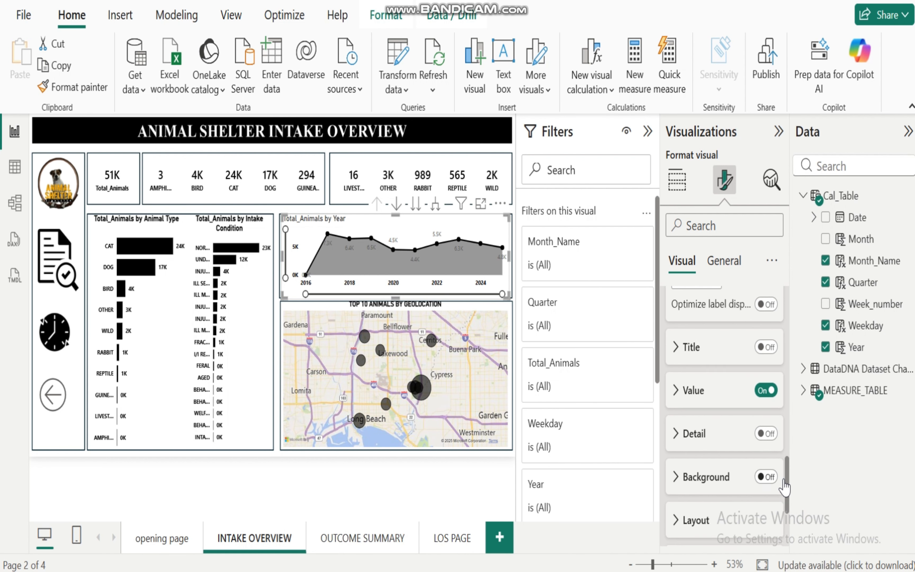
pyautogui.click(676, 395)
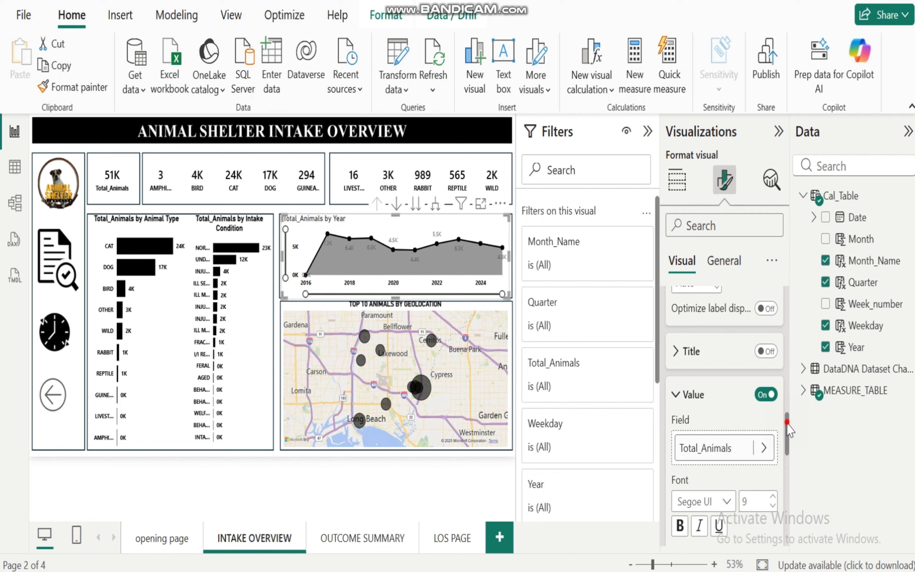
pyautogui.moveTo(787, 422); pyautogui.dragTo(787, 441)
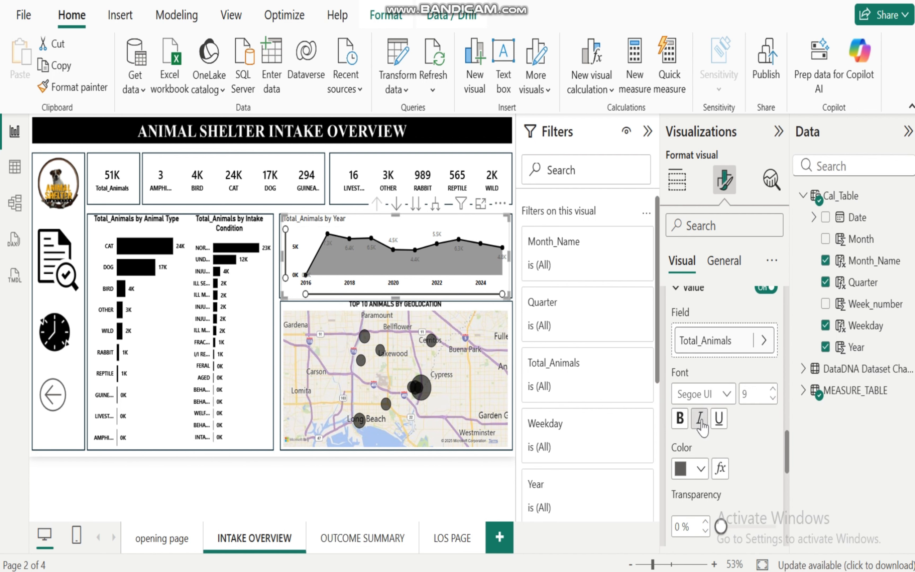
pyautogui.click(679, 418)
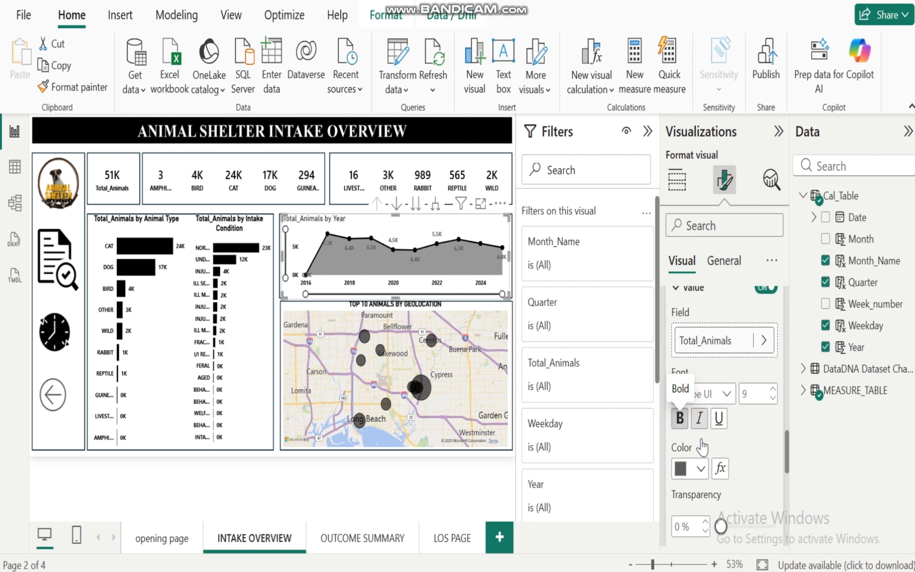
pyautogui.click(702, 469)
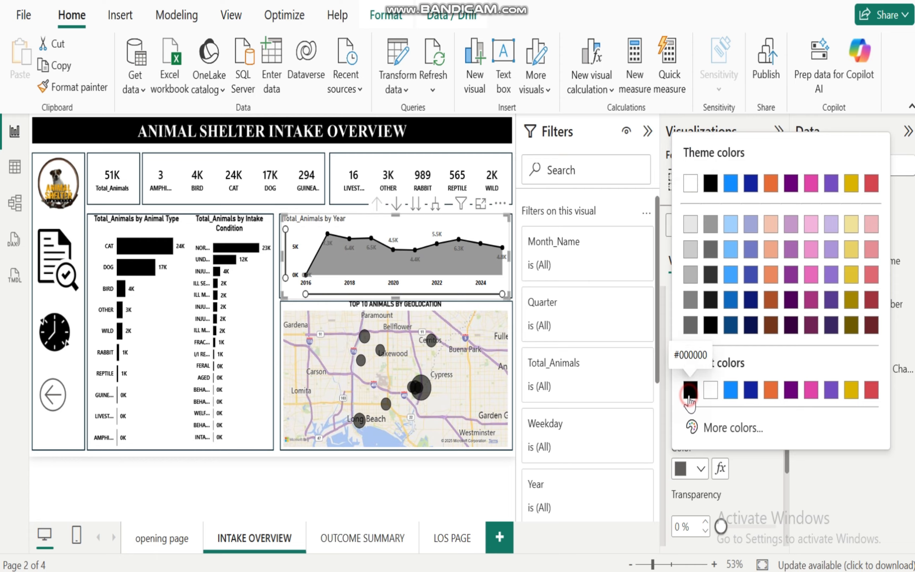
pyautogui.click(687, 393)
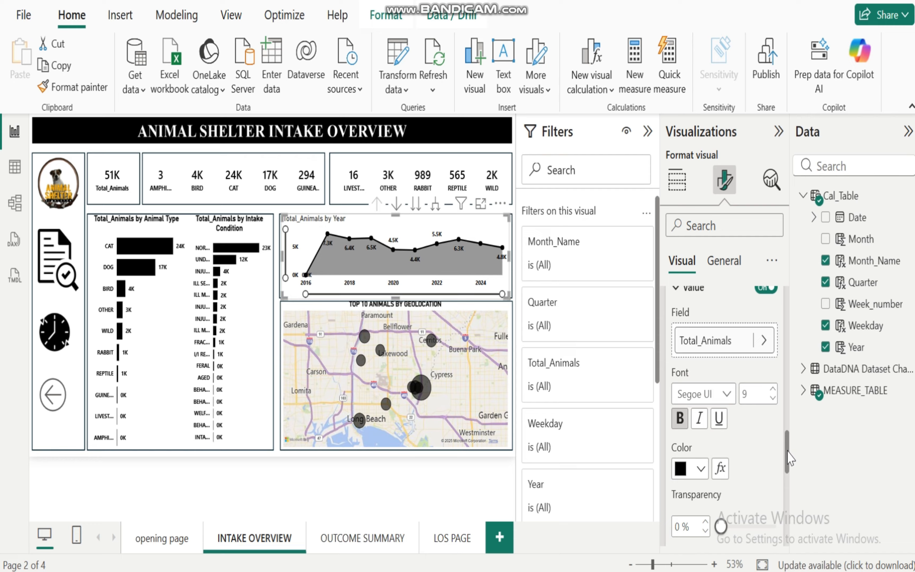
pyautogui.moveTo(789, 458); pyautogui.dragTo(779, 348)
pyautogui.click(677, 416)
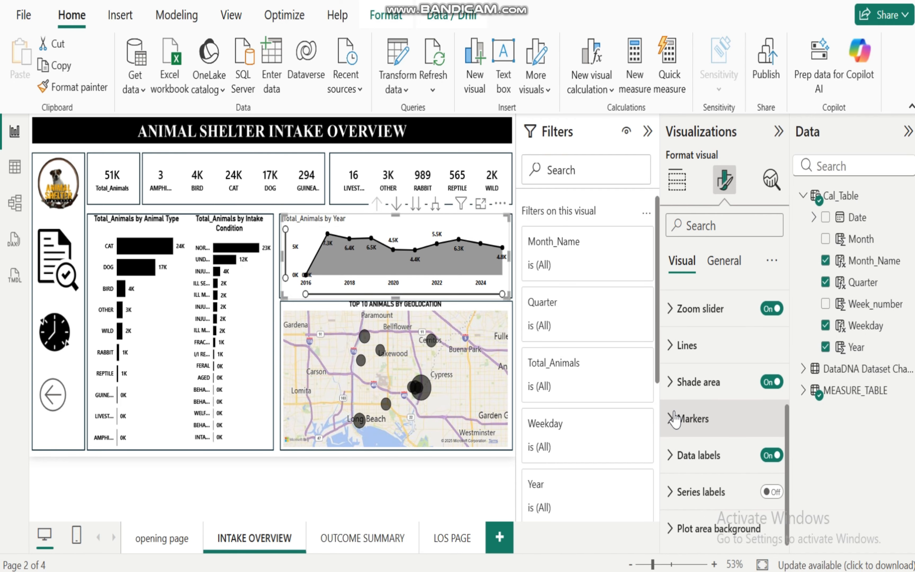
# Step: Change the line chart's title text to "TOTAL ANIMALS INTAKE BY TREND"
pyautogui.click(725, 261)
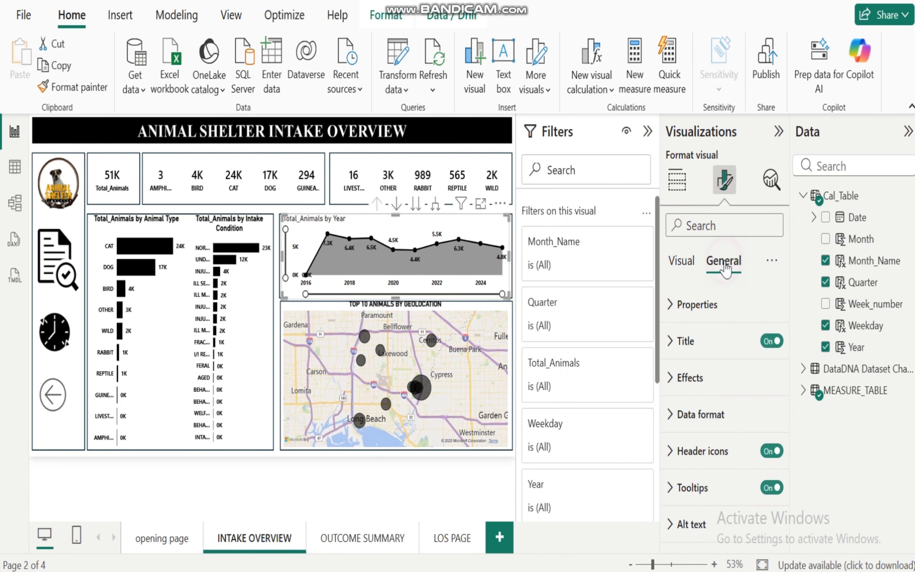
pyautogui.click(669, 342)
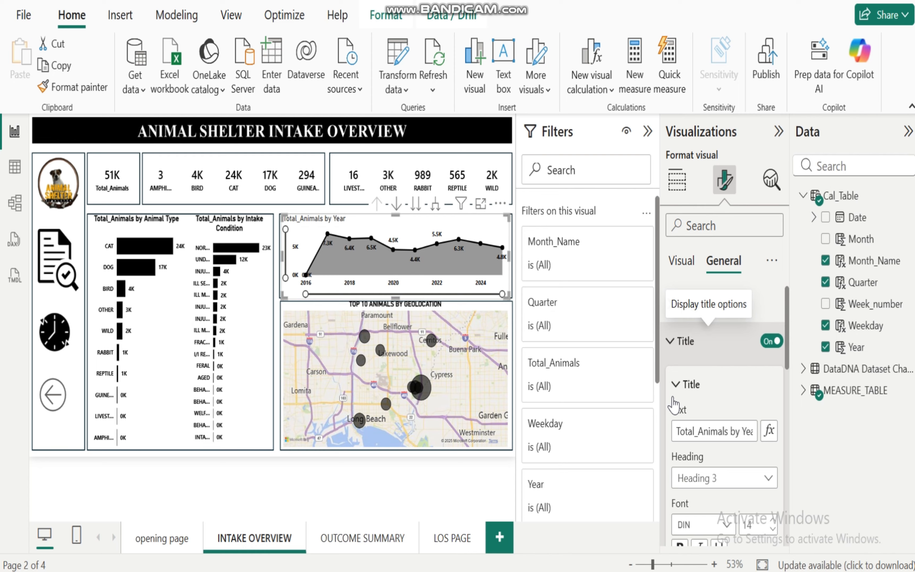
pyautogui.moveTo(677, 432); pyautogui.dragTo(793, 437)
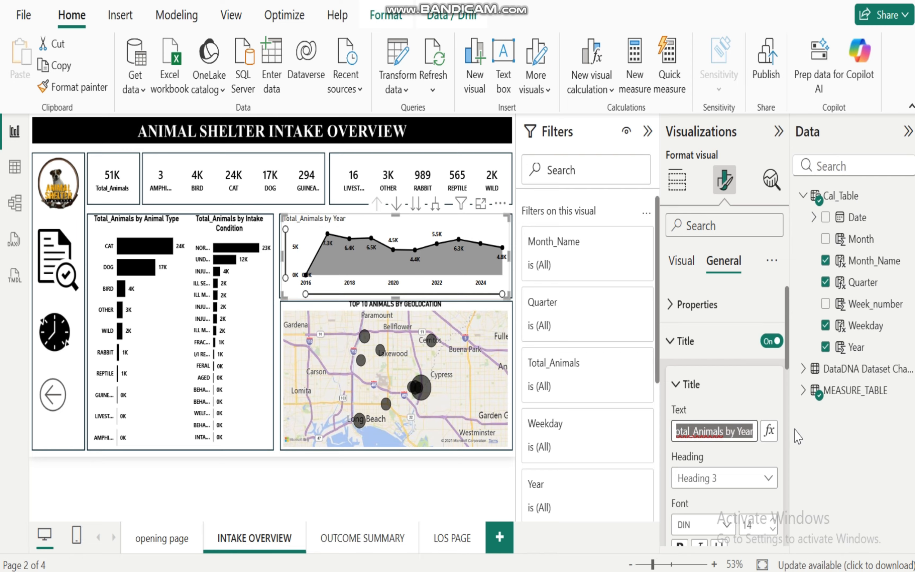
pyautogui.write('TOTAL ANIMAL')
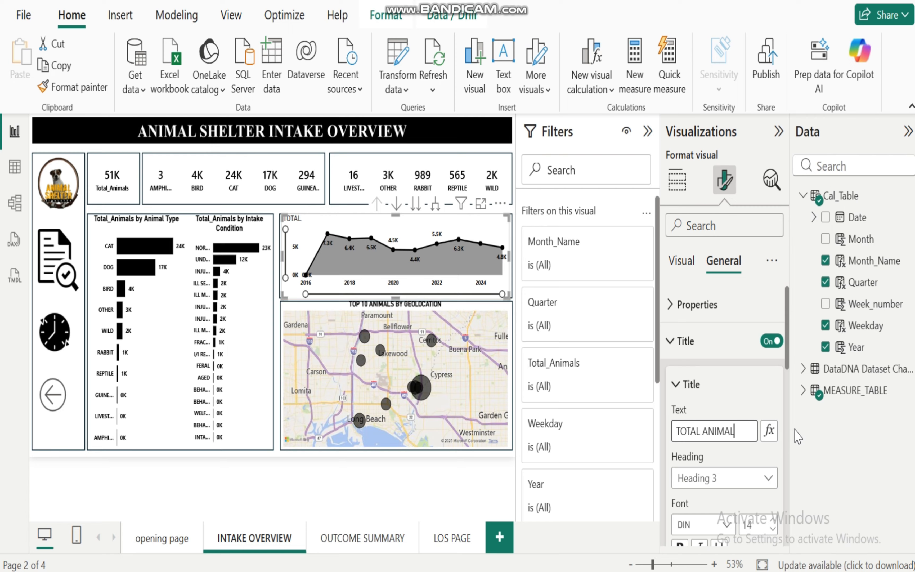
pyautogui.write('S INTK')
pyautogui.press('BackSpace')
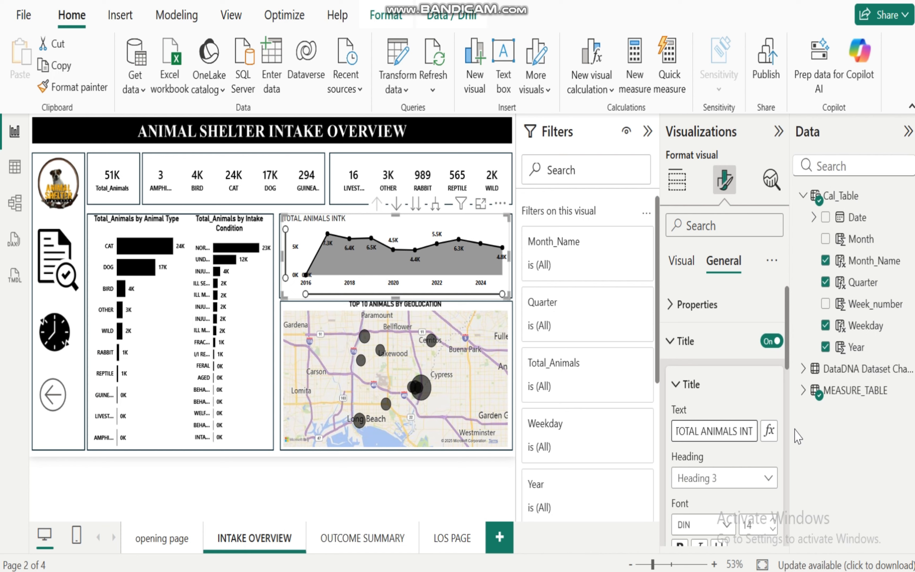
pyautogui.write('AKE BY T')
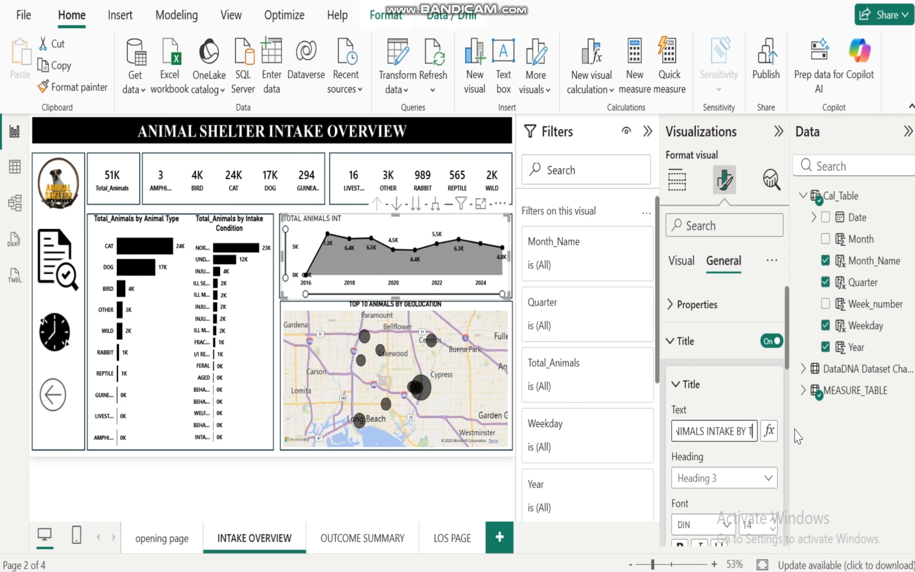
pyautogui.write('REND')
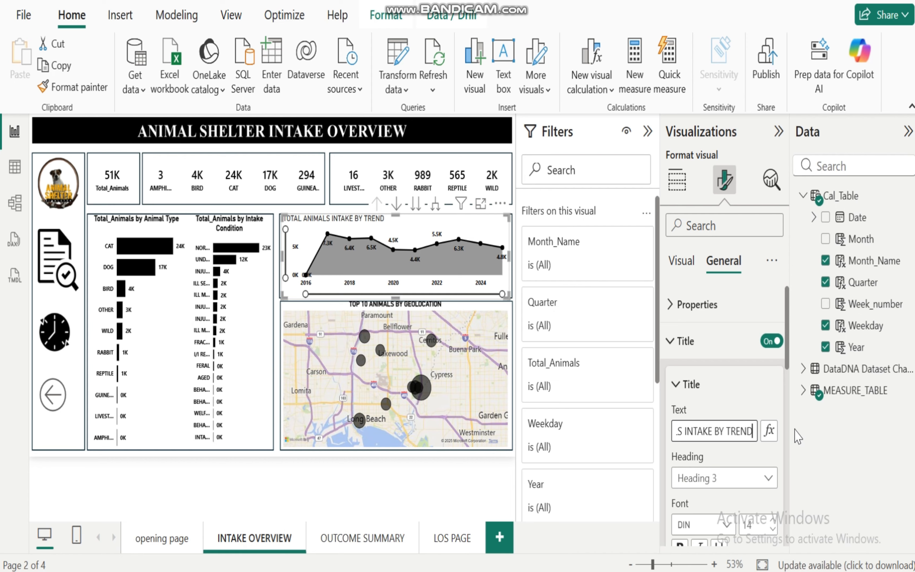
# Step: Format the line chart's title in bold black text with centered horizontal alignment
pyautogui.moveTo(787, 330); pyautogui.dragTo(789, 366)
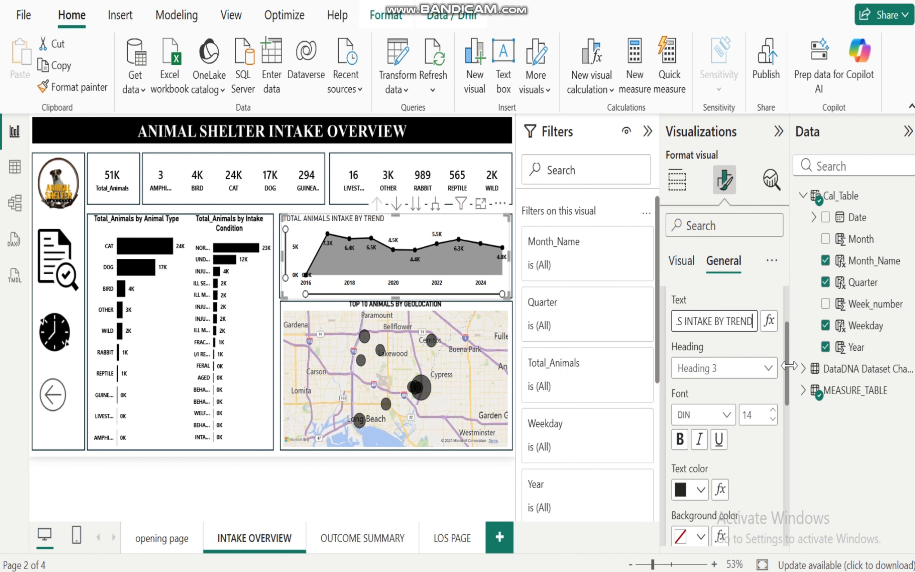
pyautogui.click(679, 439)
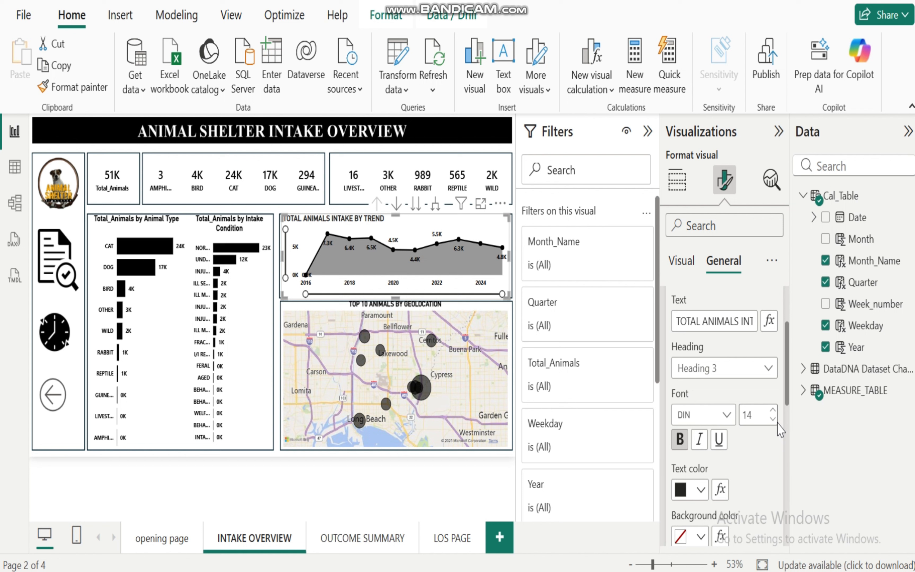
pyautogui.click(701, 490)
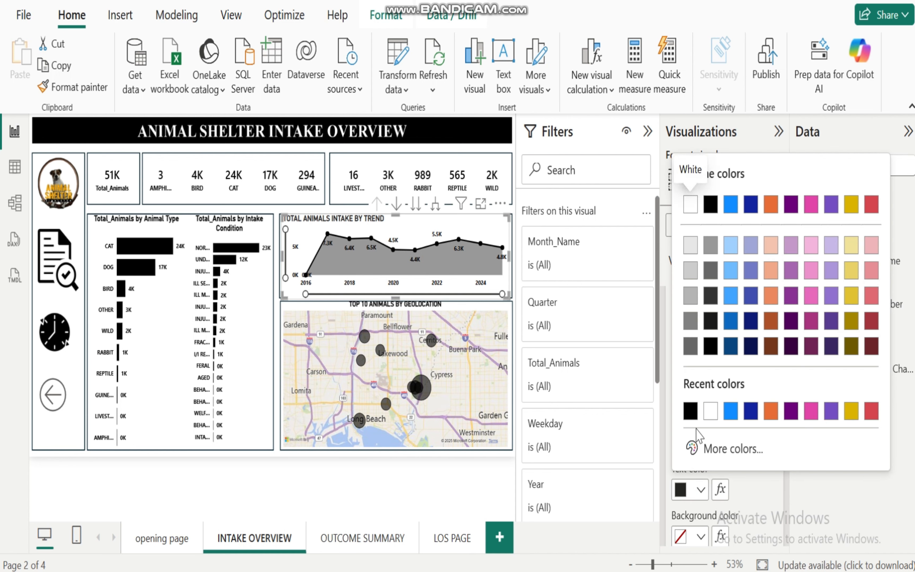
pyautogui.click(691, 411)
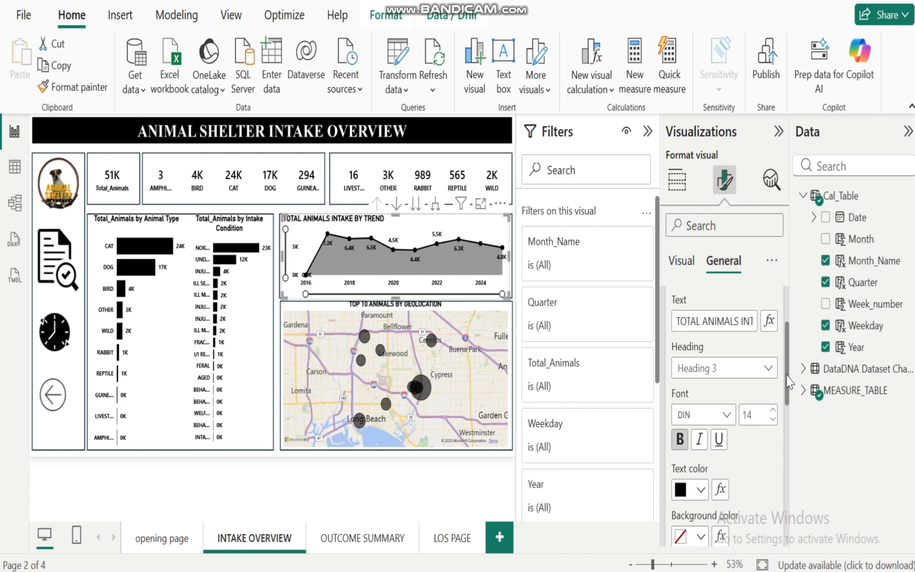
pyautogui.moveTo(788, 382); pyautogui.dragTo(792, 435)
pyautogui.click(700, 416)
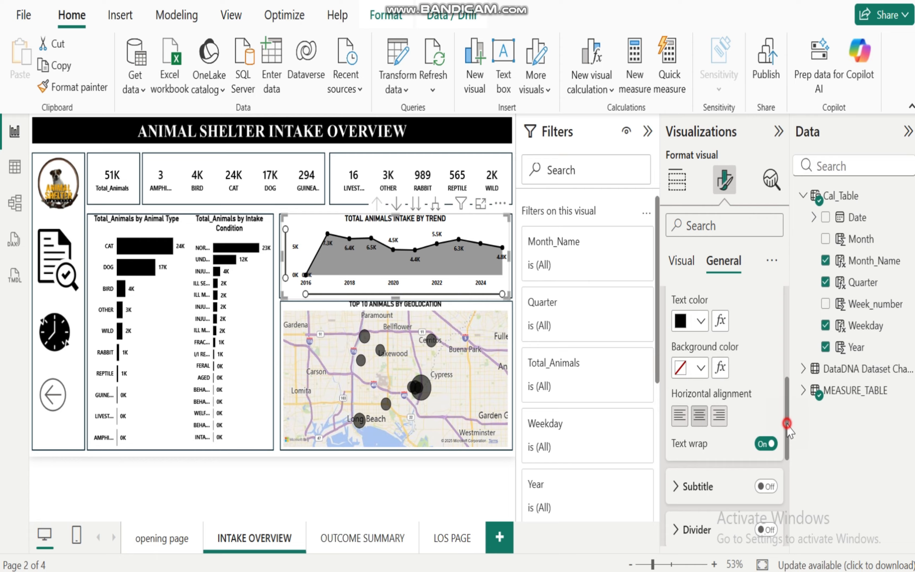
# Step: Turn off the line chart's background and collapse the Filters area to enlarge the report canvas
pyautogui.moveTo(788, 423); pyautogui.dragTo(787, 324)
pyautogui.click(670, 342)
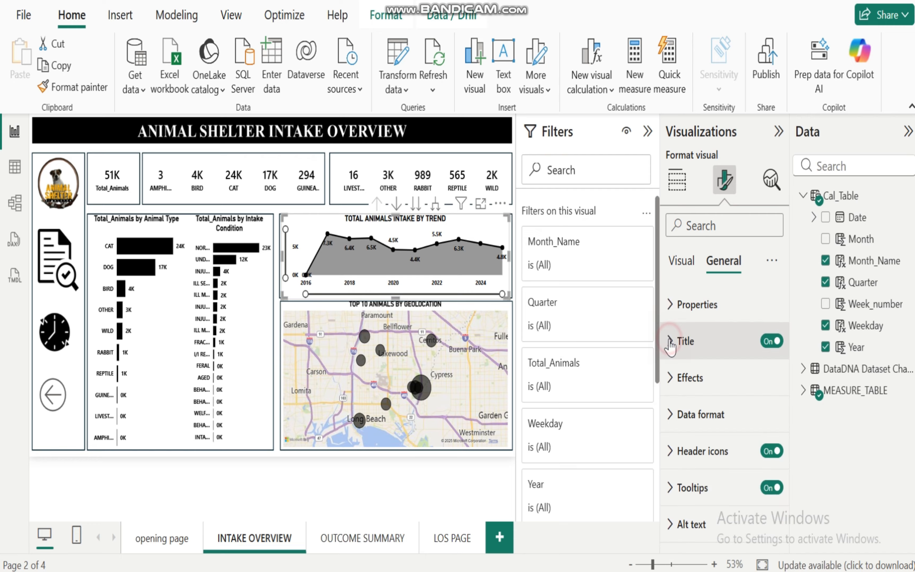
pyautogui.click(674, 378)
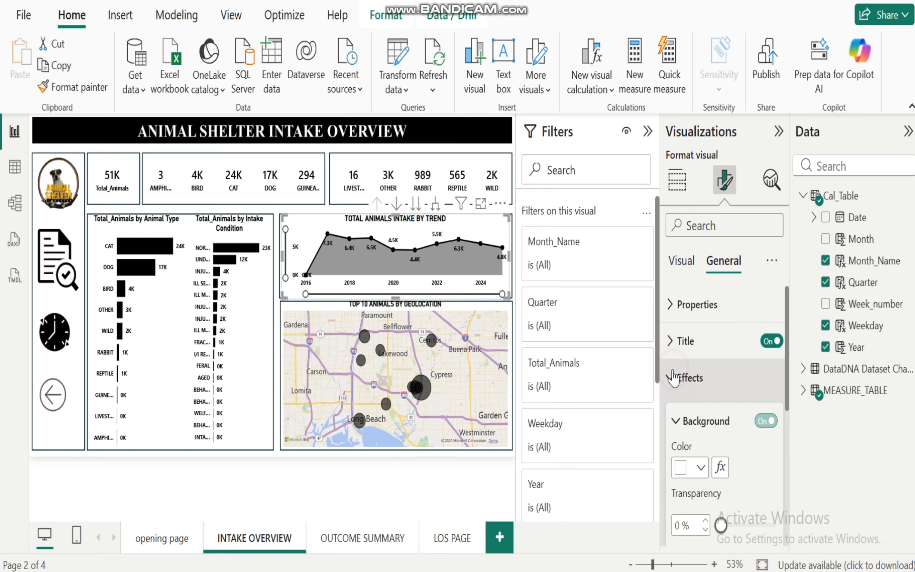
pyautogui.click(766, 421)
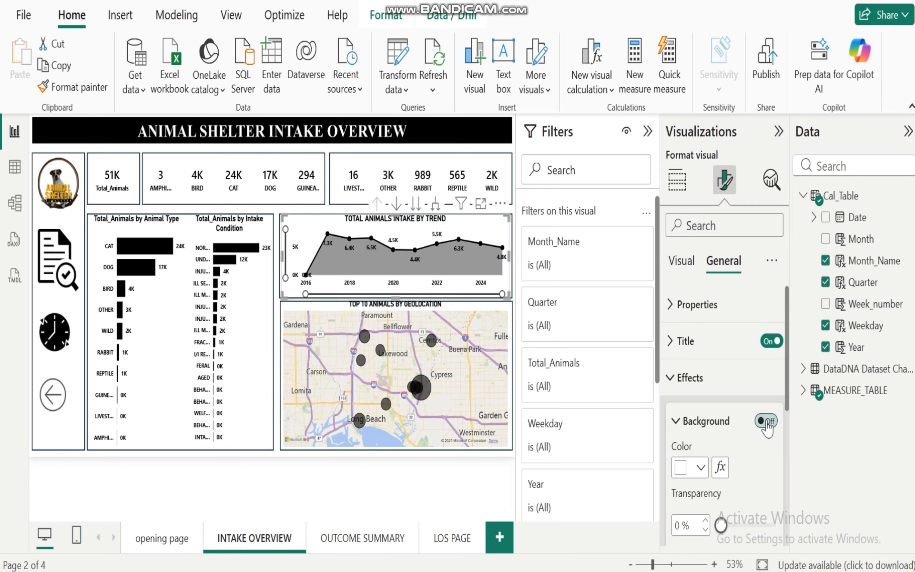
pyautogui.click(377, 503)
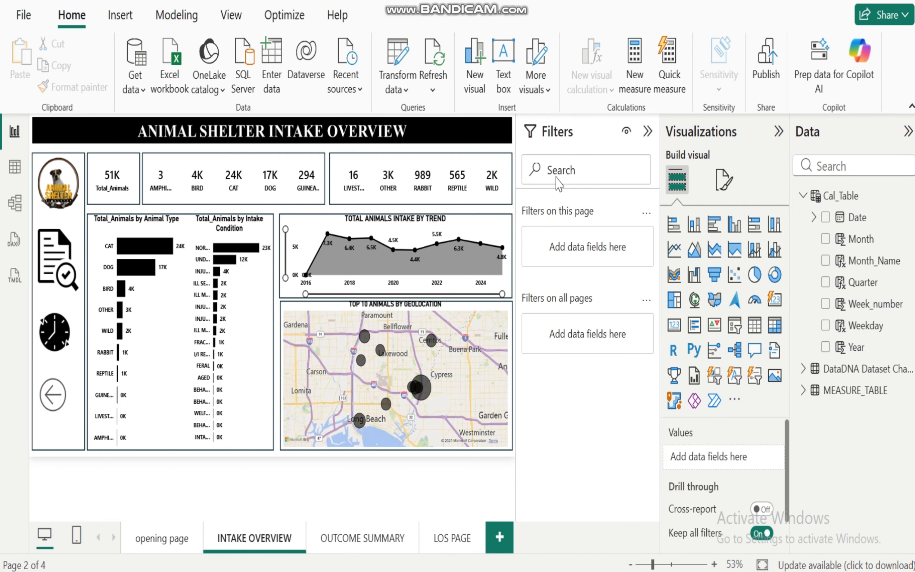
pyautogui.click(647, 132)
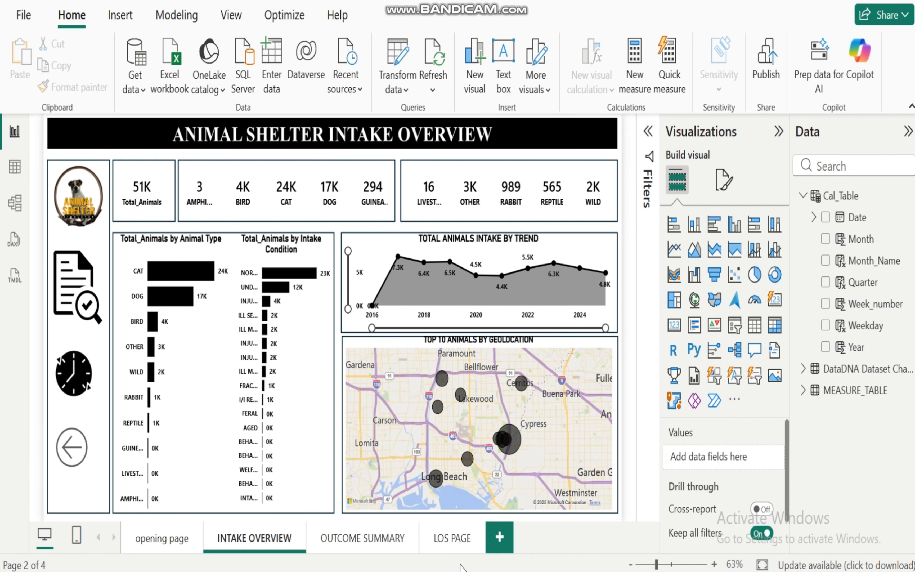
# Step: Switch to the business case presentation in PowerPoint, review the outcome dashboard questions on slide 3, and return to Power BI
pyautogui.click(549, 537)
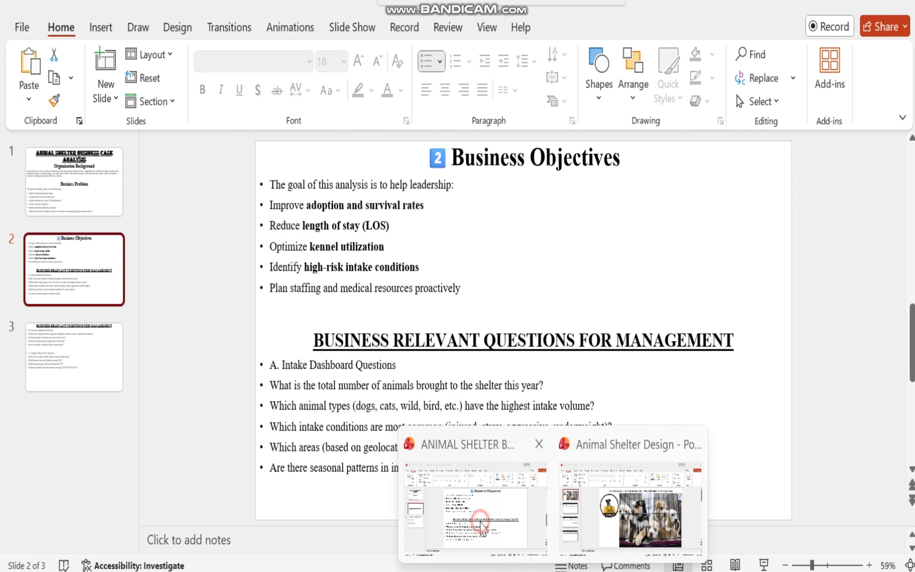
pyautogui.click(418, 504)
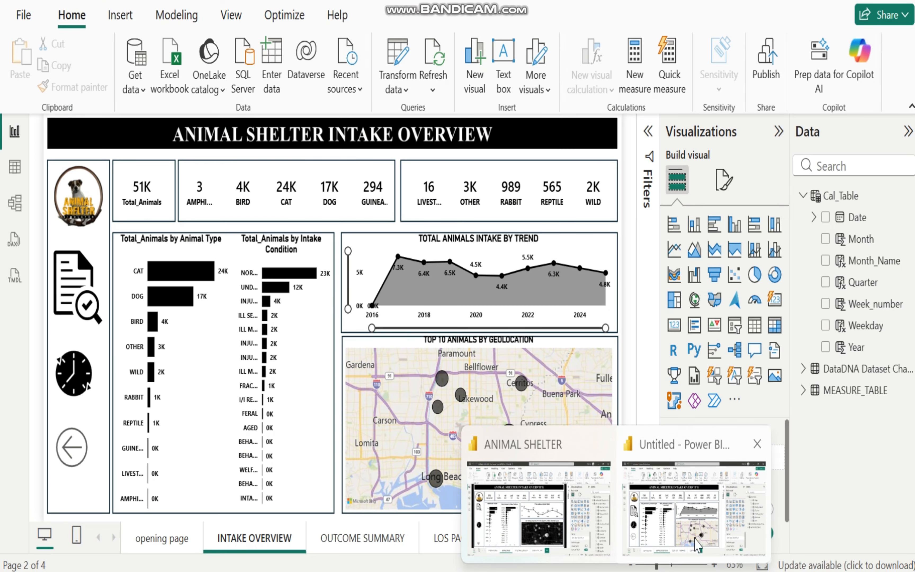
pyautogui.click(695, 538)
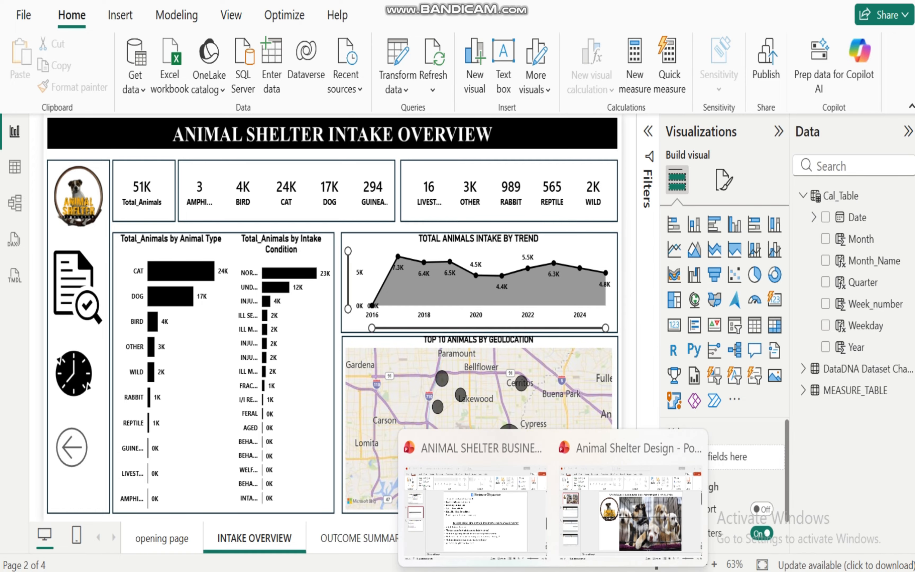
pyautogui.click(634, 506)
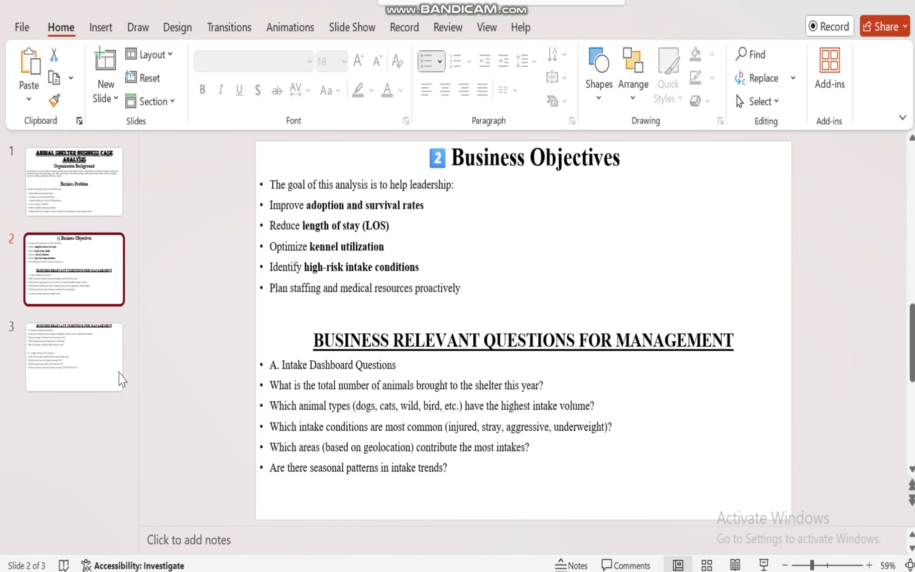
pyautogui.click(57, 354)
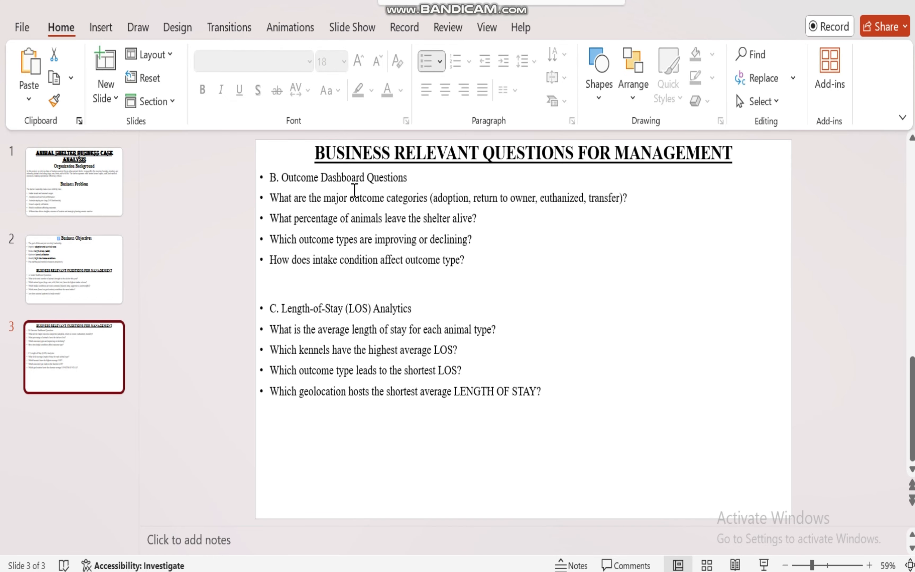
pyautogui.hotkey('alt', 'Tab')
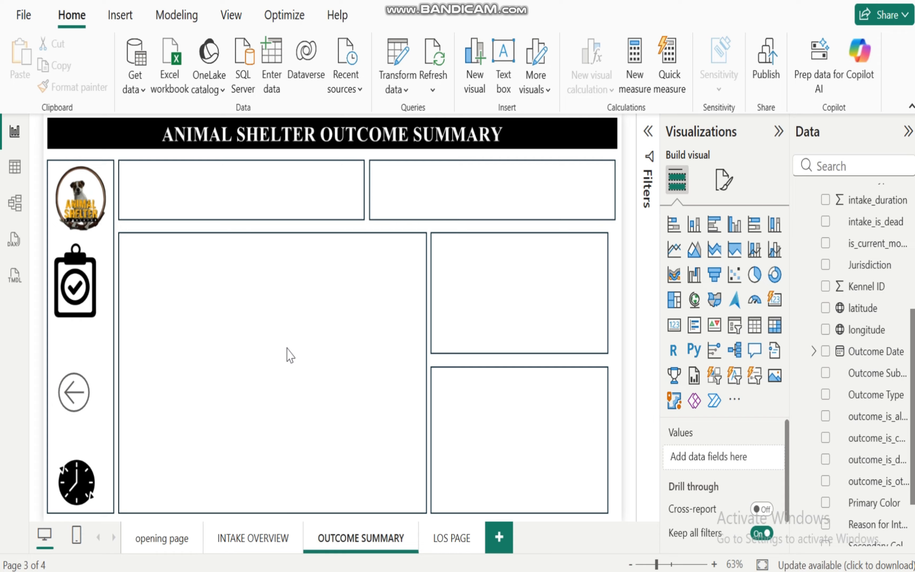
# Step: Copy the AMPHIBIAN to GUINEA PIG card from INTAKE OVERVIEW to OUTCOME SUMMARY and fit it into the first box below the heading
pyautogui.click(259, 540)
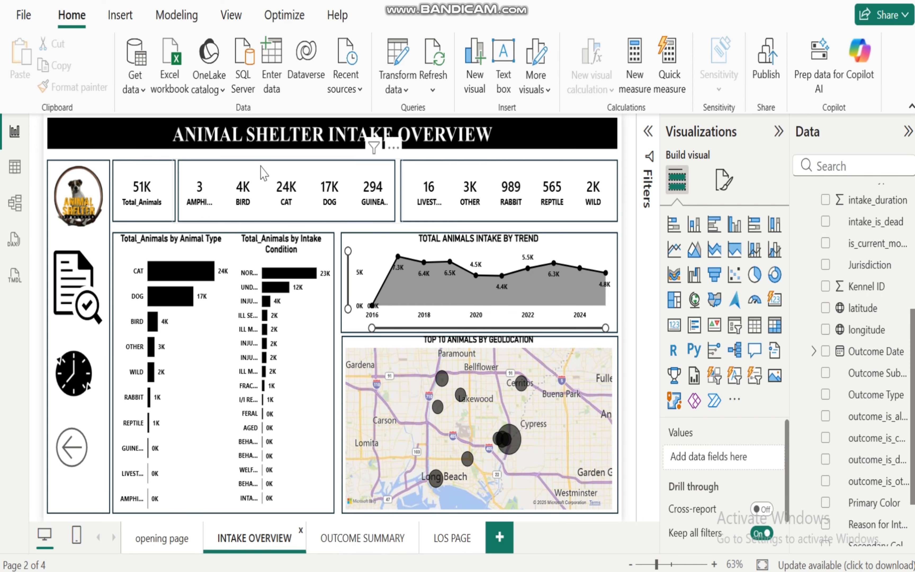
pyautogui.click(265, 167)
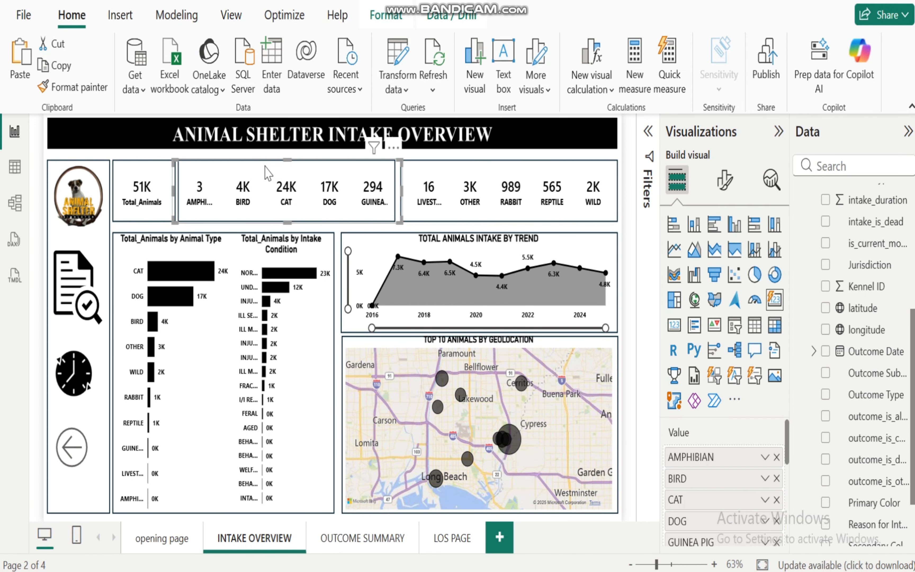
pyautogui.click(356, 548)
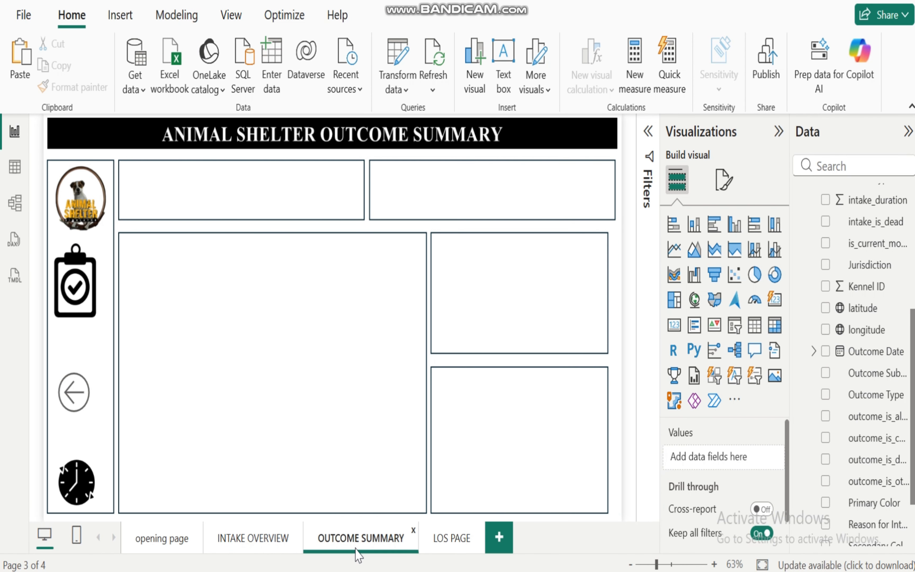
pyautogui.hotkey('ctrl', 'v')
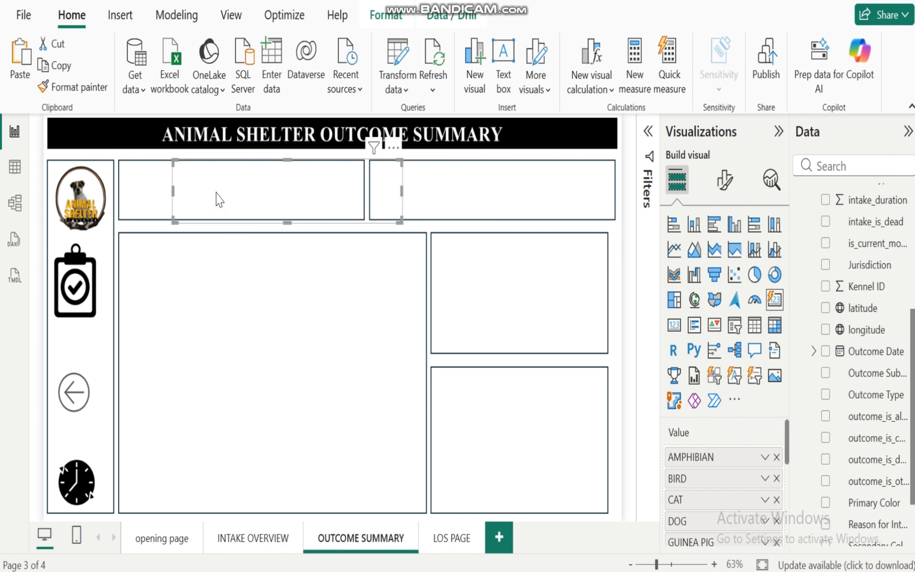
pyautogui.moveTo(216, 192); pyautogui.dragTo(165, 191)
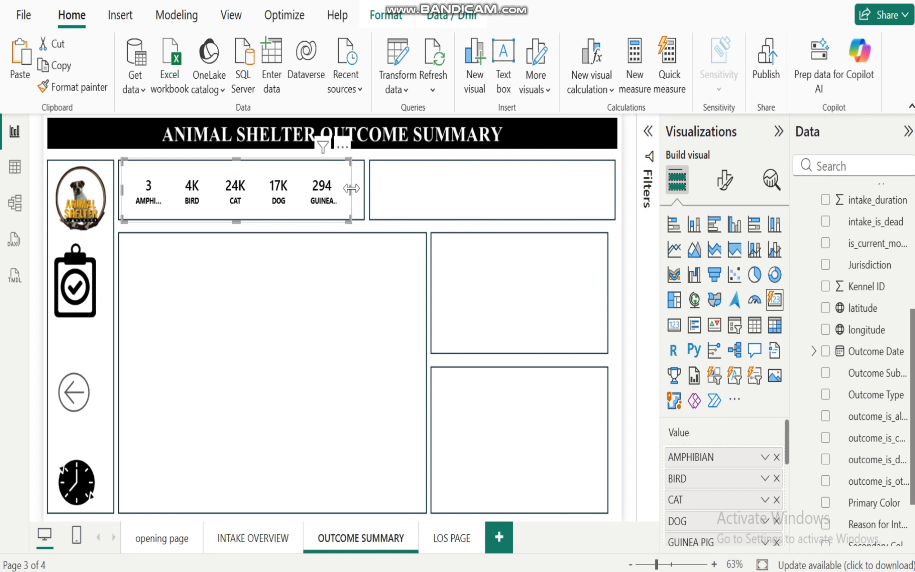
pyautogui.moveTo(352, 188); pyautogui.dragTo(365, 188)
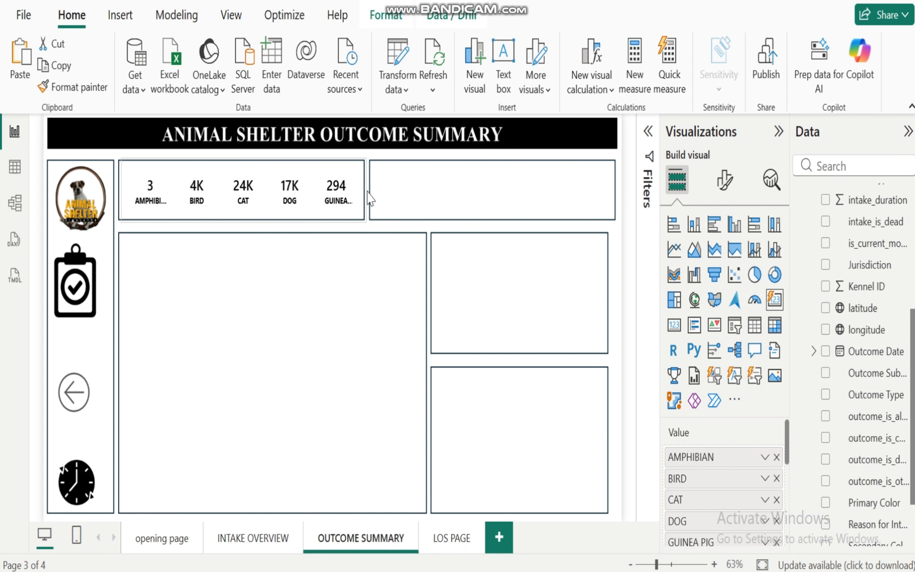
pyautogui.click(424, 216)
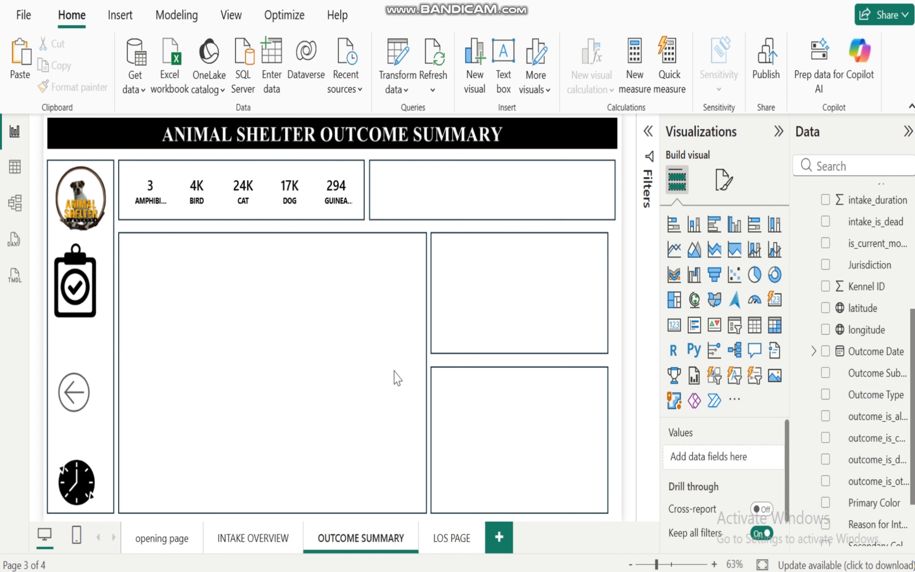
# Step: Copy the LIVESTOCK to WILD card from INTAKE OVERVIEW to OUTCOME SUMMARY and fit it into the second box below the heading
pyautogui.click(252, 545)
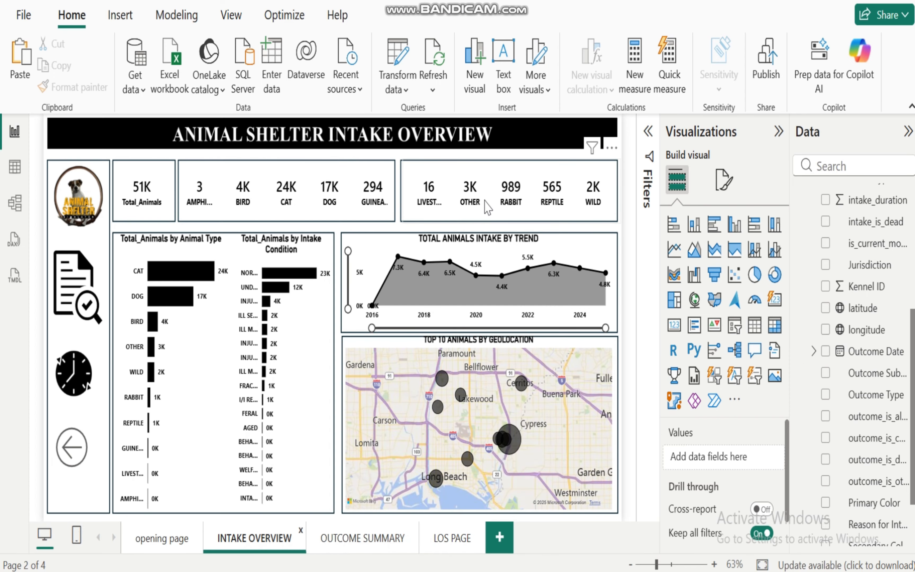
pyautogui.click(516, 174)
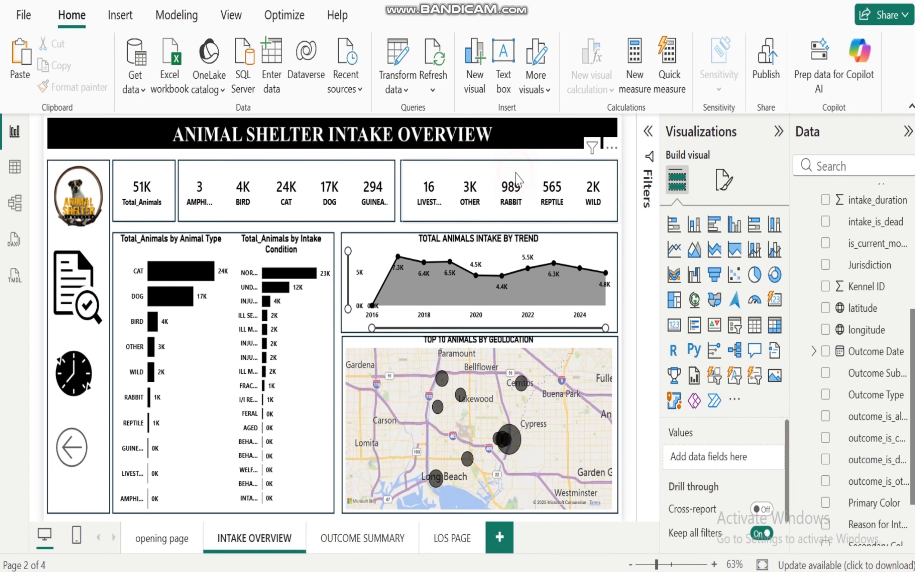
pyautogui.click(351, 542)
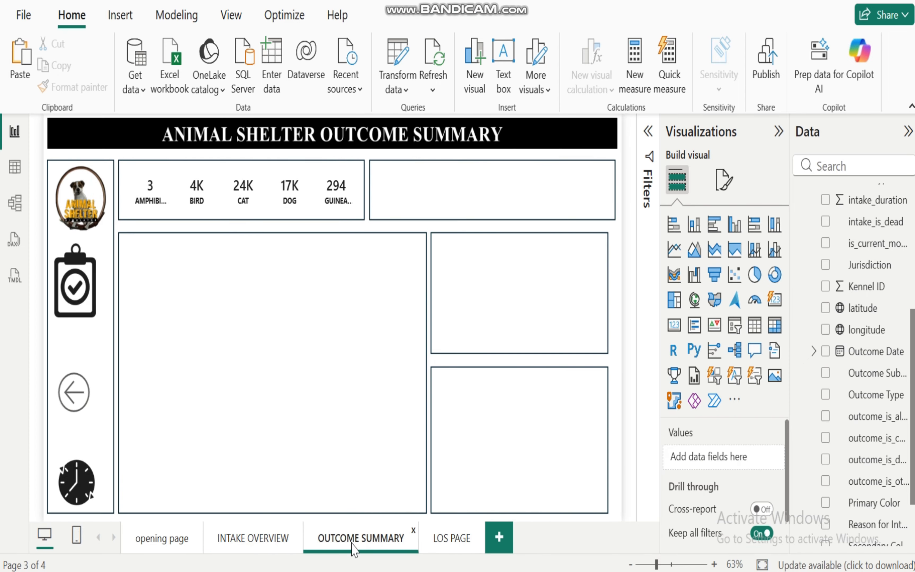
pyautogui.click(474, 185)
pyautogui.hotkey('ctrl', 'v')
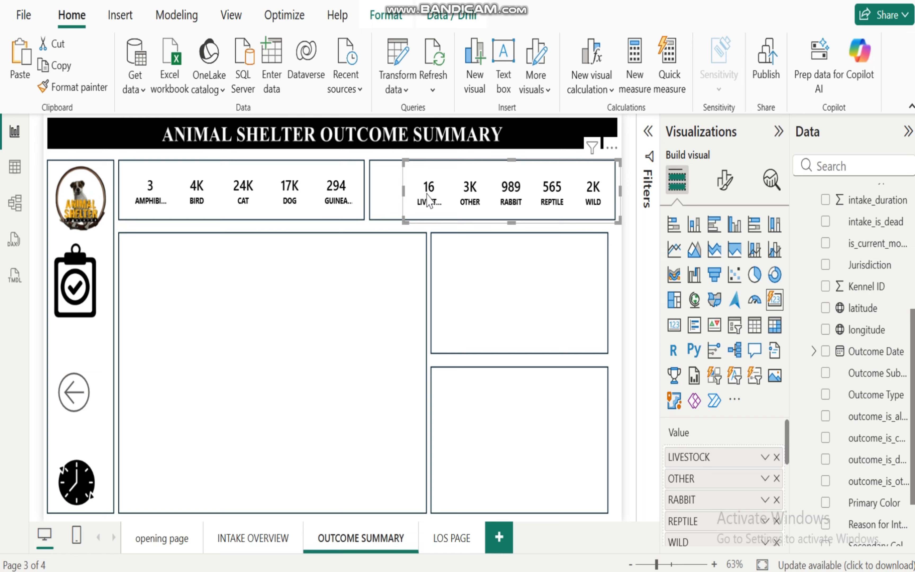
pyautogui.moveTo(408, 193); pyautogui.dragTo(371, 197)
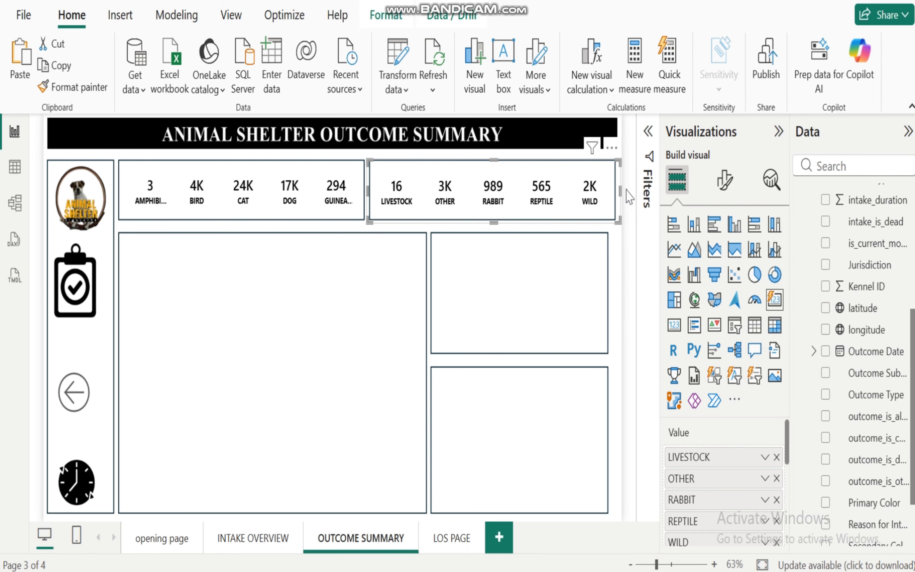
pyautogui.moveTo(620, 189); pyautogui.dragTo(619, 196)
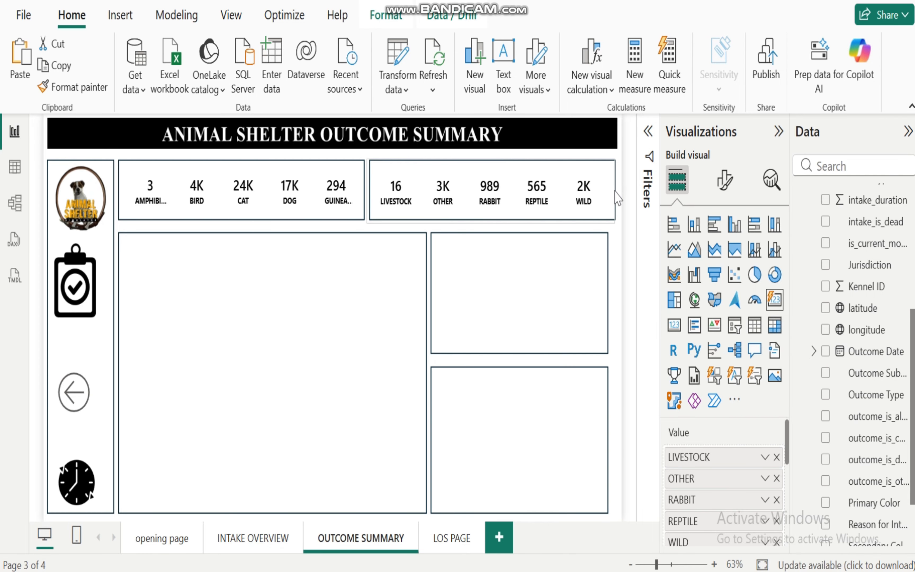
pyautogui.click(540, 282)
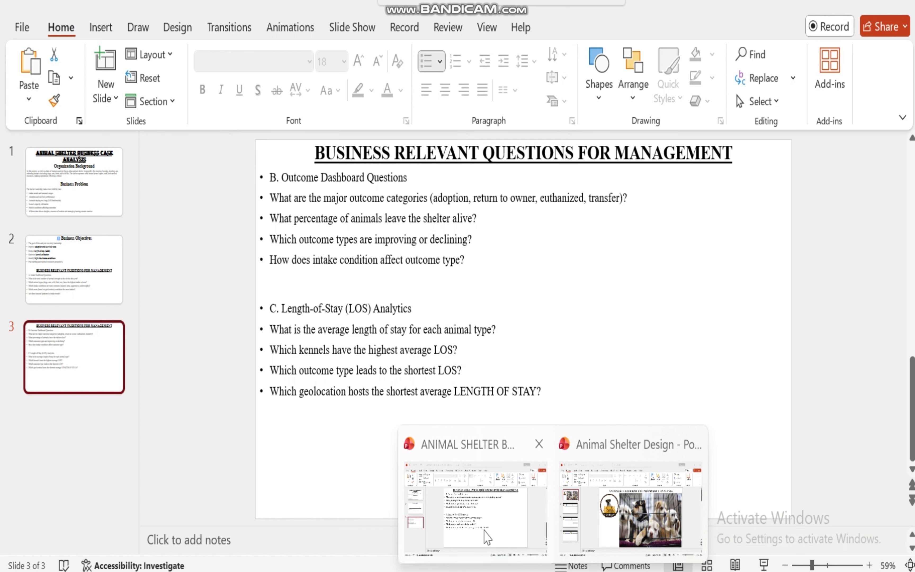
# Step: Recheck the outcome dashboard questions in the PowerPoint business case and switch back to the untitled Power BI report
pyautogui.click(484, 527)
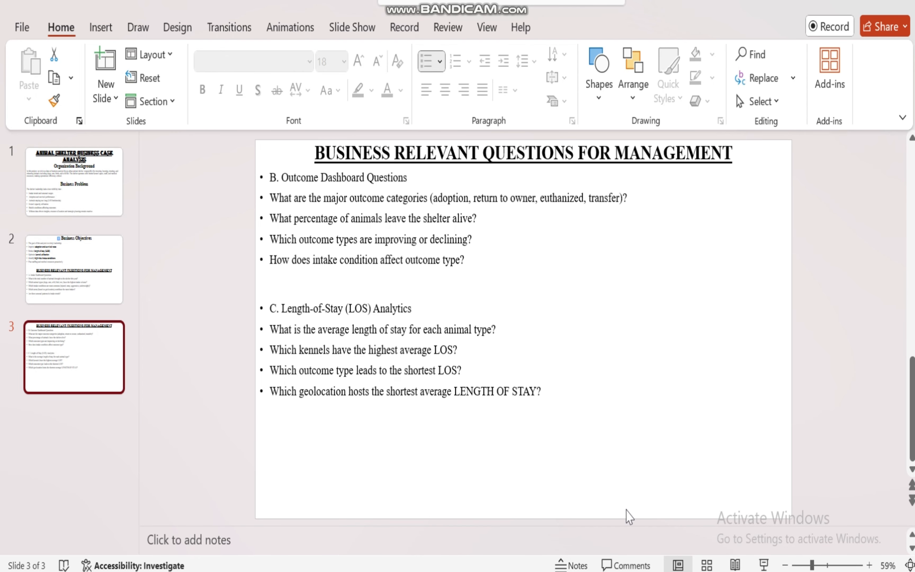
pyautogui.moveTo(616, 570)
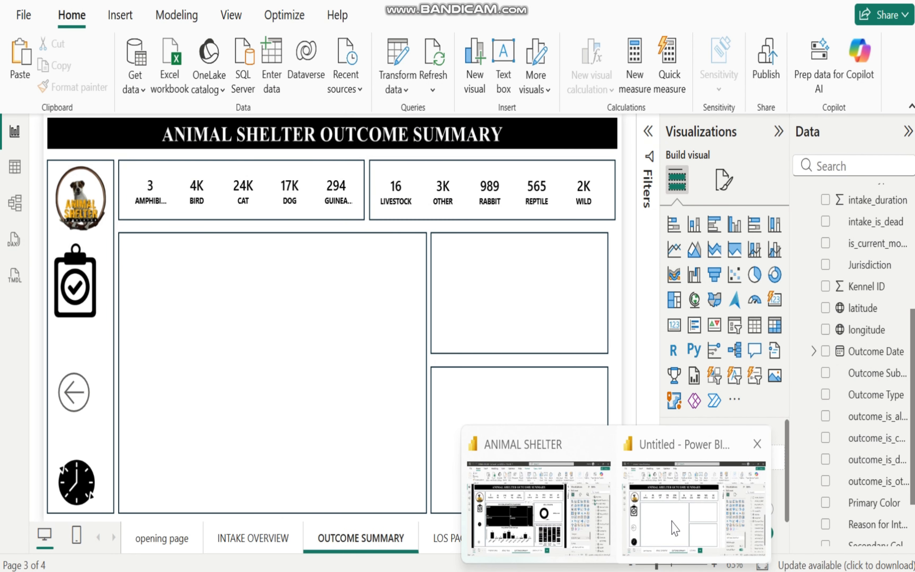
pyautogui.click(673, 527)
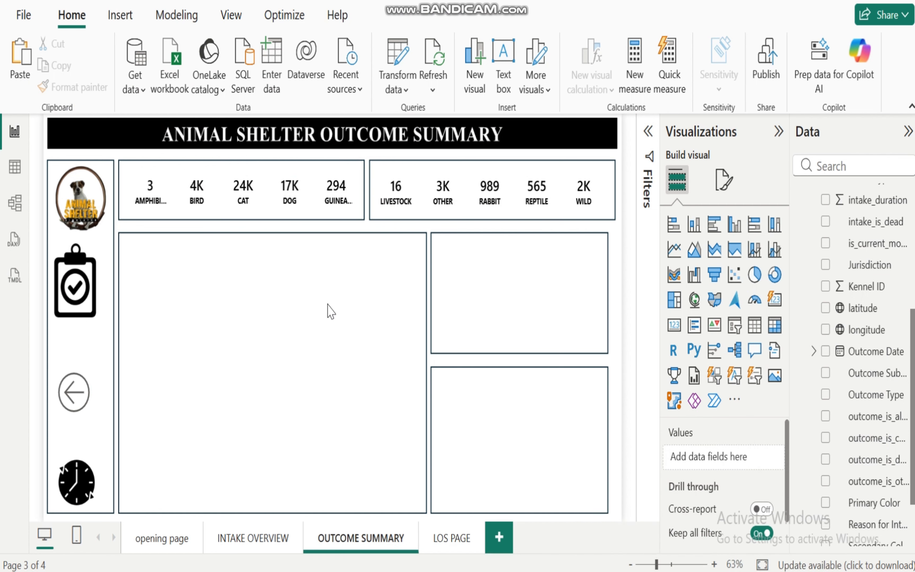
# Step: Create a clustered column chart of Total_Animals by Outcome Type from the DataDNA dataset on the OUTCOME SUMMARY page
pyautogui.click(318, 302)
pyautogui.scroll(5, 870, 352)
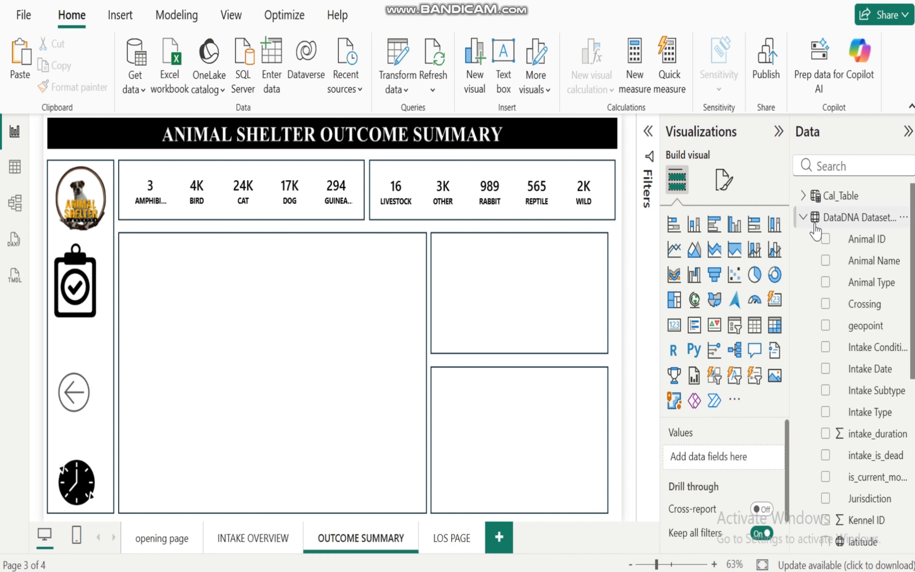
pyautogui.click(804, 219)
pyautogui.click(806, 213)
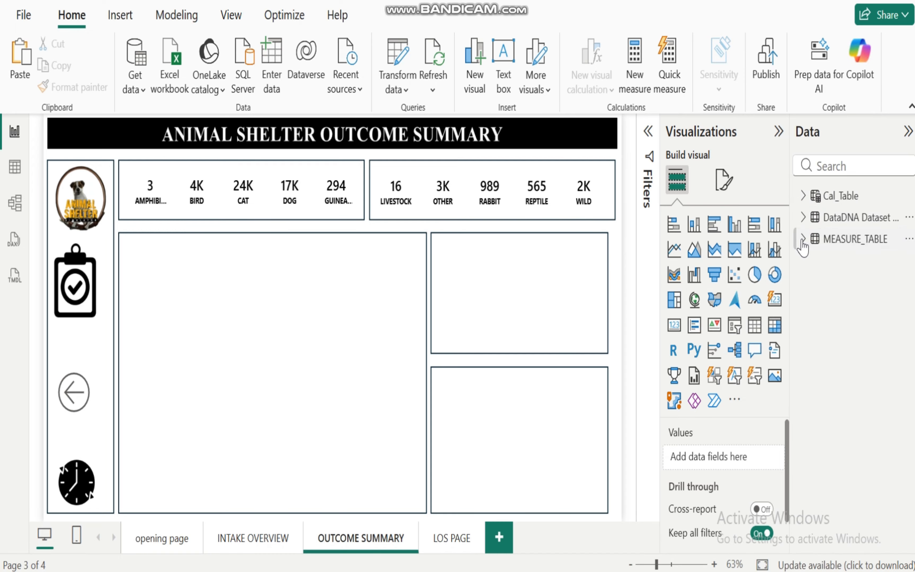
pyautogui.click(804, 238)
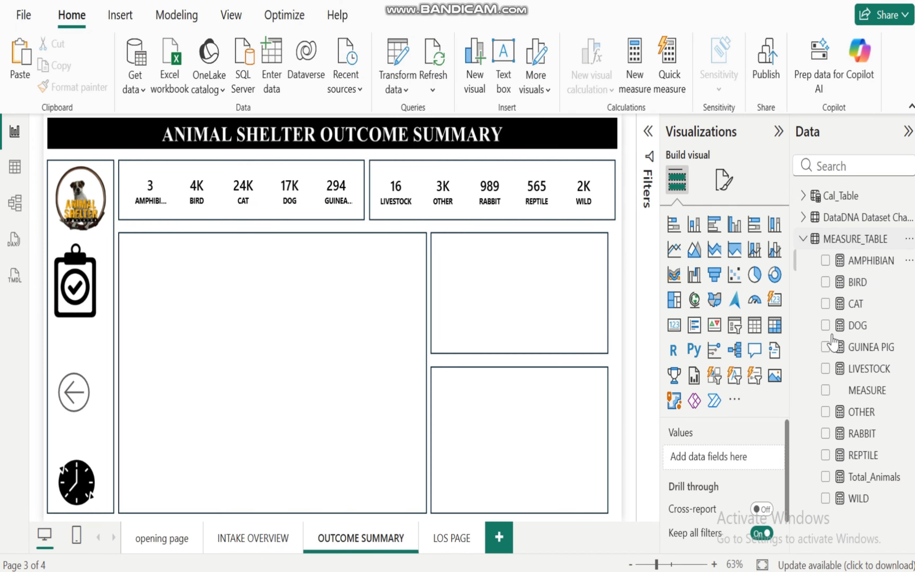
pyautogui.click(826, 477)
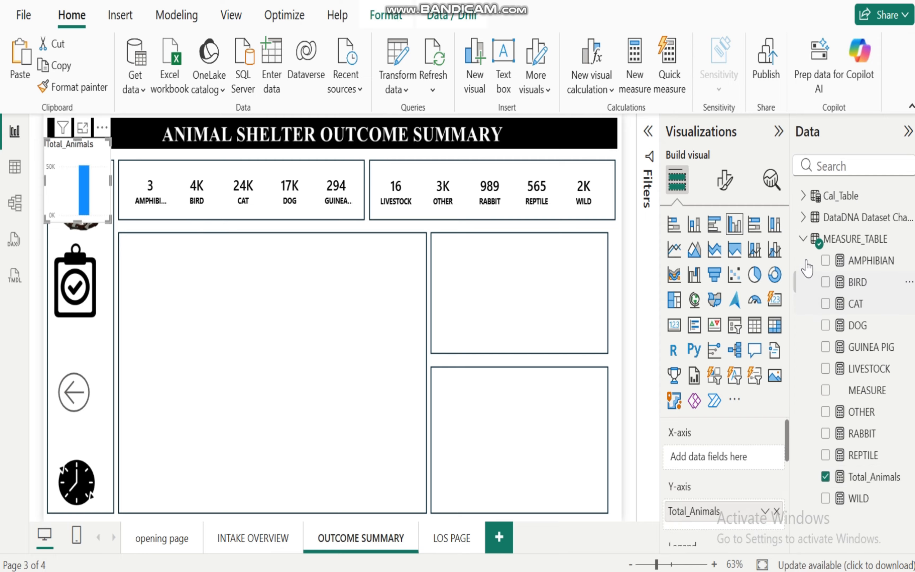
pyautogui.click(805, 241)
pyautogui.click(804, 218)
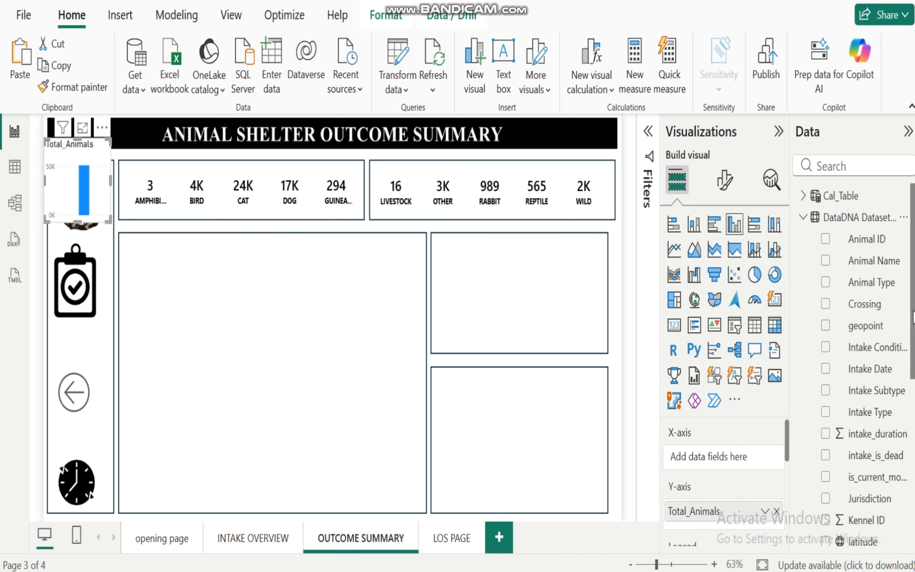
pyautogui.scroll(-5, 913, 314)
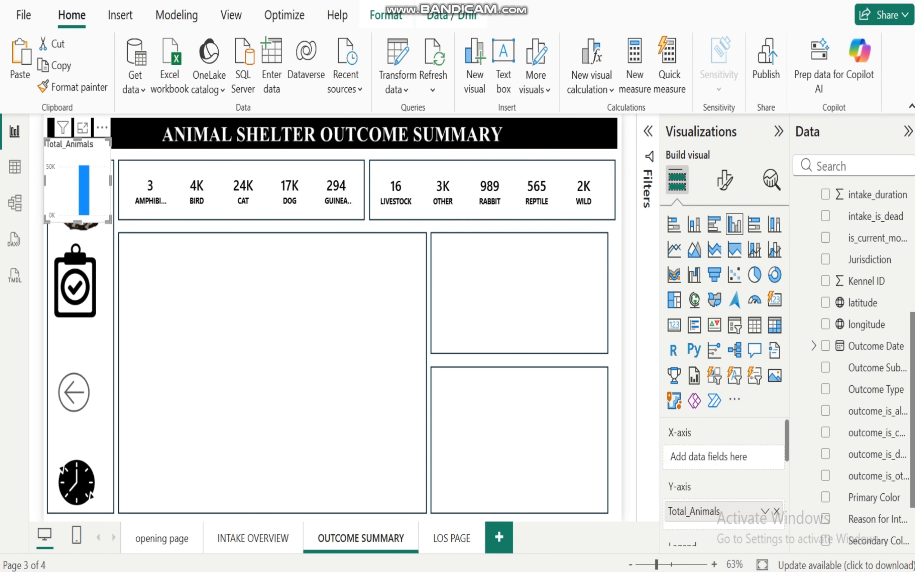
pyautogui.scroll(-2, 863, 363)
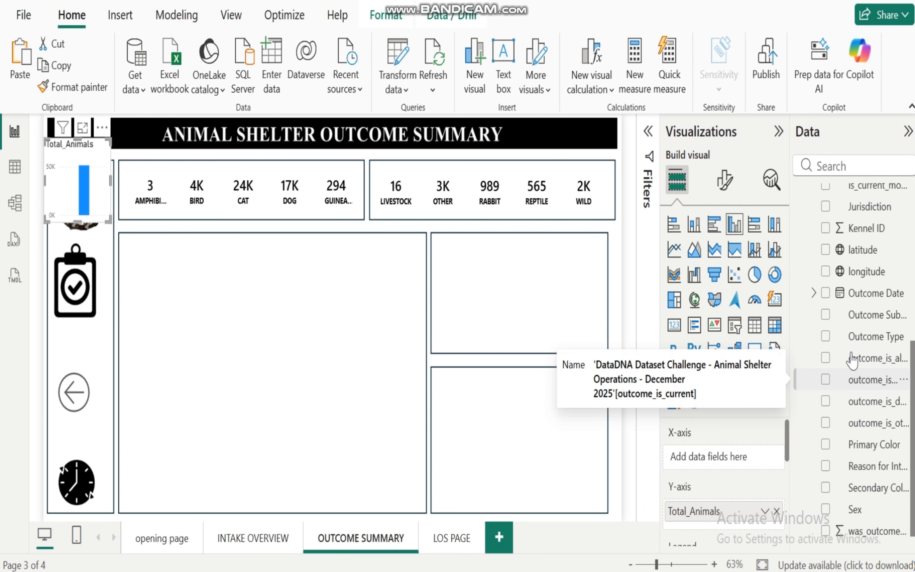
pyautogui.click(825, 337)
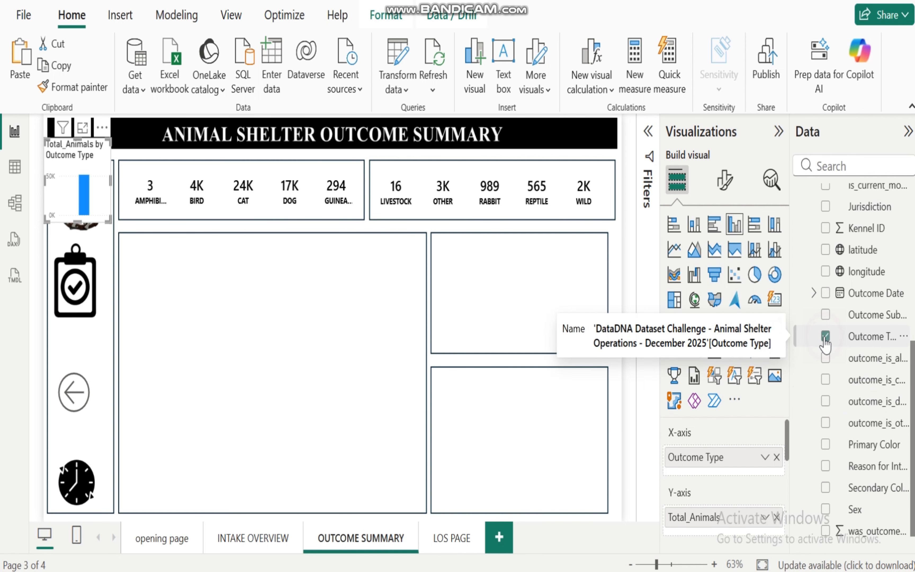
# Step: Widen the new chart and apply a Top N filter on Outcome Type showing the top 5 by Total_Animals
pyautogui.click(650, 132)
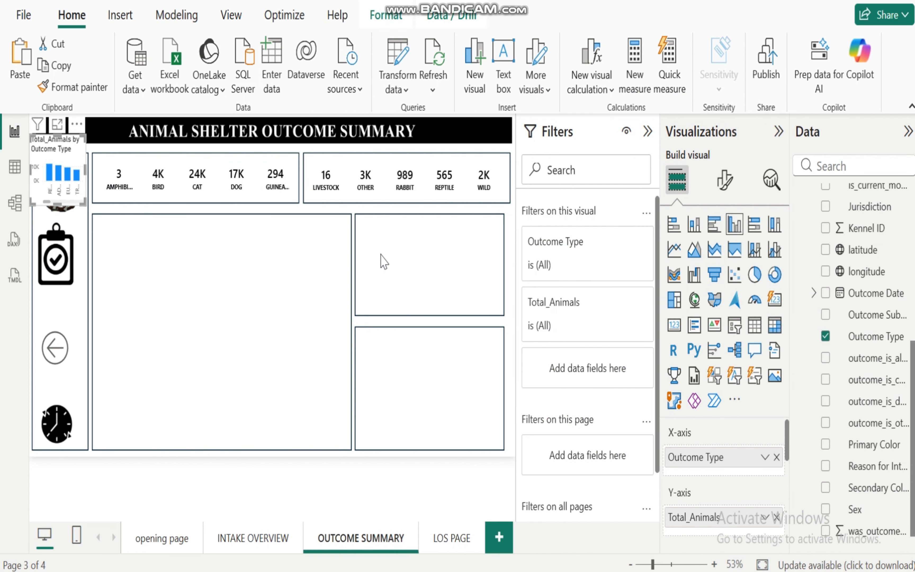
pyautogui.moveTo(85, 167); pyautogui.dragTo(318, 246)
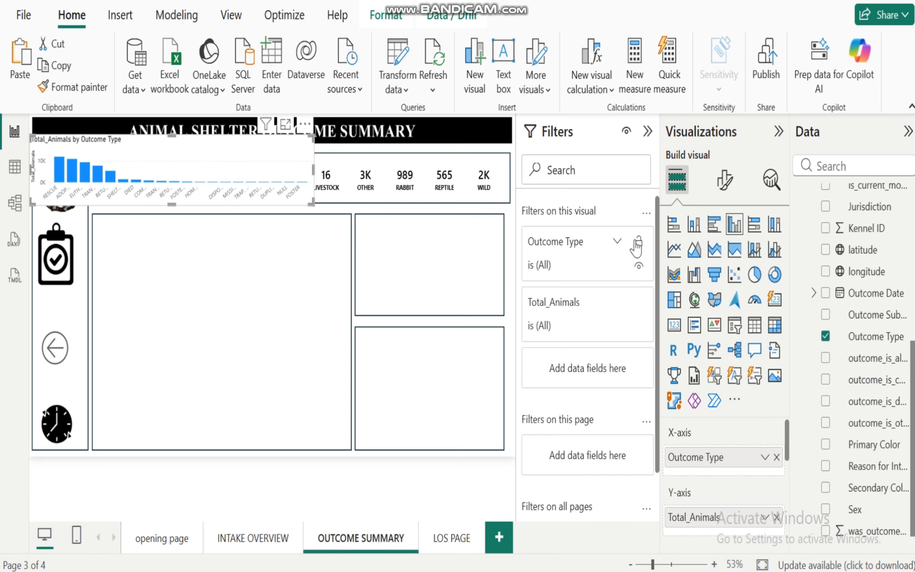
pyautogui.click(618, 242)
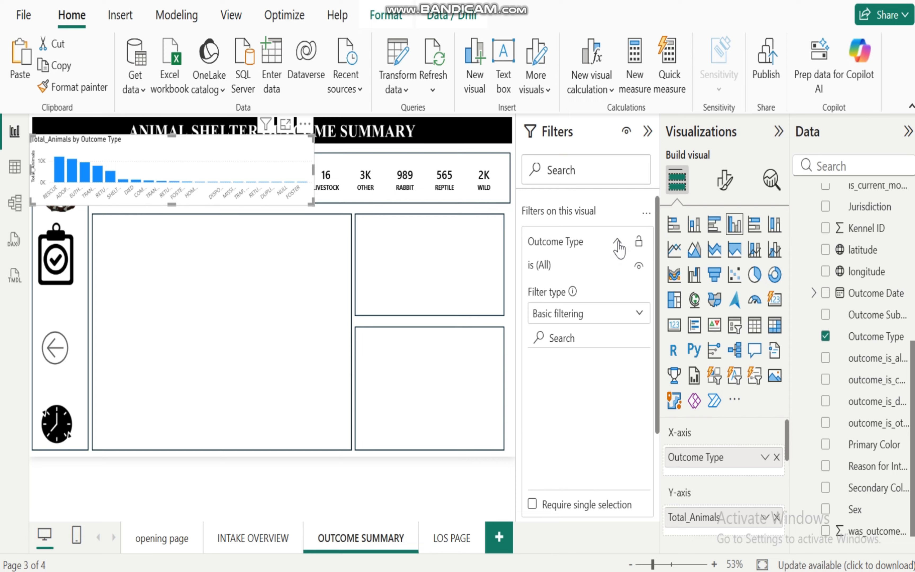
pyautogui.click(639, 313)
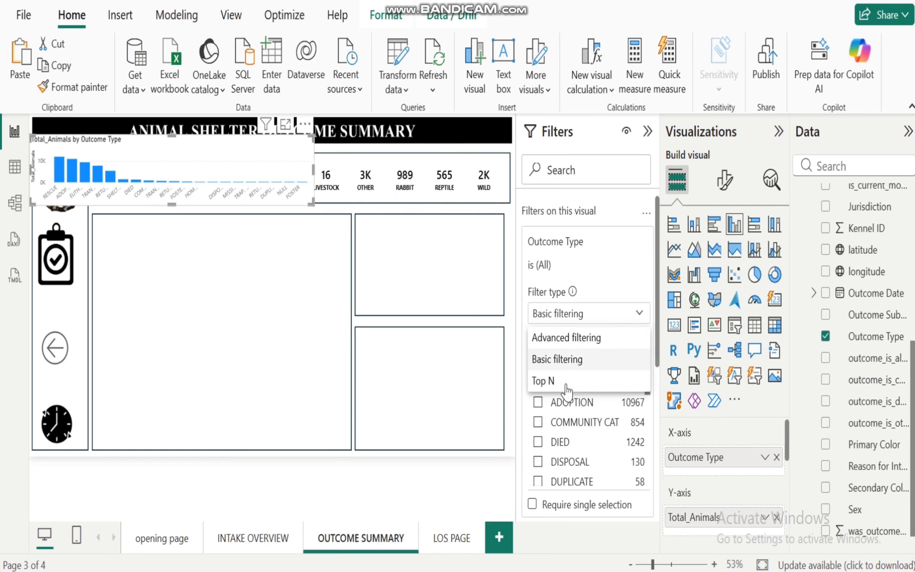
pyautogui.click(548, 380)
pyautogui.click(616, 366)
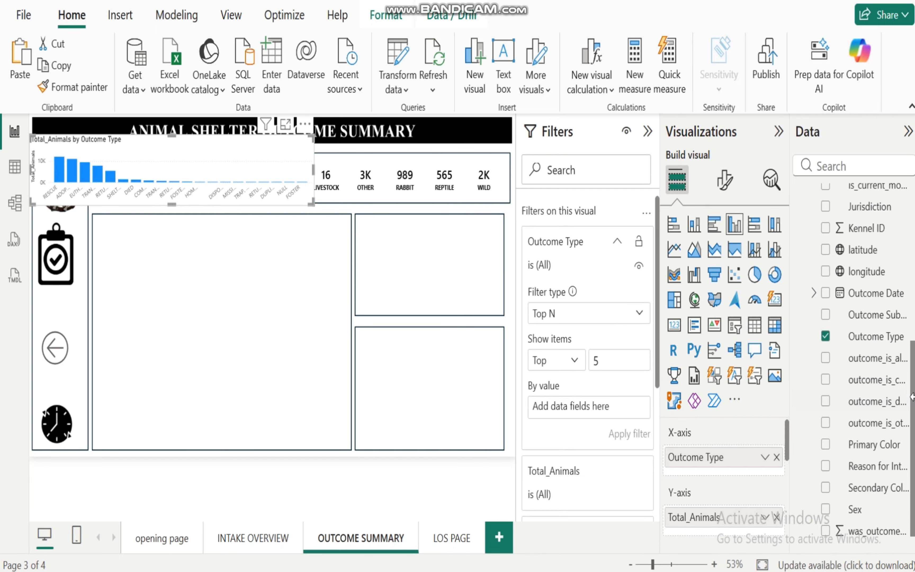
pyautogui.scroll(-1, 870, 416)
pyautogui.scroll(5, 897, 263)
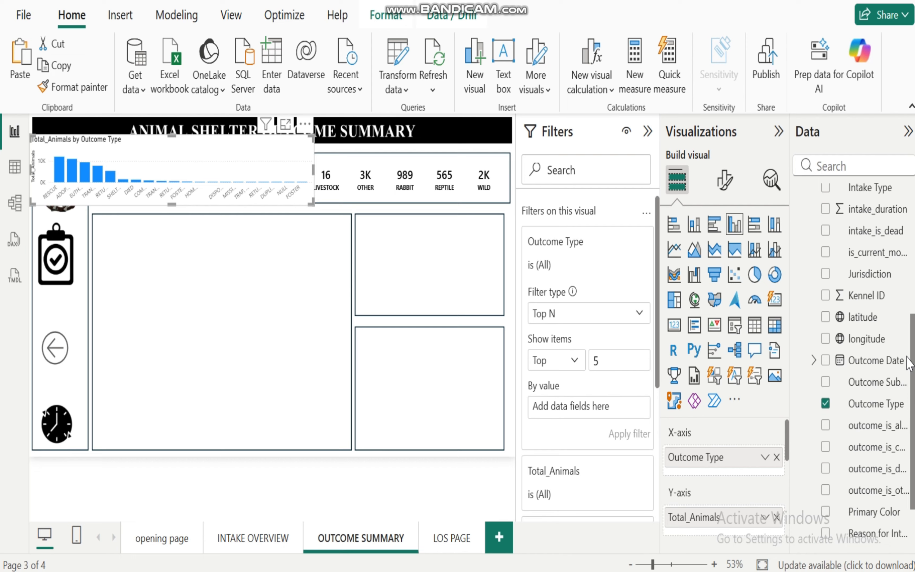
pyautogui.click(803, 217)
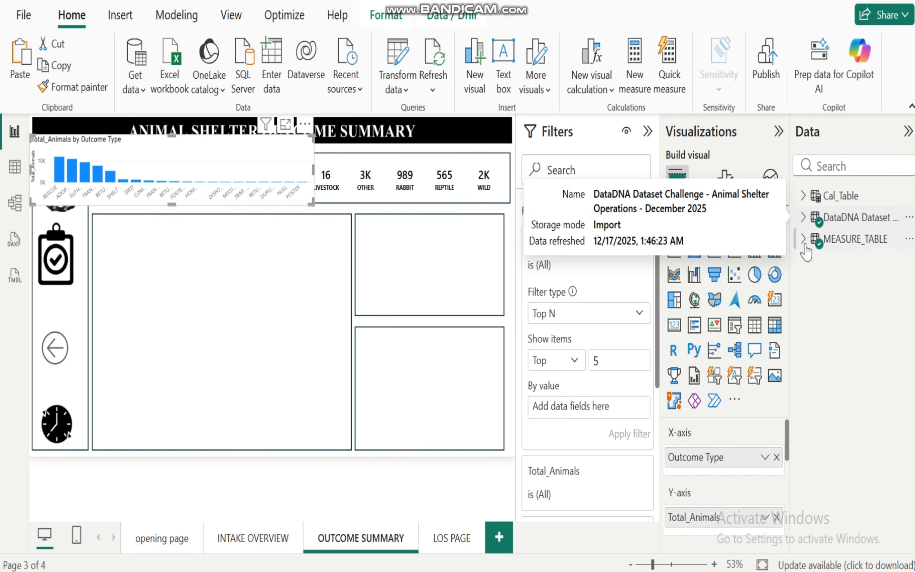
pyautogui.click(803, 239)
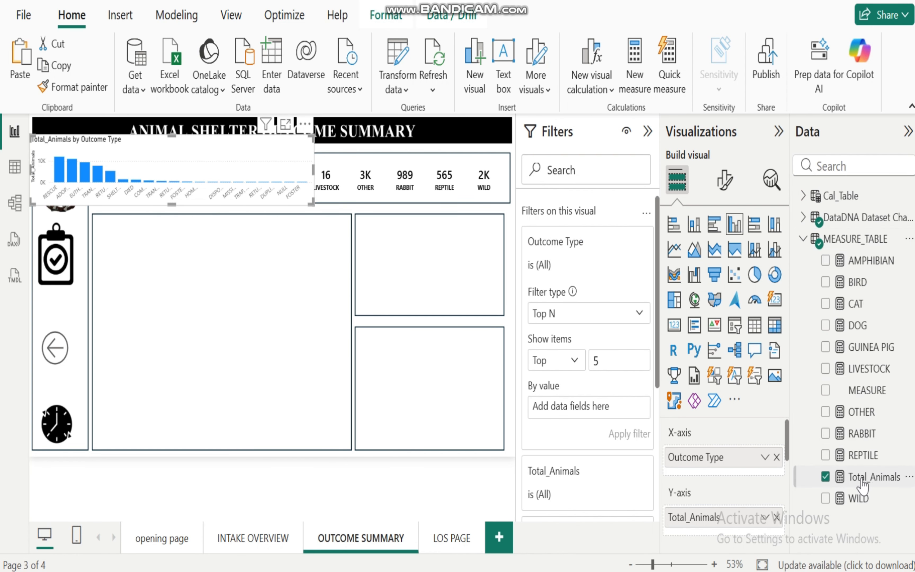
pyautogui.moveTo(868, 476); pyautogui.dragTo(579, 407)
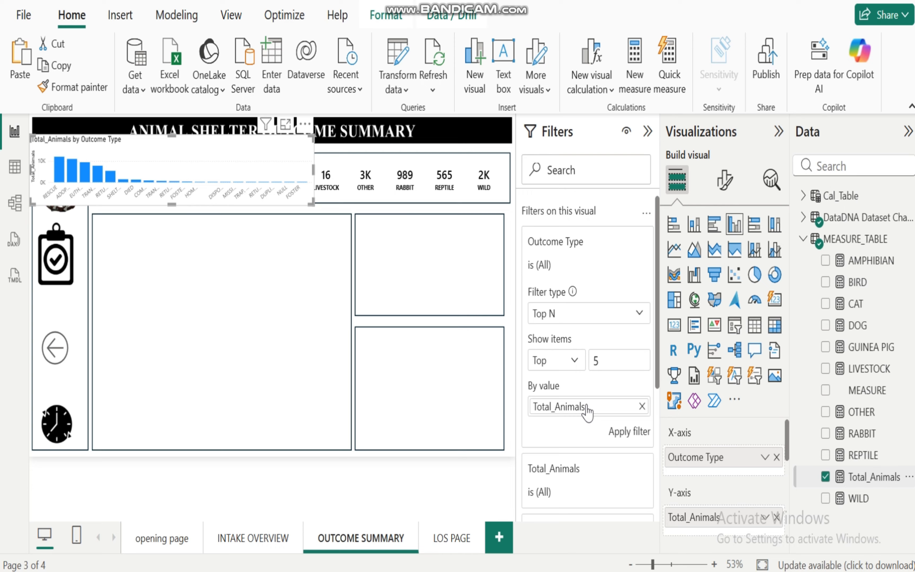
pyautogui.click(629, 434)
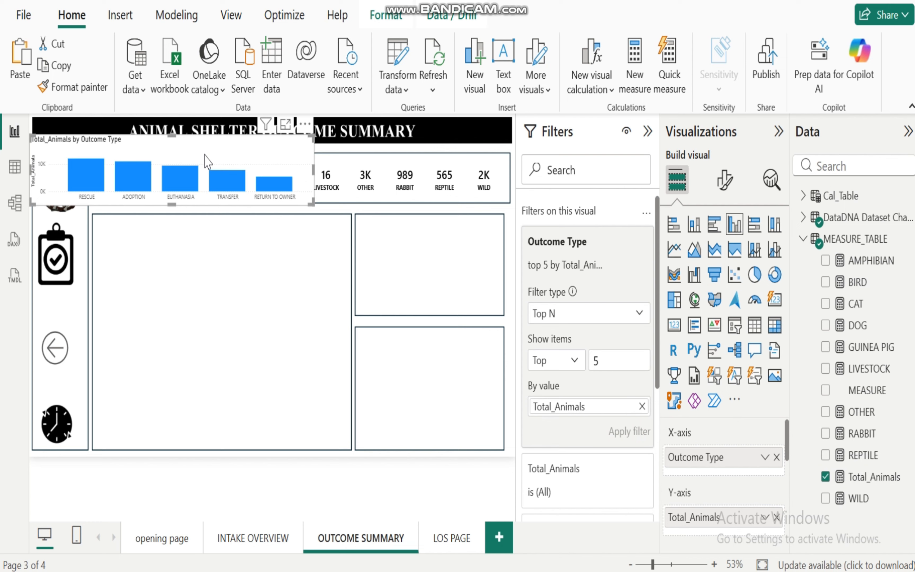
# Step: Convert the Total_Animals by Outcome Type chart to a treemap fitted across the upper half of the large empty box
pyautogui.moveTo(204, 144); pyautogui.dragTo(276, 227)
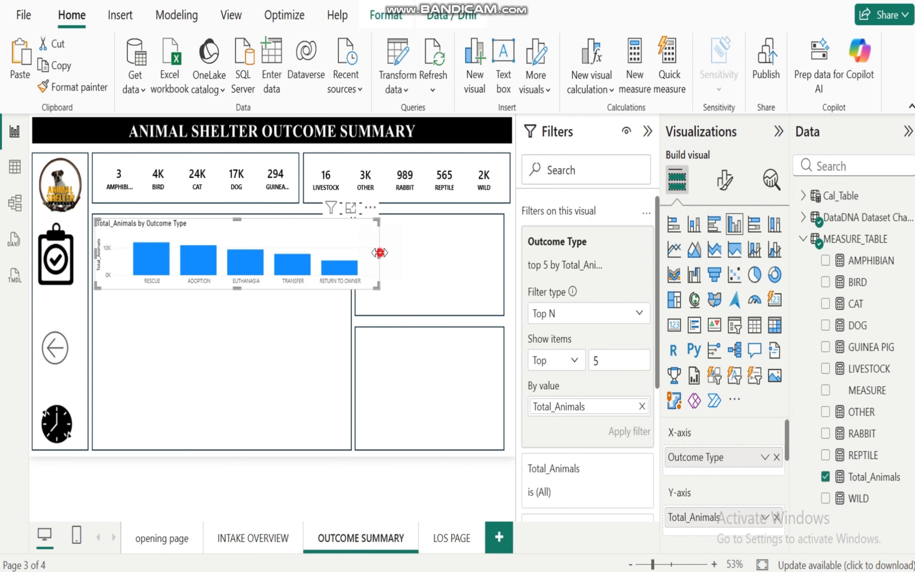
pyautogui.moveTo(380, 252); pyautogui.dragTo(351, 256)
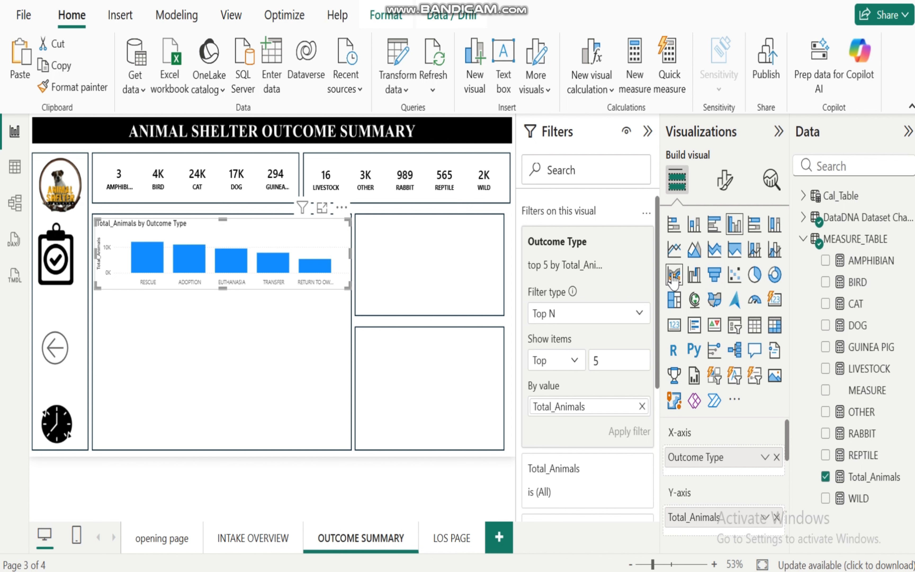
pyautogui.click(694, 275)
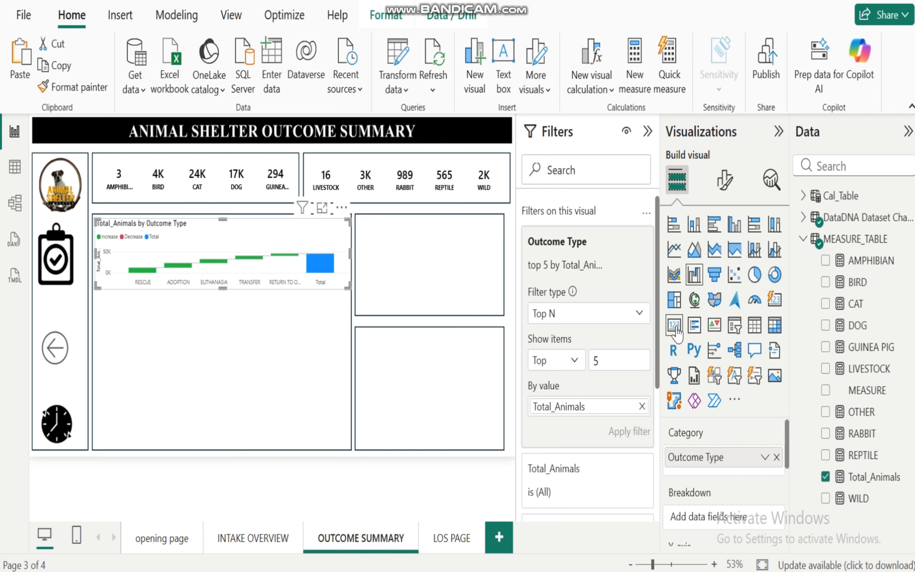
pyautogui.click(673, 304)
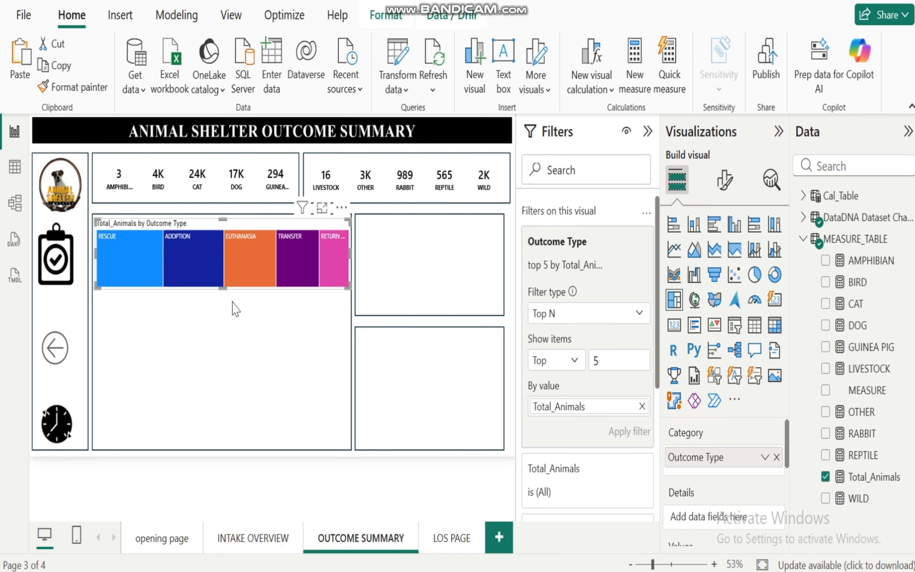
pyautogui.moveTo(220, 281); pyautogui.dragTo(238, 345)
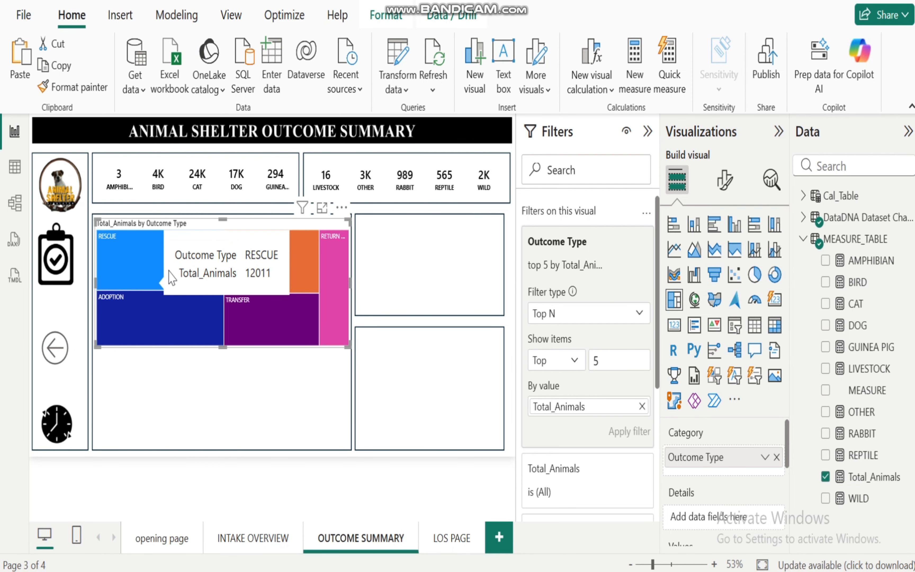
# Step: Apply gradient conditional formatting to the treemap's colors based on Outcome Type count, with black for both lowest and highest values
pyautogui.click(730, 185)
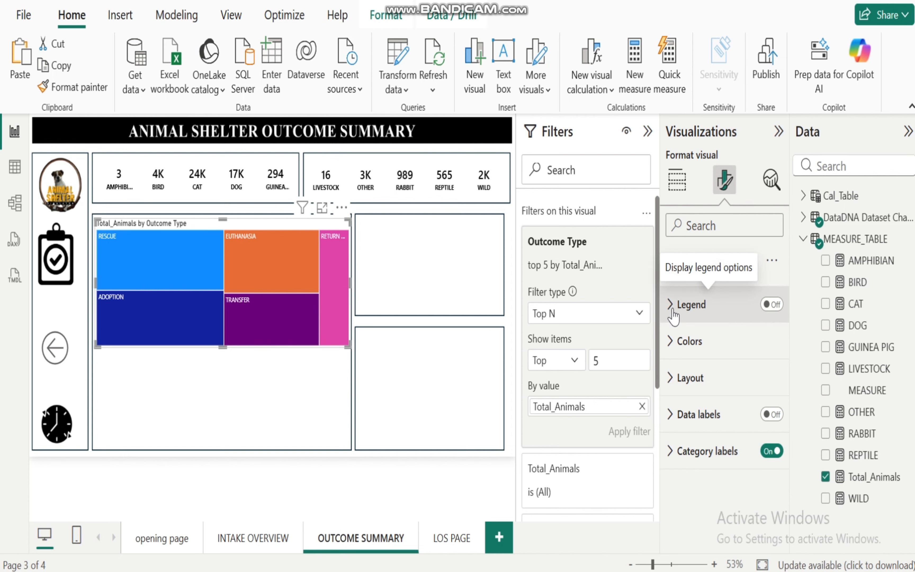
pyautogui.click(672, 346)
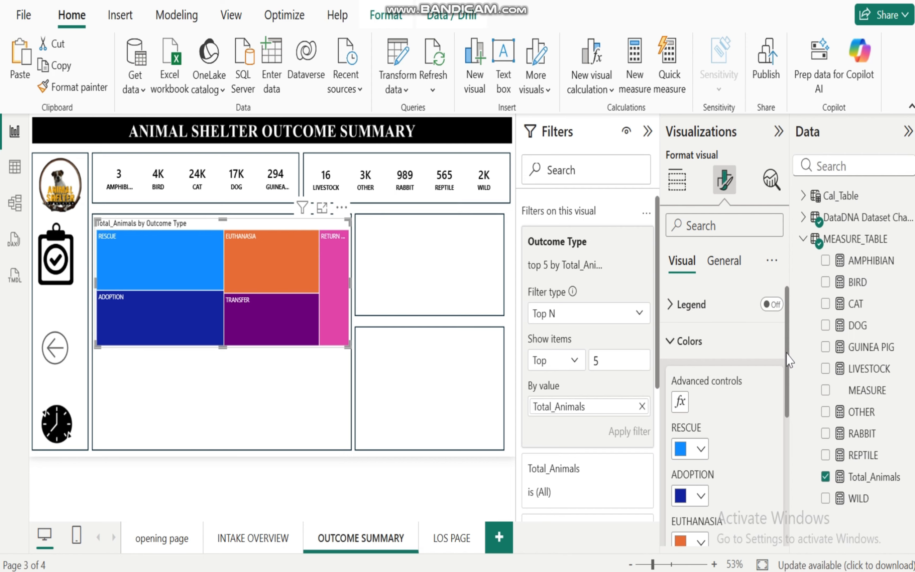
pyautogui.scroll(-4, 783, 359)
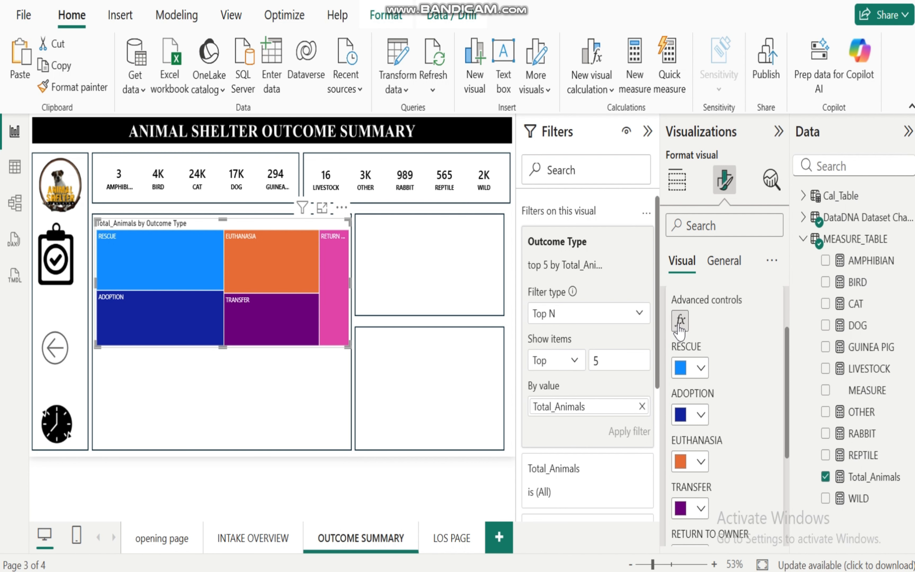
pyautogui.click(680, 320)
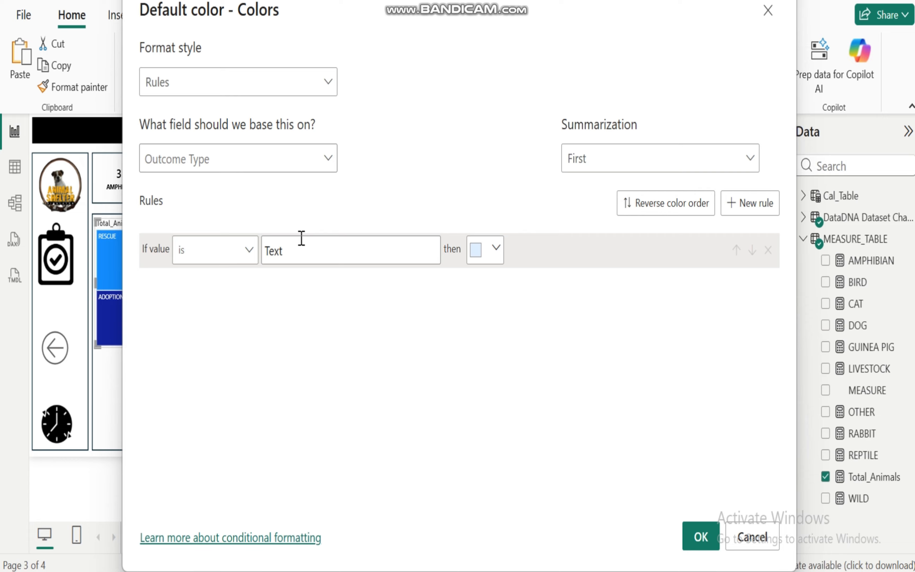
pyautogui.click(326, 79)
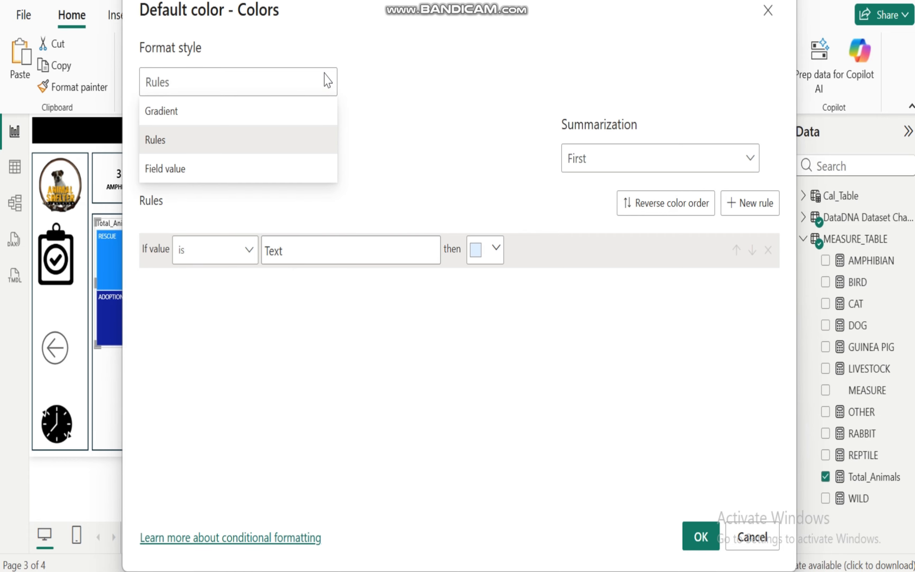
pyautogui.click(190, 112)
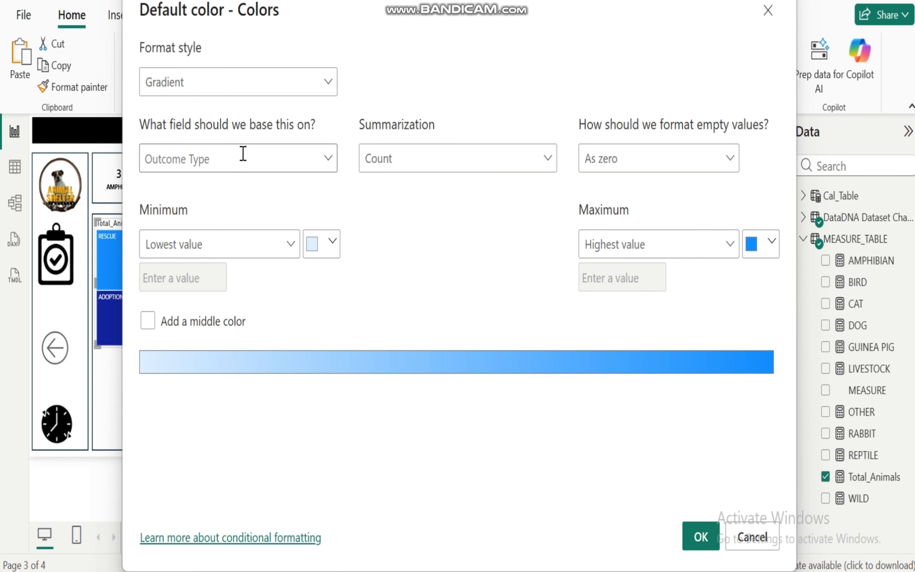
pyautogui.click(333, 241)
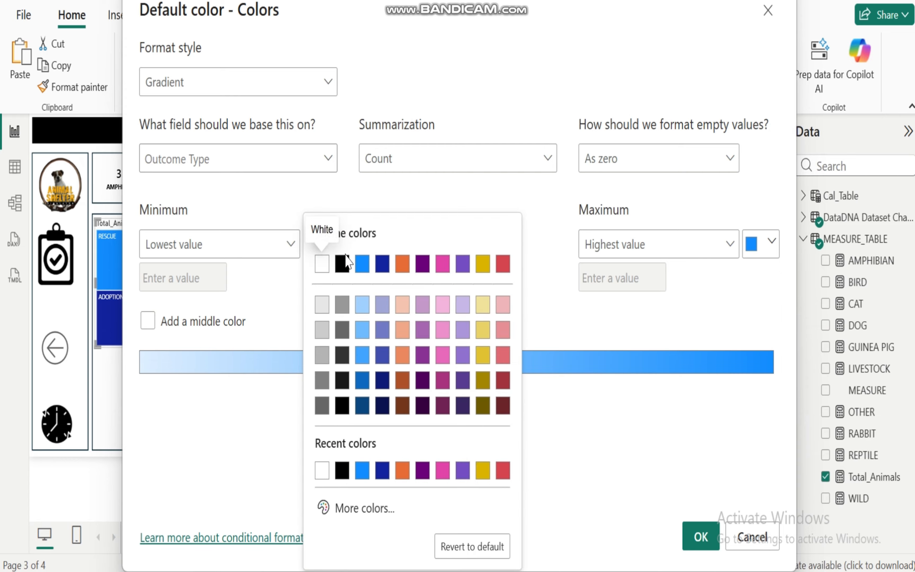
pyautogui.click(343, 264)
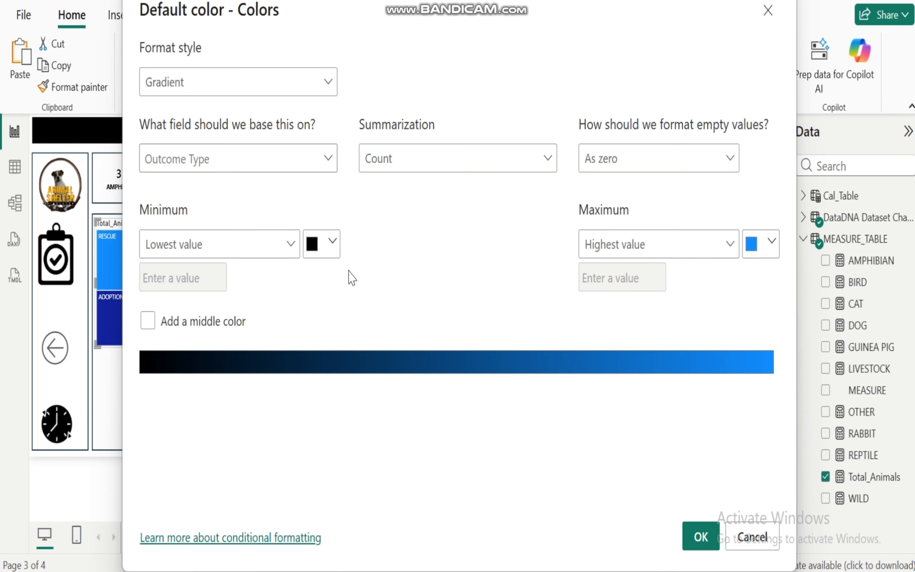
pyautogui.click(772, 241)
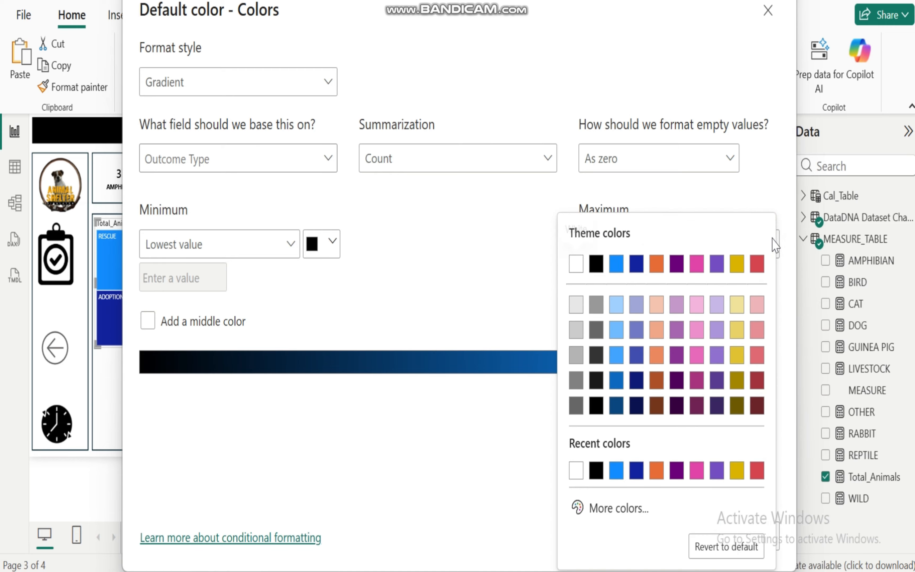
pyautogui.click(597, 269)
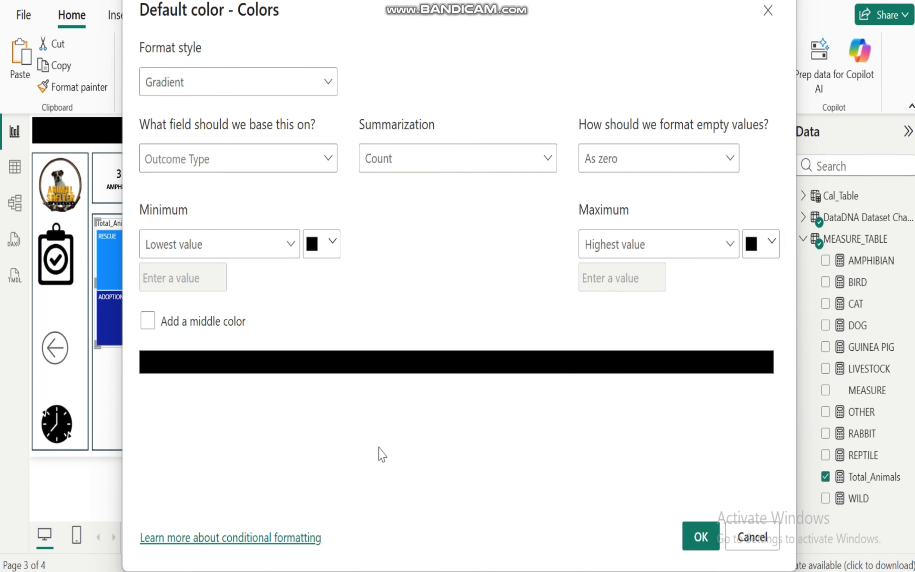
pyautogui.click(701, 536)
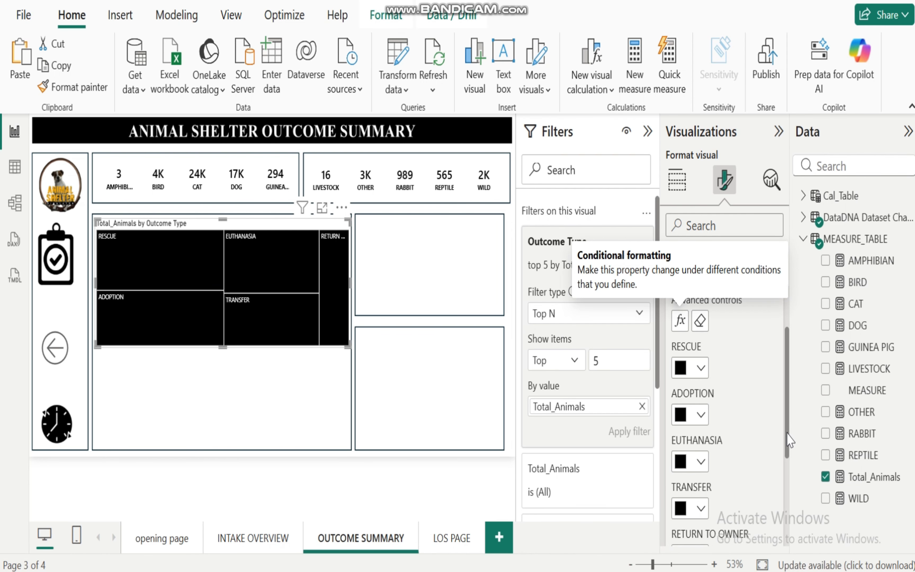
pyautogui.moveTo(787, 435); pyautogui.dragTo(788, 383)
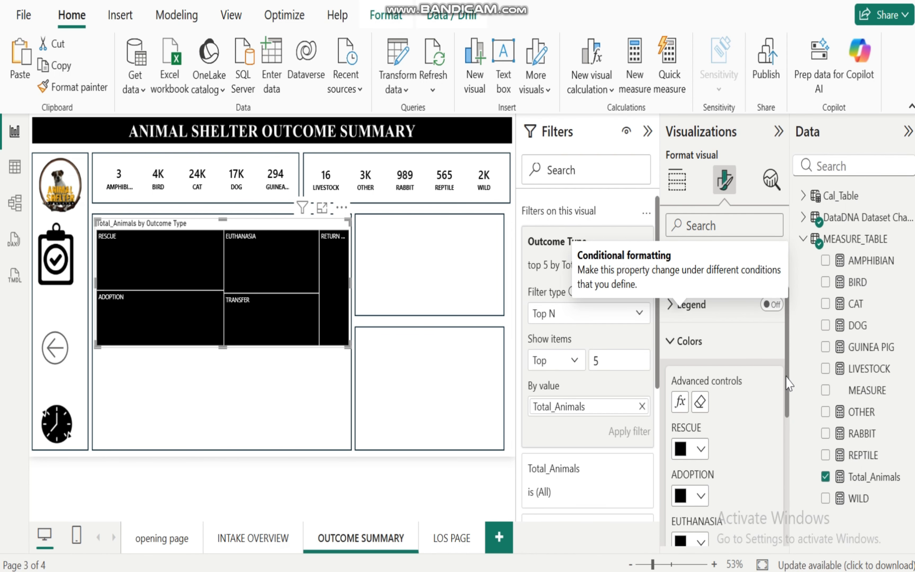
# Step: Turn on the treemap's data labels and make their values bold at font size 10
pyautogui.click(672, 342)
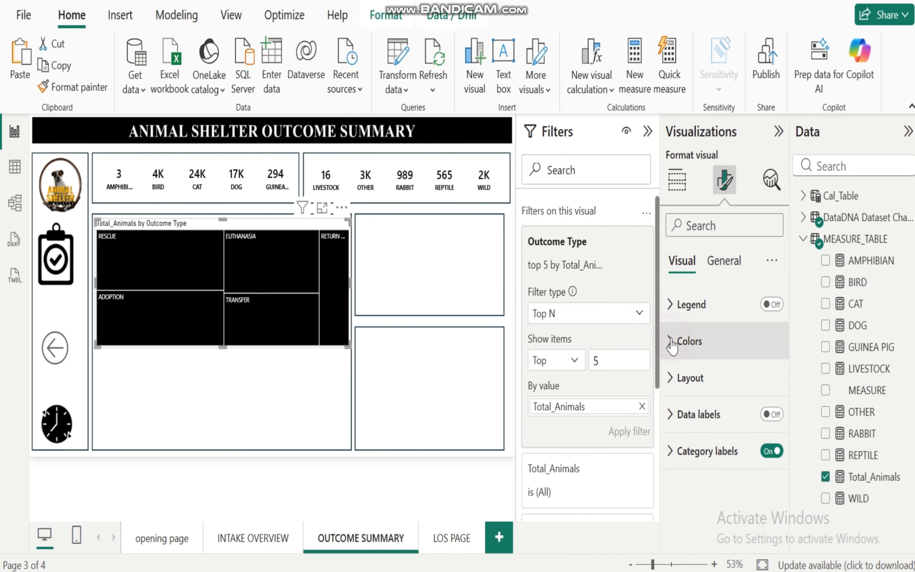
pyautogui.click(672, 380)
pyautogui.click(673, 382)
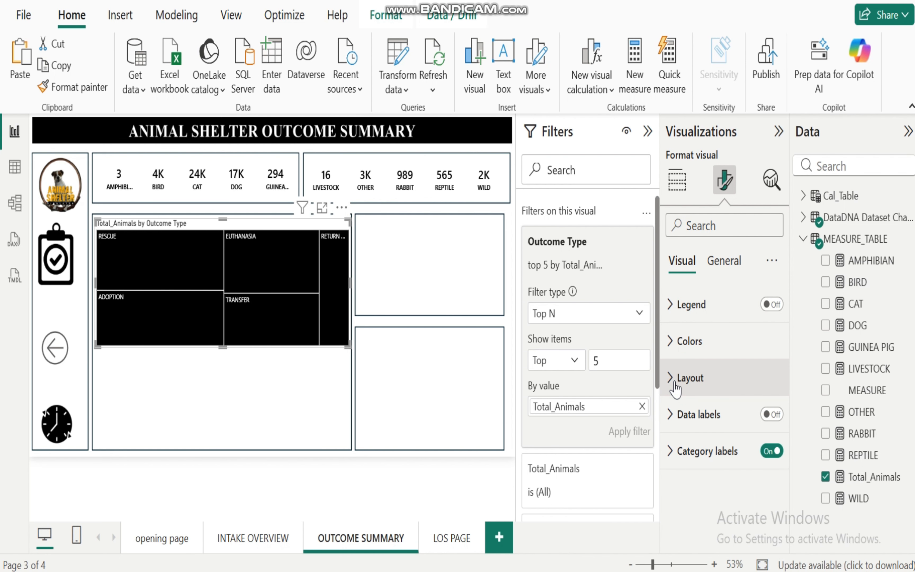
pyautogui.click(772, 415)
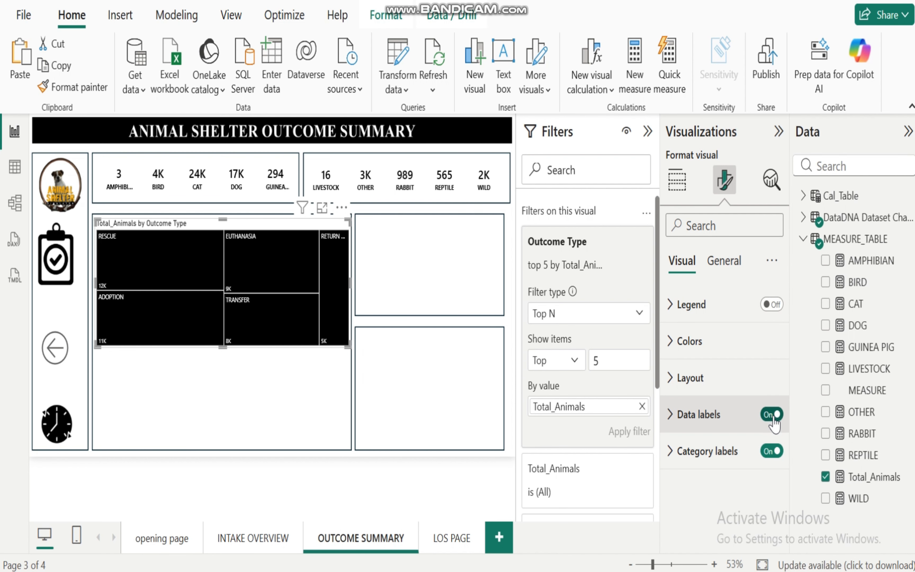
pyautogui.click(670, 415)
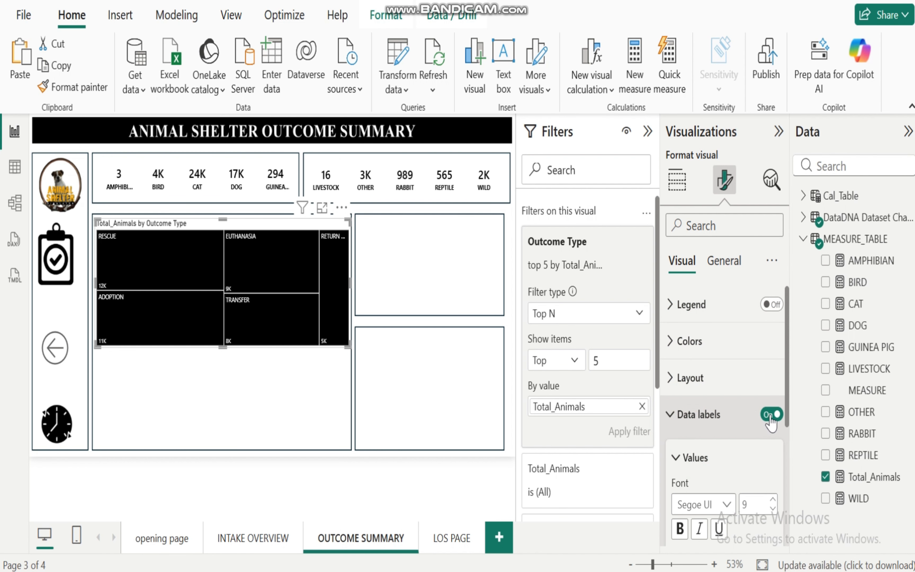
pyautogui.moveTo(786, 379); pyautogui.dragTo(788, 466)
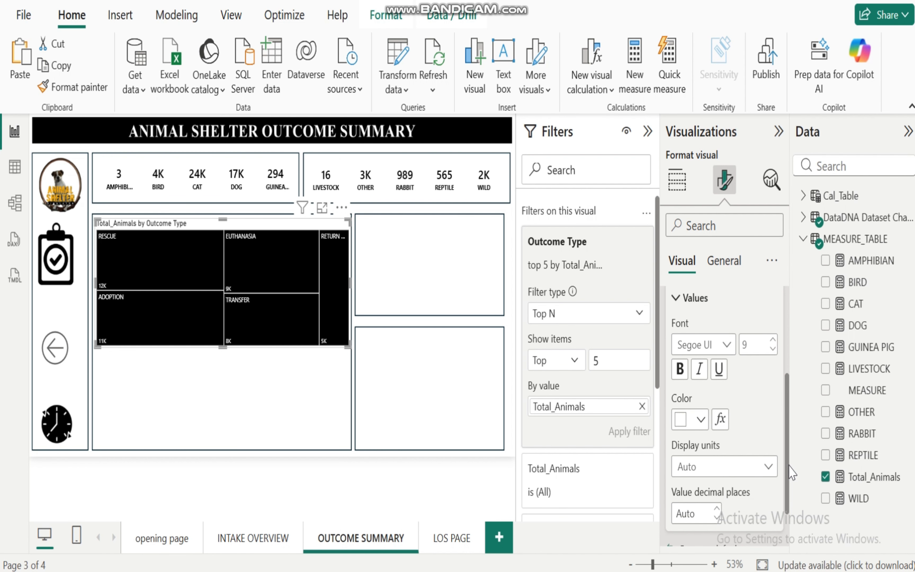
pyautogui.click(678, 369)
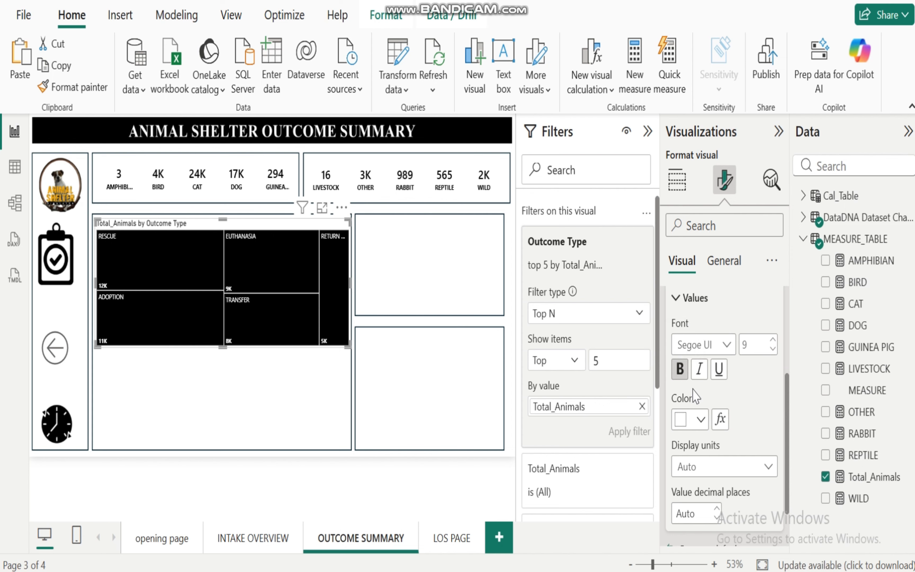
pyautogui.click(701, 421)
pyautogui.click(702, 420)
pyautogui.click(773, 340)
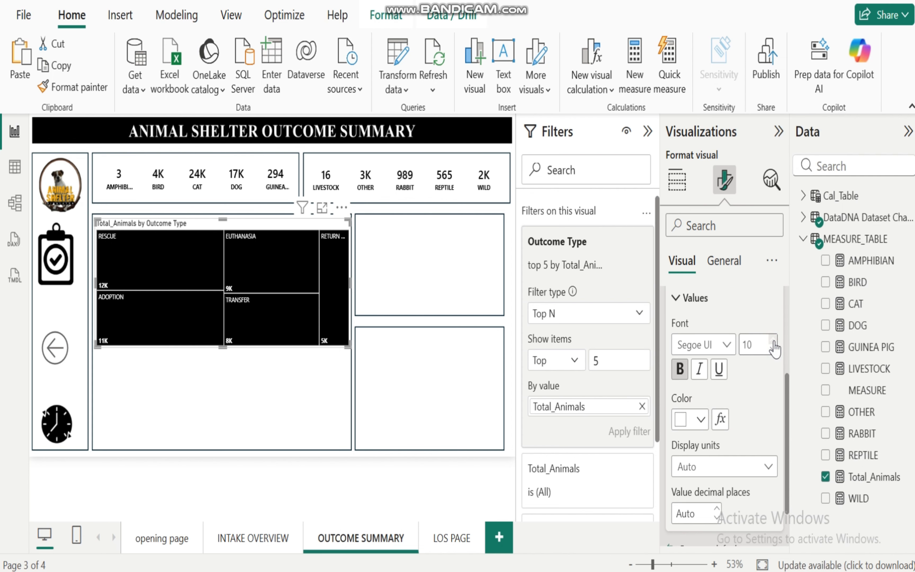
pyautogui.scroll(-2, 789, 434)
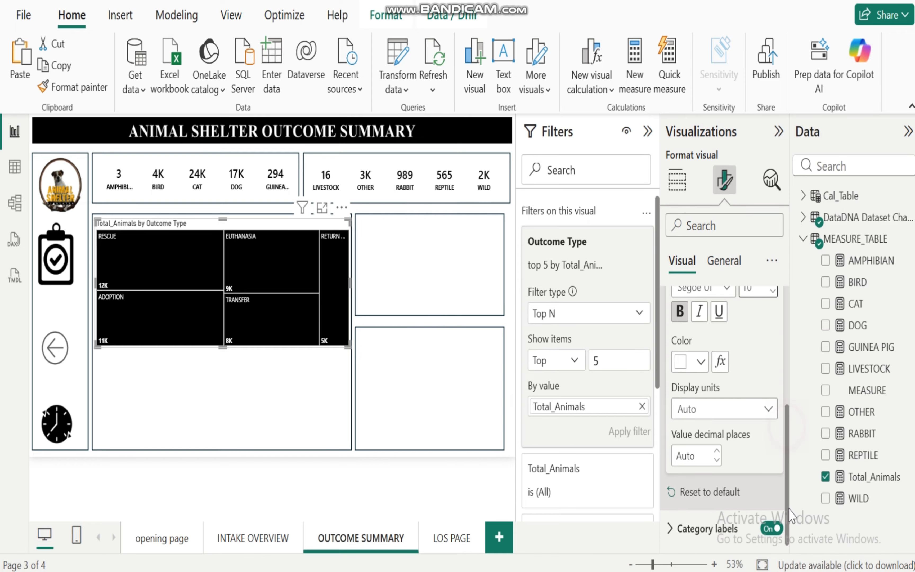
pyautogui.scroll(5, 693, 395)
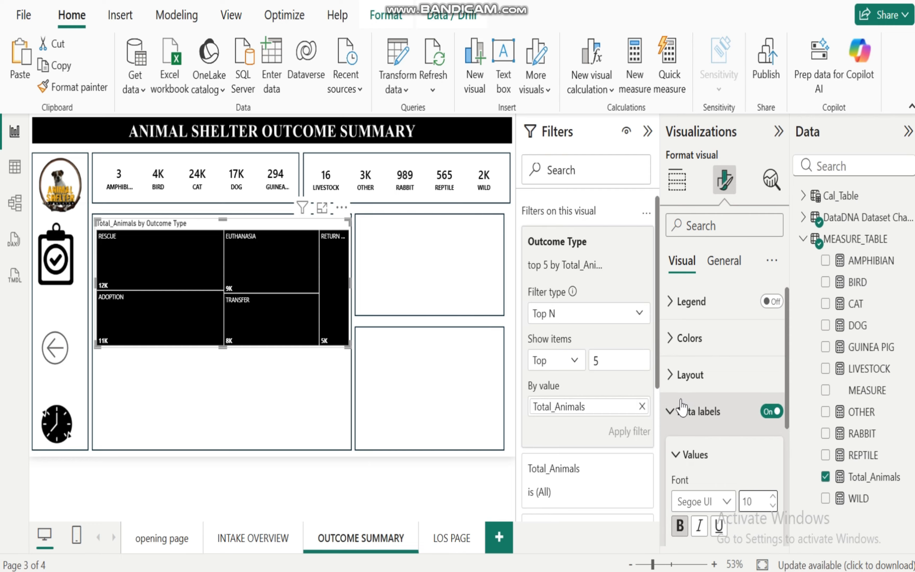
# Step: Make the treemap's category labels bold and set their font size to 11
pyautogui.click(670, 411)
pyautogui.click(670, 451)
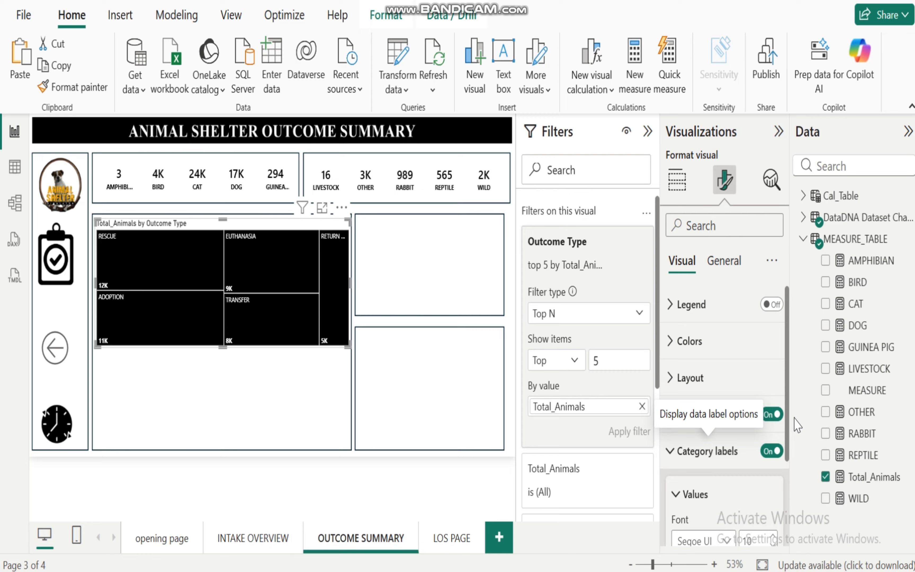
pyautogui.moveTo(787, 382); pyautogui.dragTo(787, 507)
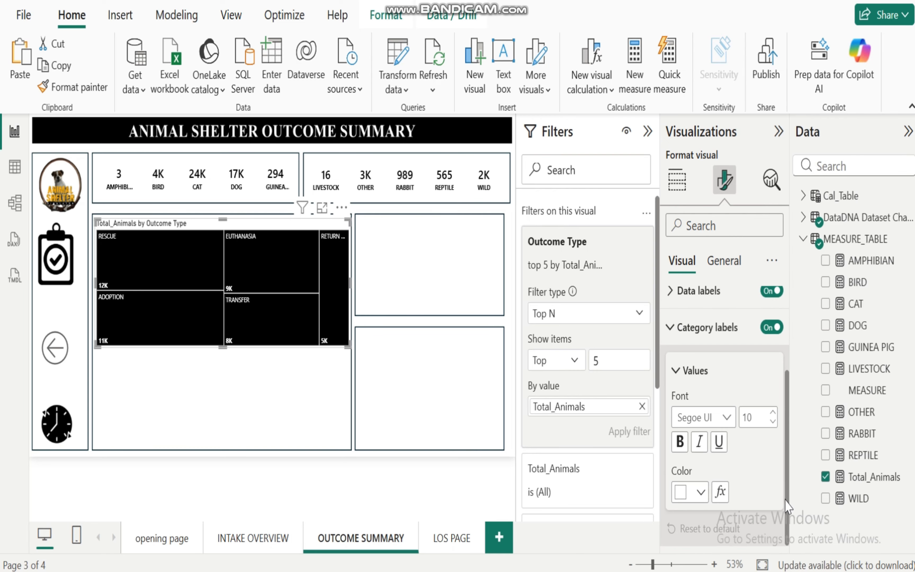
pyautogui.click(681, 440)
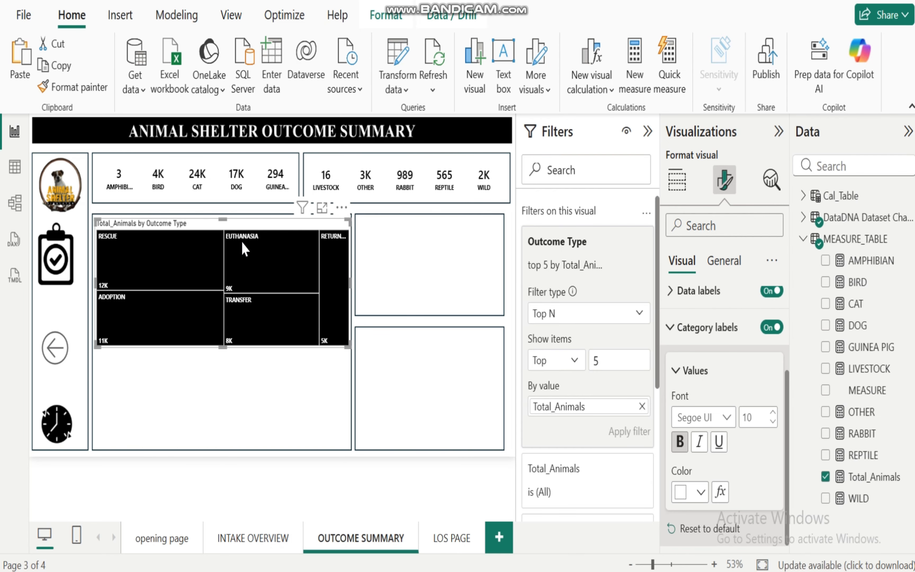
pyautogui.click(770, 413)
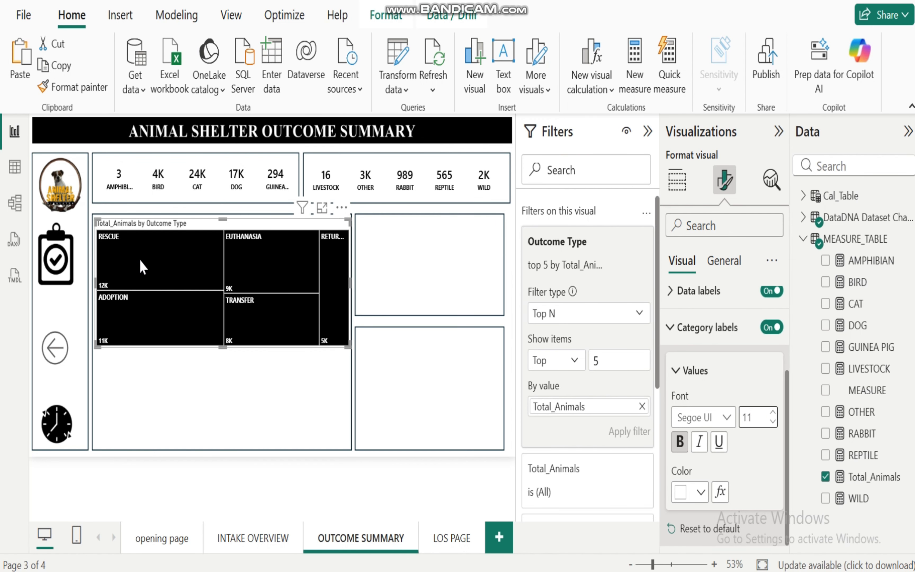
pyautogui.moveTo(147, 266)
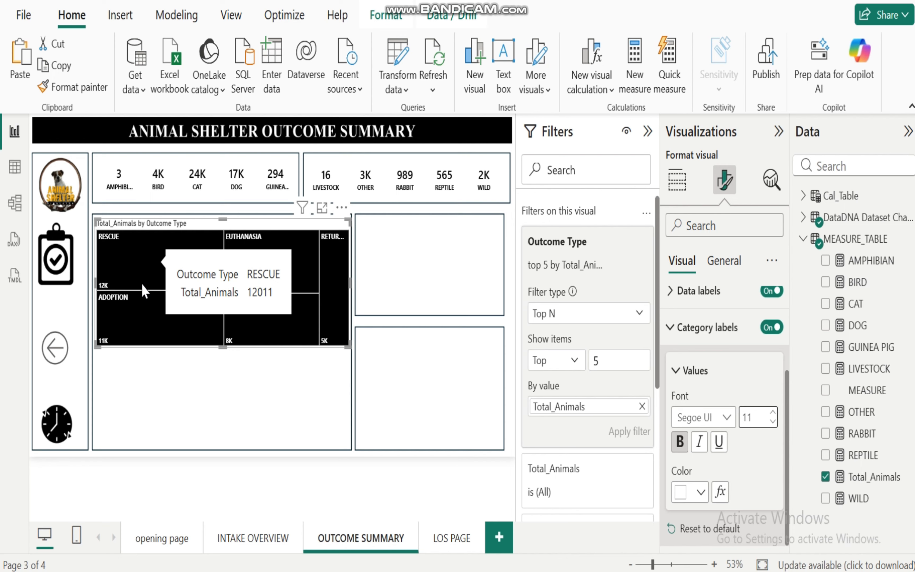
pyautogui.moveTo(136, 326)
pyautogui.moveTo(278, 277)
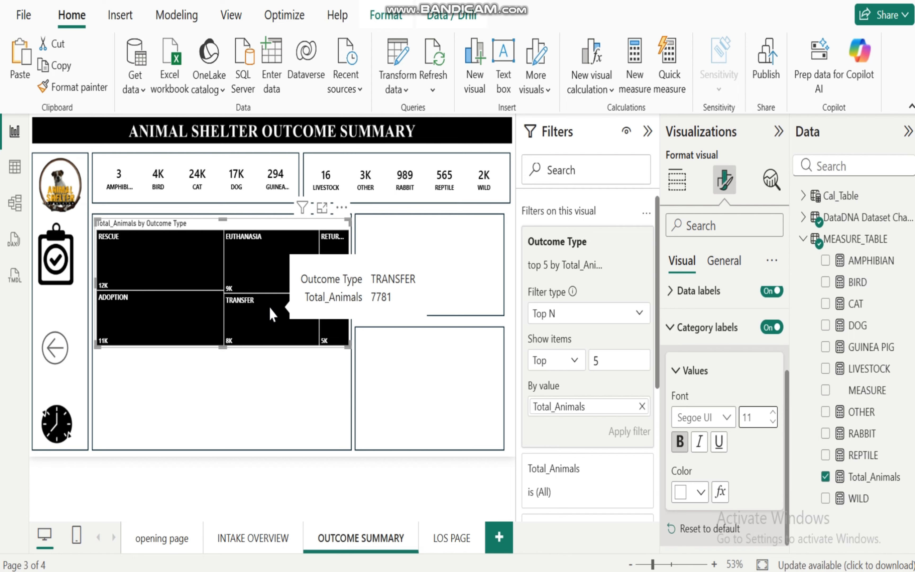
pyautogui.moveTo(343, 272)
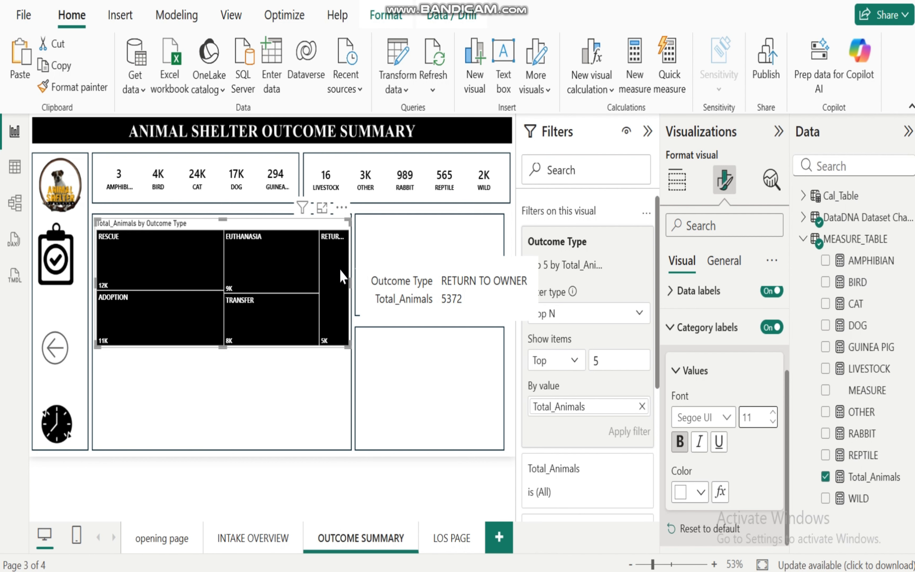
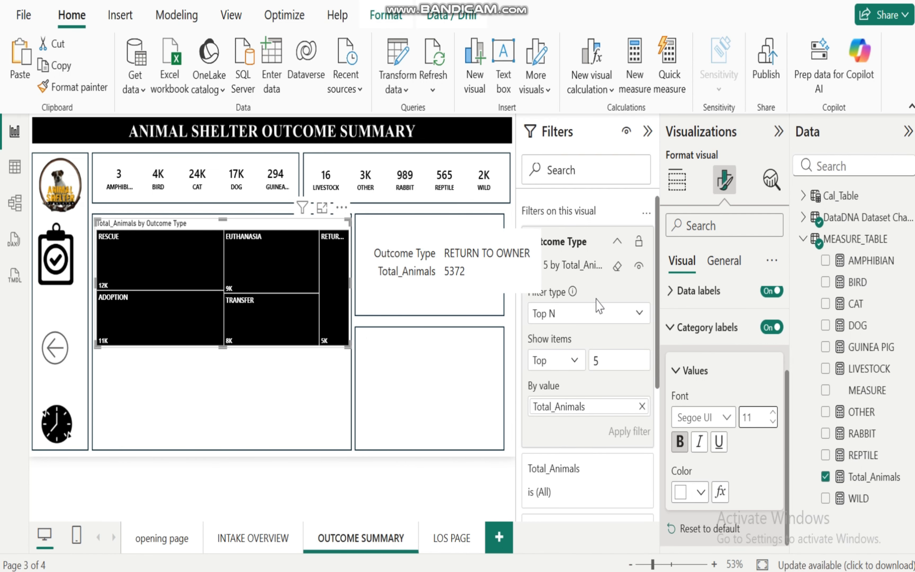
pyautogui.click(673, 329)
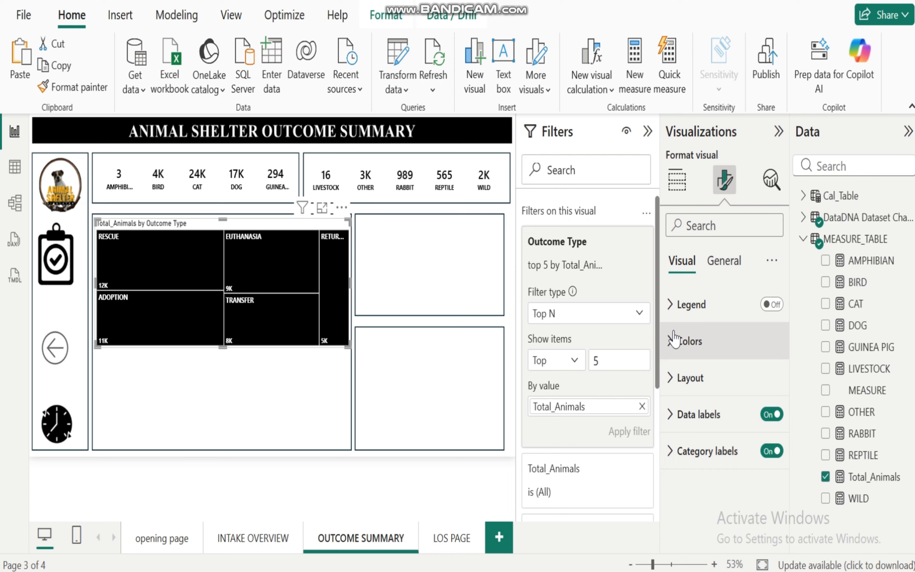
# Step: Change the treemap's title text to "TOP 5 OUTCOME TYPES BY ANIMALS"
pyautogui.click(723, 261)
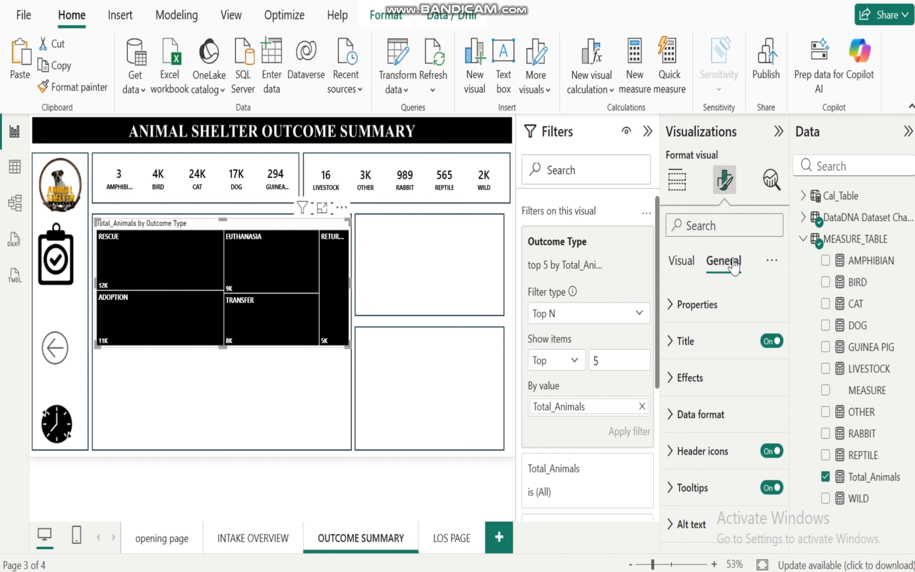
pyautogui.click(672, 342)
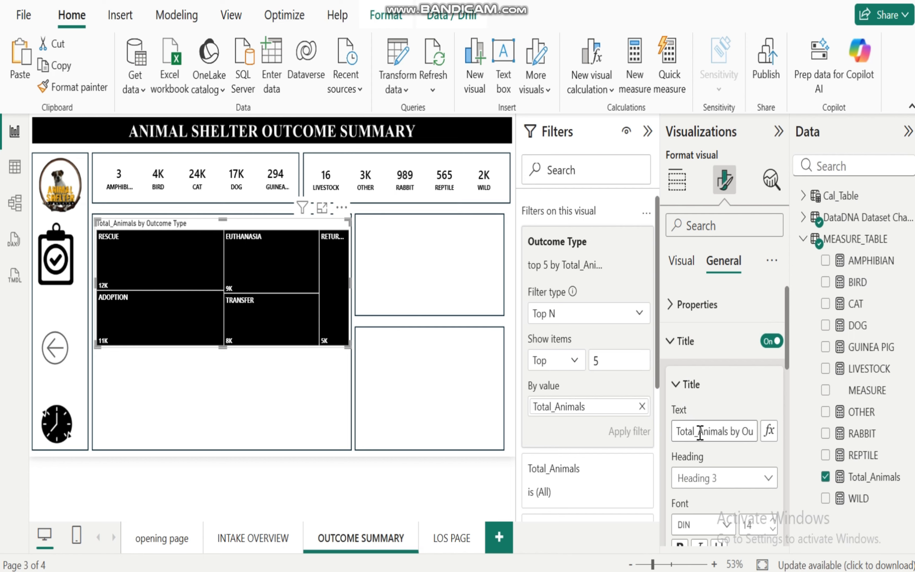
pyautogui.moveTo(700, 432); pyautogui.dragTo(670, 441)
pyautogui.press('BackSpace')
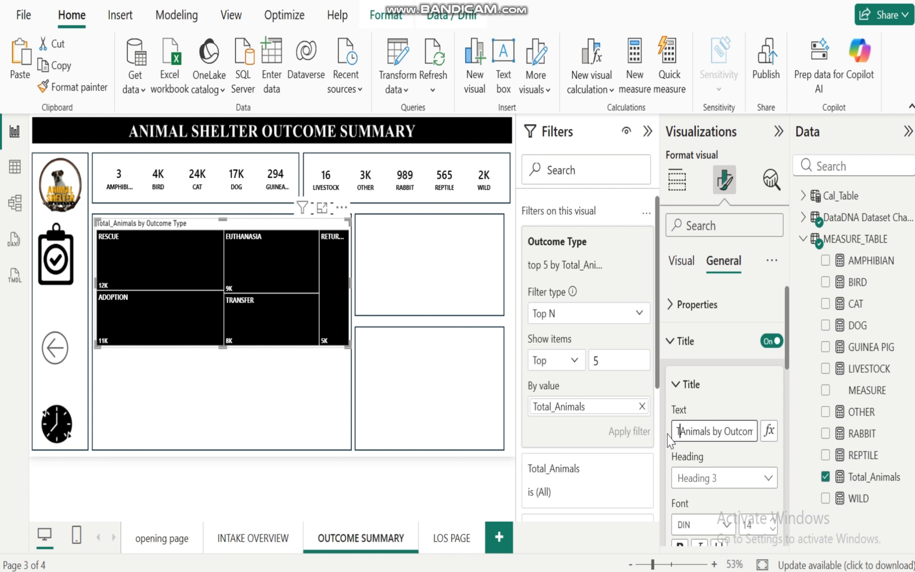
pyautogui.write('T')
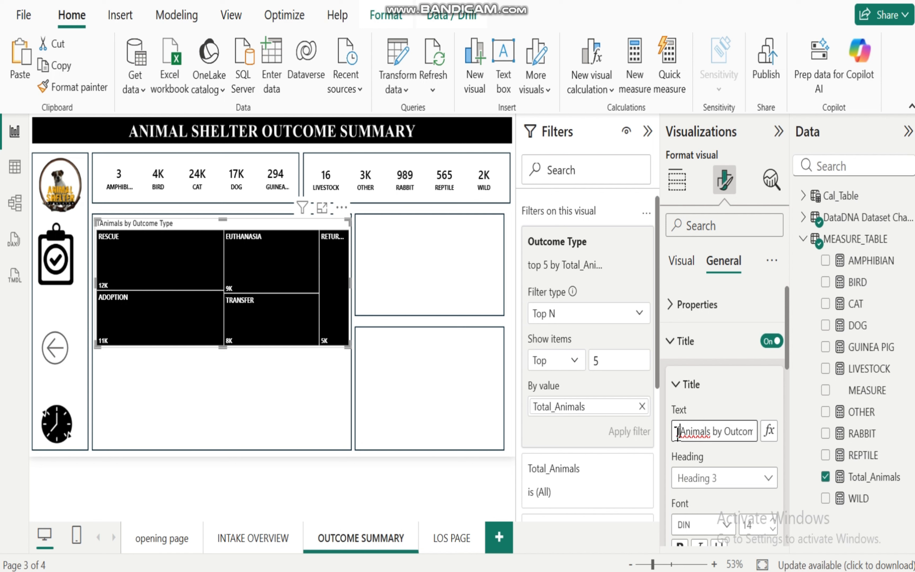
pyautogui.tripleClick(677, 431)
pyautogui.write('TOP')
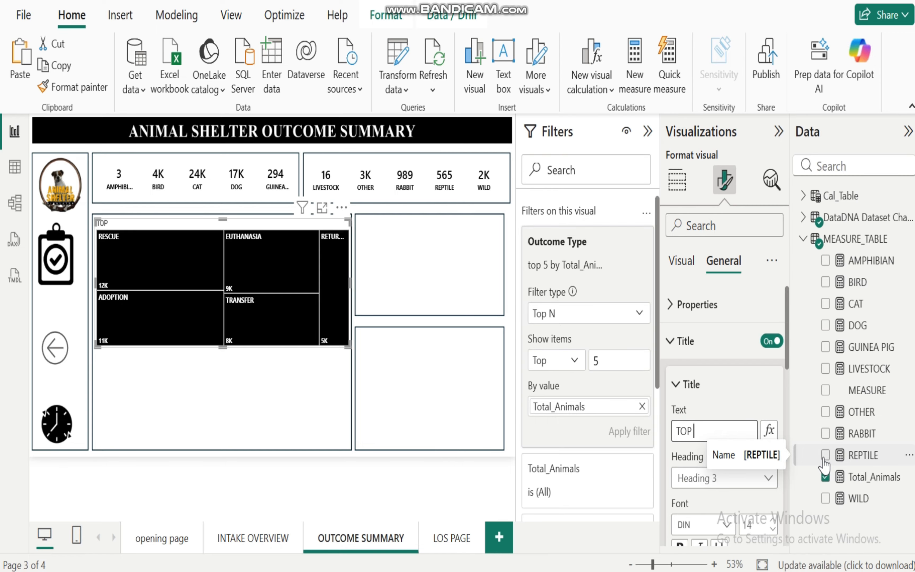
pyautogui.write(' 5 OUTCM')
pyautogui.press('BackSpace')
pyautogui.write('OME TYPES BY')
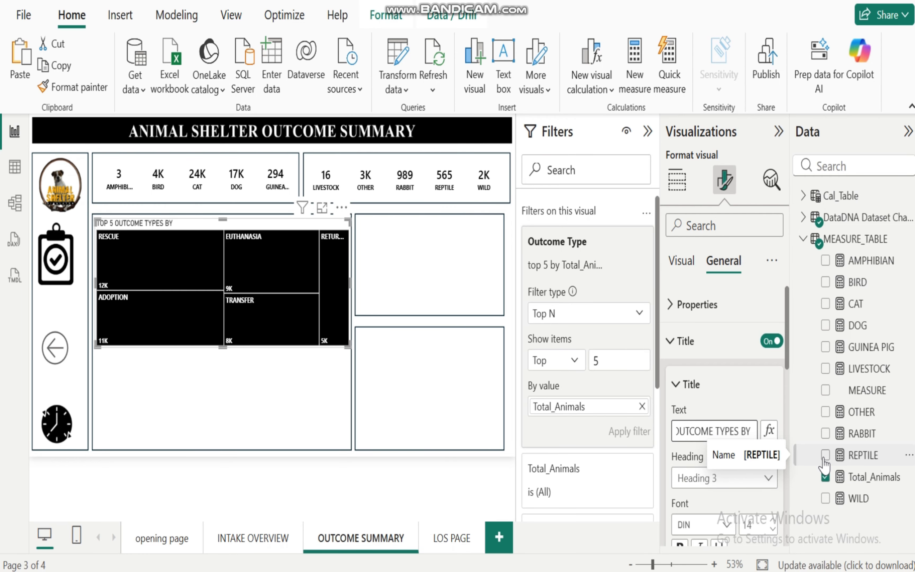
pyautogui.write(' ANIMALS')
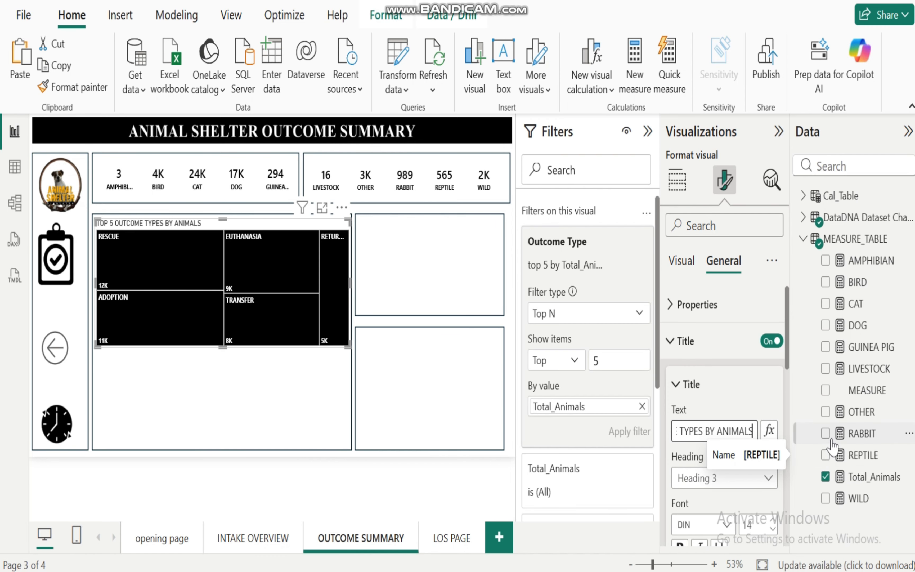
# Step: Format the treemap's title as bold black text with centered horizontal alignment
pyautogui.scroll(-4, 790, 323)
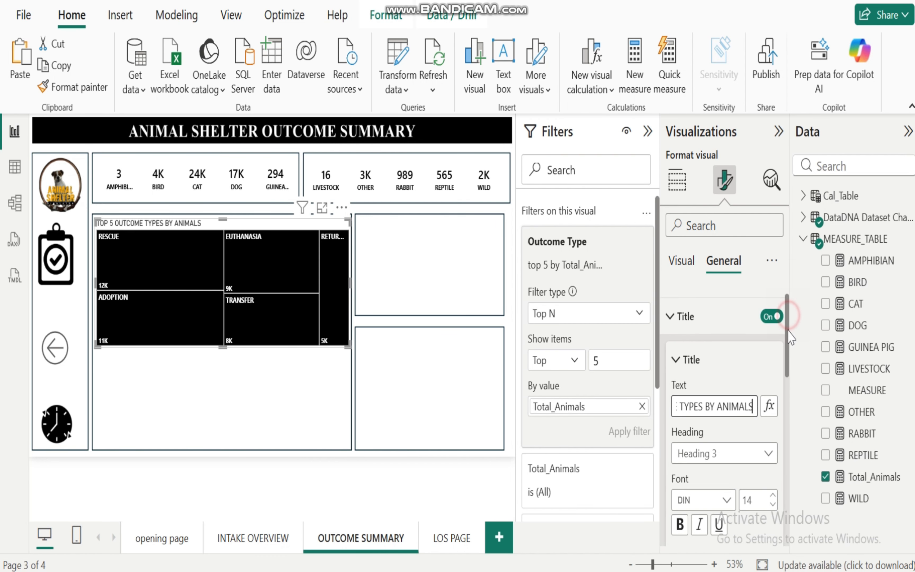
pyautogui.click(679, 408)
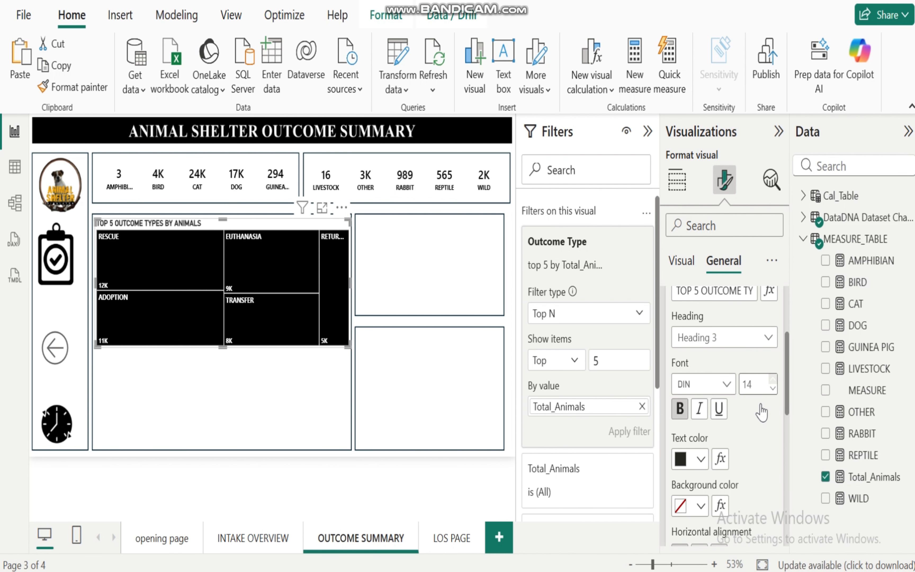
pyautogui.click(701, 459)
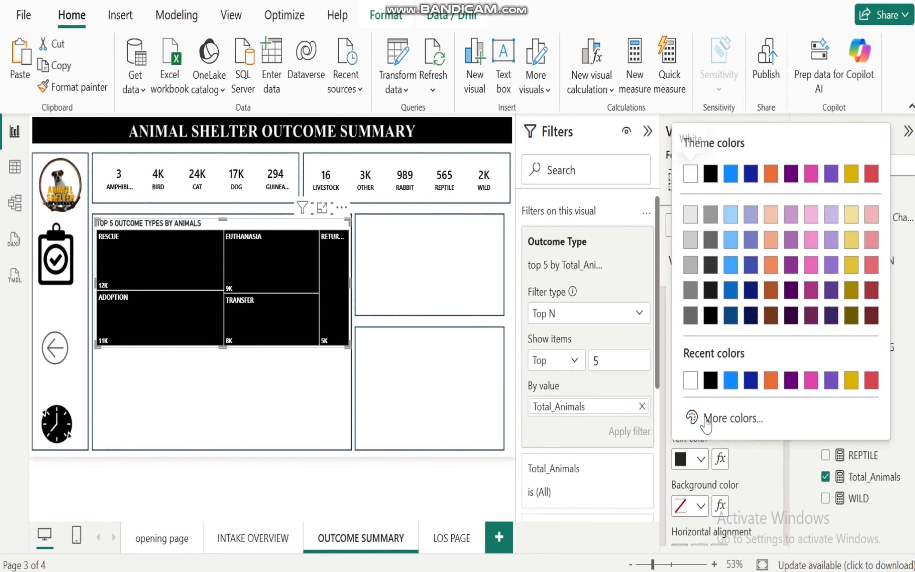
pyautogui.click(711, 381)
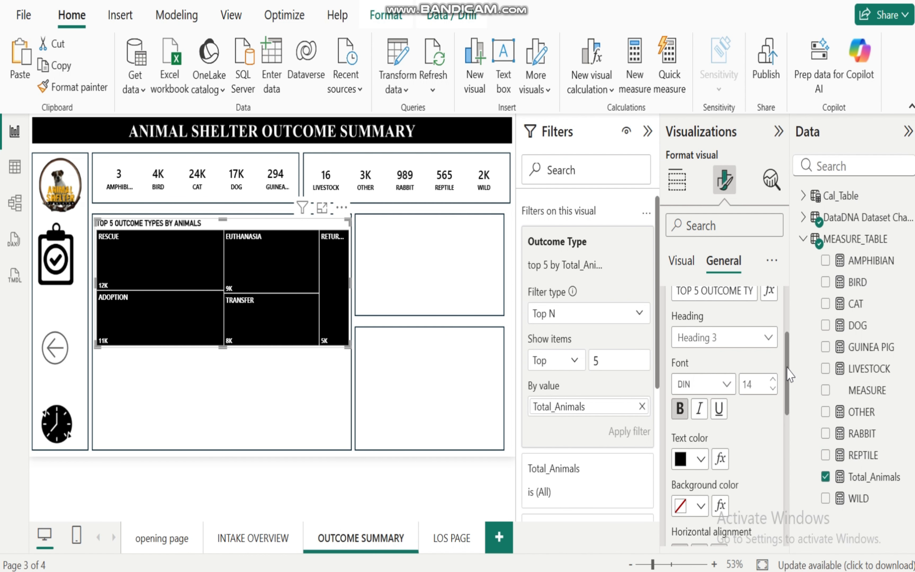
pyautogui.scroll(-4, 787, 369)
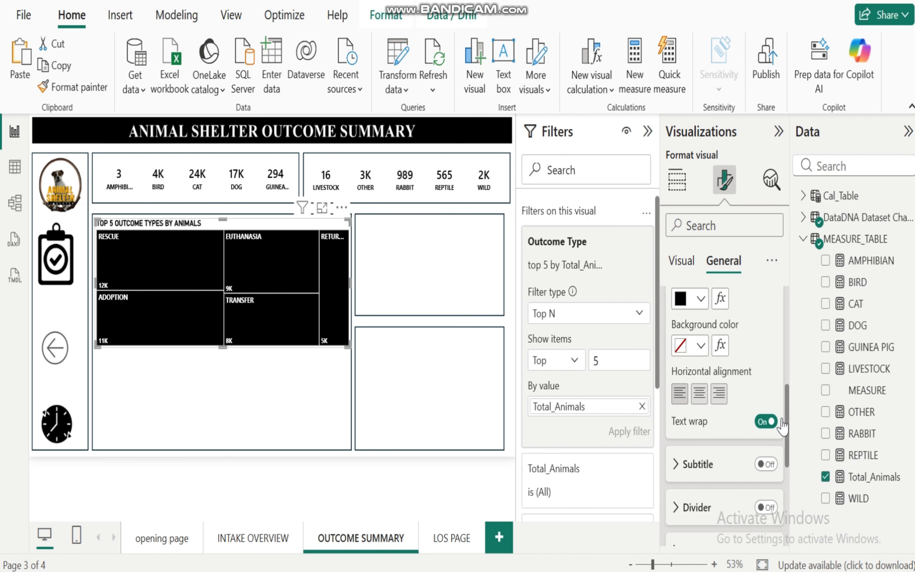
pyautogui.click(700, 395)
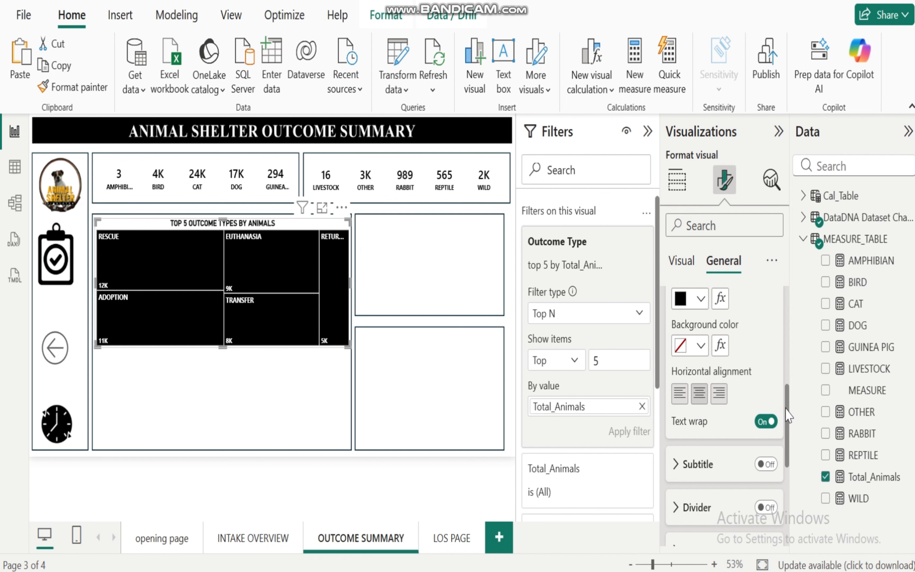
pyautogui.moveTo(787, 420); pyautogui.dragTo(789, 262)
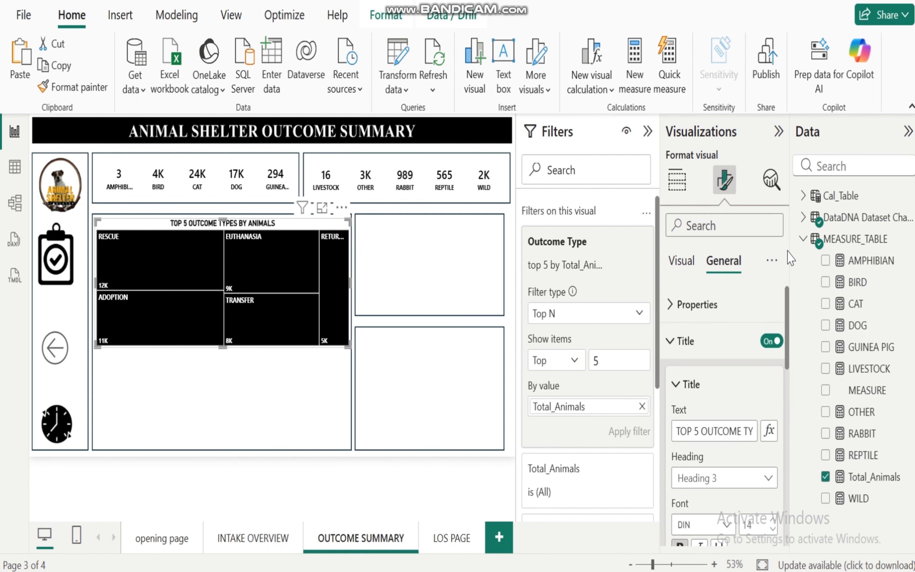
pyautogui.click(675, 341)
# Step: Turn off the treemap's background and slightly reduce its height by raising the lower edge
pyautogui.click(673, 378)
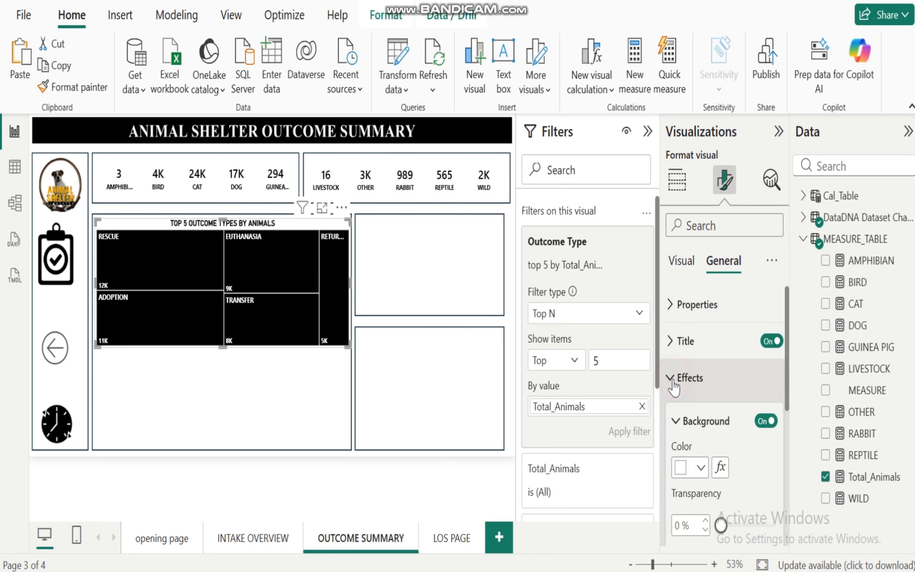
pyautogui.click(766, 421)
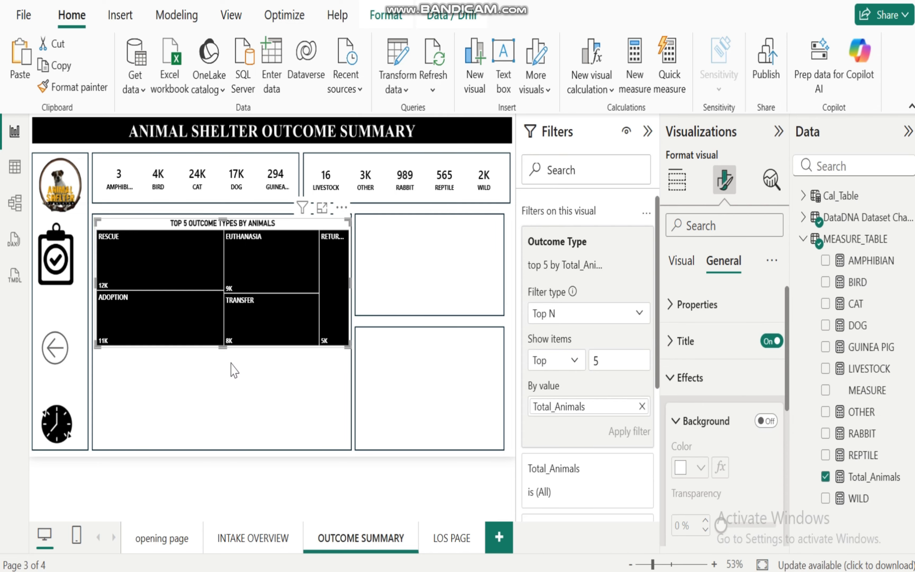
pyautogui.moveTo(223, 346); pyautogui.dragTo(225, 334)
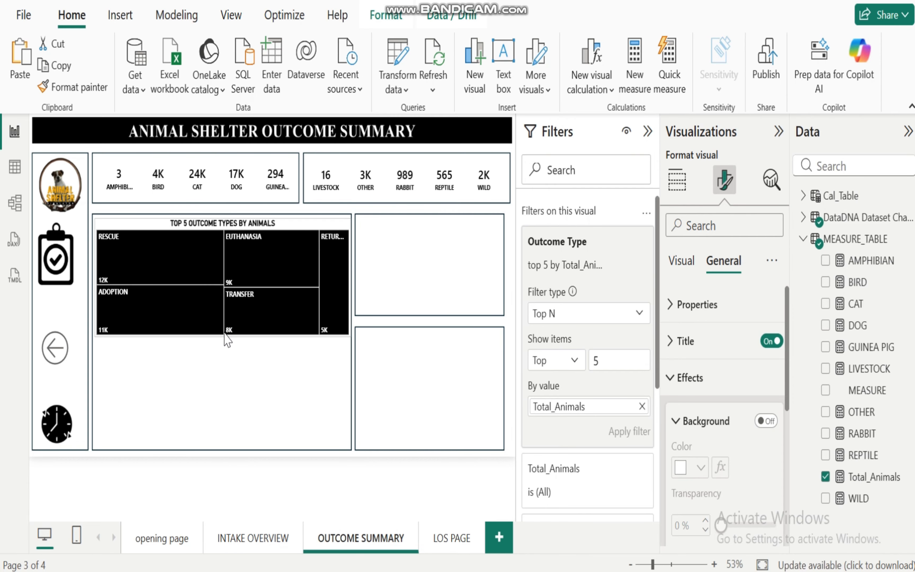
# Step: Review the outcome dashboard questions in the PowerPoint business case presentation, then return to the untitled Power BI report
pyautogui.click(221, 379)
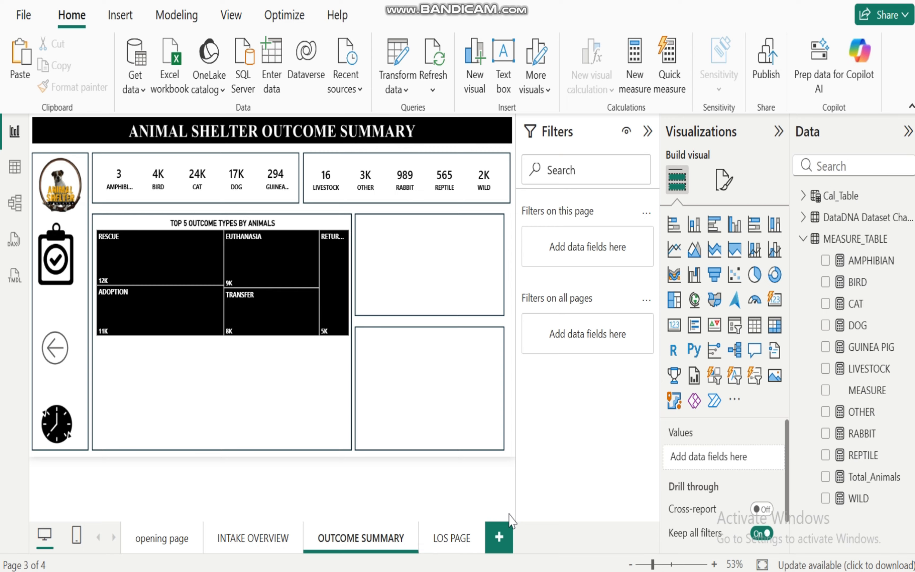
pyautogui.moveTo(553, 571)
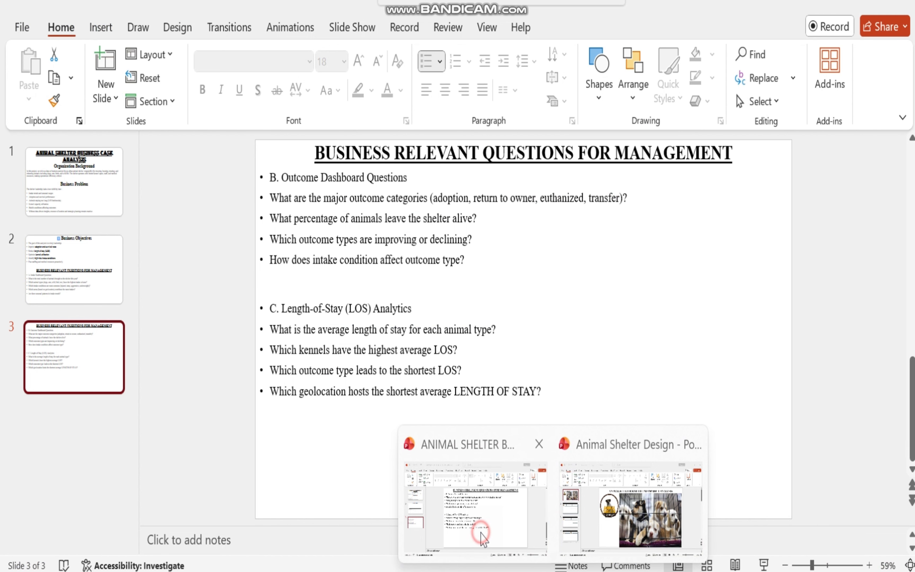
pyautogui.click(483, 534)
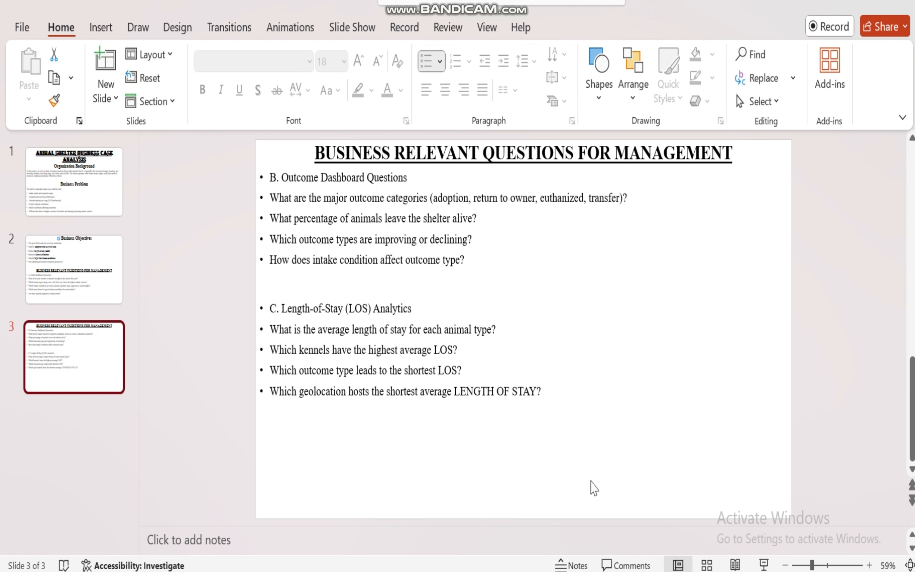
pyautogui.moveTo(616, 568)
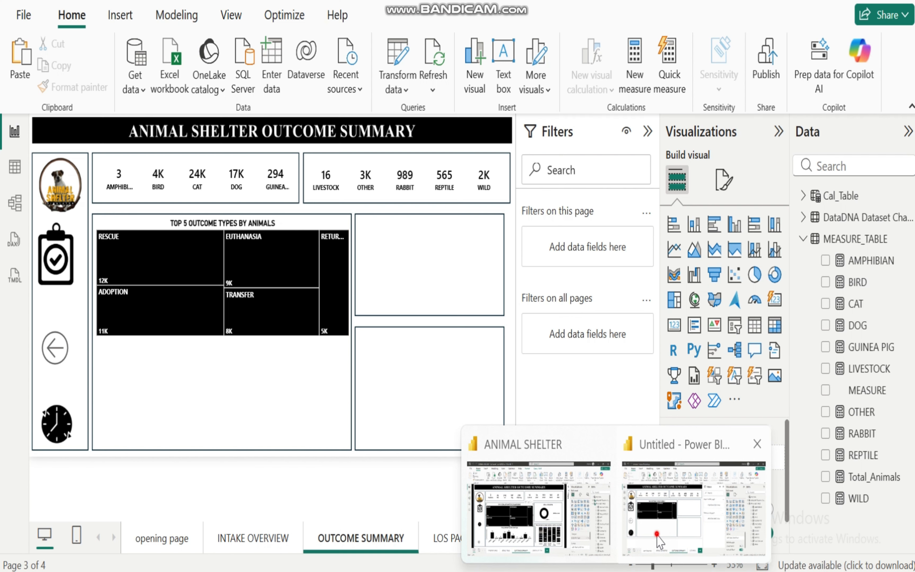
pyautogui.click(659, 540)
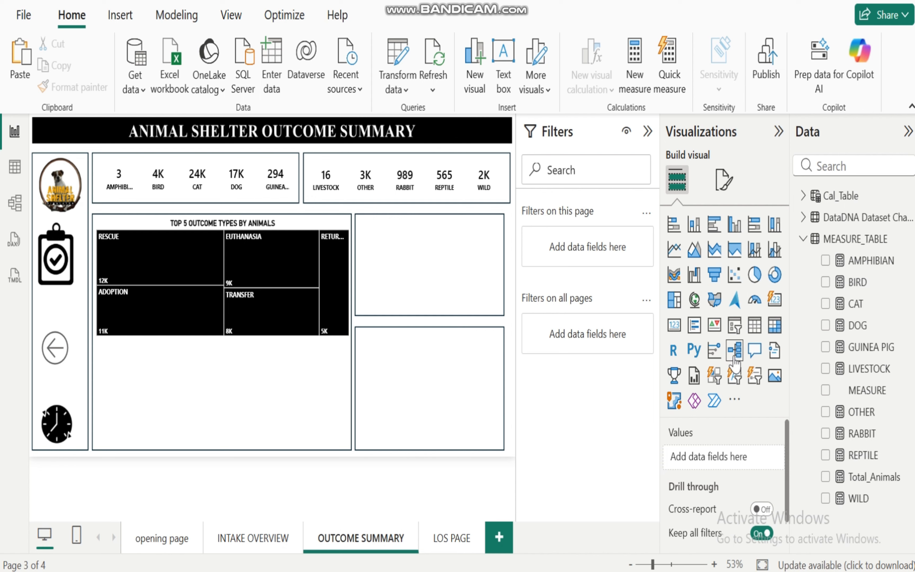
pyautogui.click(871, 390)
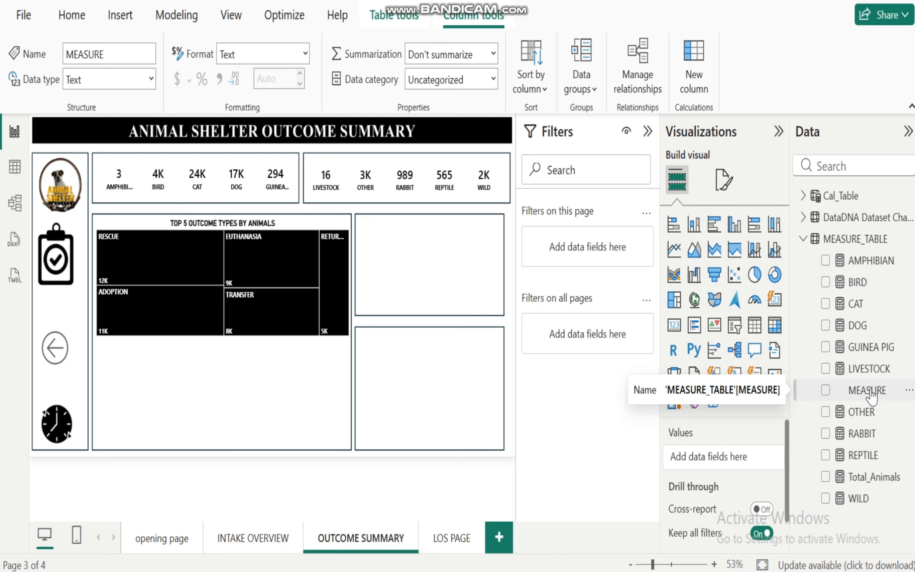
pyautogui.rightClick(871, 393)
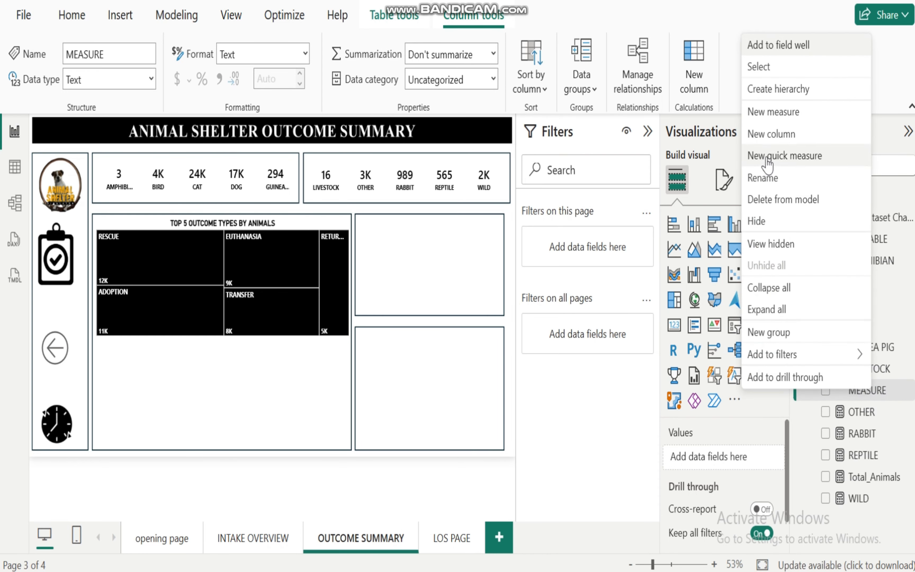
pyautogui.click(452, 356)
pyautogui.moveTo(552, 570)
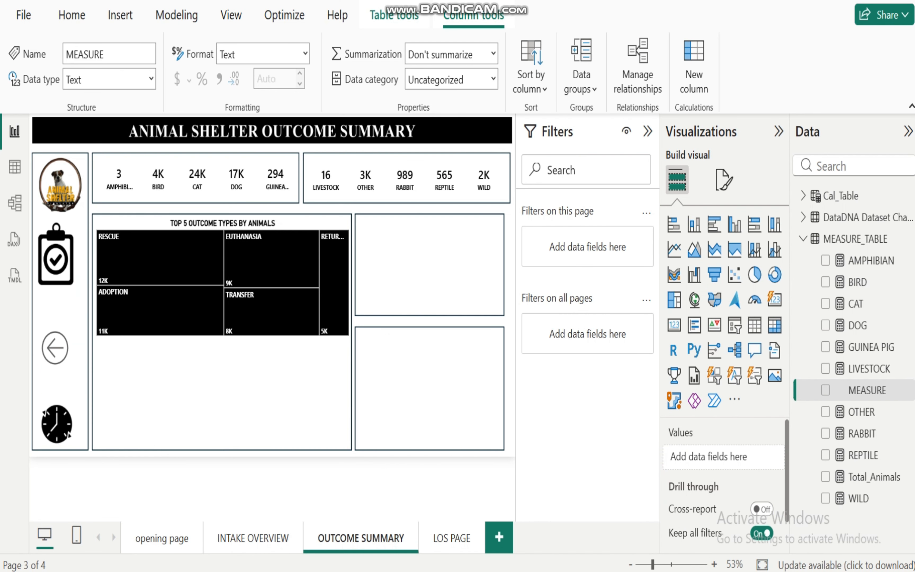
pyautogui.moveTo(615, 571)
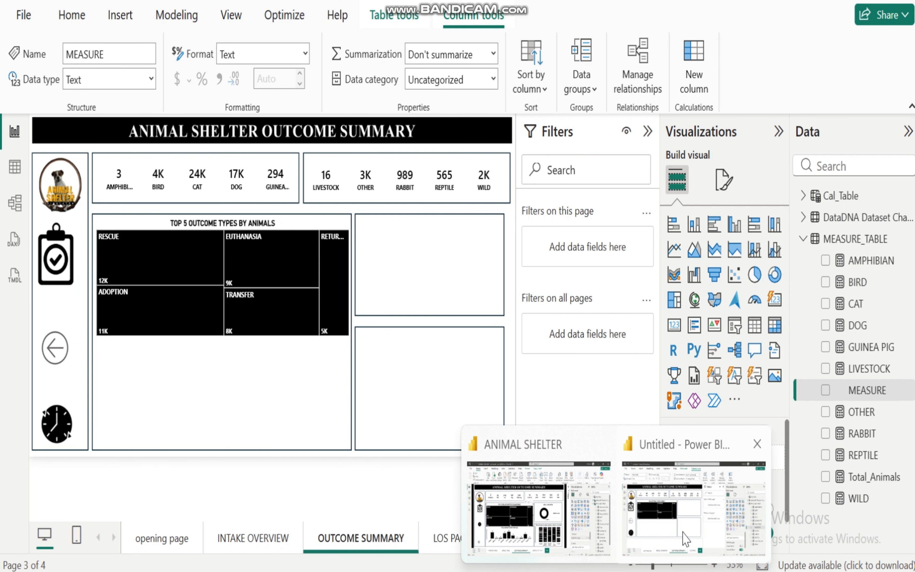
pyautogui.click(656, 510)
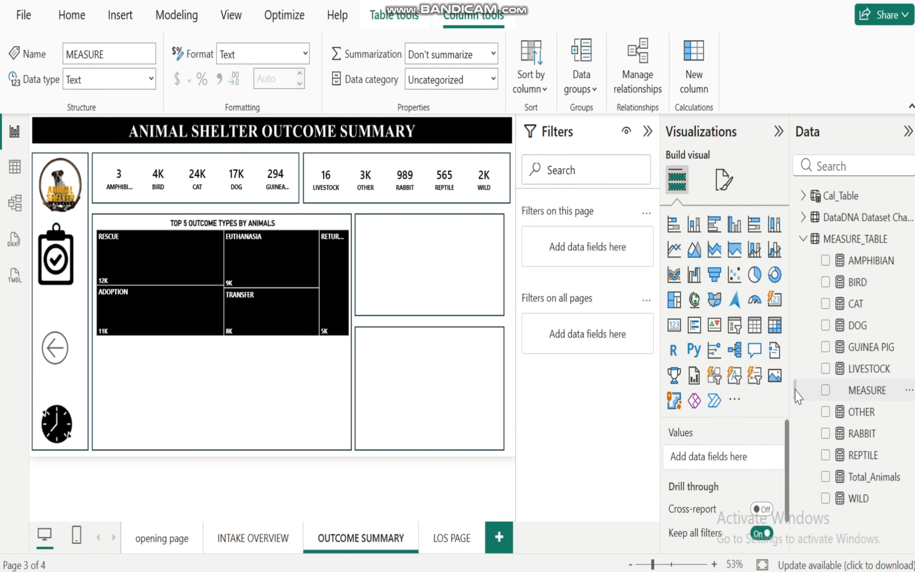
# Step: Create a new measure in MEASURE_TABLE and name it "Alive On Intake%"
pyautogui.rightClick(860, 391)
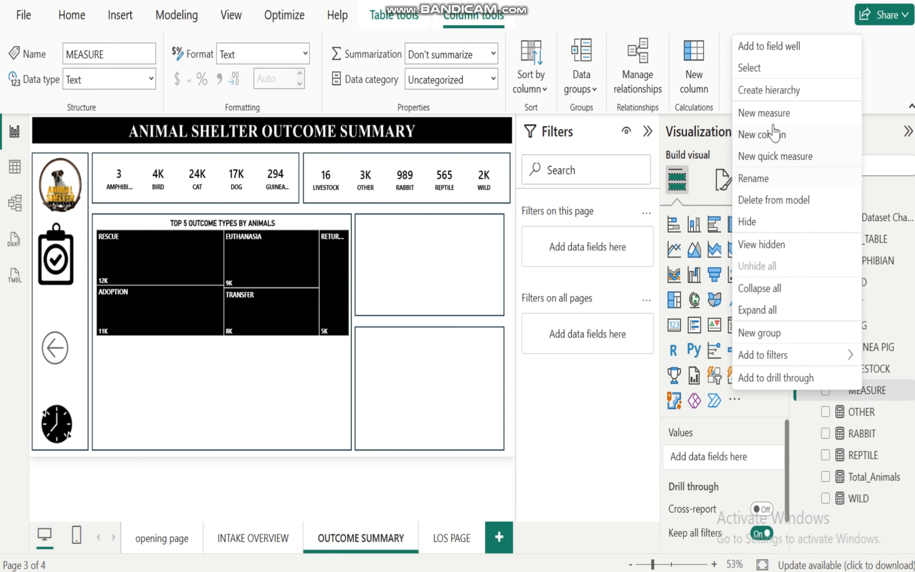
pyautogui.click(766, 112)
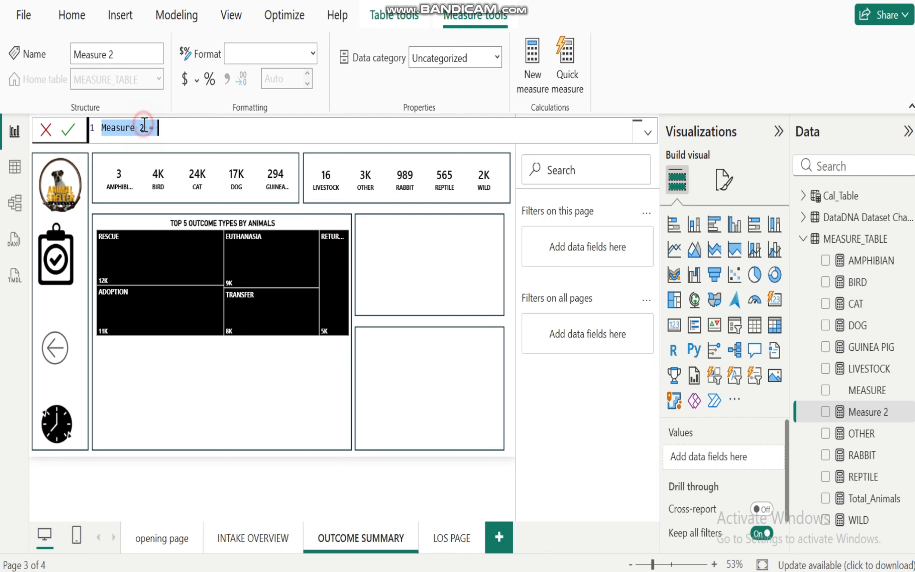
pyautogui.click(145, 128)
pyautogui.press('BackSpace')
pyautogui.press('BackSpace')
pyautogui.press('BackSpace')
pyautogui.press('BackSpace')
pyautogui.press('BackSpace')
pyautogui.press('BackSpace')
pyautogui.press('BackSpace')
pyautogui.press('BackSpace')
pyautogui.press('BackSpace')
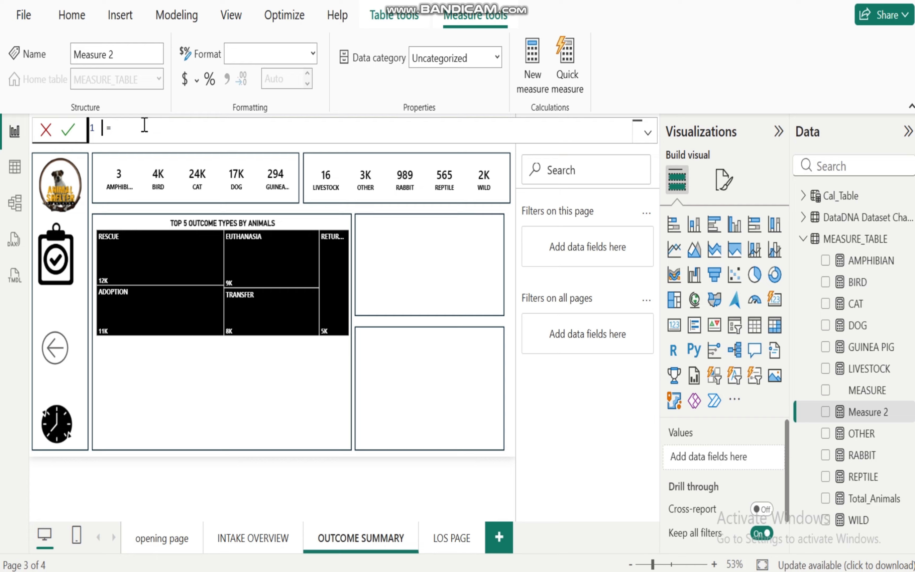
pyautogui.write('Alive On Intake')
pyautogui.press('BackSpace')
pyautogui.write('%')
# Step: Begin the measure's formula with DIVIDE(COUNTROWS(FILTER( on the table 'DataDNA Dataset Challenge - Animal Shelter Operations - December 2025'
pyautogui.click(205, 130)
pyautogui.write('DIVIDE')
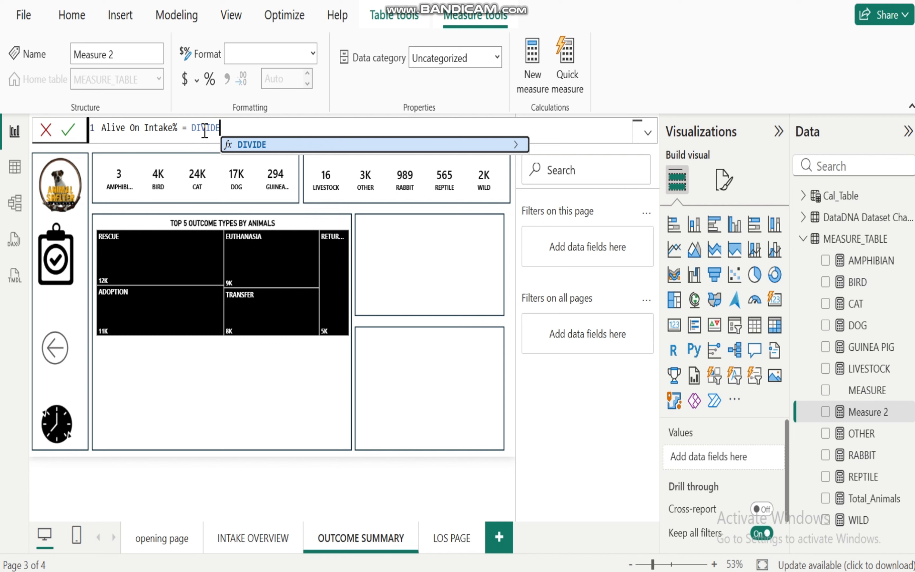
pyautogui.write('(')
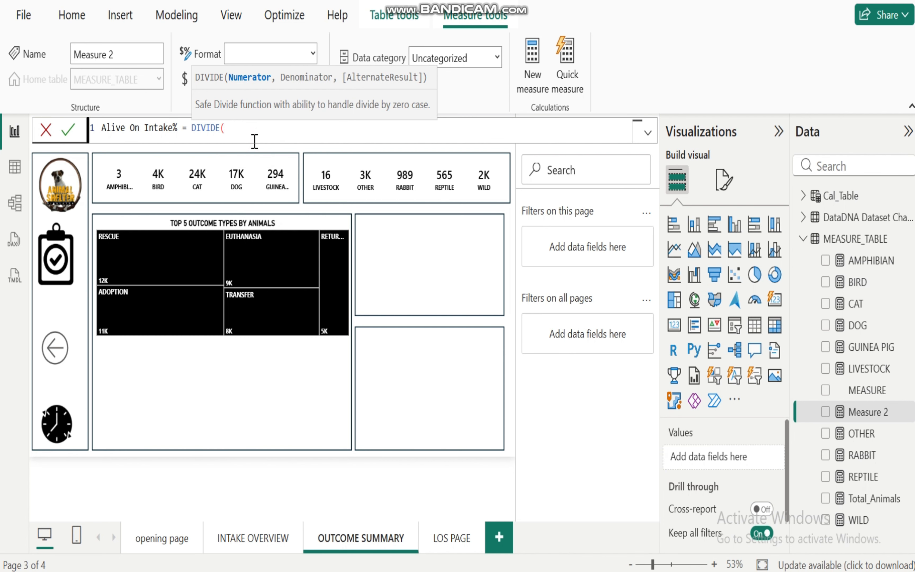
pyautogui.write('COUNT')
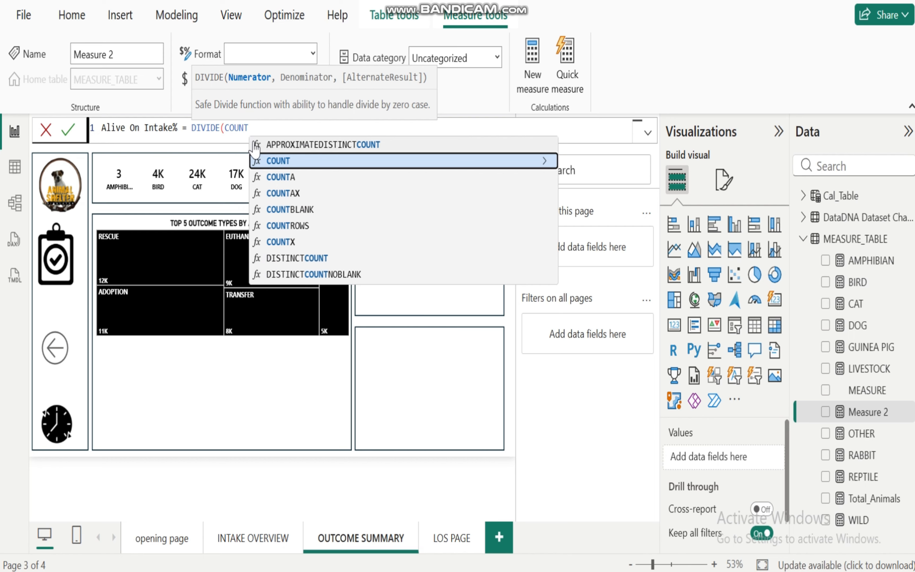
pyautogui.write('ROWS')
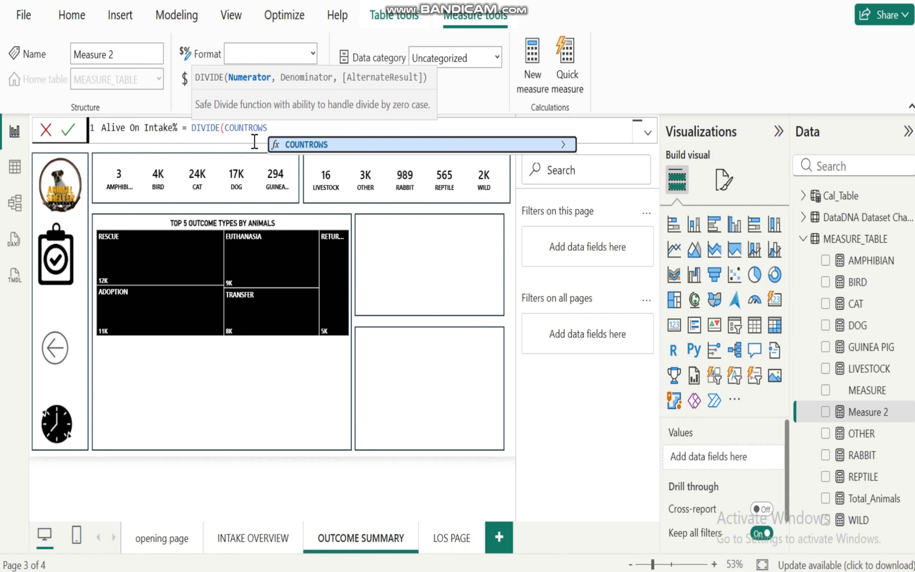
pyautogui.click(348, 145)
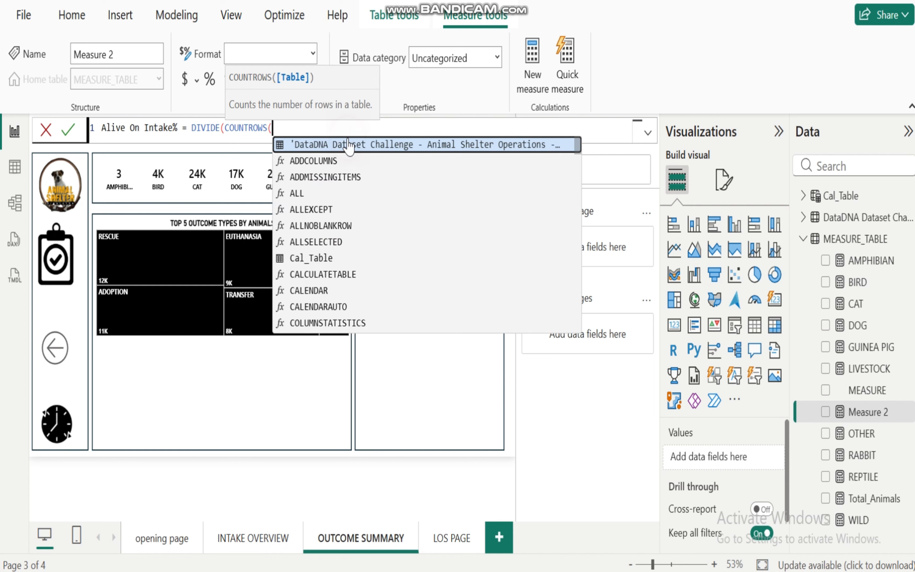
pyautogui.write('FILTER')
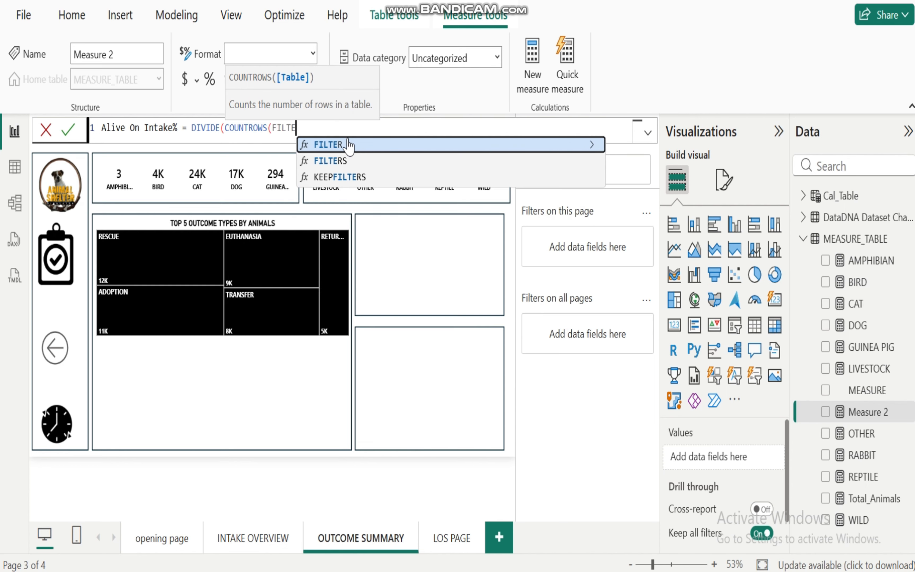
pyautogui.click(348, 145)
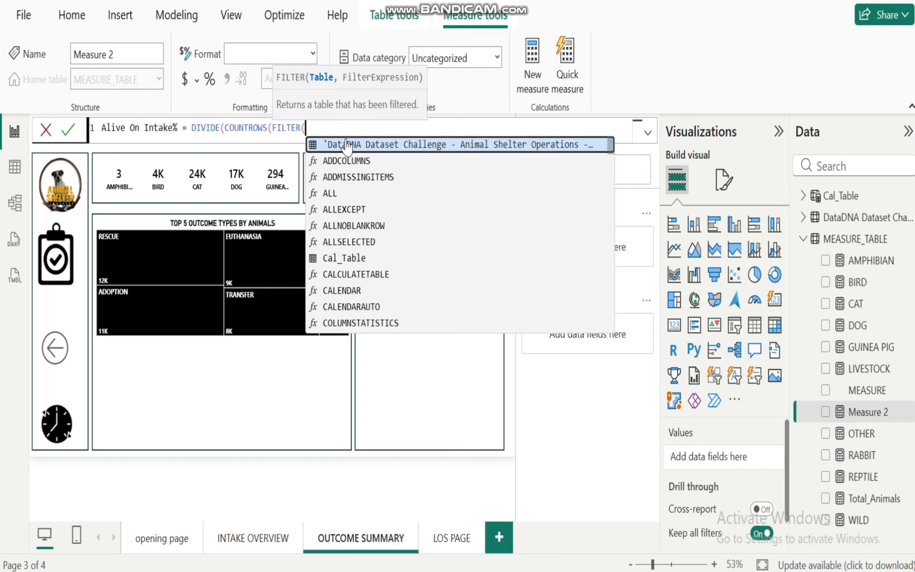
pyautogui.write('DT')
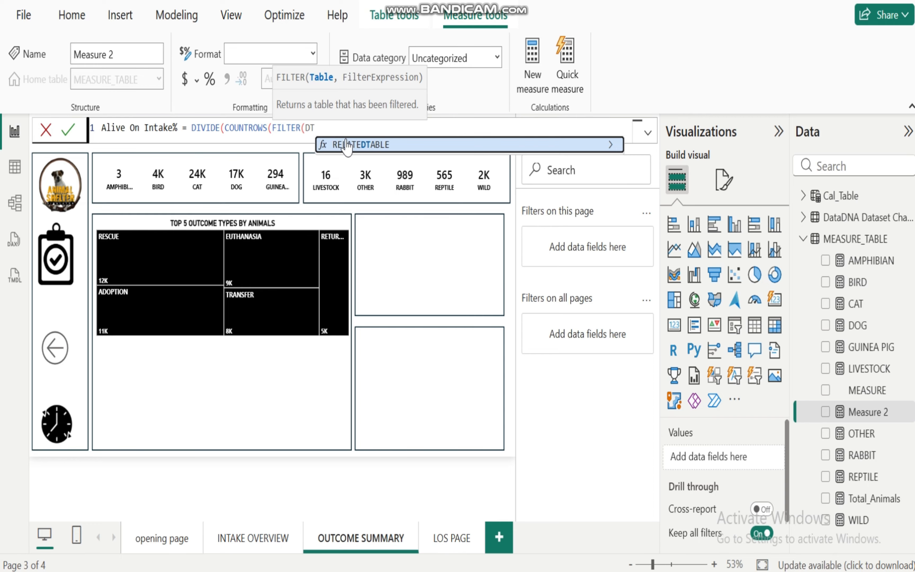
pyautogui.press('BackSpace')
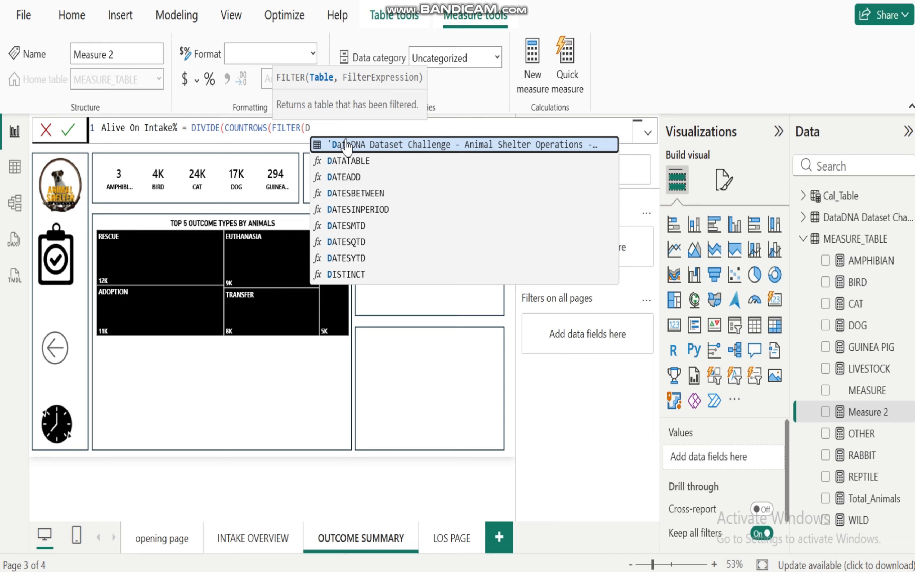
pyautogui.click(399, 144)
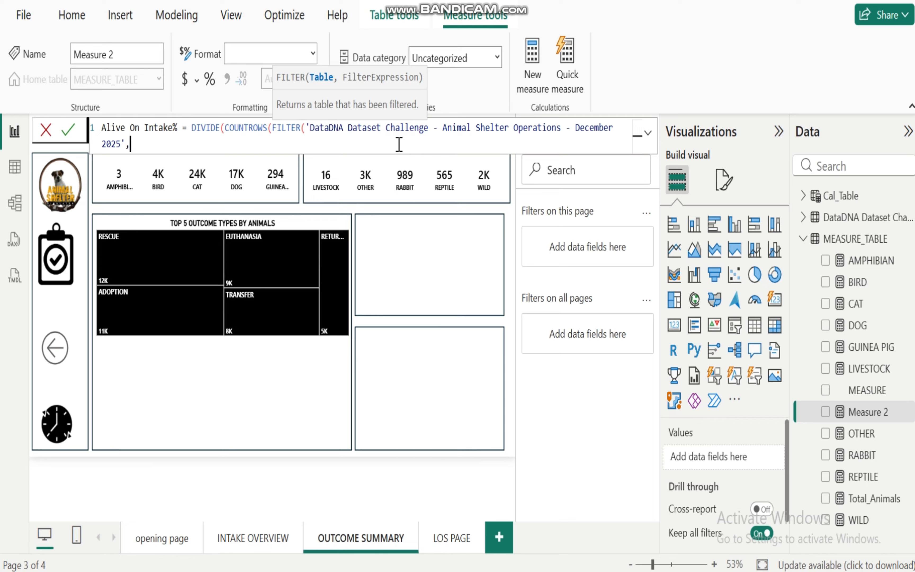
pyautogui.write('INT')
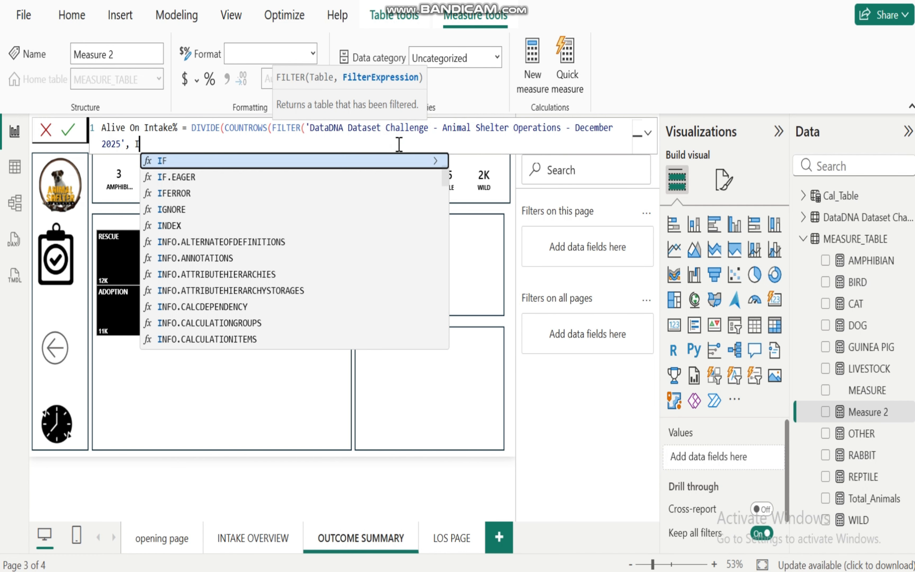
pyautogui.write('AKE IS')
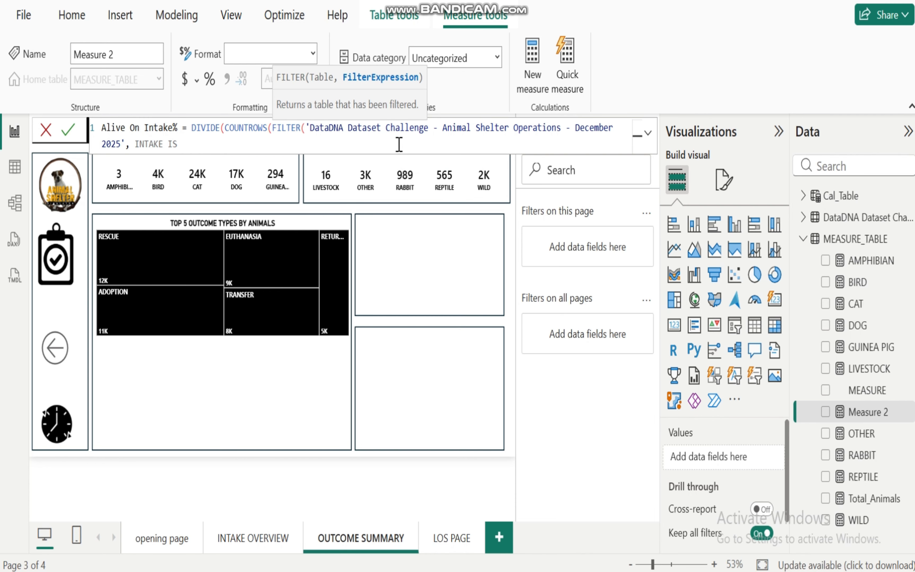
pyautogui.press('BackSpace')
pyautogui.press('BackSpace')
pyautogui.press('BackSpace')
pyautogui.press('BackSpace')
pyautogui.press('BackSpace')
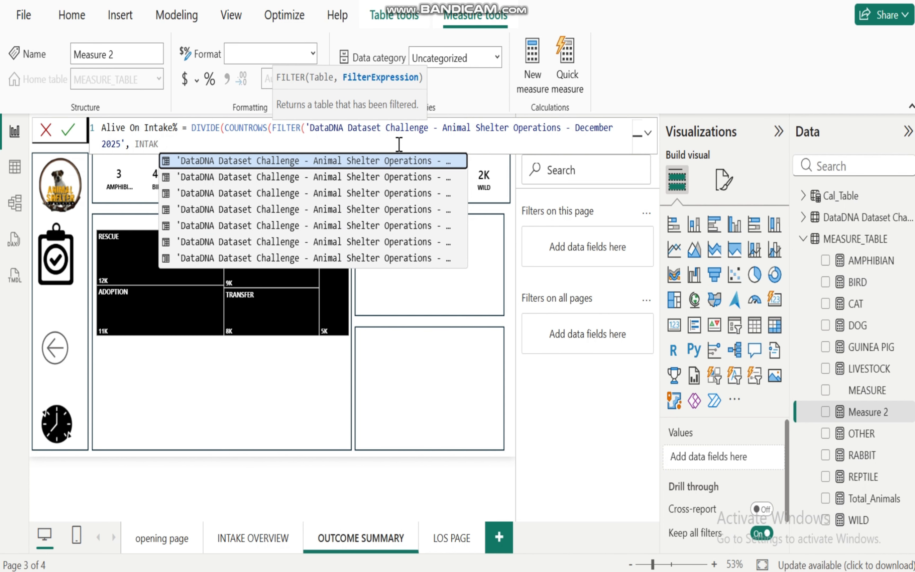
pyautogui.press('BackSpace')
pyautogui.press('BackSpace')
pyautogui.press('BackSpace')
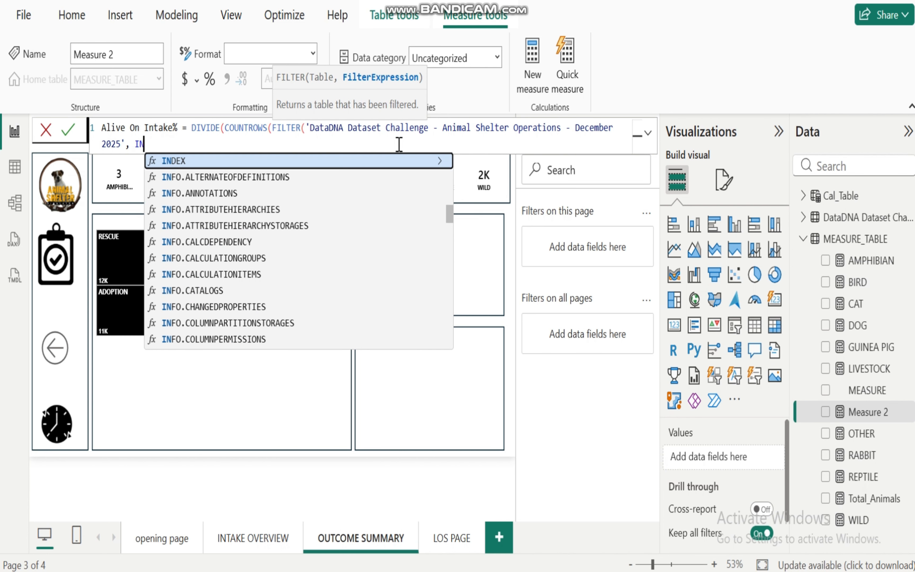
pyautogui.write('TAKE IS')
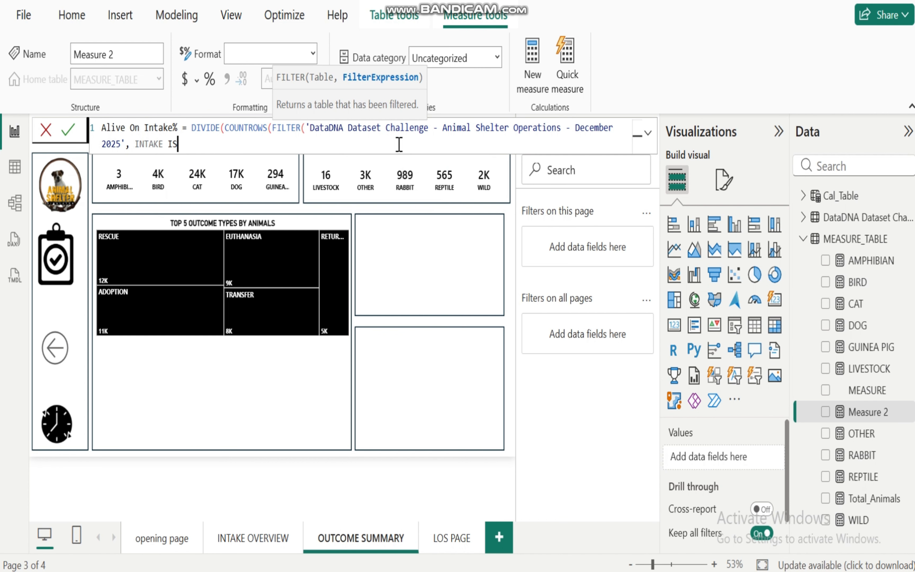
pyautogui.press('BackSpace')
pyautogui.press('BackSpace')
pyautogui.press('BackSpace')
pyautogui.press('BackSpace')
pyautogui.press('BackSpace')
pyautogui.press('BackSpace')
pyautogui.press('BackSpace')
pyautogui.press('BackSpace')
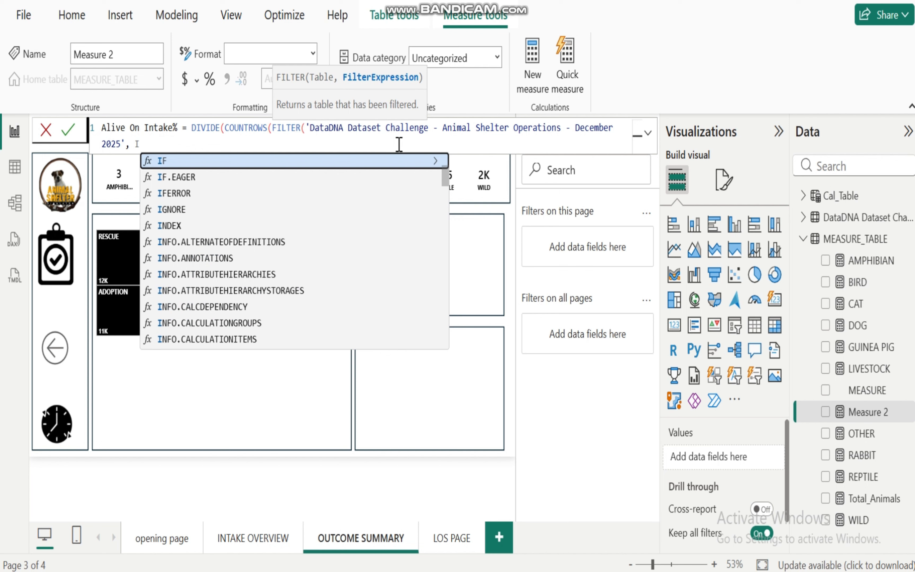
# Step: Set the filter condition to the dataset's [intake_is_dead] column = "Alove on Intake" and close the FILTER function
pyautogui.write('ntake')
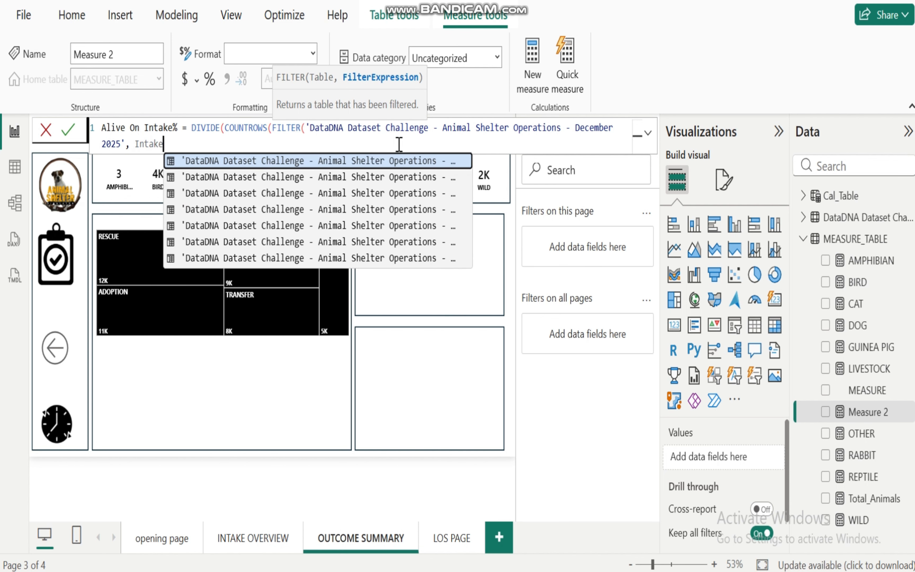
pyautogui.write('_is')
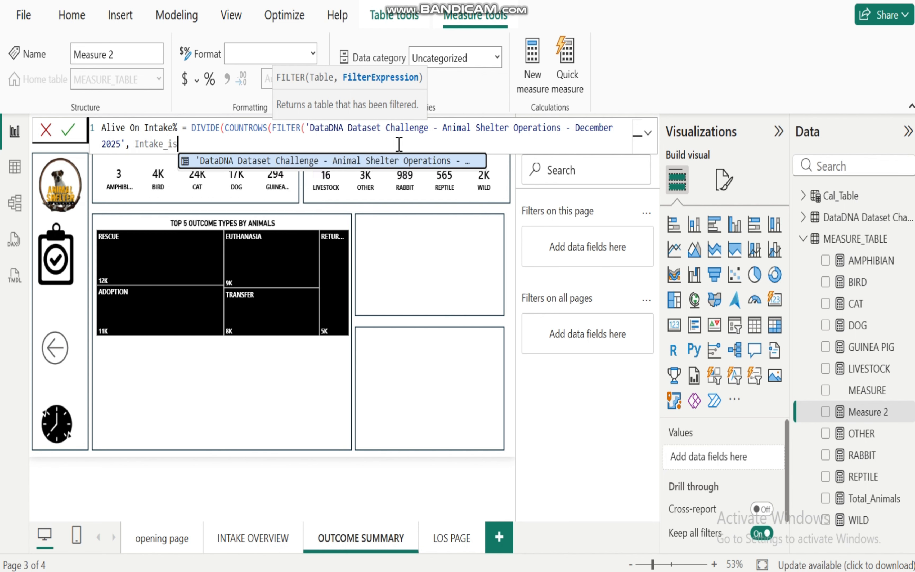
pyautogui.click(416, 161)
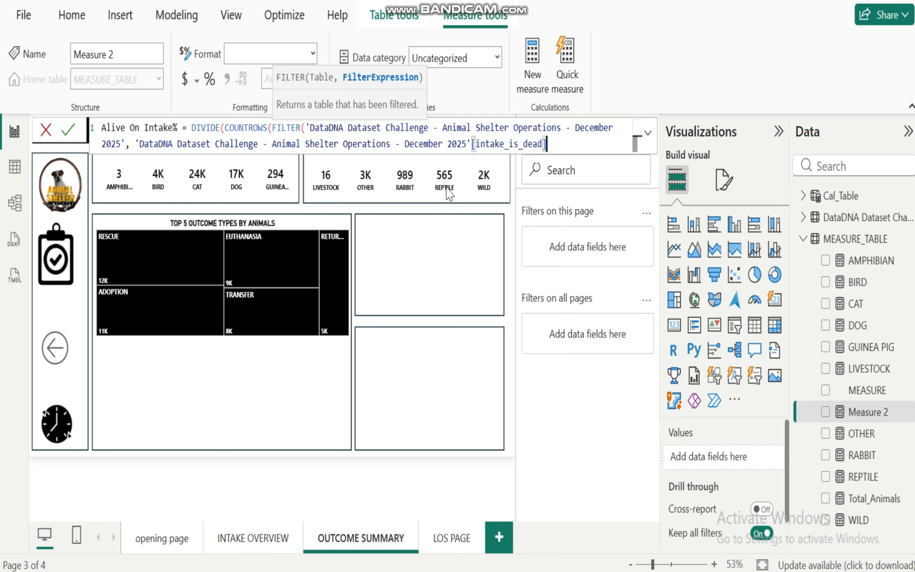
pyautogui.write('= "Alove ')
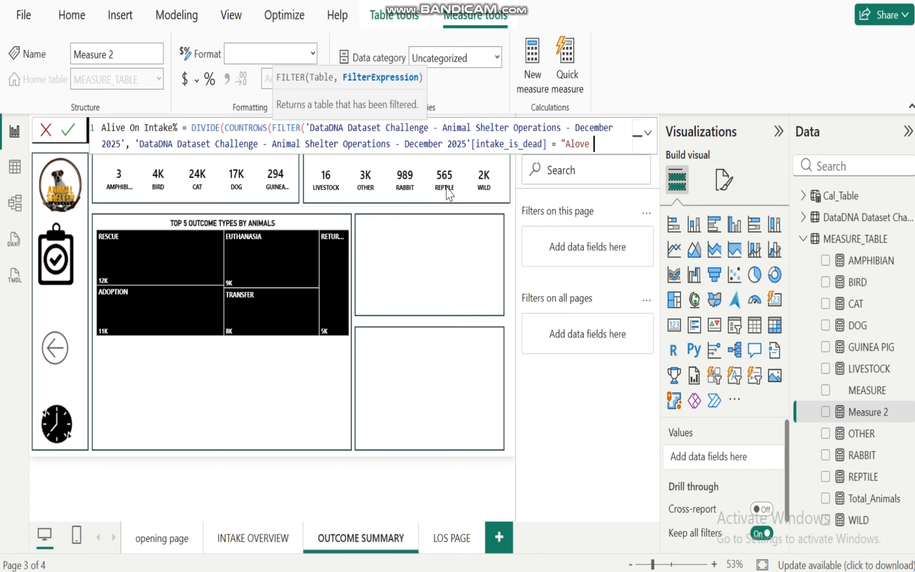
pyautogui.write('on Intake')
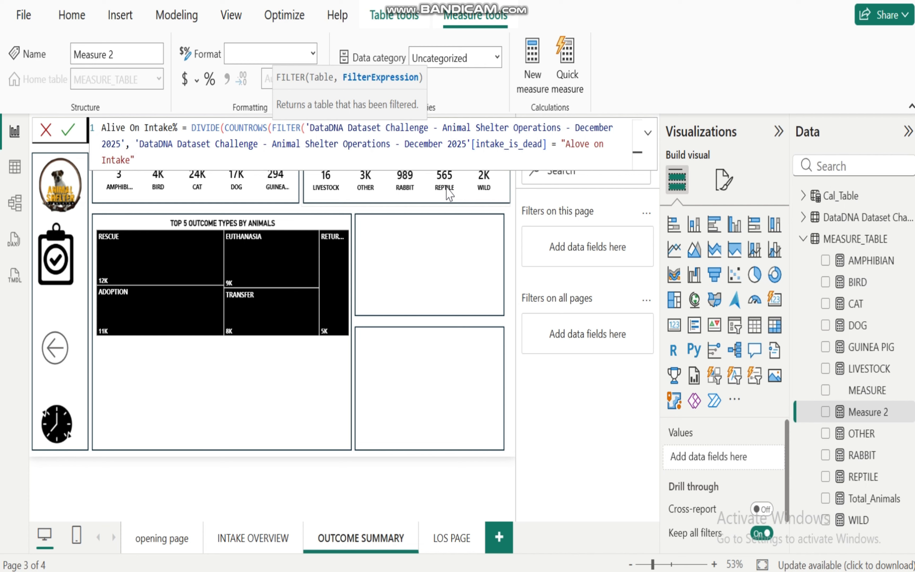
pyautogui.write(')')
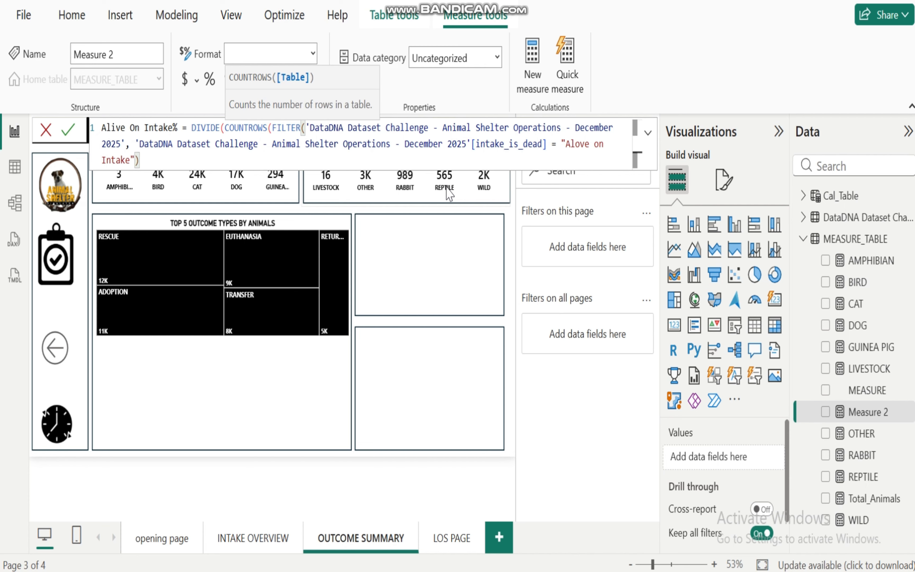
# Step: Close COUNTROWS, use [Total_Animals] as the DIVIDE denominator, and commit the Alive On Intake% measure
pyautogui.write(')')
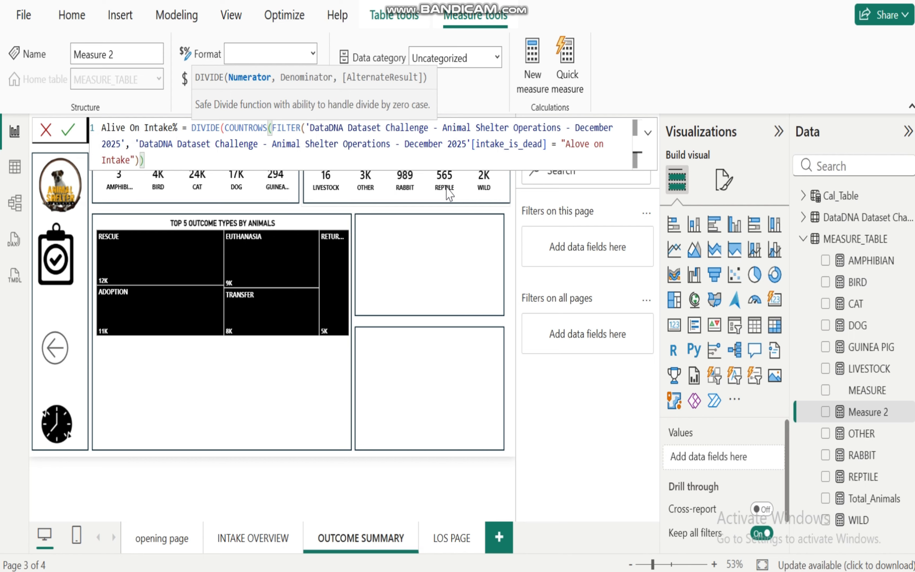
pyautogui.write(', ')
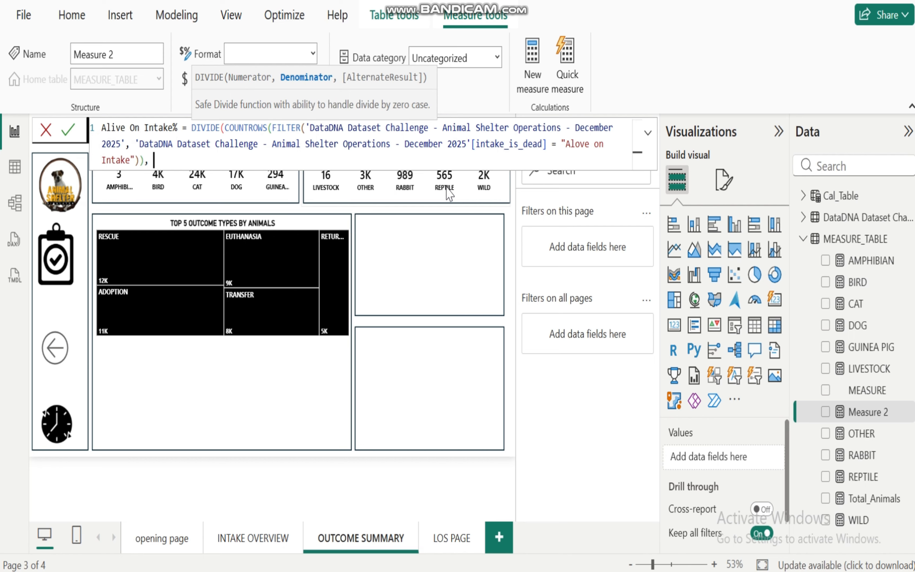
pyautogui.write('total')
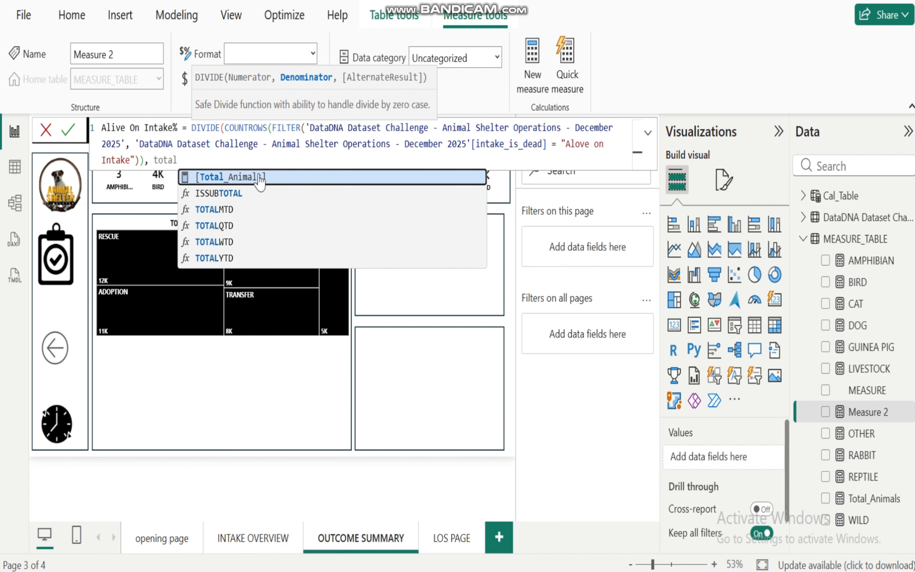
pyautogui.click(260, 177)
pyautogui.write(')')
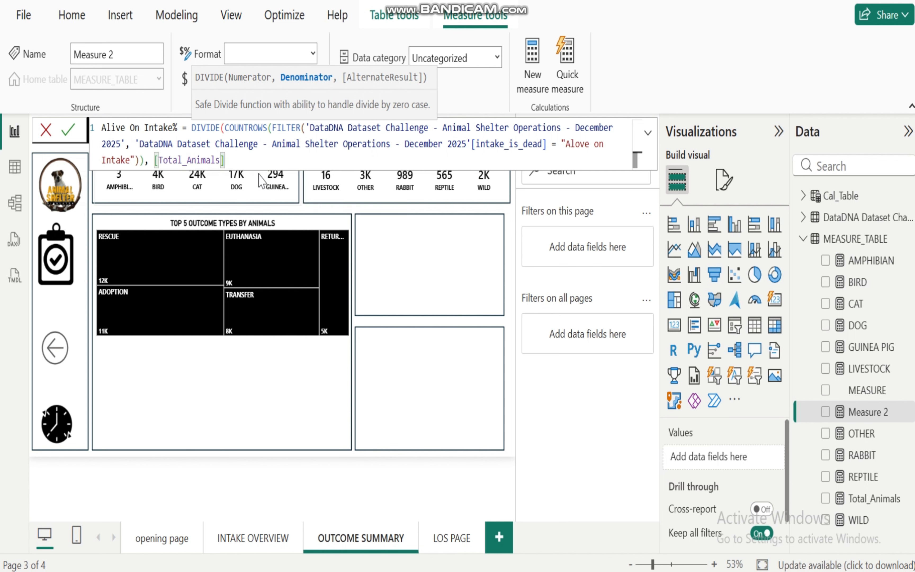
pyautogui.press('Return')
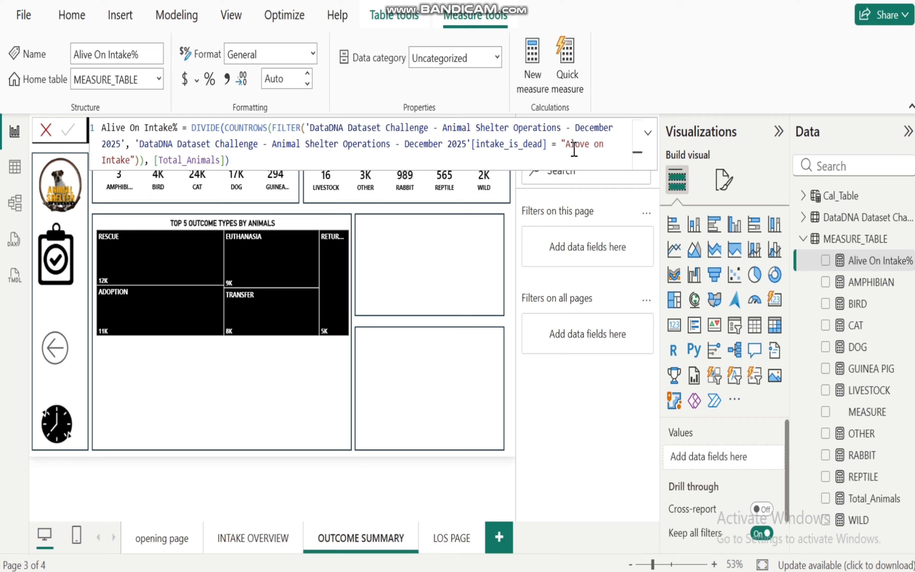
# Step: Correct the filter text in the Alive On Intake% formula to "Alive on Intake" and commit the measure
pyautogui.click(582, 144)
pyautogui.press('BackSpace')
pyautogui.write('i')
pyautogui.click(233, 161)
pyautogui.press('Return')
pyautogui.click(419, 262)
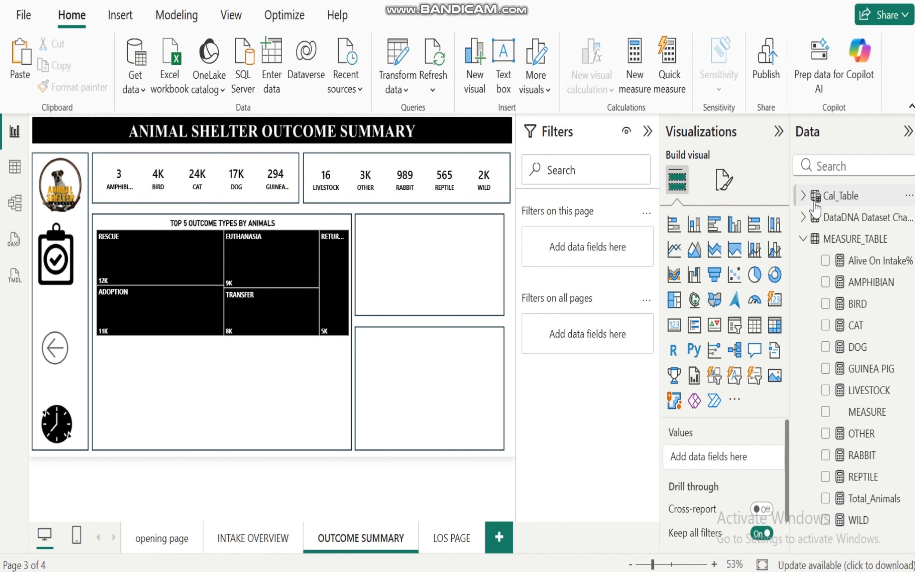
# Step: Add a donut chart of Alive On Intake% and fit it inside the empty upper frame beside the outcome types treemap
pyautogui.click(825, 261)
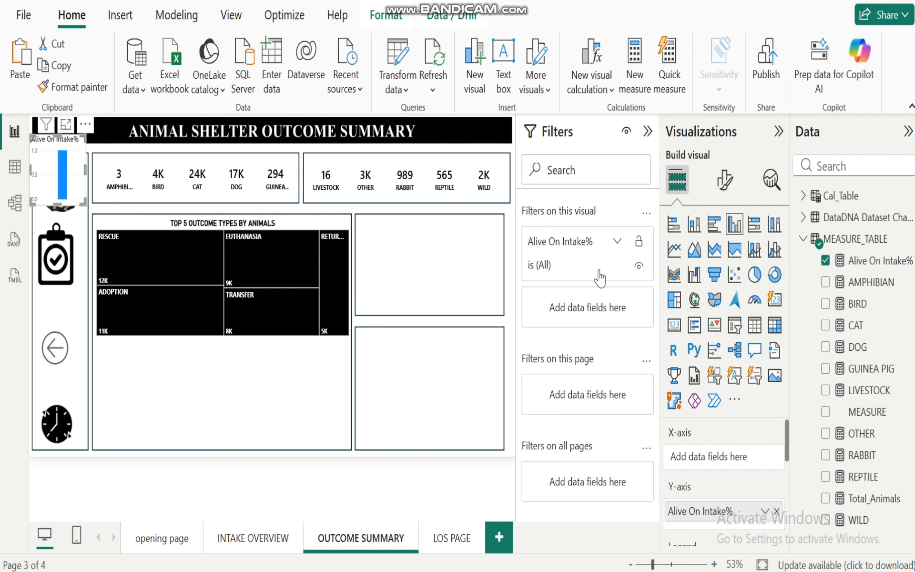
pyautogui.click(775, 281)
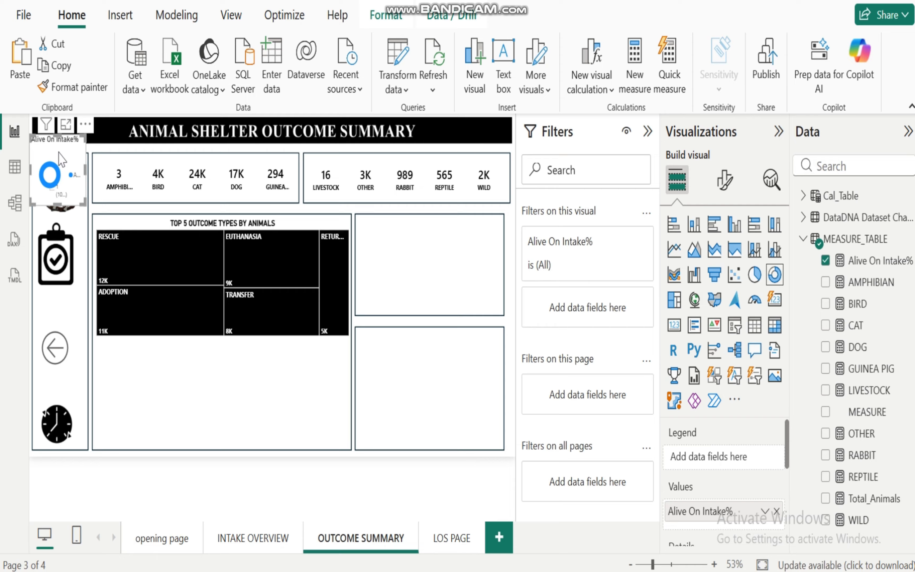
pyautogui.moveTo(61, 159); pyautogui.dragTo(498, 276)
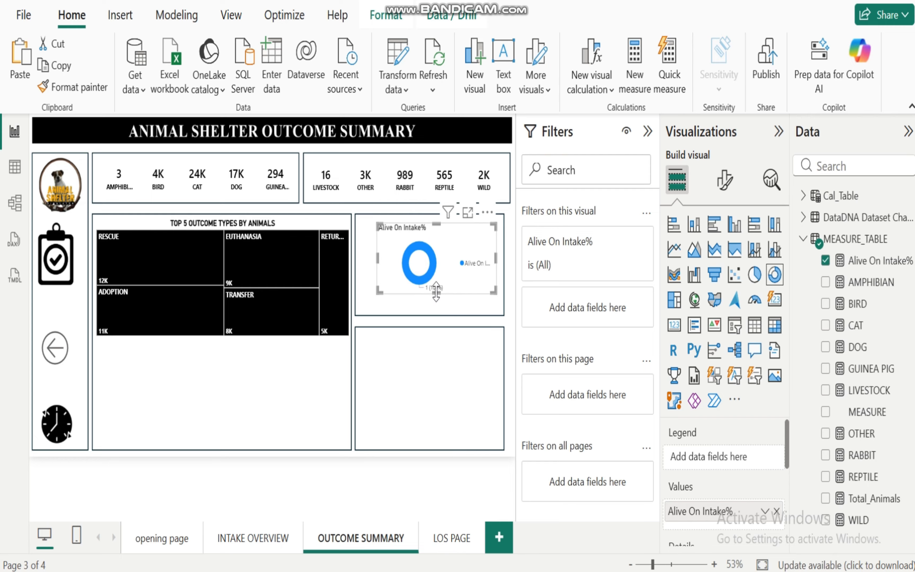
pyautogui.moveTo(437, 291); pyautogui.dragTo(436, 313)
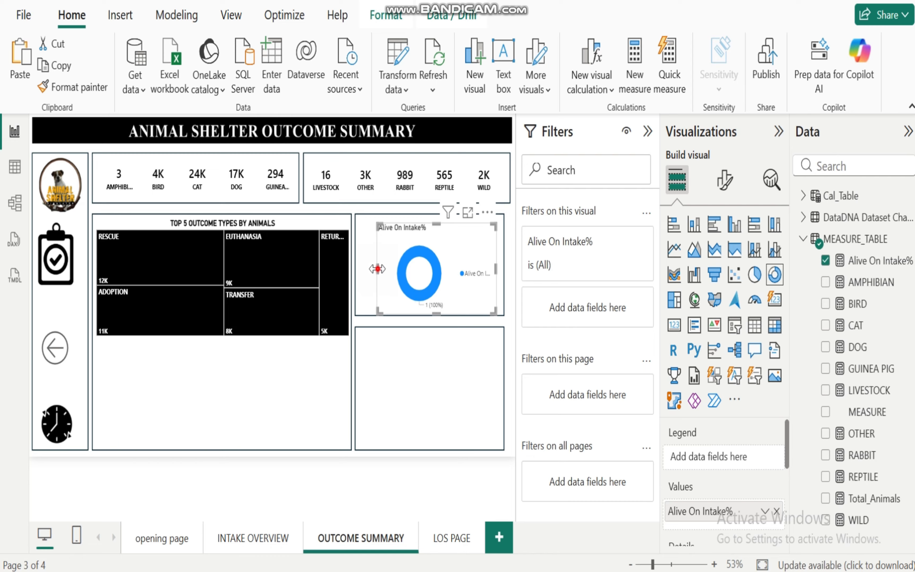
pyautogui.moveTo(378, 269); pyautogui.dragTo(359, 270)
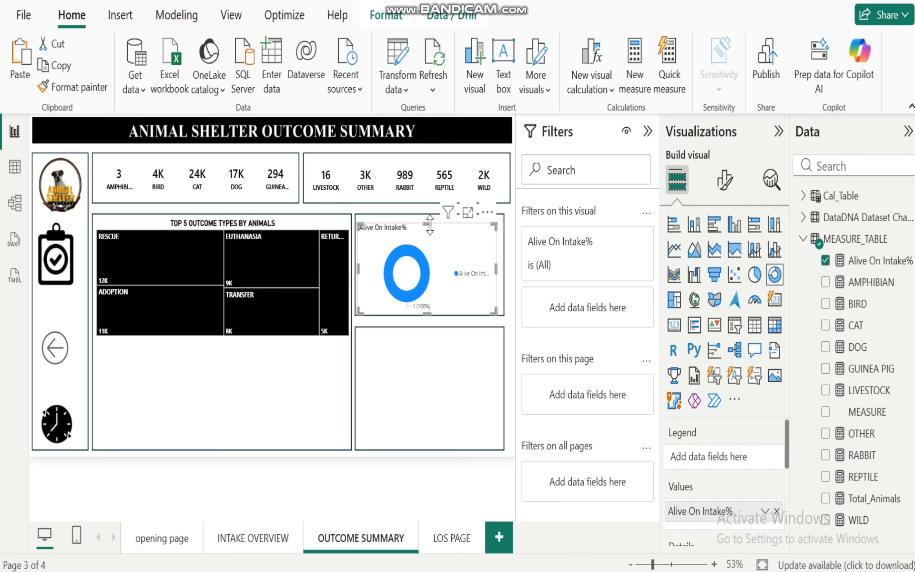
pyautogui.moveTo(429, 223); pyautogui.dragTo(430, 219)
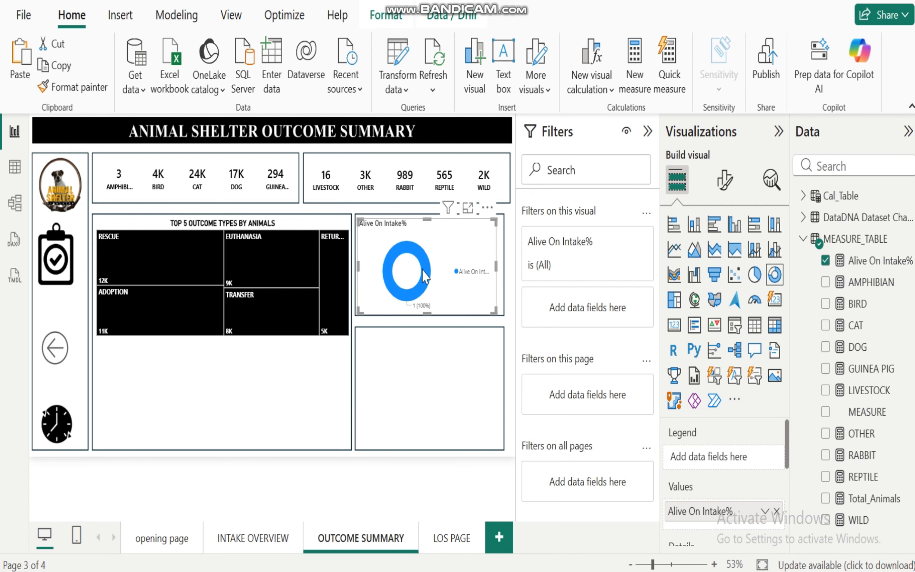
# Step: Turn off the legend of the Alive On Intake% donut chart
pyautogui.moveTo(428, 269)
pyautogui.click(725, 180)
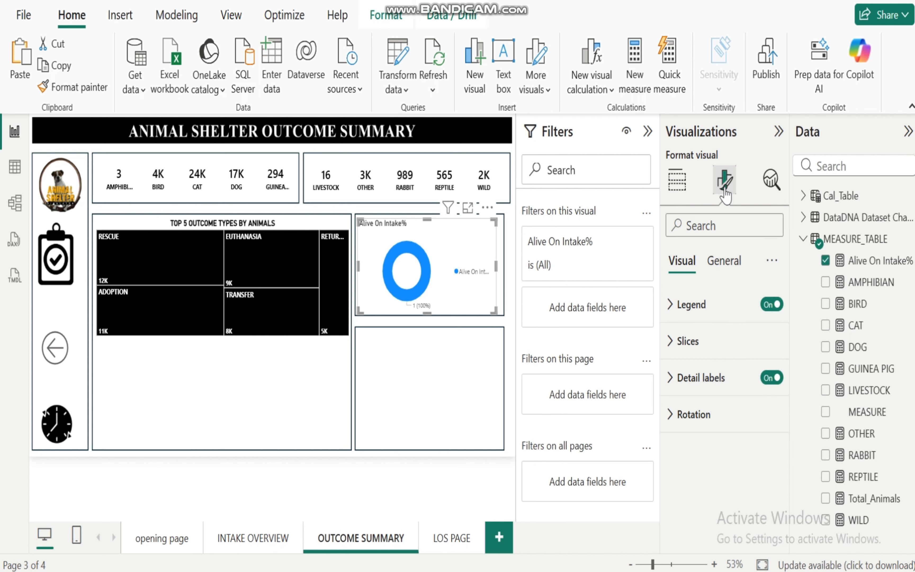
pyautogui.click(770, 305)
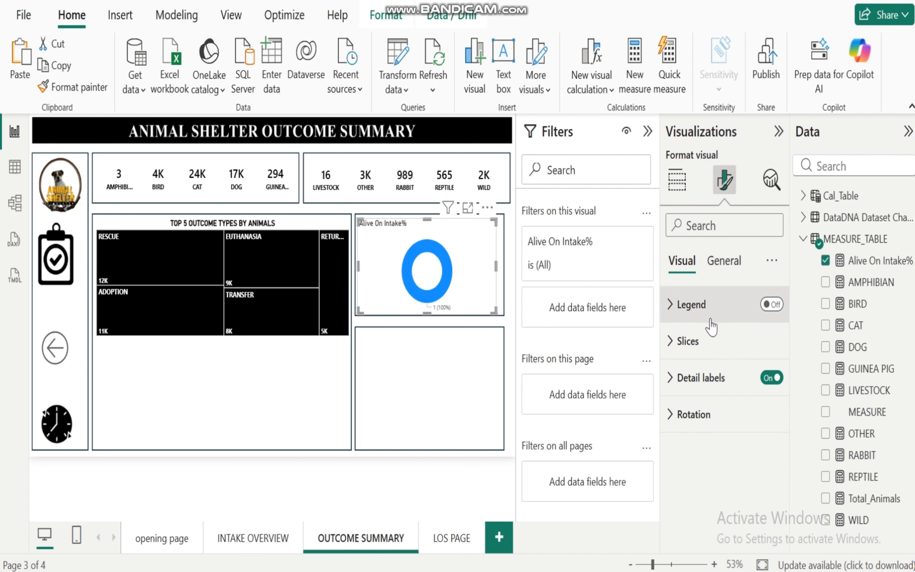
# Step: Set the slice color of the Alive On Intake% donut chart to black
pyautogui.click(675, 347)
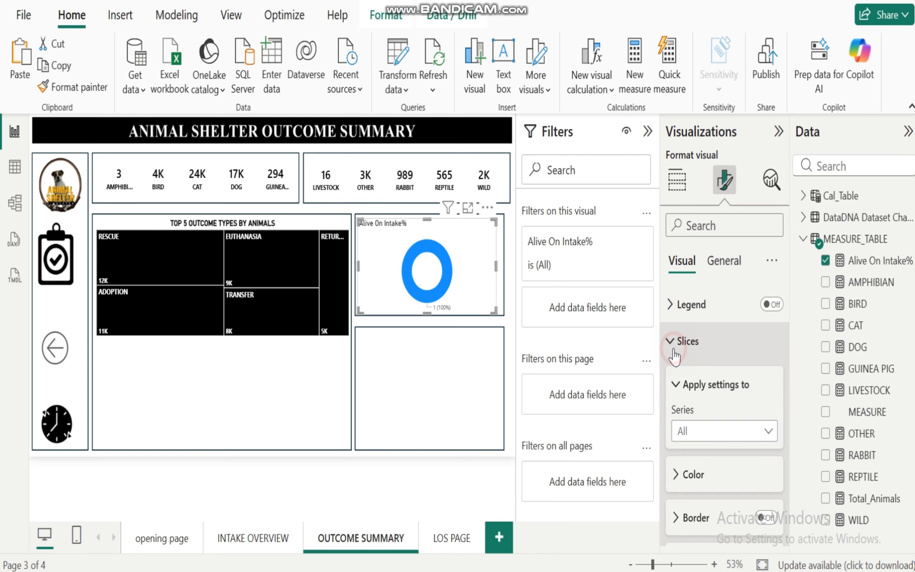
pyautogui.click(676, 474)
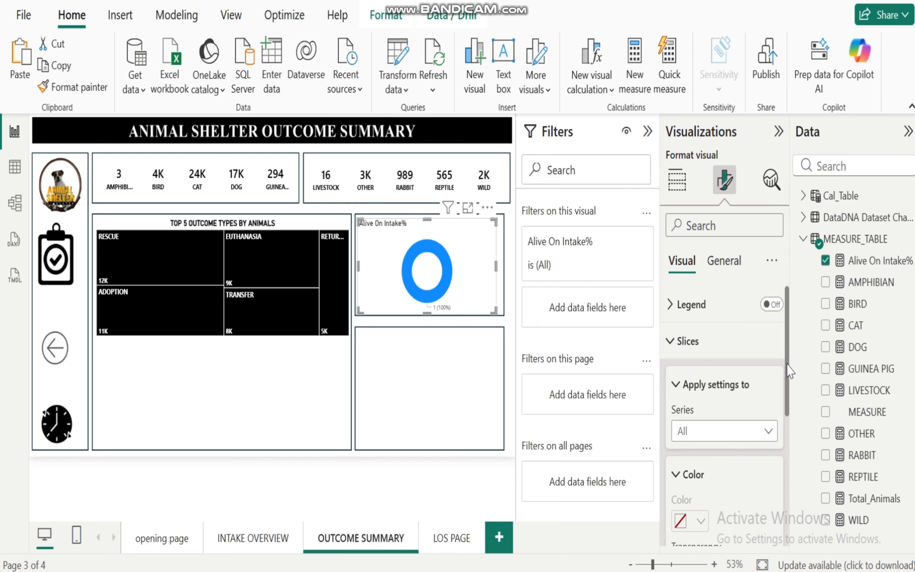
pyautogui.moveTo(788, 363)
pyautogui.mouseDown()
pyautogui.moveTo(788, 454)
pyautogui.moveTo(788, 373)
pyautogui.mouseUp()
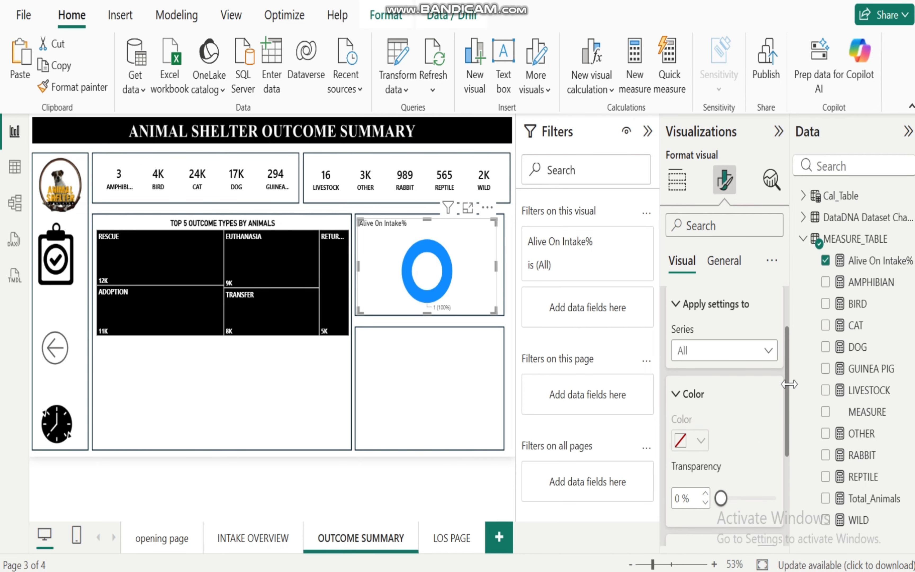
pyautogui.click(769, 350)
pyautogui.click(711, 394)
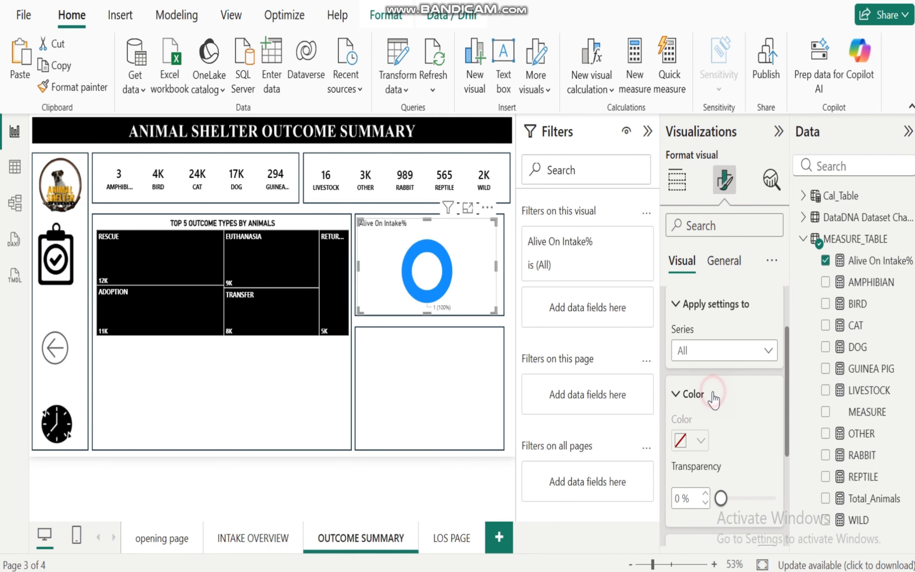
pyautogui.click(699, 442)
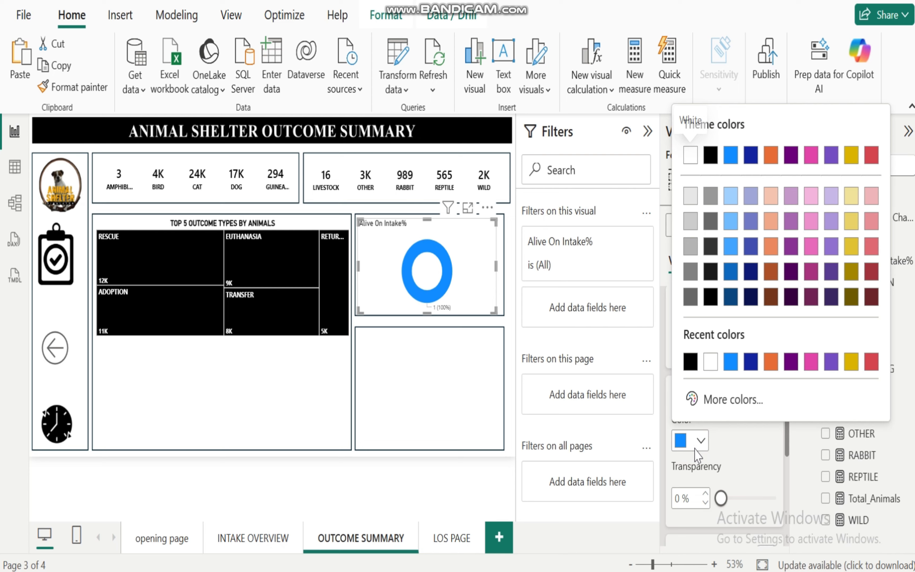
pyautogui.click(691, 361)
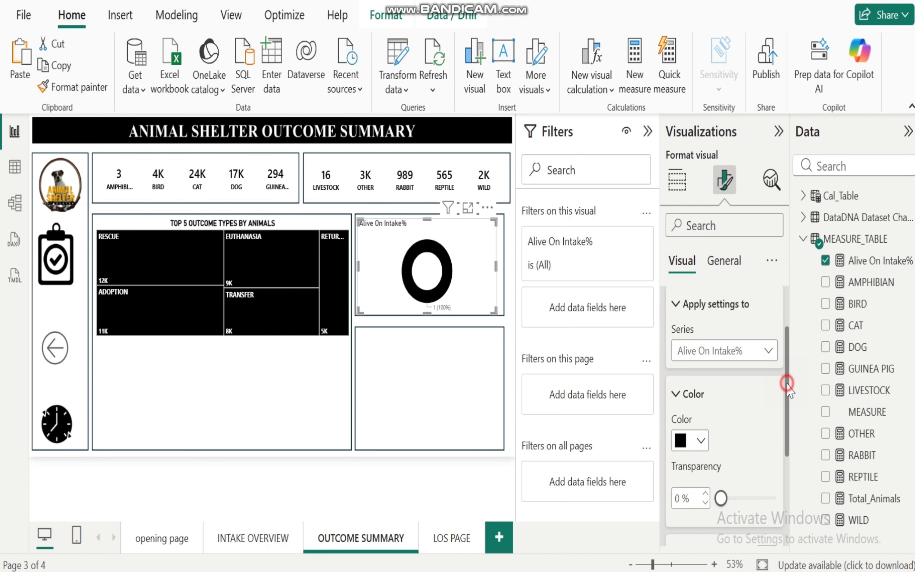
pyautogui.moveTo(787, 384); pyautogui.dragTo(786, 346)
pyautogui.click(678, 333)
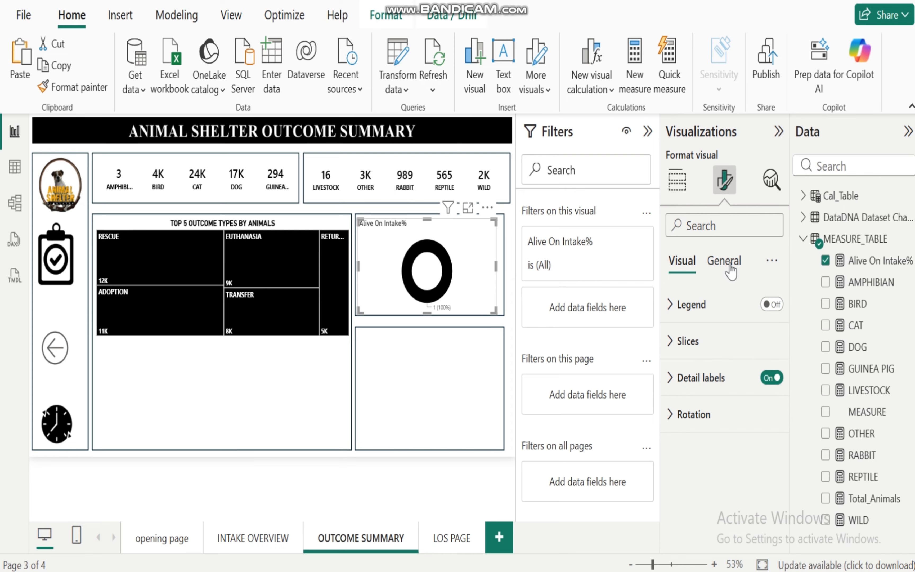
# Step: Make the Alive On Intake% donut chart's title bold and center it horizontally
pyautogui.click(723, 261)
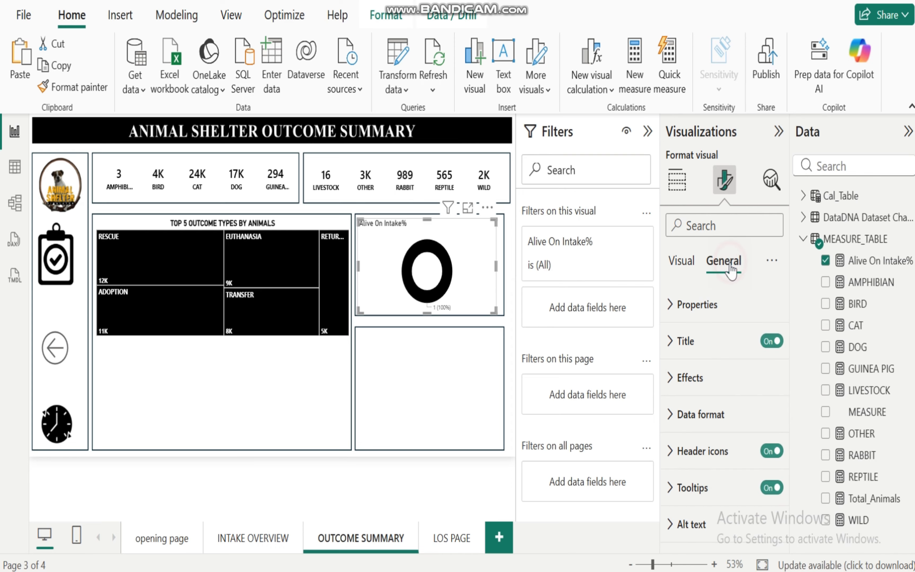
pyautogui.click(677, 346)
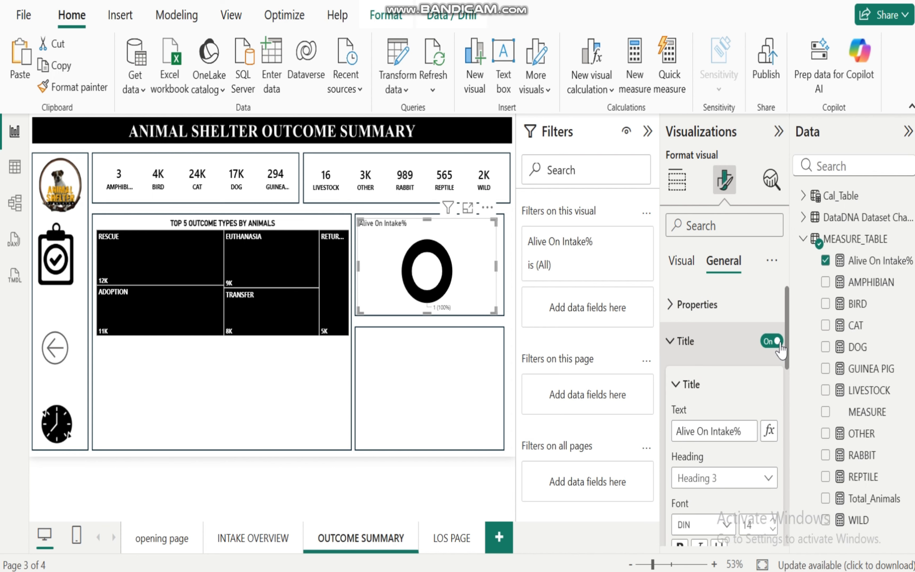
pyautogui.moveTo(786, 334); pyautogui.dragTo(790, 398)
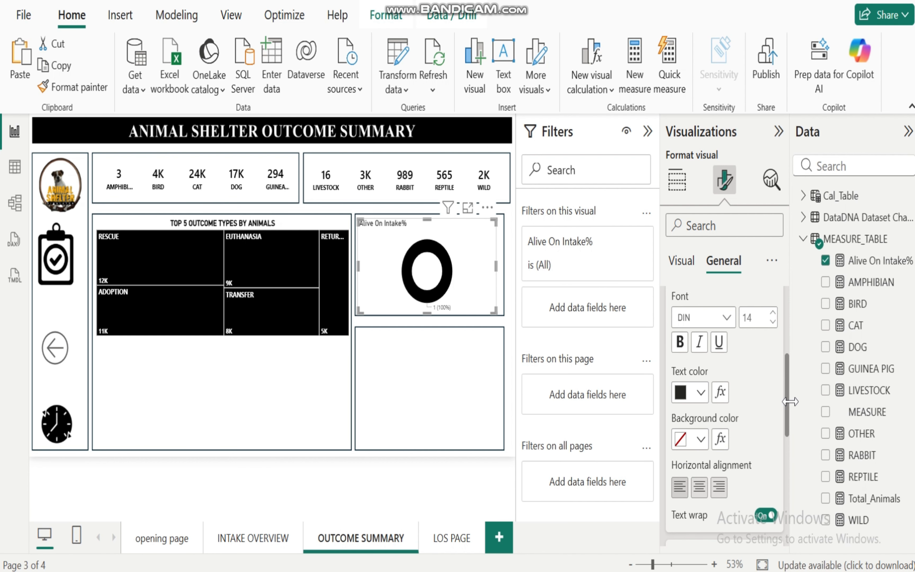
pyautogui.click(680, 345)
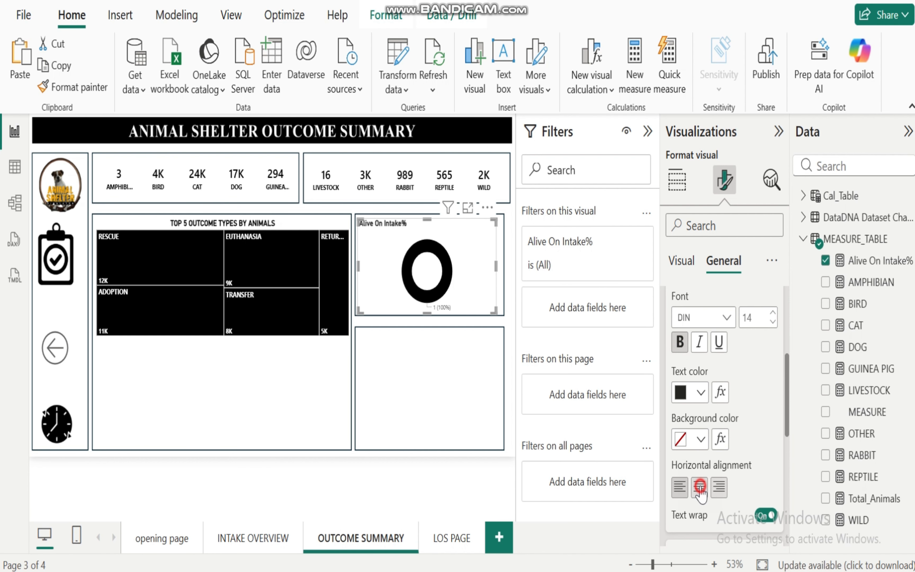
pyautogui.click(700, 488)
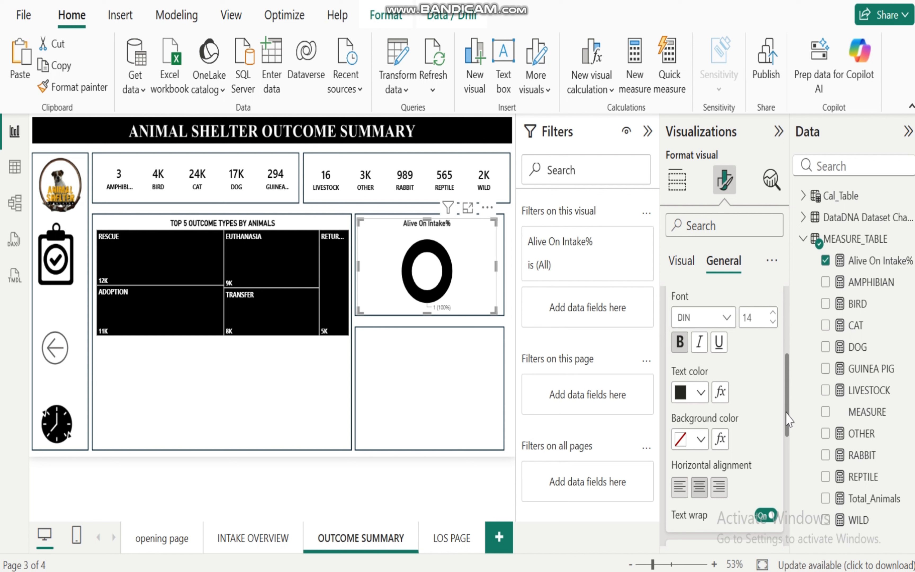
pyautogui.scroll(5, 789, 418)
pyautogui.click(670, 317)
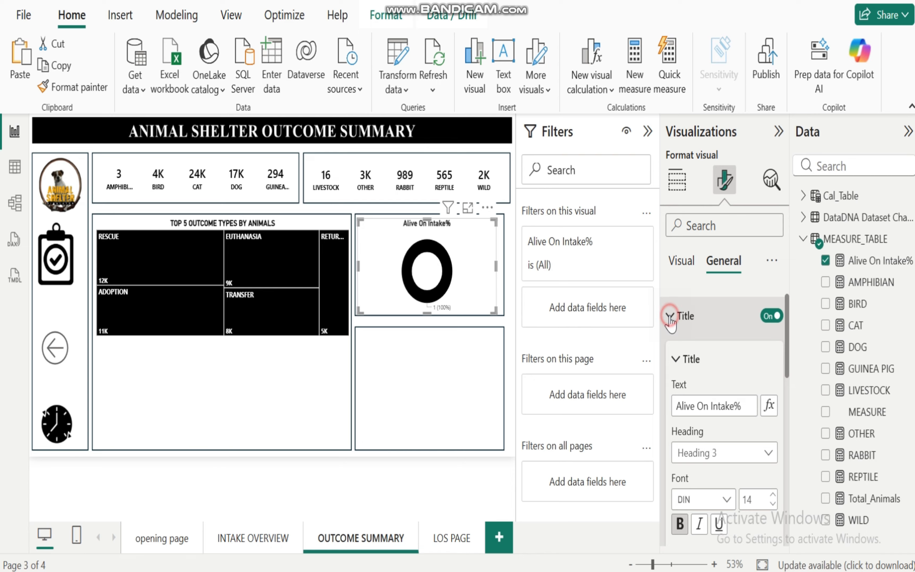
# Step: Turn off the background effect of the Alive On Intake% donut chart
pyautogui.click(673, 378)
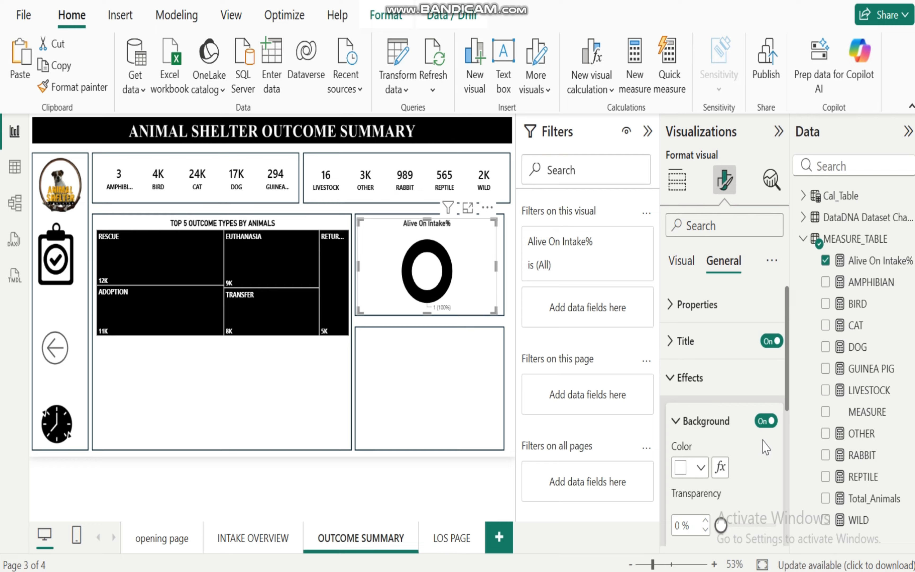
pyautogui.click(766, 420)
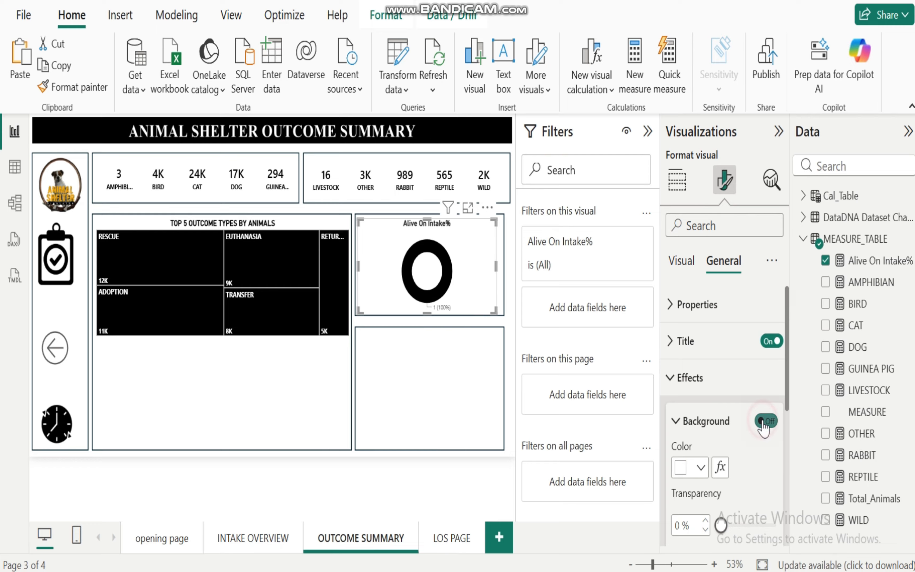
pyautogui.click(673, 380)
# Step: Make the detail label values of the Alive On Intake% donut chart bold
pyautogui.click(679, 259)
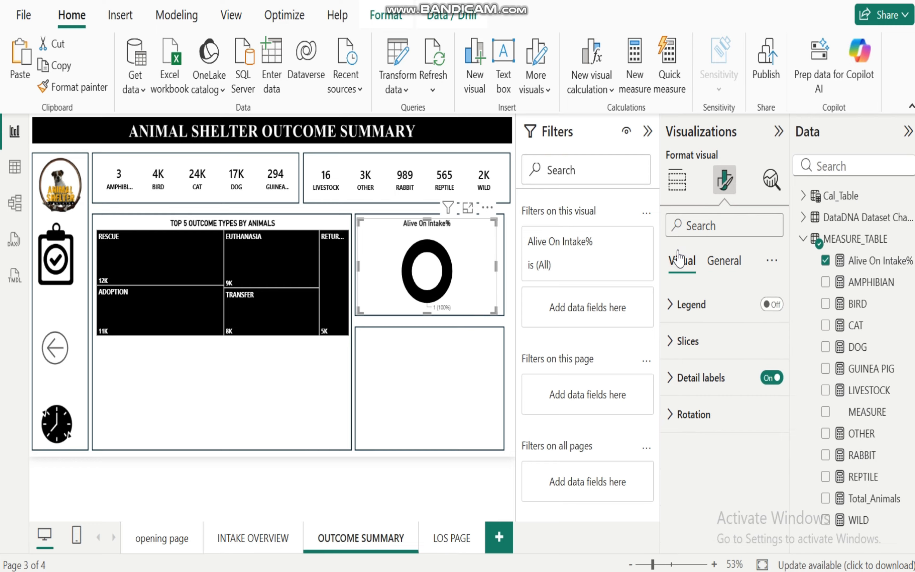
pyautogui.click(672, 378)
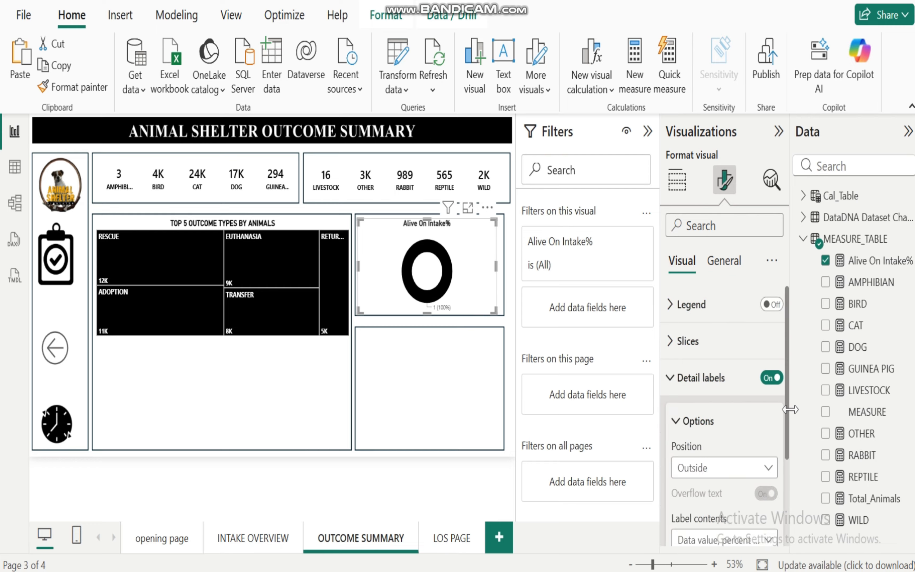
pyautogui.moveTo(788, 343); pyautogui.dragTo(788, 427)
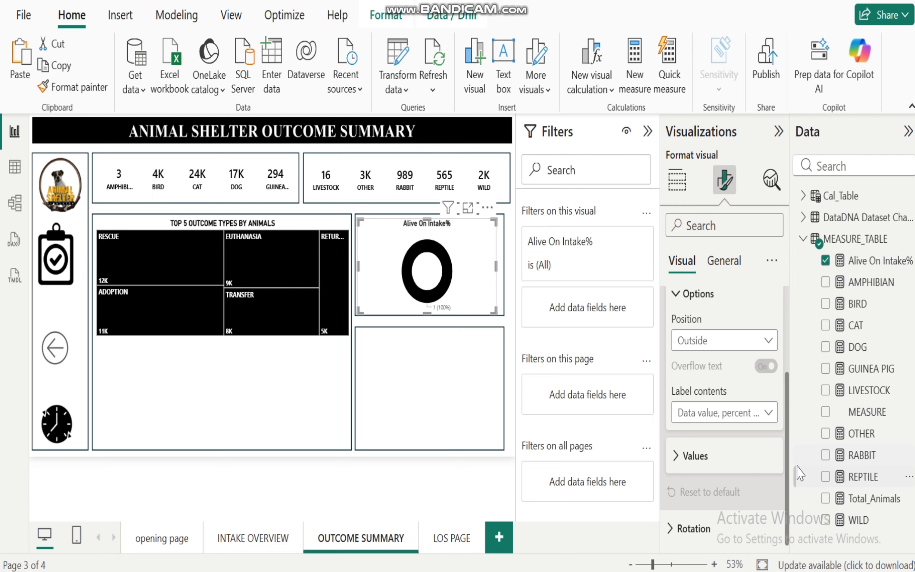
pyautogui.click(676, 456)
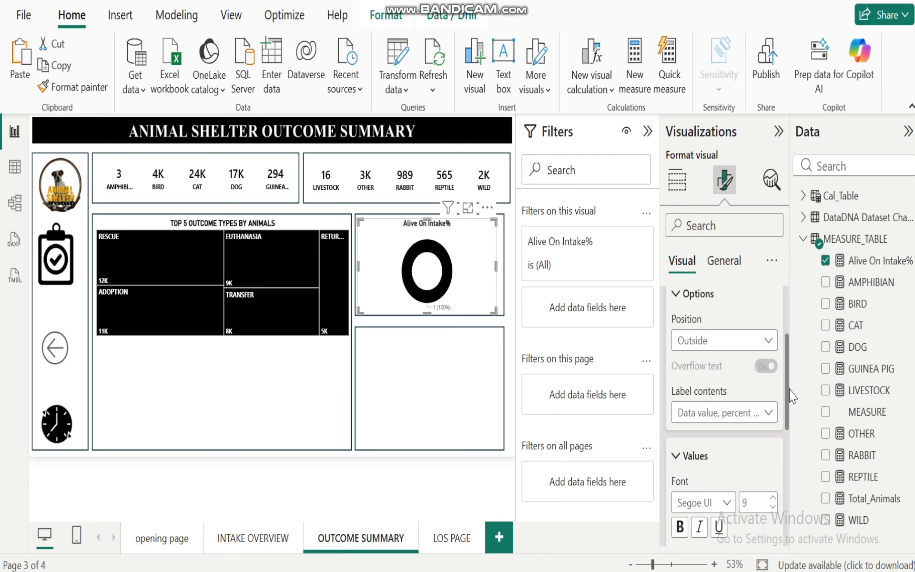
pyautogui.moveTo(788, 384); pyautogui.dragTo(788, 442)
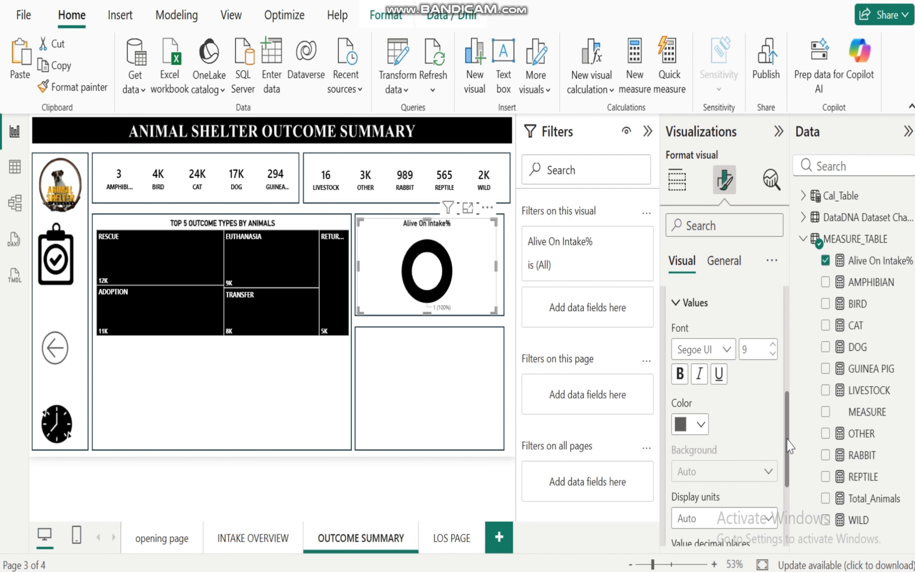
pyautogui.click(679, 376)
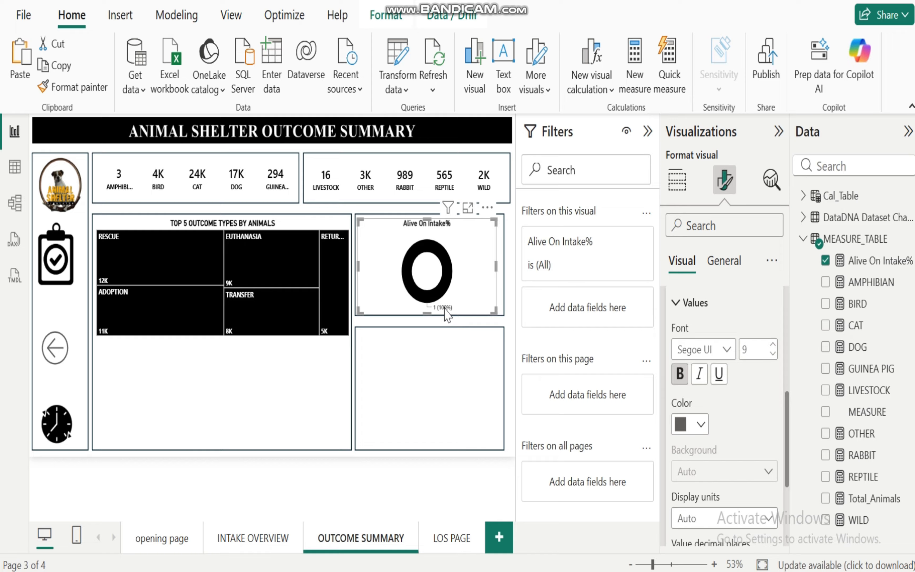
# Step: Set the detail label values of the Alive On Intake% donut chart to black with font size 11
pyautogui.click(700, 425)
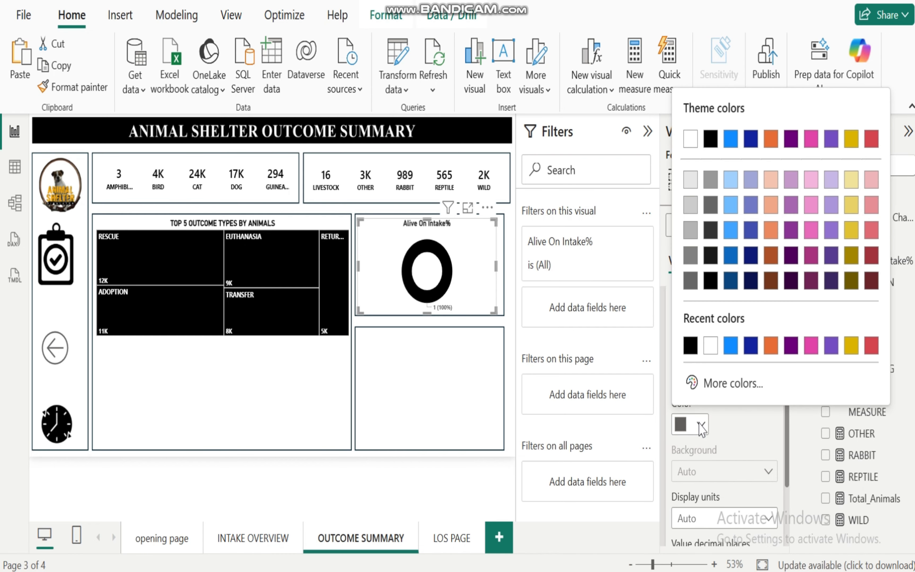
pyautogui.click(690, 348)
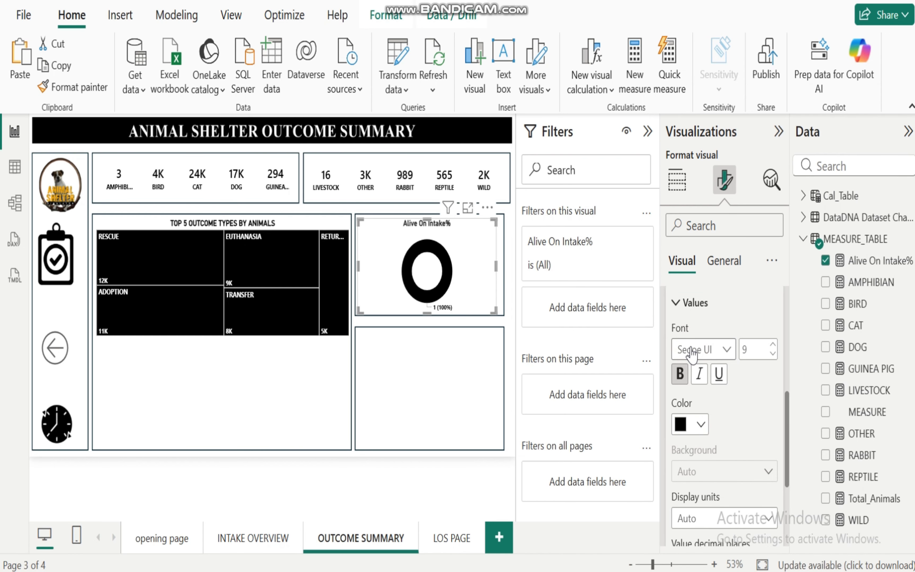
pyautogui.click(772, 344)
pyautogui.click(773, 345)
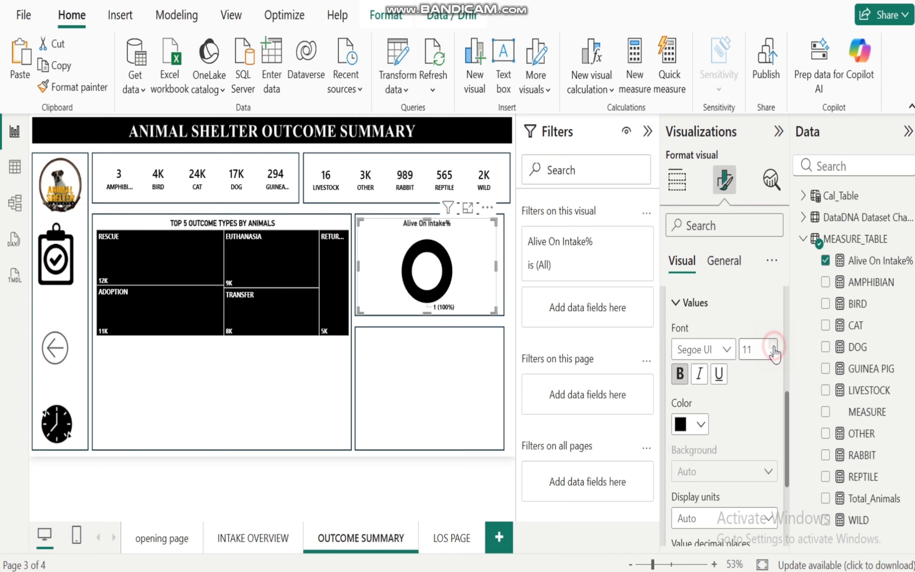
pyautogui.click(292, 357)
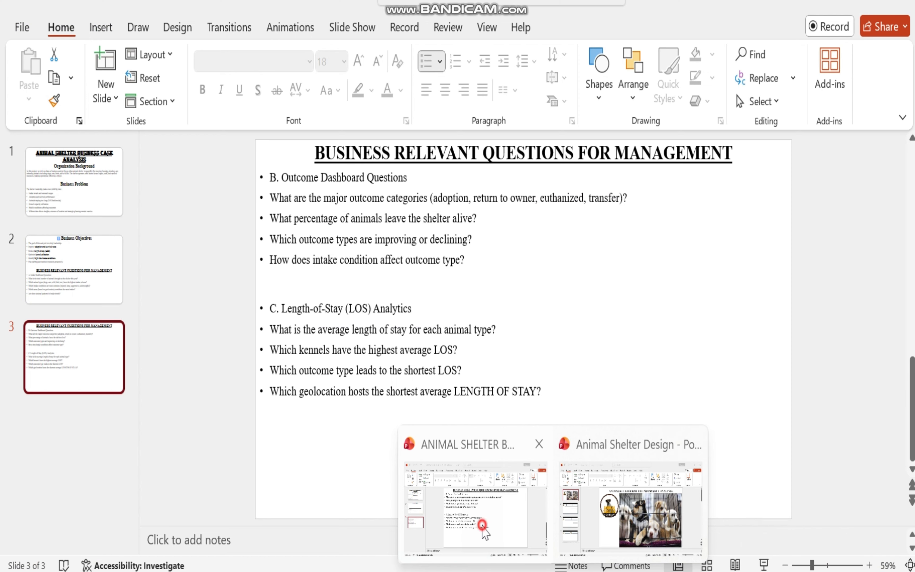
# Step: Switch to the business case presentation in PowerPoint and review the outcome dashboard questions against the Power BI report page
pyautogui.click(485, 532)
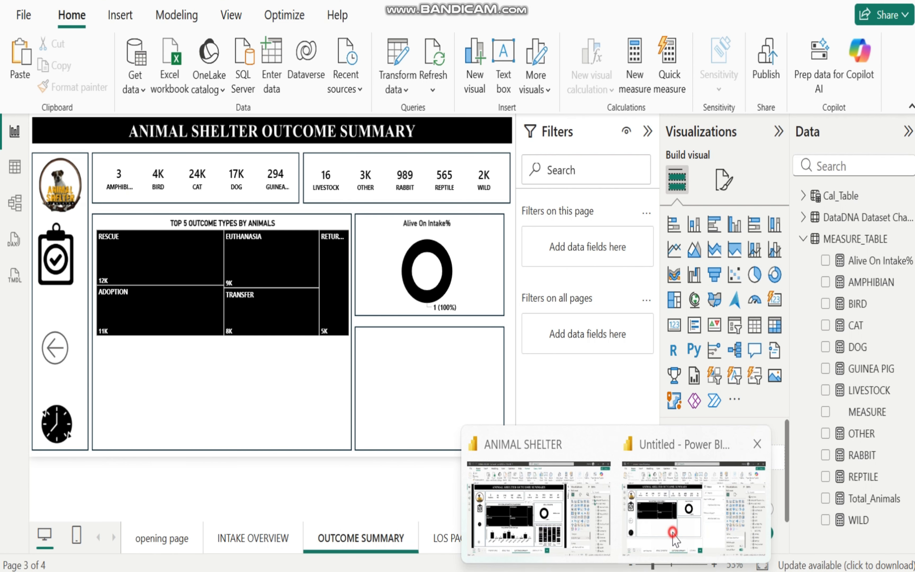
pyautogui.click(672, 530)
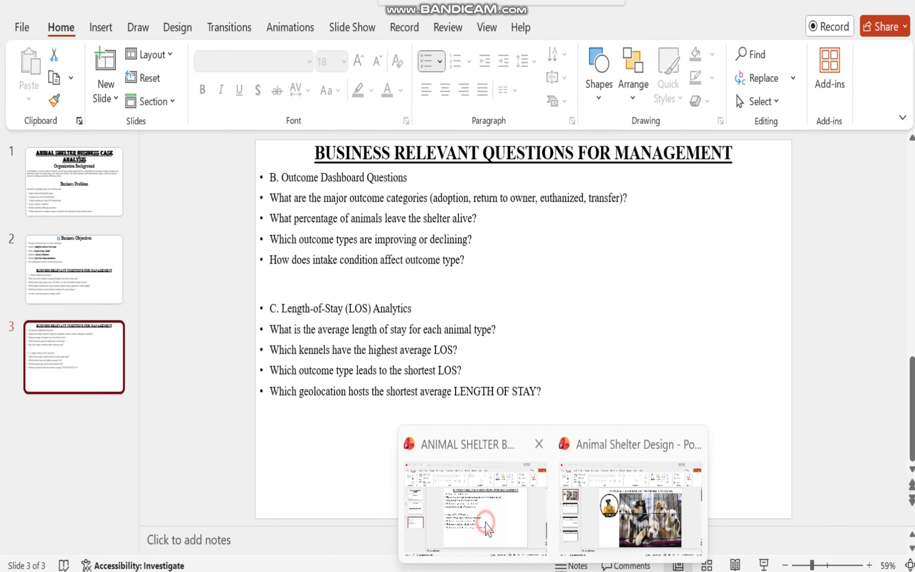
pyautogui.click(465, 490)
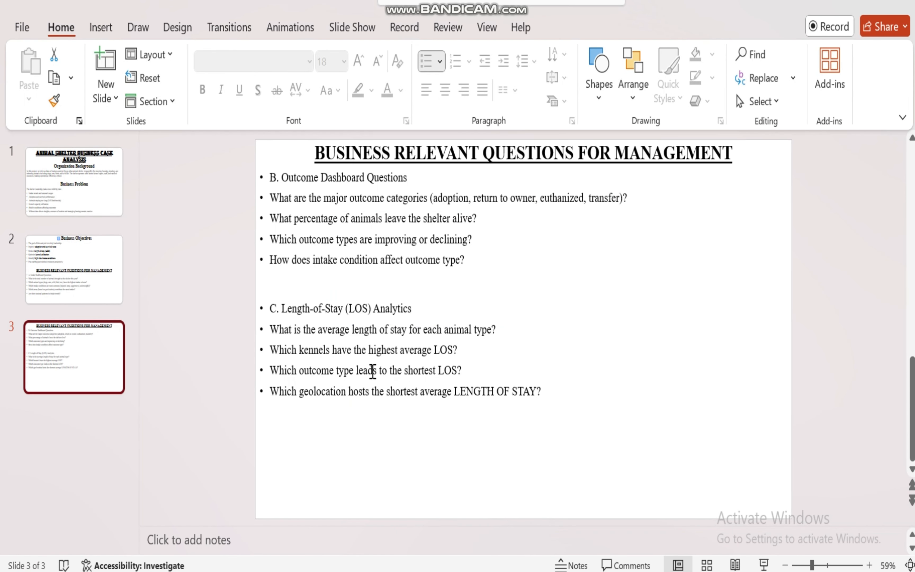
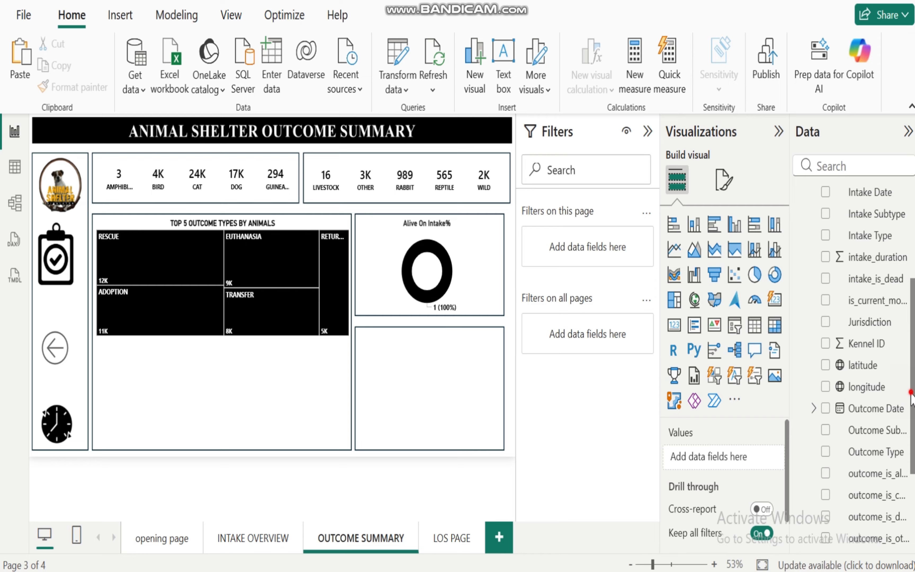
# Step: Create a column chart from the Total_Animals measure on the outcome summary page and expand the DataDNA dataset down to its outcome fields
pyautogui.moveTo(912, 395); pyautogui.dragTo(912, 297)
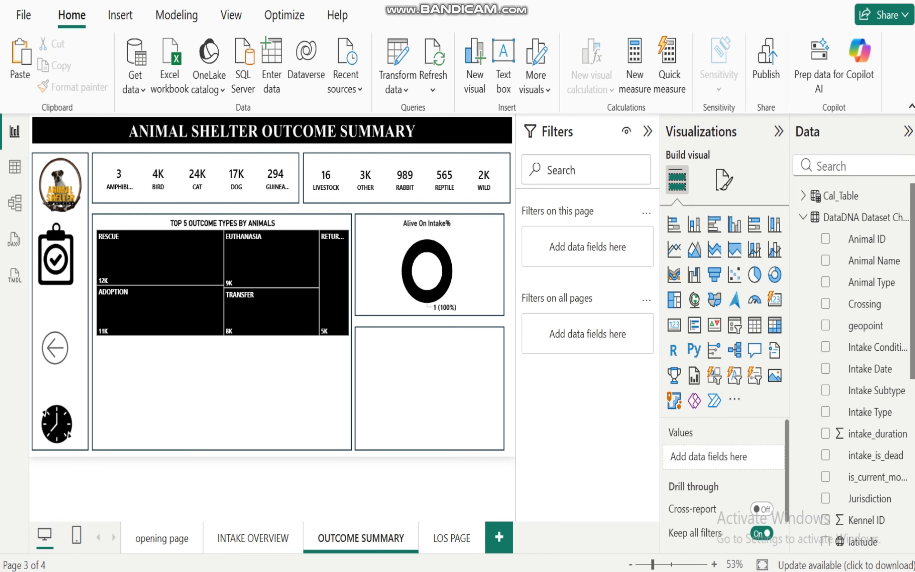
pyautogui.click(805, 217)
pyautogui.click(803, 238)
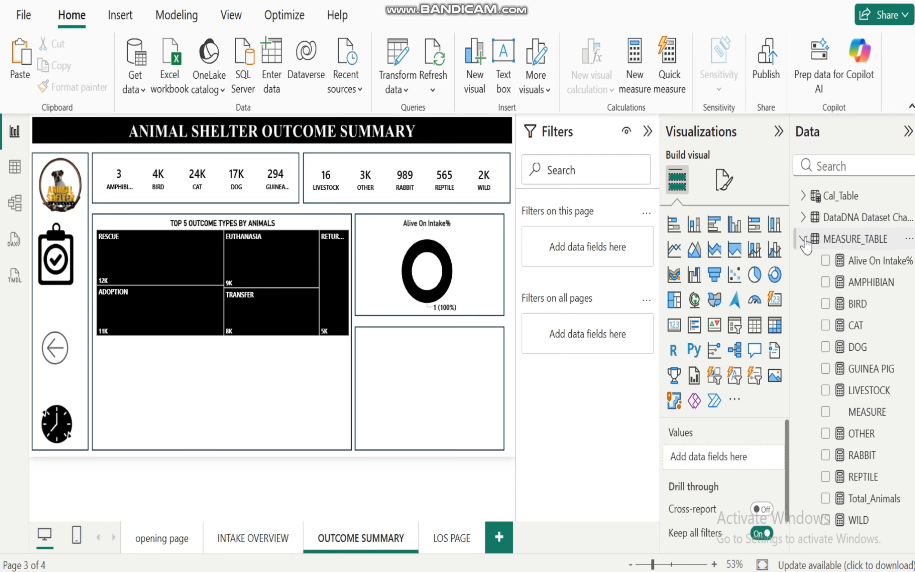
pyautogui.click(827, 499)
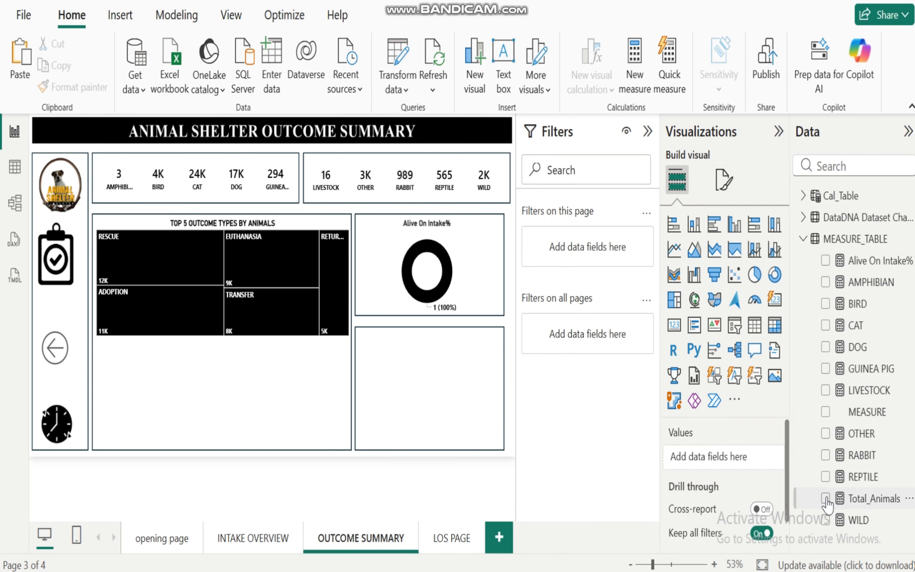
pyautogui.click(805, 239)
pyautogui.click(805, 216)
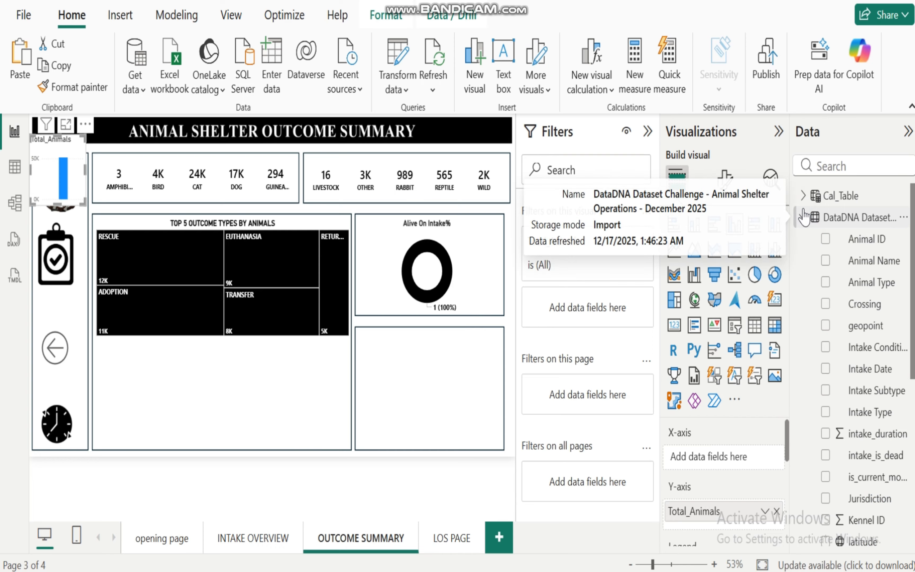
pyautogui.scroll(-5, 913, 292)
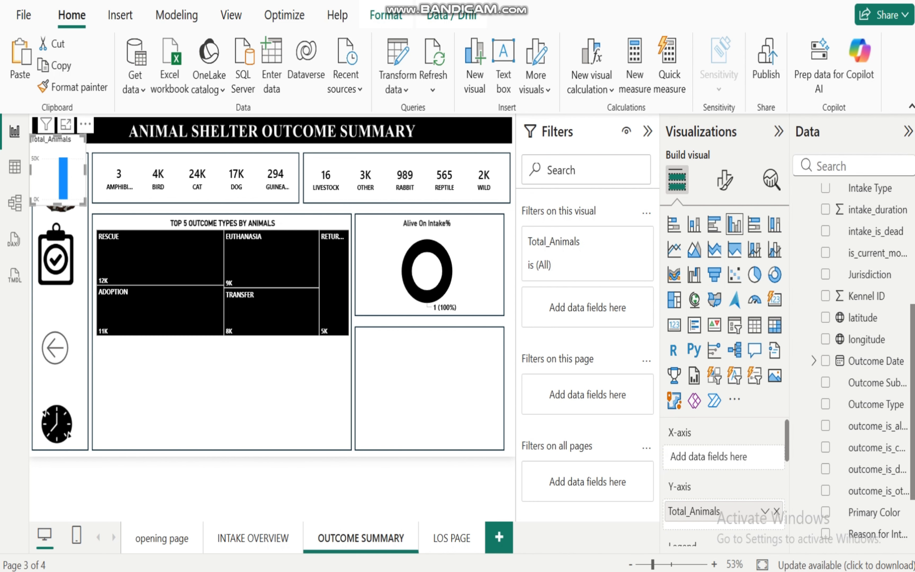
# Step: Add Outcome Type plus Year, Month_Name and Weekday from Cal_Table, in that order, to the column chart's X-axis
pyautogui.scroll(-1, 863, 361)
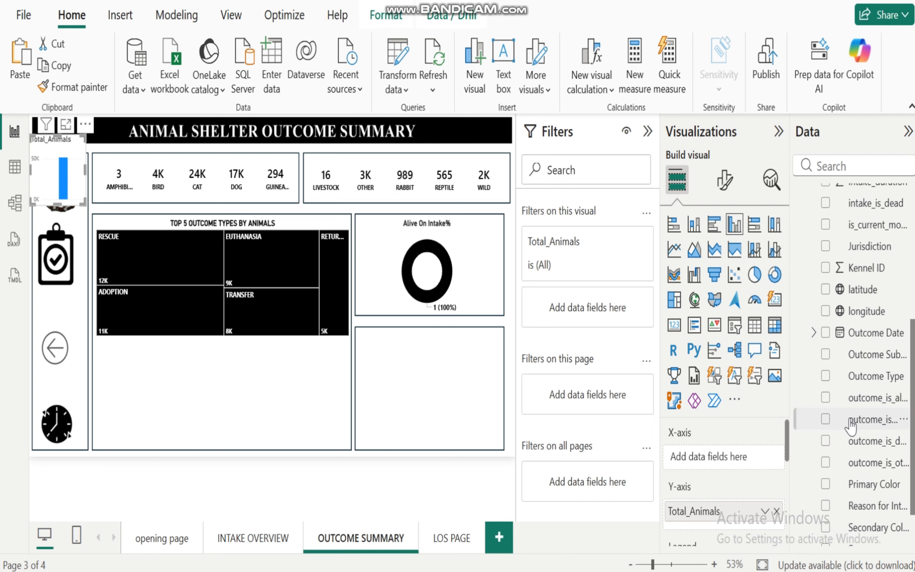
pyautogui.click(825, 377)
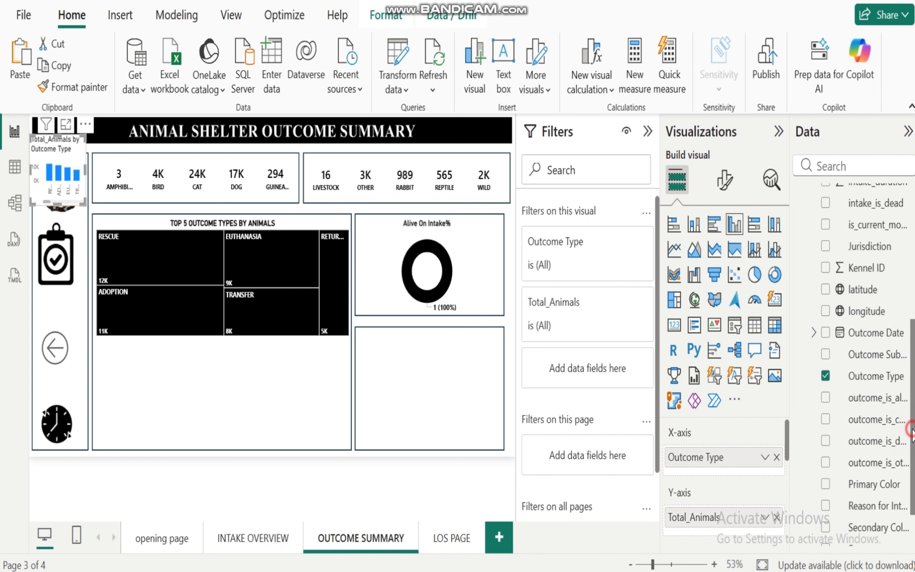
pyautogui.moveTo(911, 429); pyautogui.dragTo(910, 212)
pyautogui.click(804, 190)
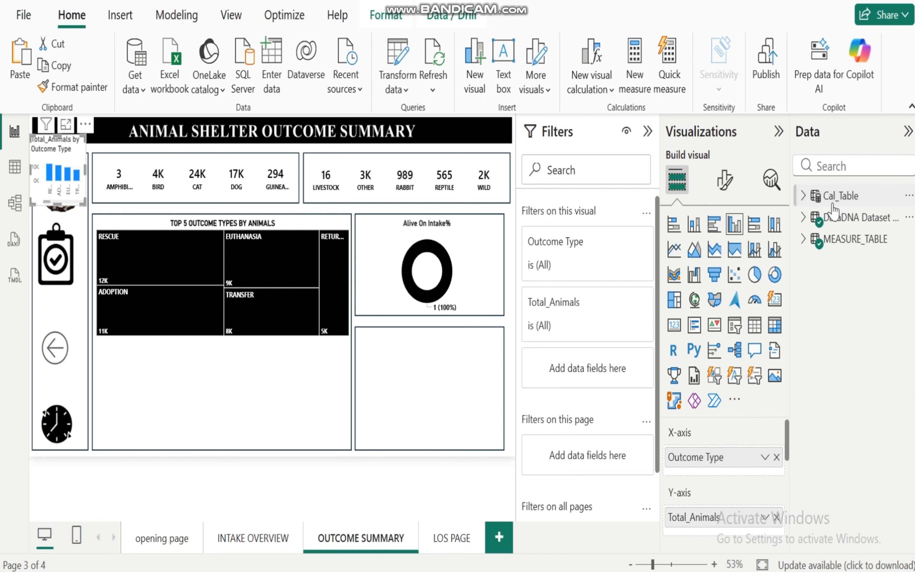
pyautogui.click(804, 195)
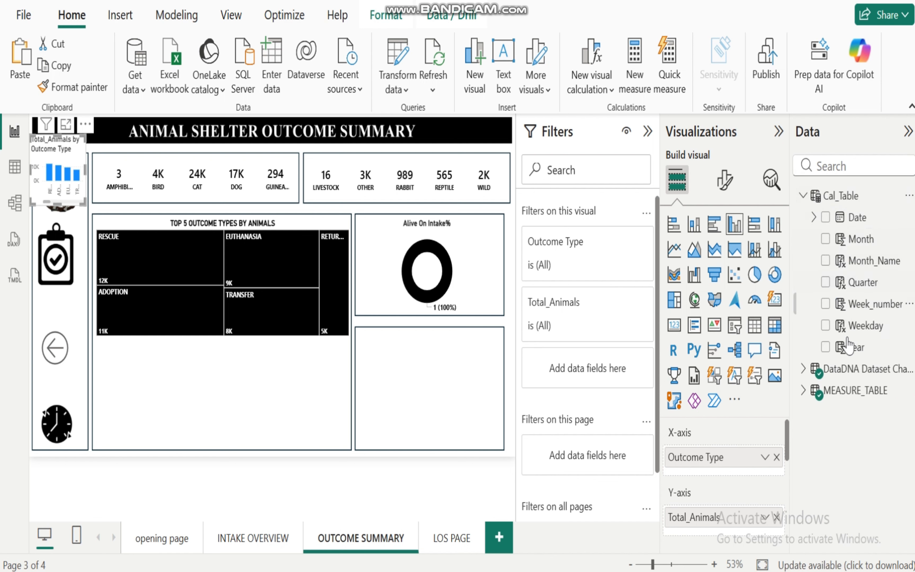
pyautogui.moveTo(848, 346); pyautogui.dragTo(705, 471)
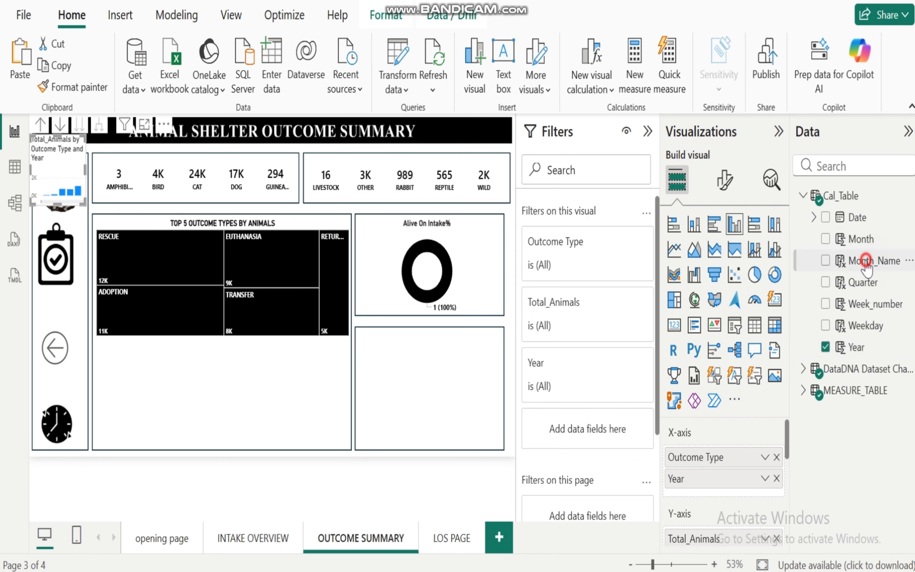
pyautogui.moveTo(866, 261); pyautogui.dragTo(704, 497)
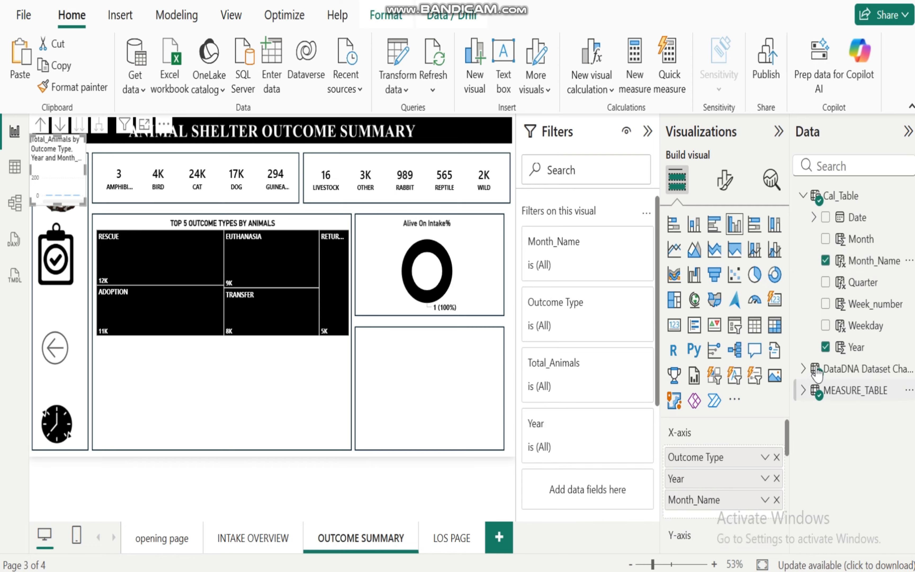
pyautogui.moveTo(875, 324); pyautogui.dragTo(685, 522)
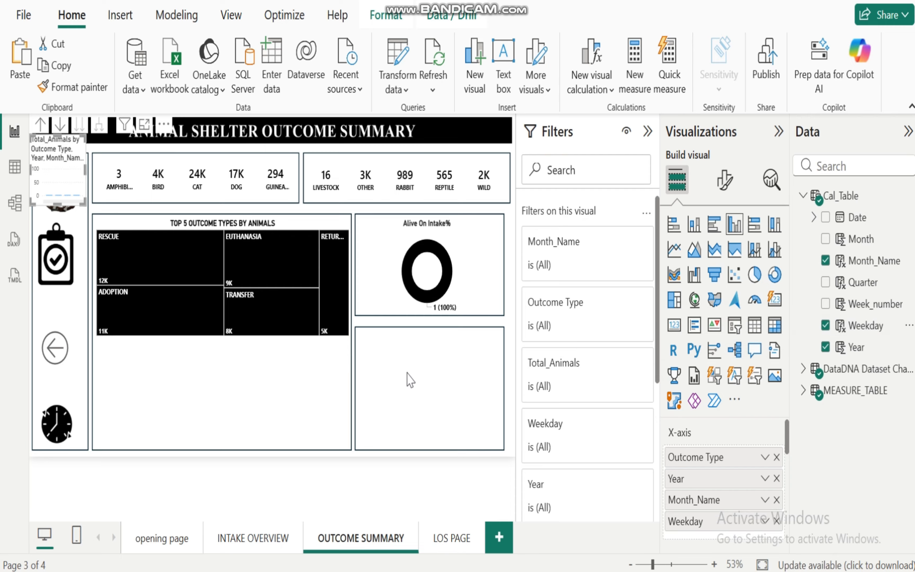
# Step: Place the Total_Animals chart below the top 5 outcome types treemap and fit its width to the panel
pyautogui.moveTo(61, 159); pyautogui.dragTo(359, 375)
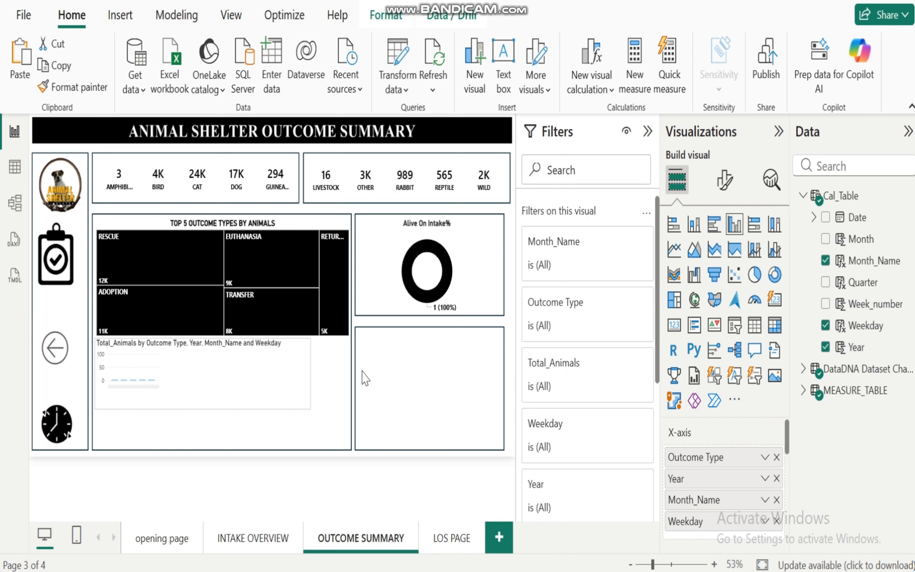
pyautogui.click(132, 344)
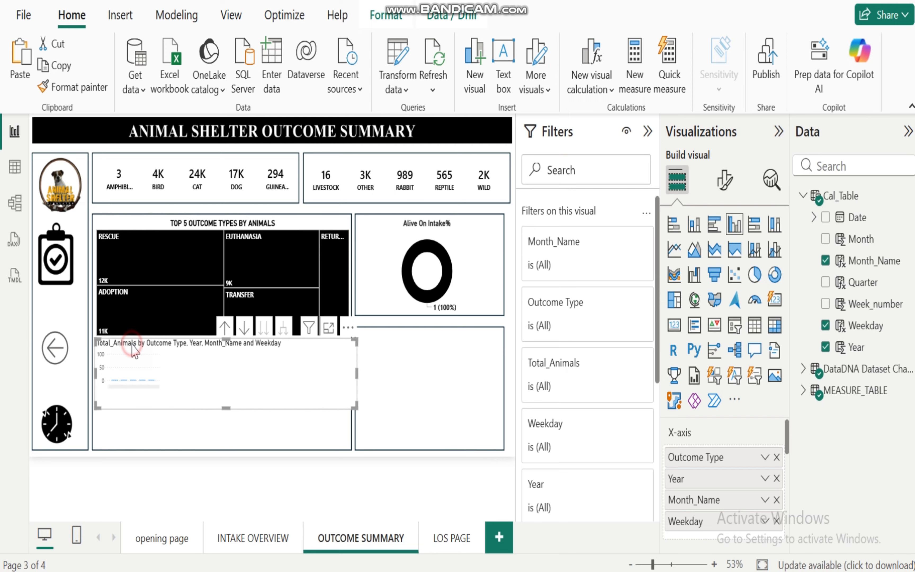
pyautogui.click(141, 366)
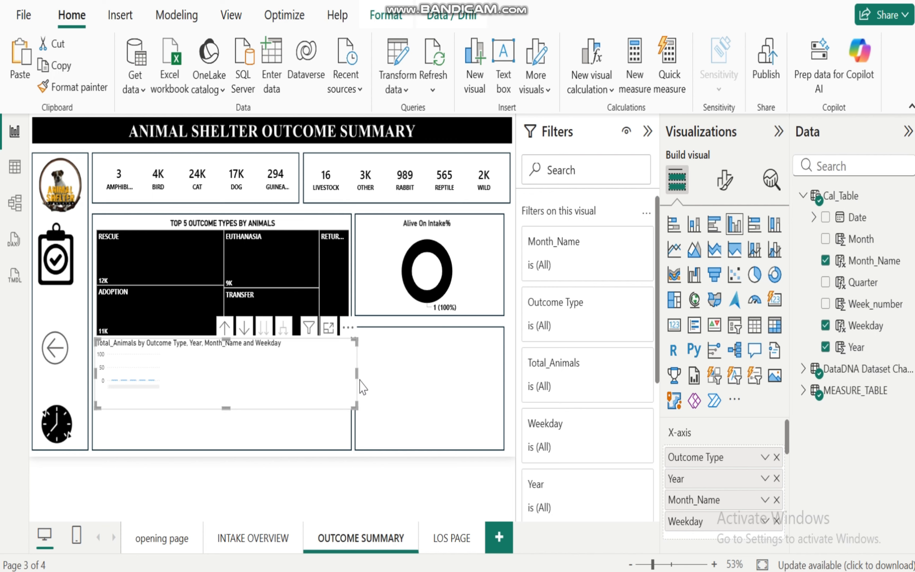
pyautogui.moveTo(354, 372); pyautogui.dragTo(348, 373)
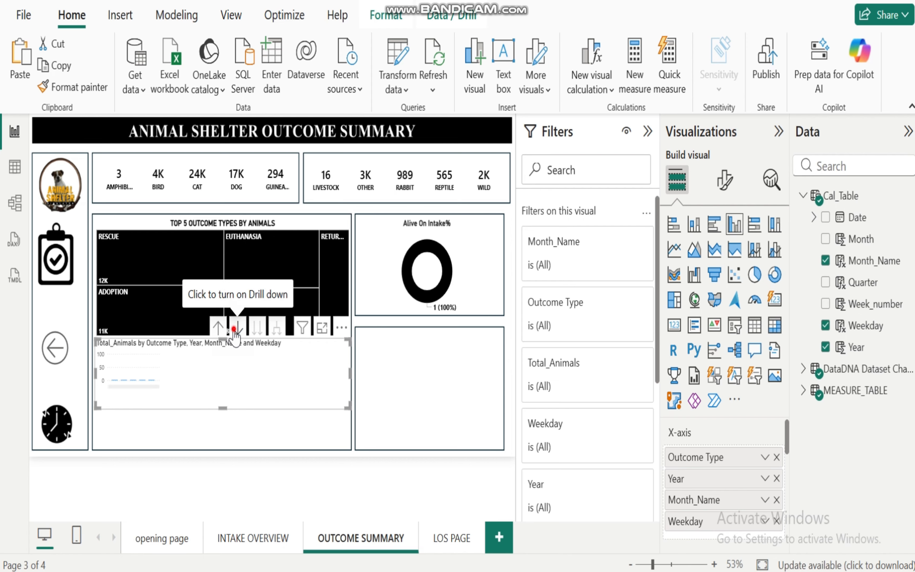
# Step: Turn on drill-down mode for the Total_Animals chart and try to drill into a column
pyautogui.click(237, 328)
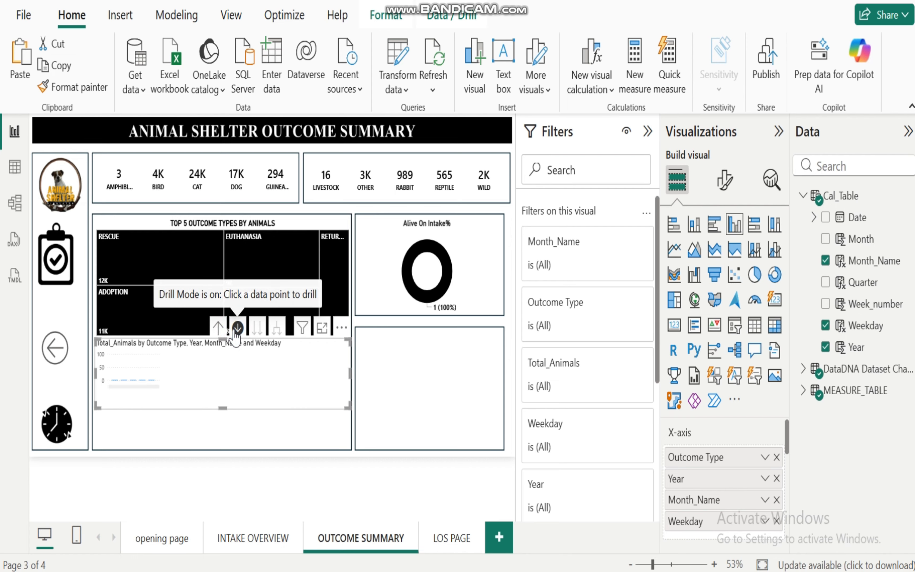
pyautogui.click(116, 381)
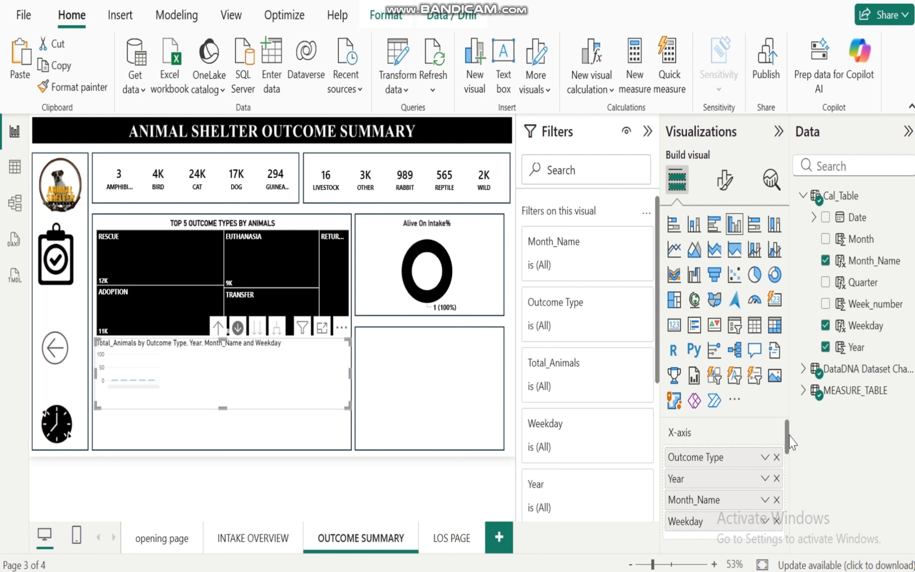
pyautogui.moveTo(788, 439)
pyautogui.mouseDown()
pyautogui.moveTo(790, 478)
pyautogui.moveTo(788, 444)
pyautogui.mouseUp()
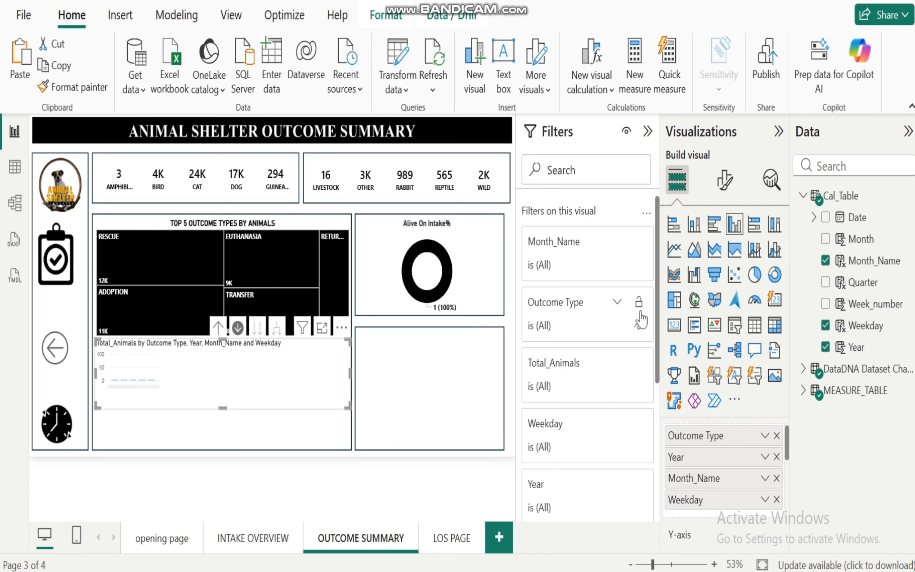
# Step: Drill the Total_Animals chart up to the Outcome Type level as a clustered bar chart, and return it to a clustered column chart
pyautogui.click(715, 227)
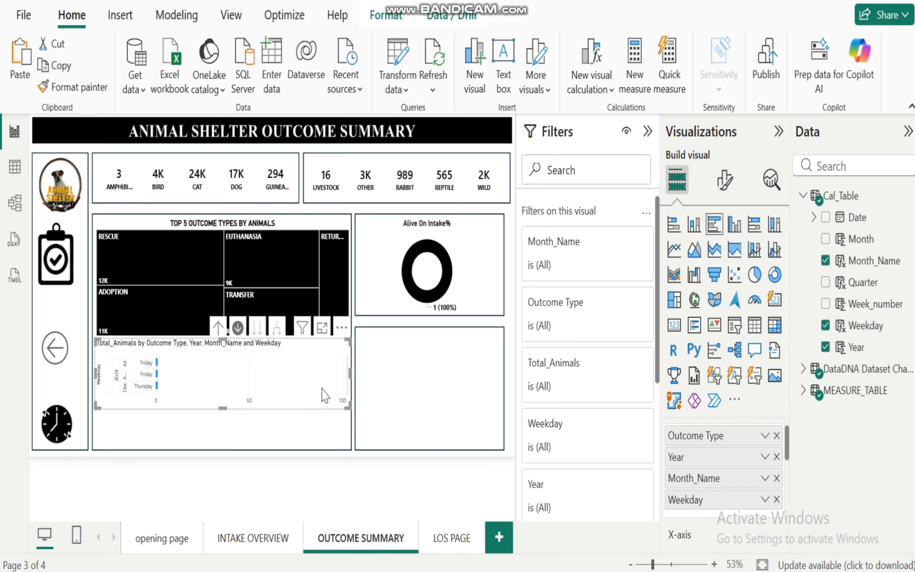
pyautogui.click(214, 330)
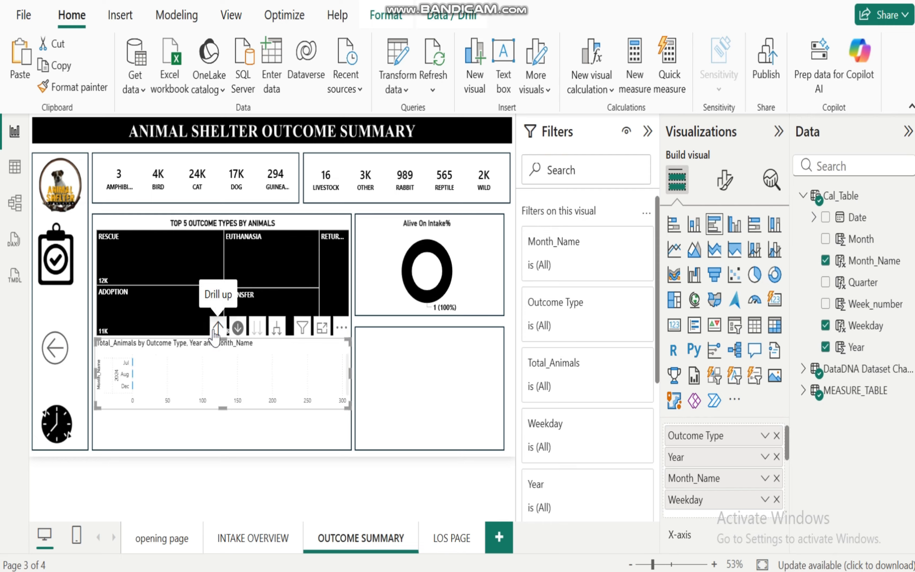
pyautogui.click(214, 331)
pyautogui.click(214, 330)
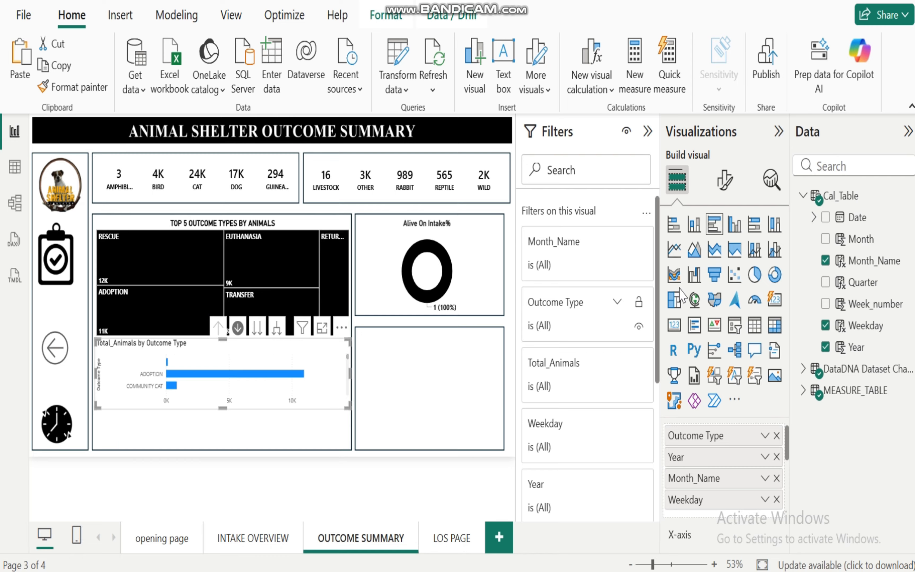
pyautogui.click(735, 226)
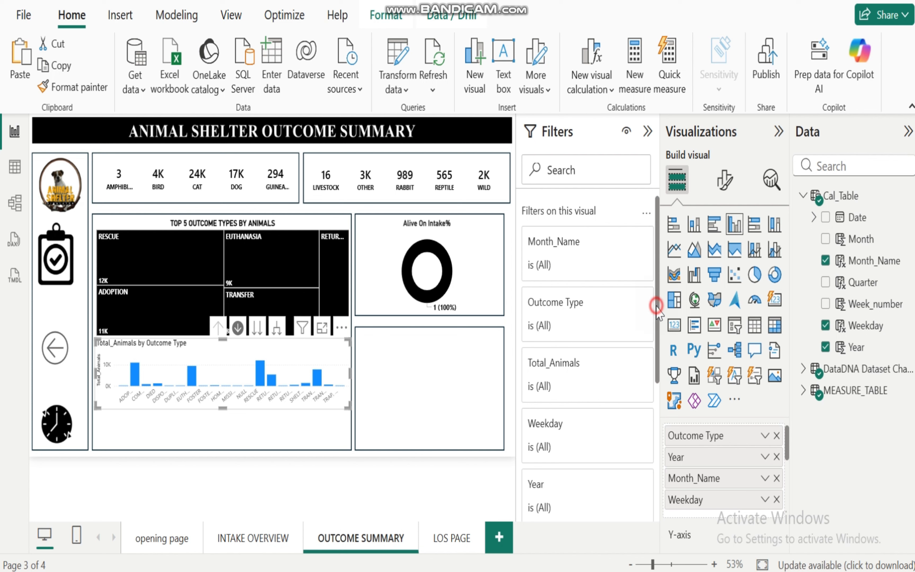
# Step: Filter the chart to the top 10 Outcome Types by Total_Animals and extend its height to the panel's lower edge
pyautogui.moveTo(657, 311)
pyautogui.mouseDown()
pyautogui.moveTo(658, 373)
pyautogui.moveTo(657, 312)
pyautogui.mouseUp()
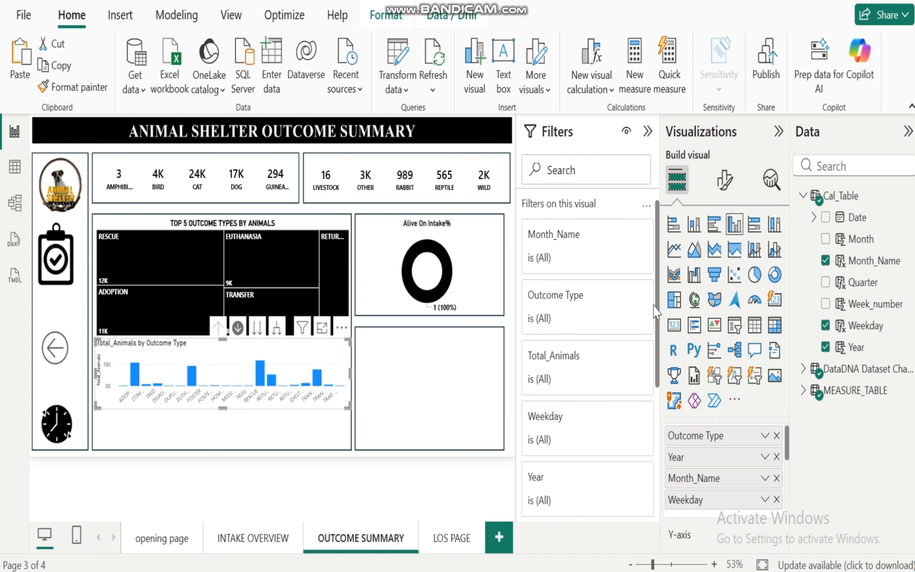
pyautogui.click(620, 303)
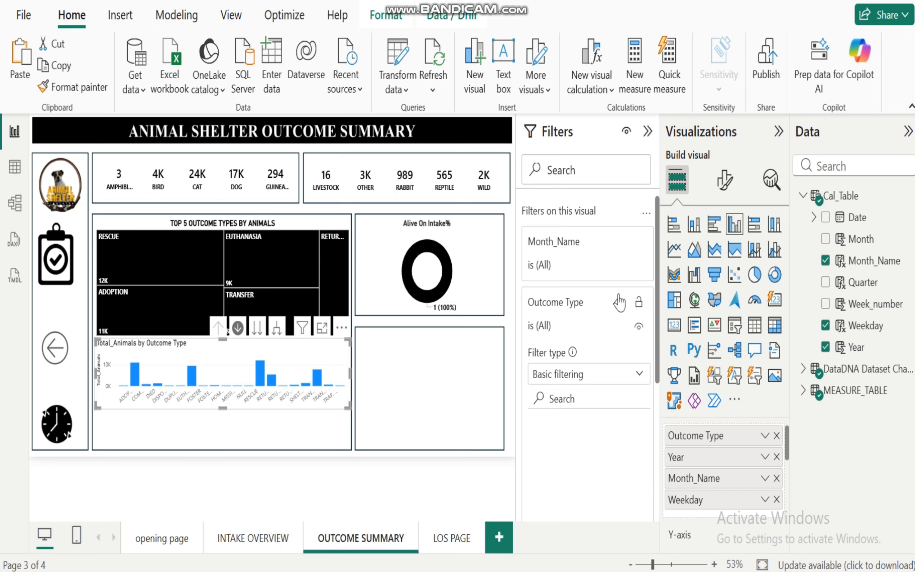
pyautogui.click(639, 375)
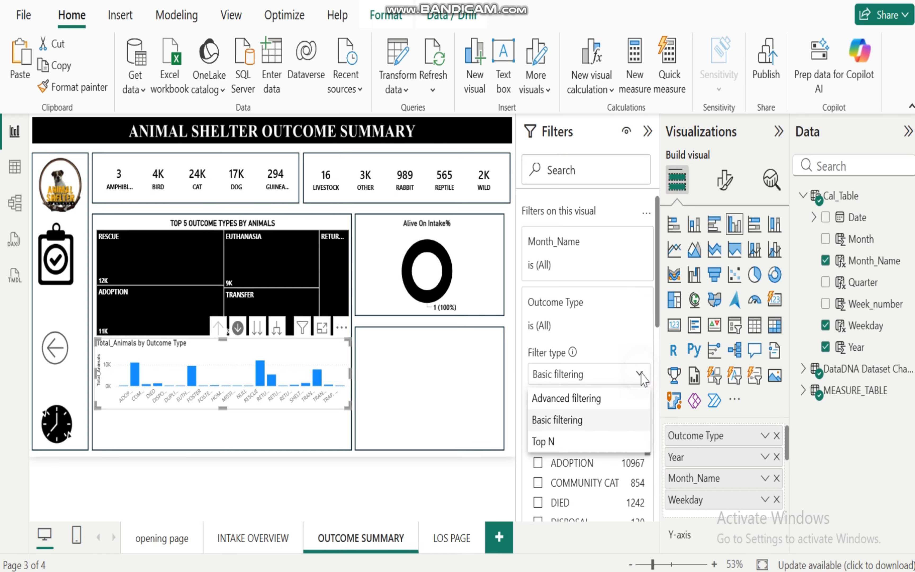
pyautogui.click(555, 441)
pyautogui.click(601, 419)
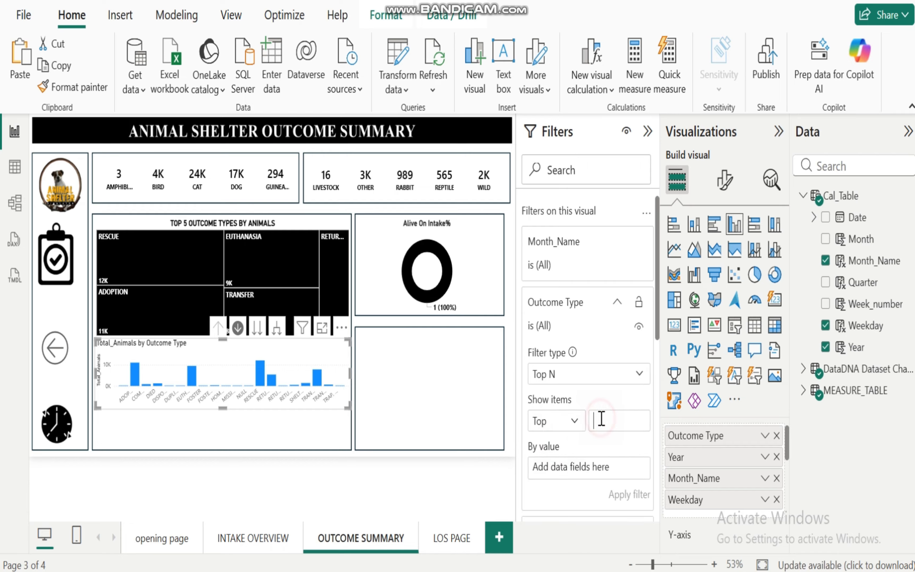
pyautogui.write('10')
pyautogui.click(803, 390)
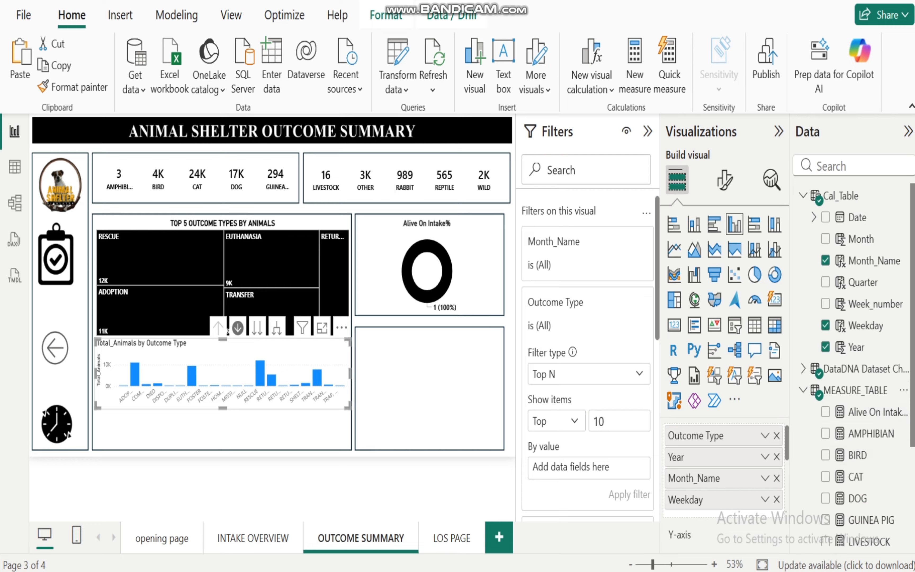
pyautogui.scroll(-3, 855, 363)
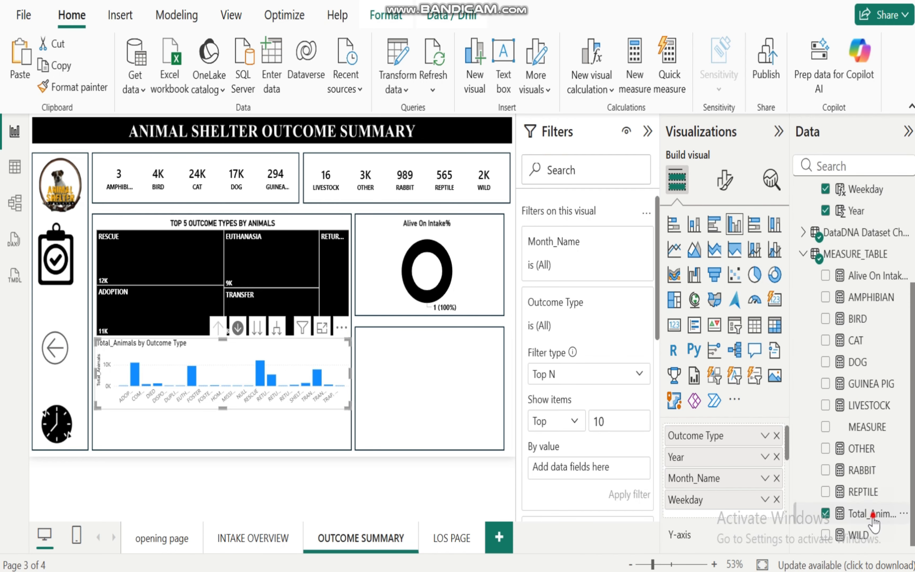
pyautogui.moveTo(874, 514); pyautogui.dragTo(622, 472)
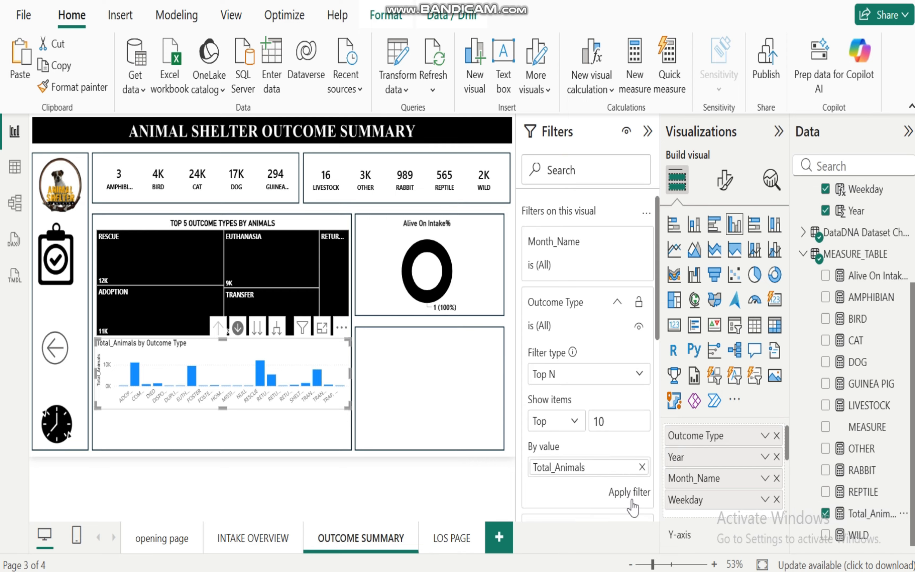
pyautogui.click(632, 491)
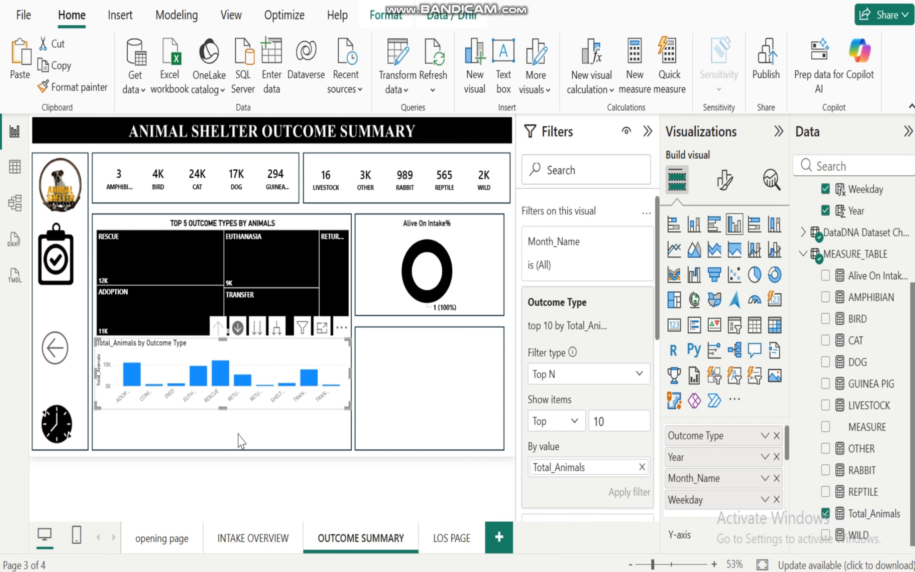
pyautogui.moveTo(222, 408); pyautogui.dragTo(227, 456)
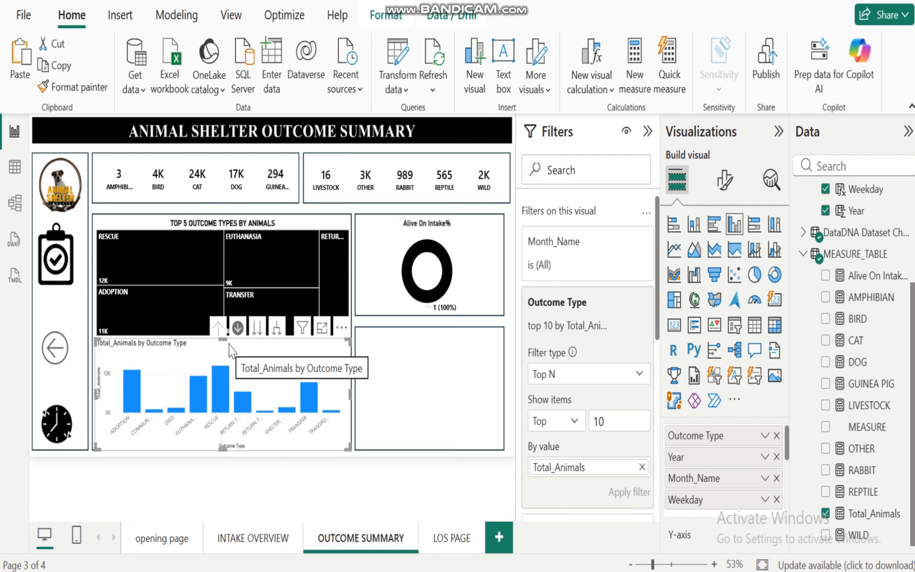
# Step: Drill down in the chart through RESCUE, 2017 and Jun to the Weekday level
pyautogui.moveTo(225, 396)
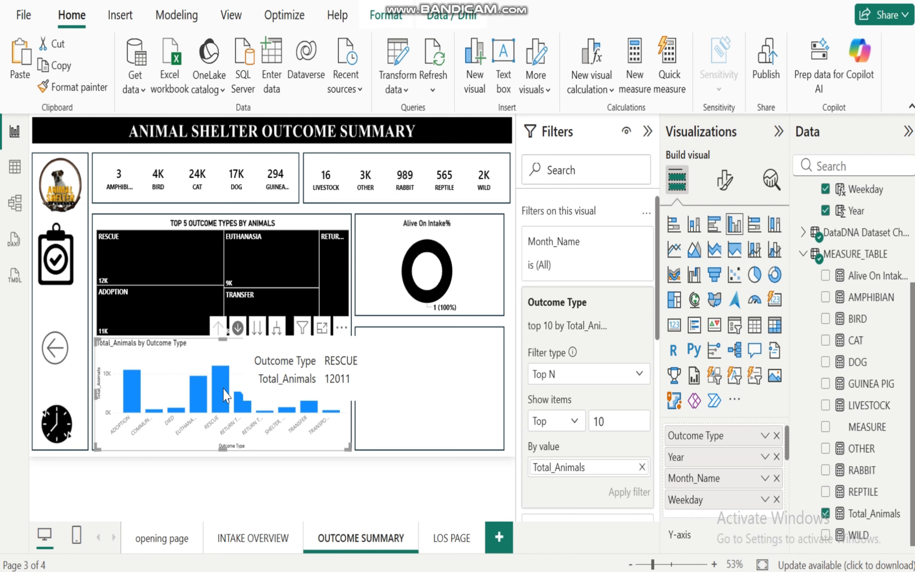
pyautogui.click(226, 384)
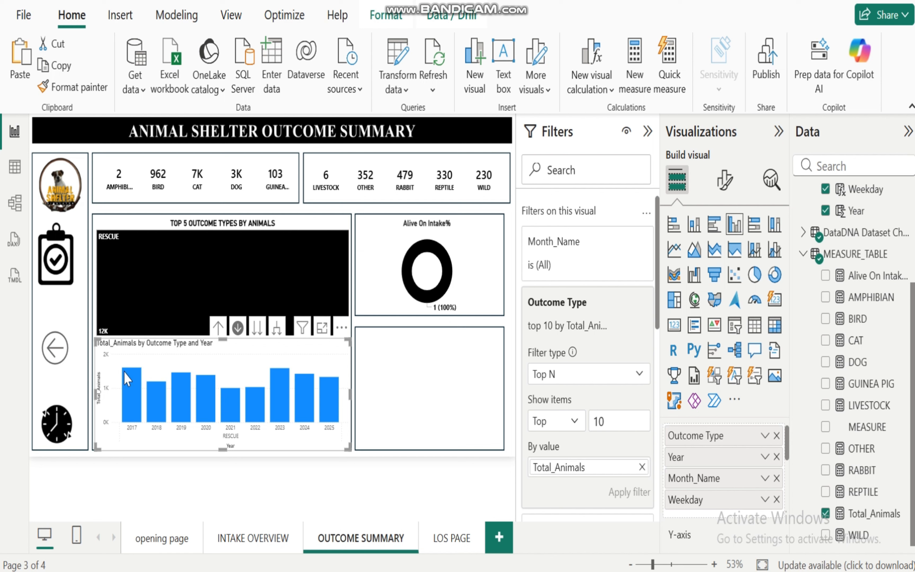
pyautogui.click(130, 376)
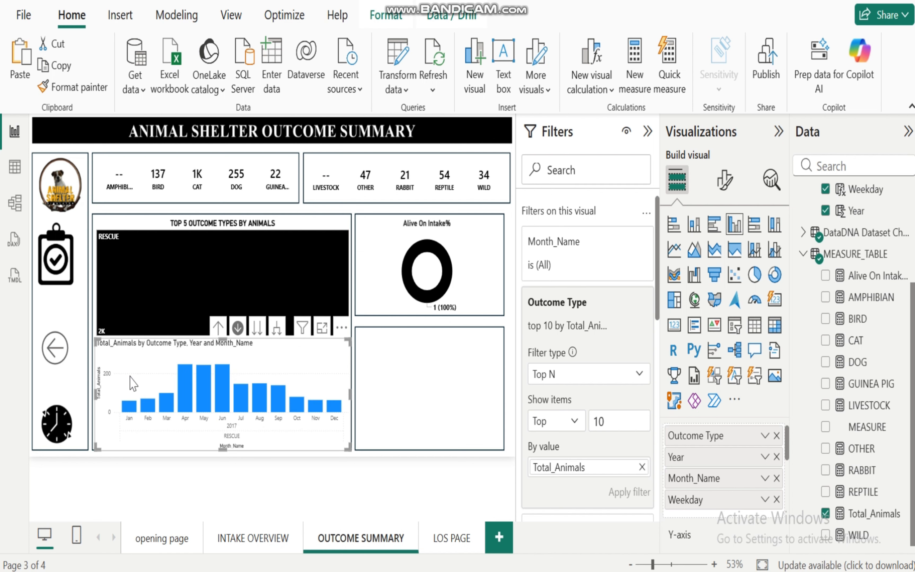
pyautogui.click(221, 379)
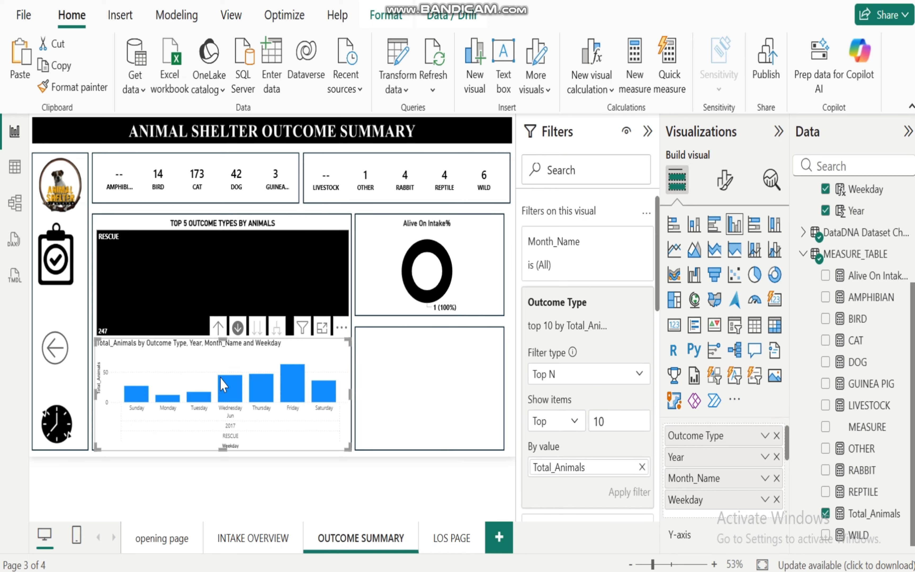
# Step: Drill the chart back up to the Outcome Type level and turn off drill-down mode
pyautogui.click(217, 326)
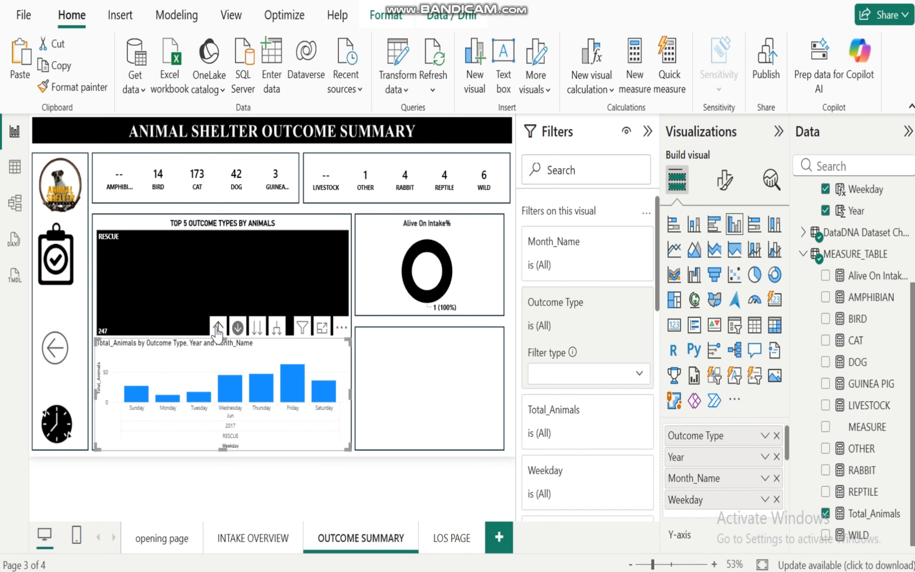
pyautogui.click(216, 326)
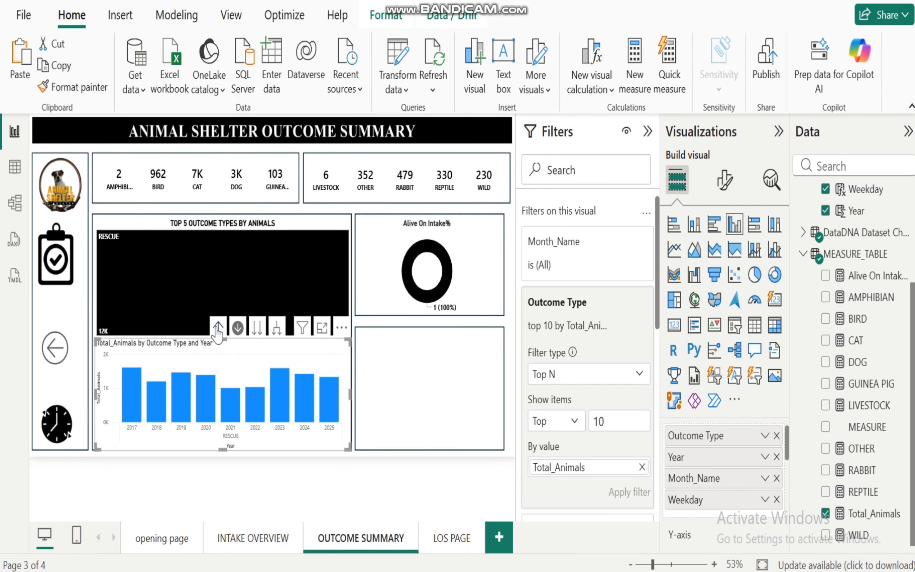
pyautogui.click(218, 328)
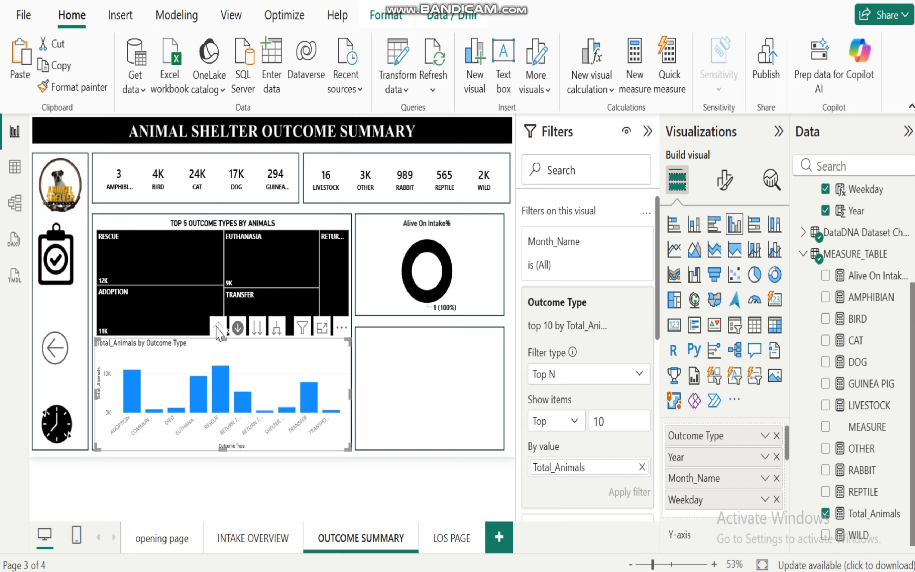
pyautogui.click(237, 326)
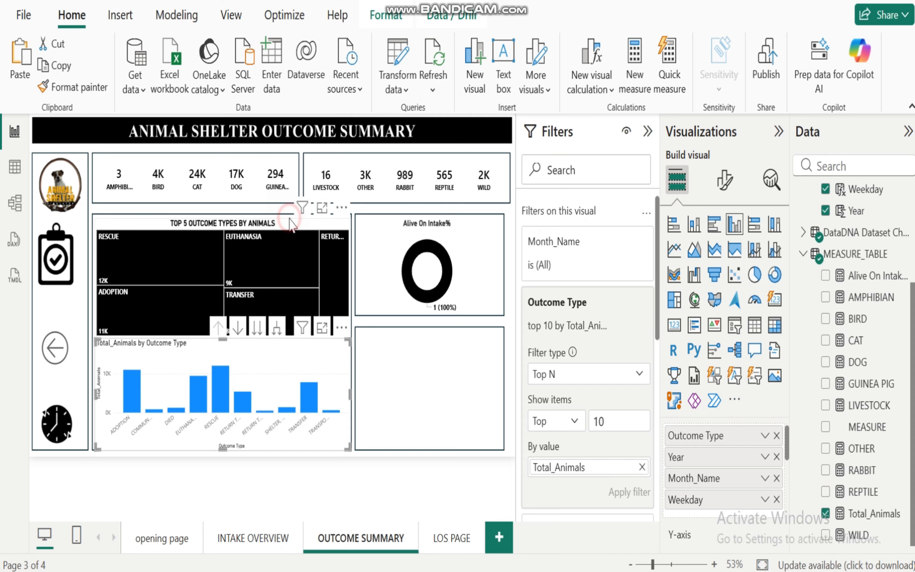
# Step: Copy the formatting of the top 5 outcome types treemap onto the Total_Animals column chart and turn off the chart's legend
pyautogui.click(291, 225)
pyautogui.click(80, 88)
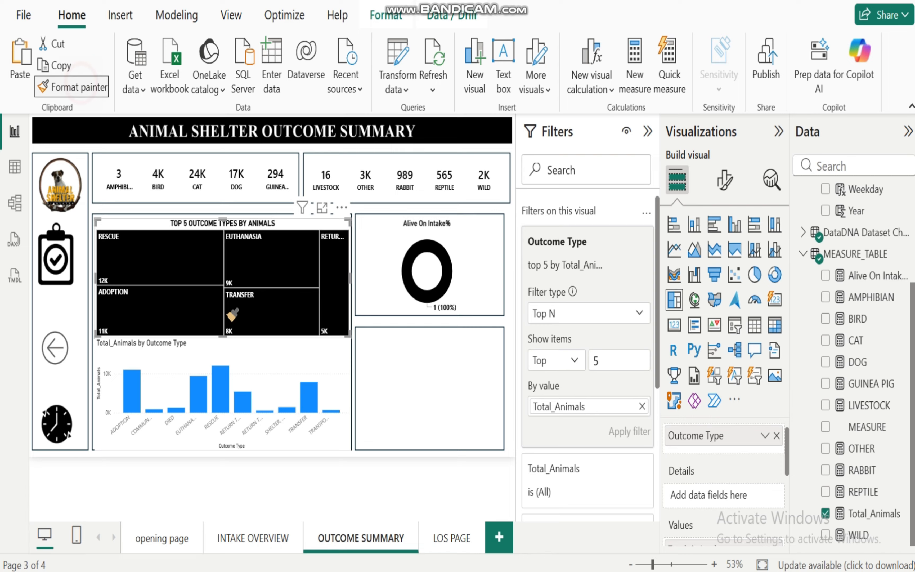
pyautogui.click(271, 362)
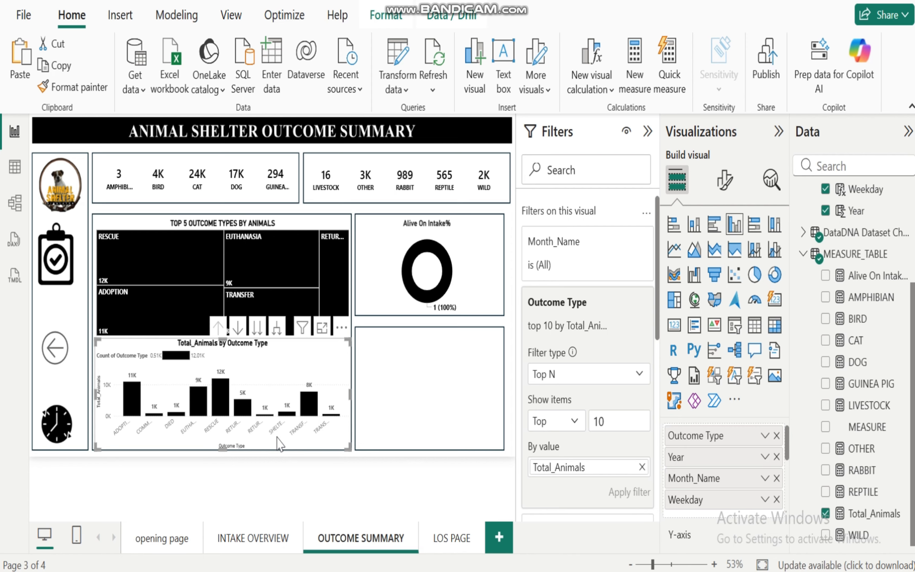
pyautogui.click(727, 182)
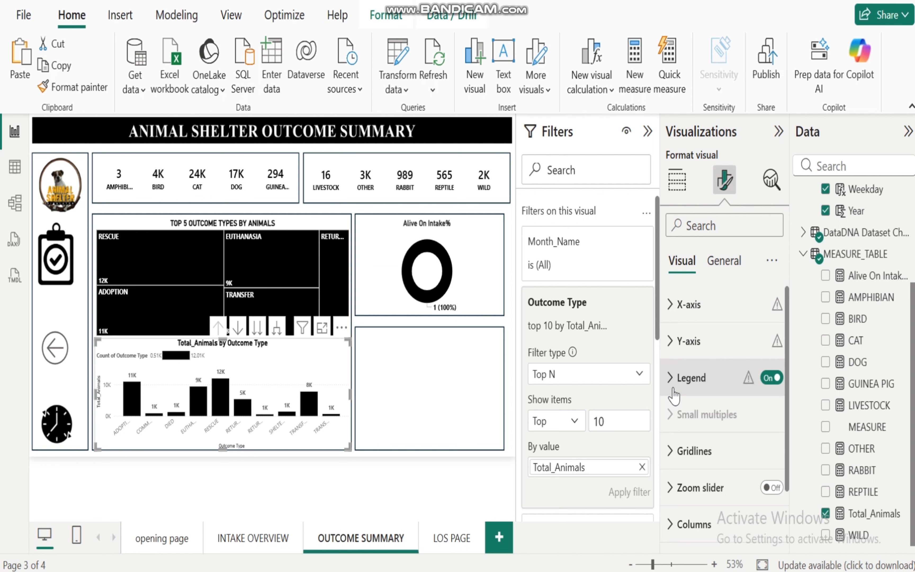
pyautogui.click(768, 377)
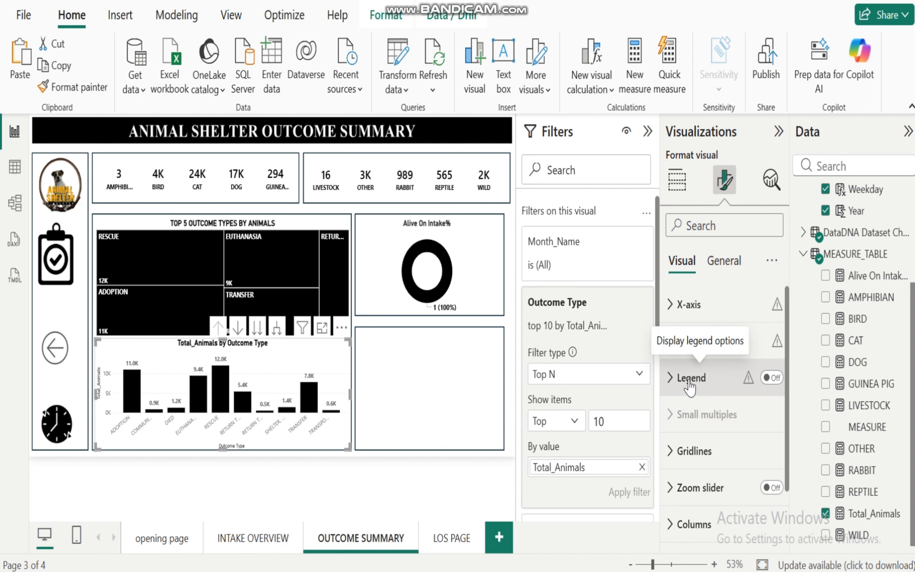
# Step: Make the column chart's X-axis labels bold and black, and turn off the X-axis title
pyautogui.click(675, 307)
pyautogui.click(679, 420)
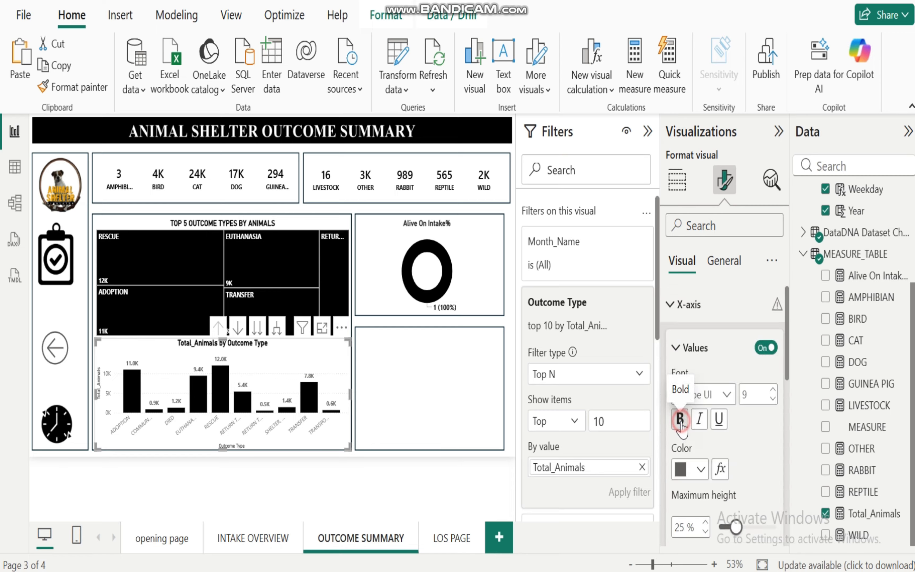
pyautogui.click(698, 471)
pyautogui.click(691, 390)
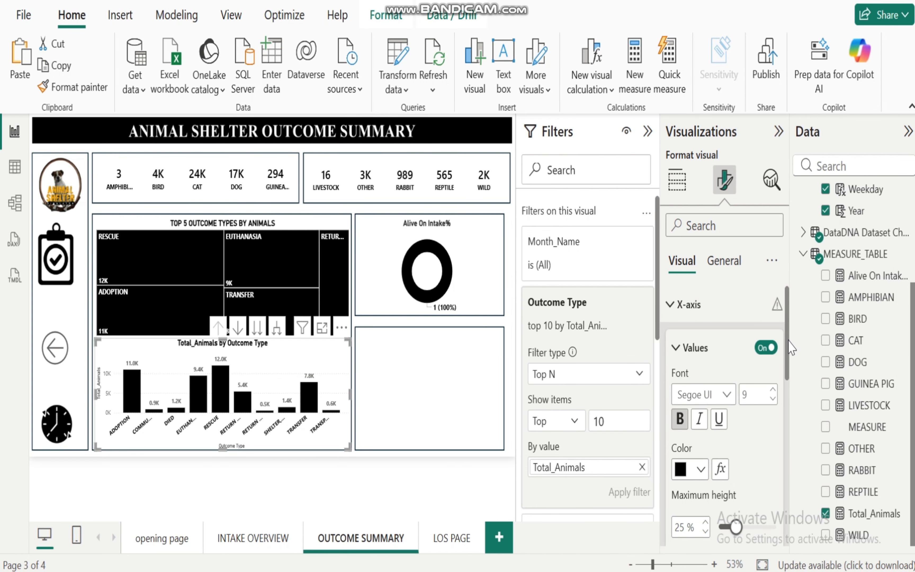
pyautogui.scroll(-6, 779, 359)
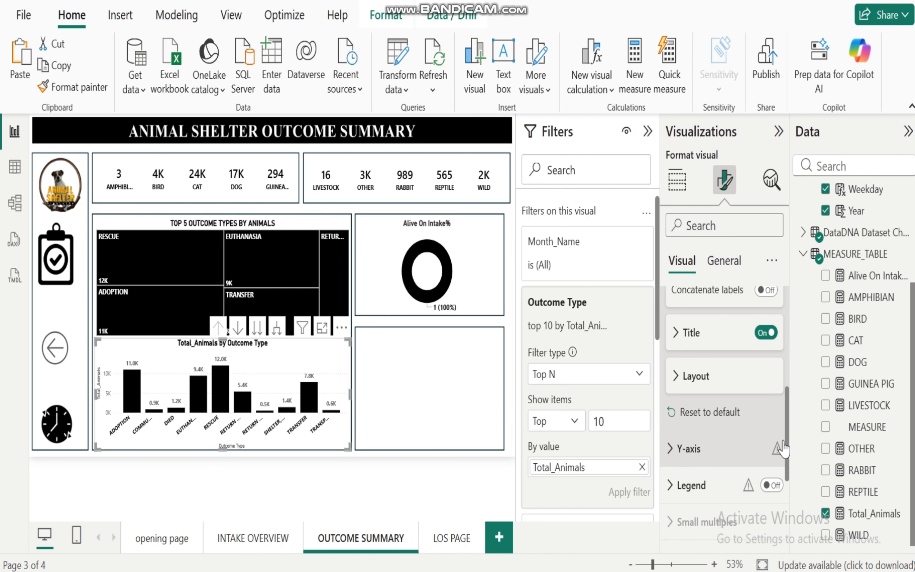
pyautogui.click(766, 378)
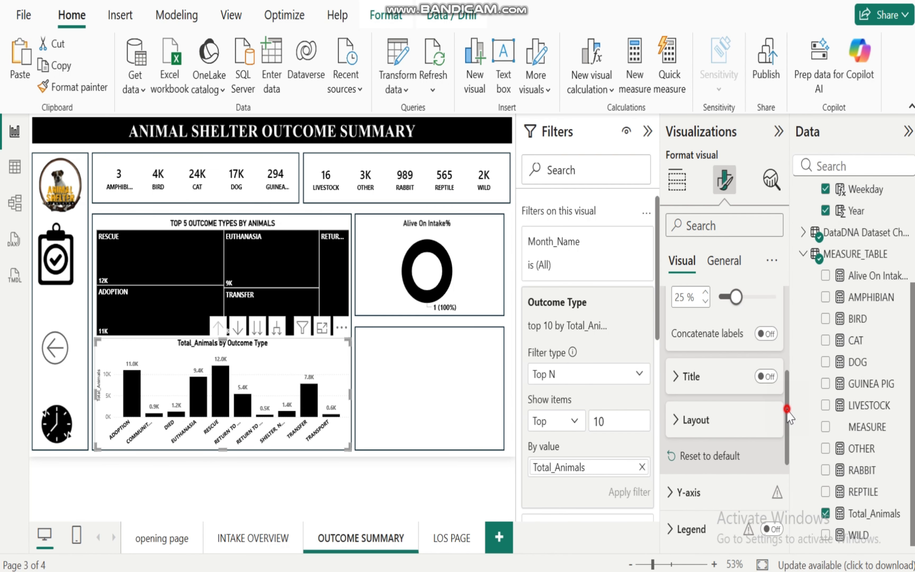
pyautogui.scroll(3, 788, 413)
pyautogui.click(676, 316)
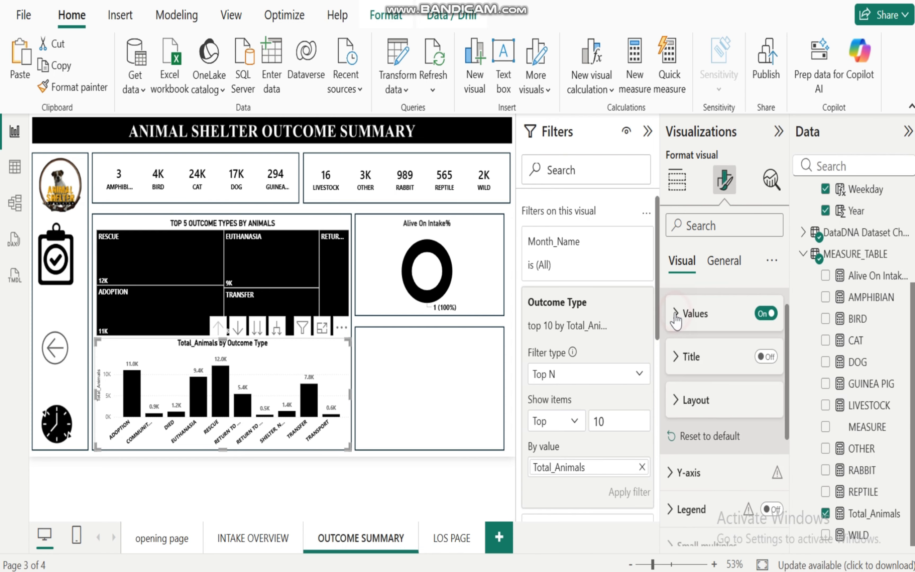
pyautogui.scroll(1, 791, 392)
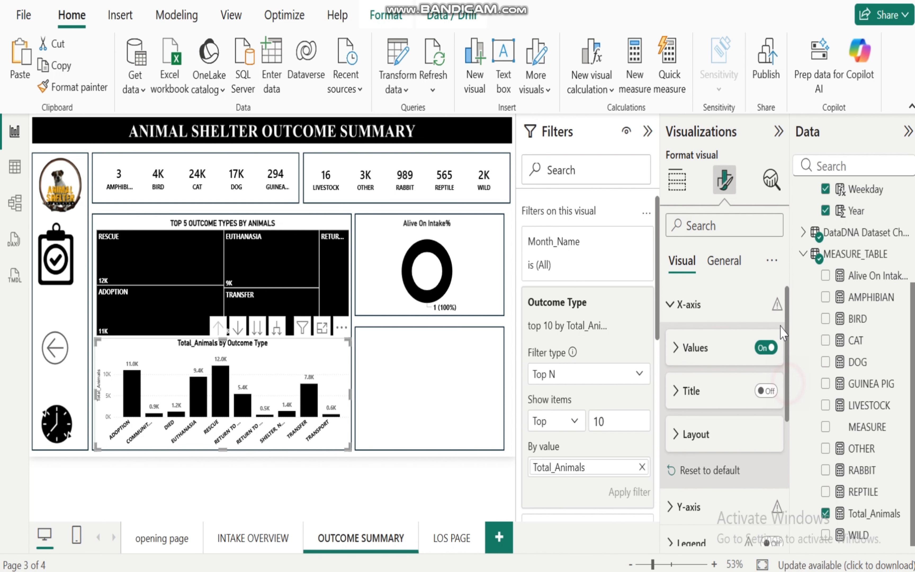
pyautogui.click(671, 305)
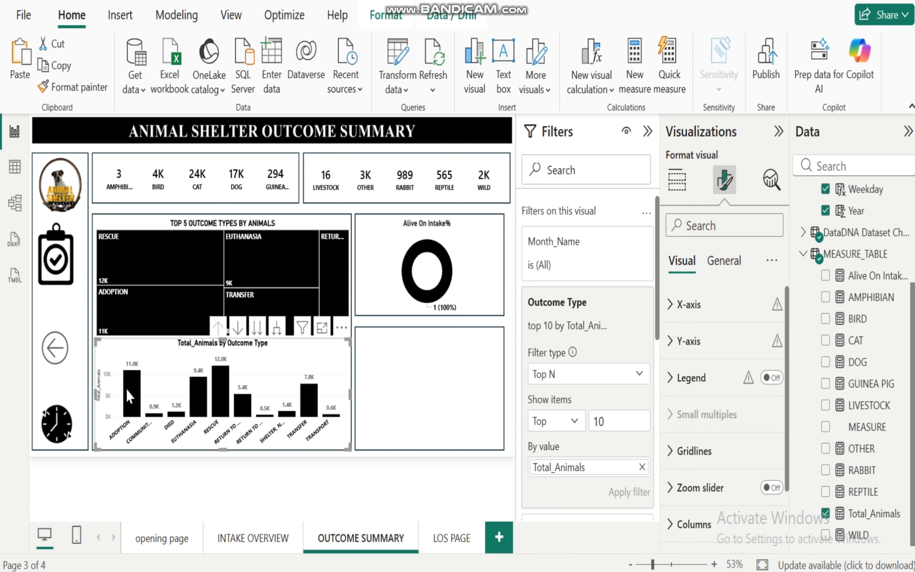
# Step: Turn off the title and the values of the column chart's Y-axis
pyautogui.click(669, 341)
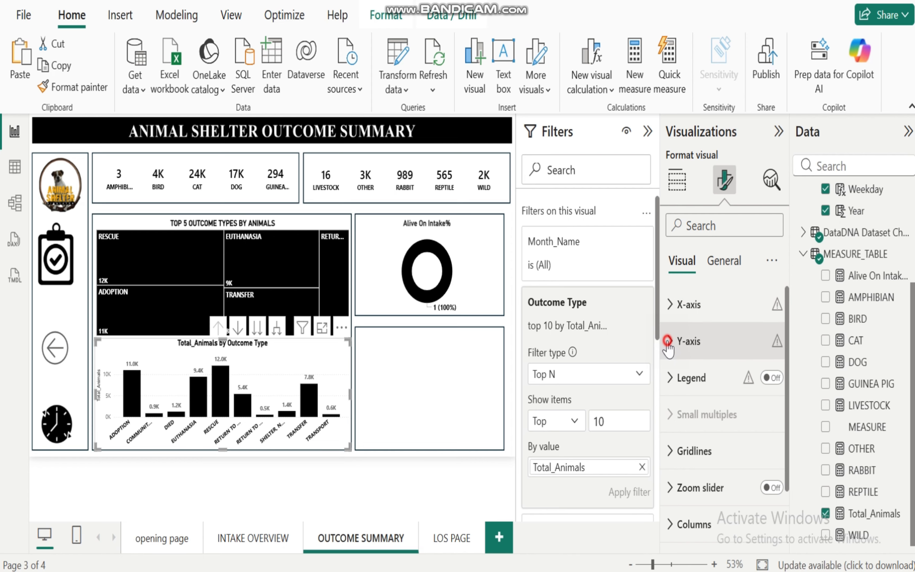
pyautogui.scroll(-5, 782, 366)
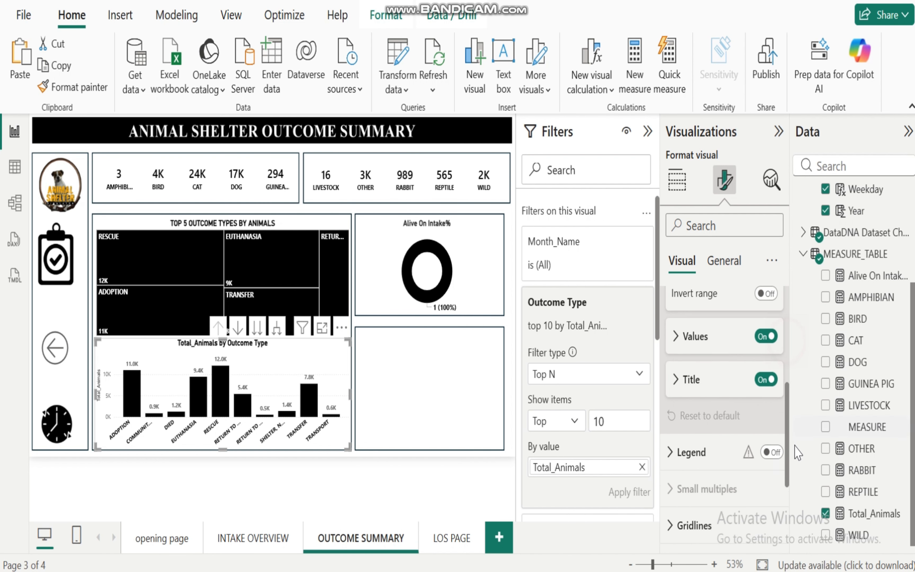
pyautogui.click(767, 341)
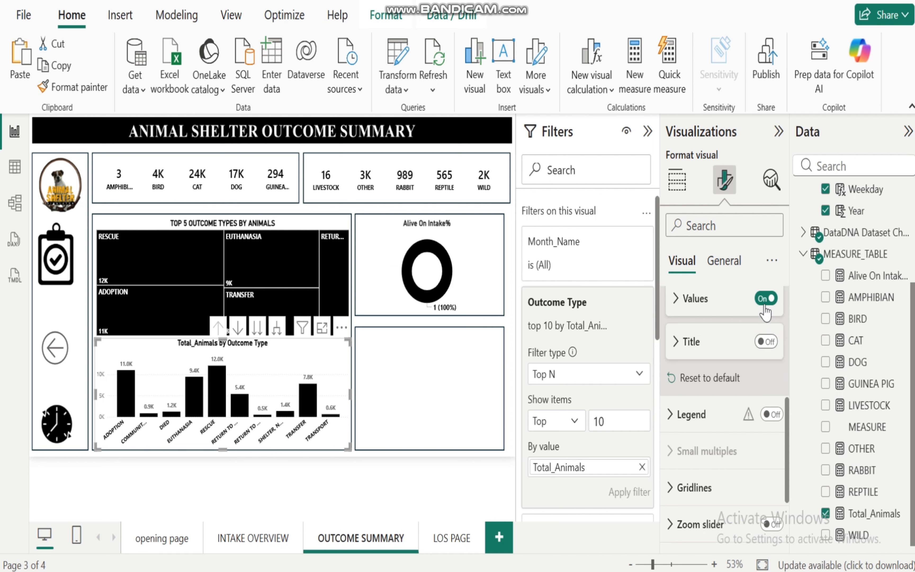
pyautogui.click(763, 300)
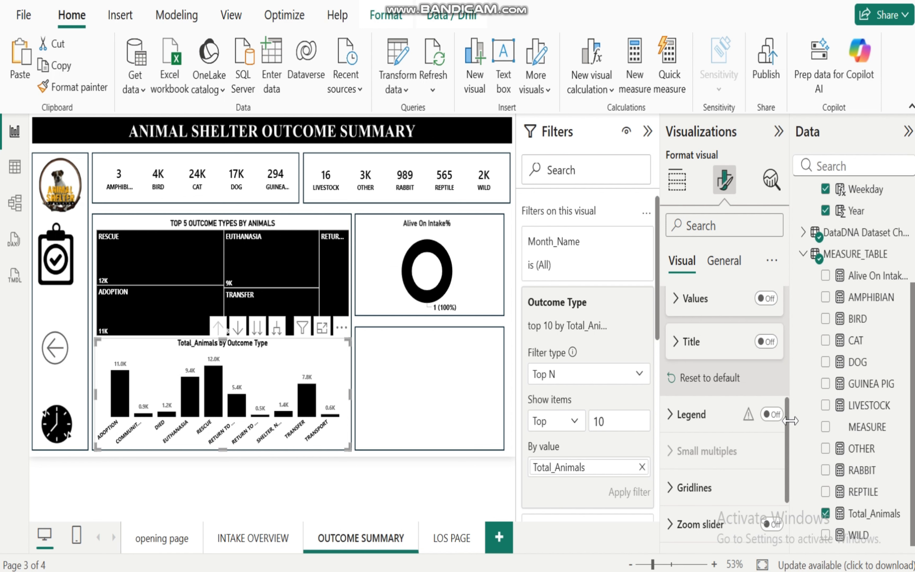
pyautogui.moveTo(788, 450); pyautogui.dragTo(787, 341)
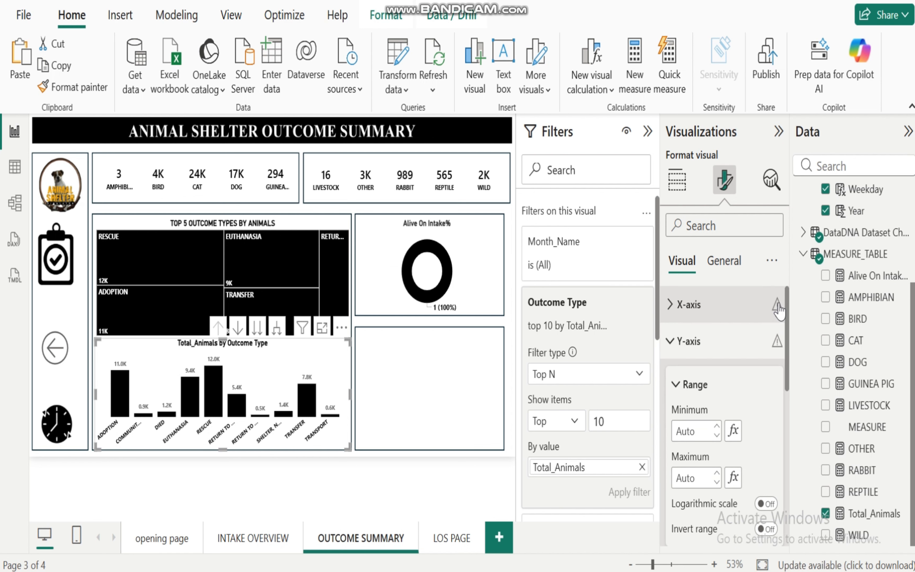
pyautogui.click(672, 342)
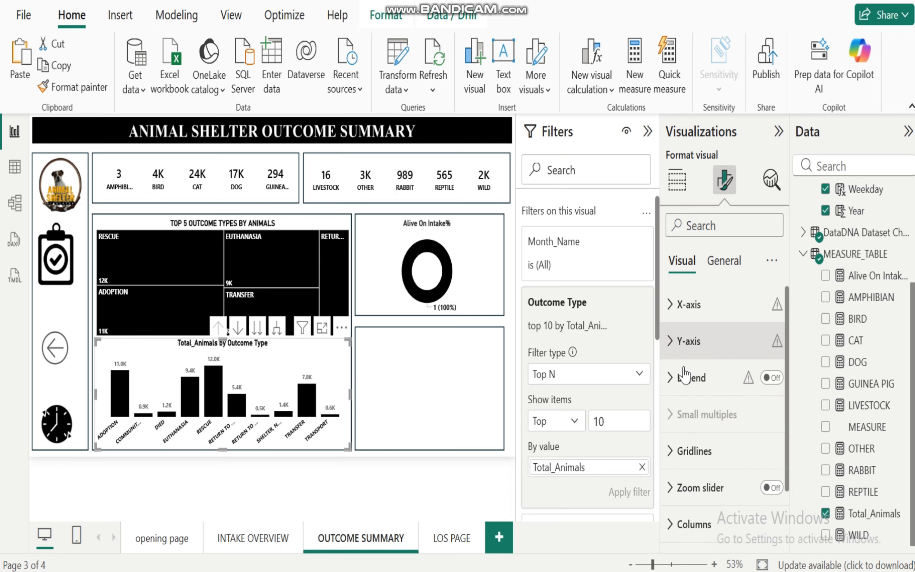
# Step: Turn on the column chart's zoom slider and set its data label values to black
pyautogui.click(769, 486)
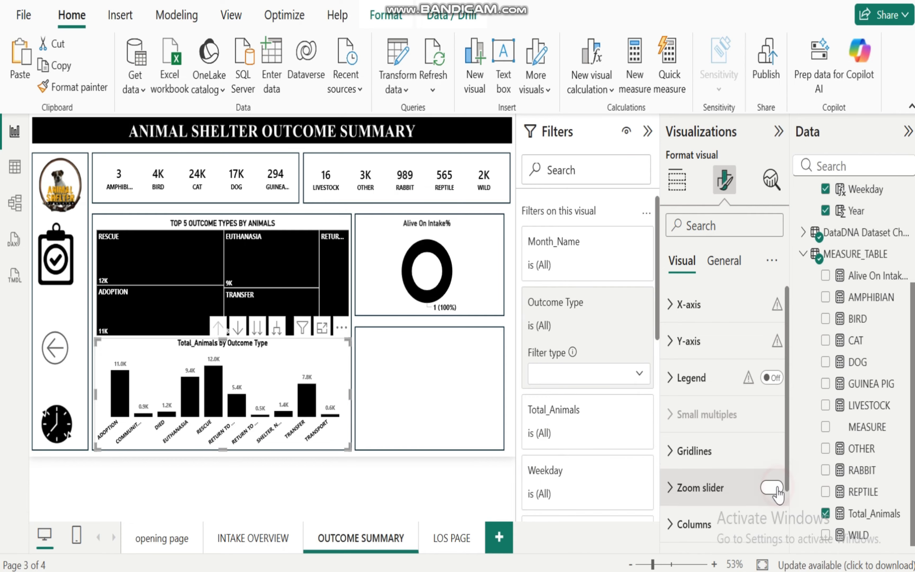
pyautogui.scroll(-3, 681, 393)
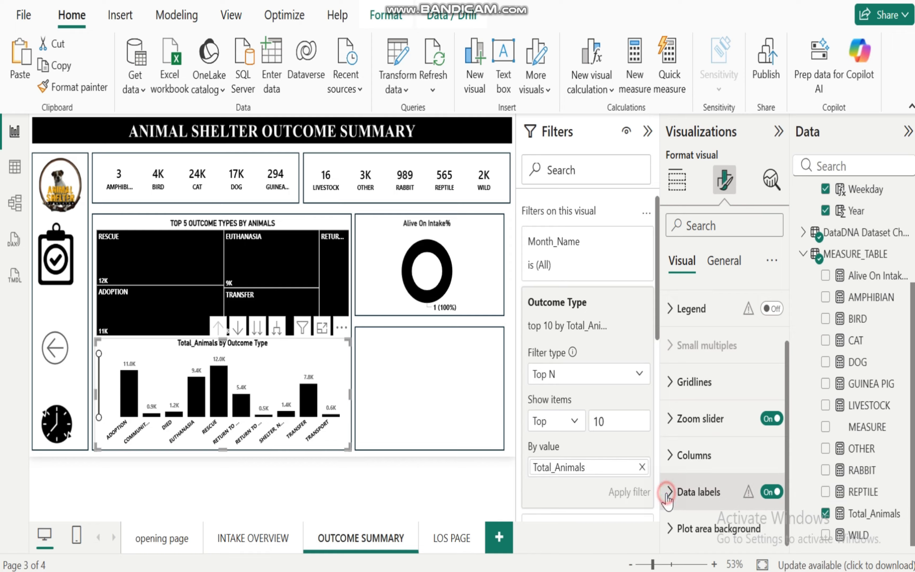
pyautogui.click(696, 492)
pyautogui.moveTo(787, 361); pyautogui.dragTo(787, 500)
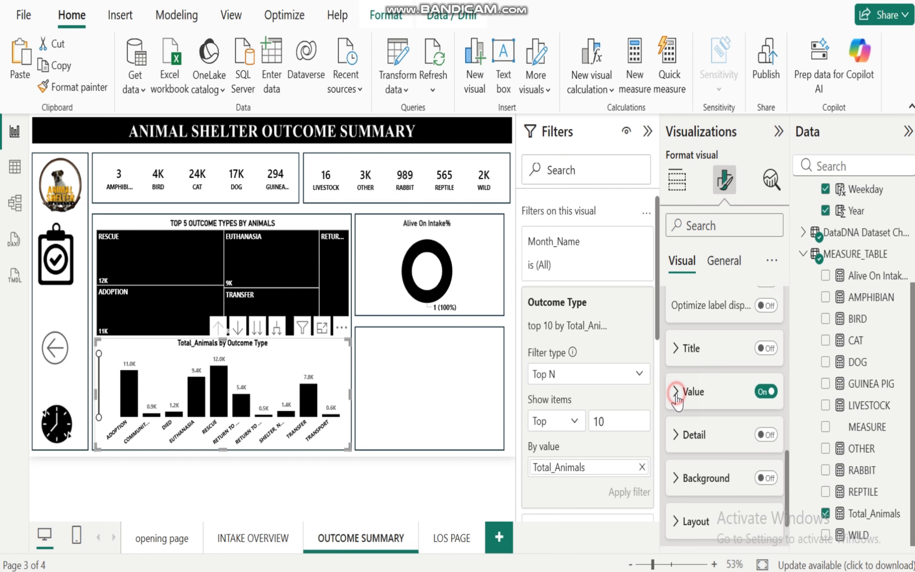
pyautogui.click(676, 391)
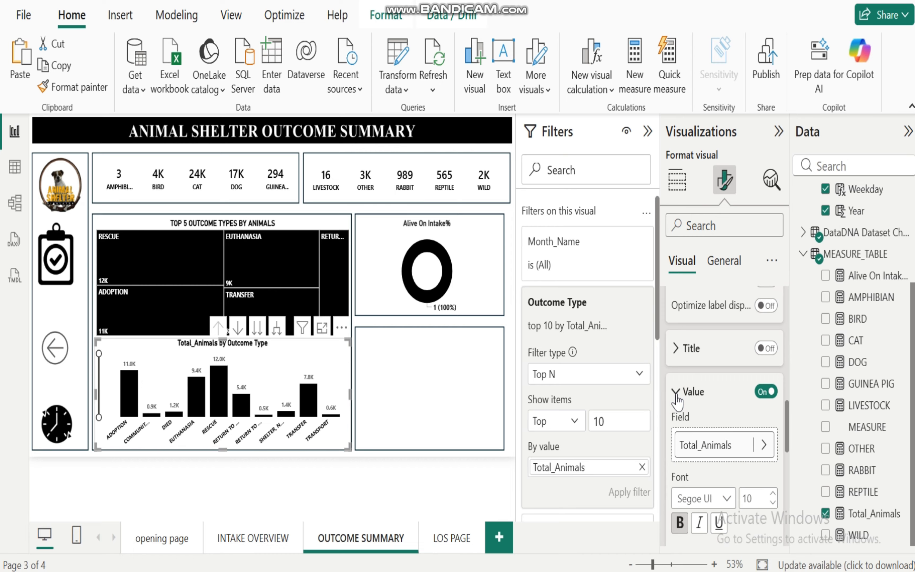
pyautogui.click(773, 494)
pyautogui.moveTo(786, 416); pyautogui.dragTo(787, 462)
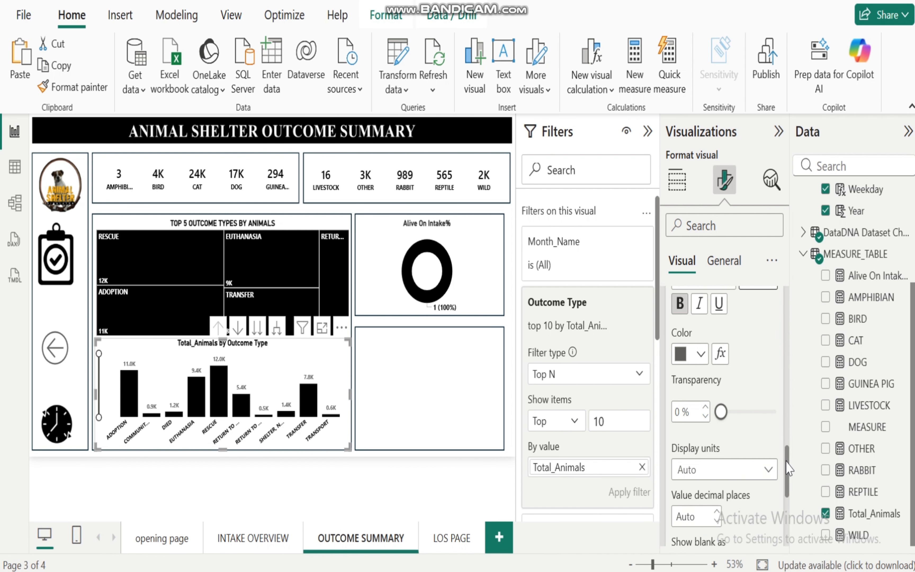
pyautogui.click(704, 356)
pyautogui.click(692, 273)
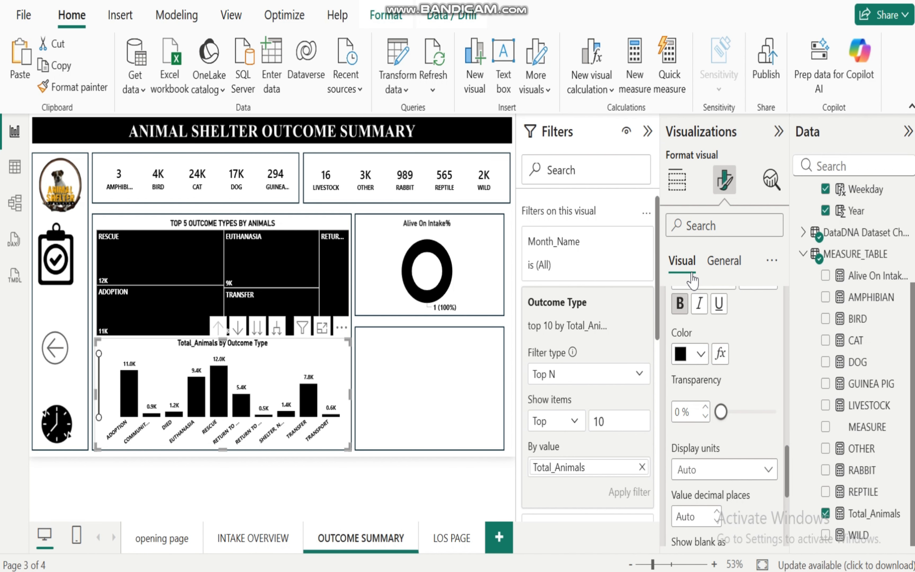
pyautogui.click(309, 491)
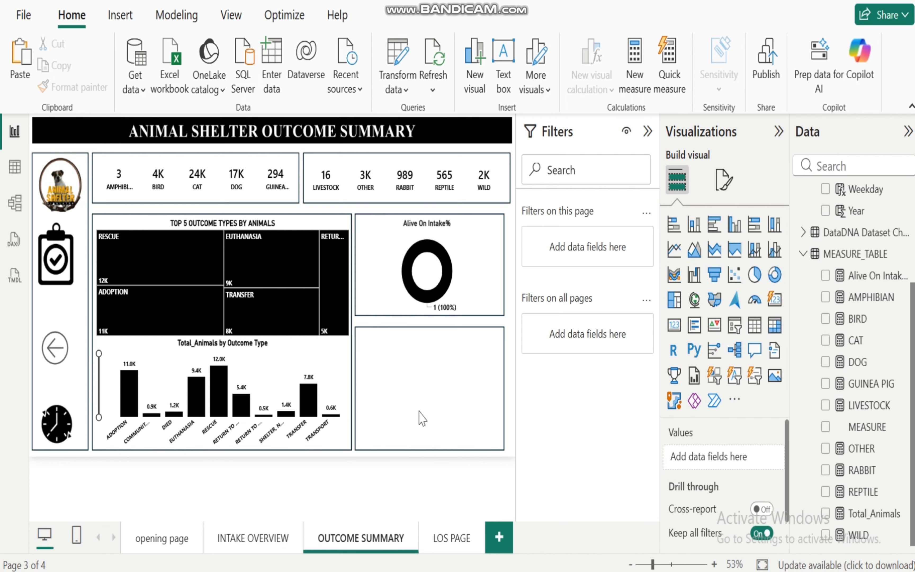
# Step: Switch to PowerPoint to review the Outcome Dashboard questions for management, and return to the untitled Power BI report
pyautogui.click(473, 526)
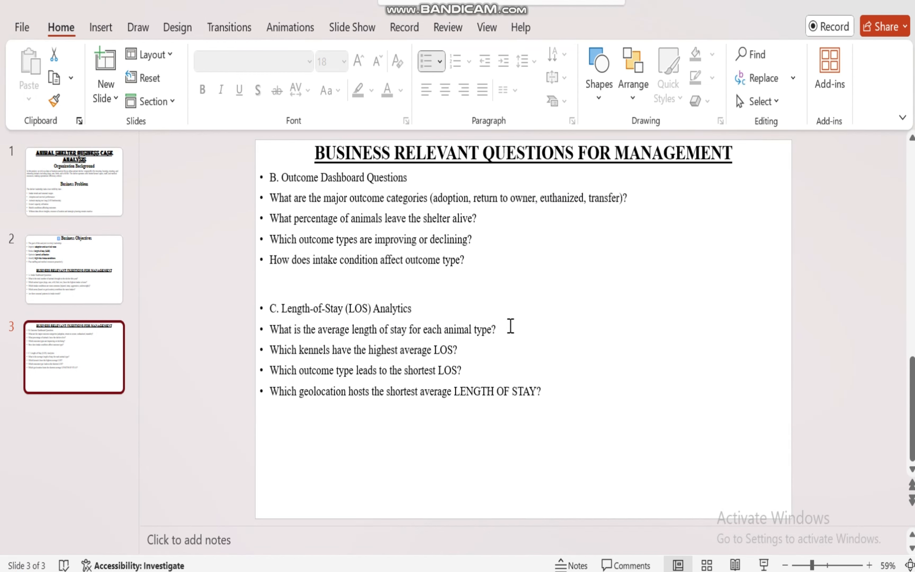
pyautogui.click(369, 375)
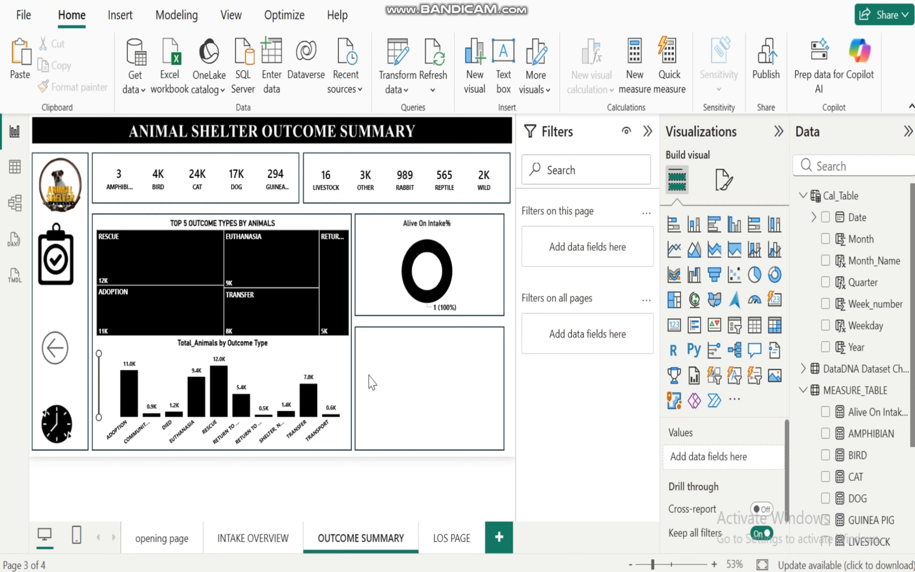
pyautogui.moveTo(913, 288); pyautogui.dragTo(913, 365)
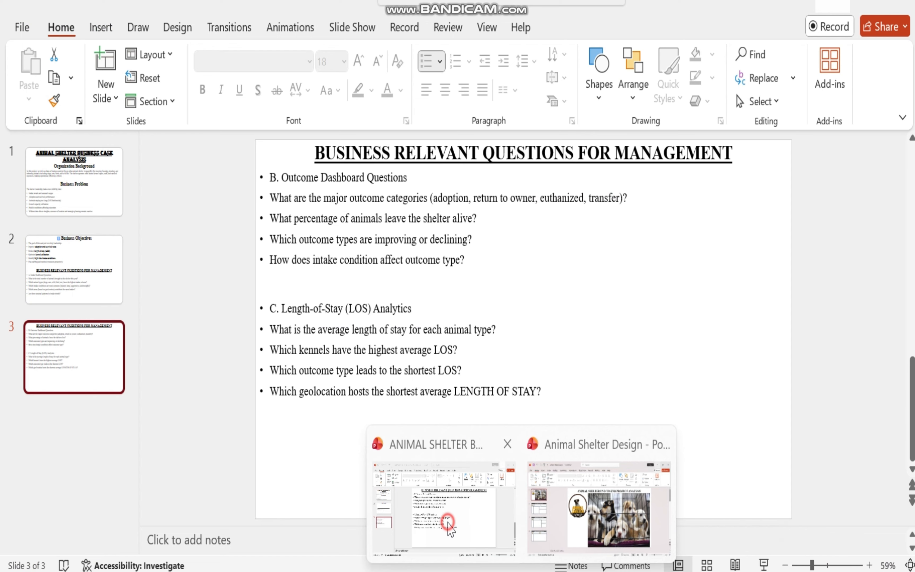
pyautogui.click(443, 515)
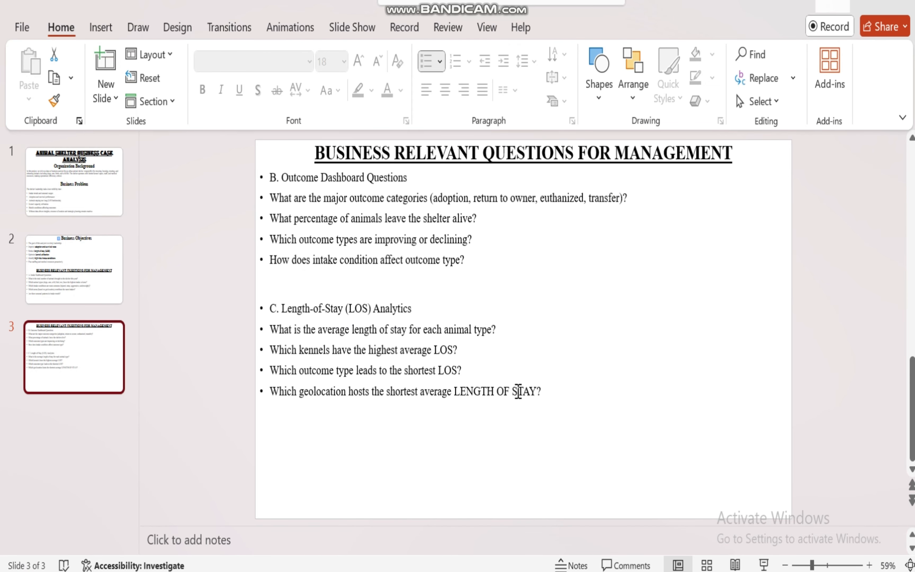
pyautogui.moveTo(586, 566)
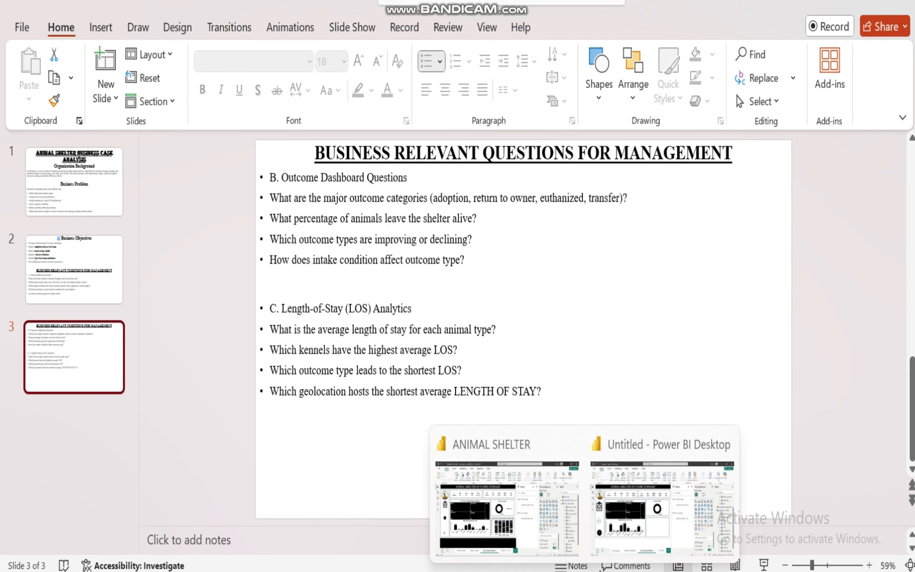
pyautogui.click(651, 533)
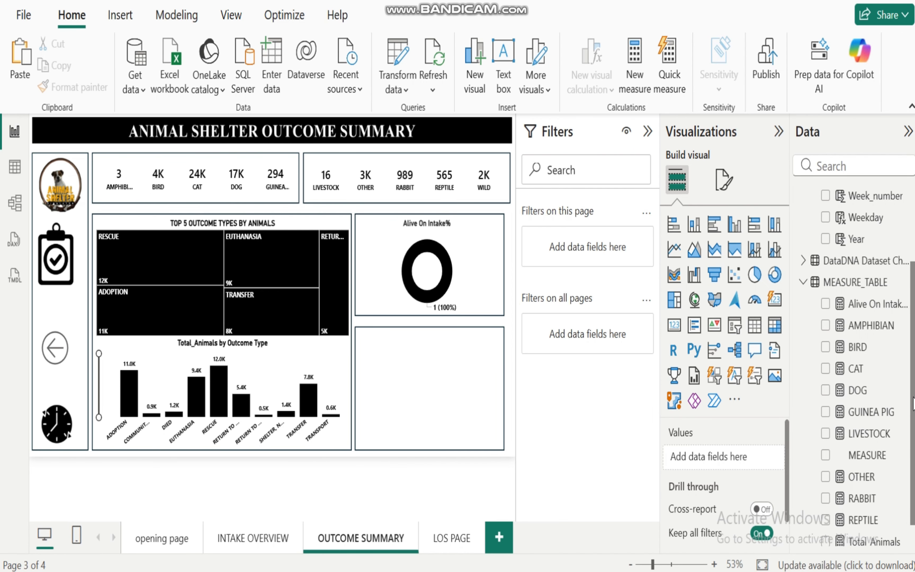
# Step: Create a clustered column chart of Total_Animals by Intake Condition from the measure table and the DataDNA dataset
pyautogui.moveTo(913, 397); pyautogui.dragTo(912, 425)
pyautogui.click(826, 513)
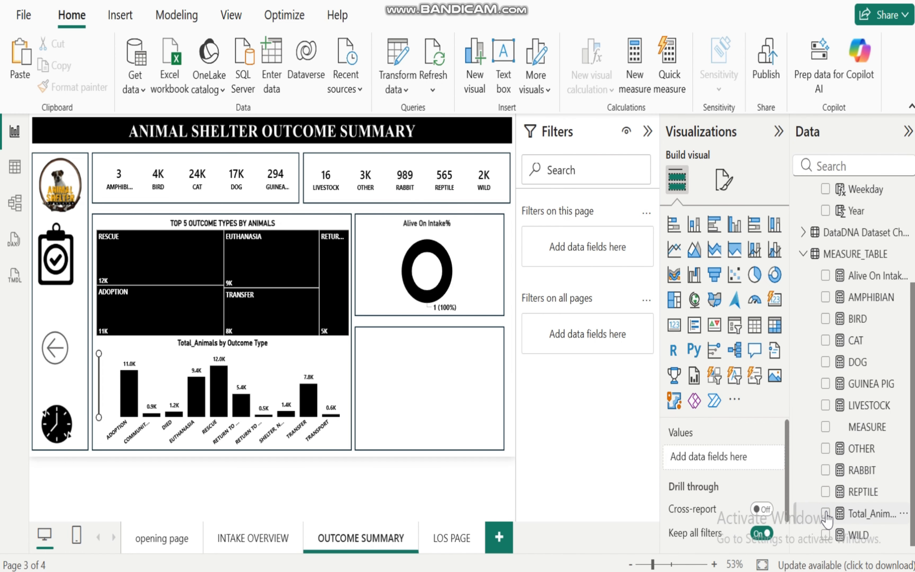
pyautogui.click(804, 257)
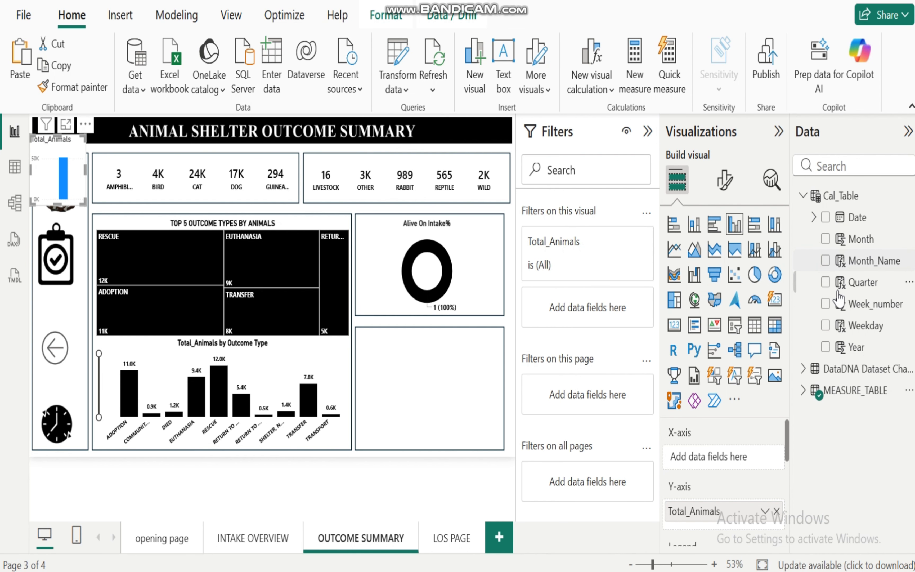
pyautogui.click(804, 198)
pyautogui.click(803, 220)
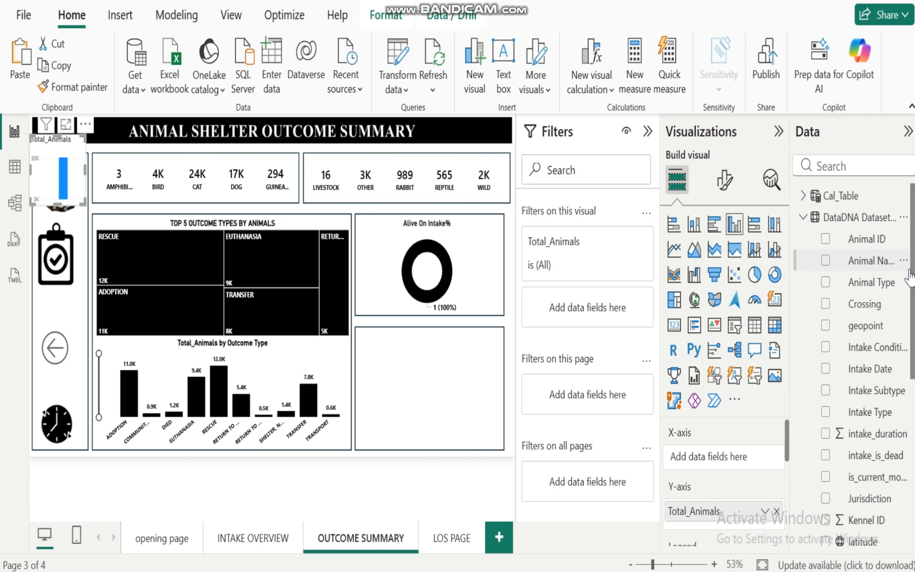
pyautogui.moveTo(912, 273); pyautogui.dragTo(913, 312)
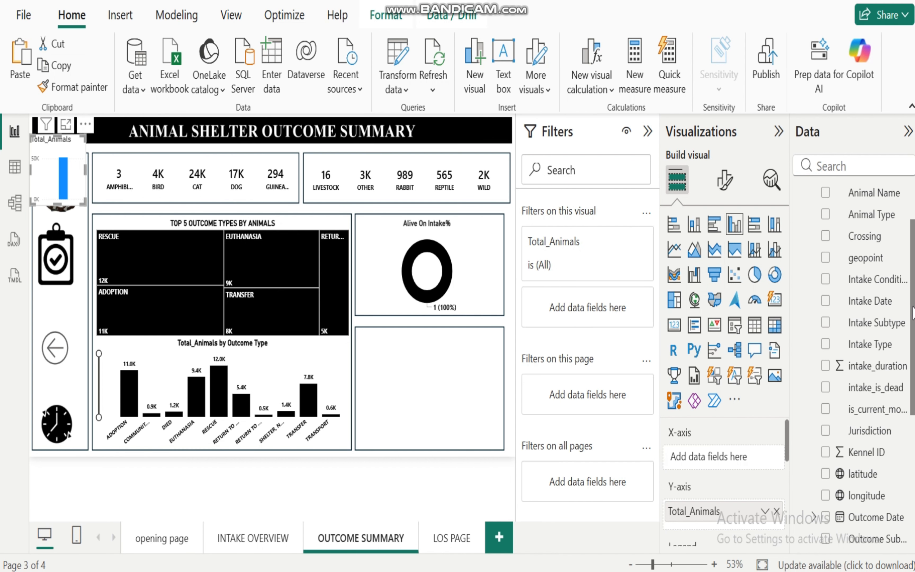
pyautogui.click(826, 280)
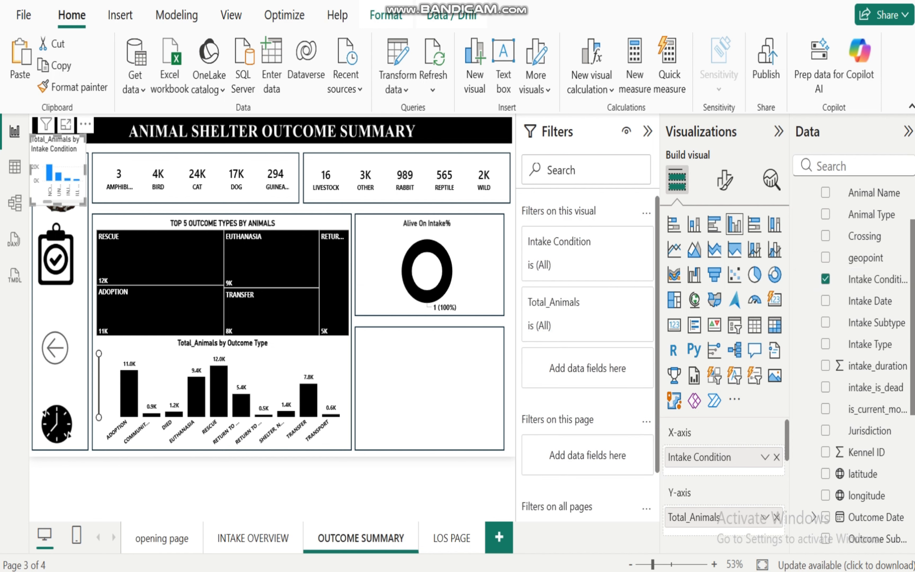
# Step: Add Outcome Type from the dataset as the legend of the Total_Animals by Intake Condition chart
pyautogui.scroll(-5, 863, 363)
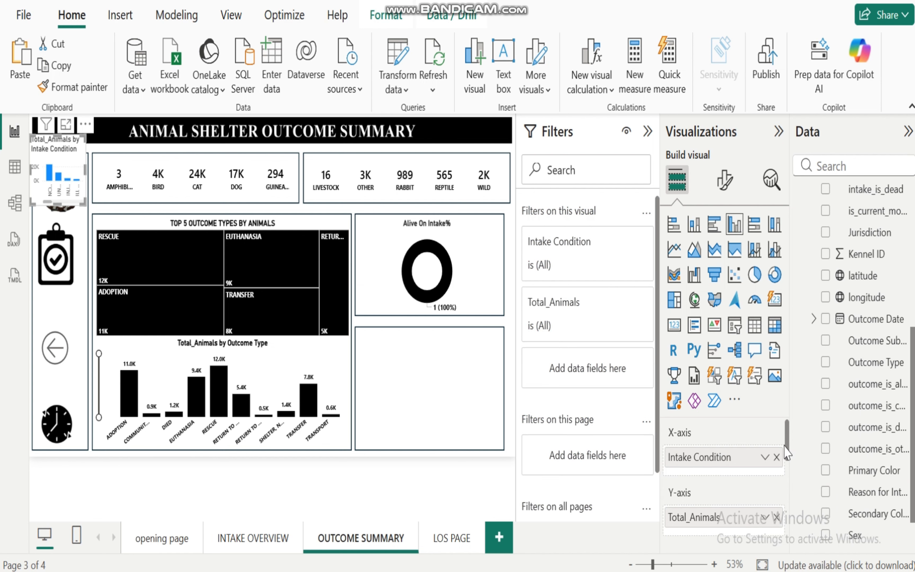
pyautogui.moveTo(789, 437); pyautogui.dragTo(795, 475)
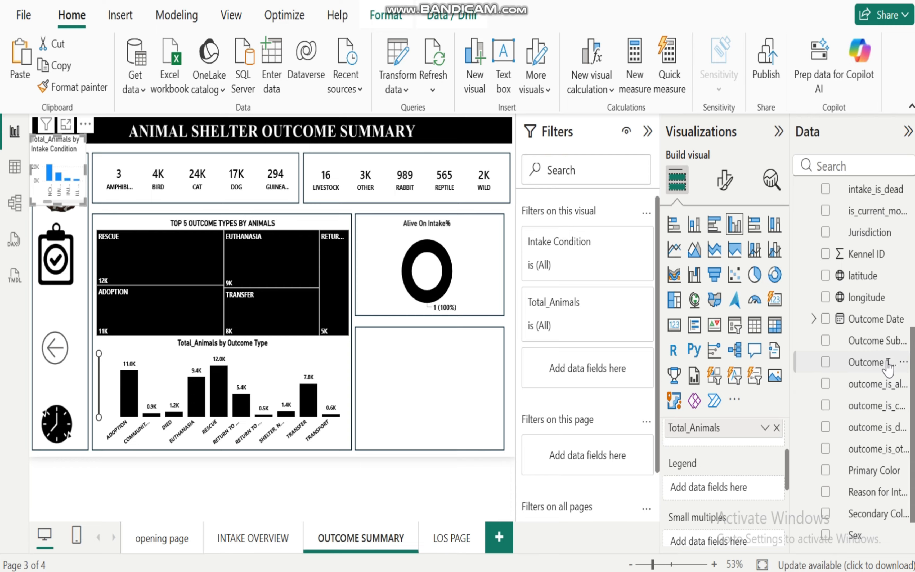
pyautogui.moveTo(886, 363); pyautogui.dragTo(719, 487)
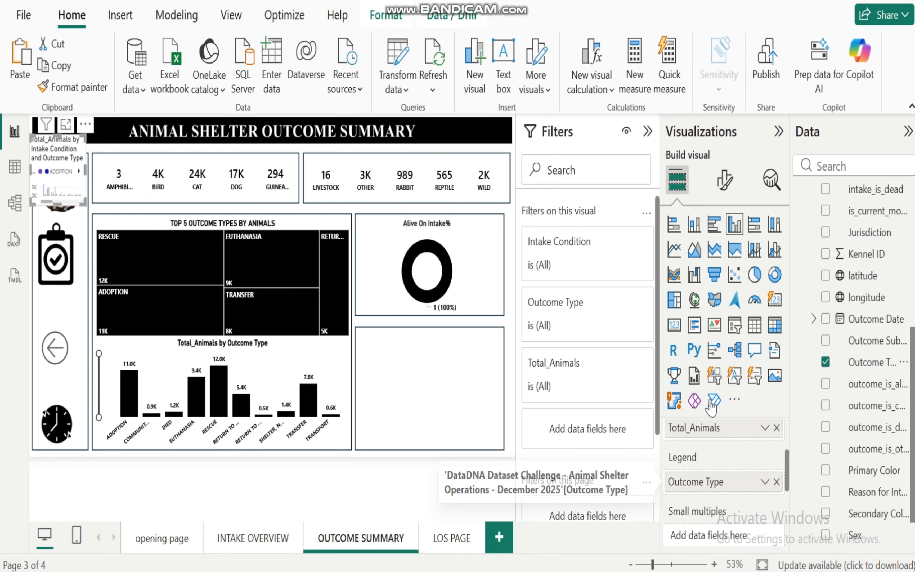
# Step: Convert the intake condition chart to a 100% stacked column chart and fit it into the empty box below the donut chart
pyautogui.click(768, 228)
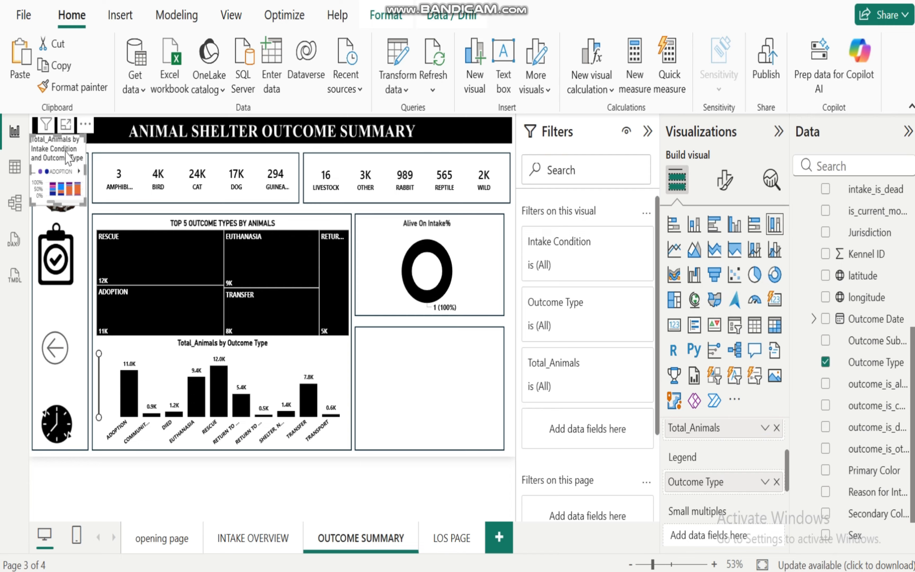
pyautogui.moveTo(68, 157); pyautogui.dragTo(503, 362)
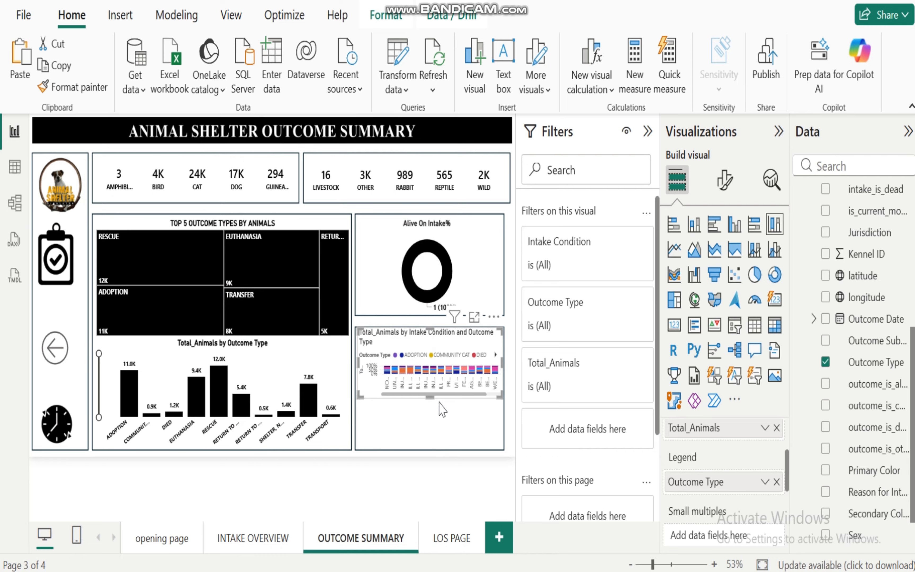
pyautogui.moveTo(426, 397); pyautogui.dragTo(429, 448)
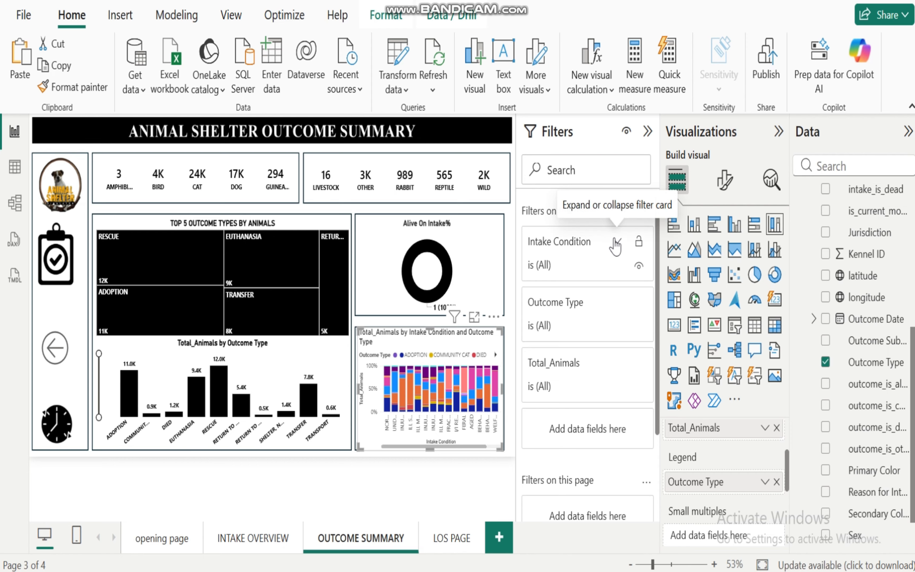
# Step: Apply a Top N filter on Intake Condition that shows the top 10 items by Total_Animals
pyautogui.click(616, 242)
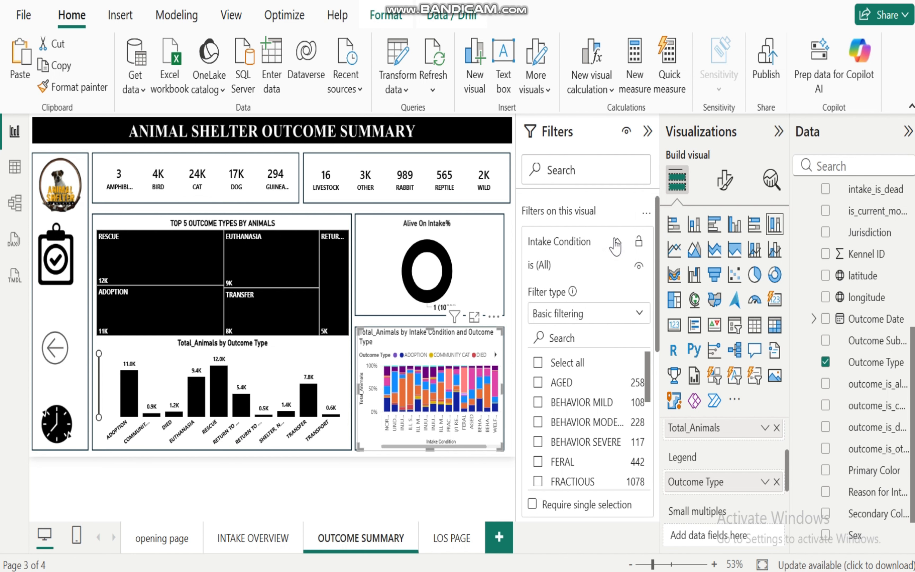
pyautogui.click(639, 315)
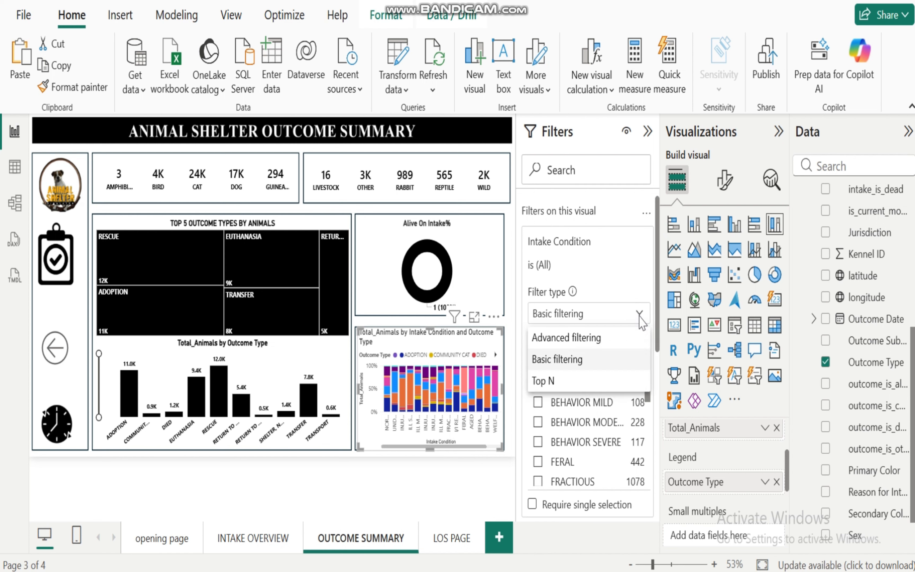
pyautogui.click(560, 382)
pyautogui.click(607, 364)
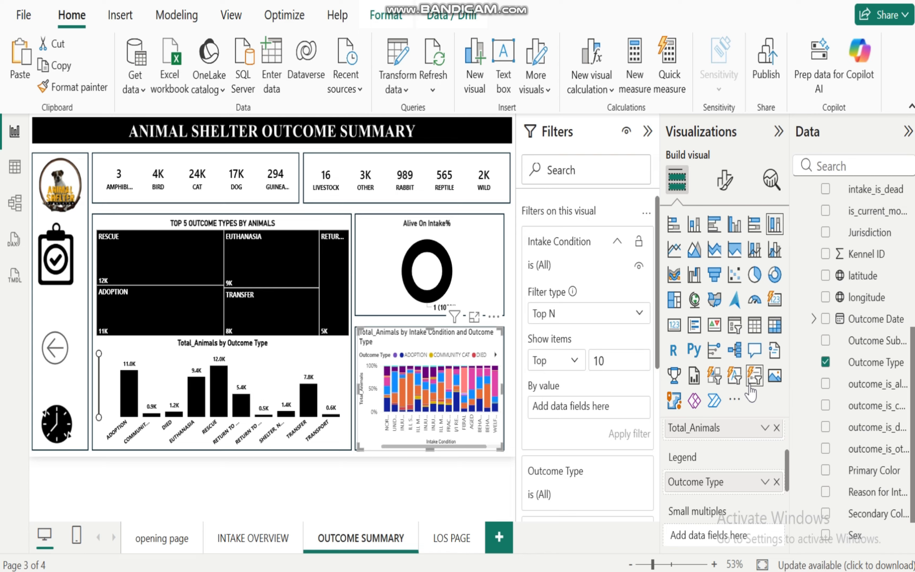
pyautogui.scroll(-1, 870, 492)
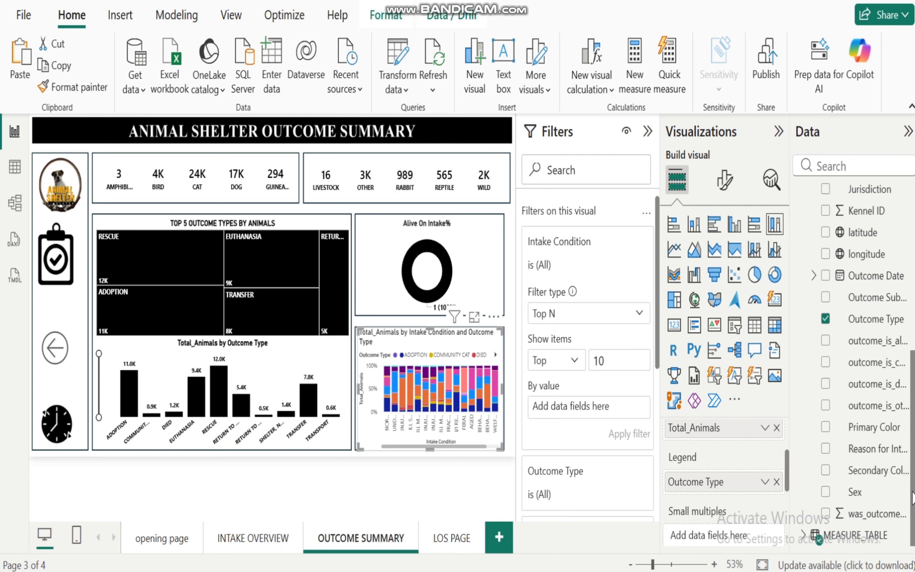
pyautogui.click(804, 535)
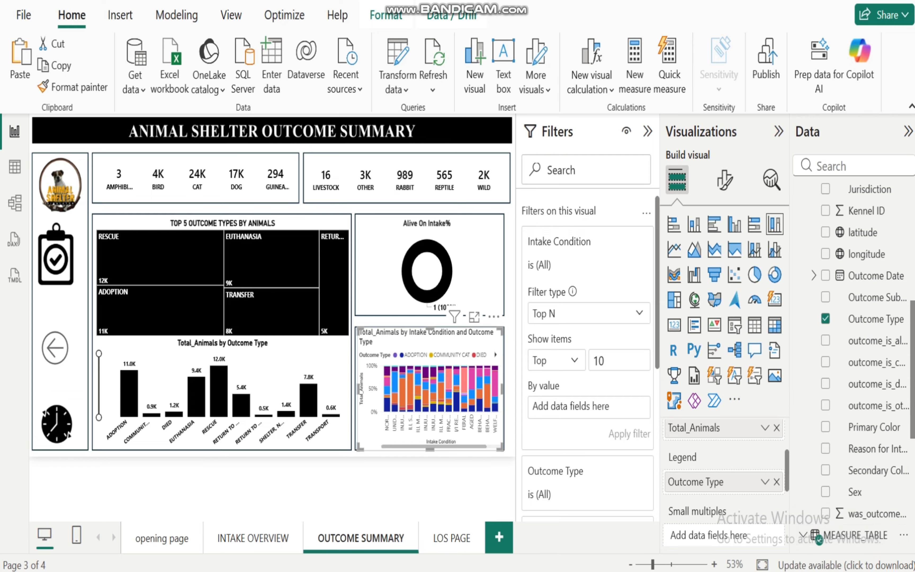
pyautogui.scroll(-5, 885, 535)
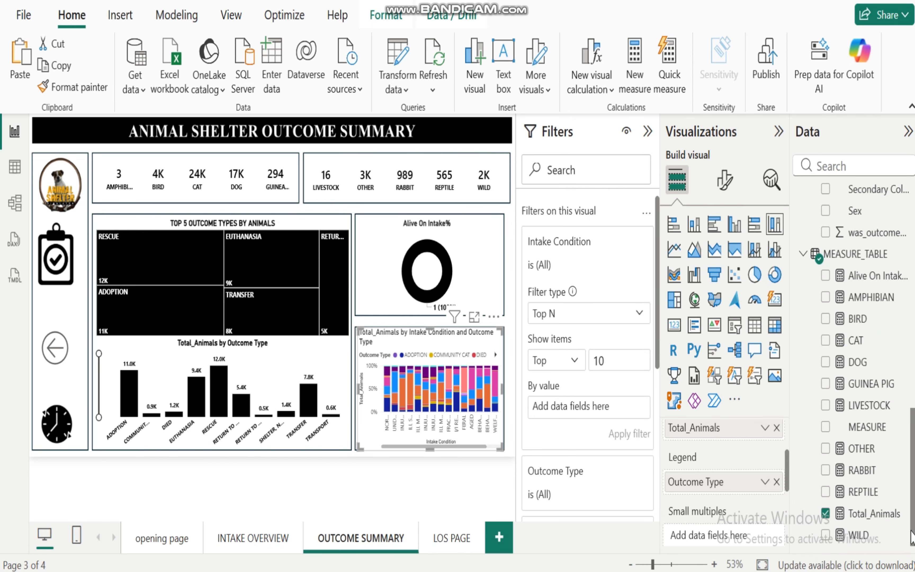
pyautogui.moveTo(859, 514); pyautogui.dragTo(604, 416)
pyautogui.click(621, 433)
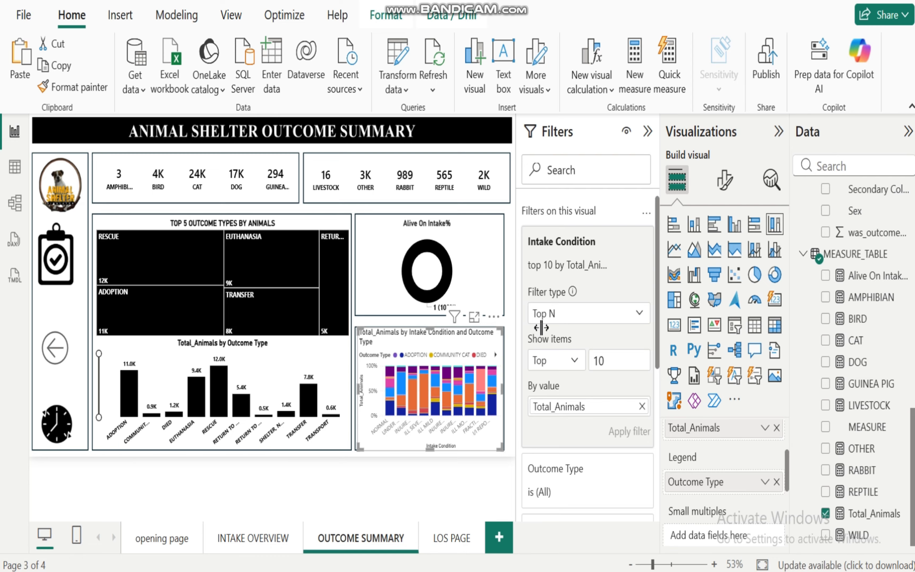
# Step: Limit the Intake Condition filter to the top 5 items and fine-tune the chart's size within its box
pyautogui.moveTo(613, 364); pyautogui.dragTo(583, 367)
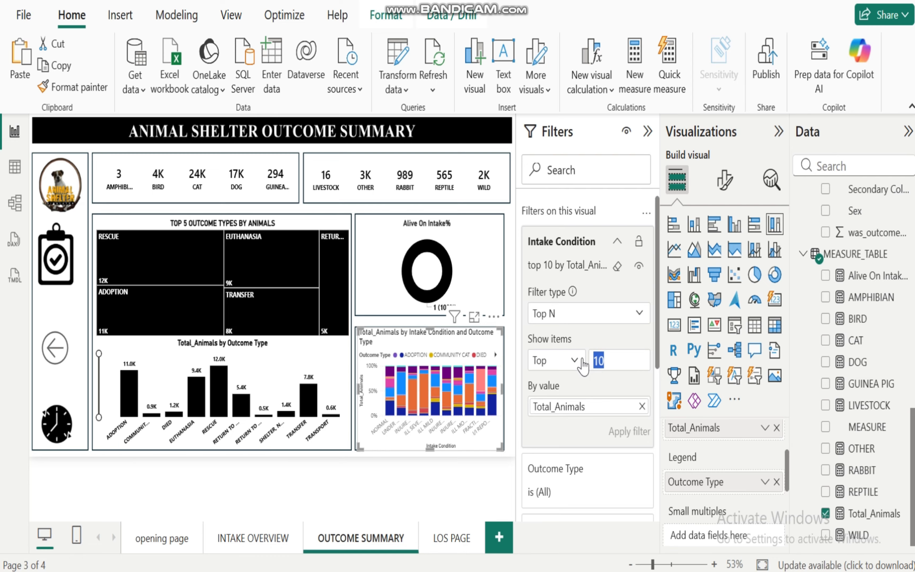
pyautogui.write('5')
pyautogui.click(628, 435)
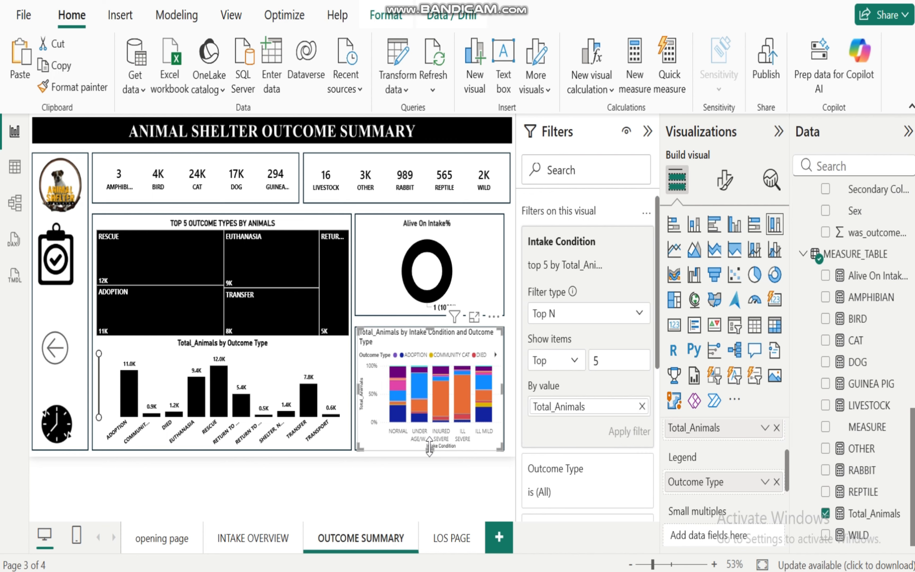
pyautogui.moveTo(430, 445); pyautogui.dragTo(430, 449)
pyautogui.moveTo(357, 386); pyautogui.dragTo(356, 386)
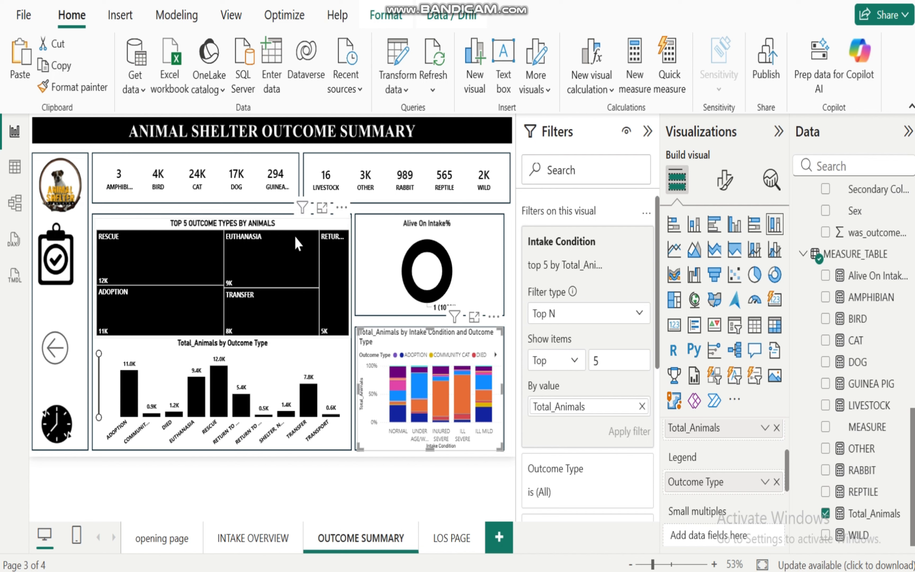
# Step: Copy the formatting of the Total_Animals by Outcome Type chart onto the intake condition chart with Format Painter
pyautogui.click(285, 352)
pyautogui.click(93, 89)
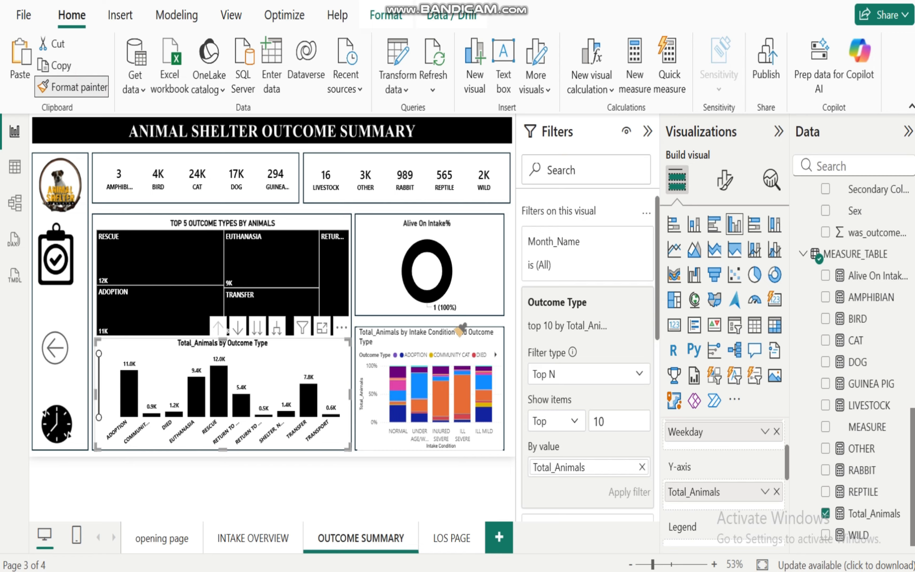
pyautogui.click(448, 334)
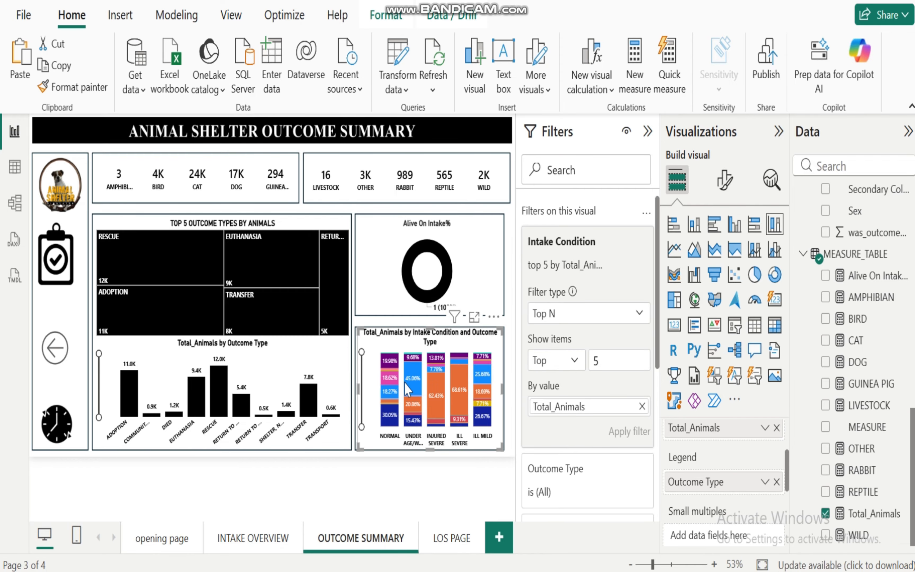
pyautogui.moveTo(455, 405)
pyautogui.click(724, 181)
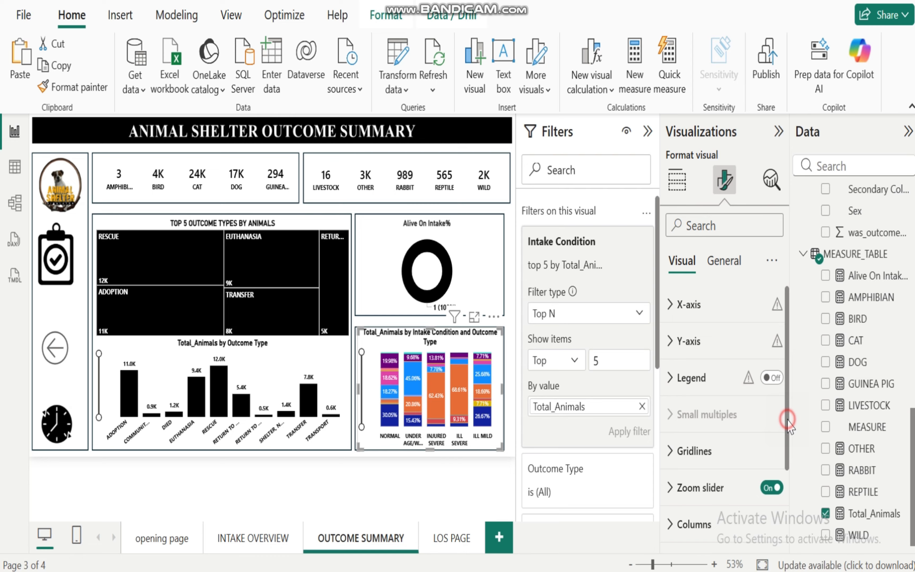
pyautogui.scroll(-3, 730, 418)
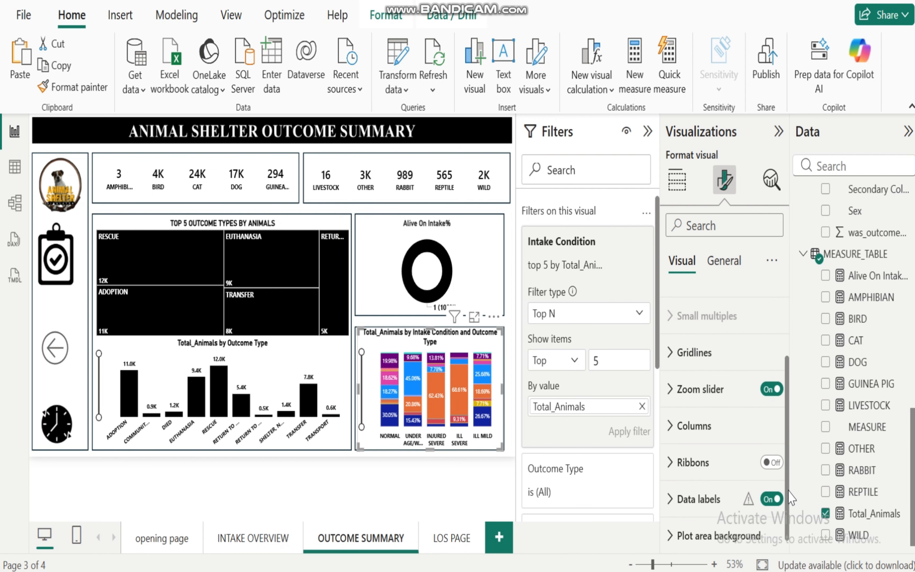
pyautogui.click(676, 427)
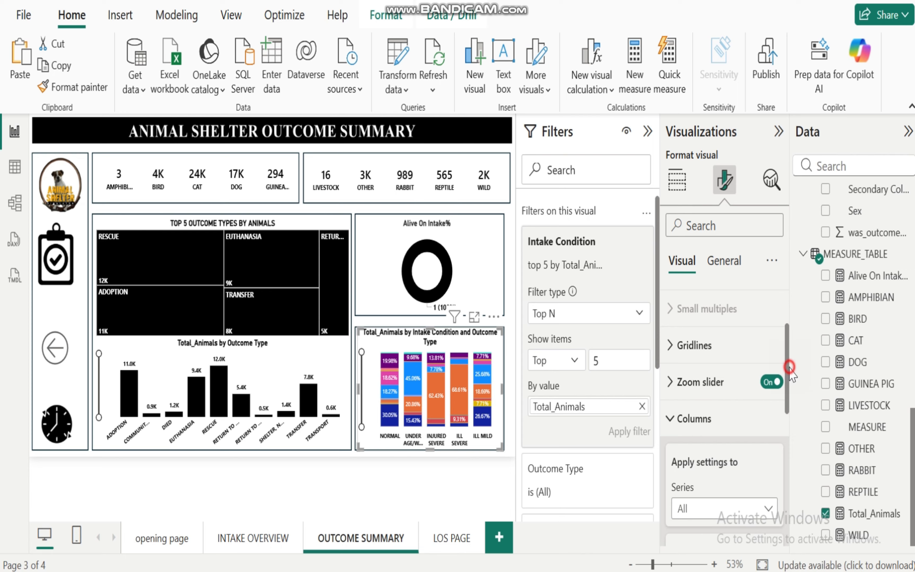
pyautogui.moveTo(788, 369); pyautogui.dragTo(794, 439)
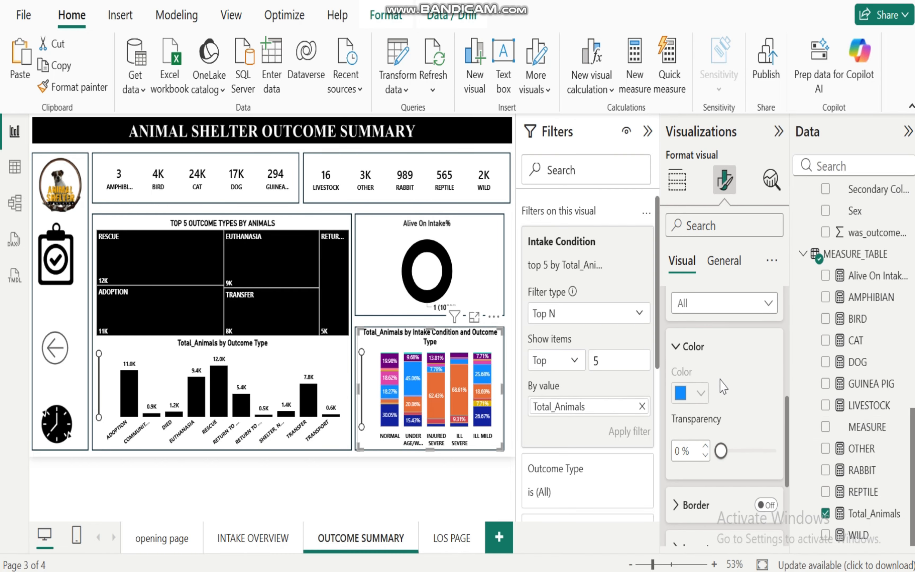
pyautogui.click(768, 308)
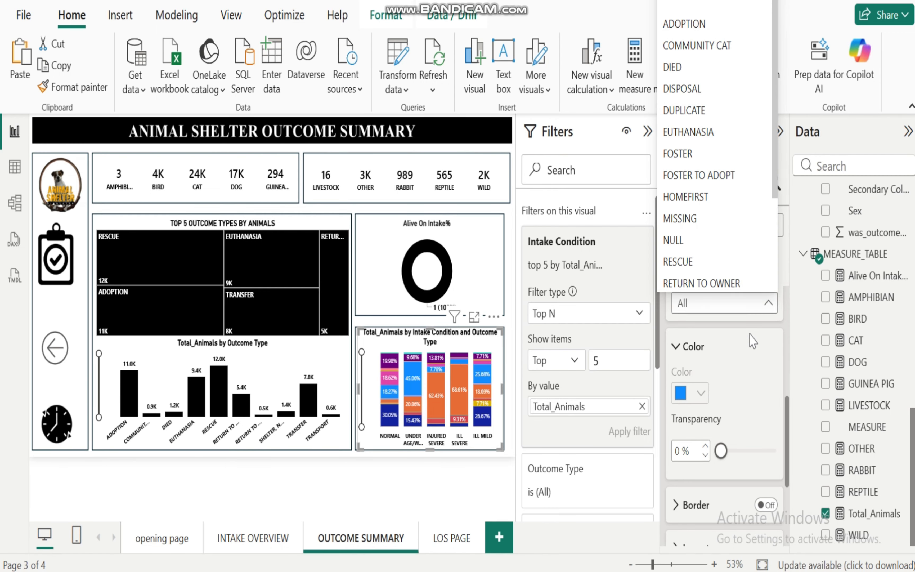
pyautogui.click(758, 383)
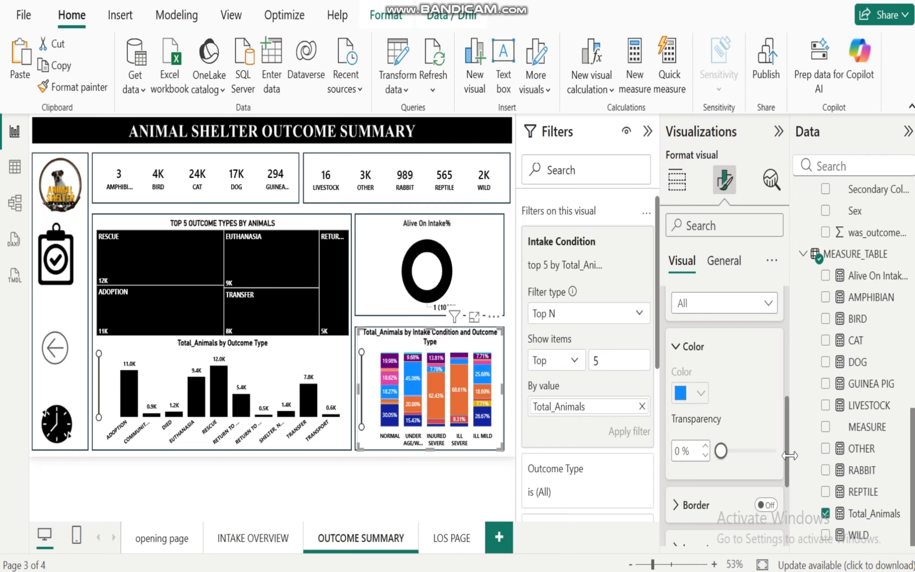
pyautogui.moveTo(786, 440); pyautogui.dragTo(787, 412)
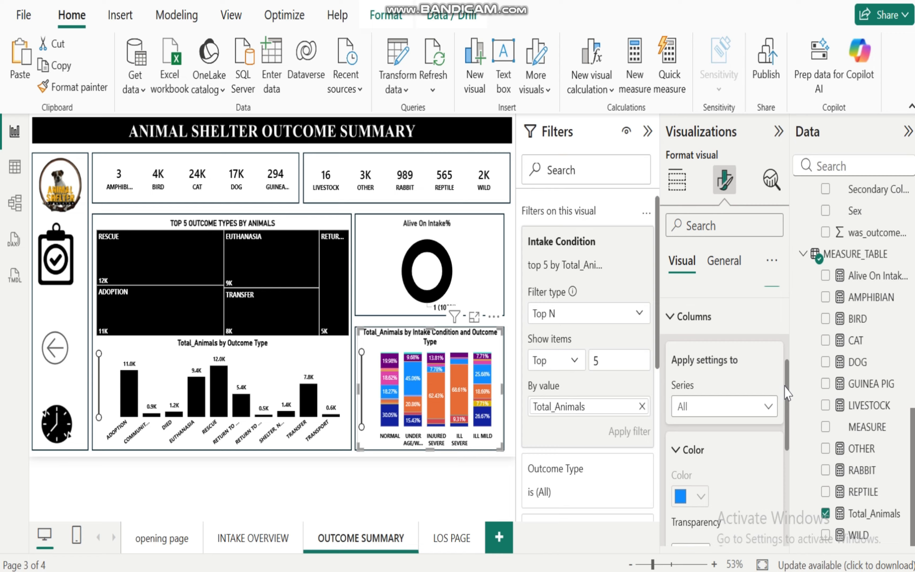
pyautogui.moveTo(788, 391); pyautogui.dragTo(791, 487)
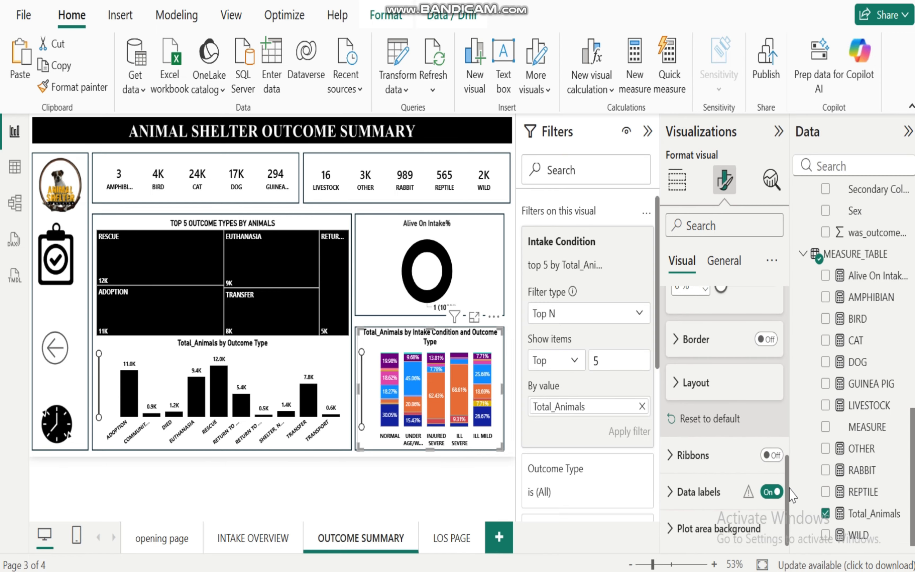
pyautogui.scroll(5, 752, 454)
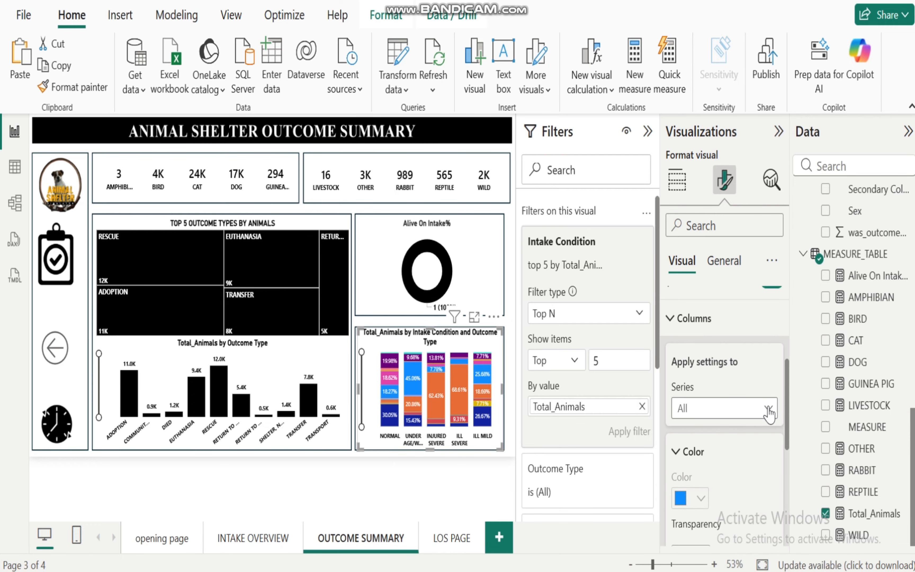
pyautogui.click(769, 409)
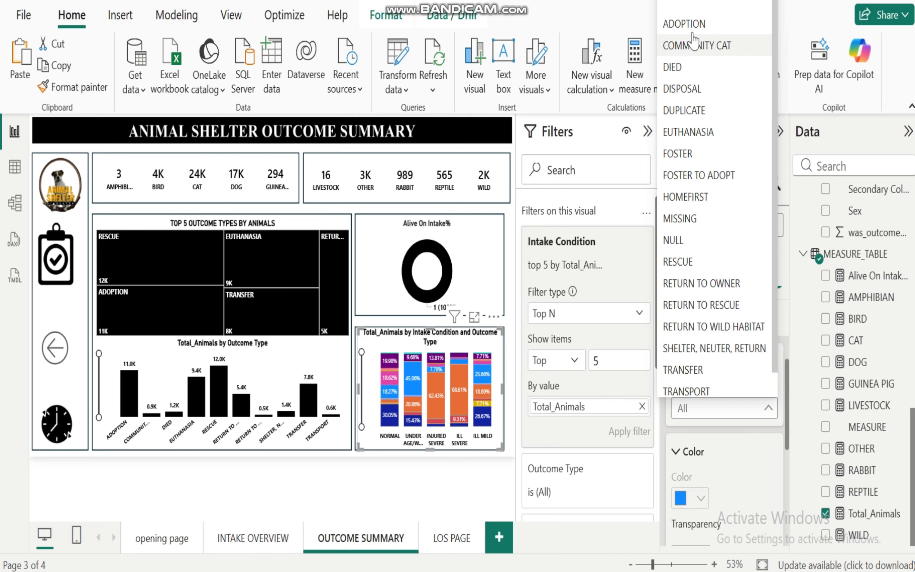
pyautogui.click(697, 25)
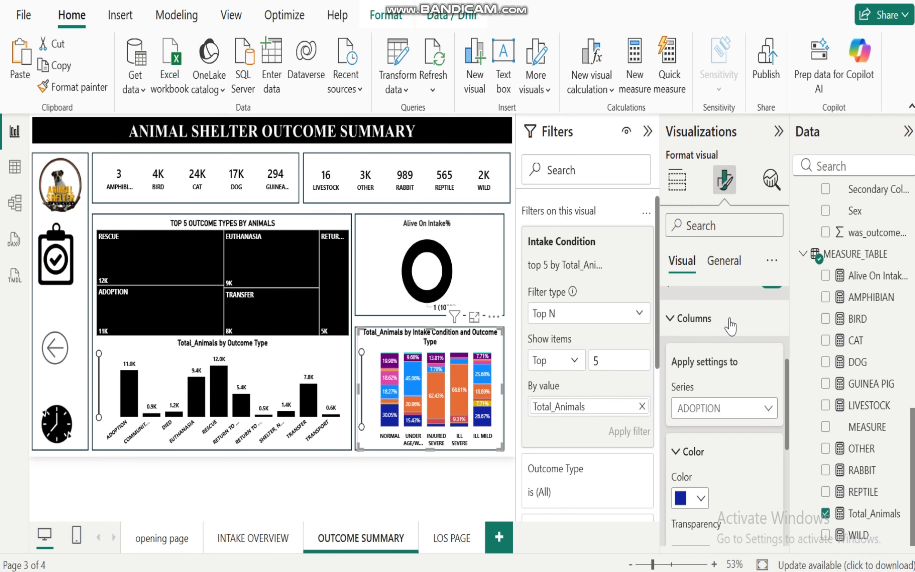
pyautogui.click(700, 498)
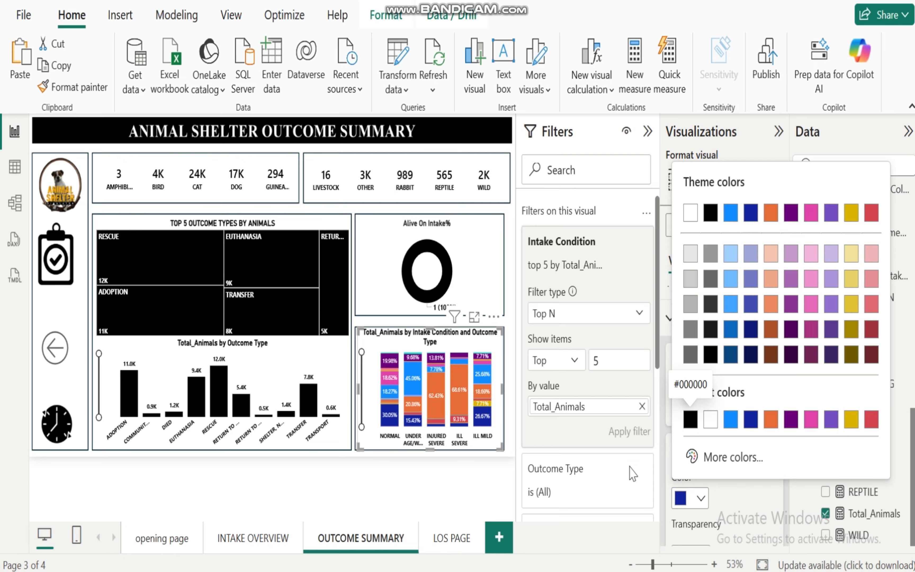
pyautogui.click(613, 471)
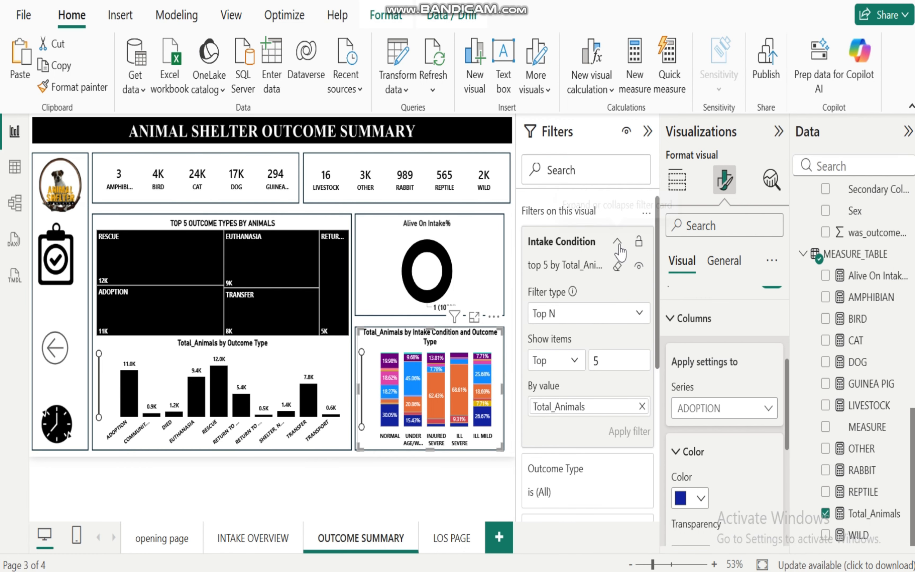
# Step: Try to switch the intake condition chart's Outcome Type filter to Top N
pyautogui.click(618, 241)
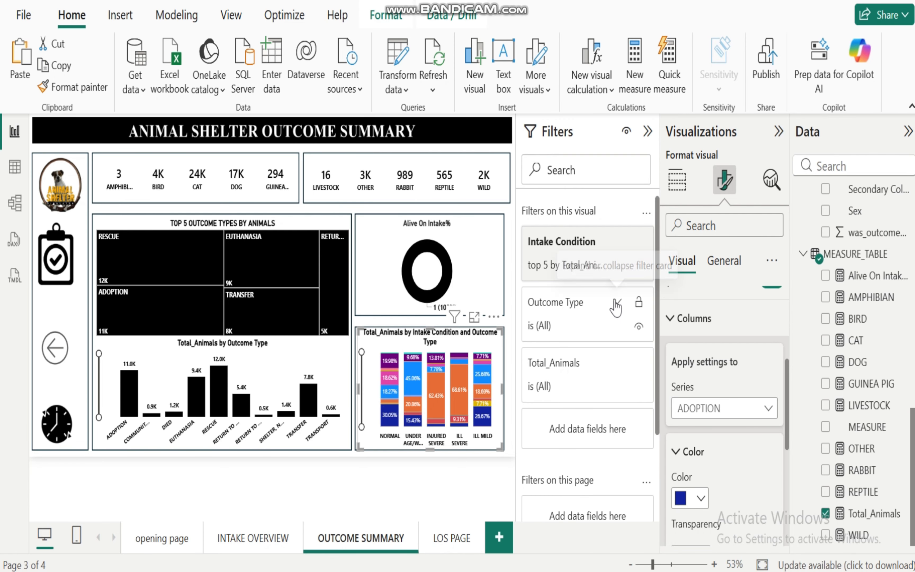
pyautogui.click(617, 302)
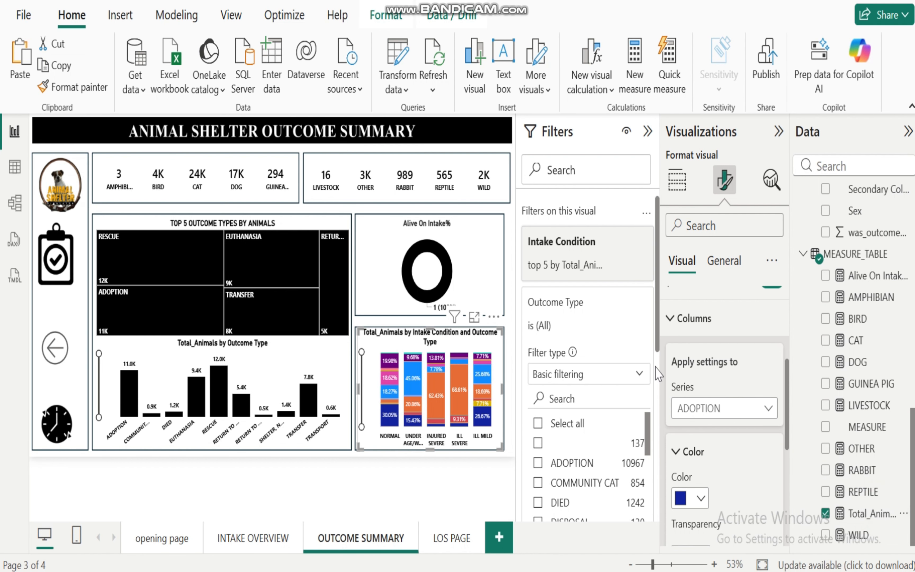
pyautogui.click(643, 374)
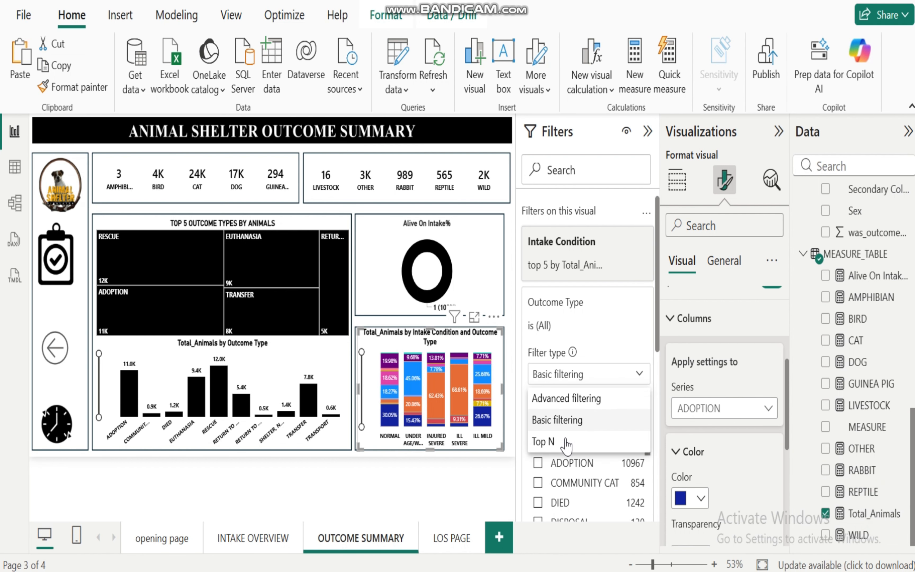
pyautogui.click(590, 441)
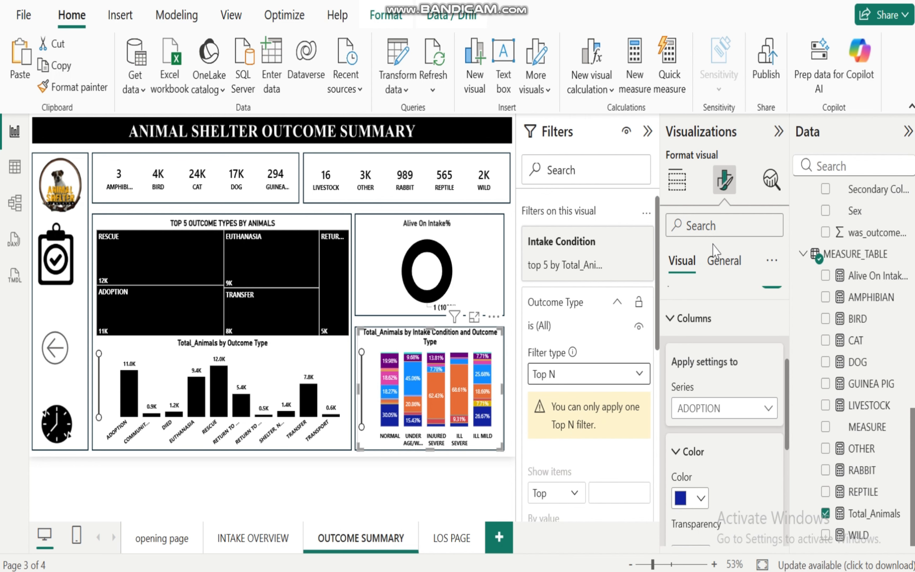
# Step: Recolour the intake condition chart's outcome type series in black and grey shades, with black for ADOPTION
pyautogui.click(702, 499)
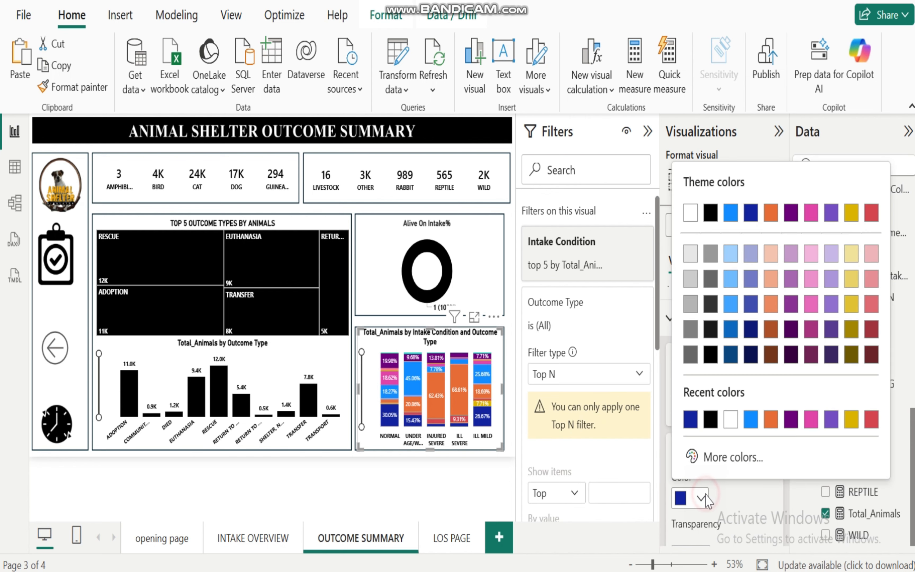
pyautogui.click(711, 418)
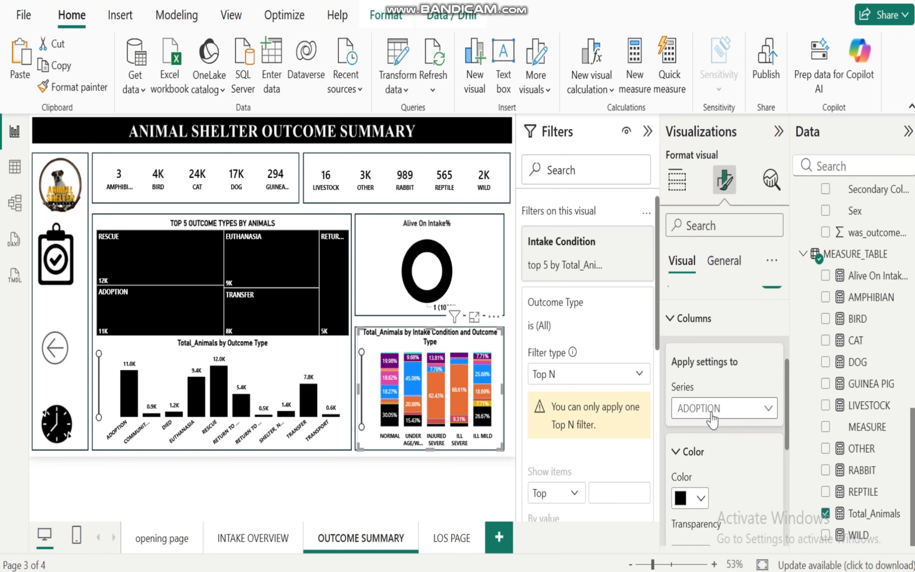
pyautogui.click(769, 408)
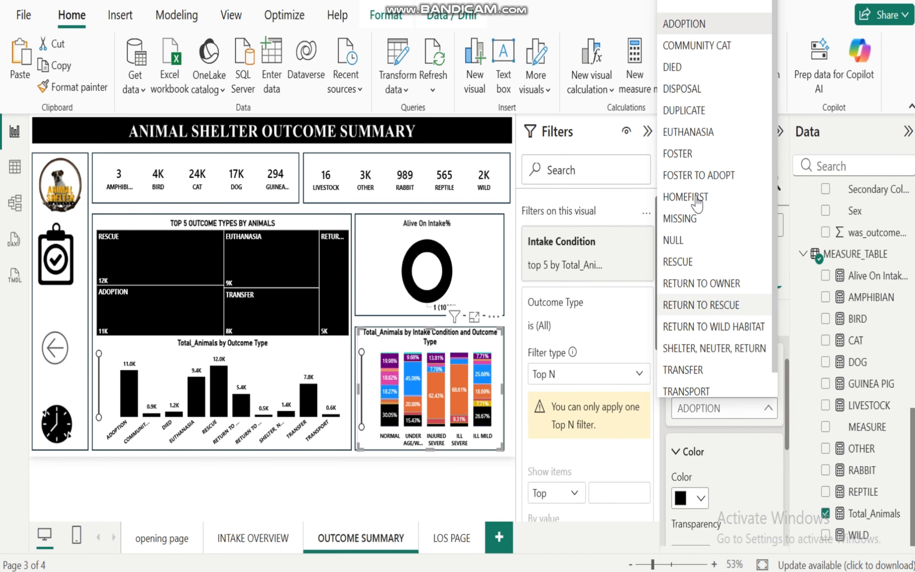
pyautogui.click(686, 46)
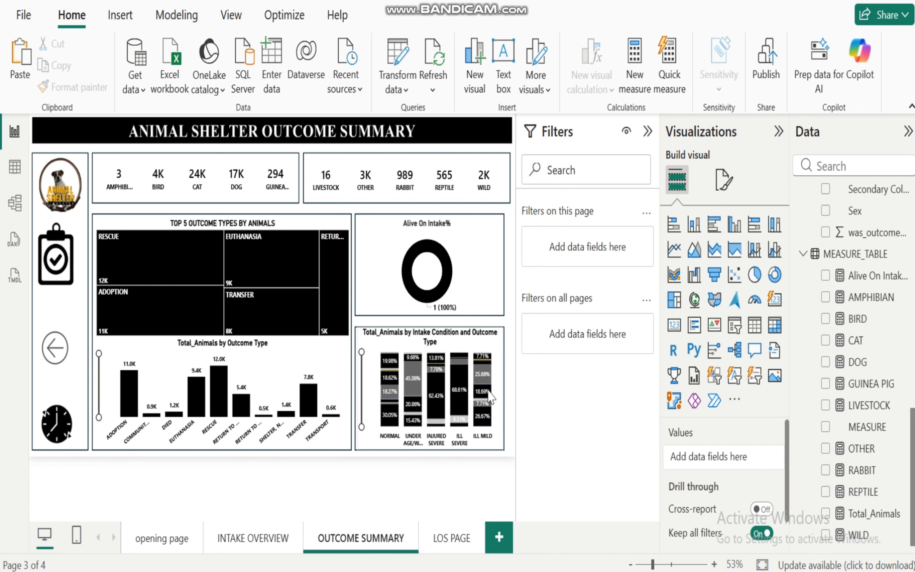
# Step: Review the intake condition chart's column series colour settings and inspect the segment details of its NORMAL column
pyautogui.click(495, 351)
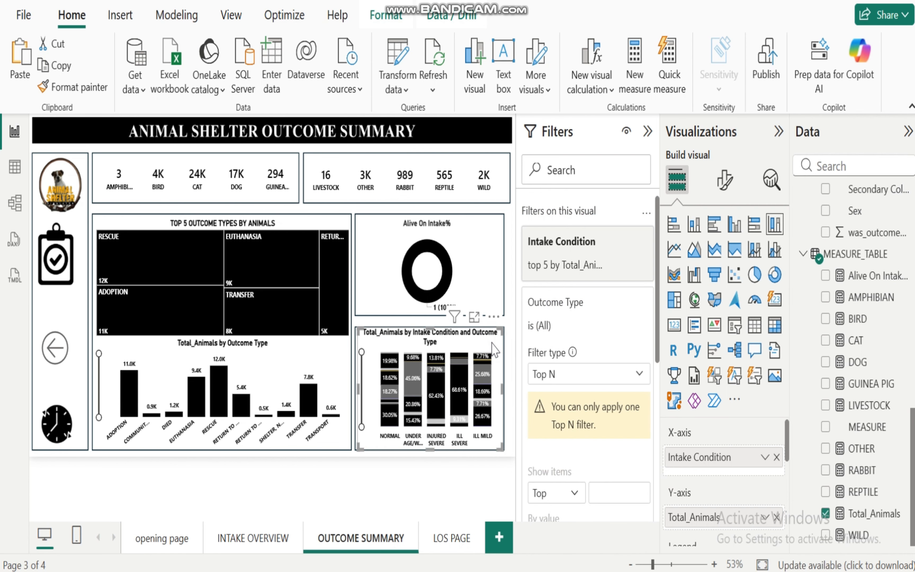
pyautogui.click(724, 181)
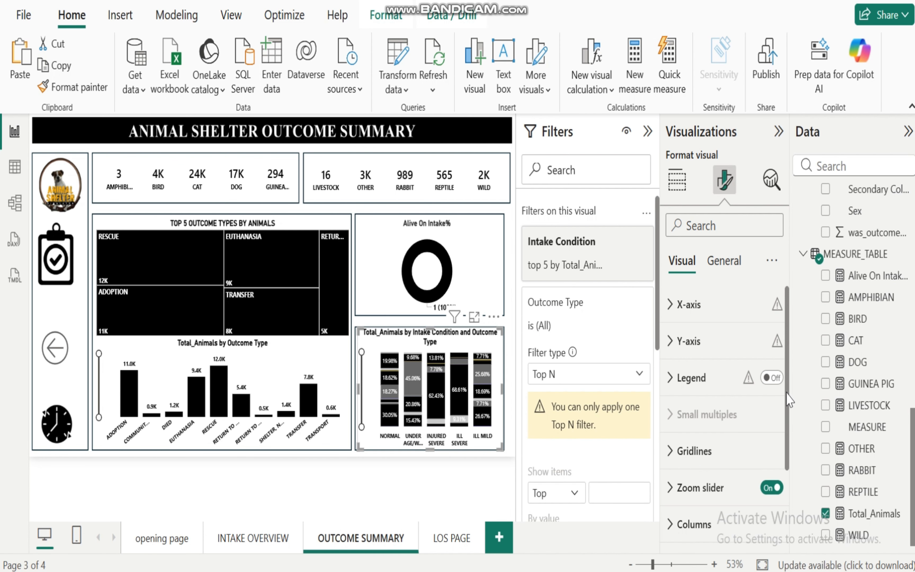
pyautogui.moveTo(786, 393); pyautogui.dragTo(788, 477)
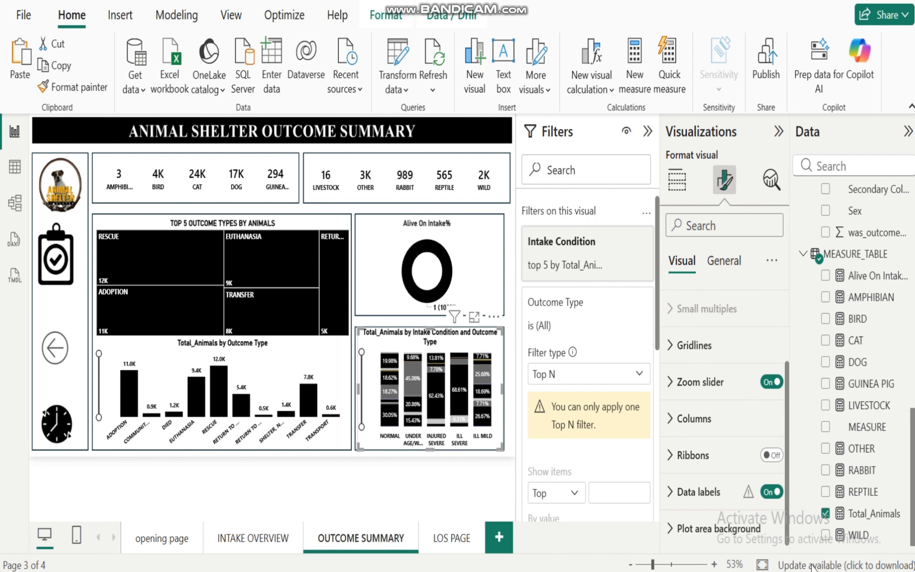
pyautogui.click(665, 424)
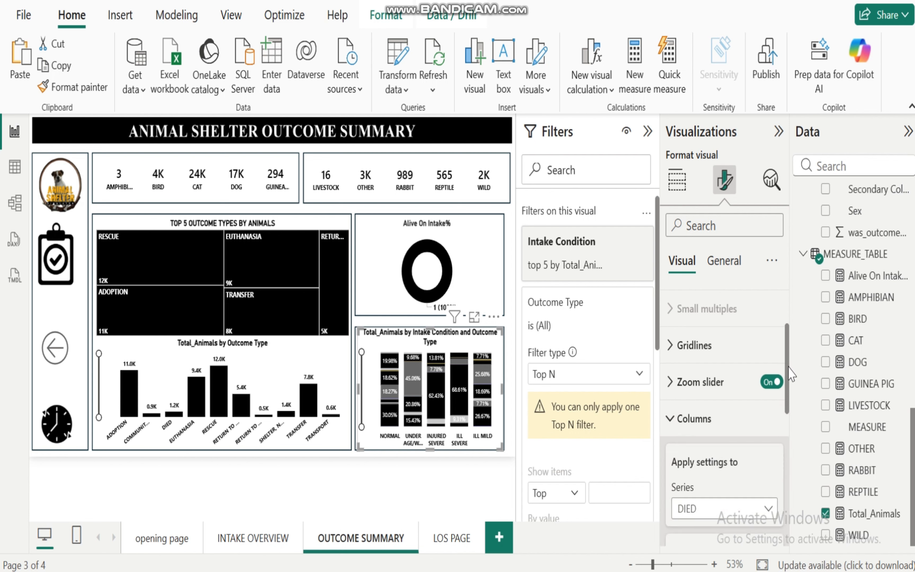
pyautogui.moveTo(791, 375); pyautogui.dragTo(789, 413)
pyautogui.click(768, 384)
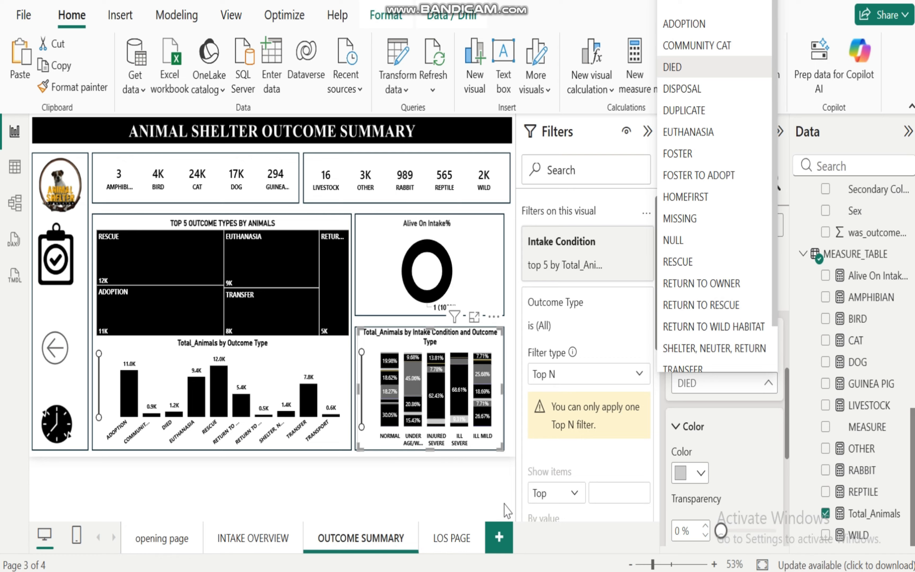
pyautogui.click(492, 415)
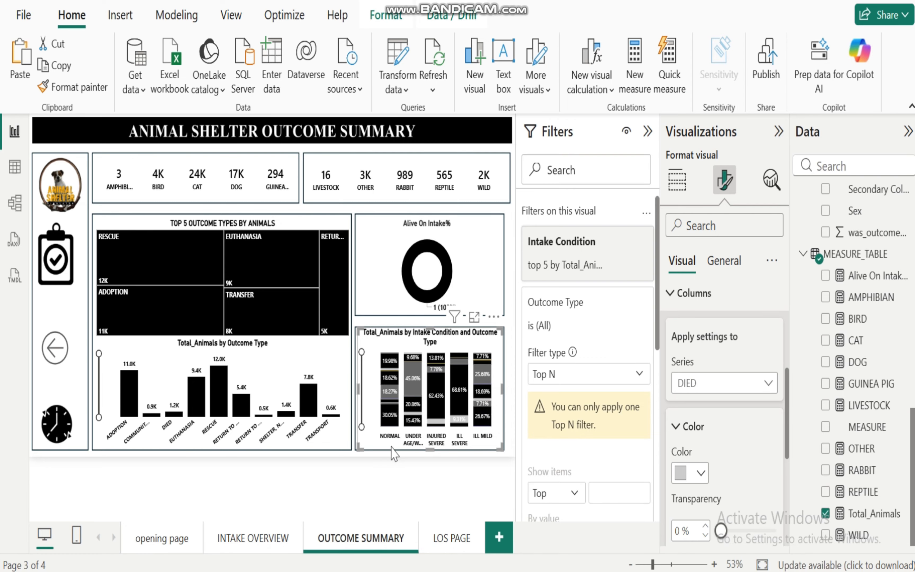
pyautogui.moveTo(390, 424)
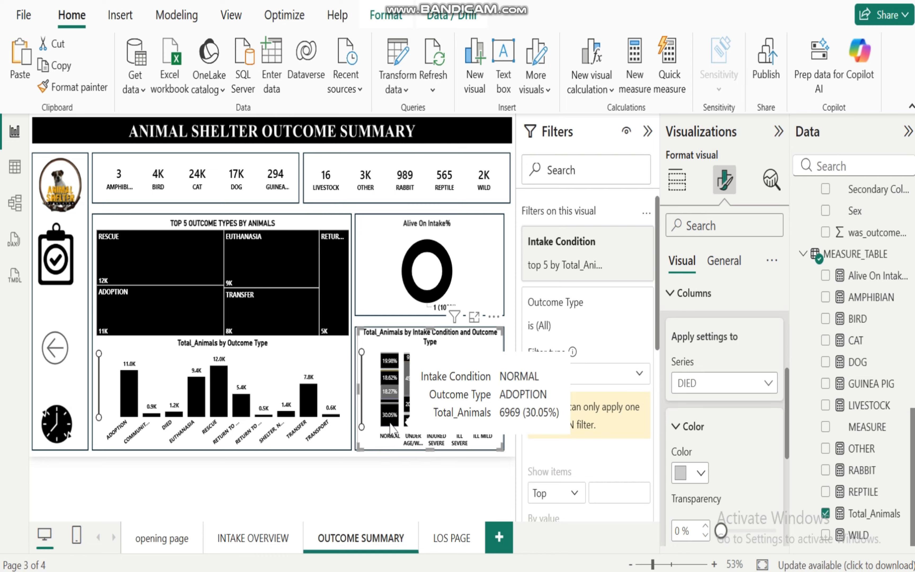
pyautogui.moveTo(391, 405)
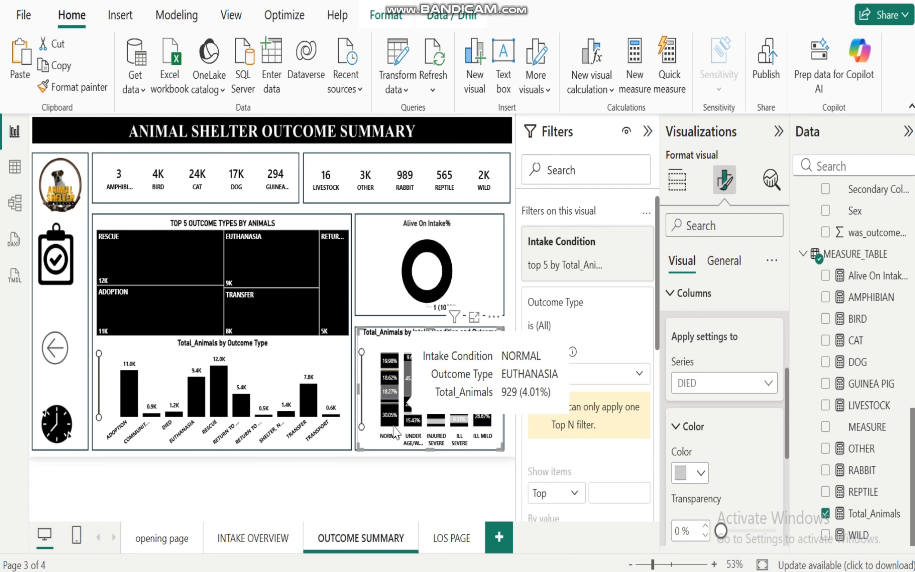
pyautogui.click(402, 481)
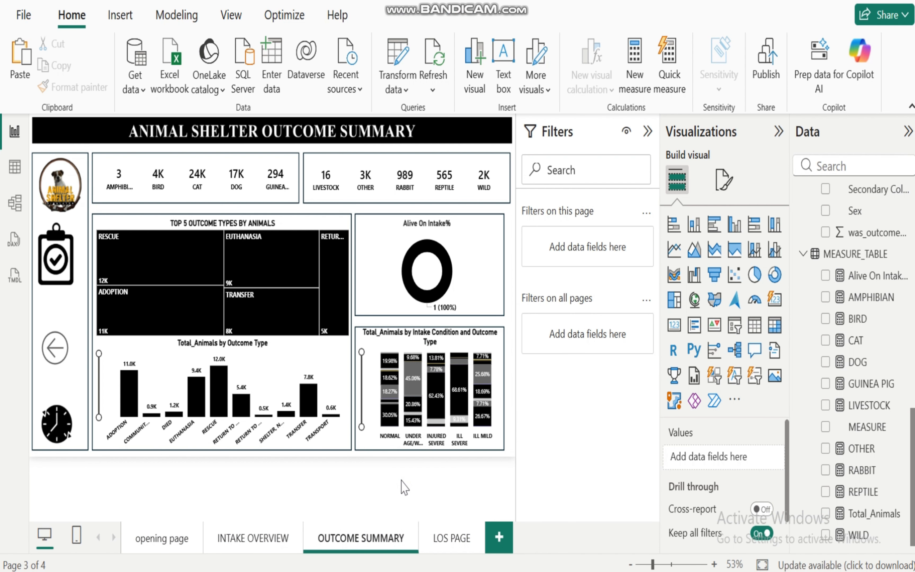
# Step: Switch to the PowerPoint business case to check the Outcome Dashboard questions, and return to the Power BI report
pyautogui.moveTo(552, 565)
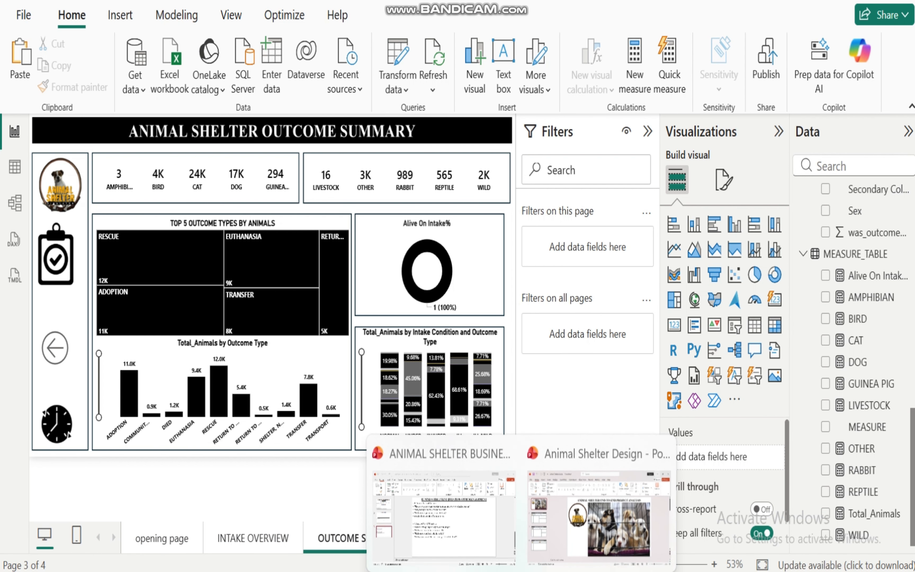
pyautogui.click(443, 511)
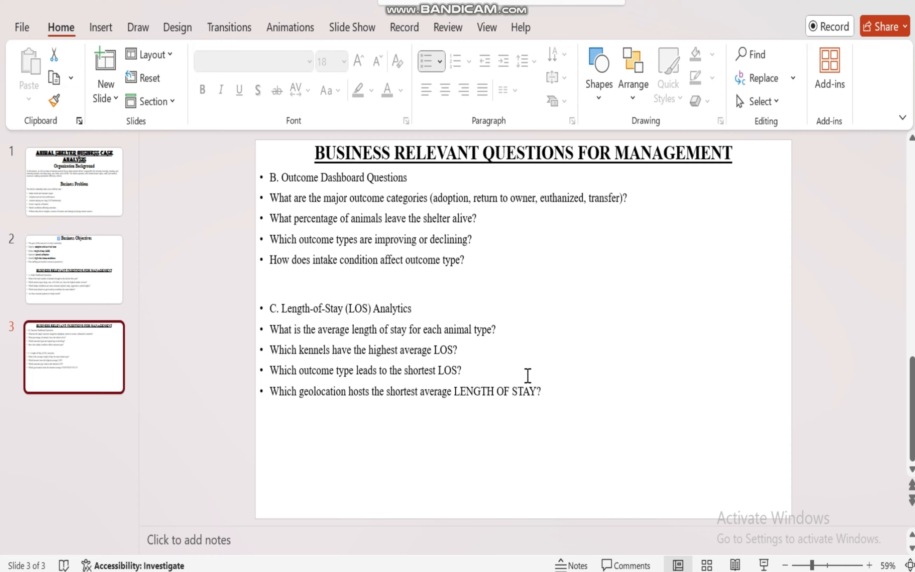
pyautogui.moveTo(585, 571)
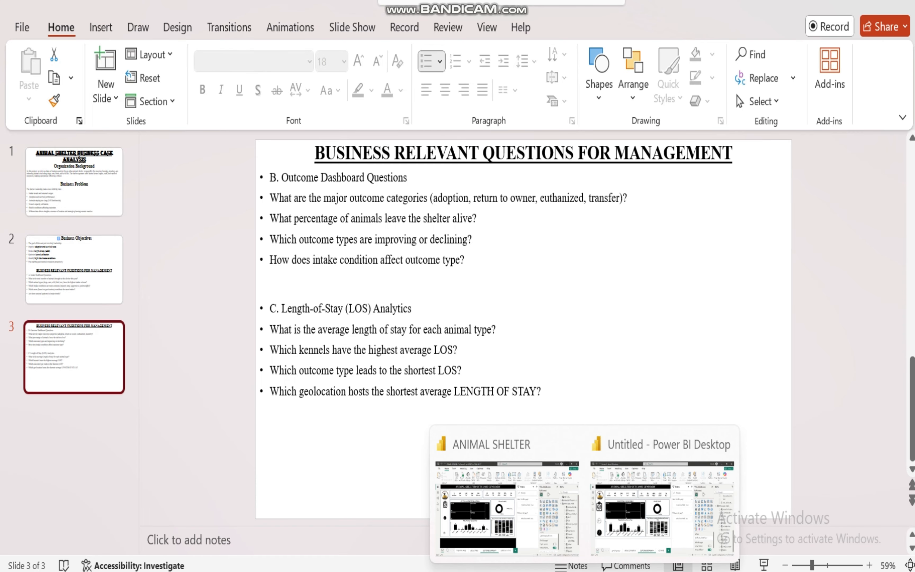
pyautogui.click(647, 498)
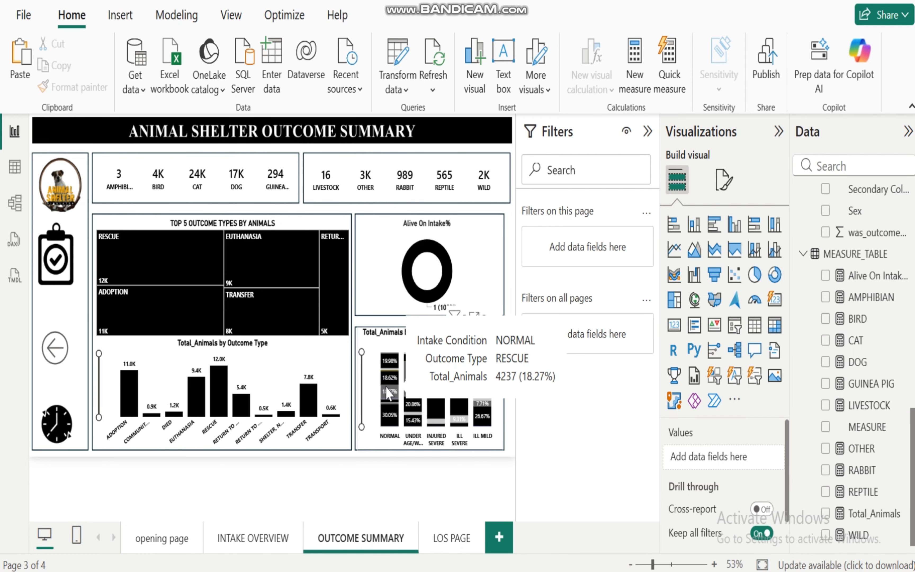
pyautogui.click(735, 276)
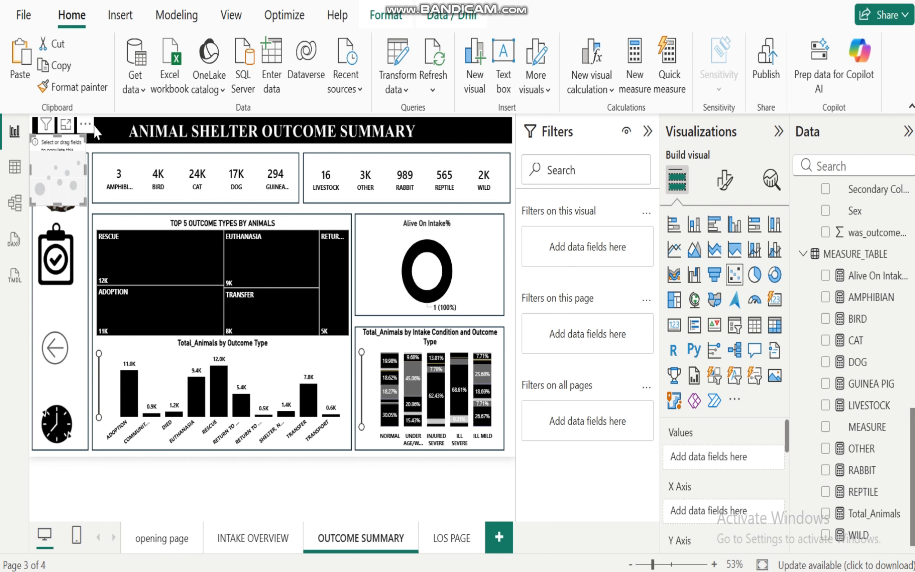
pyautogui.click(85, 124)
pyautogui.click(152, 147)
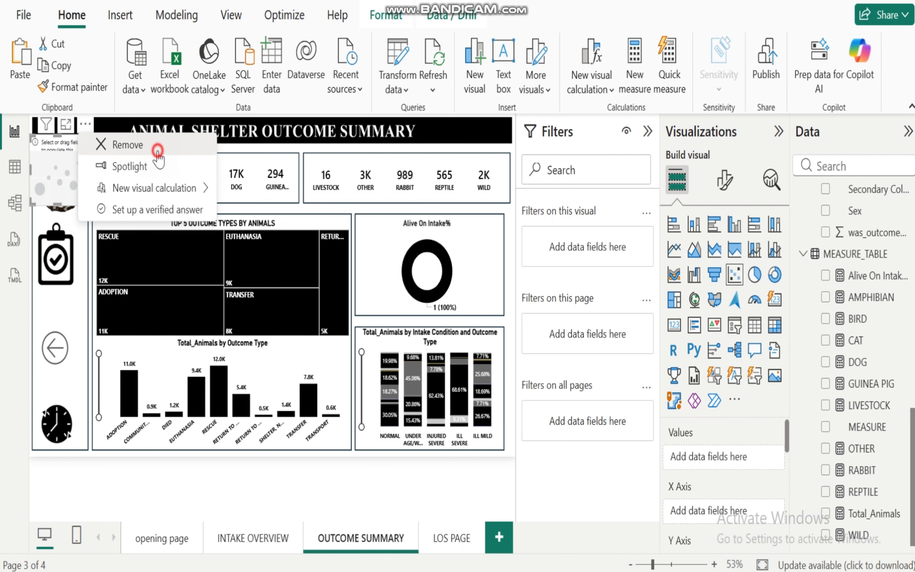
# Step: Try the intake condition chart as a scatter chart and a treemap, reverting to the 100% stacked column chart
pyautogui.click(458, 332)
pyautogui.click(734, 280)
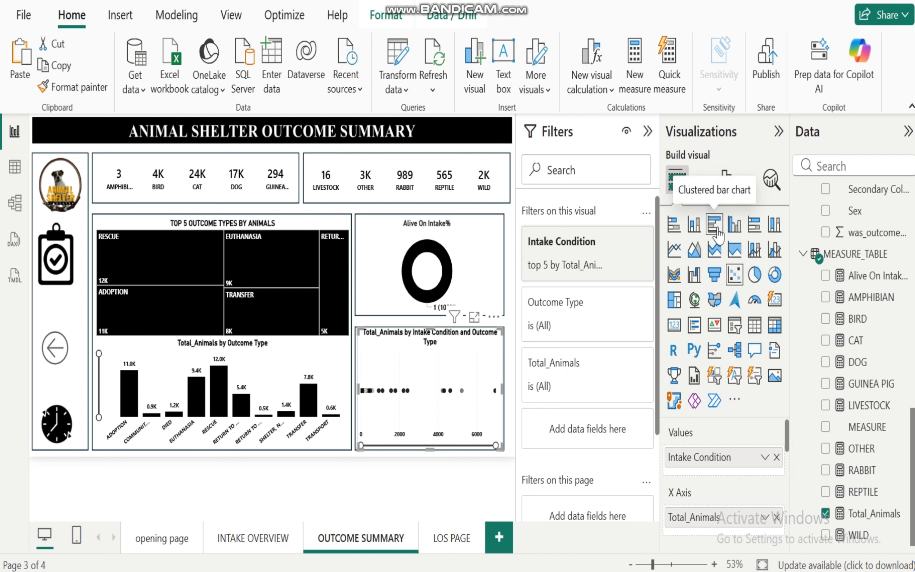
pyautogui.click(776, 225)
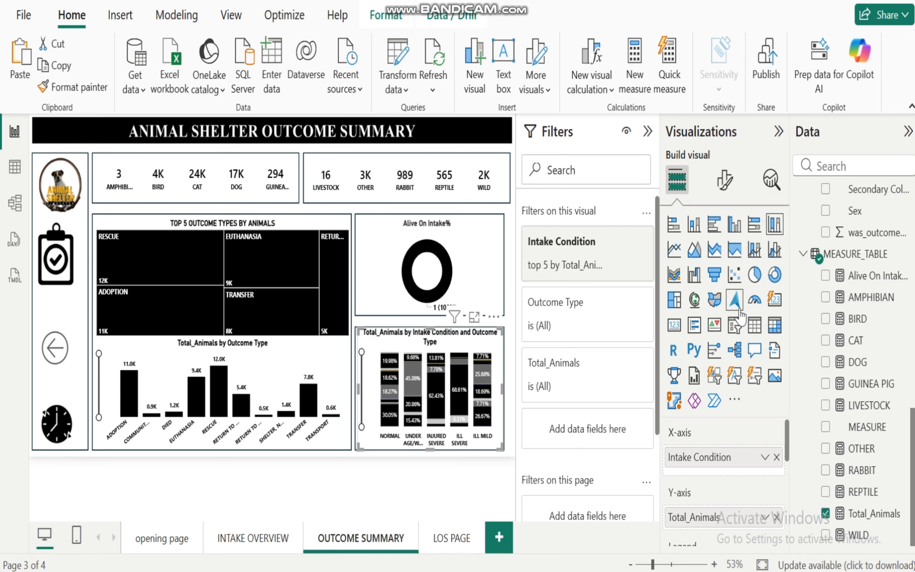
pyautogui.click(674, 300)
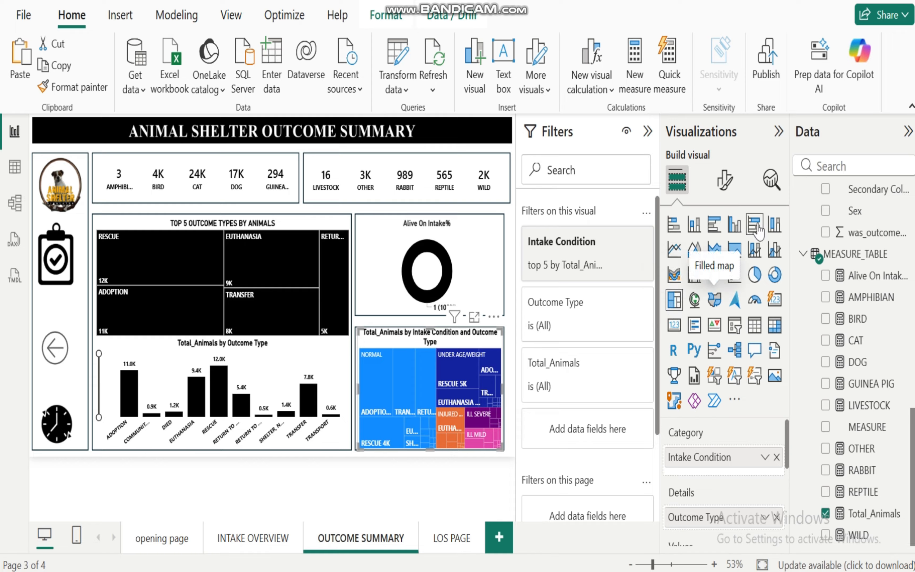
pyautogui.click(775, 224)
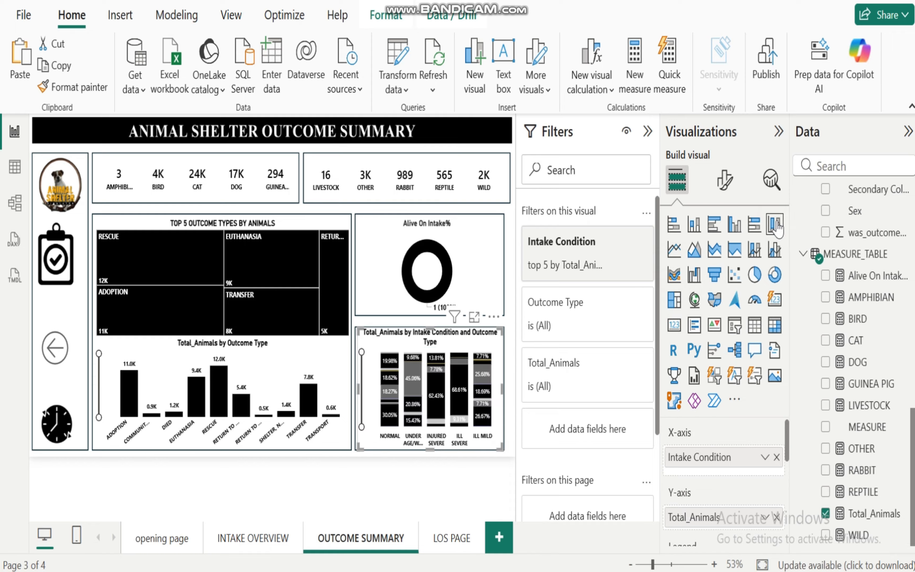
pyautogui.click(444, 472)
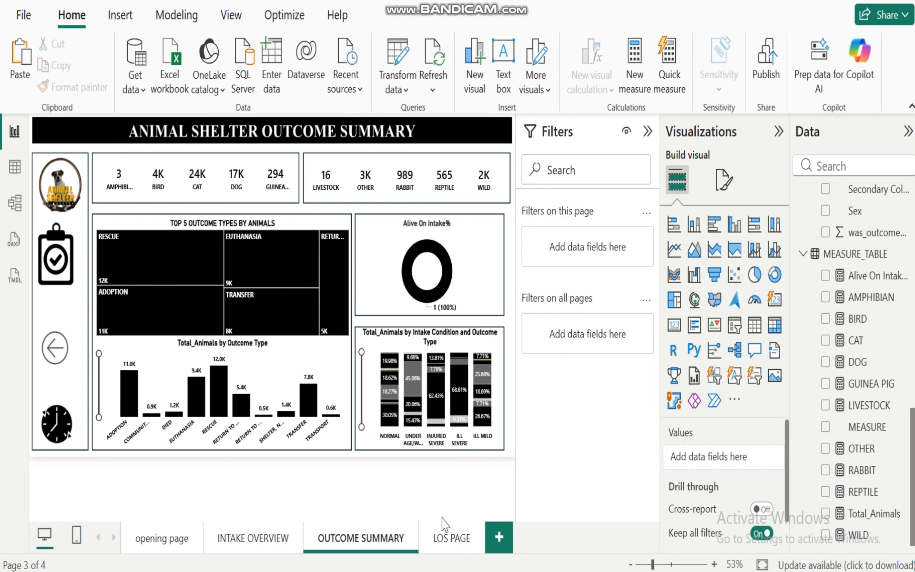
# Step: Open the LOS PAGE and check the Length-of-Stay questions in the PowerPoint business case before returning to Power BI
pyautogui.click(452, 539)
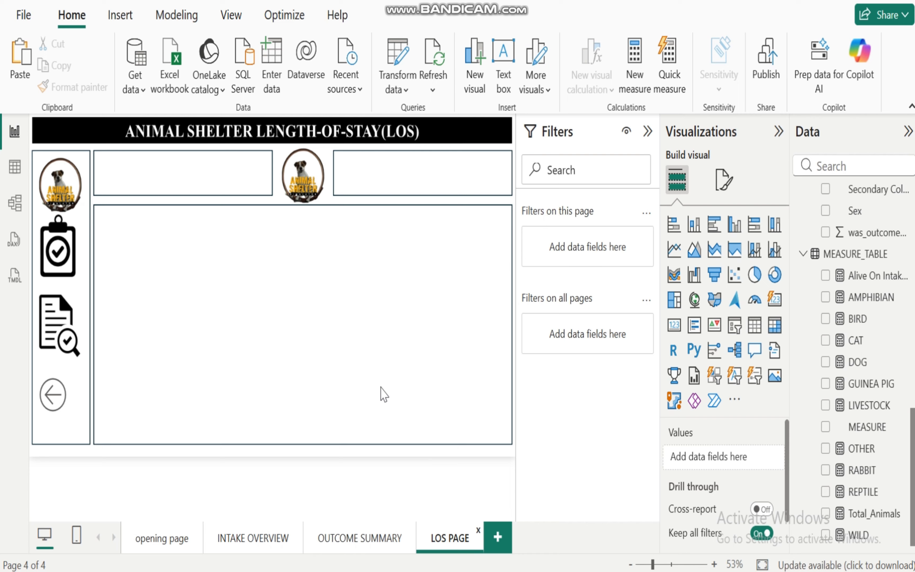
pyautogui.click(366, 344)
pyautogui.moveTo(521, 571)
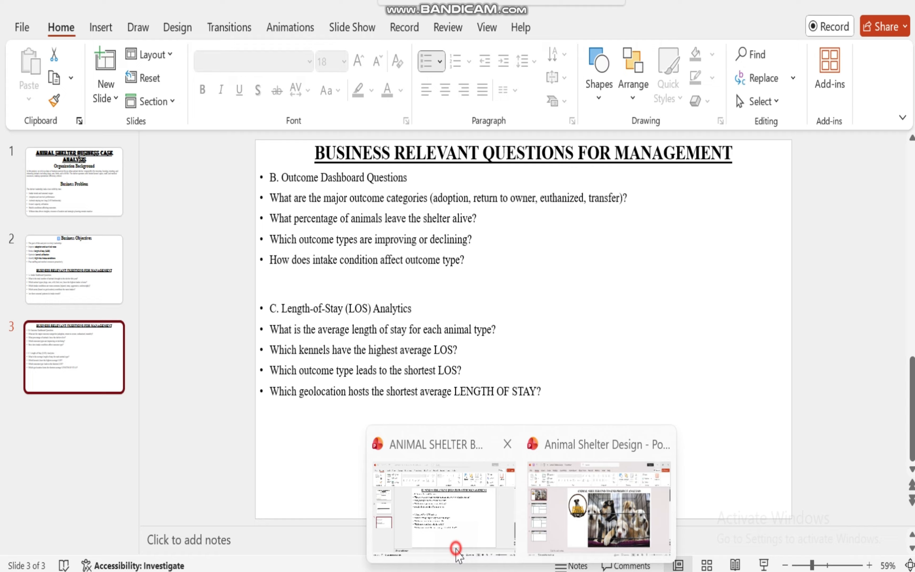
pyautogui.click(456, 547)
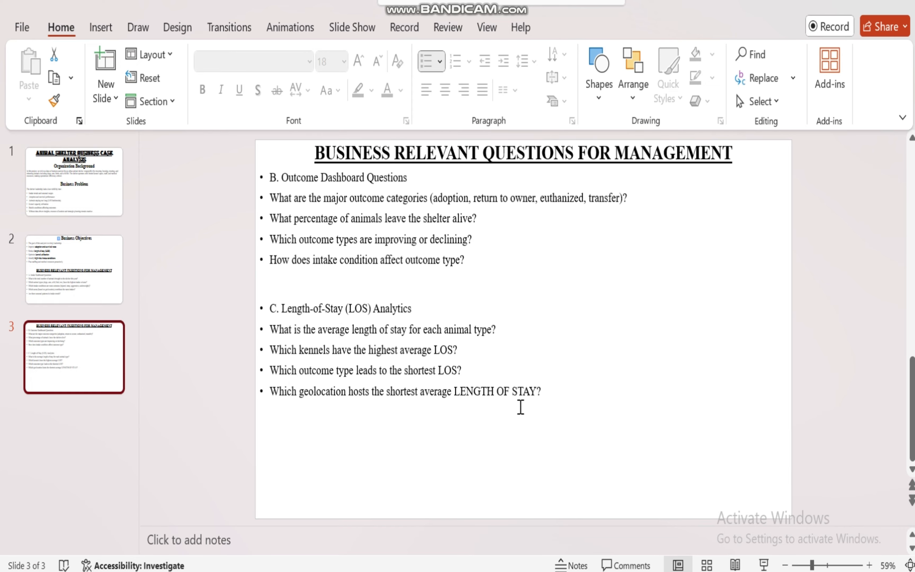
pyautogui.moveTo(586, 571)
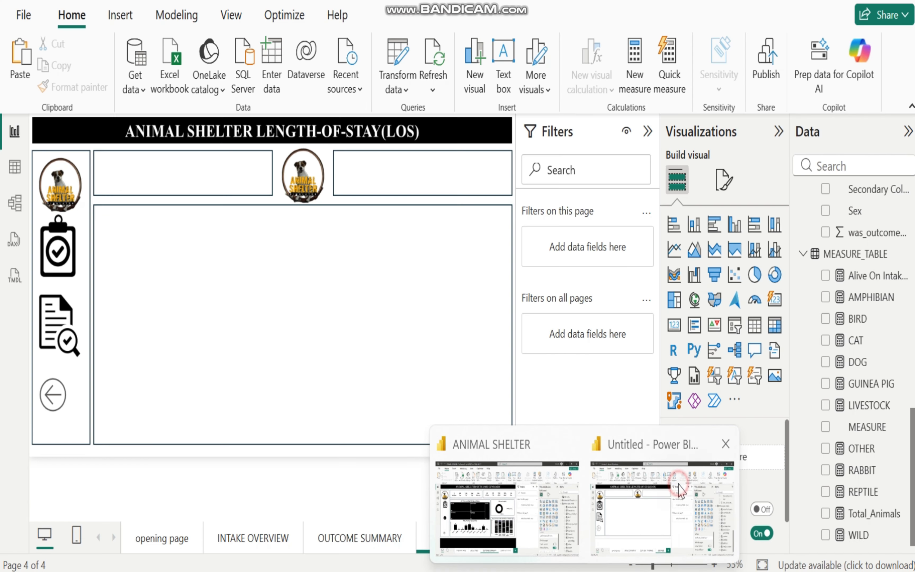
pyautogui.click(681, 490)
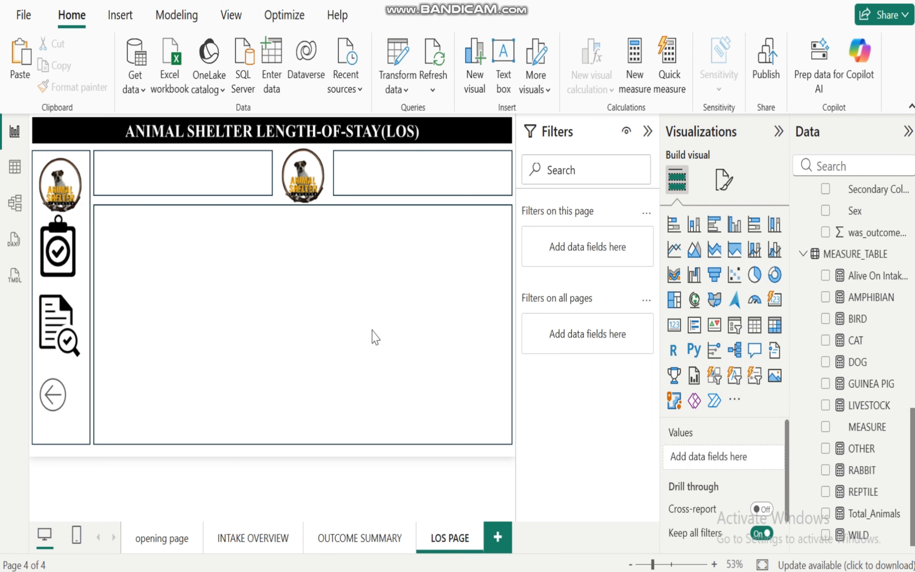
# Step: Copy the AMPHIBIAN to GUINEA PIG card from OUTCOME SUMMARY to LOS PAGE and shrink it to fit the box before the centre logo
pyautogui.click(354, 541)
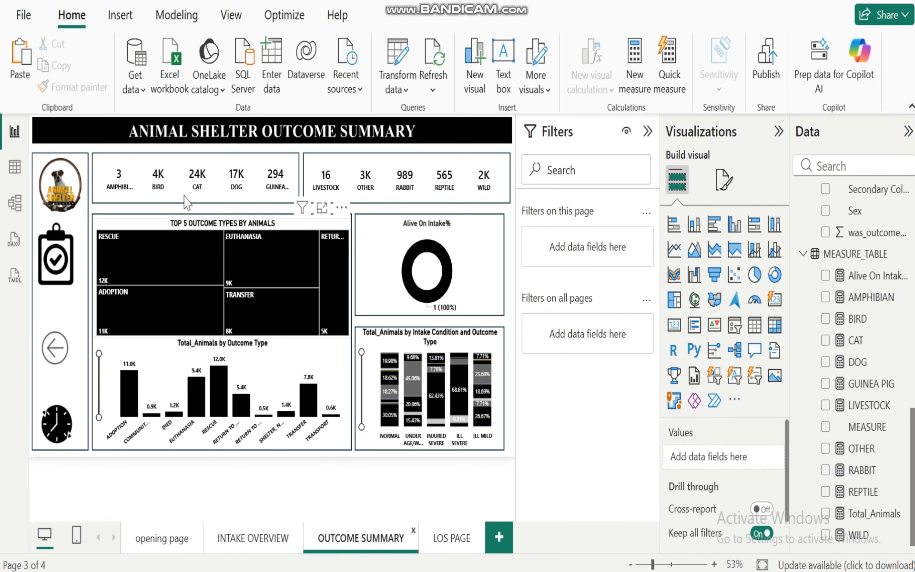
pyautogui.click(181, 182)
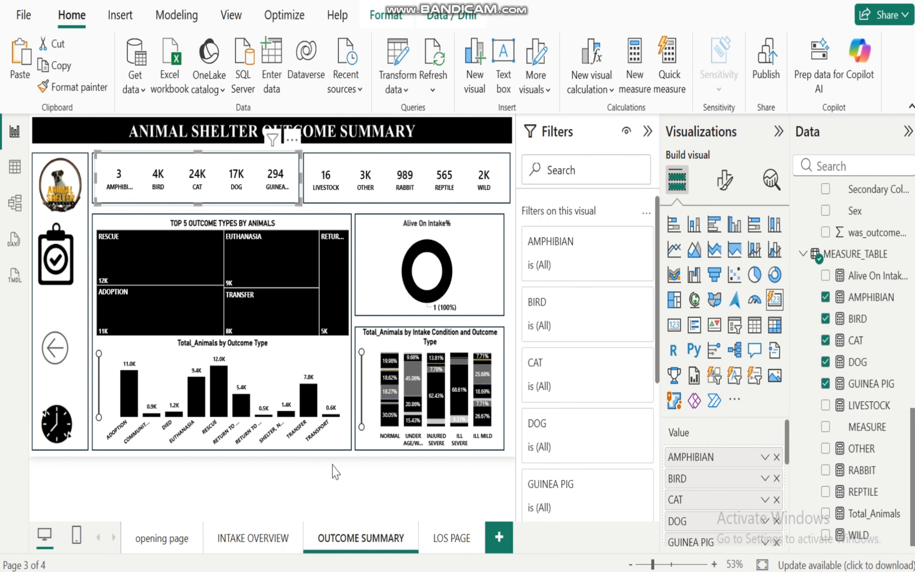
pyautogui.click(449, 537)
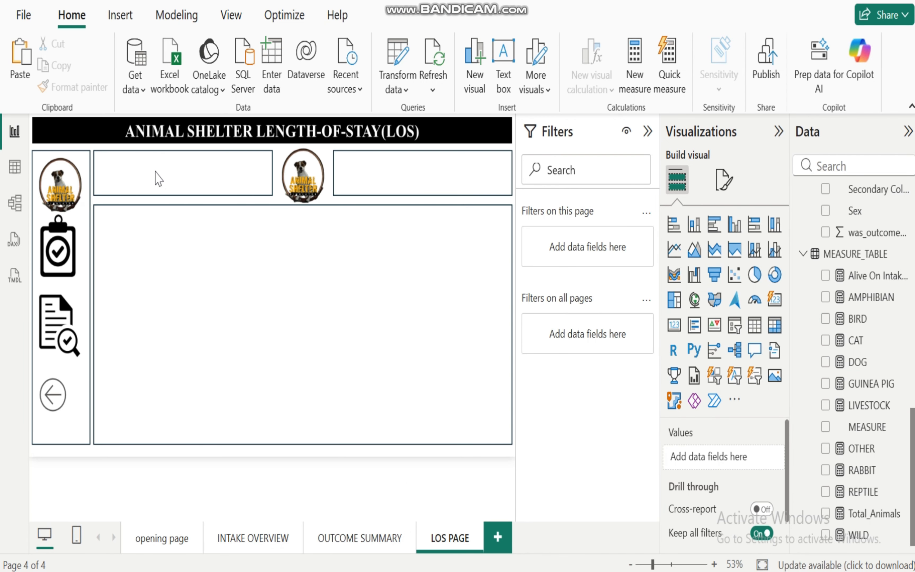
pyautogui.hotkey('ctrl', 'v')
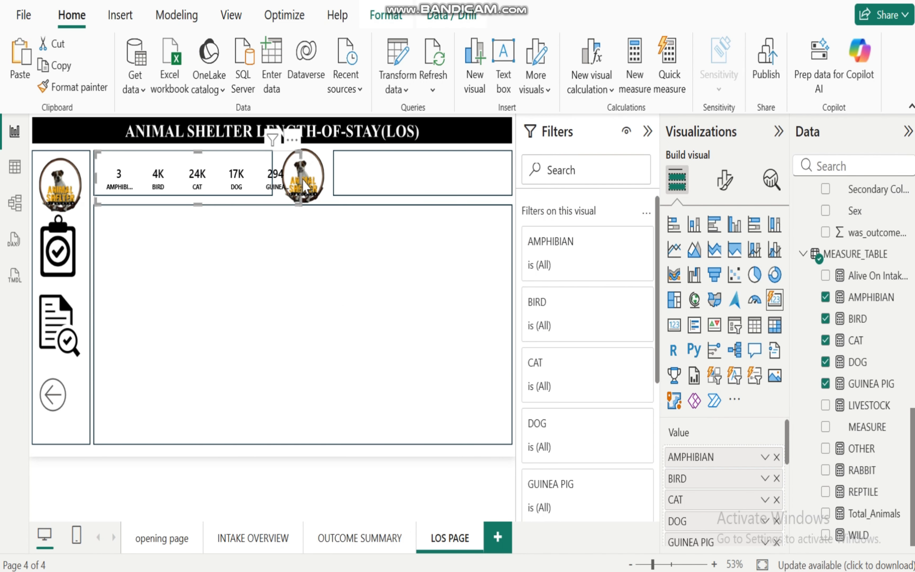
pyautogui.moveTo(300, 184); pyautogui.dragTo(272, 186)
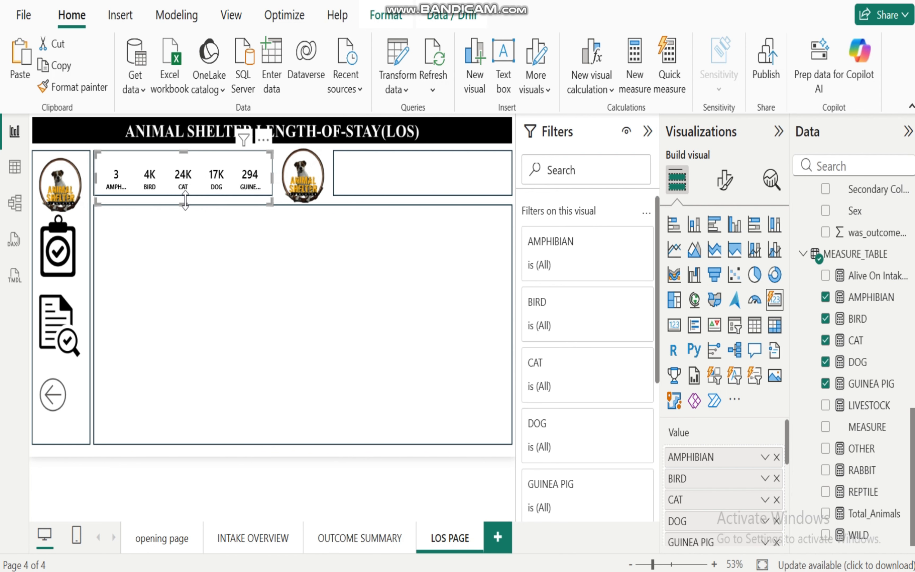
pyautogui.moveTo(185, 201); pyautogui.dragTo(185, 191)
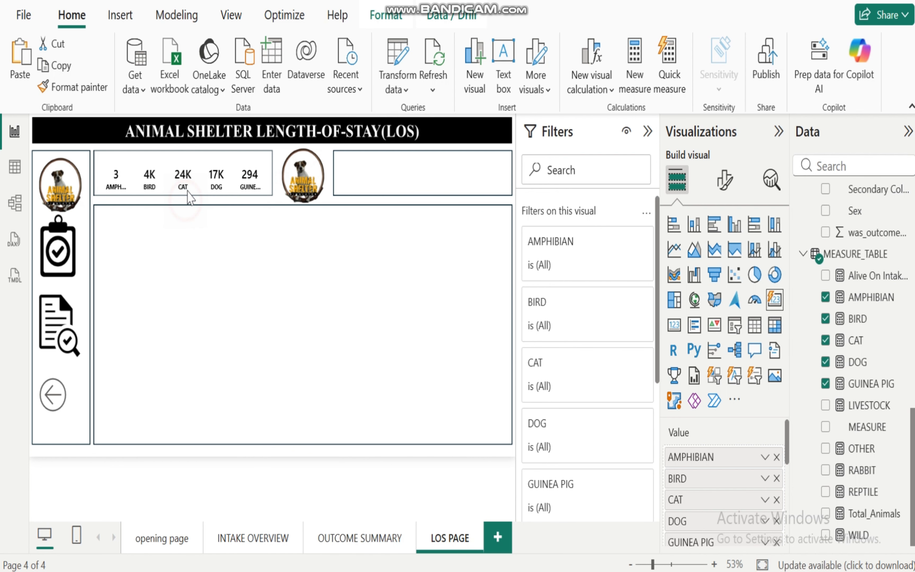
# Step: Copy the LIVESTOCK to WILD card from OUTCOME SUMMARY to LOS PAGE and shrink it to fit the box after the centre logo
pyautogui.click(326, 290)
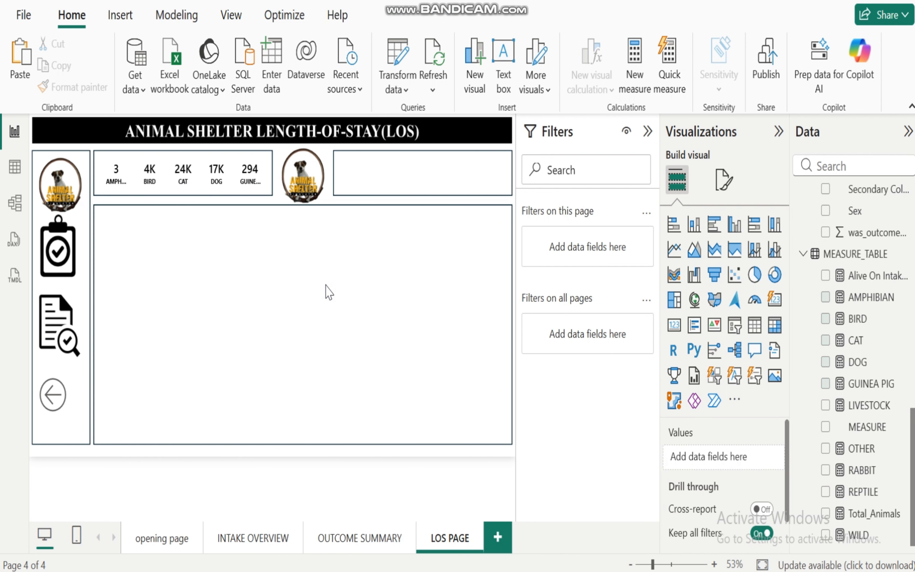
pyautogui.click(345, 537)
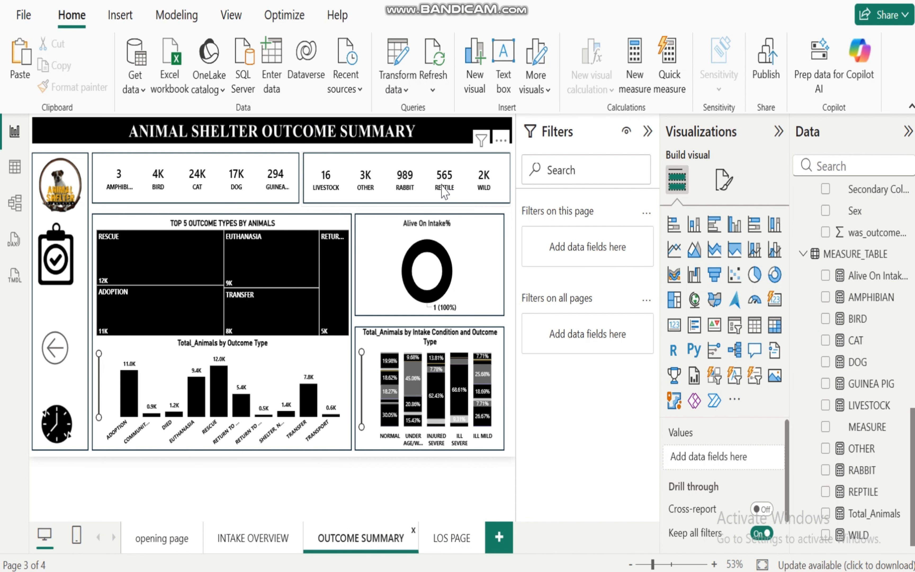
pyautogui.click(444, 191)
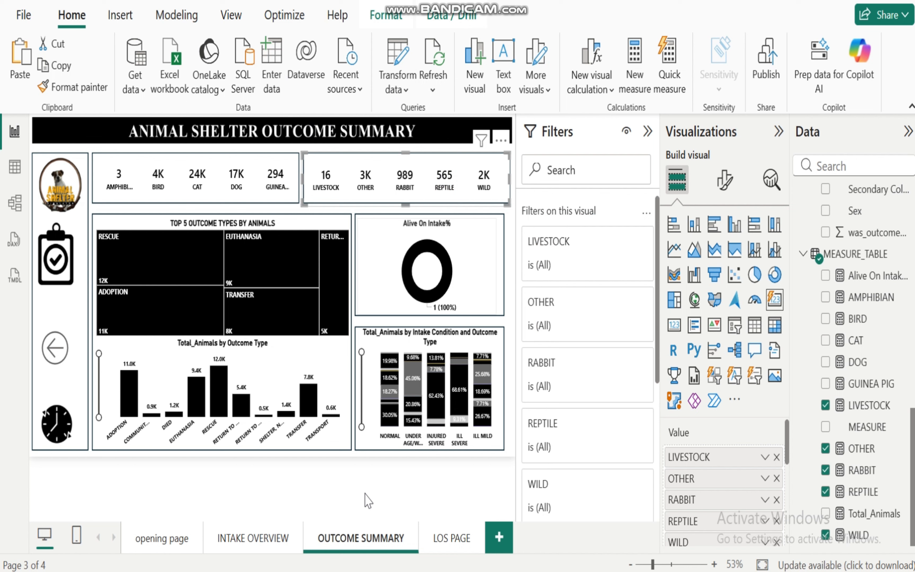
pyautogui.click(446, 539)
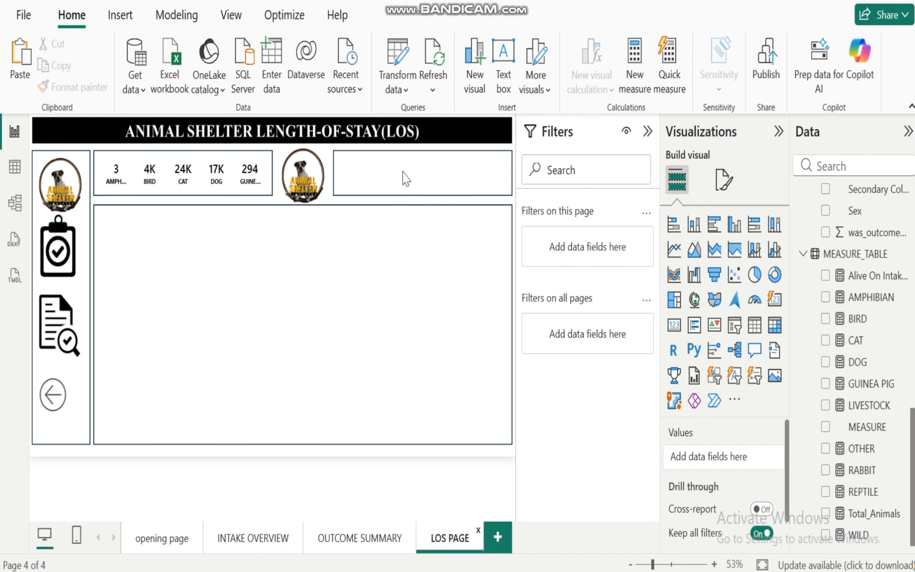
pyautogui.hotkey('ctrl', 'v')
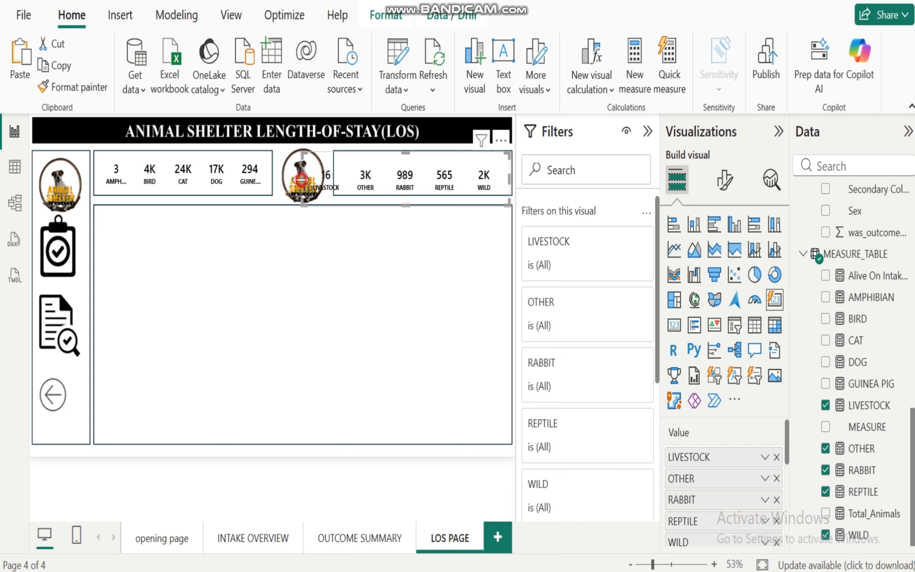
pyautogui.moveTo(301, 179); pyautogui.dragTo(334, 179)
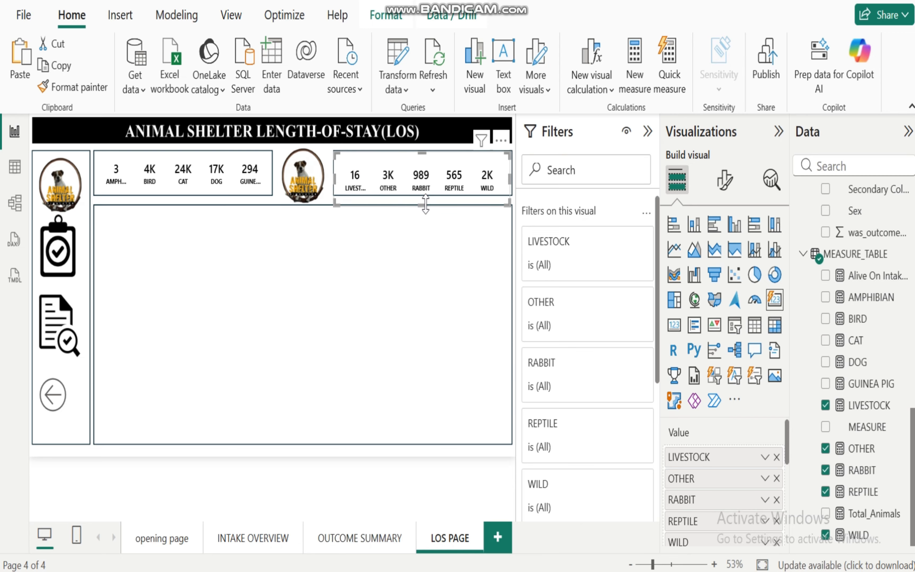
pyautogui.moveTo(426, 204); pyautogui.dragTo(426, 194)
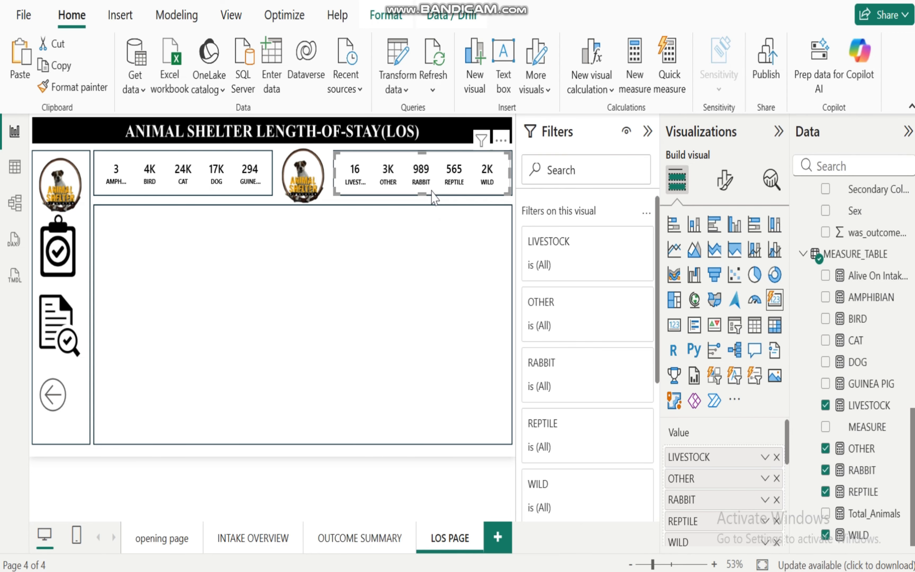
pyautogui.click(364, 319)
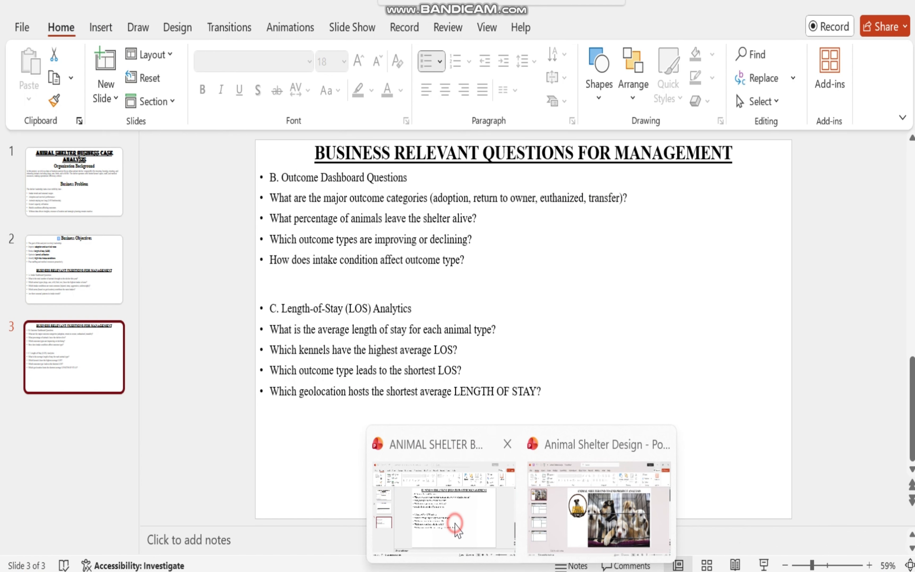
# Step: Switch to the PowerPoint business case to read the Length-of-Stay questions, and return to the Power BI report
pyautogui.click(453, 522)
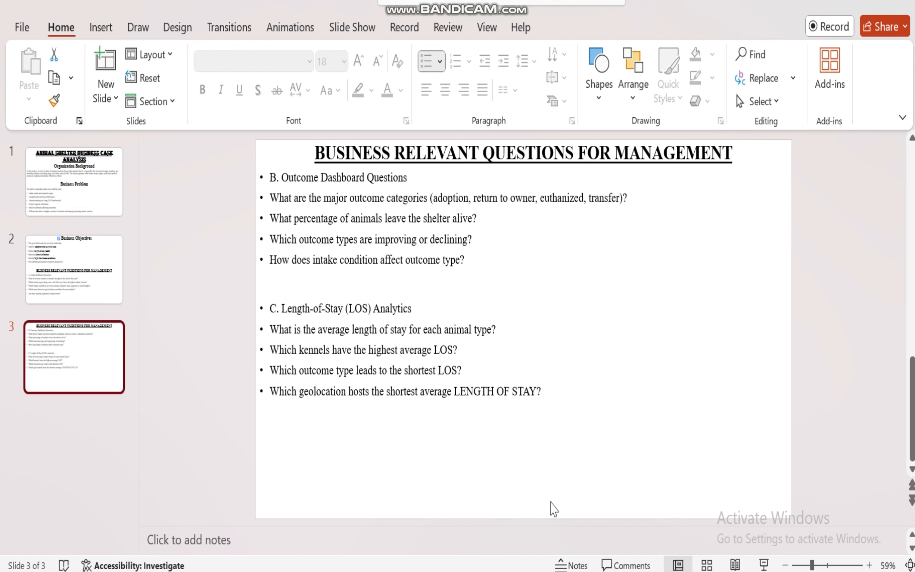
pyautogui.moveTo(584, 564)
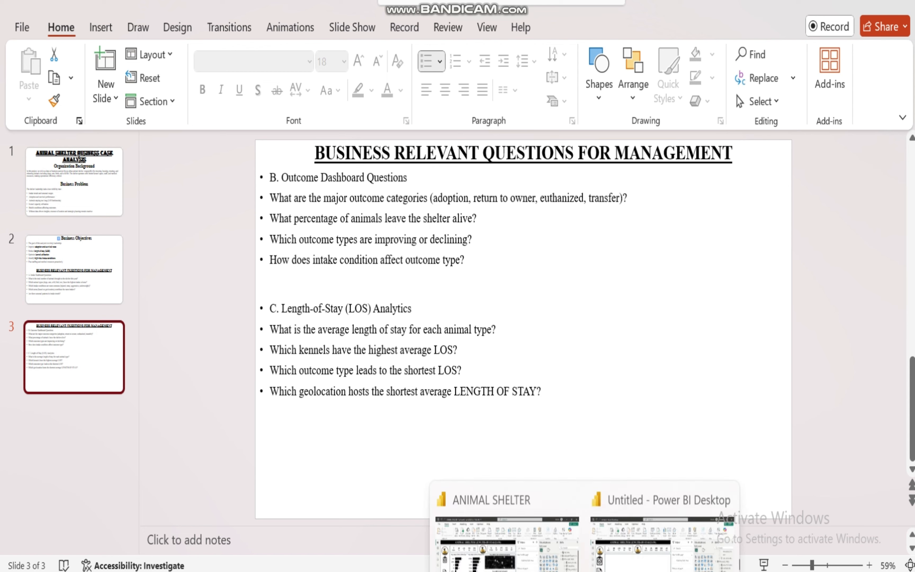
pyautogui.click(643, 545)
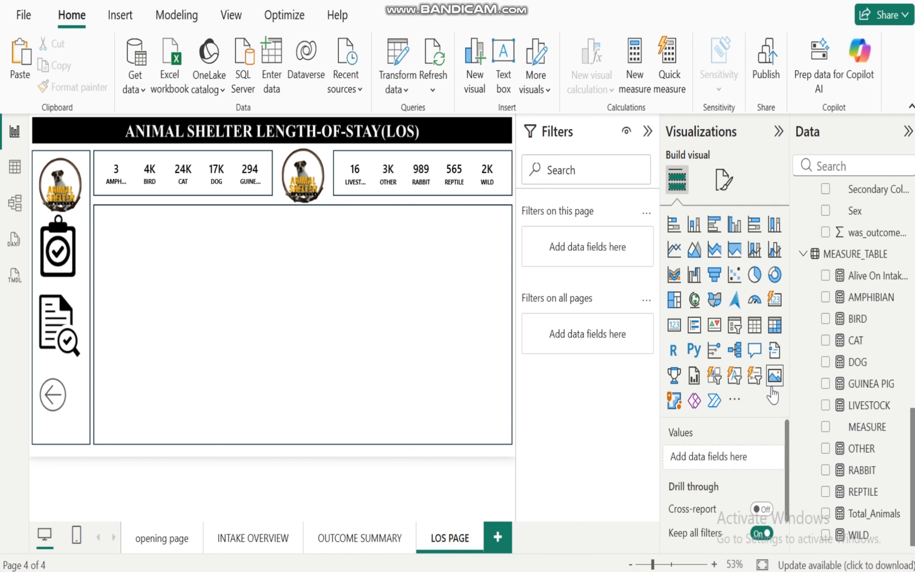
# Step: Create the measure Average Length Of Stay in MEASURE_TABLE as the AVERAGE of the dataset's intake_duration column
pyautogui.click(859, 421)
pyautogui.rightClick(859, 428)
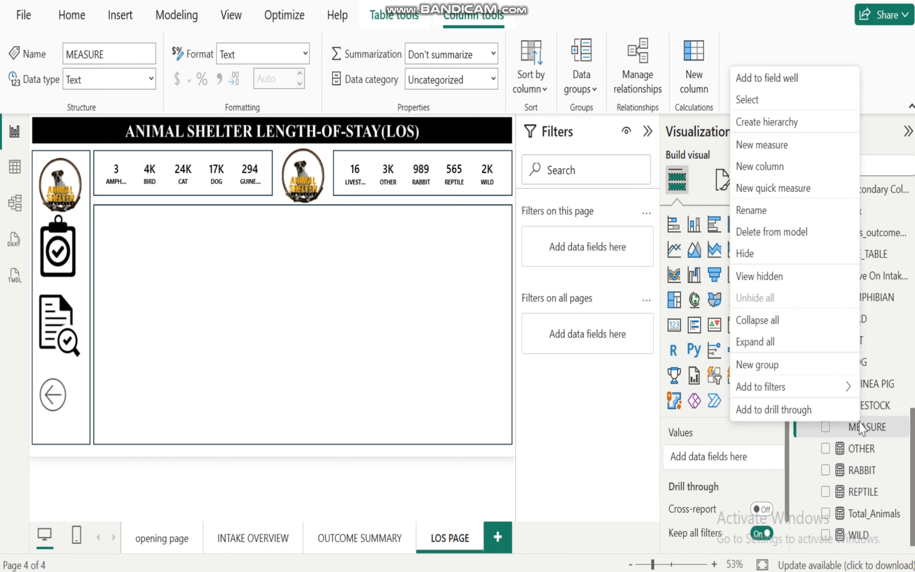
pyautogui.click(767, 151)
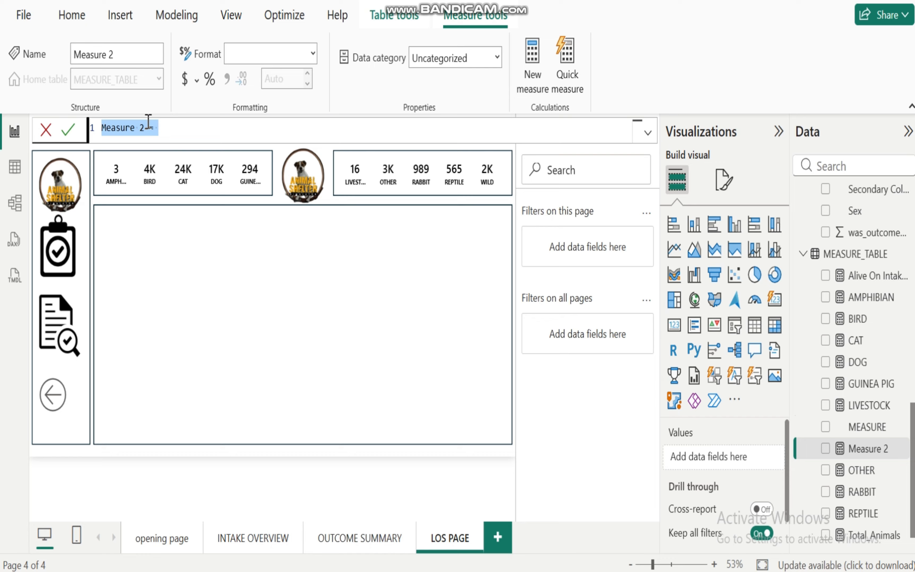
pyautogui.click(148, 127)
pyautogui.press('BackSpace')
pyautogui.press('BackSpace')
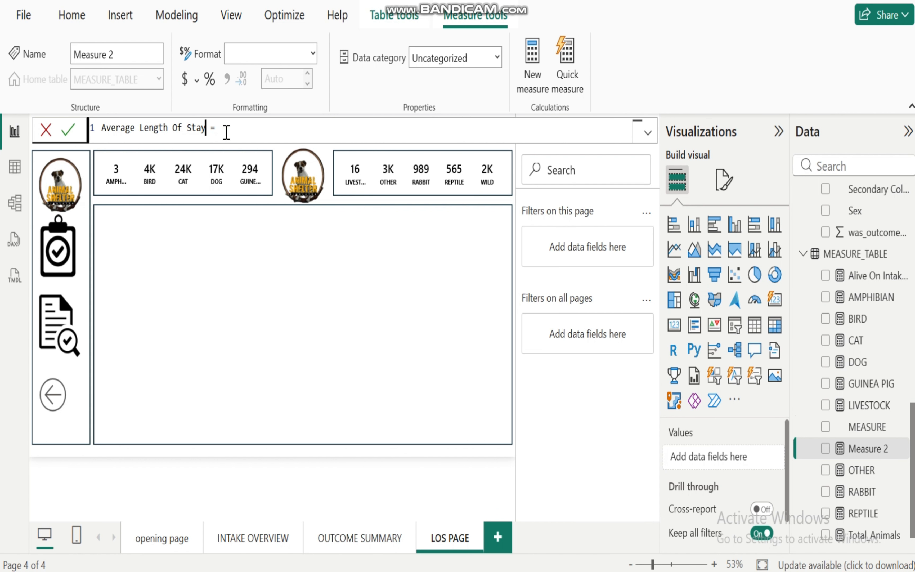
pyautogui.write('average')
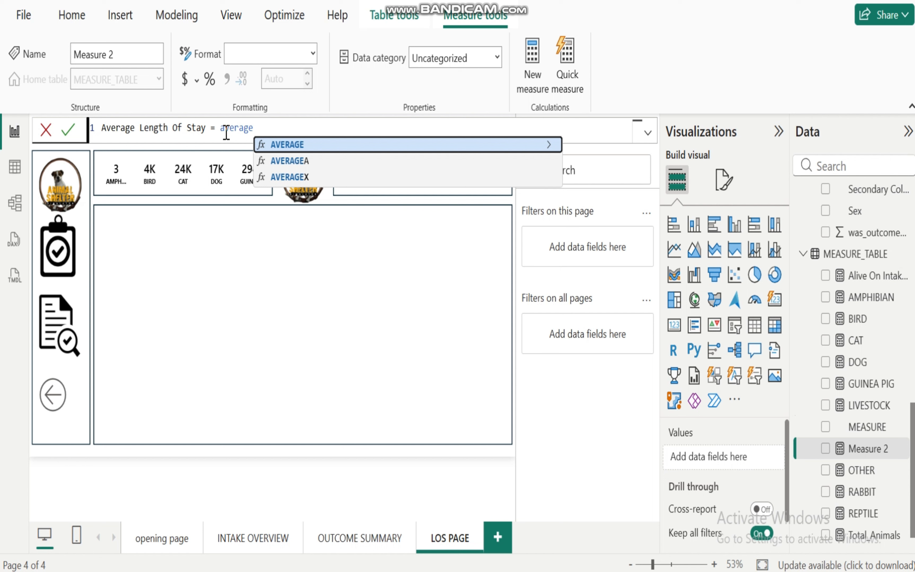
pyautogui.click(309, 149)
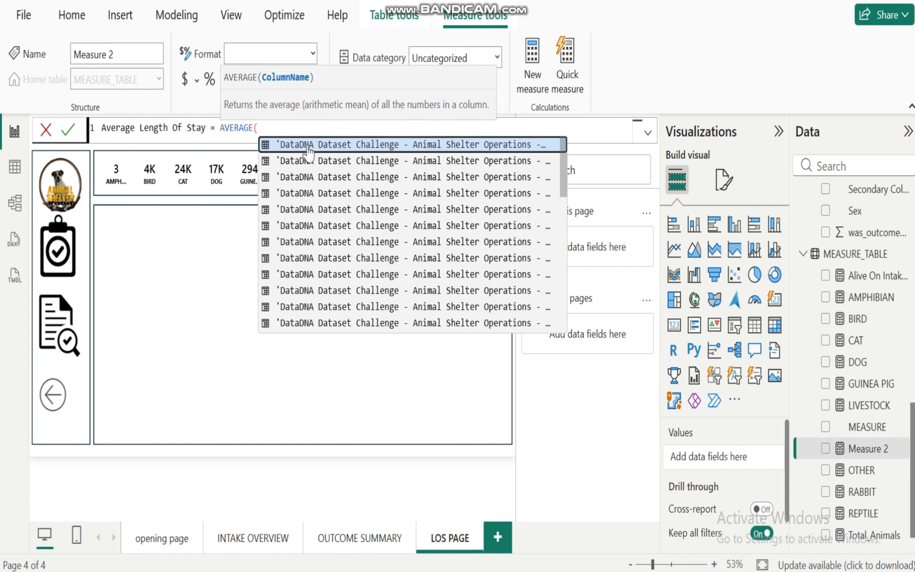
pyautogui.write('durat')
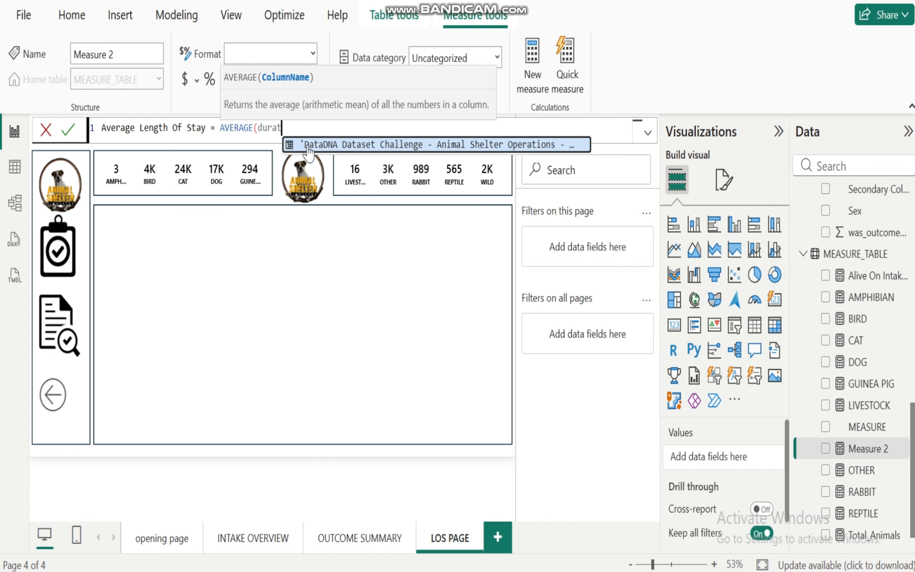
pyautogui.click(356, 145)
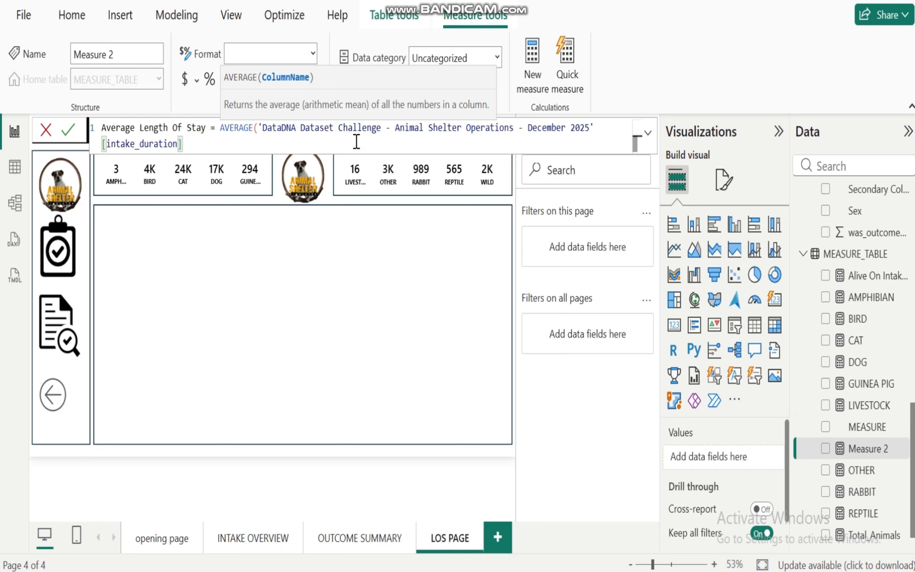
pyautogui.write(')')
pyautogui.press('Return')
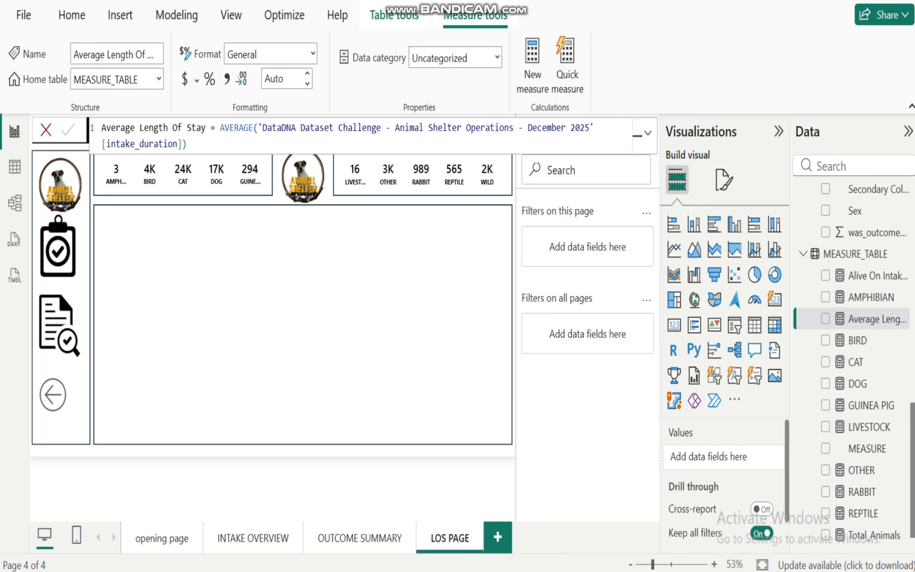
# Step: Add a clustered bar chart showing Average Length Of Stay by Animal Type to the LOS PAGE
pyautogui.moveTo(522, 571)
pyautogui.moveTo(449, 523)
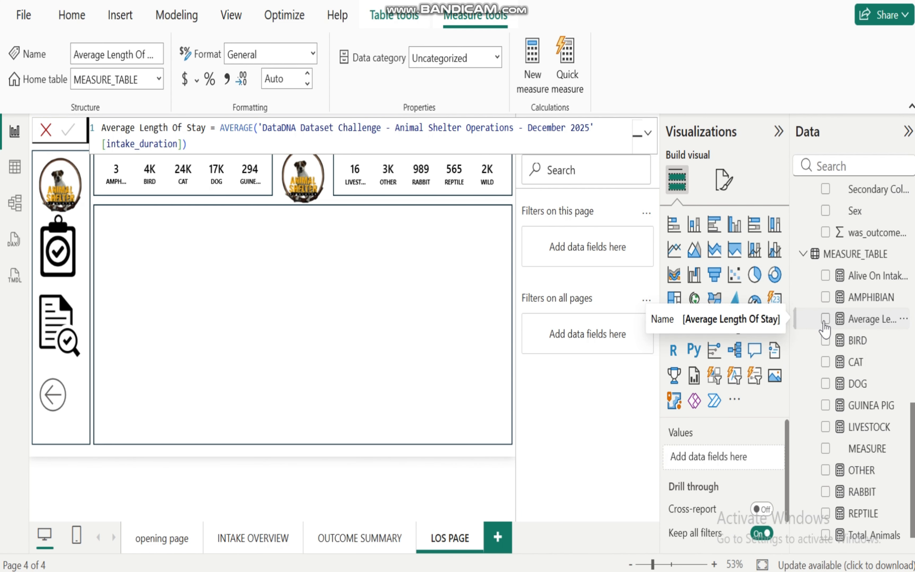
pyautogui.click(825, 320)
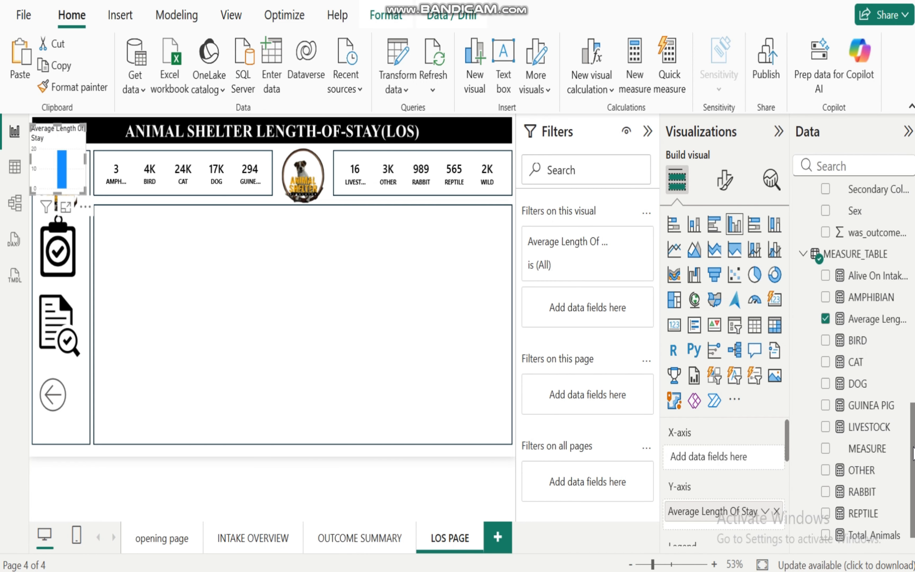
pyautogui.moveTo(912, 452); pyautogui.dragTo(889, 231)
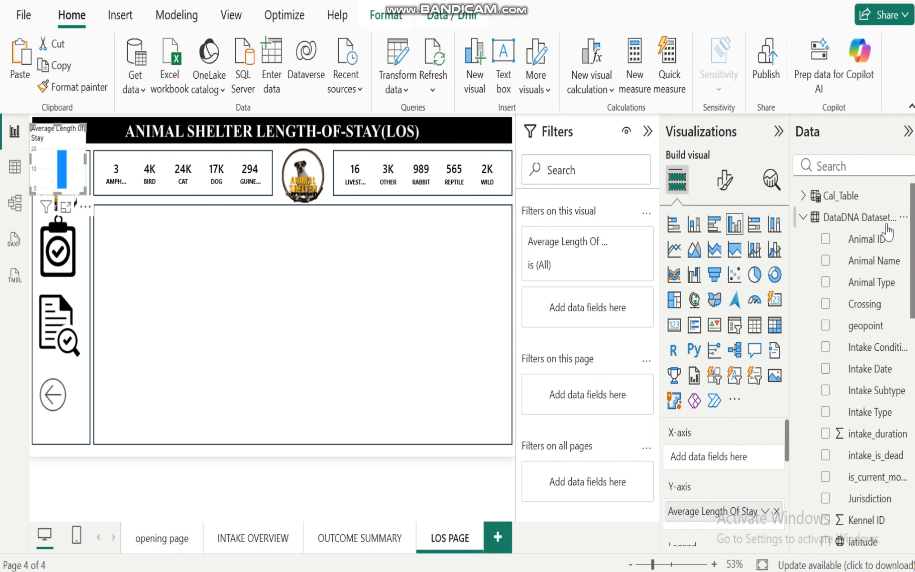
pyautogui.click(826, 282)
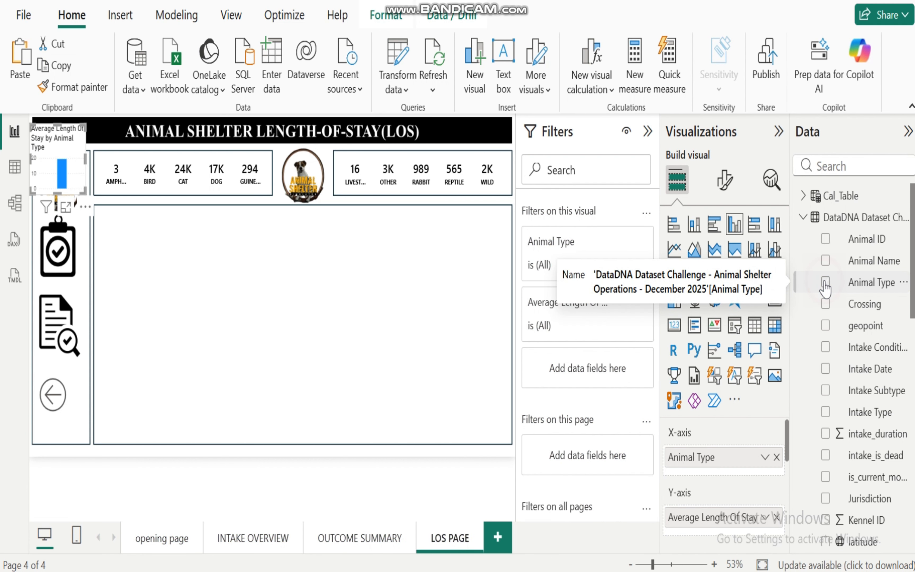
pyautogui.click(709, 230)
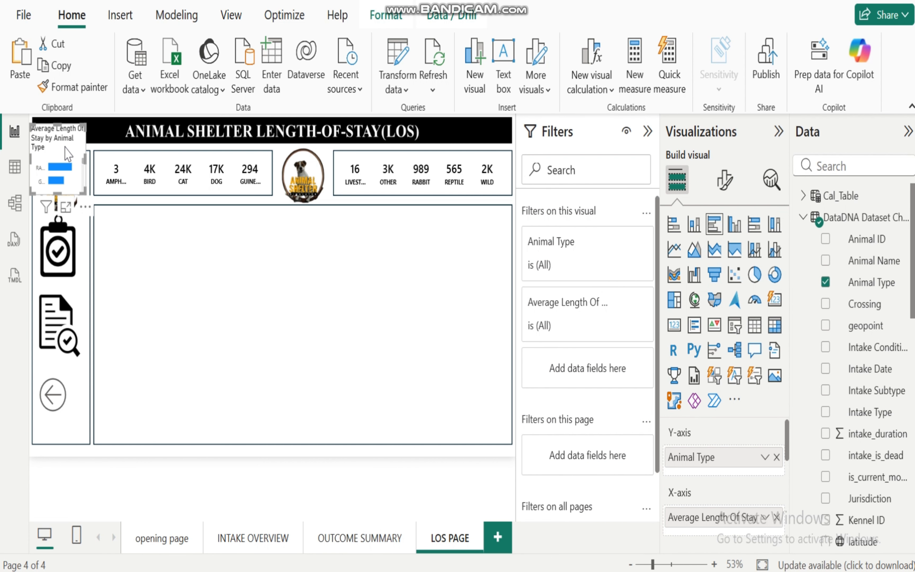
# Step: Move the animal type chart to the left end of the large empty box and stretch it to the box's full height
pyautogui.moveTo(68, 154); pyautogui.dragTo(199, 248)
pyautogui.moveTo(146, 275); pyautogui.dragTo(146, 440)
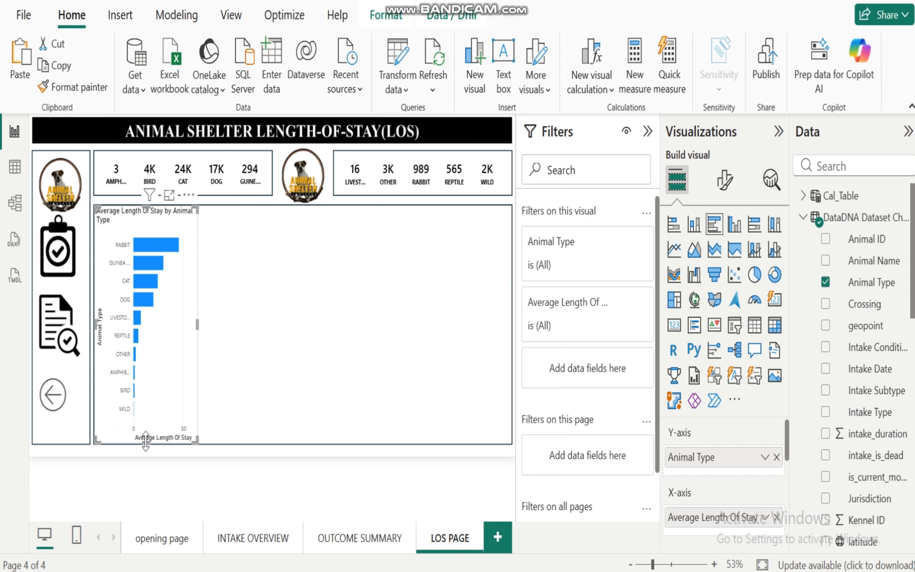
pyautogui.click(224, 375)
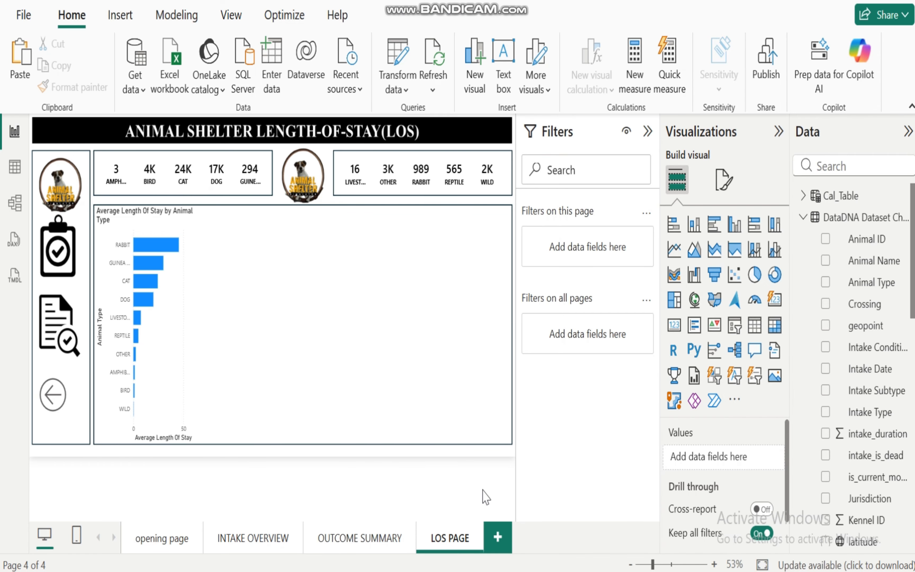
# Step: Check the next Length-of-Stay question, about kennels, in the PowerPoint business case and go back to the Power BI report
pyautogui.click(442, 519)
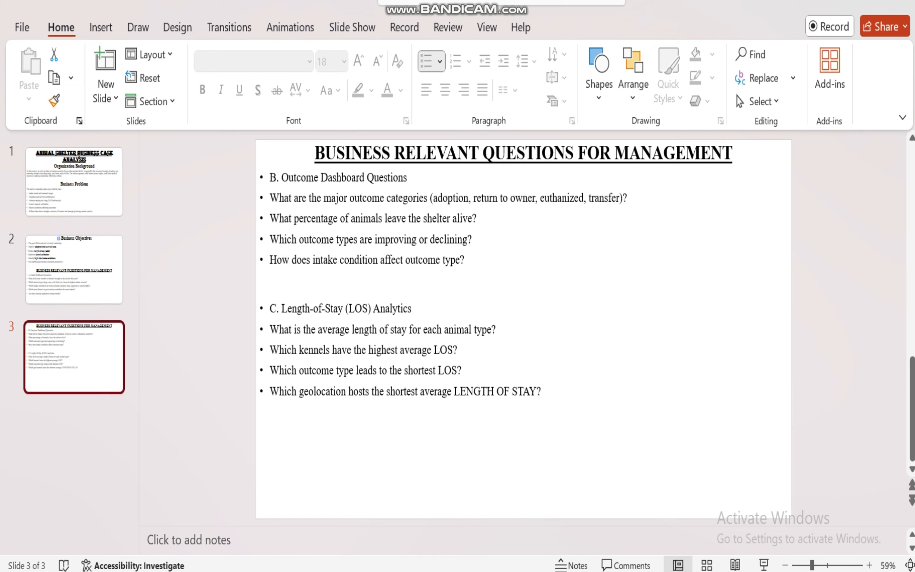
pyautogui.moveTo(586, 570)
pyautogui.click(653, 527)
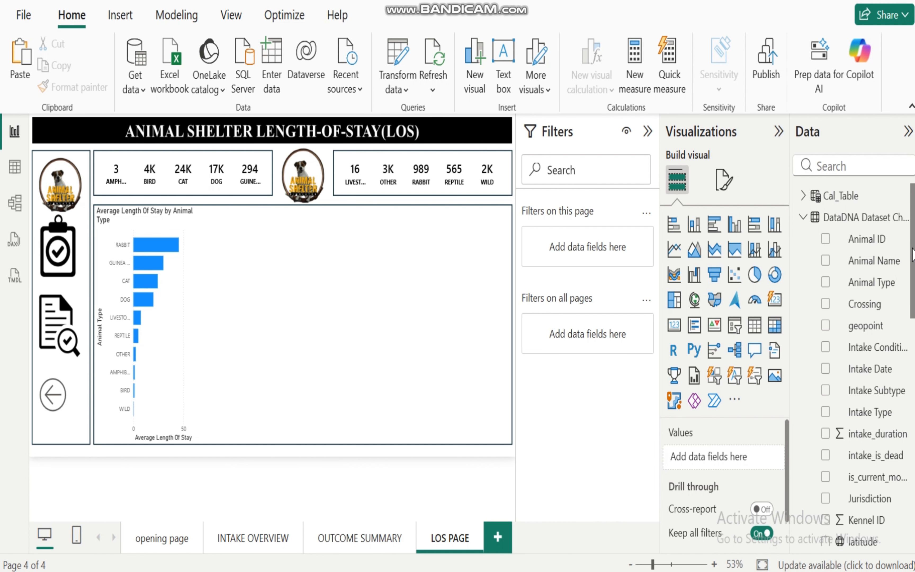
# Step: Add a clustered column chart with Kennel ID on the X-axis and Average Length Of Stay on the Y-axis
pyautogui.moveTo(913, 248); pyautogui.dragTo(912, 285)
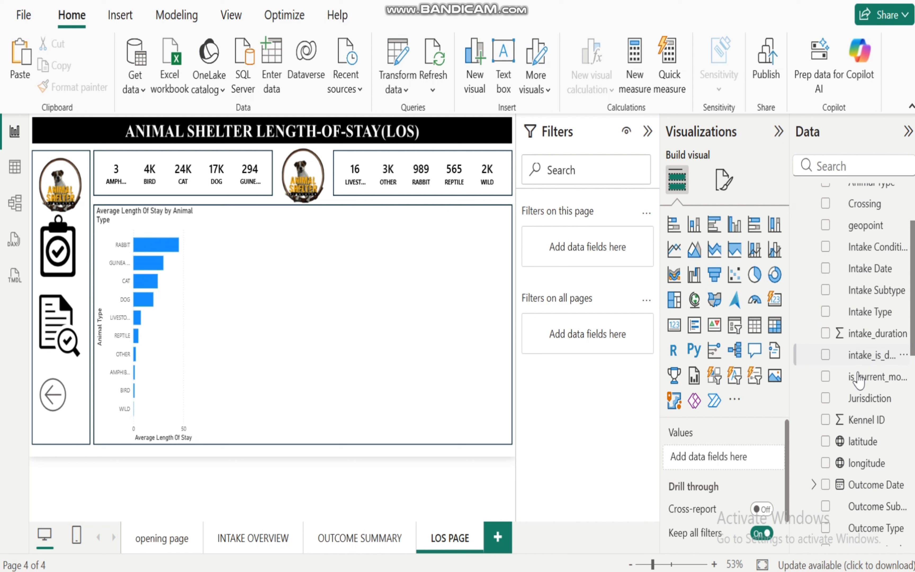
pyautogui.click(826, 420)
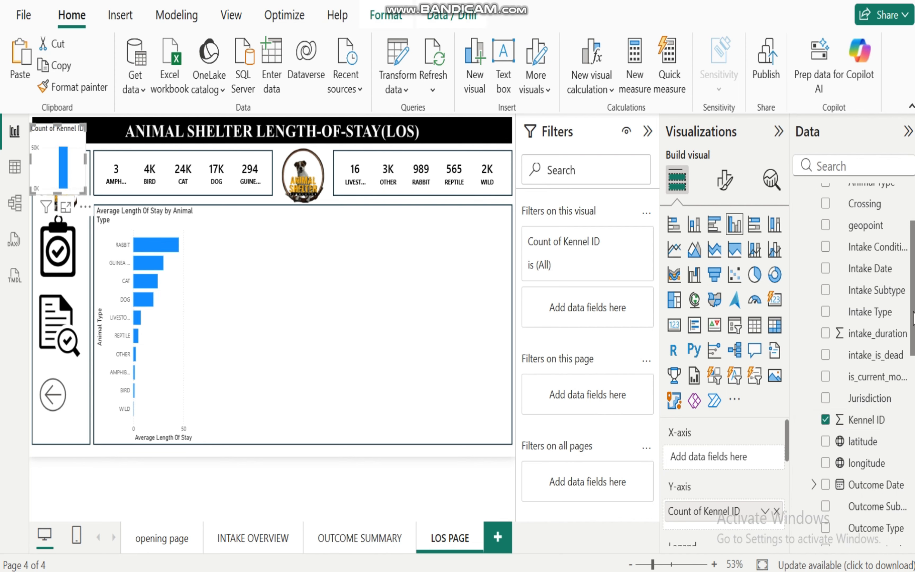
pyautogui.moveTo(914, 314); pyautogui.dragTo(913, 554)
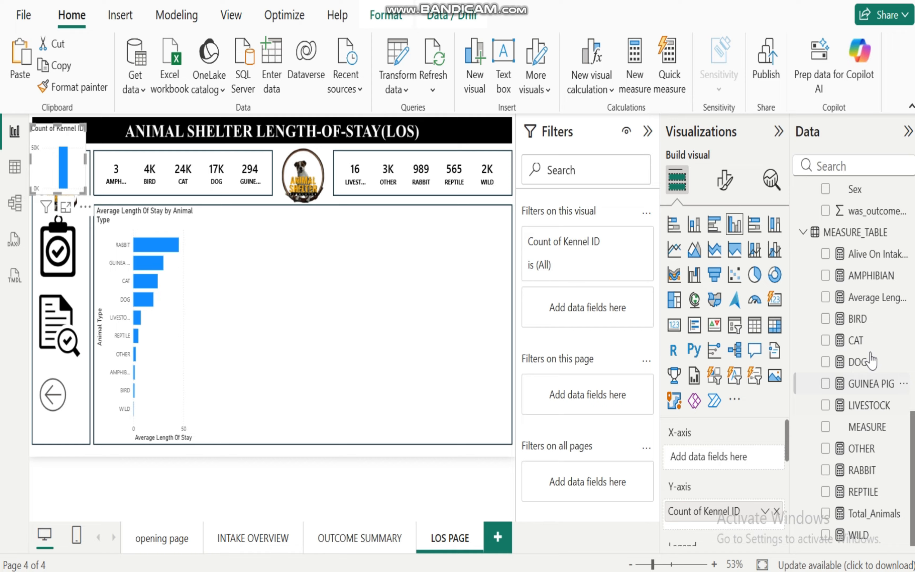
pyautogui.click(825, 297)
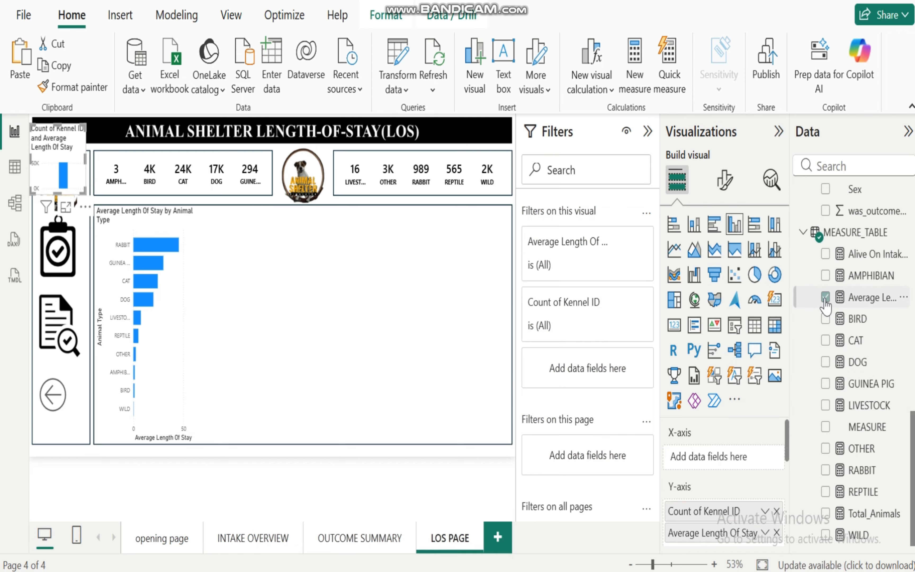
pyautogui.moveTo(710, 521); pyautogui.dragTo(711, 464)
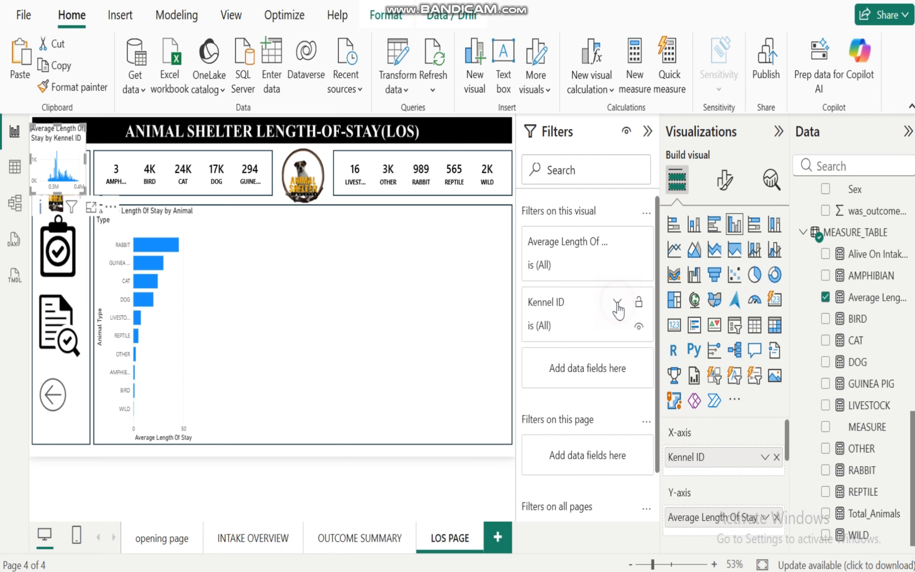
# Step: Filter the Kennel ID chart with a Top N filter showing the top 10 kennels by Average Length Of Stay
pyautogui.click(617, 303)
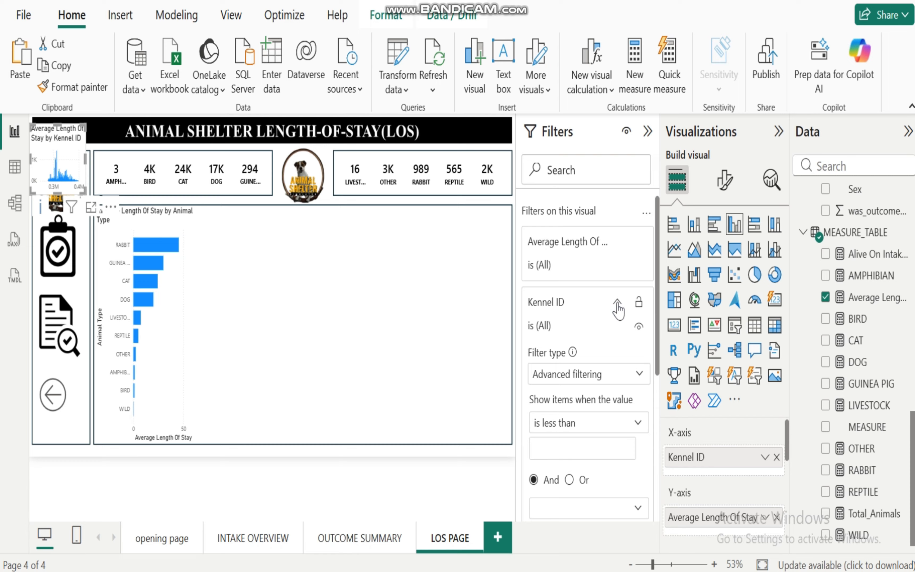
pyautogui.click(639, 376)
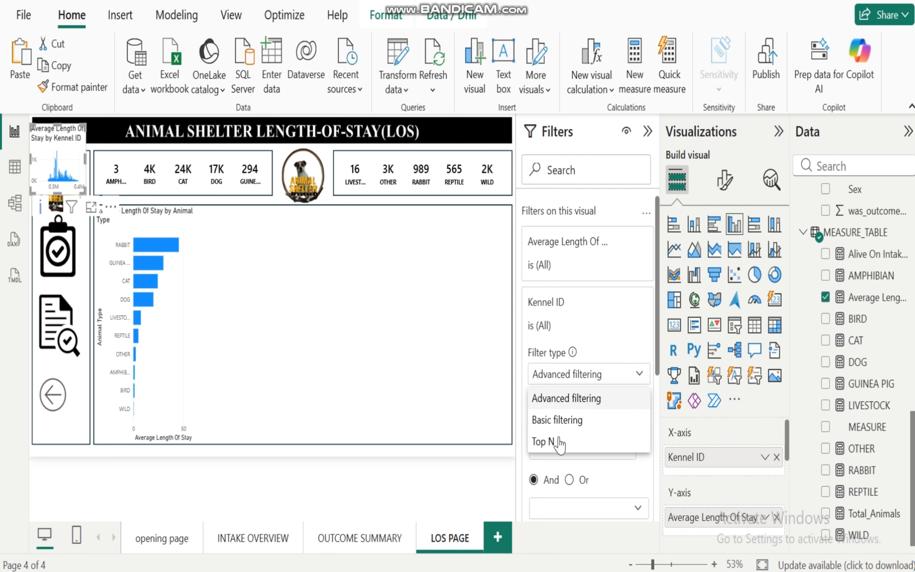
pyautogui.click(550, 442)
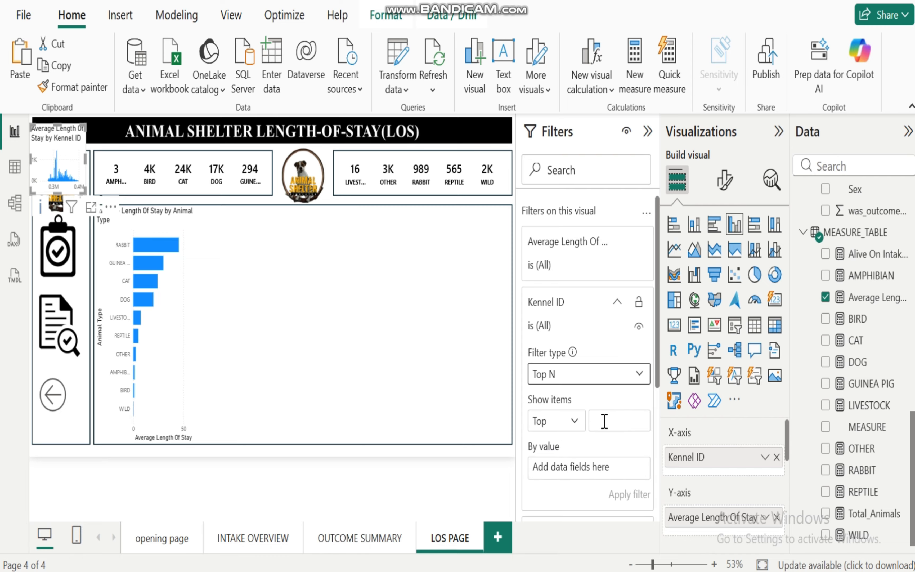
pyautogui.click(604, 421)
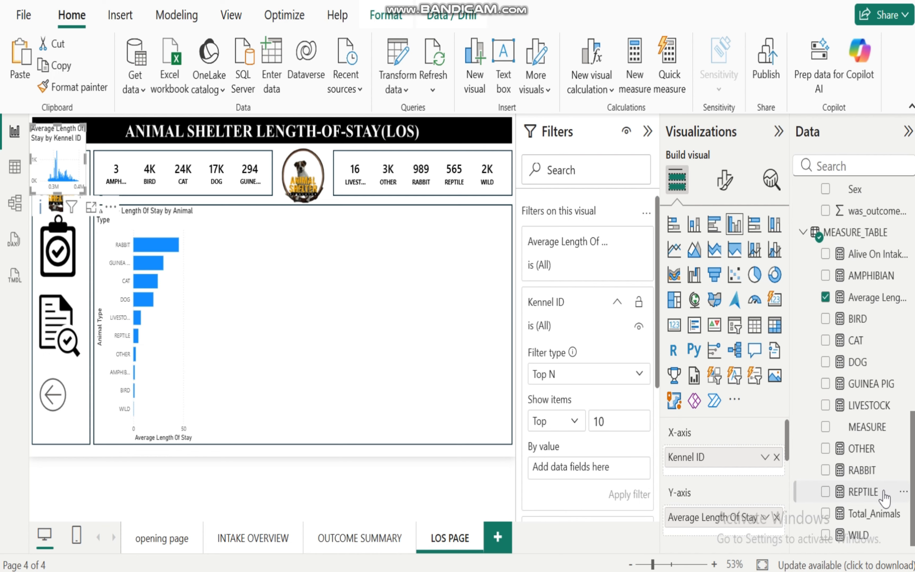
pyautogui.click(862, 298)
pyautogui.moveTo(855, 309); pyautogui.dragTo(591, 473)
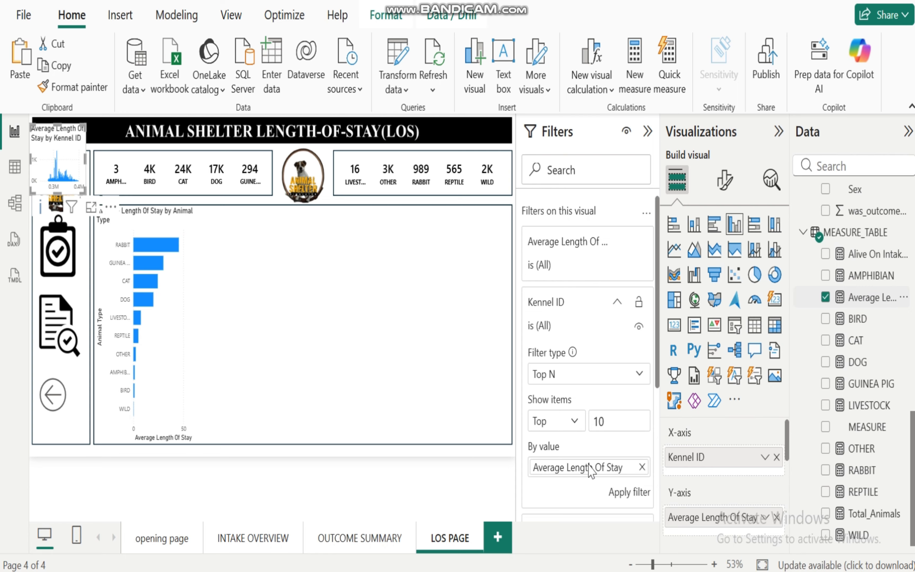
pyautogui.click(624, 493)
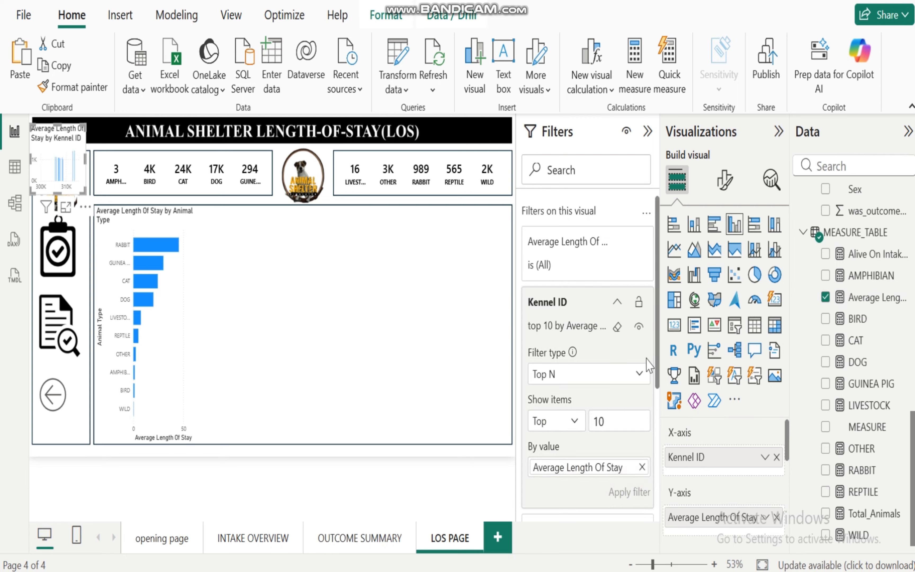
# Step: Convert the kennel chart to a treemap and enlarge it to fill the lower-right part of the large box
pyautogui.click(675, 302)
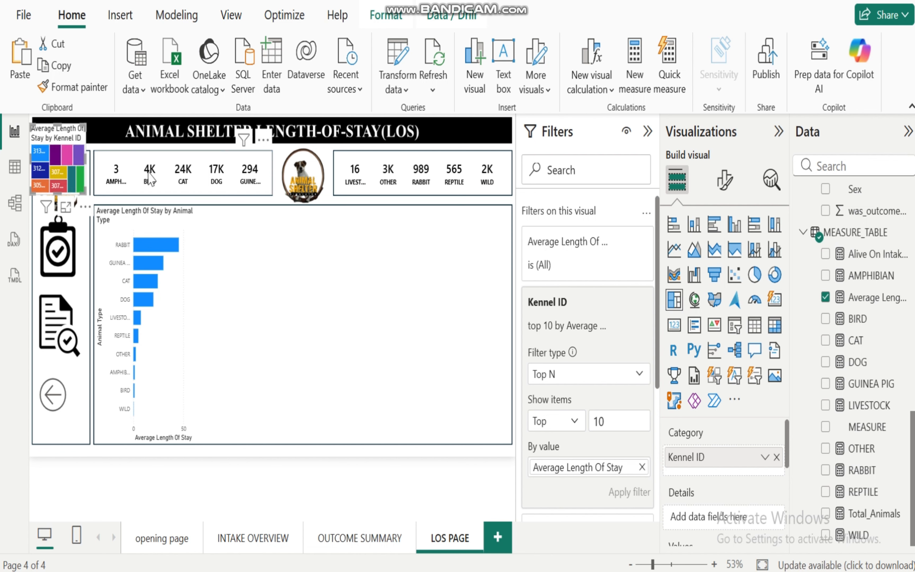
pyautogui.moveTo(57, 130); pyautogui.dragTo(328, 312)
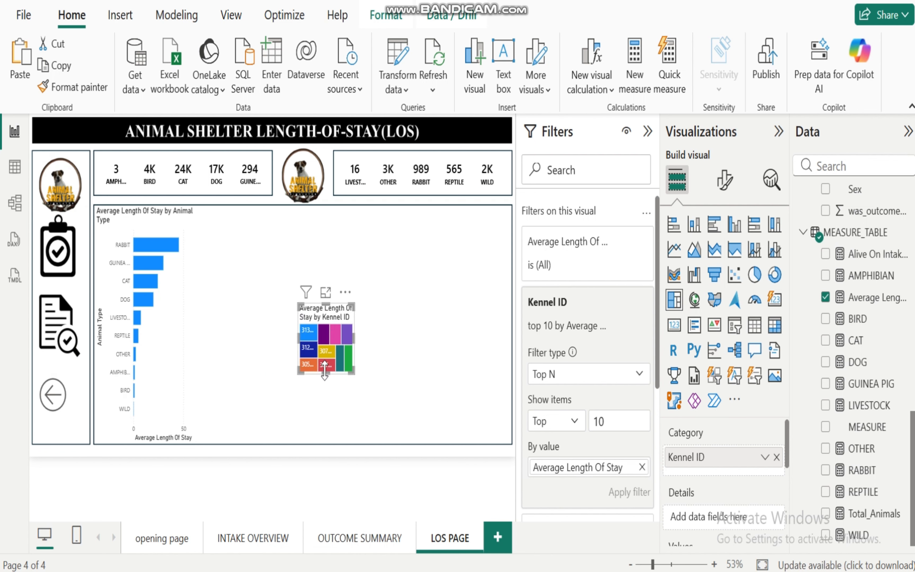
pyautogui.moveTo(325, 369); pyautogui.dragTo(334, 440)
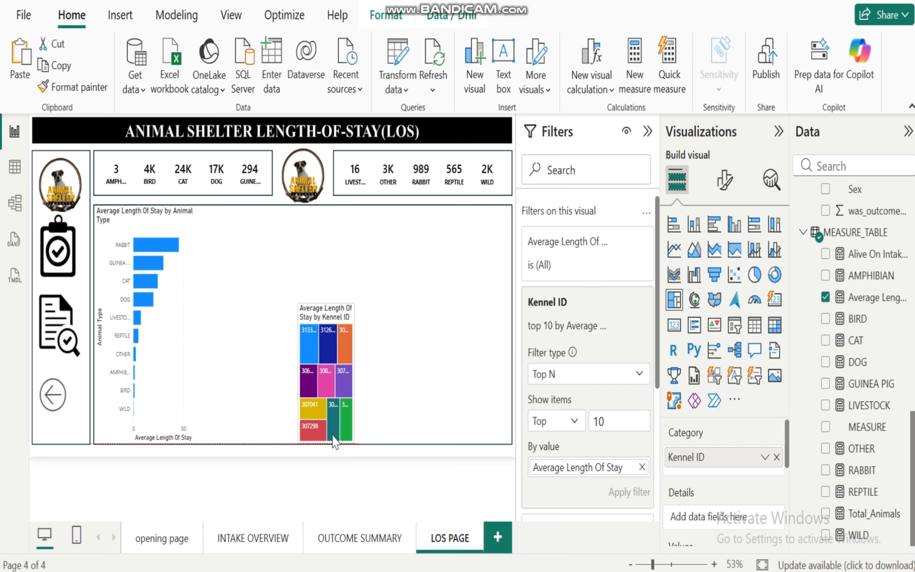
pyautogui.click(353, 374)
pyautogui.moveTo(352, 373); pyautogui.dragTo(515, 375)
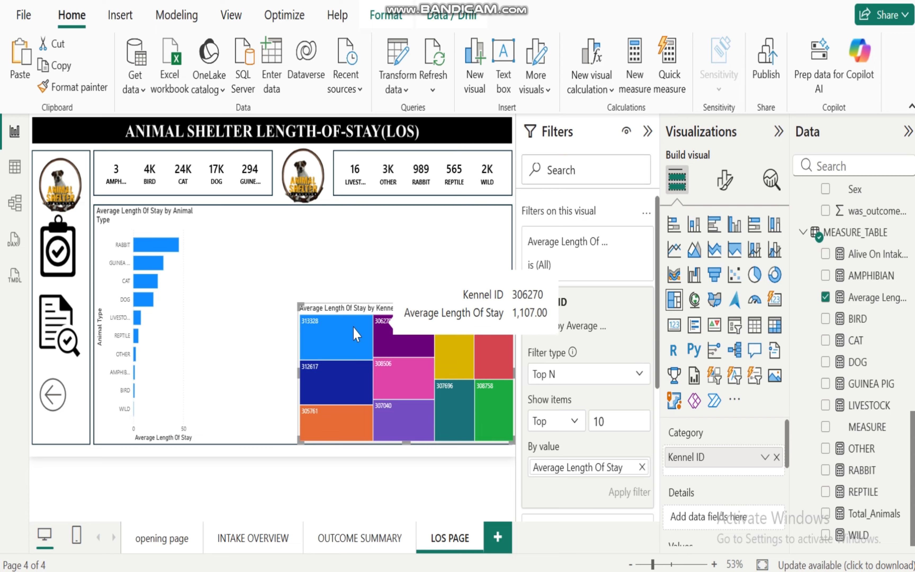
# Step: Check the next Length-of-Stay question, about outcome types, in the PowerPoint business case and return to the untitled Power BI report
pyautogui.click(227, 352)
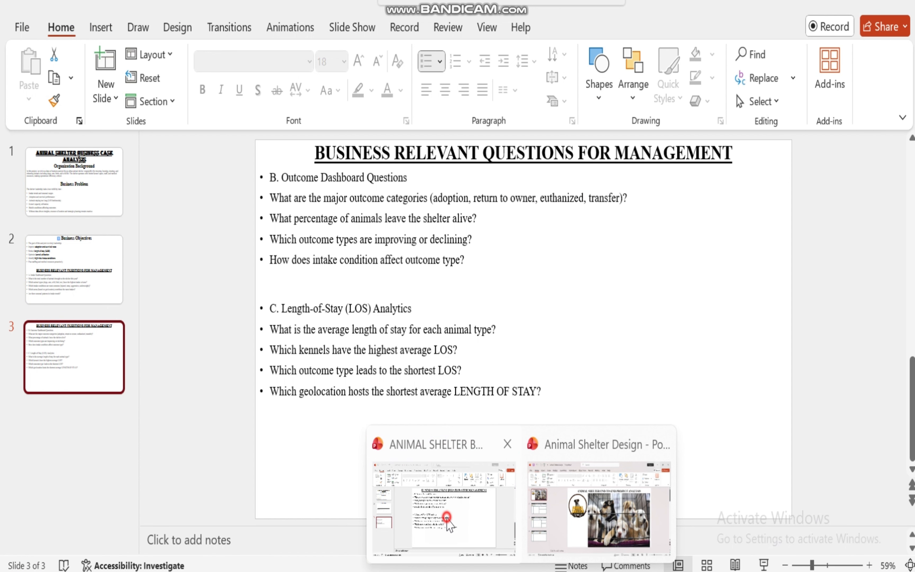
pyautogui.click(412, 486)
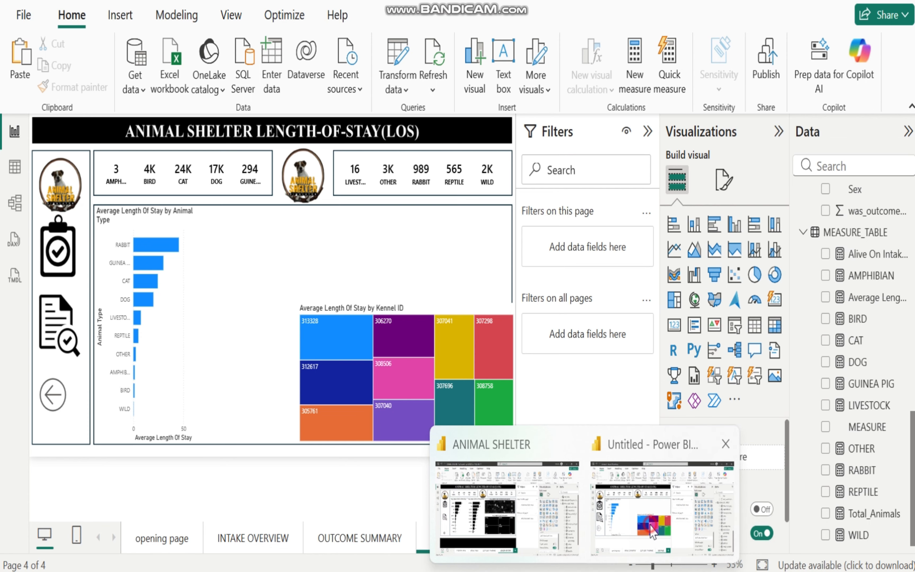
pyautogui.click(664, 486)
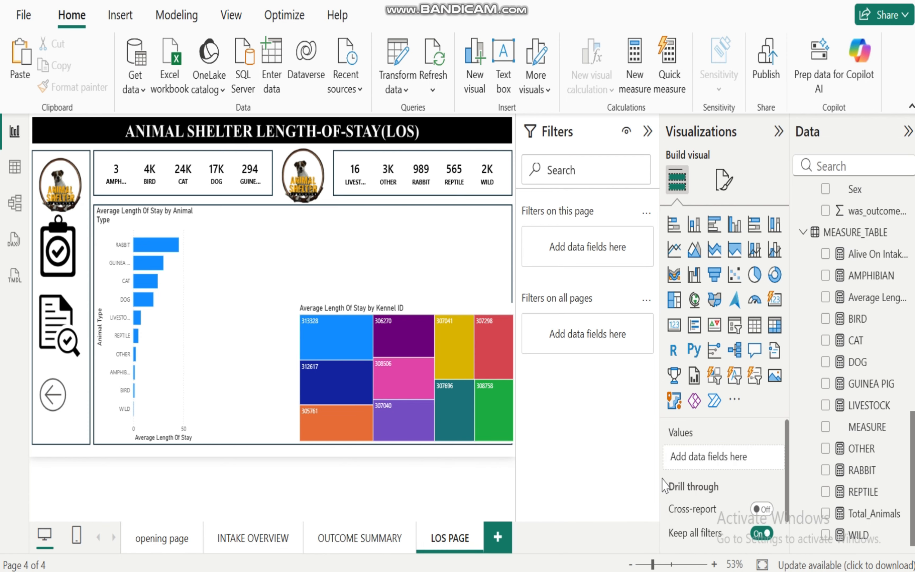
# Step: Add a clustered bar chart of Average Length Of Stay by Outcome Type and place it beside the animal type chart
pyautogui.click(826, 297)
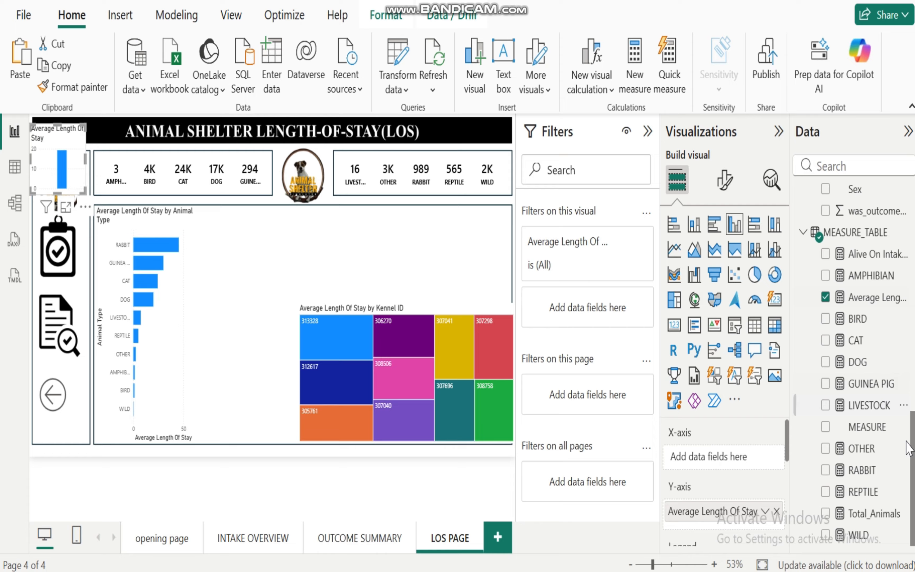
pyautogui.moveTo(913, 472); pyautogui.dragTo(913, 353)
pyautogui.click(826, 363)
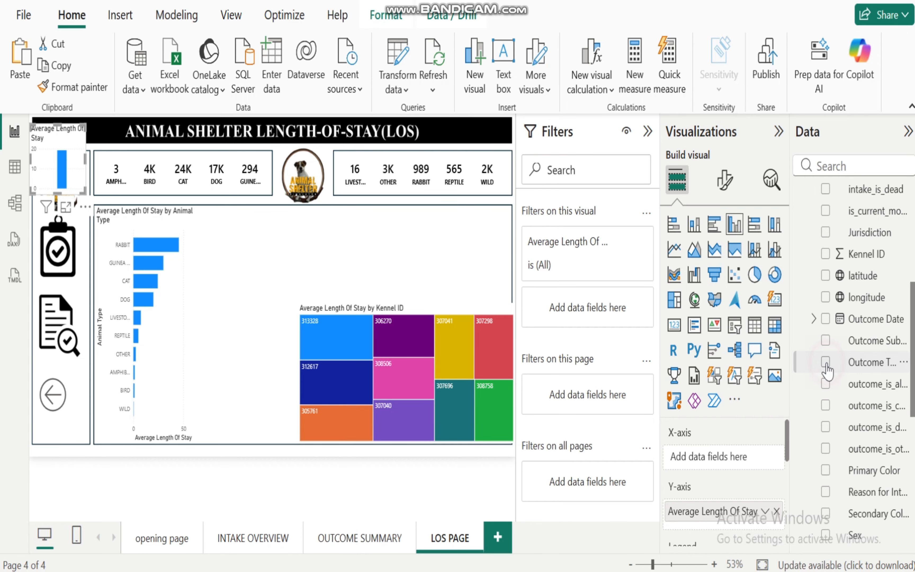
pyautogui.click(714, 225)
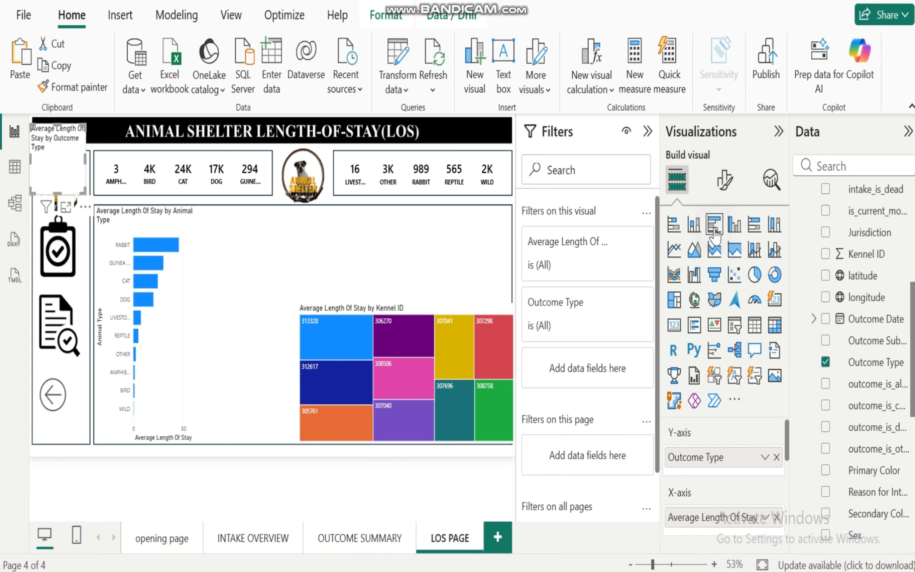
pyautogui.moveTo(59, 151); pyautogui.dragTo(222, 229)
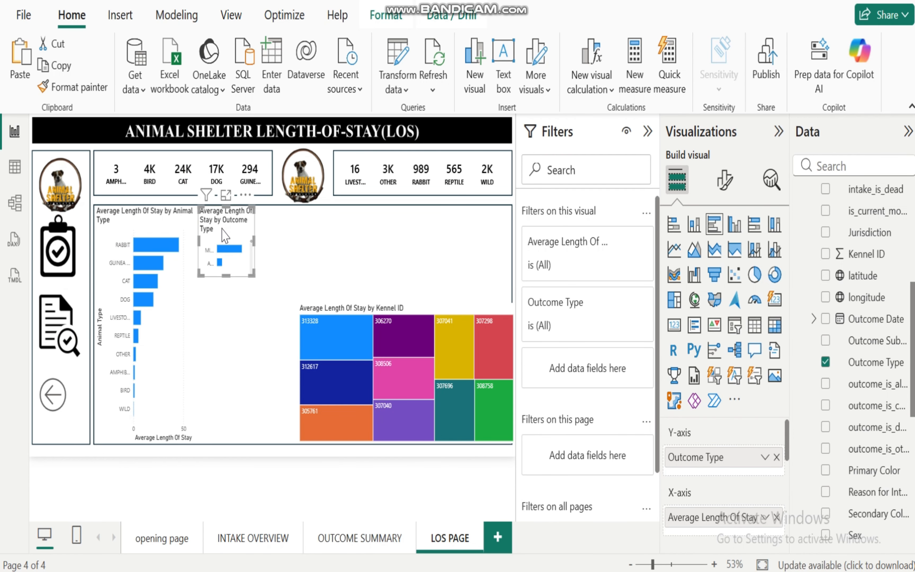
# Step: Filter the Outcome Type chart with a Top N filter showing the bottom 10 outcome types by Average Length Of Stay
pyautogui.moveTo(521, 571)
pyautogui.moveTo(457, 532)
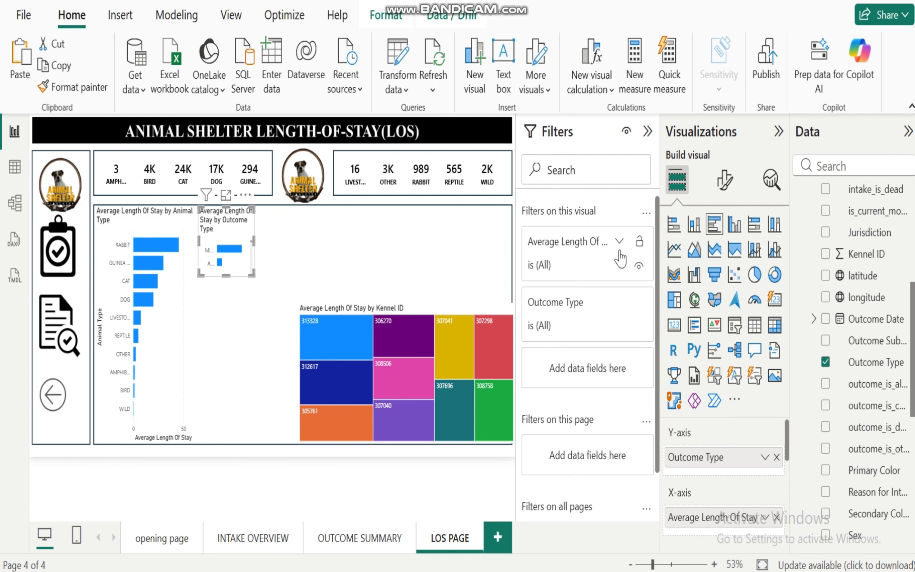
pyautogui.click(616, 302)
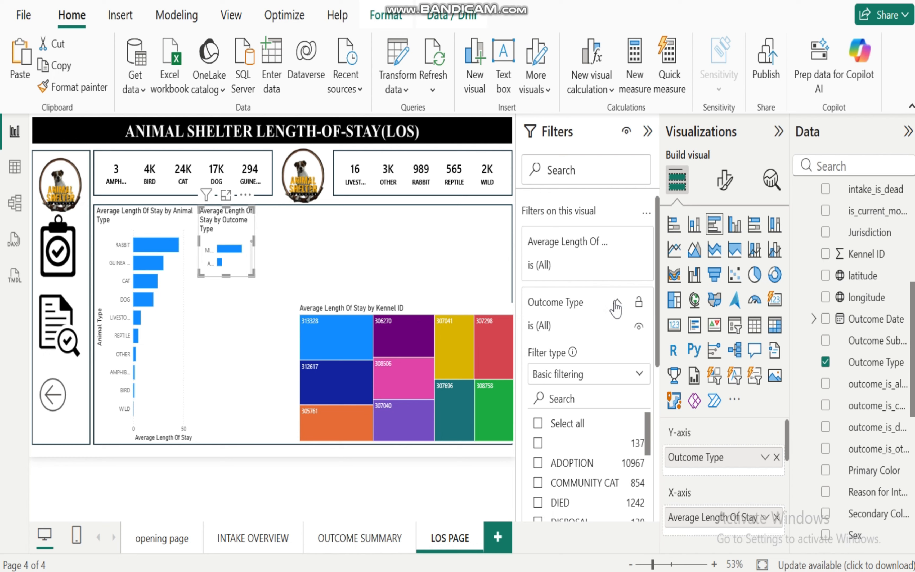
pyautogui.click(639, 375)
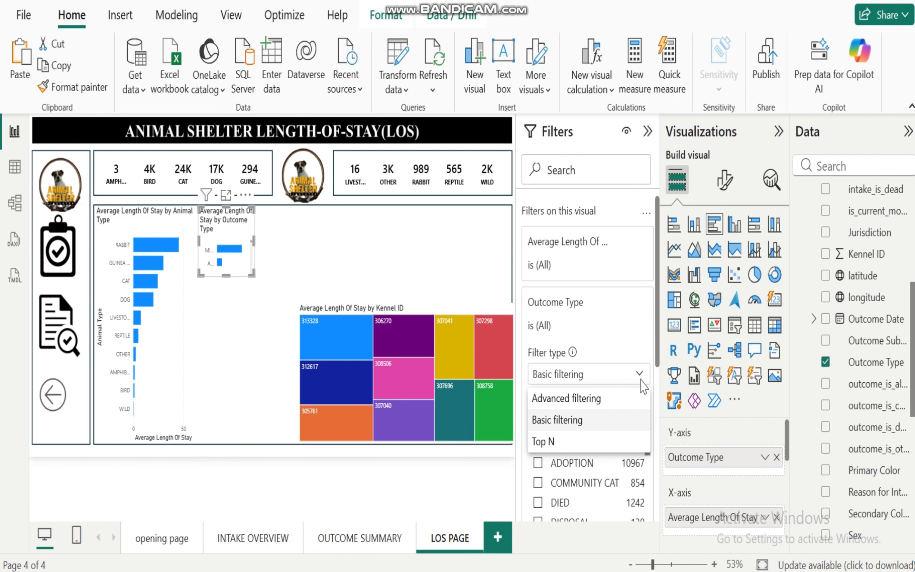
pyautogui.click(562, 443)
pyautogui.click(573, 423)
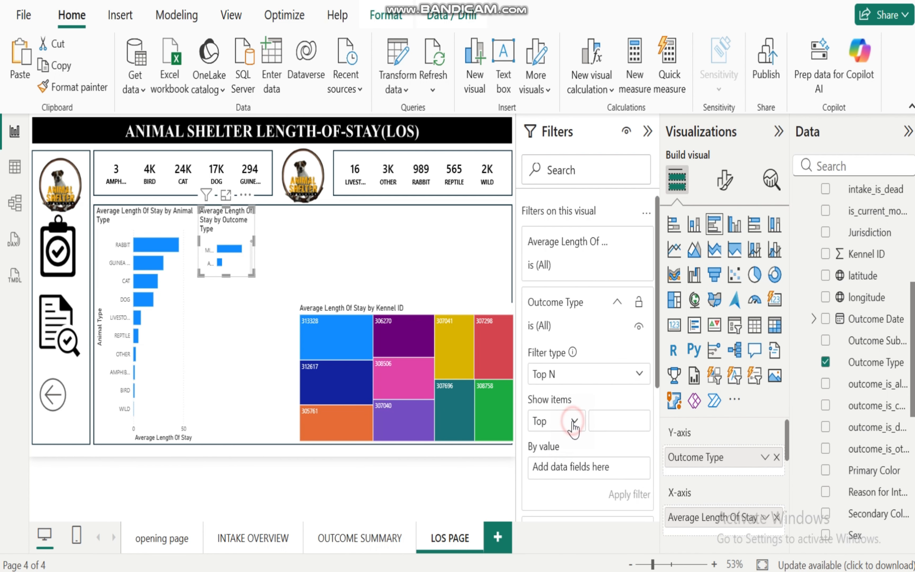
pyautogui.click(547, 468)
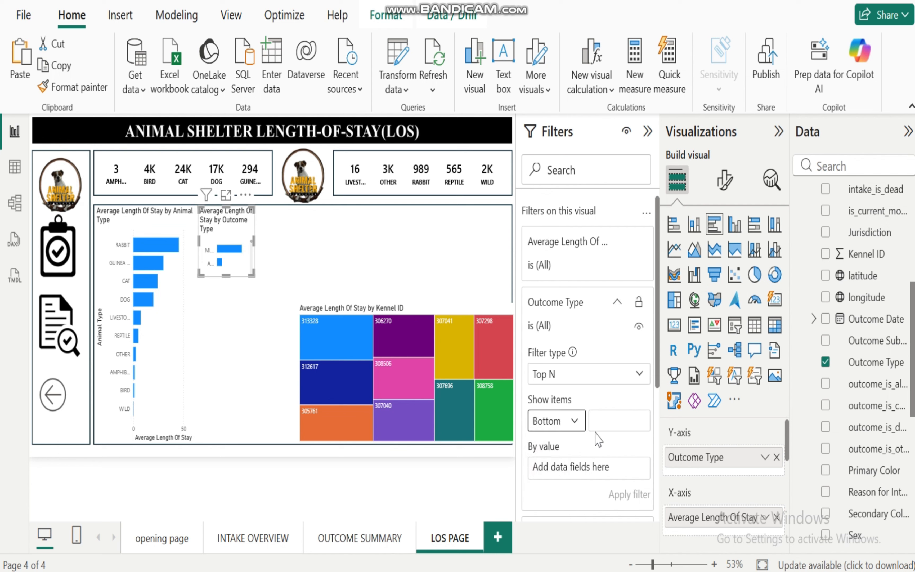
pyautogui.click(614, 417)
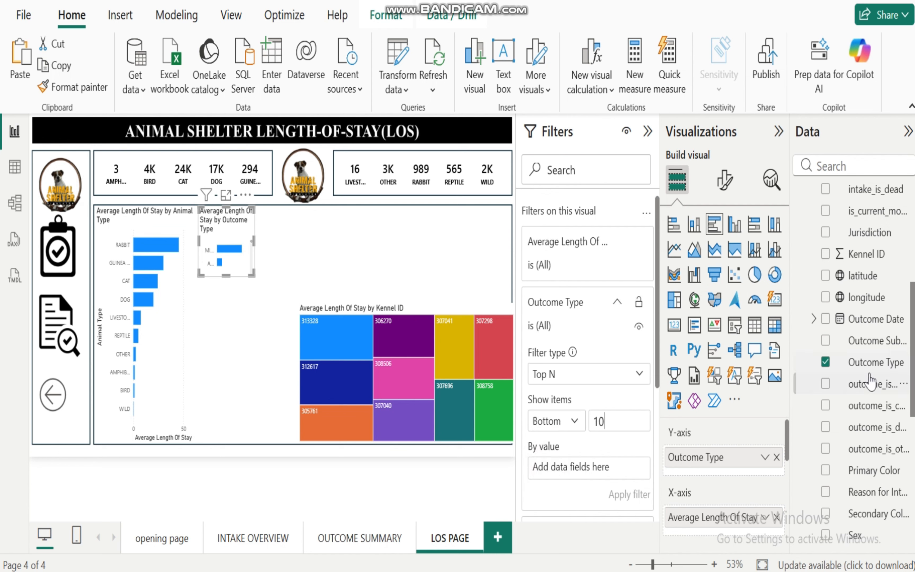
pyautogui.moveTo(911, 365); pyautogui.dragTo(912, 524)
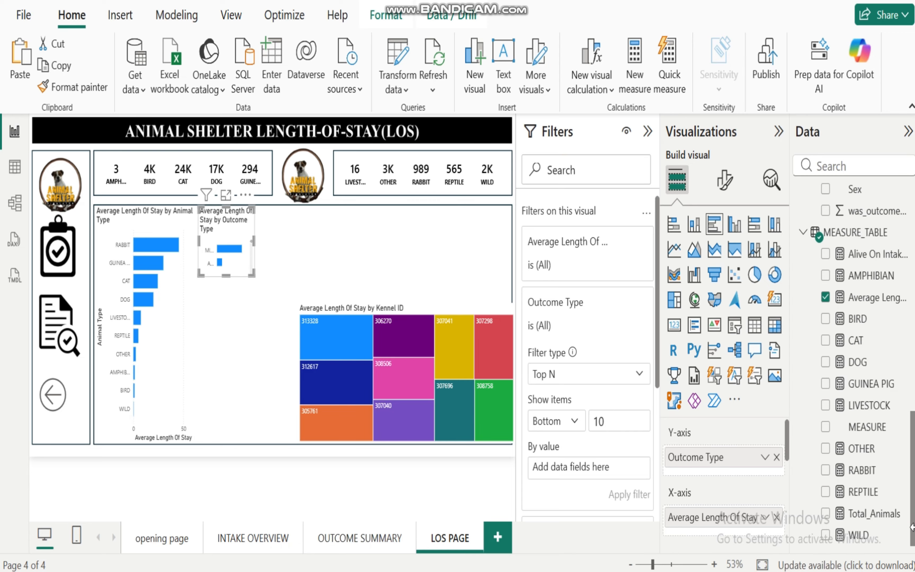
pyautogui.moveTo(857, 303); pyautogui.dragTo(605, 469)
pyautogui.click(632, 491)
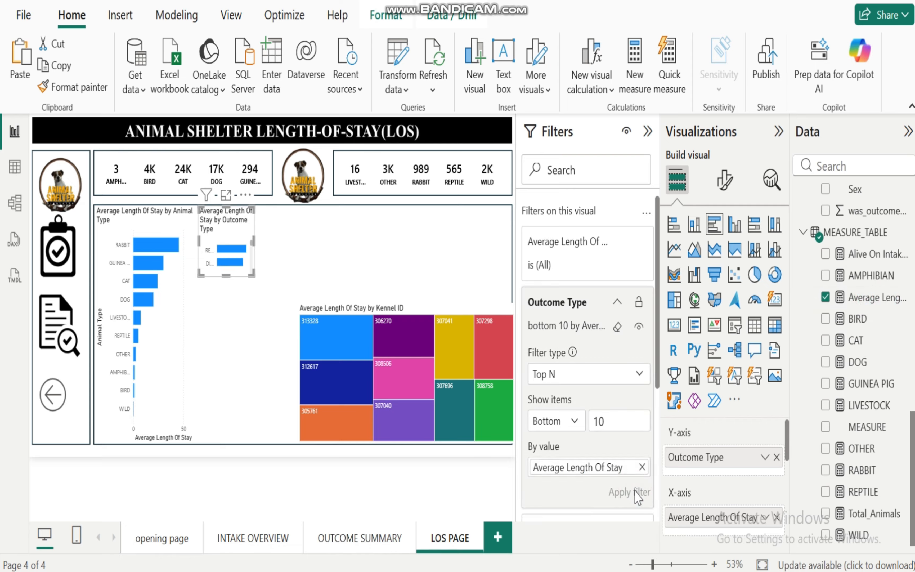
# Step: Review the Length-of-Stay questions in the PowerPoint business case again and go back to the Power BI report
pyautogui.click(464, 541)
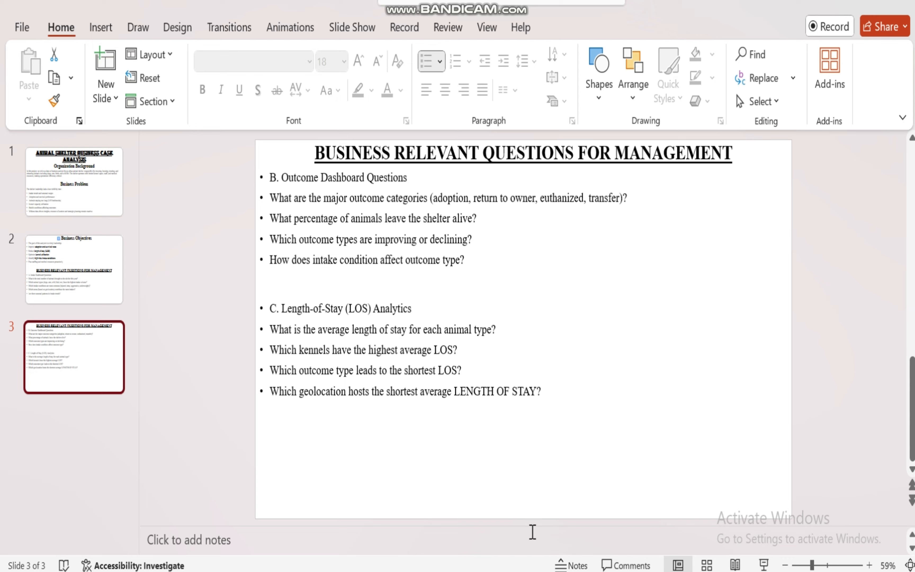
pyautogui.moveTo(584, 571)
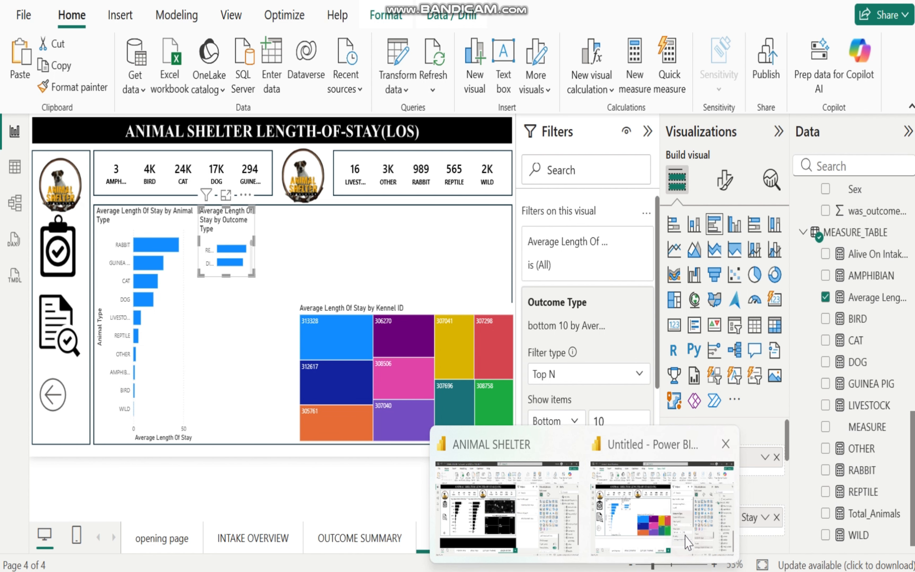
pyautogui.click(507, 499)
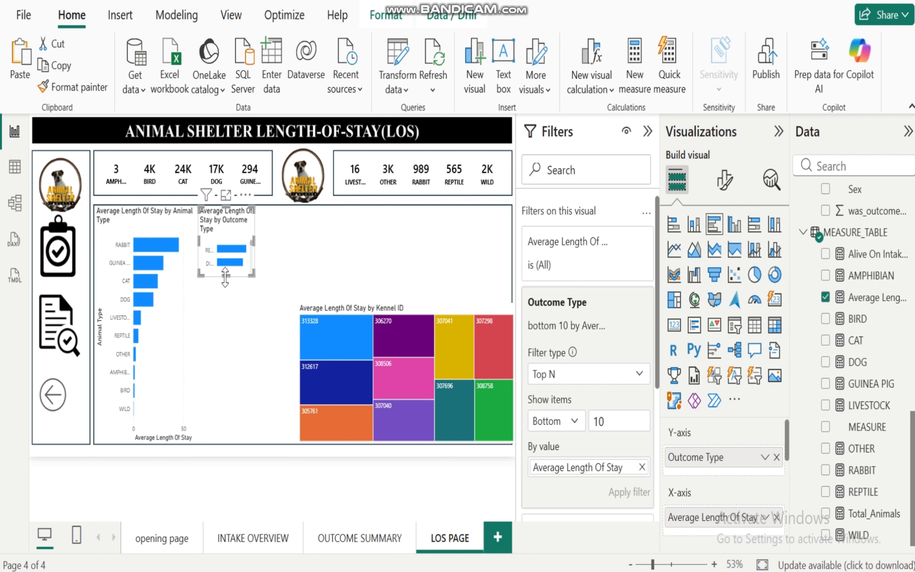
# Step: Stretch the outcome type chart to the box's full height and widen it up to the edge of the kennel treemap
pyautogui.moveTo(225, 275); pyautogui.dragTo(226, 439)
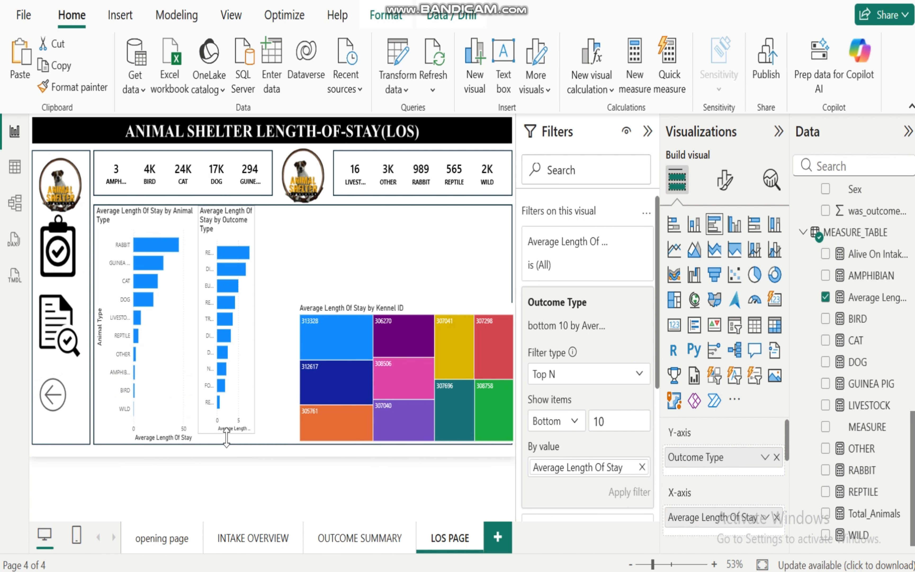
pyautogui.moveTo(254, 323); pyautogui.dragTo(297, 345)
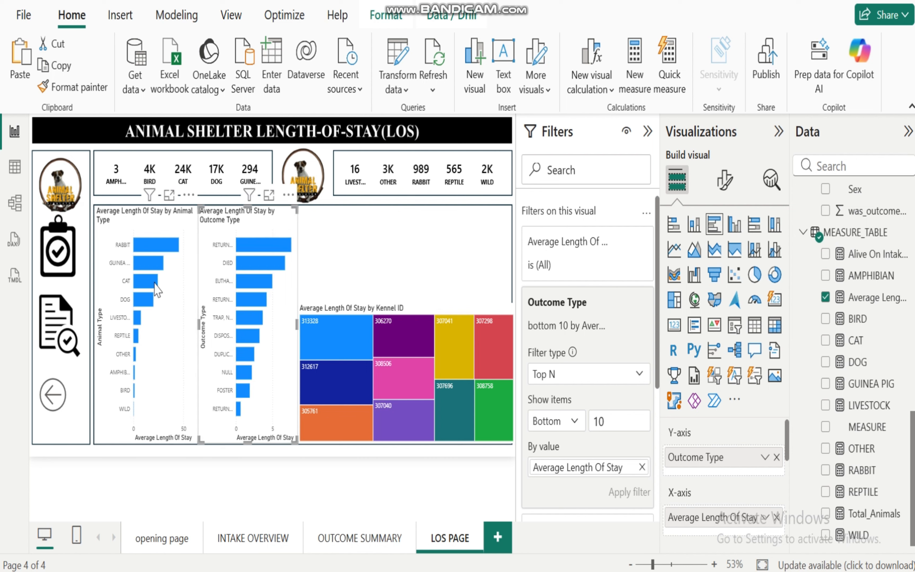
pyautogui.click(173, 284)
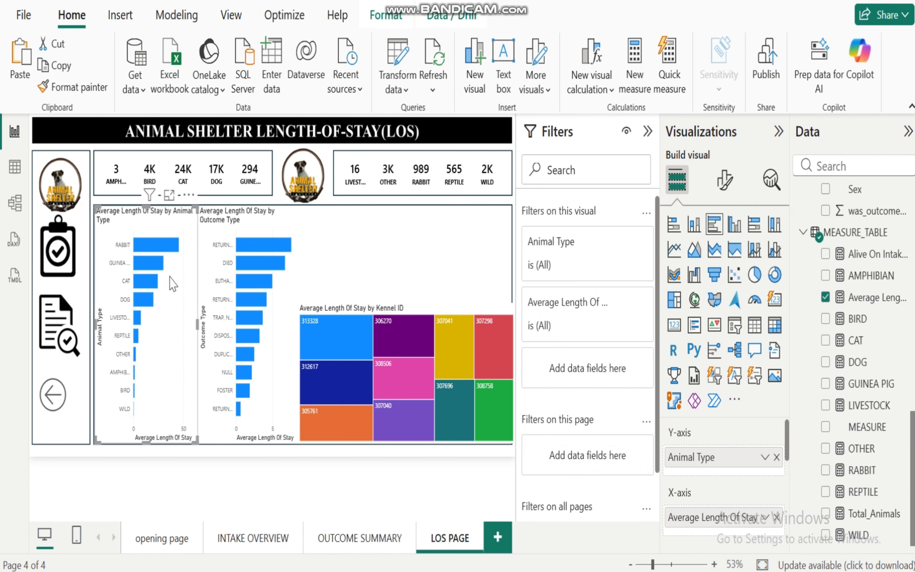
pyautogui.click(281, 225)
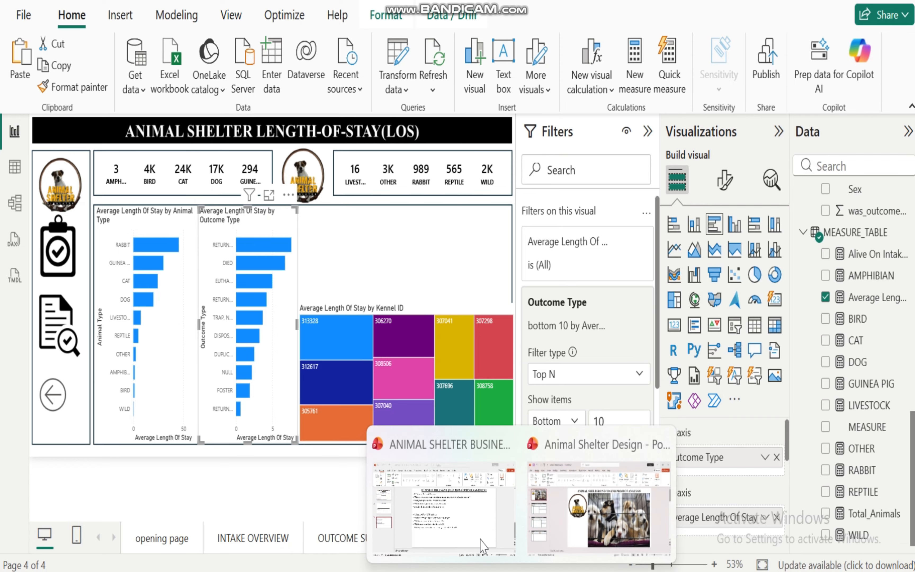
# Step: Check the last Length-of-Stay question, about geolocation, in the PowerPoint business case and switch back to the untitled Power BI report
pyautogui.click(423, 488)
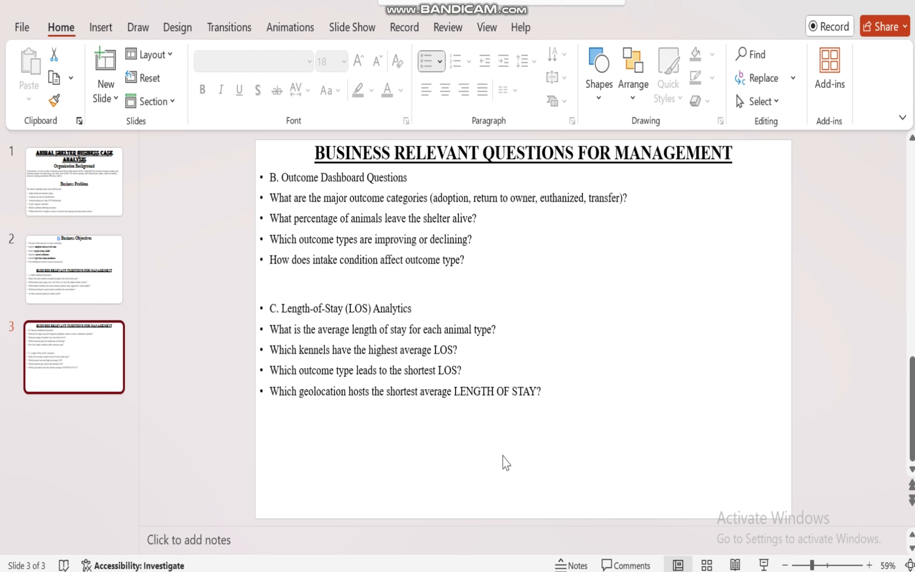
pyautogui.moveTo(567, 567)
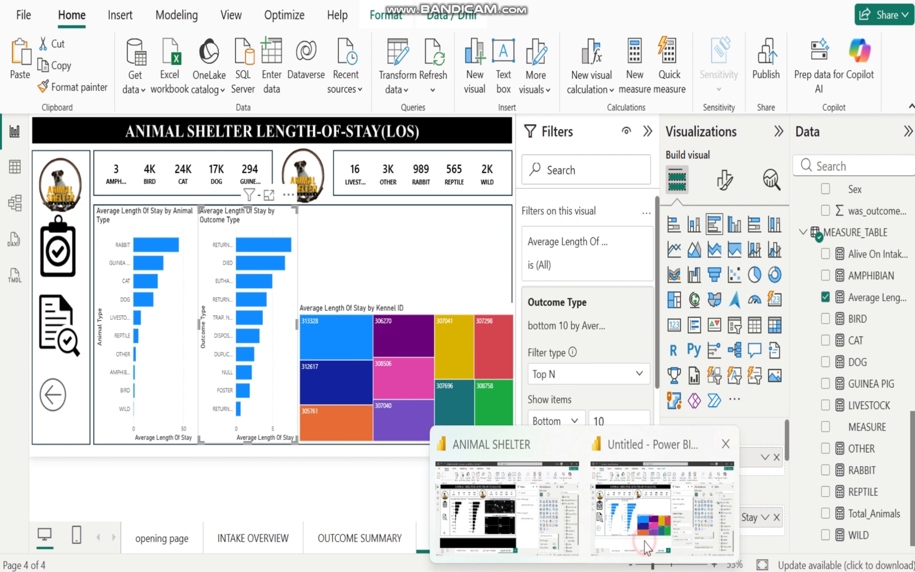
pyautogui.click(648, 548)
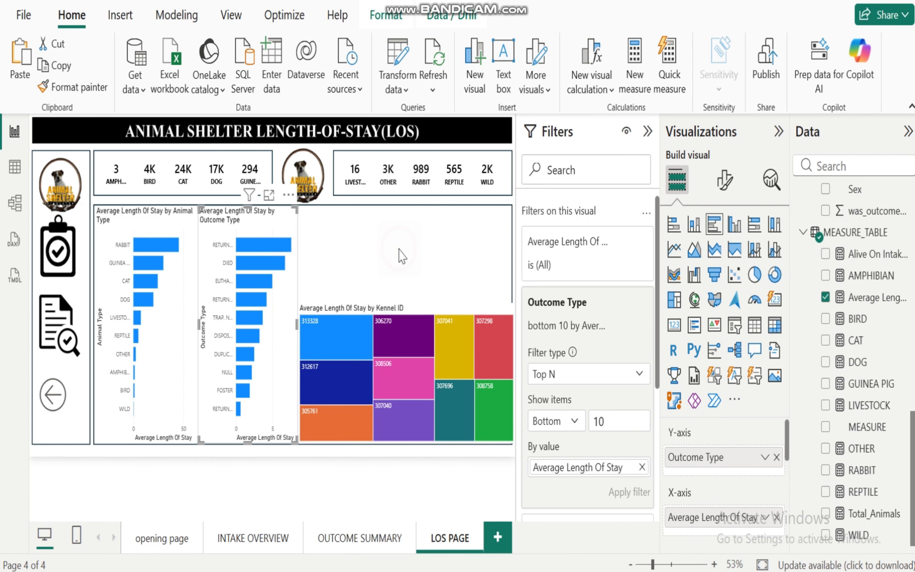
# Step: Create a map of Average Length Of Stay by latitude and longitude, and fit it into the empty space above the kennel treemap
pyautogui.click(402, 256)
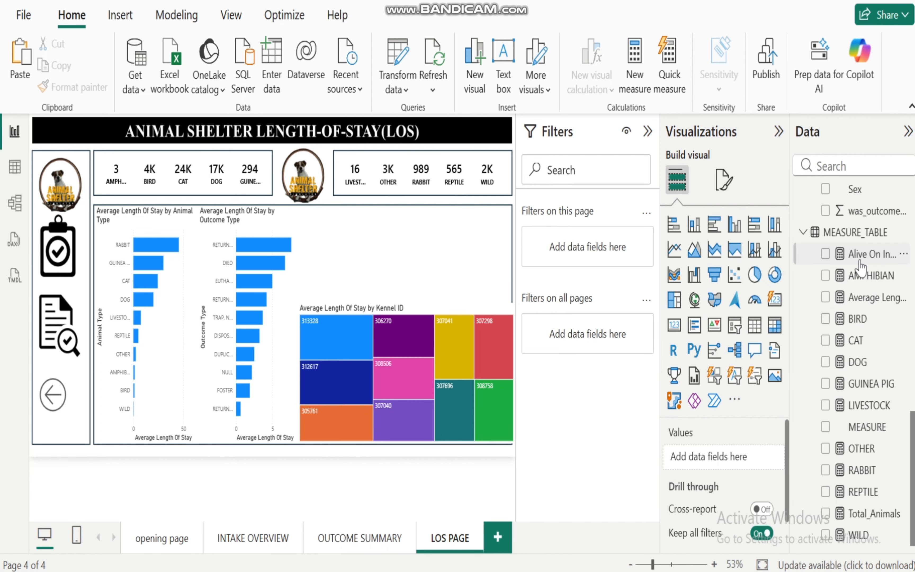
pyautogui.click(827, 299)
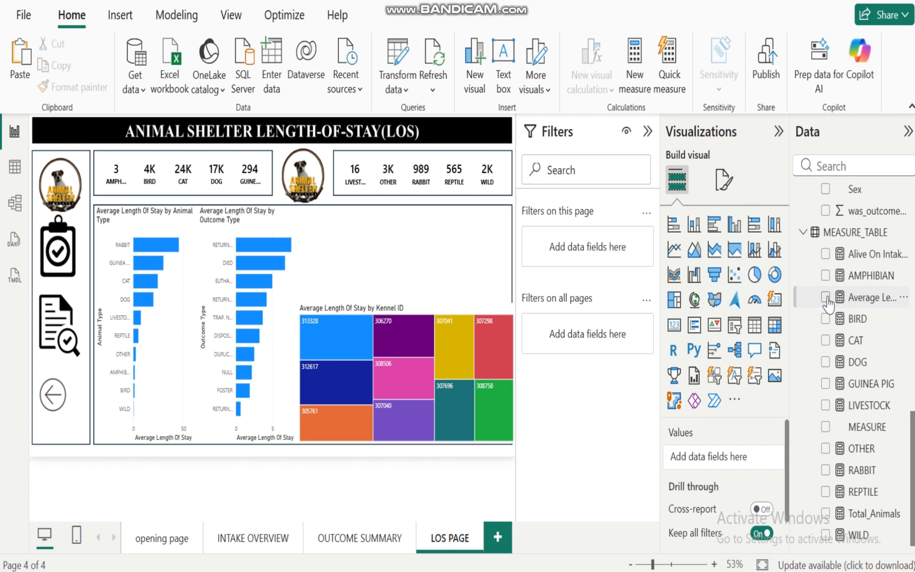
pyautogui.moveTo(912, 465); pyautogui.dragTo(912, 310)
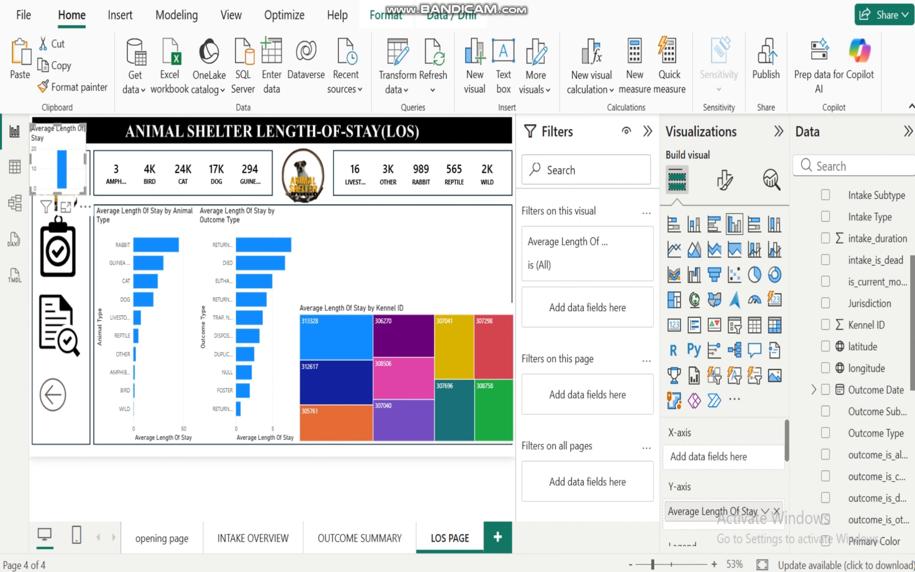
pyautogui.click(826, 345)
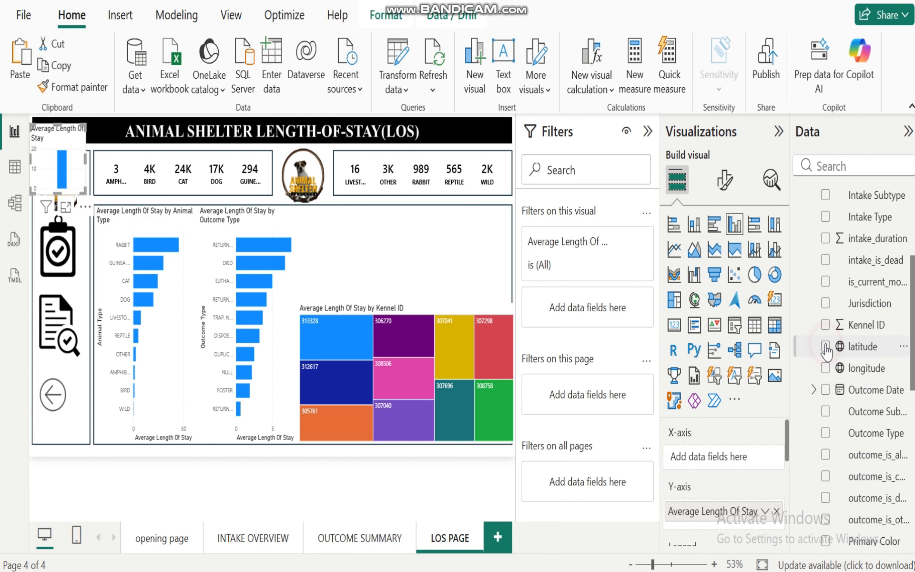
pyautogui.click(825, 369)
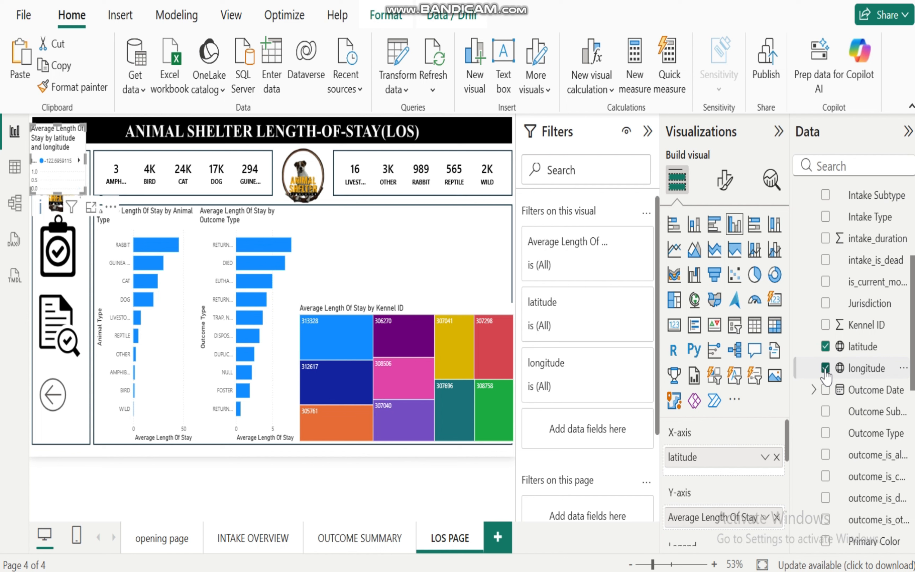
pyautogui.click(695, 299)
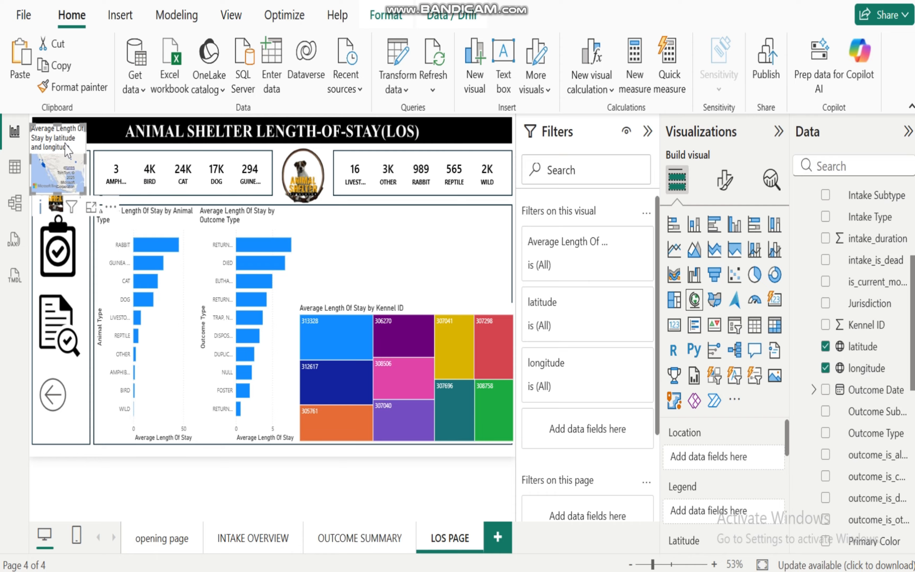
pyautogui.moveTo(68, 145); pyautogui.dragTo(542, 264)
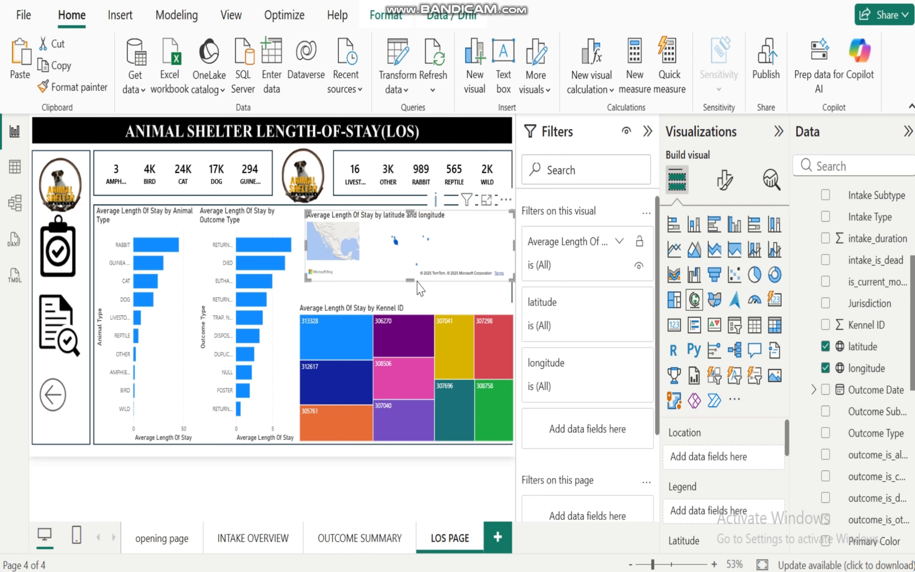
pyautogui.moveTo(408, 280); pyautogui.dragTo(409, 299)
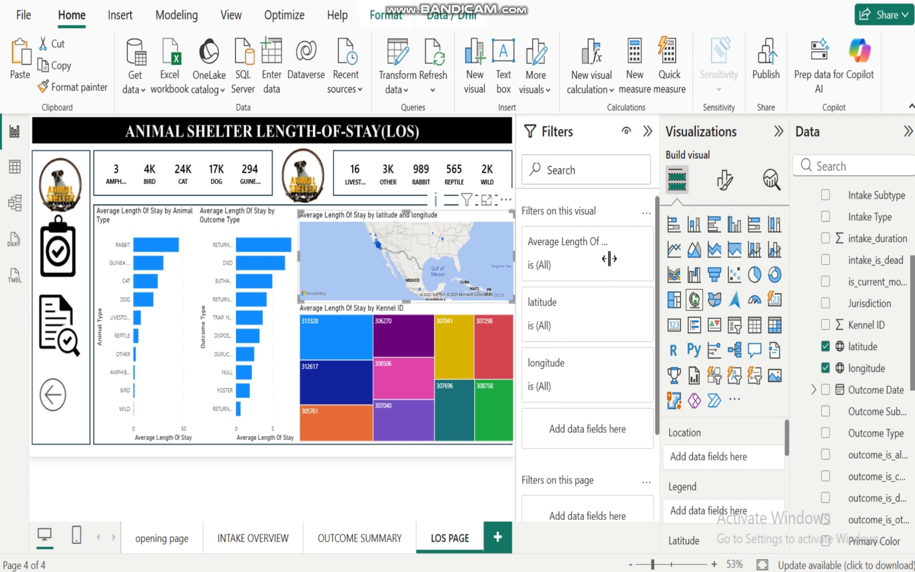
# Step: Apply a Top N filter on the map's latitude field showing the bottom 10 items by Average Length Of Stay
pyautogui.click(618, 304)
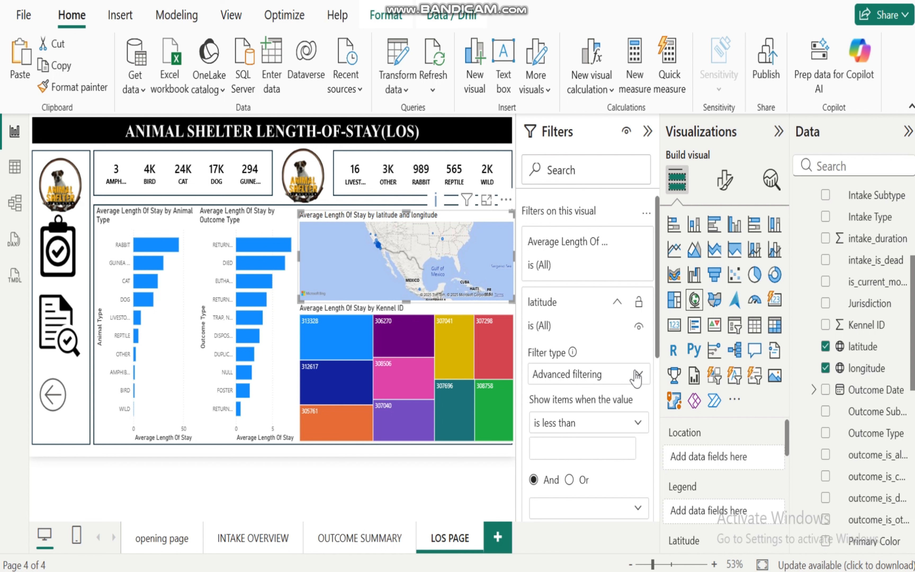
pyautogui.click(637, 375)
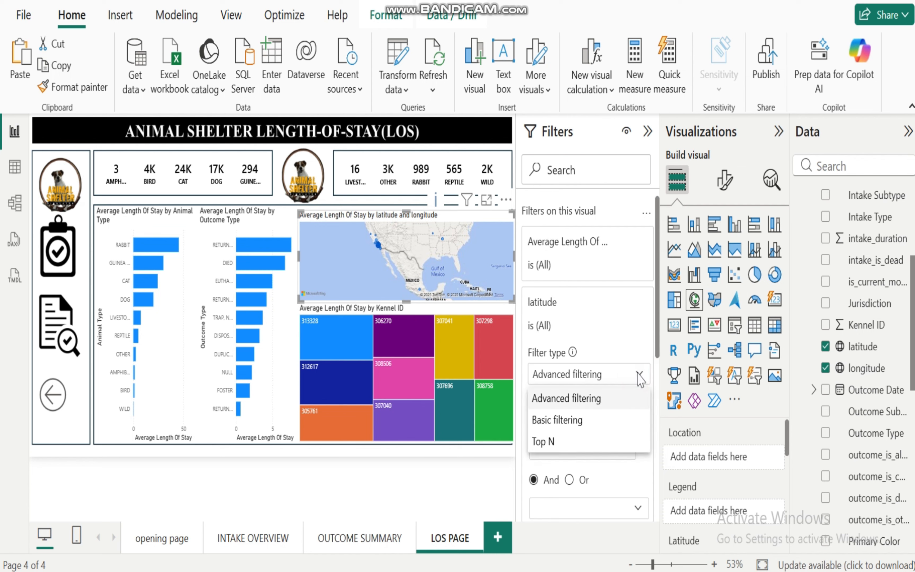
pyautogui.click(573, 450)
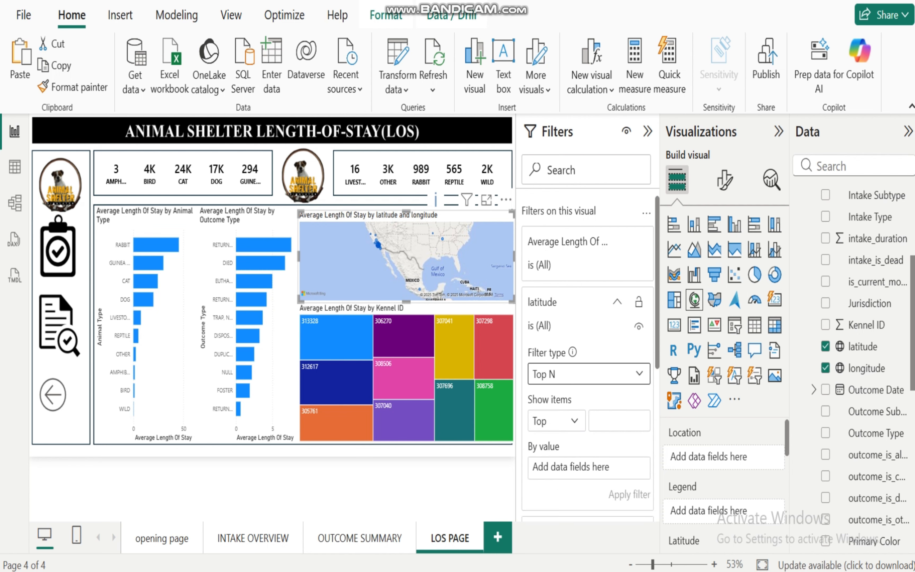
pyautogui.moveTo(464, 535)
pyautogui.click(575, 420)
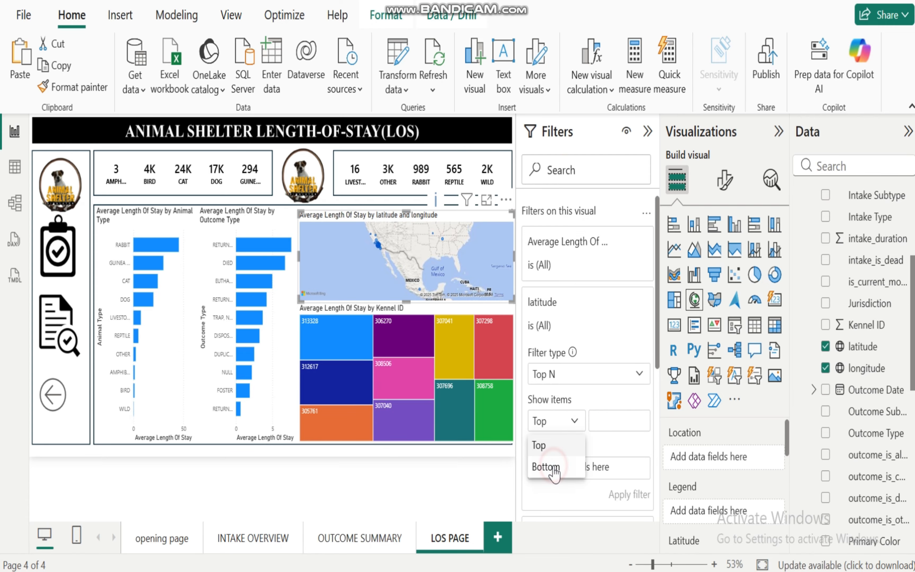
pyautogui.click(555, 469)
pyautogui.click(612, 422)
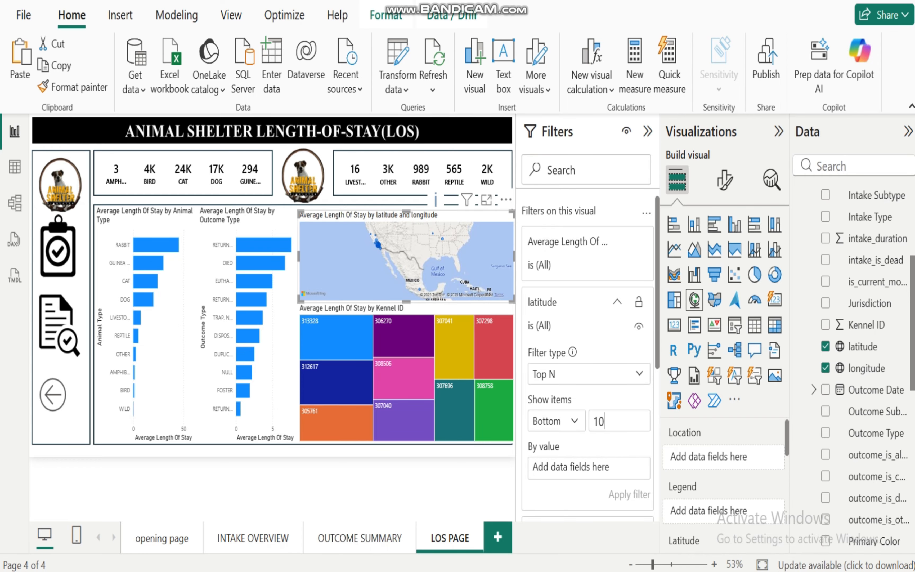
pyautogui.scroll(-10, 870, 379)
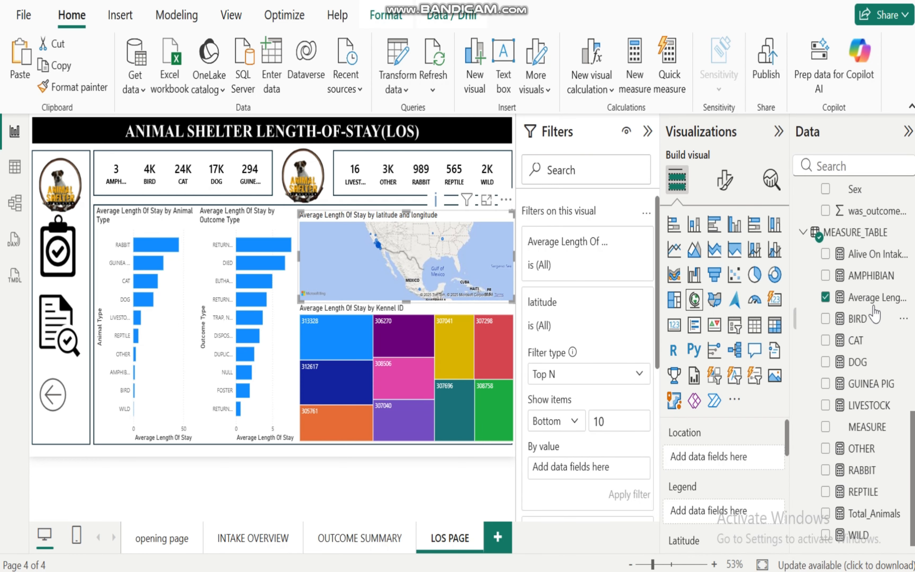
pyautogui.moveTo(870, 302); pyautogui.dragTo(560, 469)
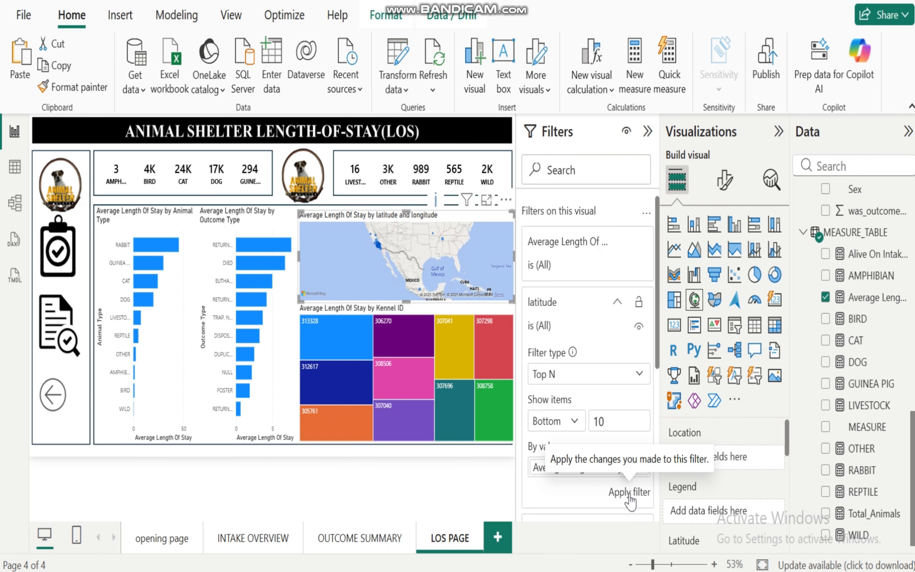
pyautogui.click(629, 494)
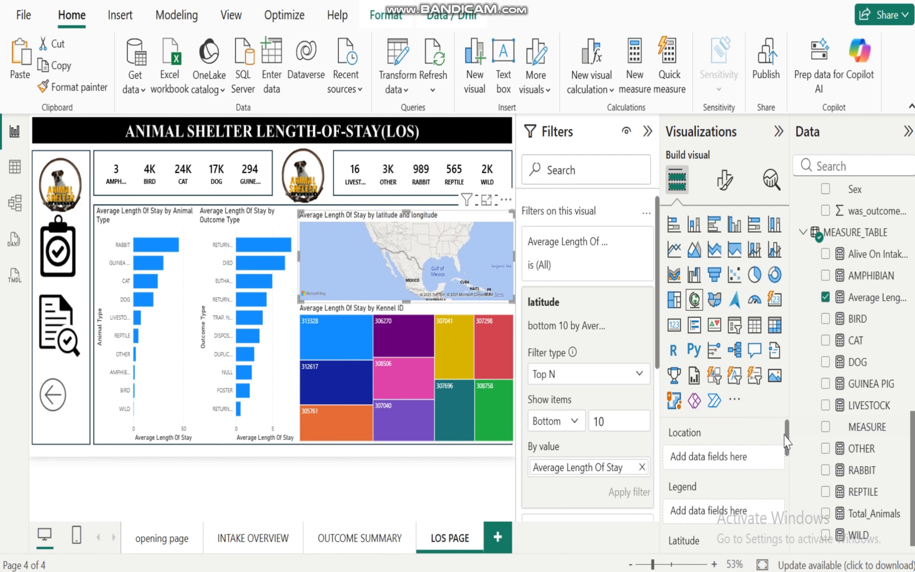
pyautogui.moveTo(788, 434)
pyautogui.mouseDown()
pyautogui.moveTo(789, 467)
pyautogui.moveTo(790, 427)
pyautogui.mouseUp()
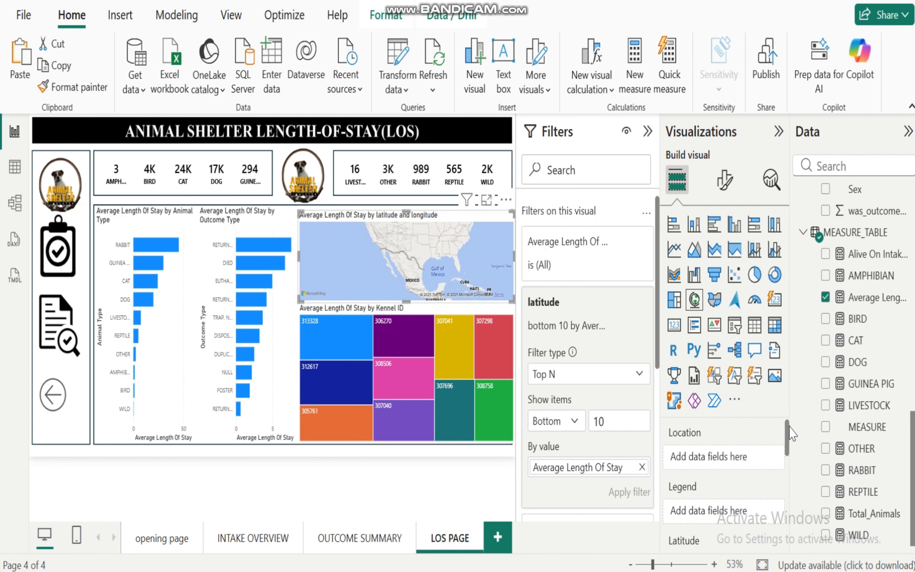
pyautogui.click(715, 305)
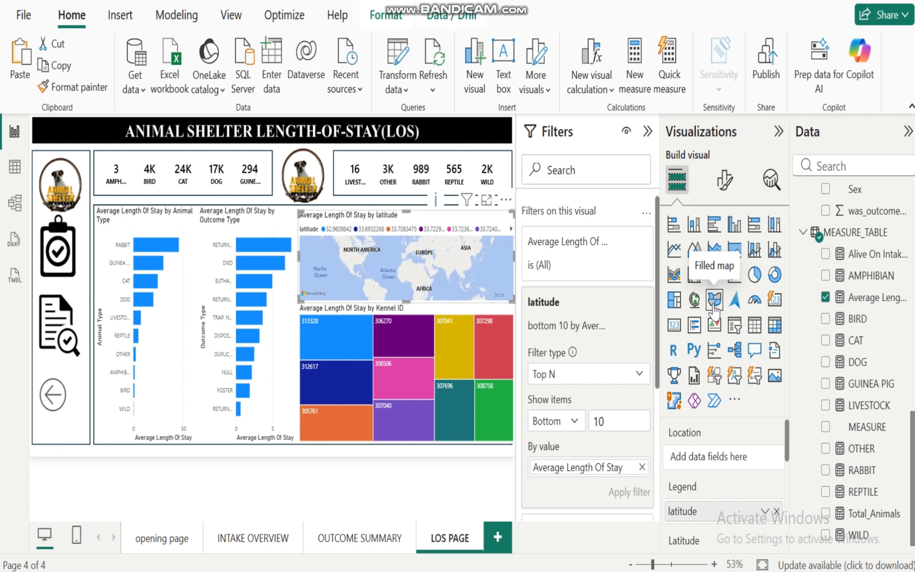
pyautogui.click(695, 299)
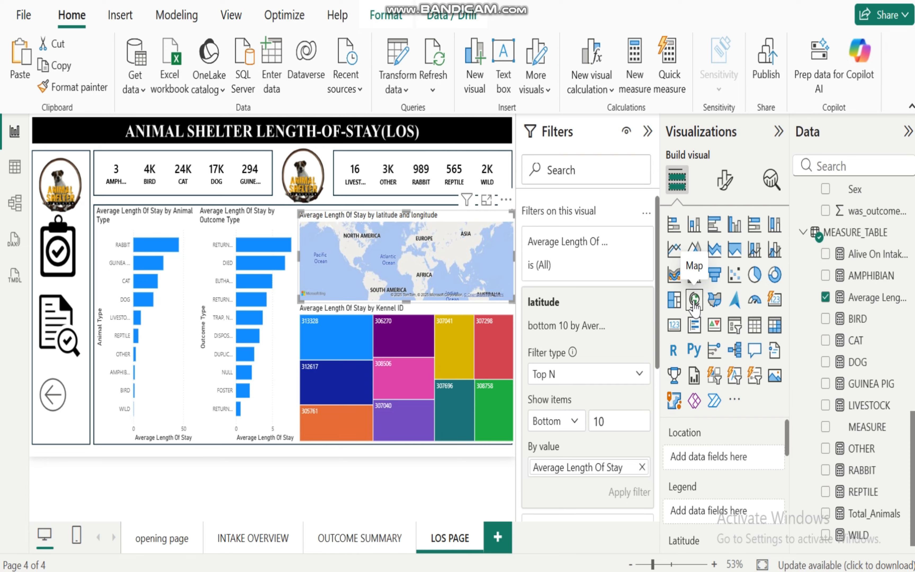
# Step: Set the map's latitude Top N filter to the bottom 5 items and apply it
pyautogui.moveTo(610, 423); pyautogui.dragTo(585, 428)
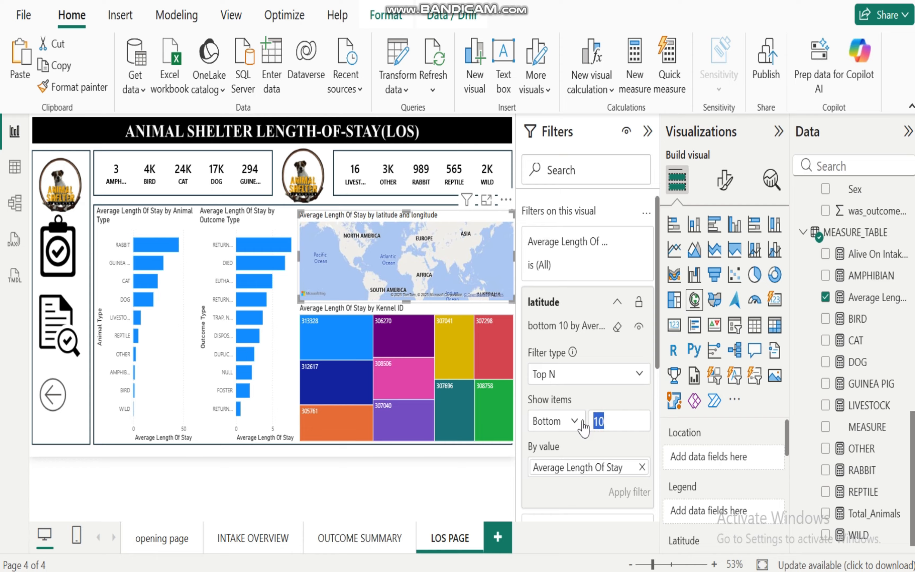
pyautogui.write('5')
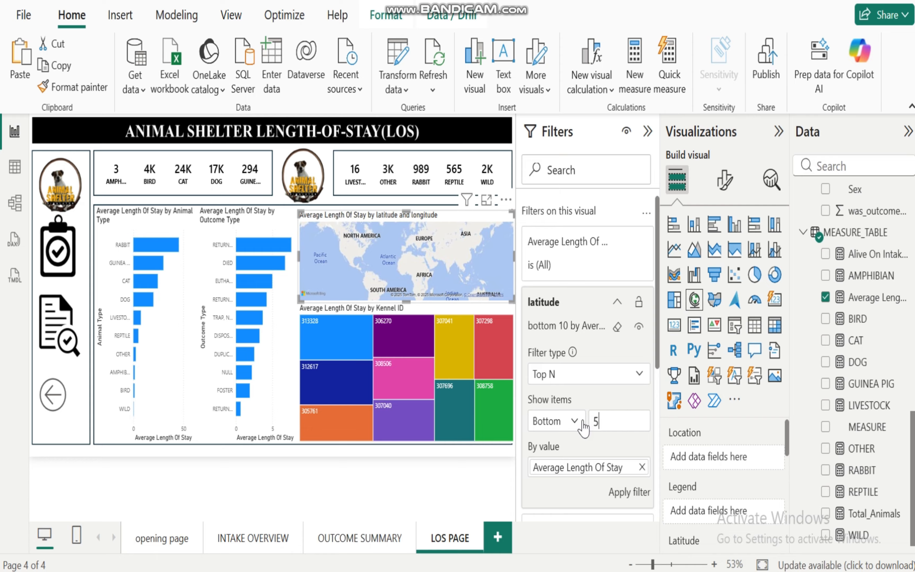
pyautogui.click(625, 495)
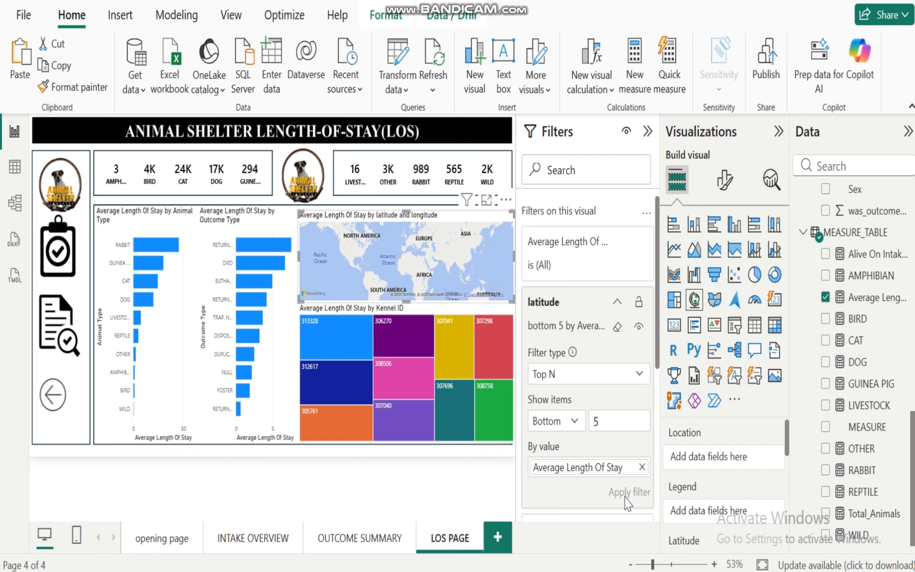
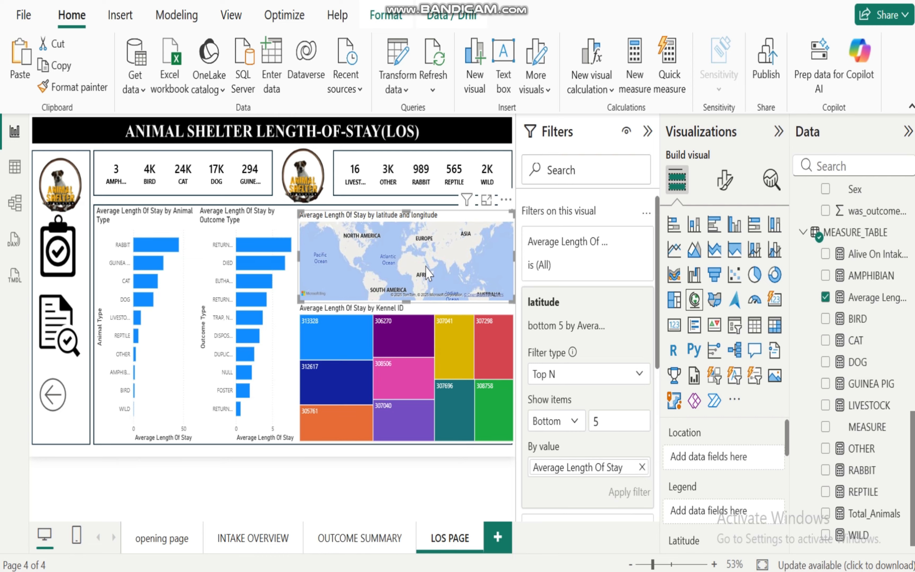
# Step: Format the Y-axis values of the Animal Type bar chart as bold black text at size 10
pyautogui.click(178, 314)
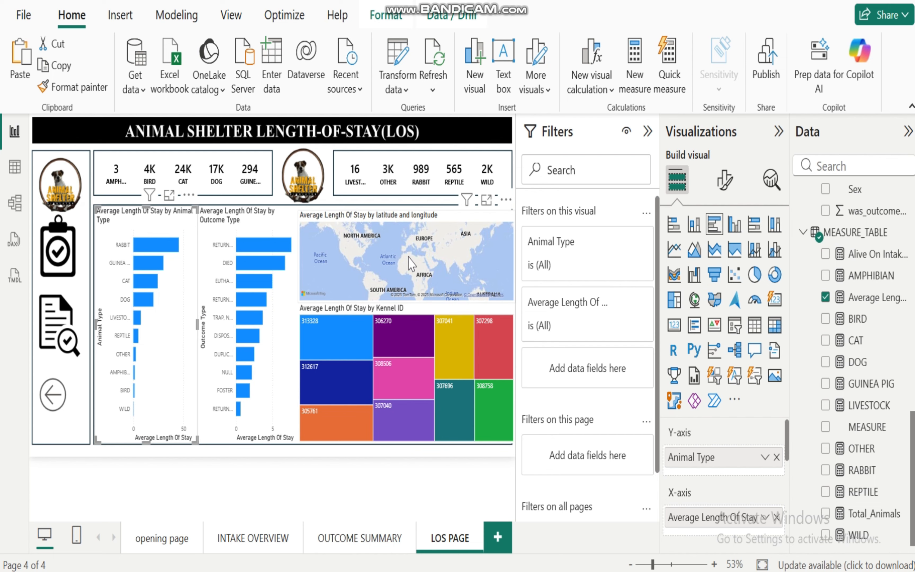
pyautogui.click(725, 181)
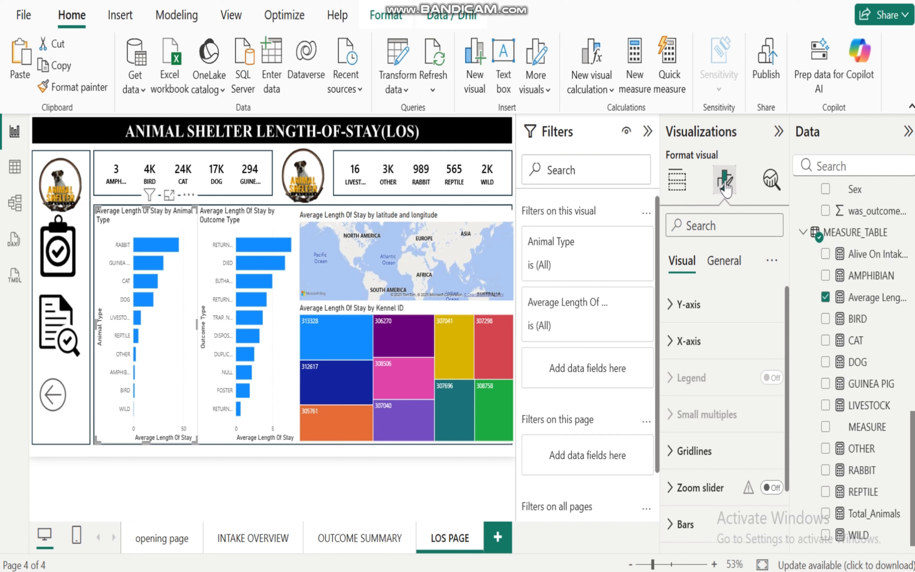
pyautogui.click(670, 312)
pyautogui.click(679, 420)
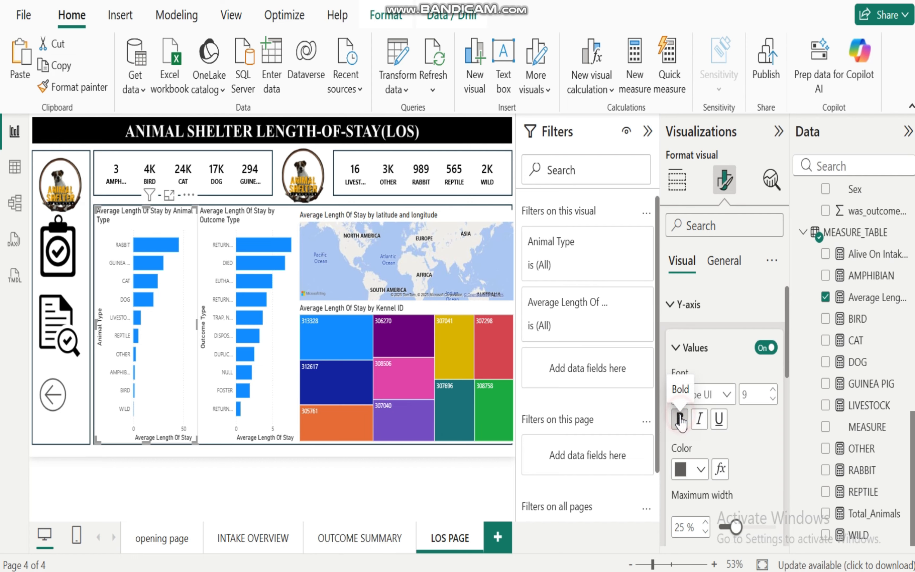
pyautogui.click(700, 469)
pyautogui.click(710, 391)
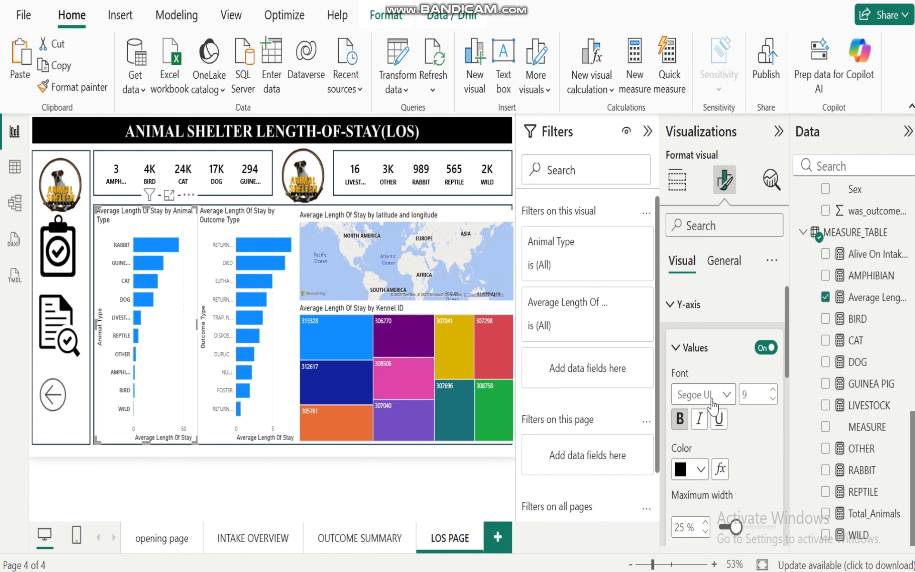
pyautogui.click(773, 390)
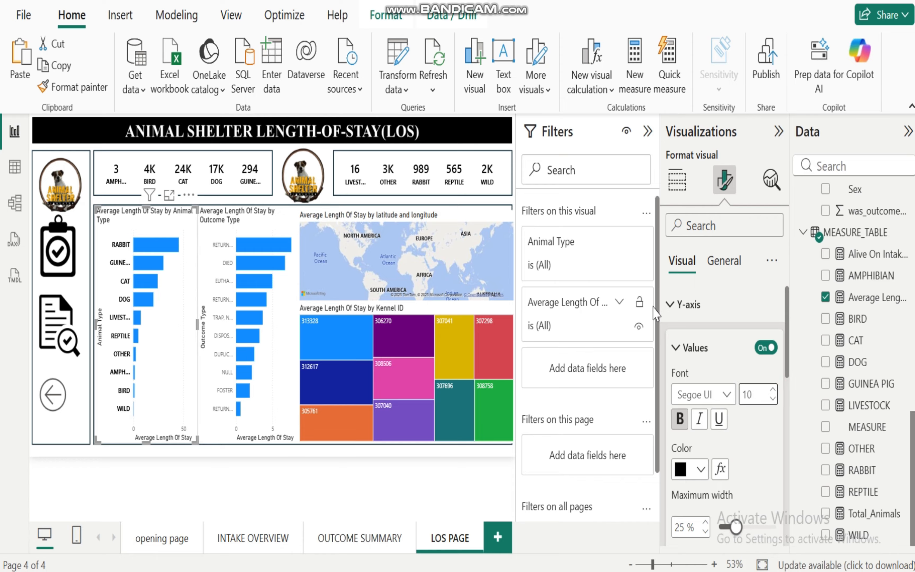
# Step: Turn off the Y-axis title of the Animal Type bar chart
pyautogui.scroll(-5, 780, 352)
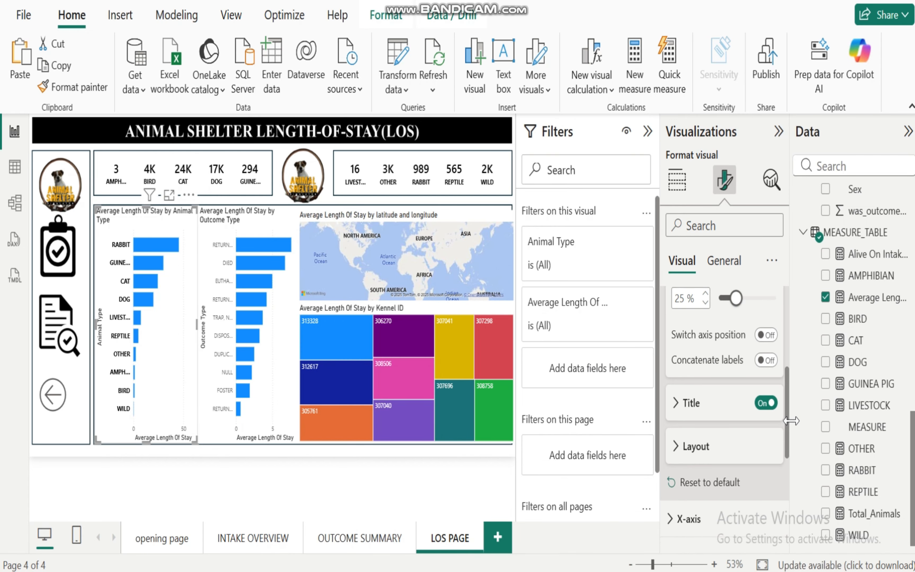
pyautogui.click(759, 398)
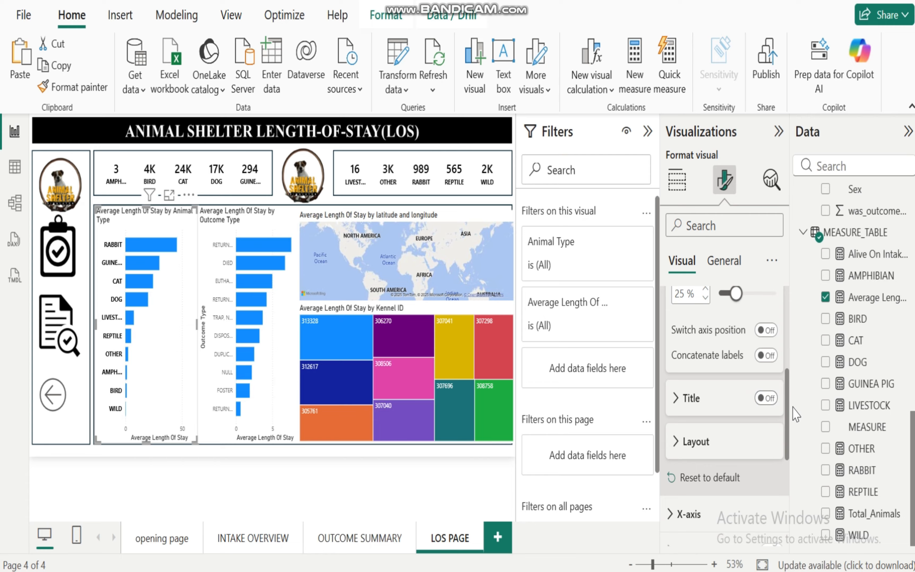
pyautogui.scroll(5, 790, 374)
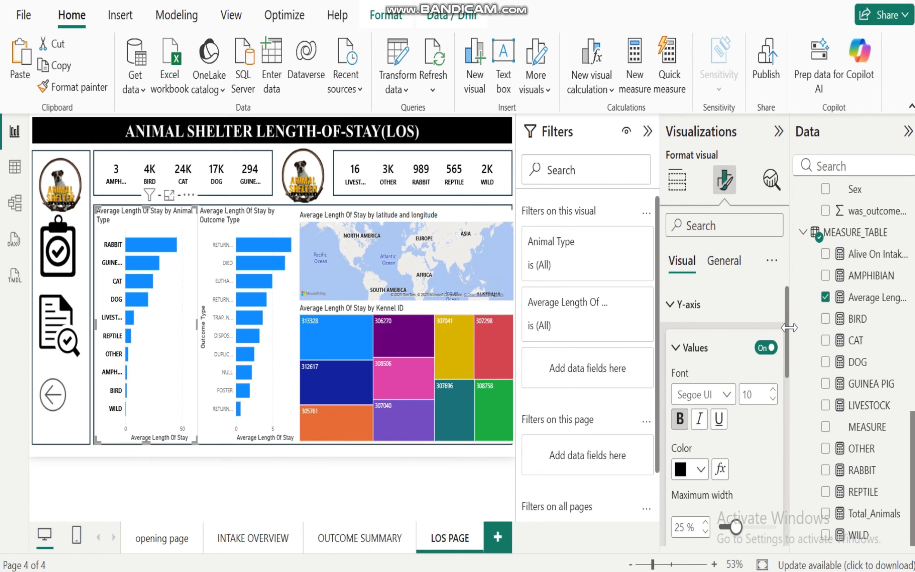
pyautogui.click(670, 306)
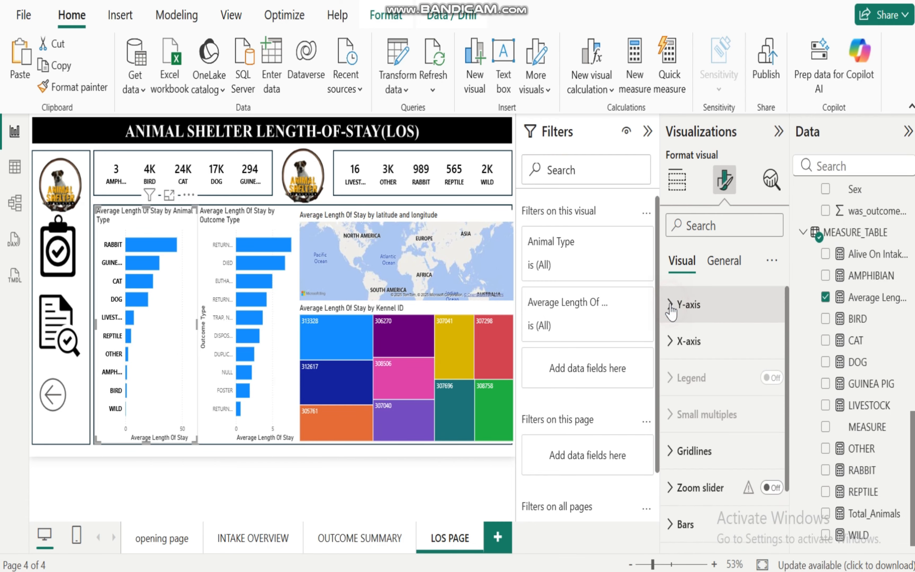
# Step: Turn off the X-axis title and values of the Animal Type bar chart
pyautogui.click(665, 342)
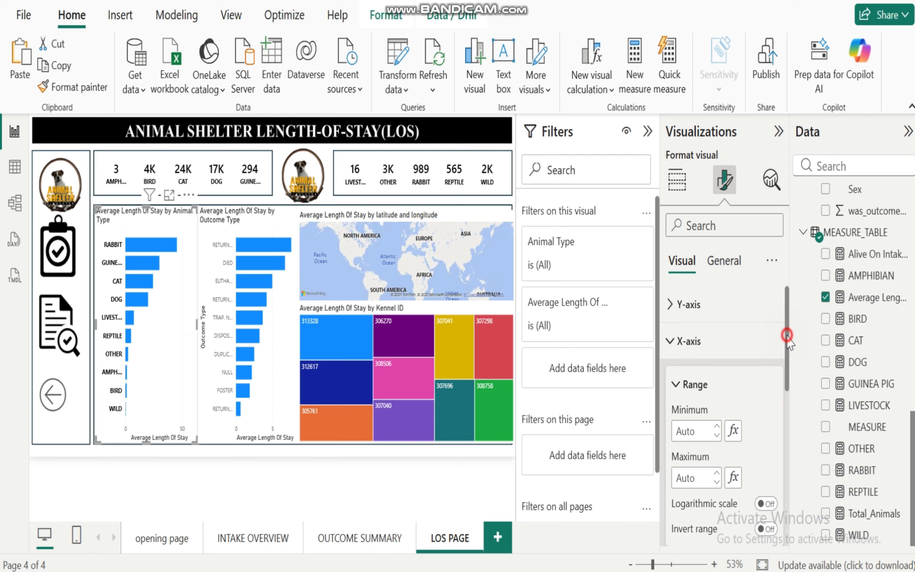
pyautogui.moveTo(787, 336); pyautogui.dragTo(788, 430)
pyautogui.click(761, 381)
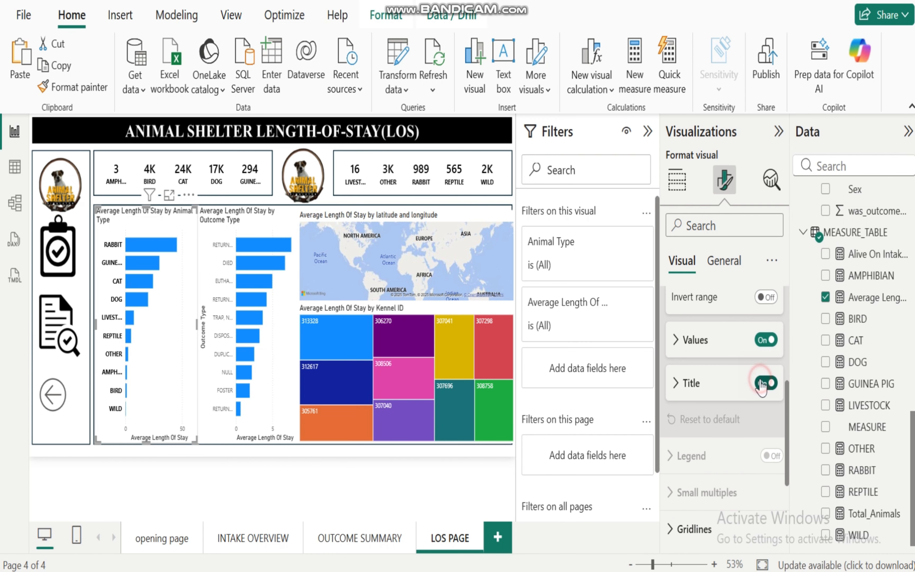
pyautogui.click(764, 340)
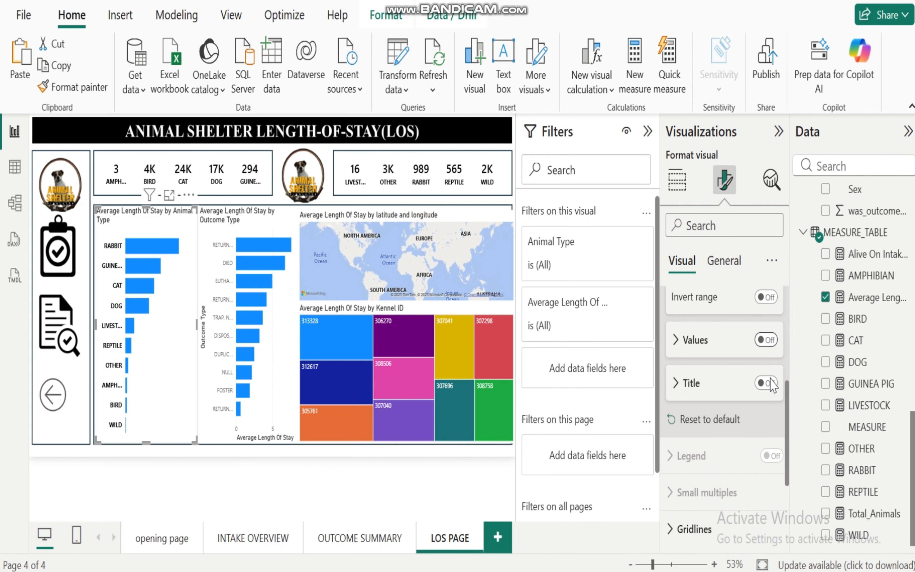
pyautogui.moveTo(788, 441); pyautogui.dragTo(783, 341)
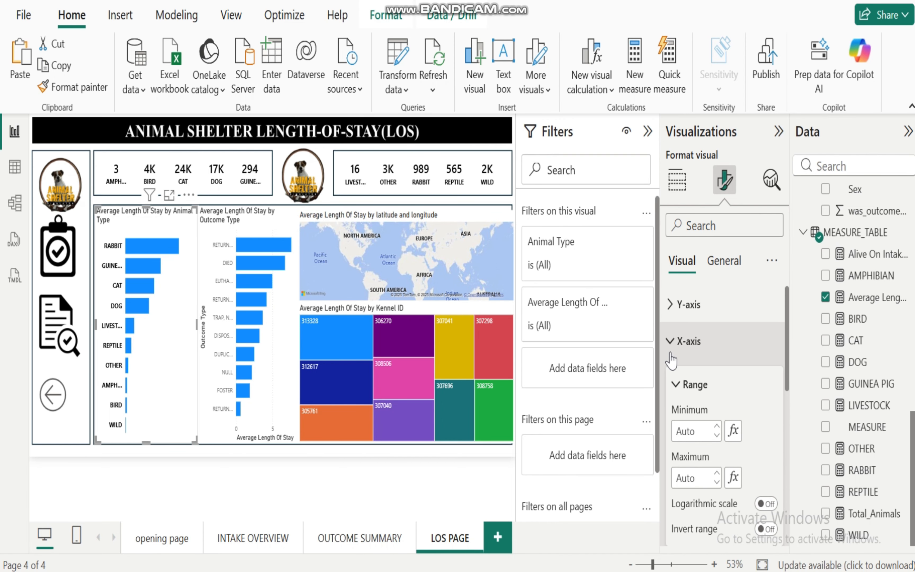
pyautogui.click(674, 345)
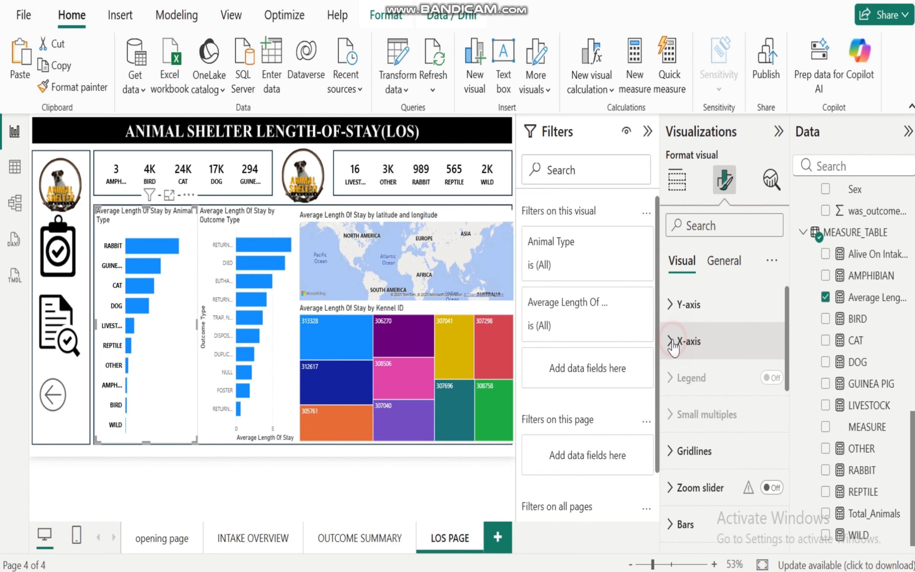
pyautogui.click(673, 454)
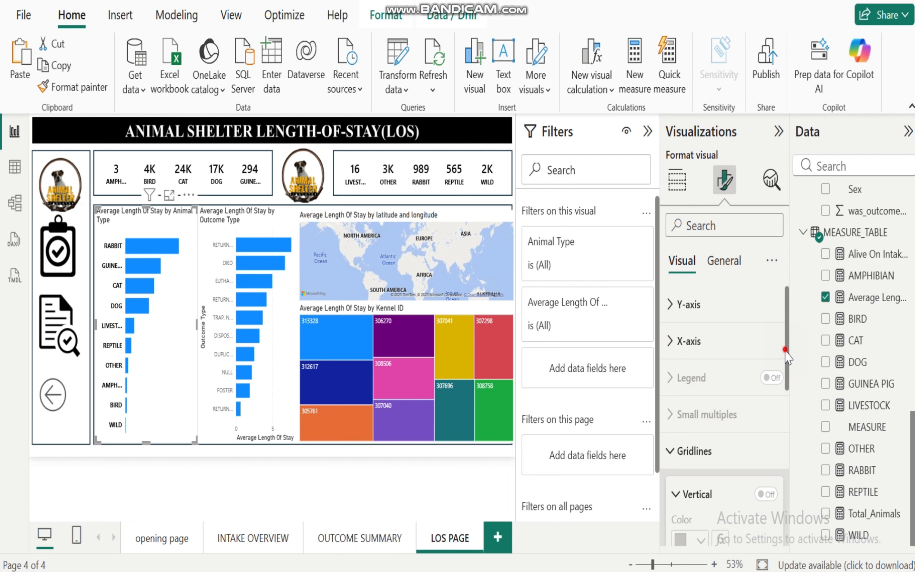
pyautogui.moveTo(786, 350)
pyautogui.mouseDown()
pyautogui.moveTo(774, 493)
pyautogui.moveTo(788, 355)
pyautogui.mouseUp()
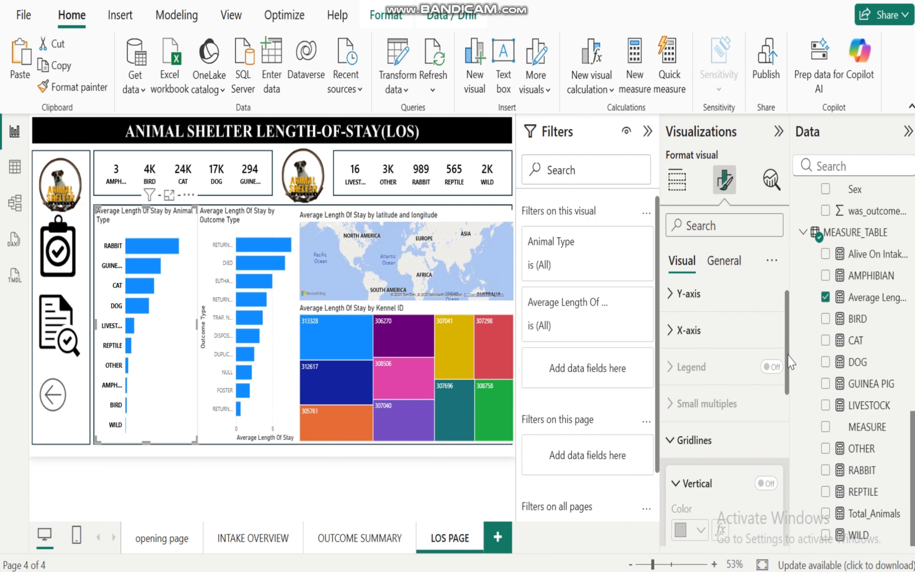
pyautogui.click(670, 440)
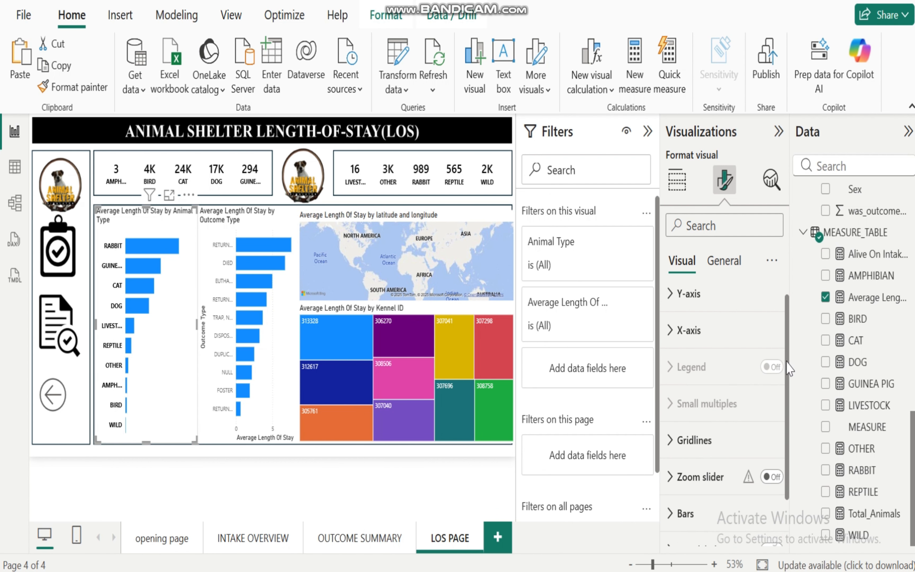
pyautogui.moveTo(786, 362); pyautogui.dragTo(787, 406)
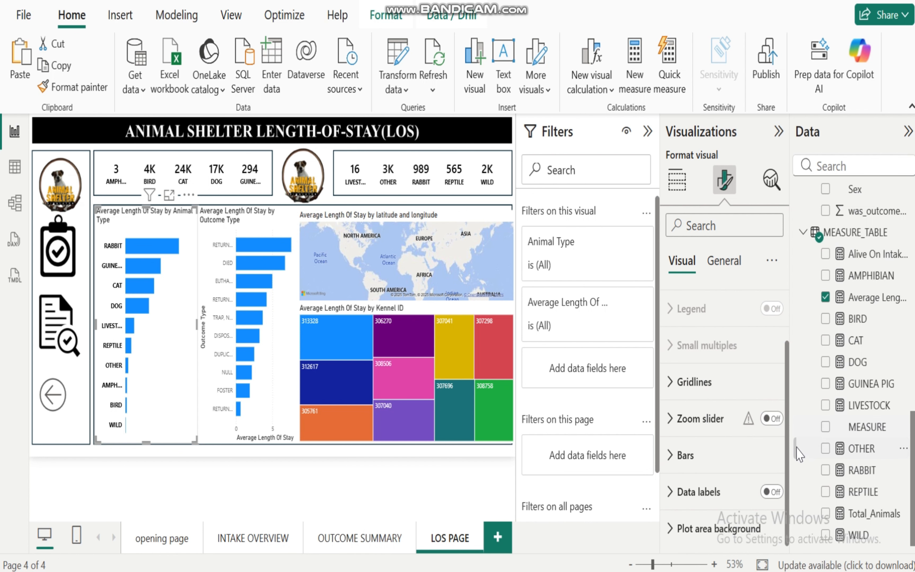
pyautogui.click(773, 419)
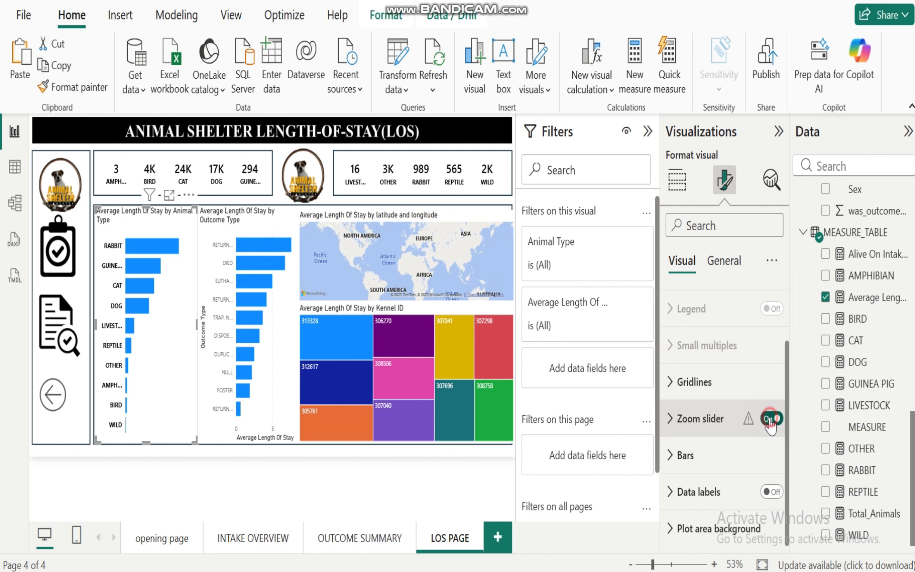
pyautogui.click(769, 419)
# Step: Set the bar color of the Animal Type bar chart to black for all categories
pyautogui.click(671, 455)
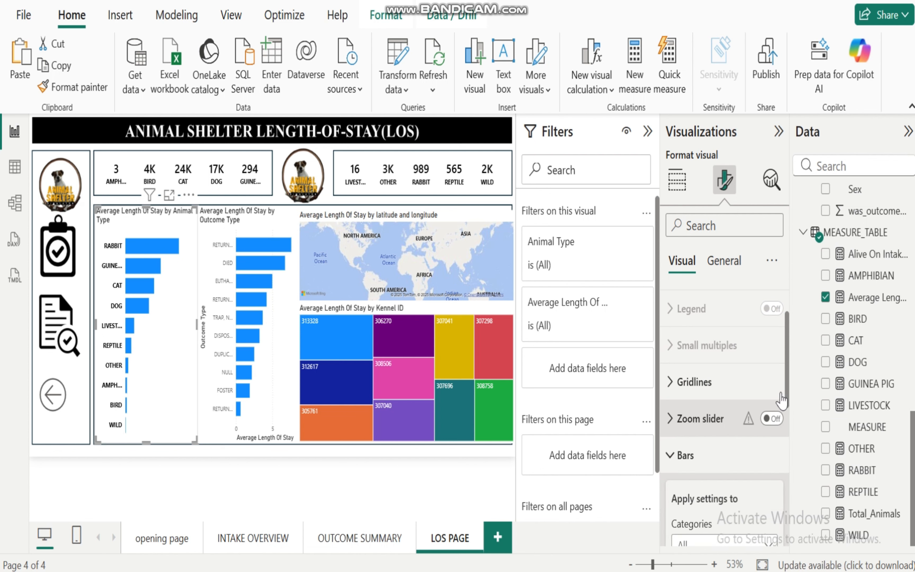
pyautogui.scroll(-5, 786, 373)
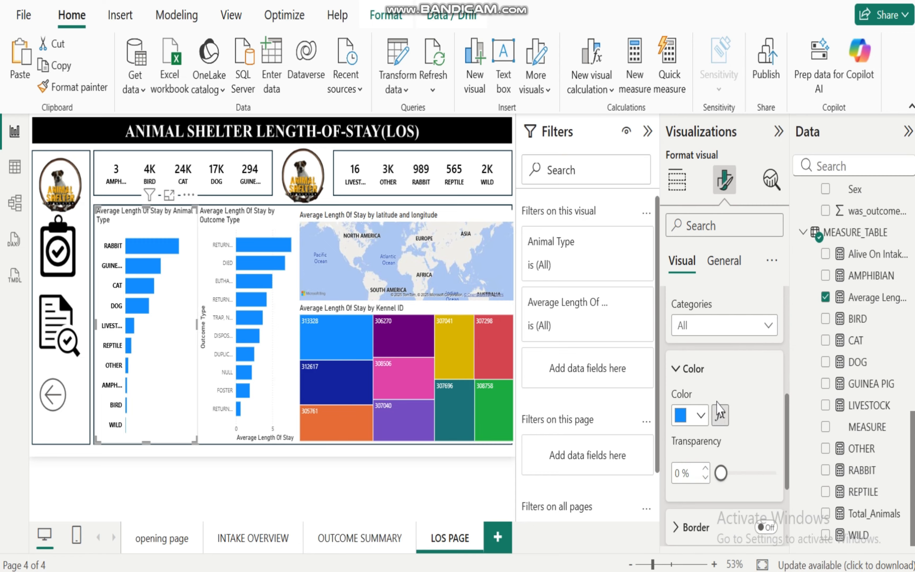
pyautogui.click(698, 423)
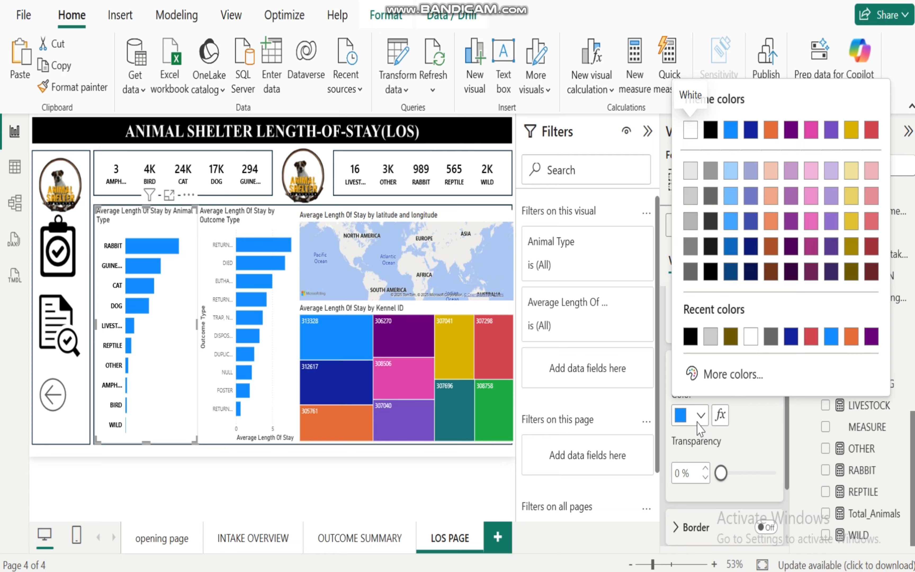
pyautogui.click(689, 337)
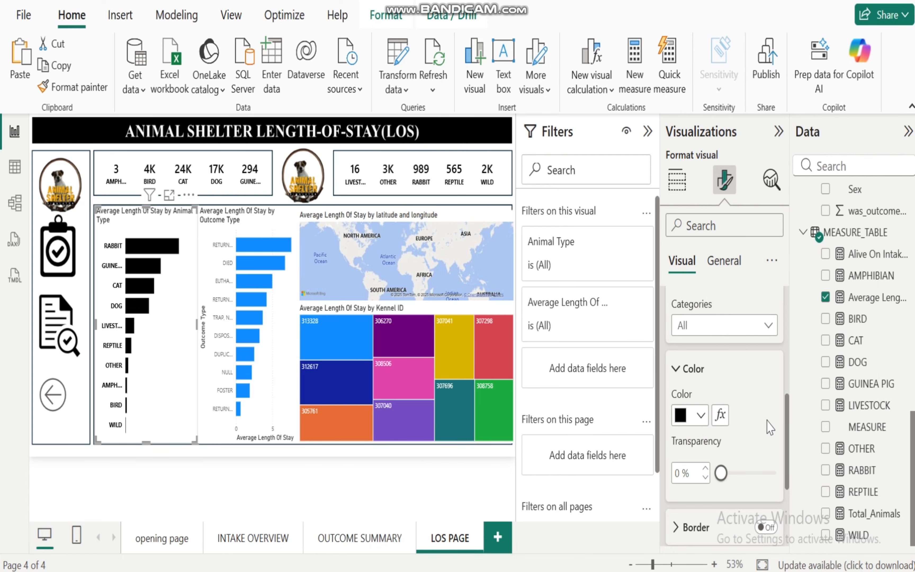
pyautogui.moveTo(785, 451); pyautogui.dragTo(788, 368)
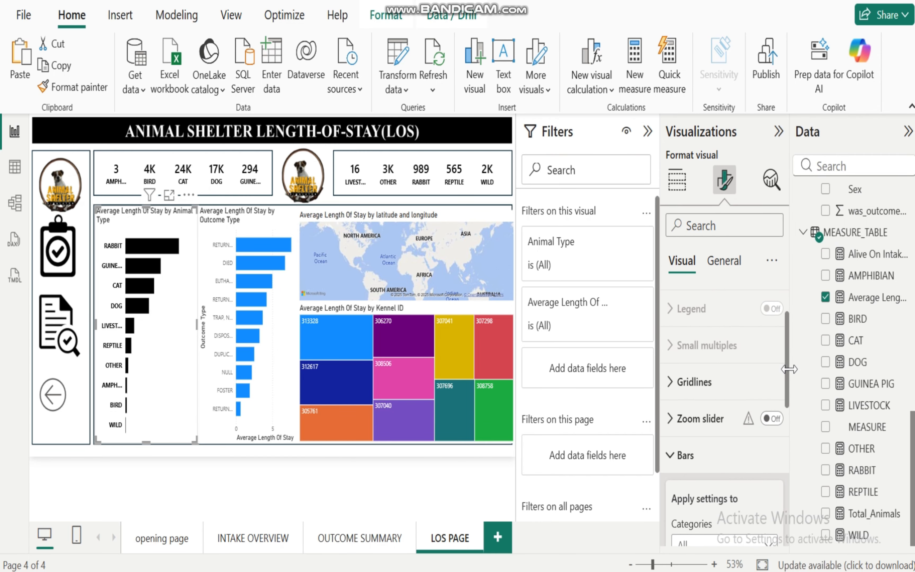
pyautogui.click(679, 456)
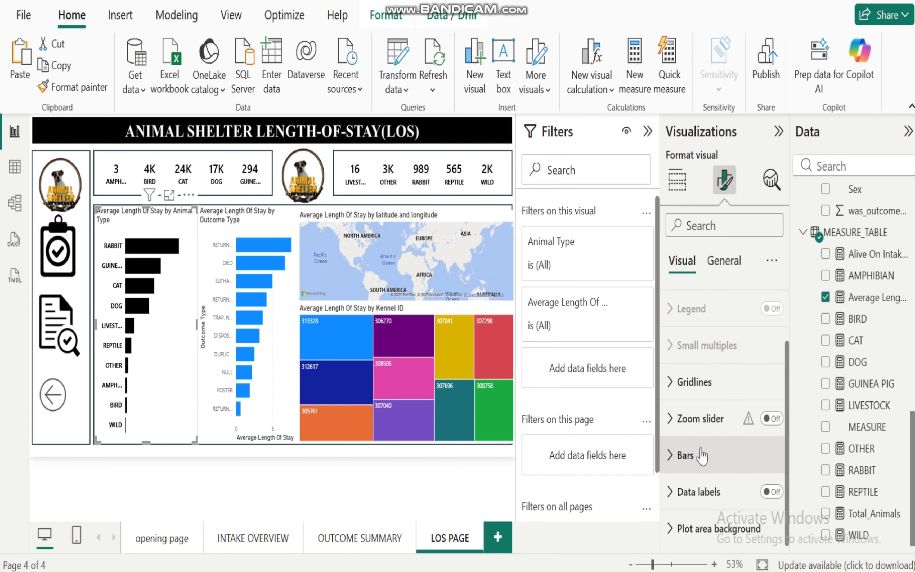
# Step: Turn on data labels for the Animal Type bar chart and format their values as bold black text at size 10
pyautogui.click(777, 493)
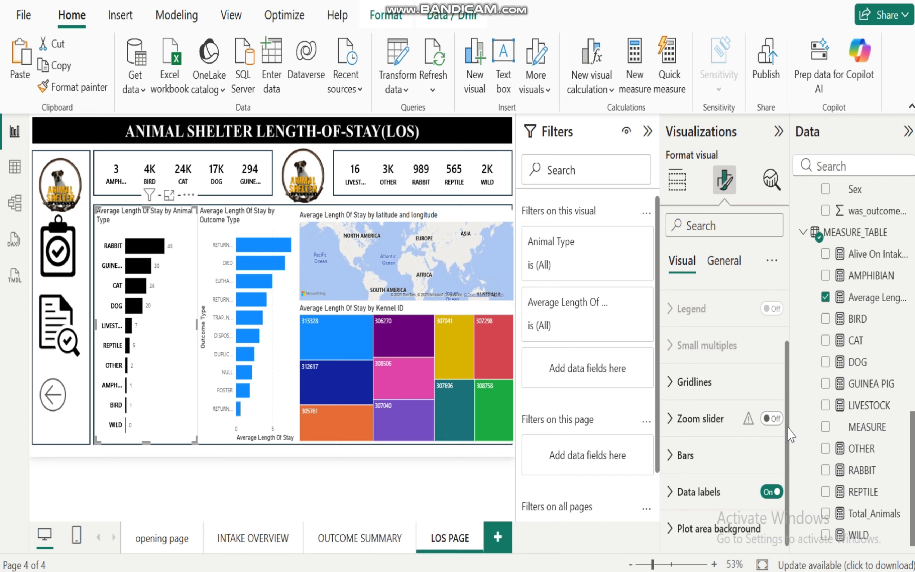
pyautogui.click(675, 491)
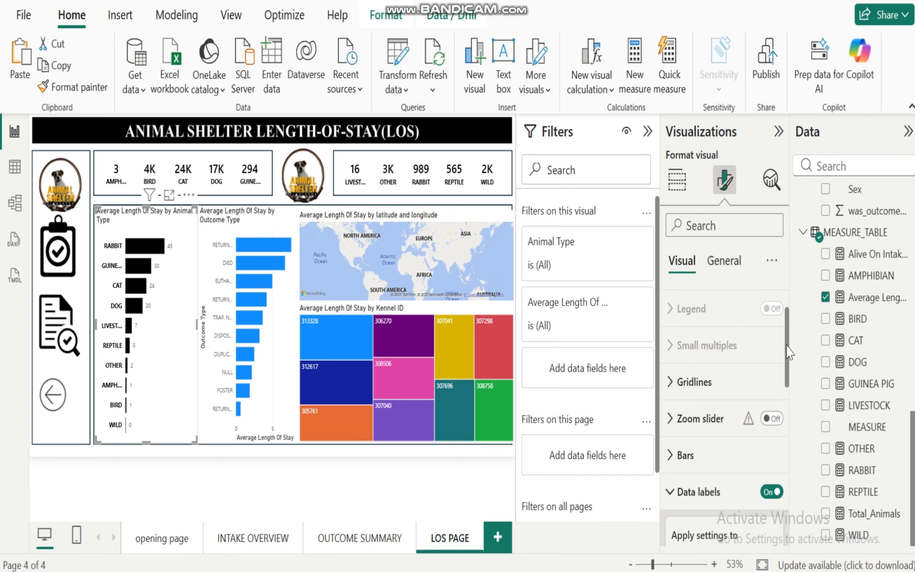
pyautogui.moveTo(789, 352); pyautogui.dragTo(788, 492)
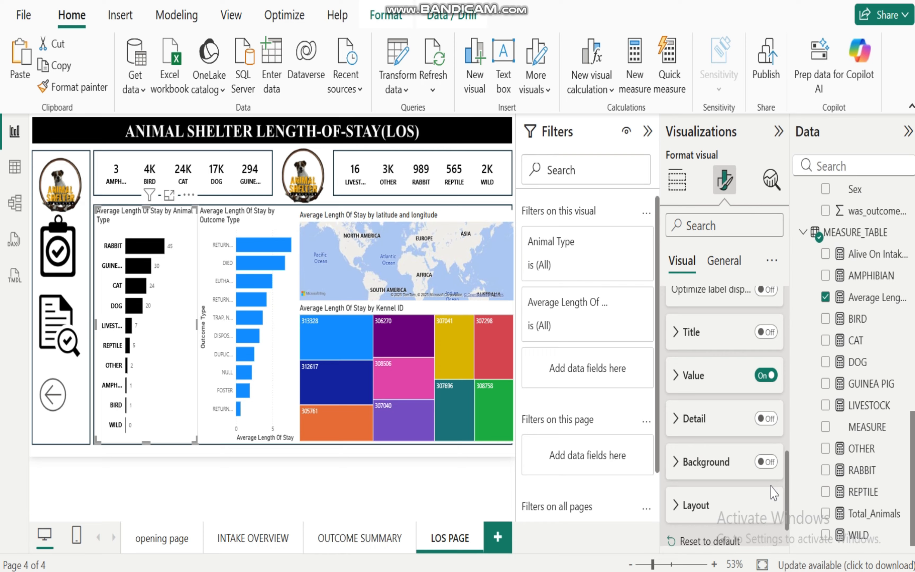
pyautogui.click(679, 378)
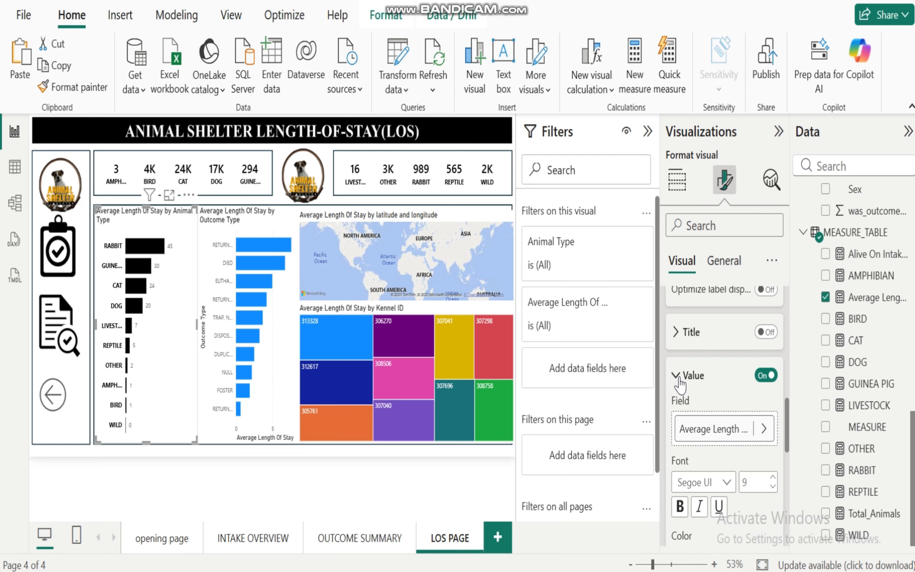
pyautogui.click(679, 507)
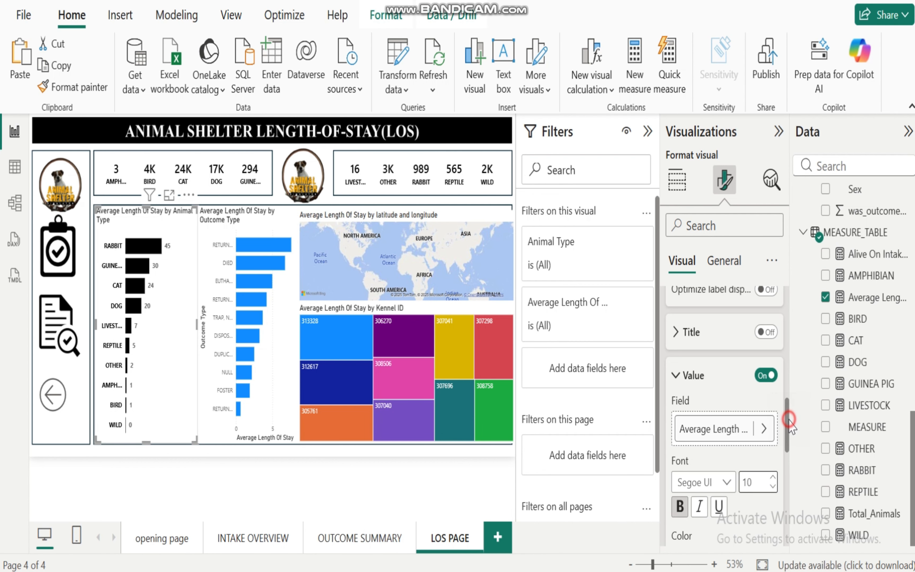
pyautogui.moveTo(790, 420)
pyautogui.mouseDown()
pyautogui.moveTo(790, 503)
pyautogui.moveTo(790, 445)
pyautogui.mouseUp()
pyautogui.click(703, 461)
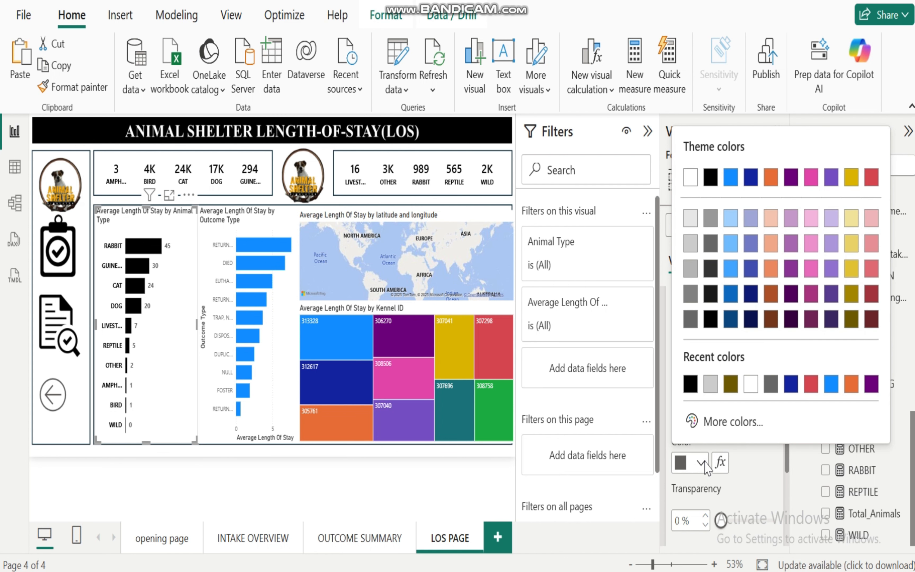
pyautogui.click(688, 379)
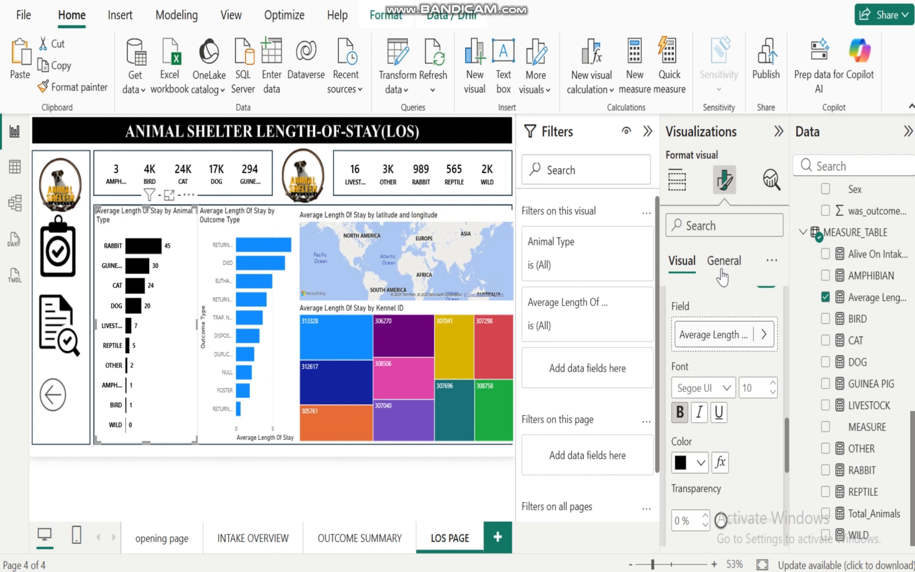
# Step: Format the title of the Animal Type bar chart as bold, centered, black text
pyautogui.click(725, 261)
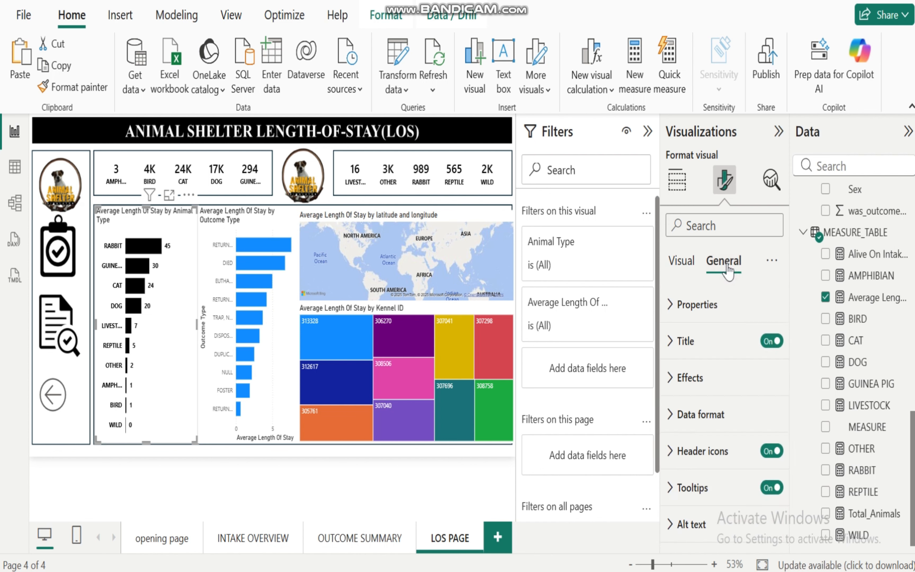
pyautogui.click(669, 343)
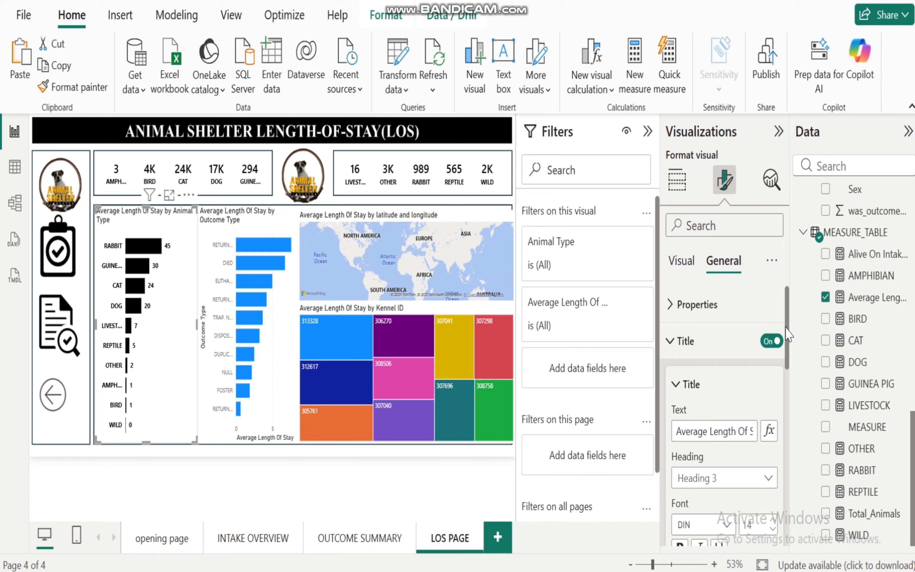
pyautogui.moveTo(787, 329); pyautogui.dragTo(787, 402)
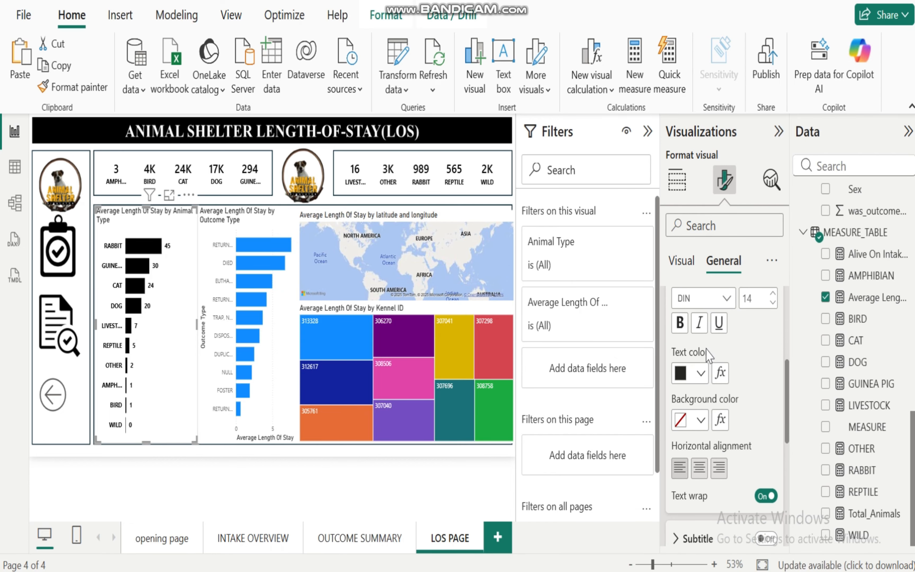
pyautogui.click(680, 323)
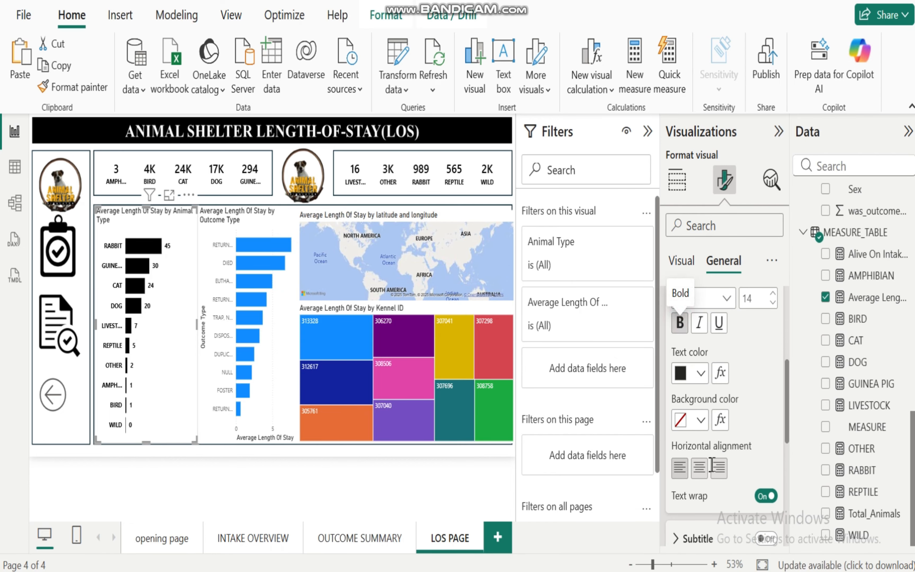
pyautogui.click(699, 471)
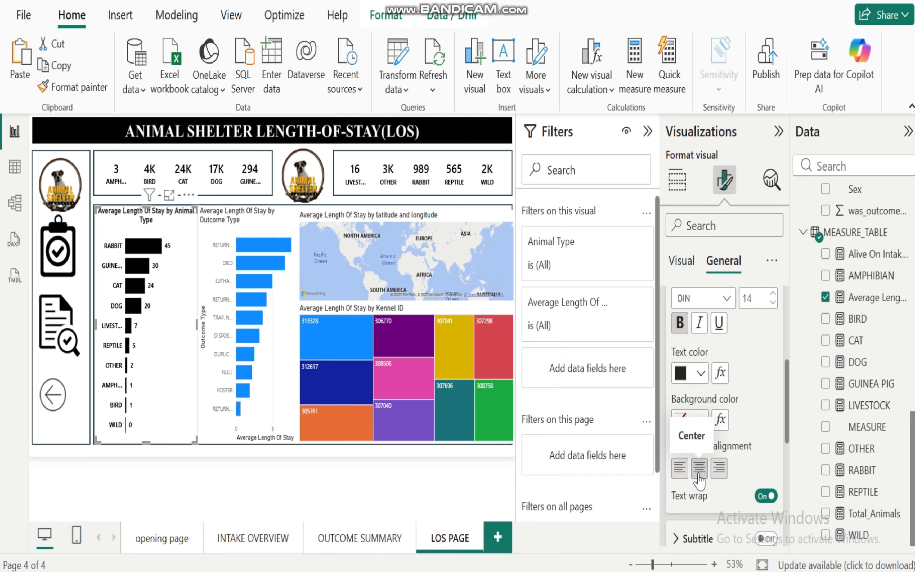
pyautogui.click(701, 374)
pyautogui.click(689, 293)
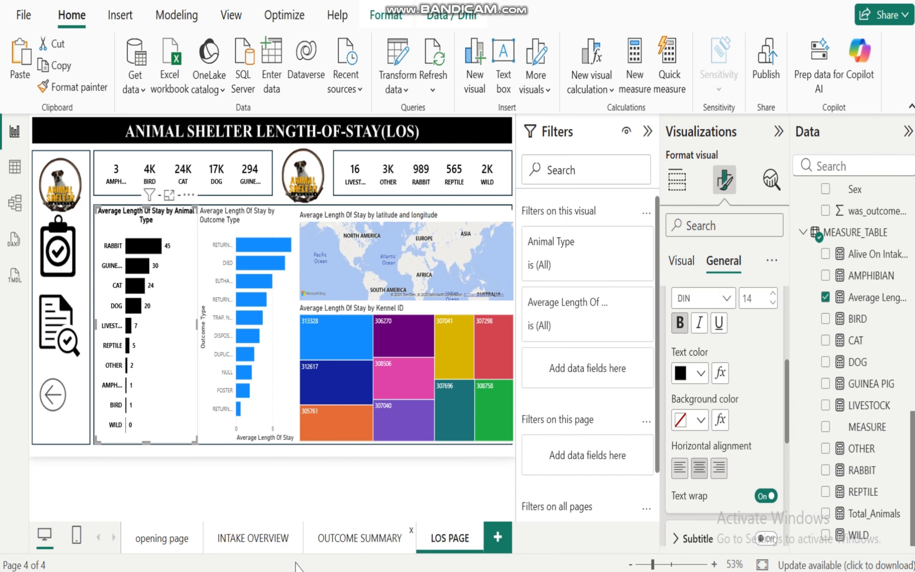
pyautogui.click(250, 489)
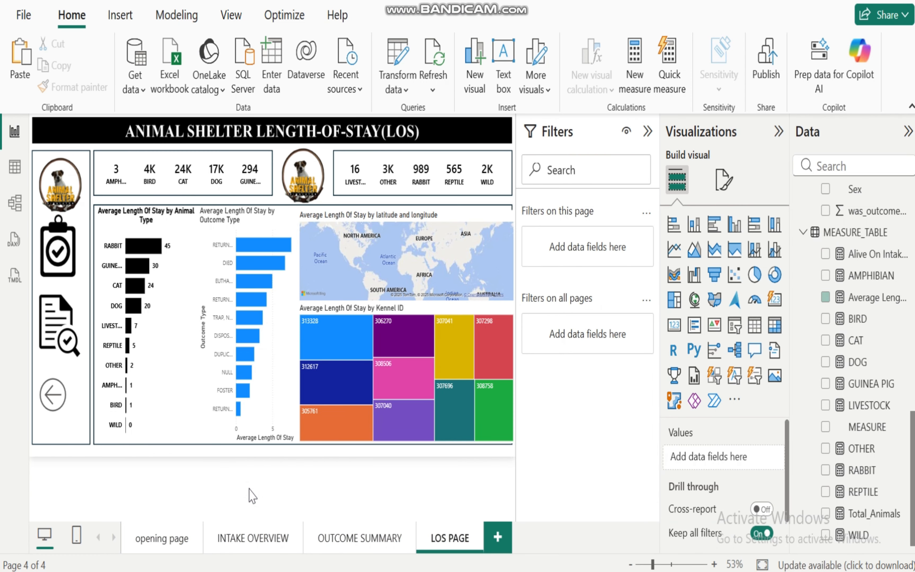
# Step: Copy the Animal Type bar chart's formatting onto the Outcome Type bar chart with Format Painter
pyautogui.click(157, 344)
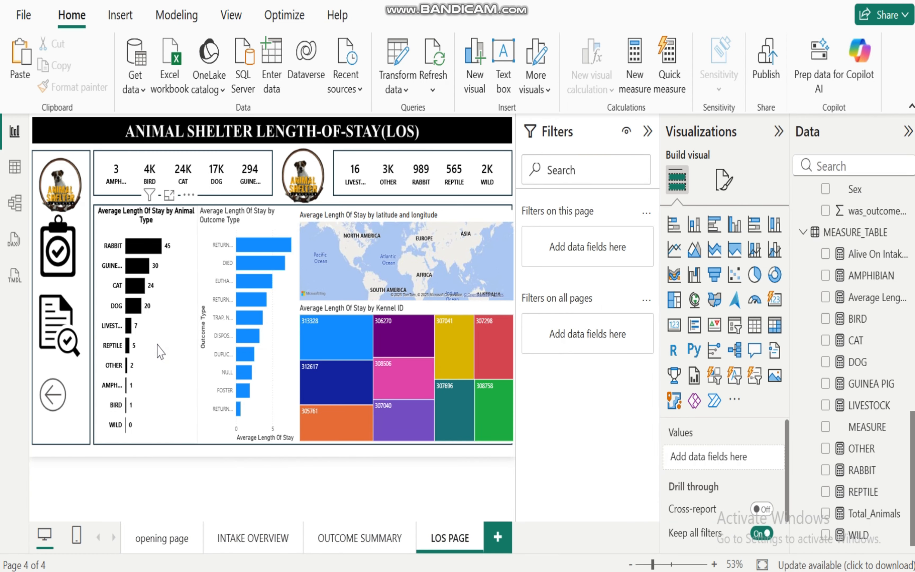
pyautogui.click(74, 87)
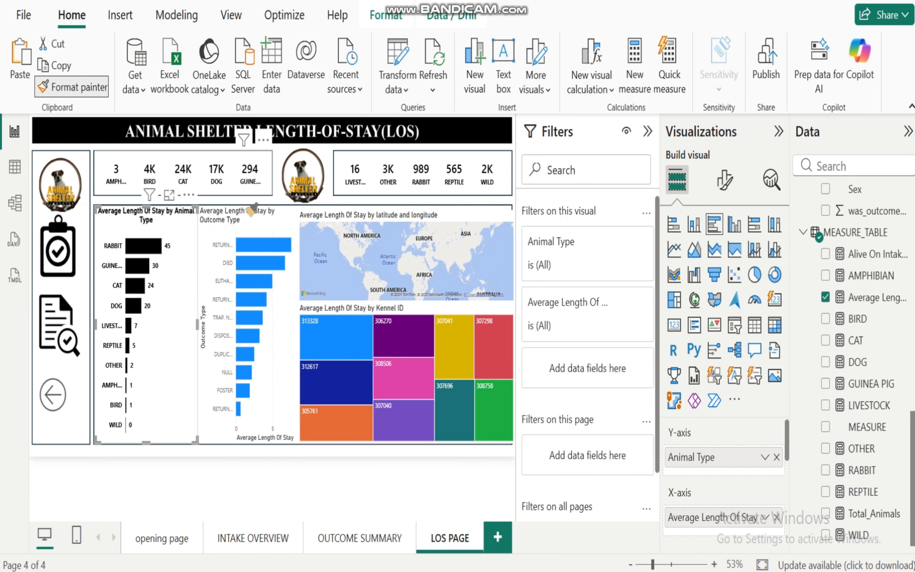
pyautogui.click(261, 227)
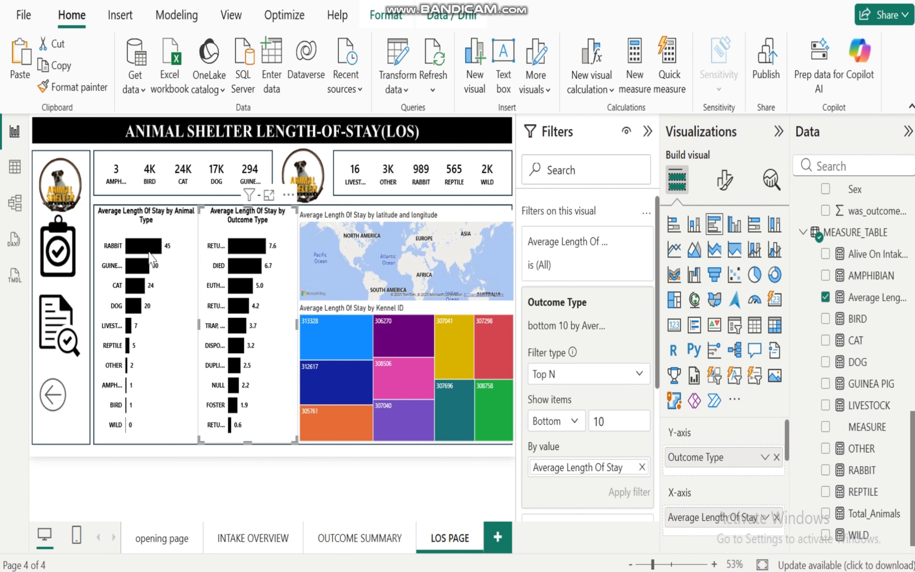
# Step: Copy the Outcome Type bar chart's formatting onto the latitude and longitude map and the Kennel ID treemap with Format Painter
pyautogui.click(74, 87)
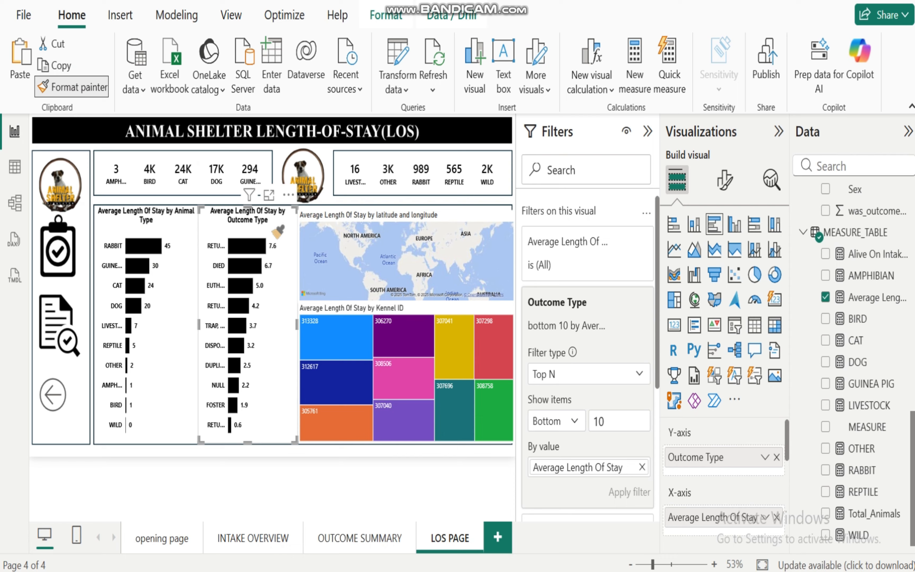
pyautogui.click(394, 298)
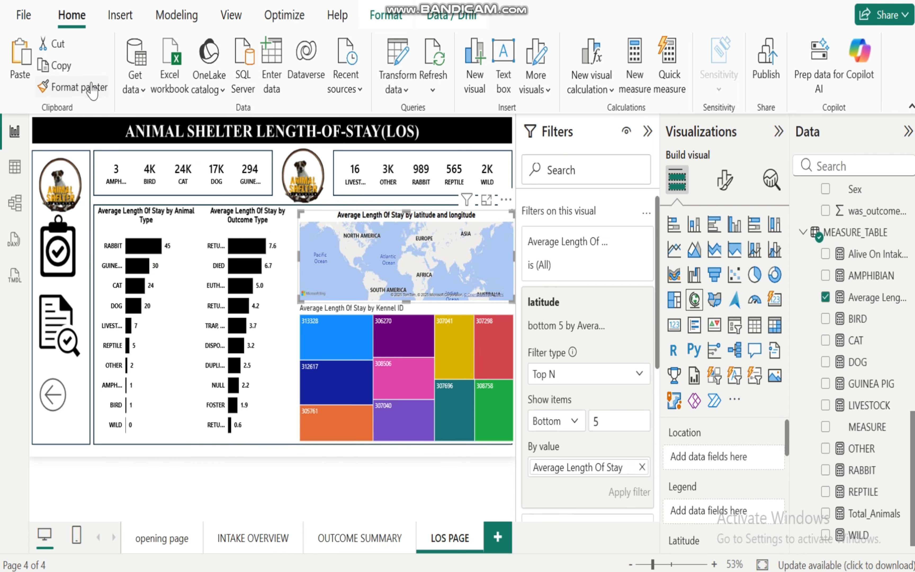
pyautogui.click(204, 265)
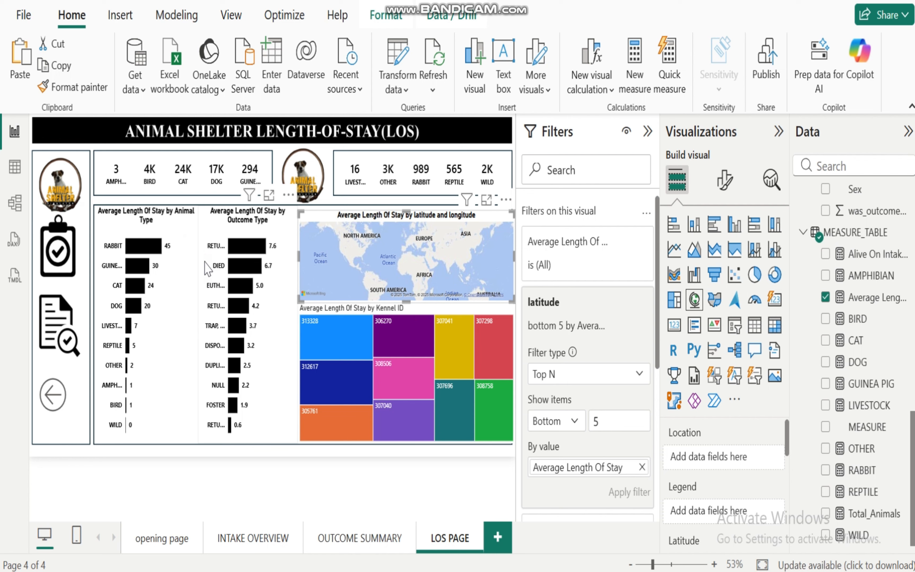
pyautogui.click(82, 91)
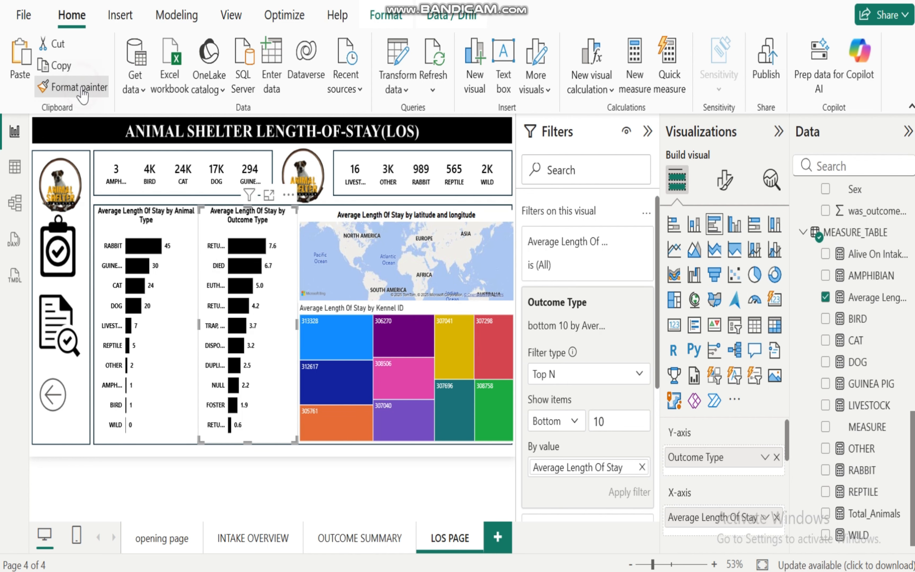
pyautogui.click(396, 367)
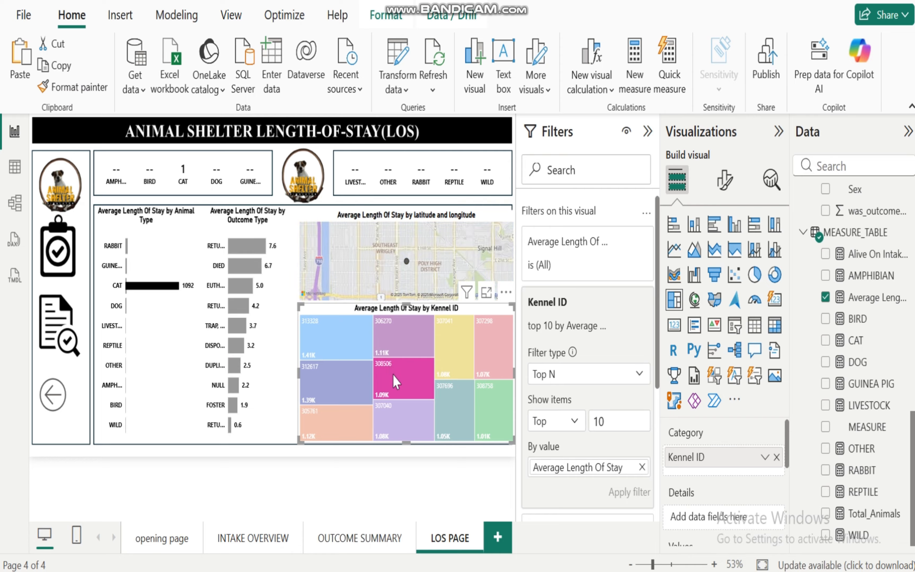
# Step: Color the Kennel ID treemap solid black with a gradient whose minimum and maximum colors are both black
pyautogui.click(394, 375)
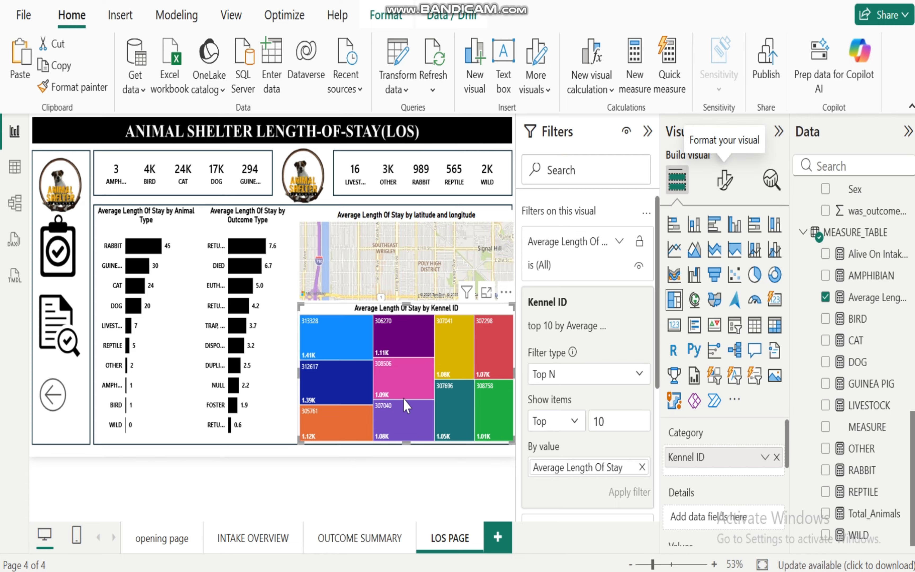
pyautogui.click(724, 180)
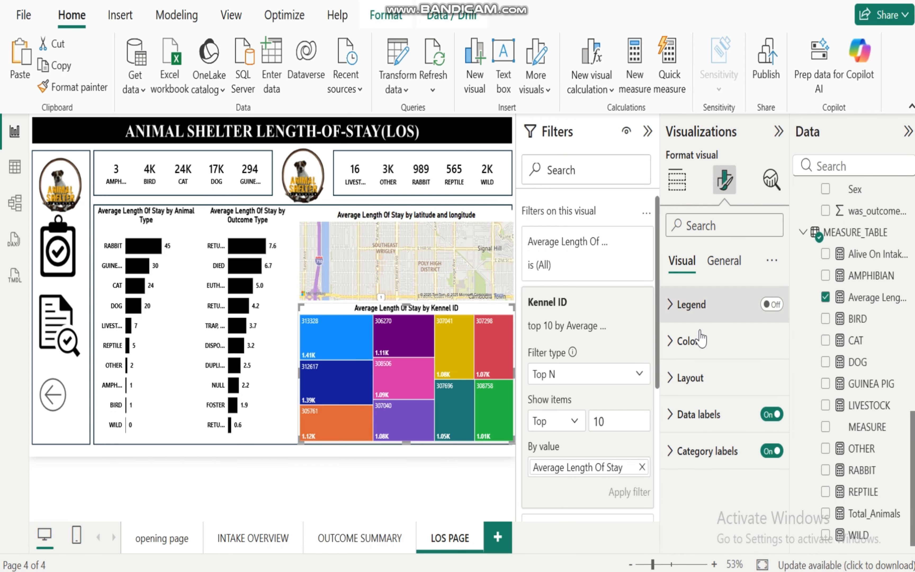
pyautogui.click(675, 341)
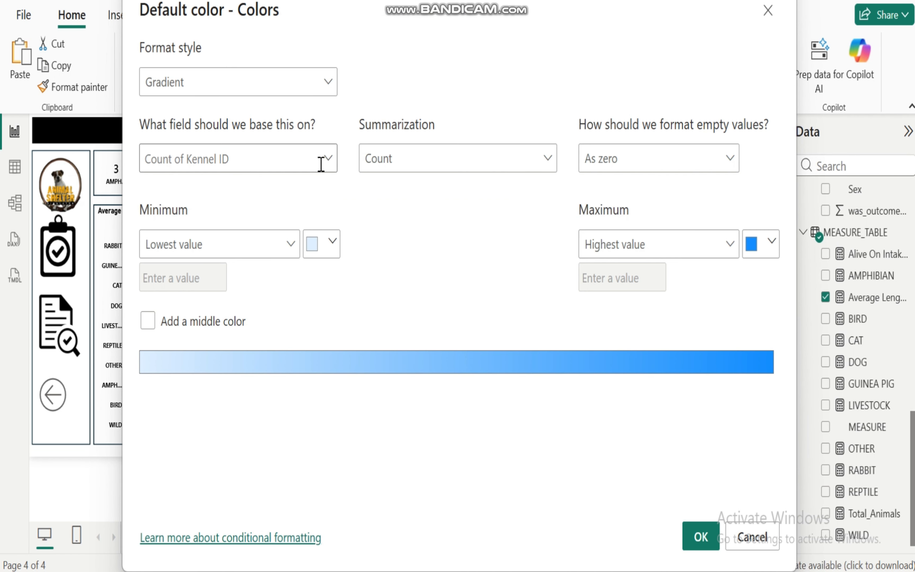
pyautogui.click(331, 243)
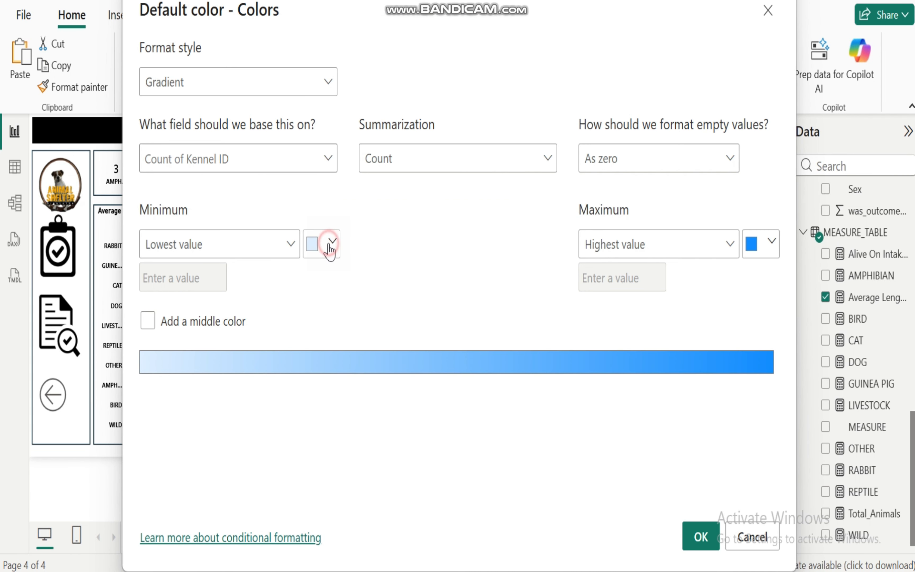
pyautogui.click(342, 265)
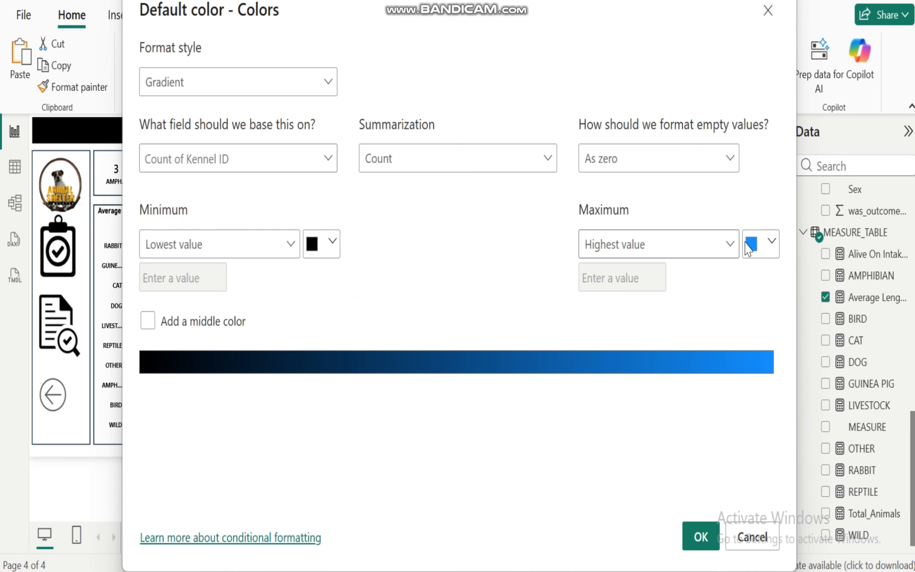
pyautogui.click(768, 251)
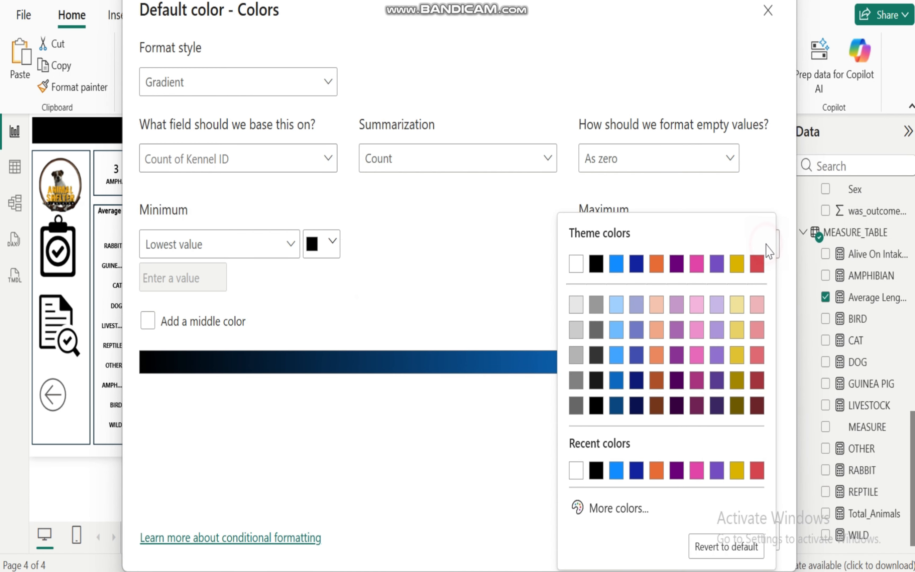
pyautogui.click(594, 266)
pyautogui.click(694, 539)
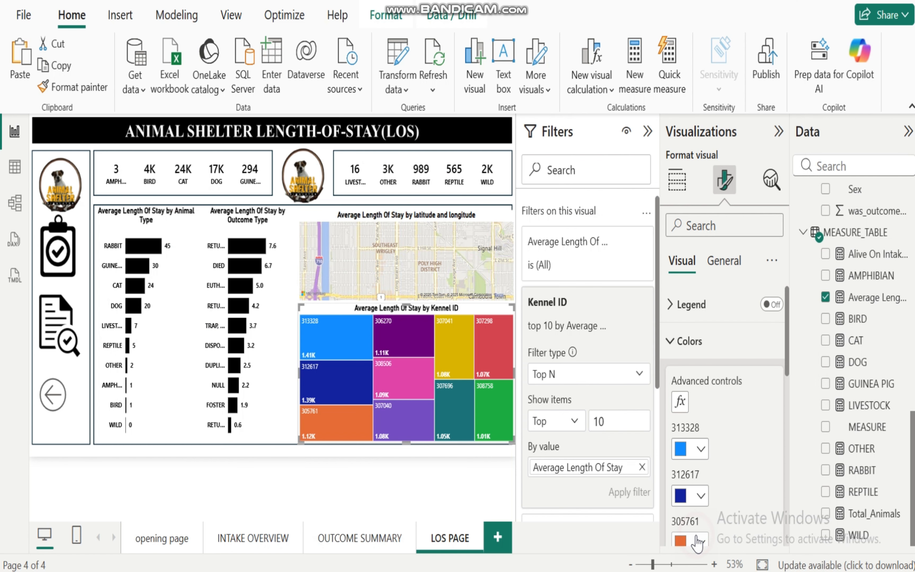
pyautogui.click(346, 484)
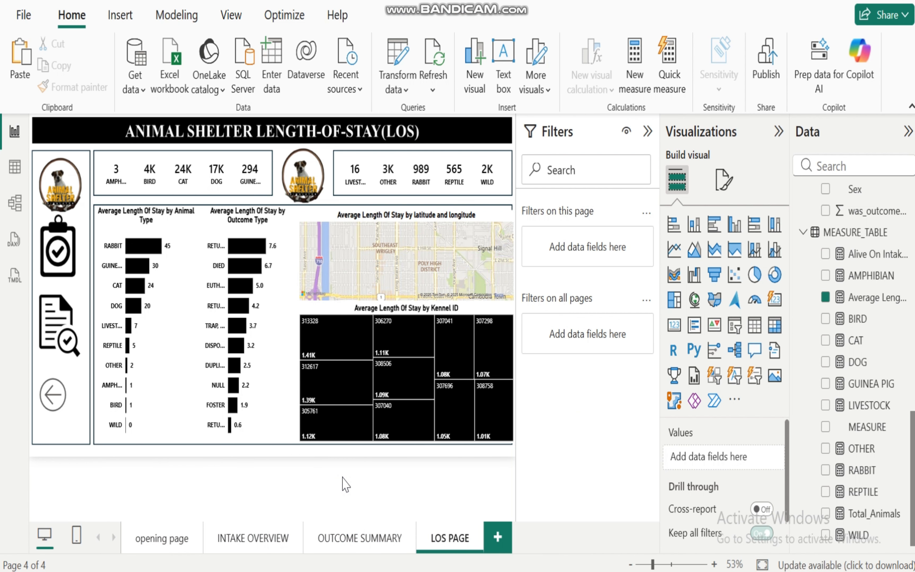
pyautogui.click(425, 210)
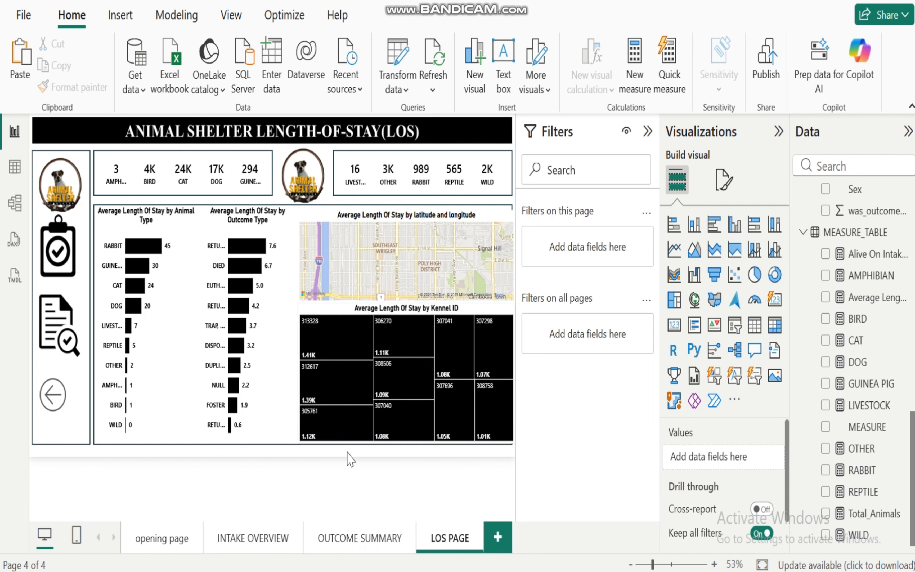
pyautogui.click(345, 499)
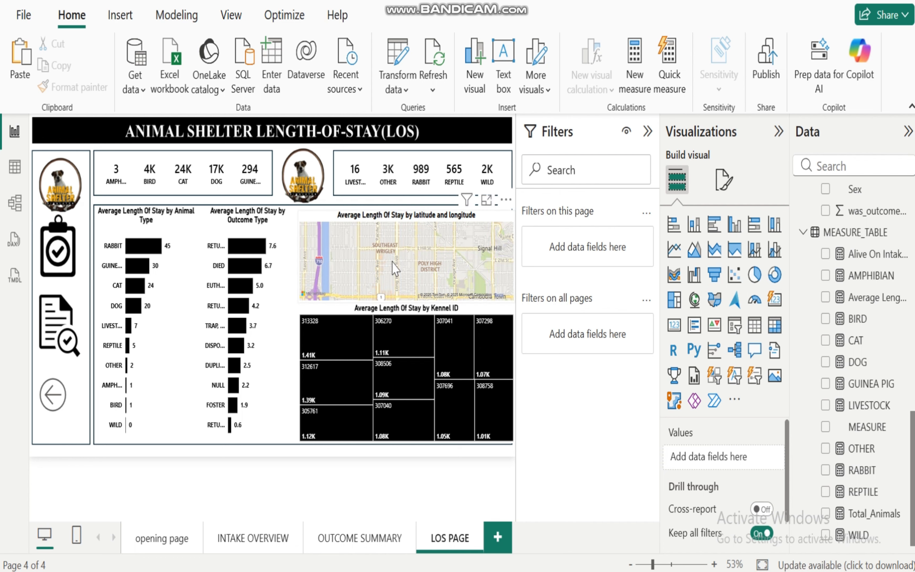
# Step: Try the latitude and longitude map as a clustered bar chart and a donut chart, and return it to a map
pyautogui.click(383, 292)
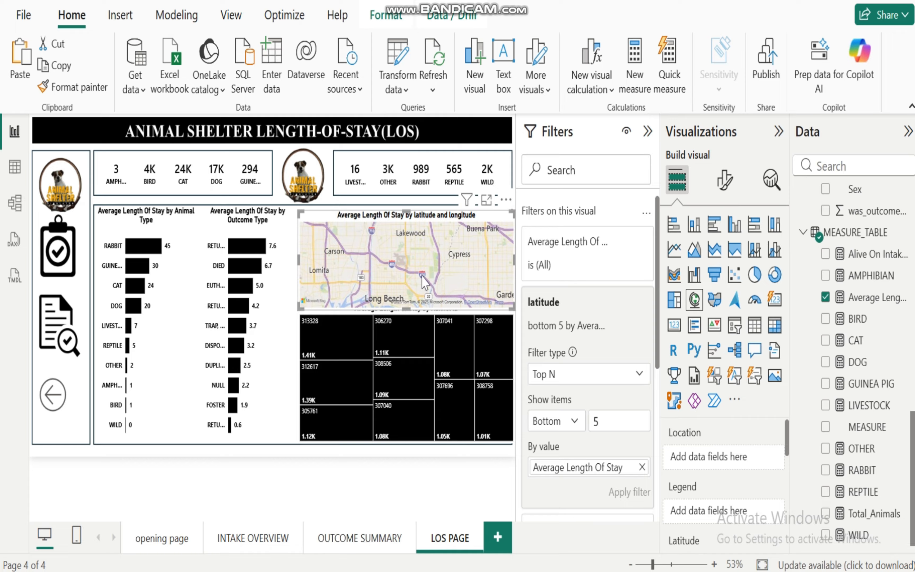
pyautogui.click(715, 225)
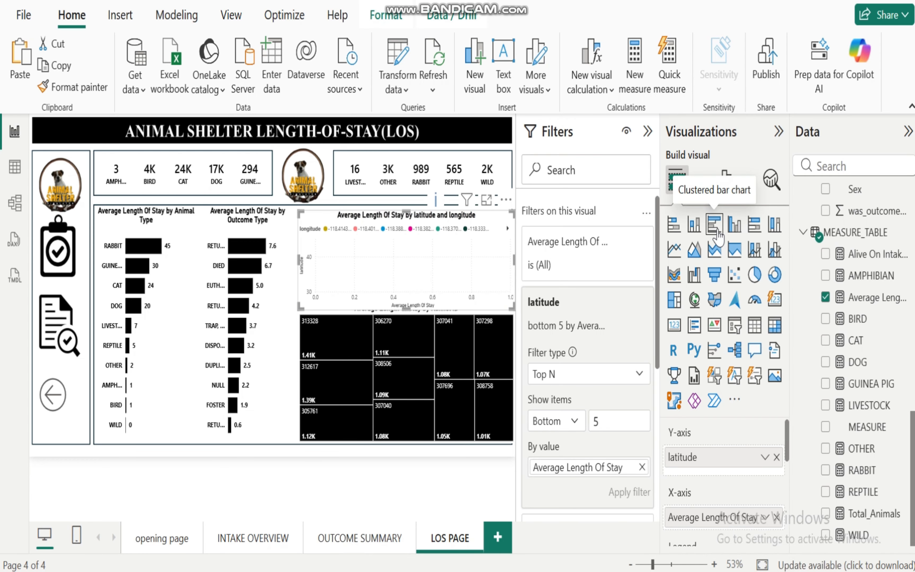
pyautogui.click(774, 276)
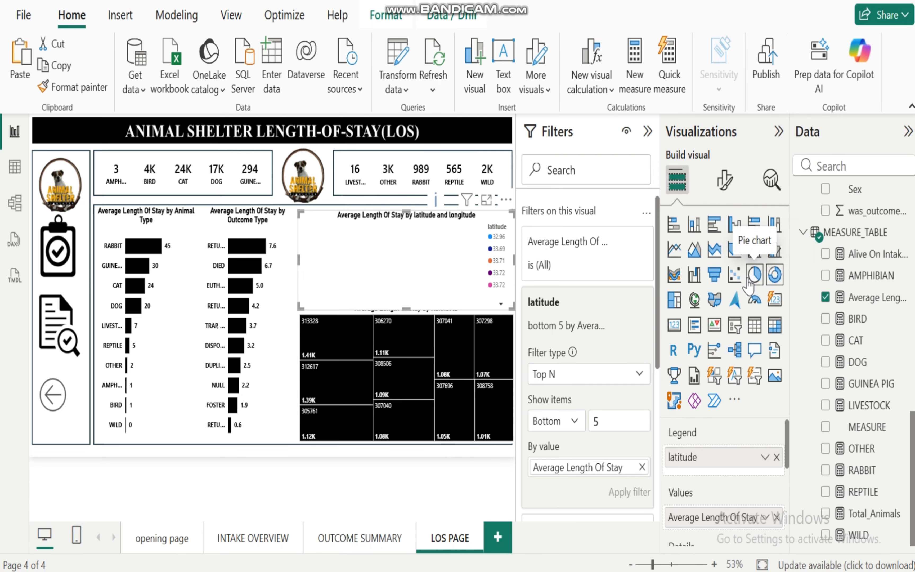
pyautogui.click(695, 300)
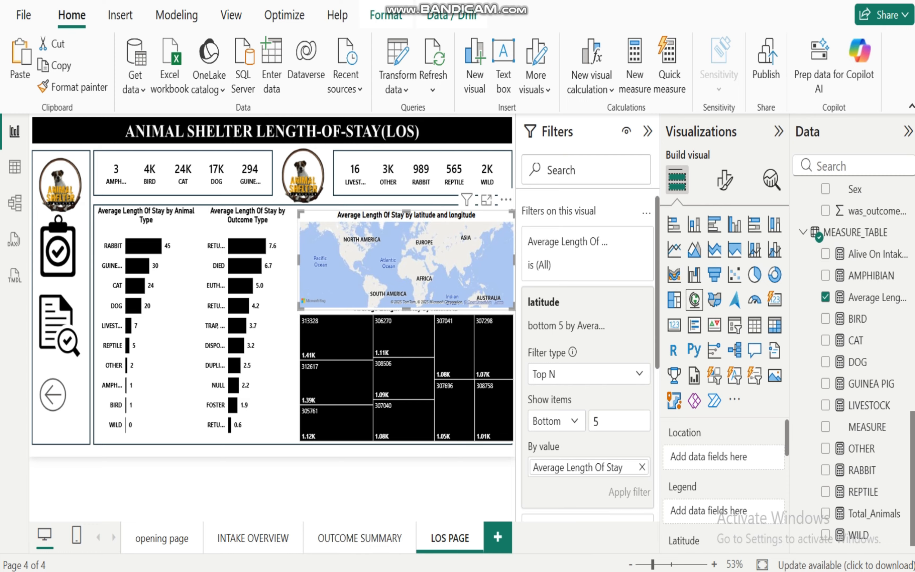
# Step: Switch to PowerPoint to check the Length-of-Stay questions on slide 3, and return to the Power BI report
pyautogui.moveTo(521, 571)
pyautogui.click(465, 547)
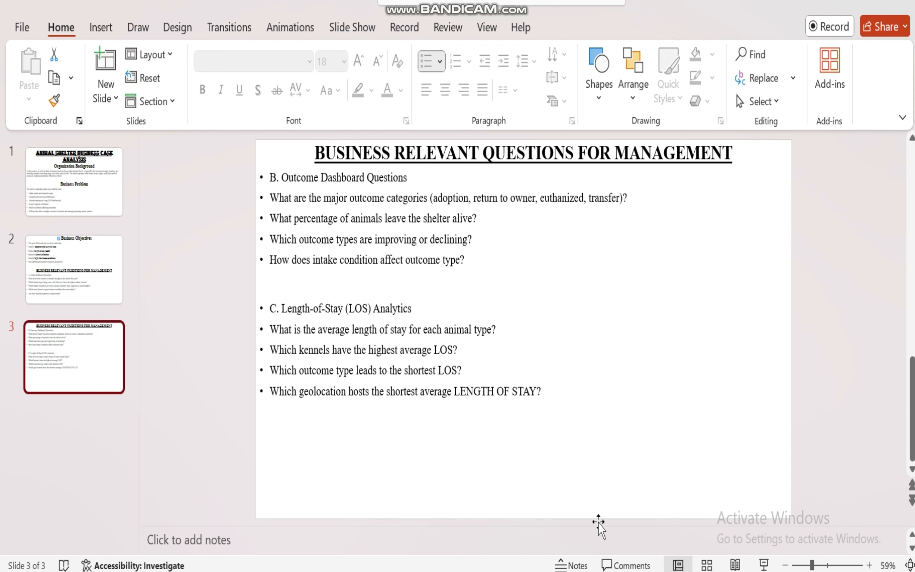
pyautogui.moveTo(521, 571)
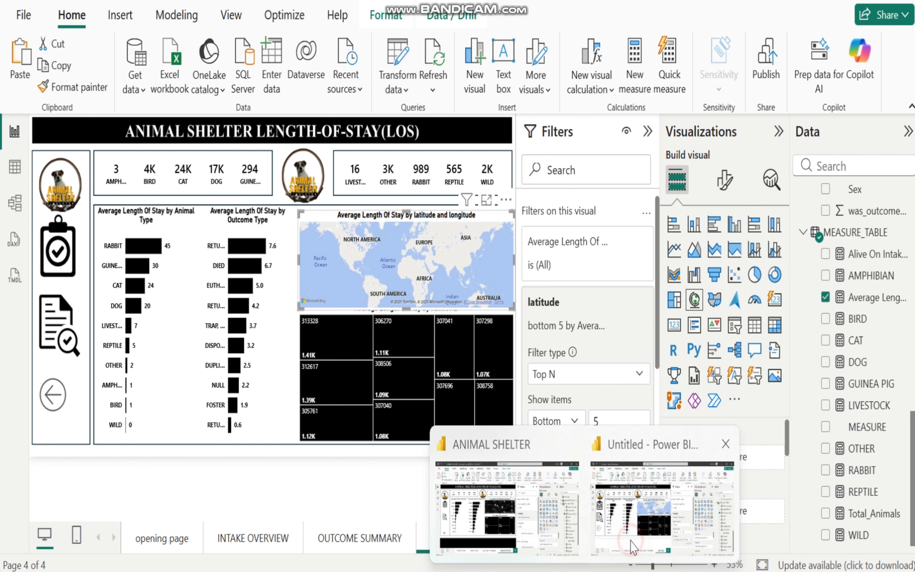
pyautogui.click(503, 492)
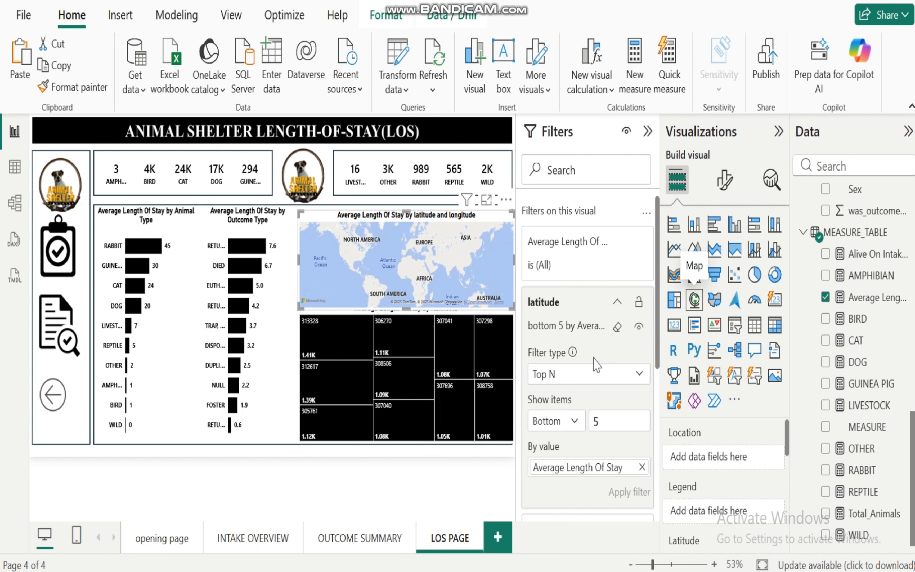
# Step: Filter the latitude and longitude map to the top 5 latitudes by Average Length Of Stay
pyautogui.click(576, 423)
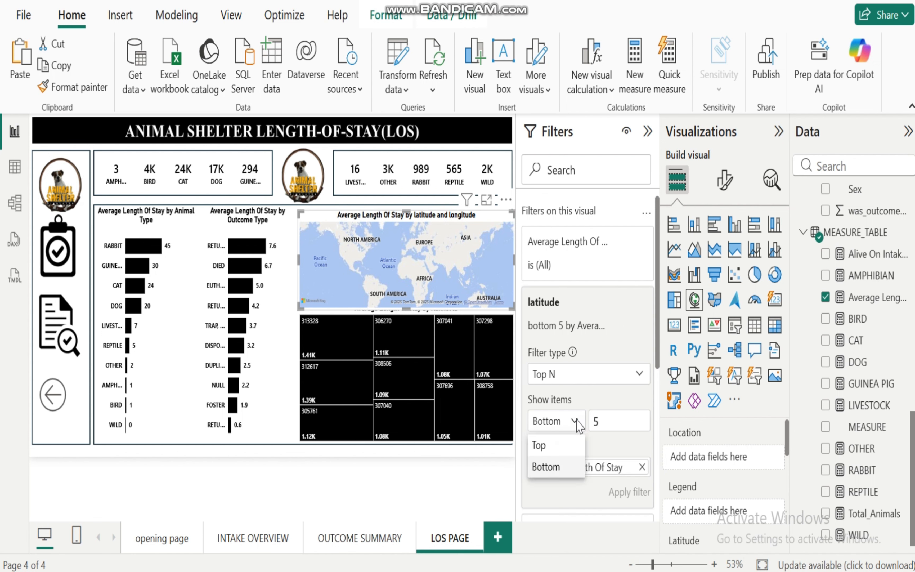
pyautogui.click(556, 447)
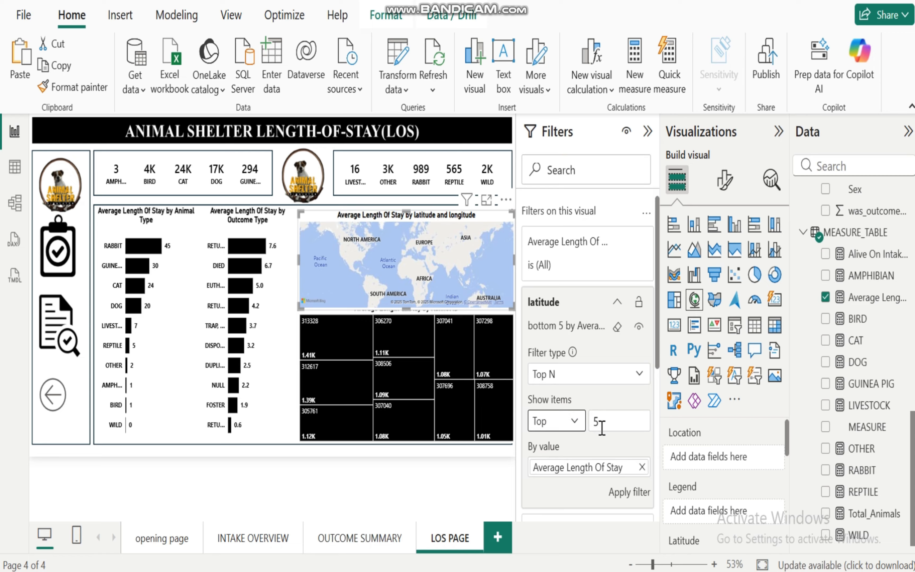
pyautogui.click(628, 492)
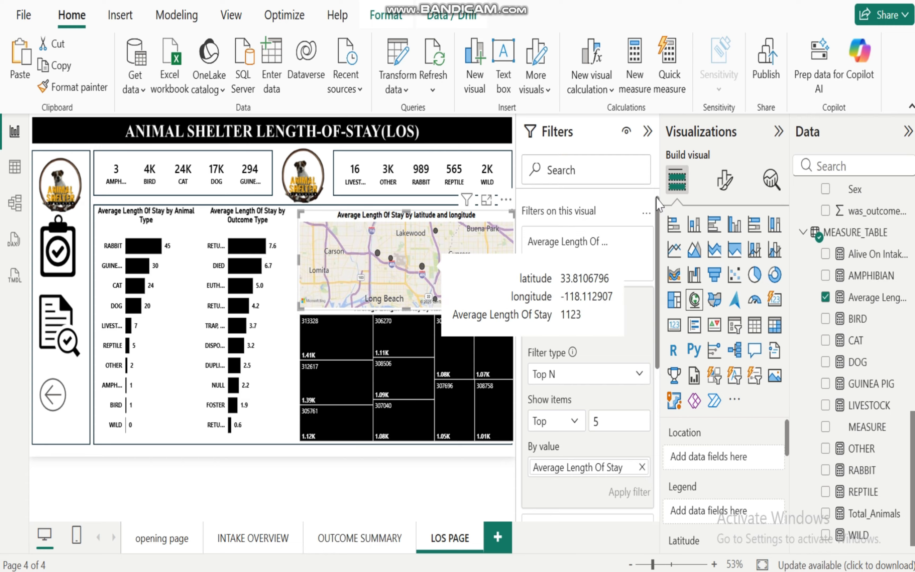
# Step: Try the map as clustered and stacked bar charts with a bottom 5 latitude filter, and restore the top 5 map
pyautogui.click(714, 226)
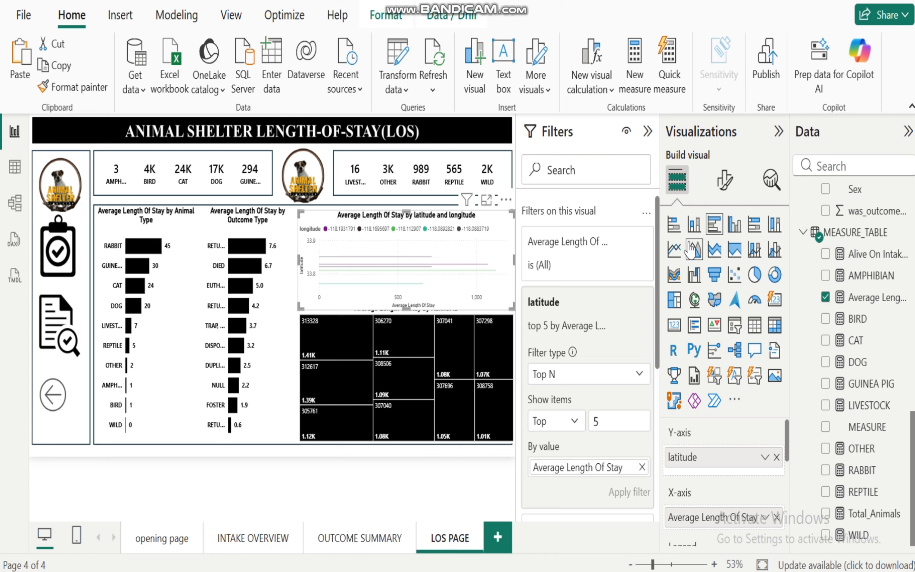
pyautogui.click(673, 231)
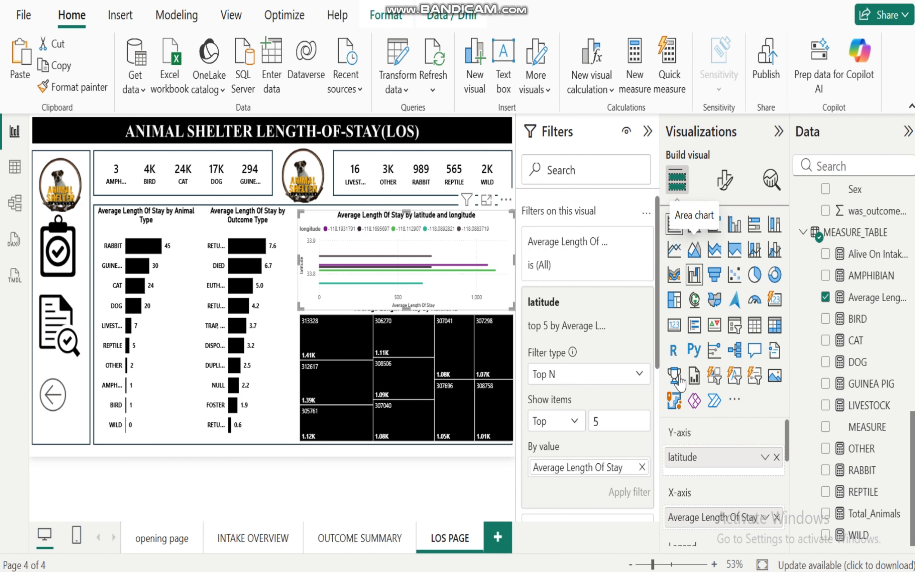
pyautogui.click(574, 422)
pyautogui.click(545, 467)
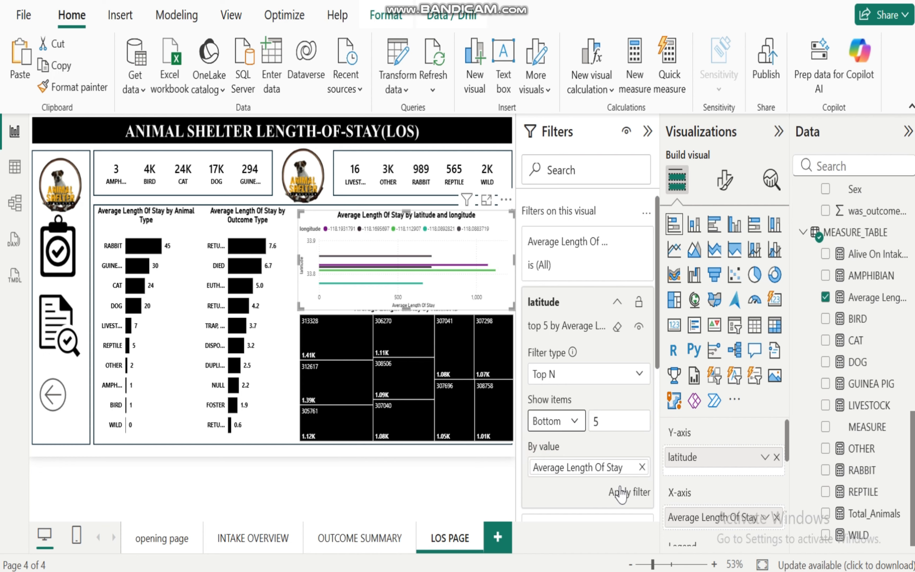
pyautogui.click(631, 491)
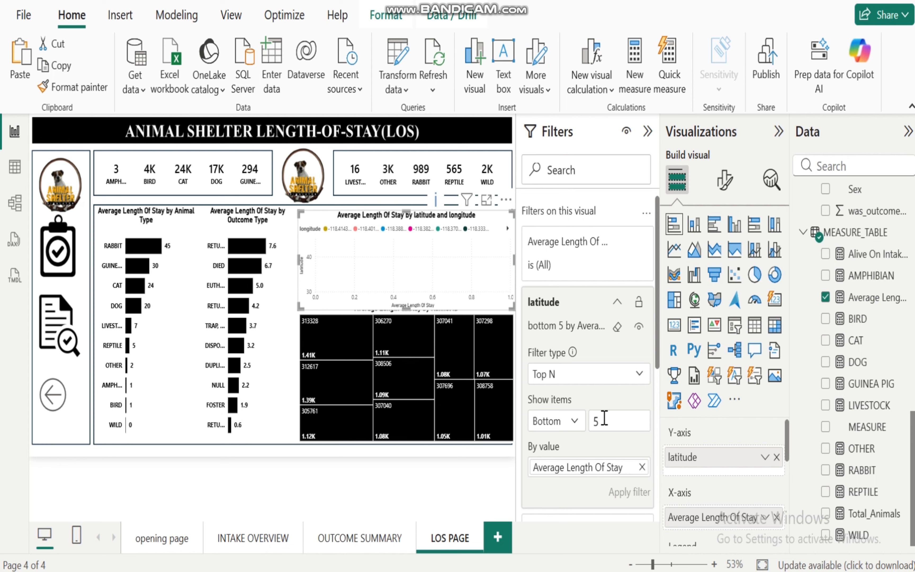
pyautogui.click(575, 421)
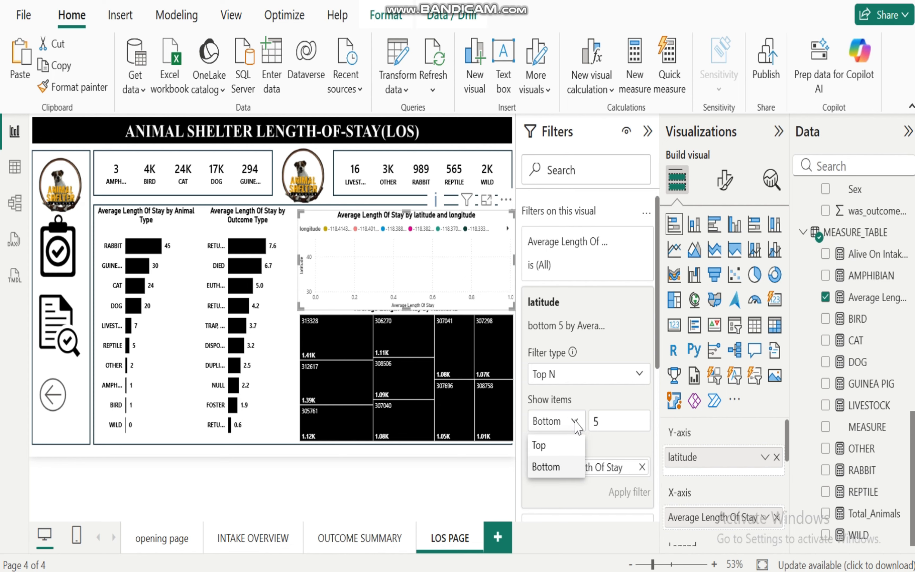
pyautogui.click(558, 446)
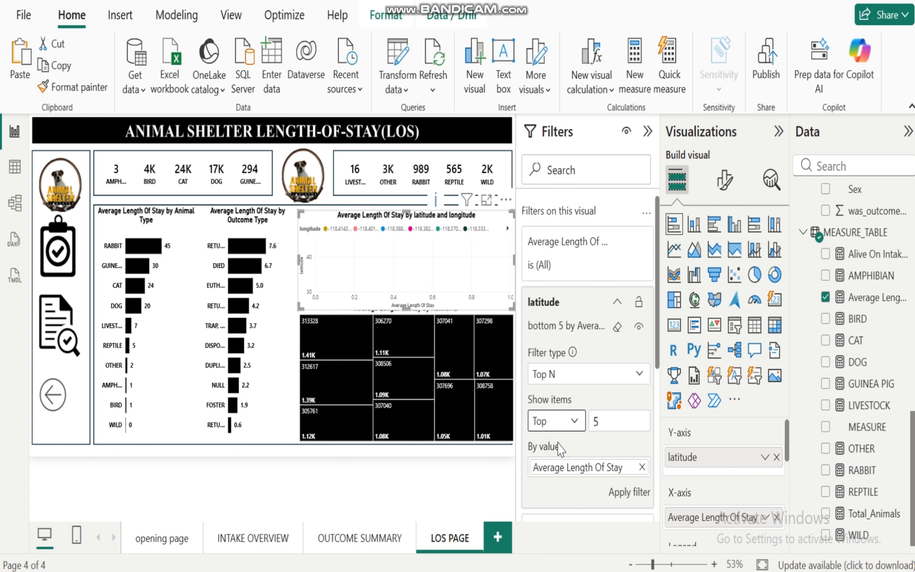
pyautogui.click(628, 492)
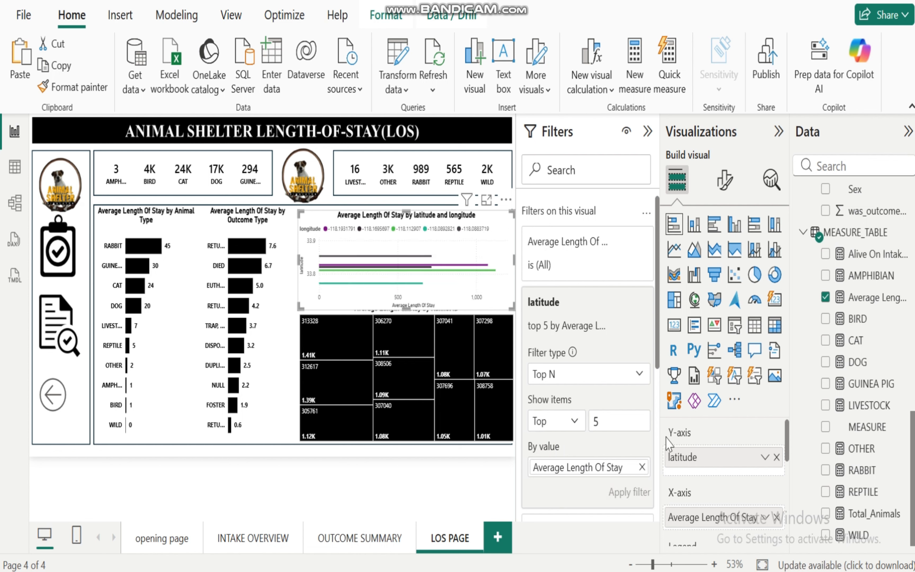
pyautogui.click(695, 300)
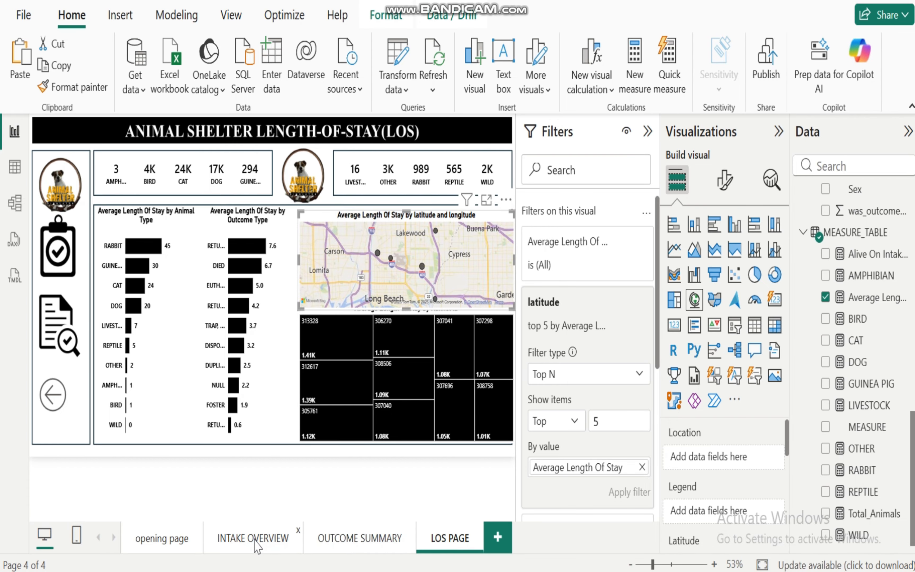
# Step: Copy the Intake Overview geolocation map's formatting onto the LOS page's latitude and longitude map with Format Painter
pyautogui.click(258, 541)
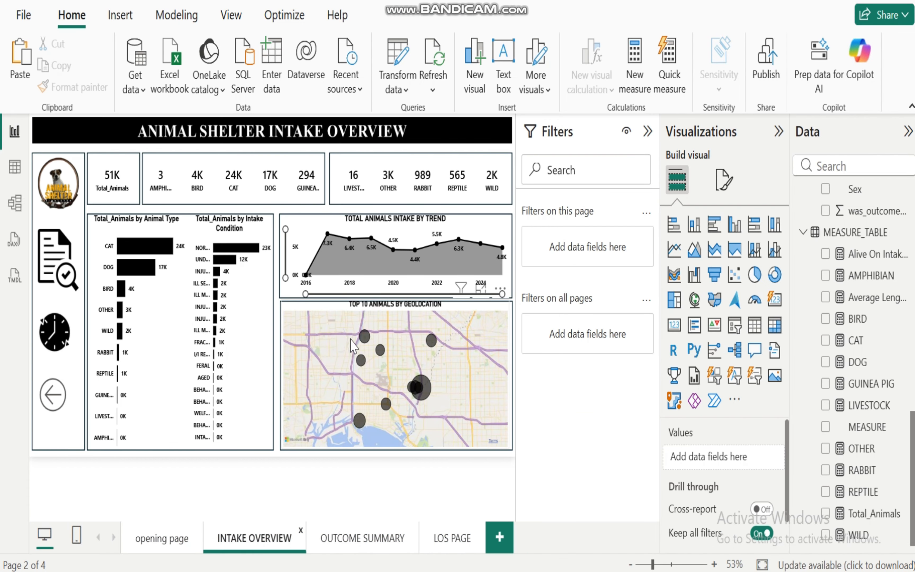
pyautogui.click(415, 304)
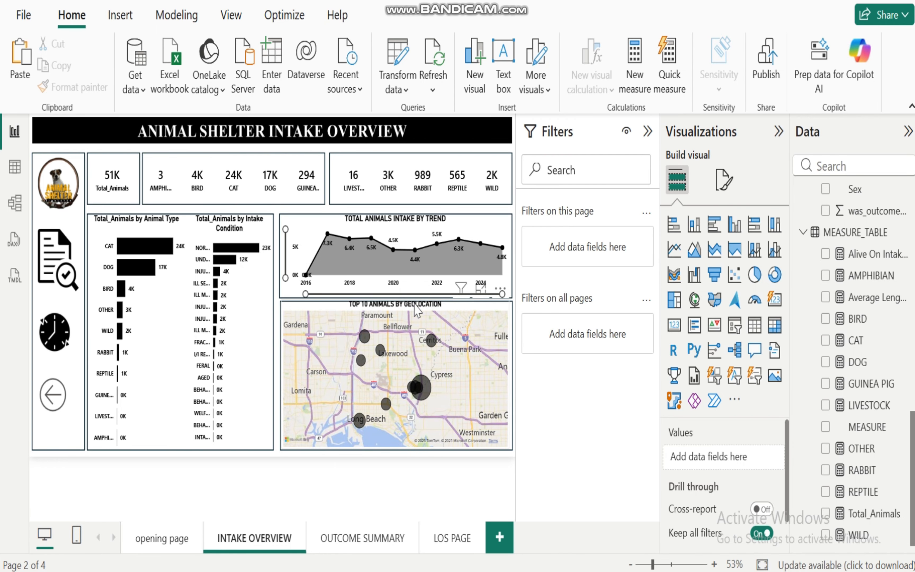
pyautogui.click(81, 88)
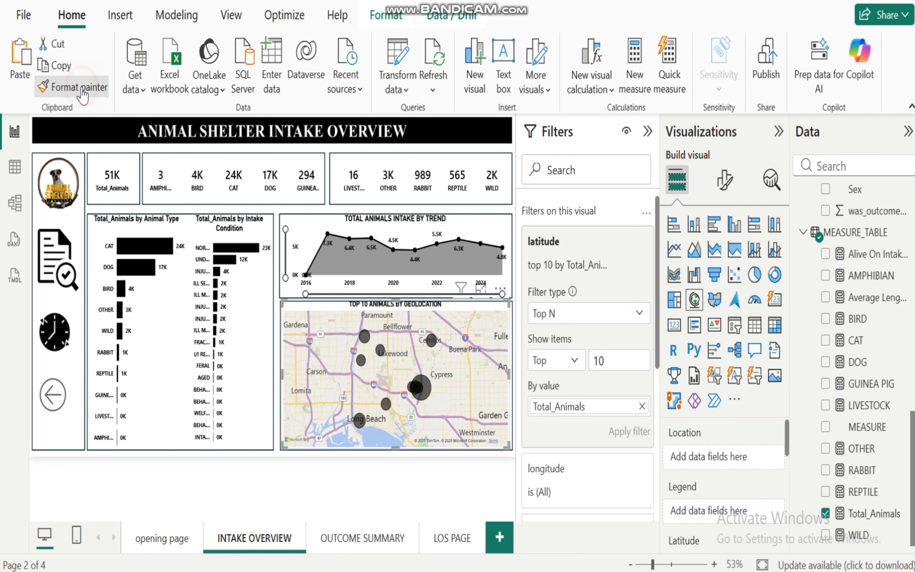
pyautogui.click(450, 541)
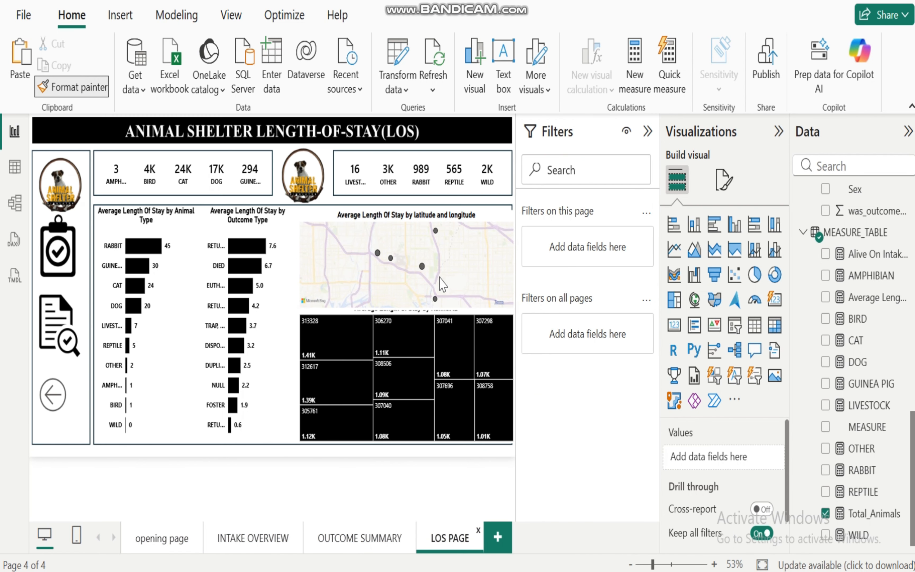
pyautogui.click(396, 229)
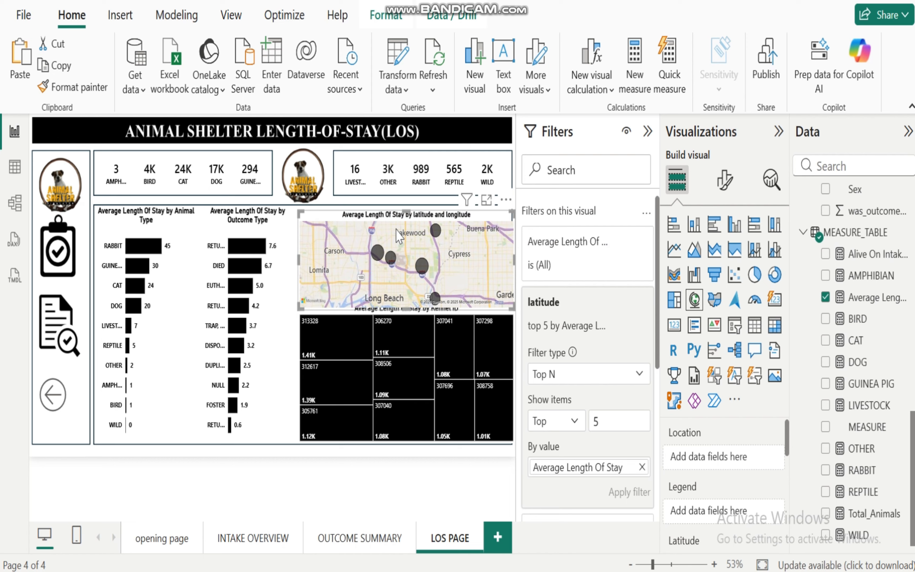
pyautogui.click(301, 492)
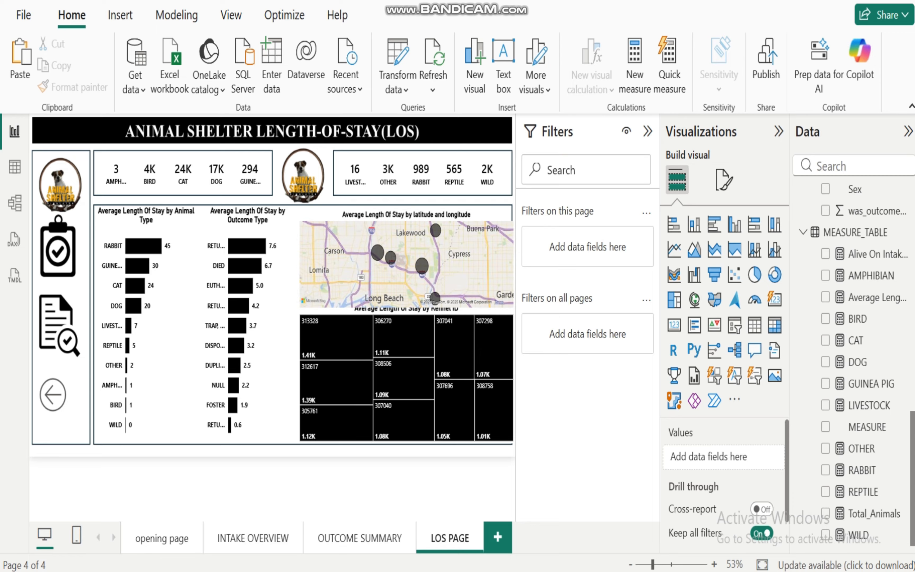
# Step: Switch to the PowerPoint slide of business questions to review the Length-of-Stay analytics section
pyautogui.click(460, 536)
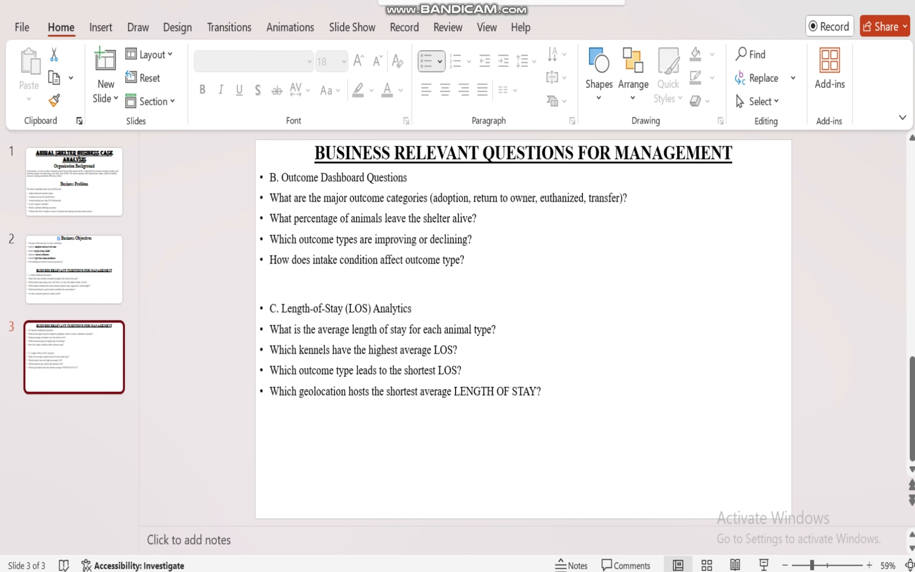
# Step: Switch back to the untitled Power BI report and inspect a location's average length of stay on the LOS page map
pyautogui.moveTo(585, 571)
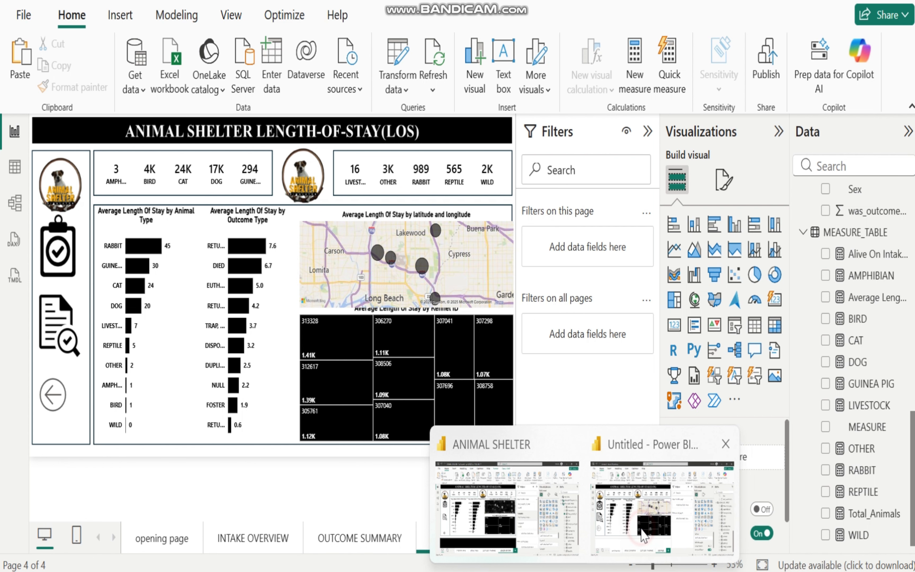
pyautogui.click(641, 529)
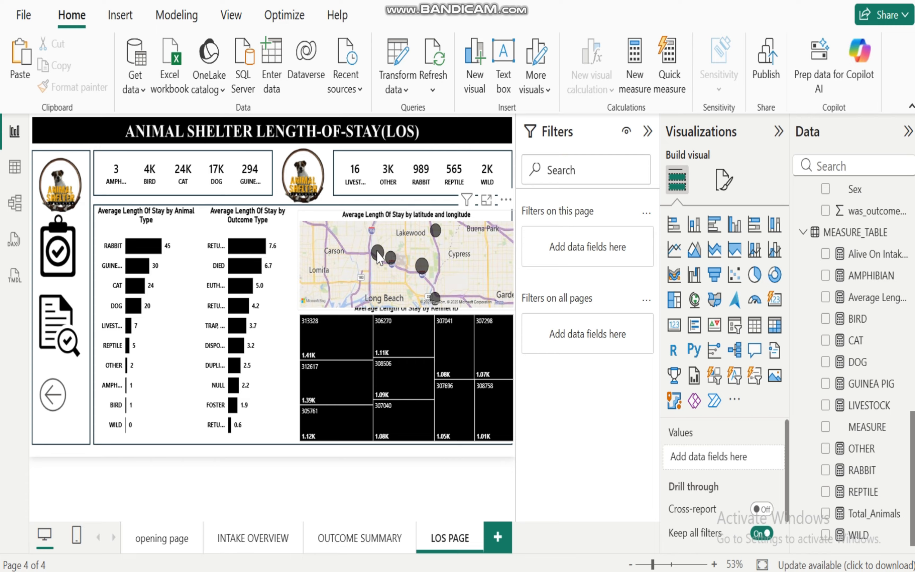
pyautogui.moveTo(378, 257)
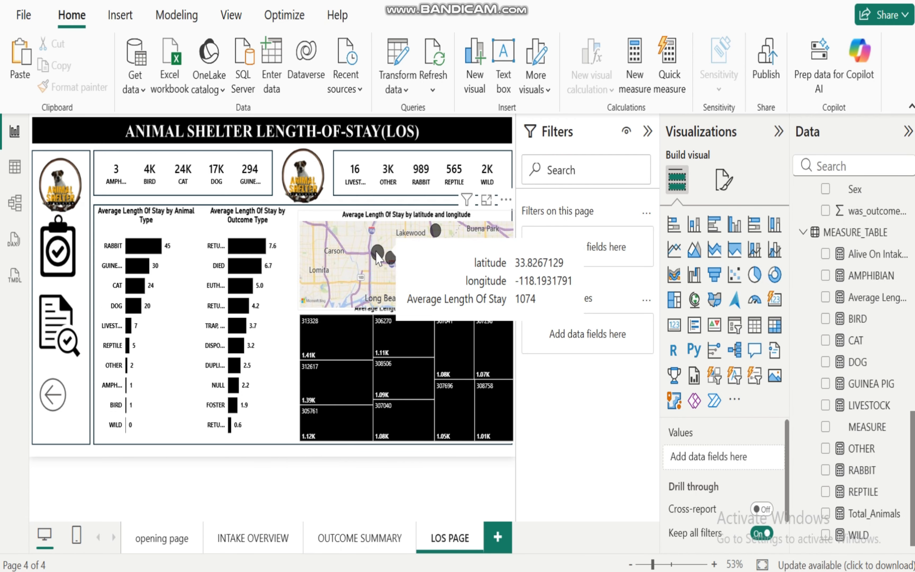
pyautogui.click(302, 490)
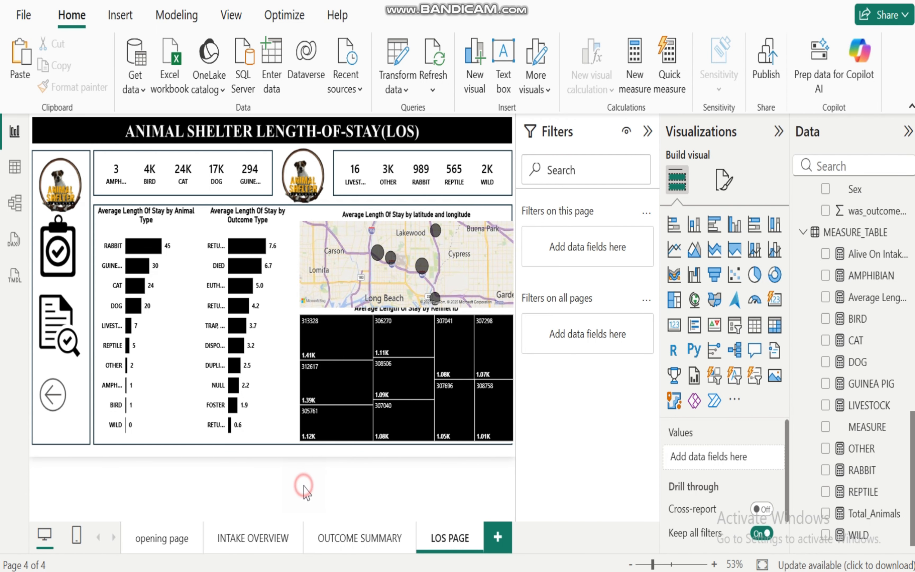
# Step: Review the opening, Intake Overview, Outcome Summary and LOS pages, and test the LOS page's clipboard icon link to the Intake Overview
pyautogui.click(158, 538)
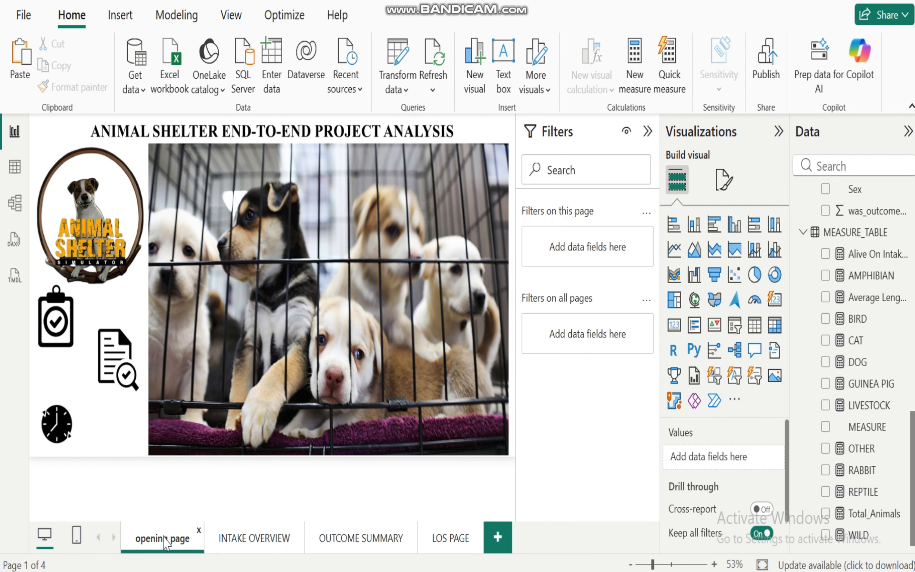
pyautogui.click(246, 536)
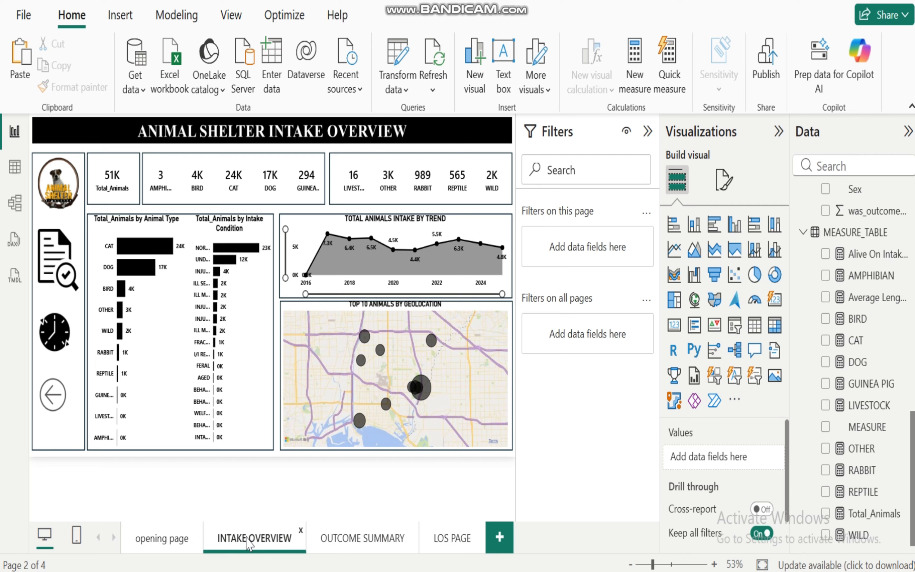
pyautogui.click(349, 536)
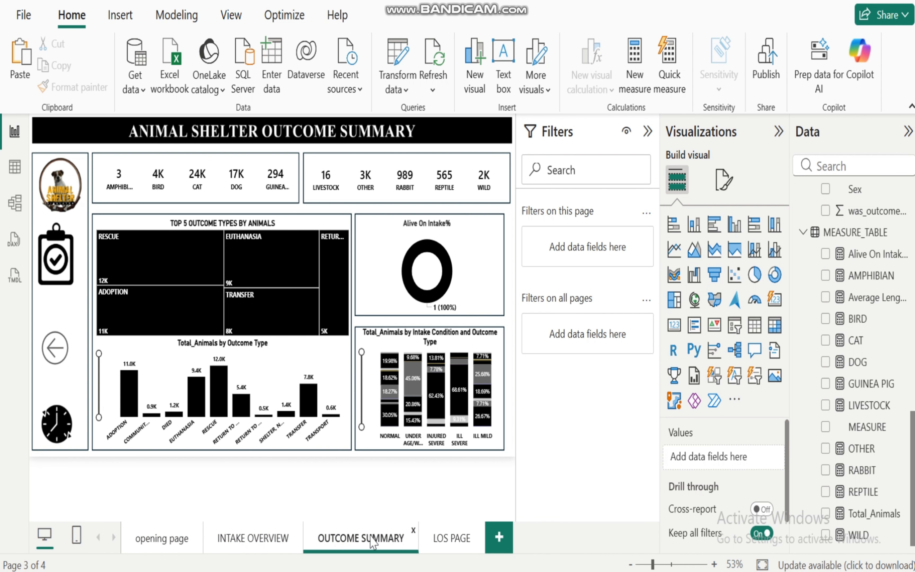
pyautogui.click(454, 537)
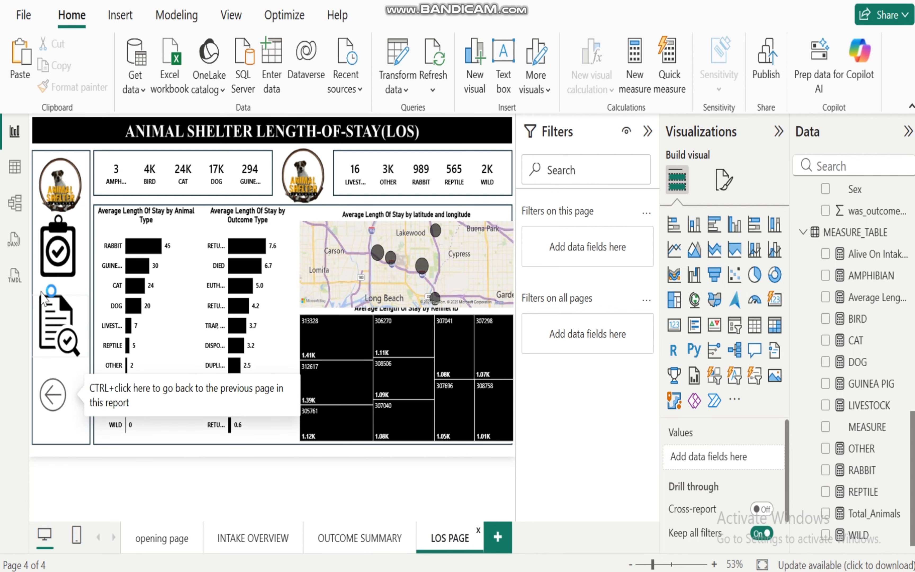
pyautogui.keyDown('ctrl'); pyautogui.click(56, 267); pyautogui.keyUp('ctrl')
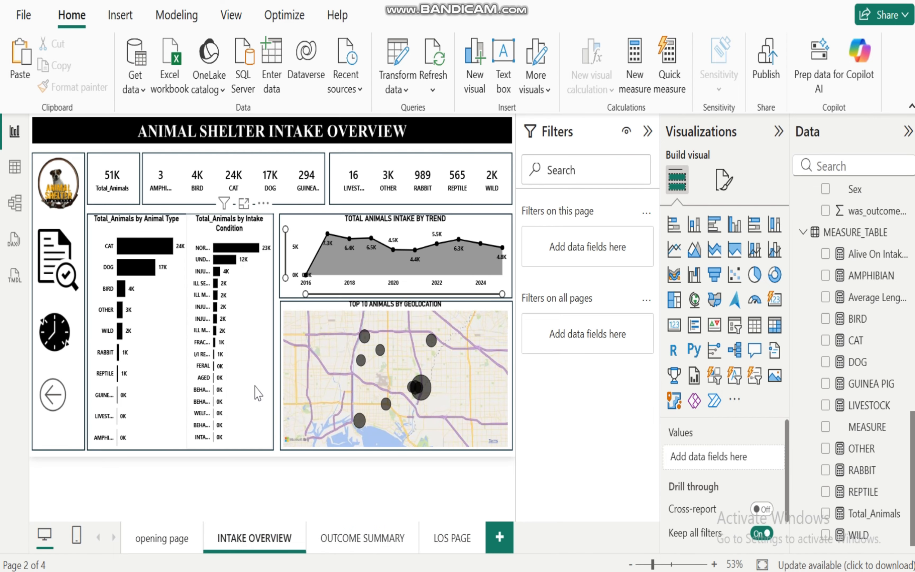
pyautogui.click(365, 539)
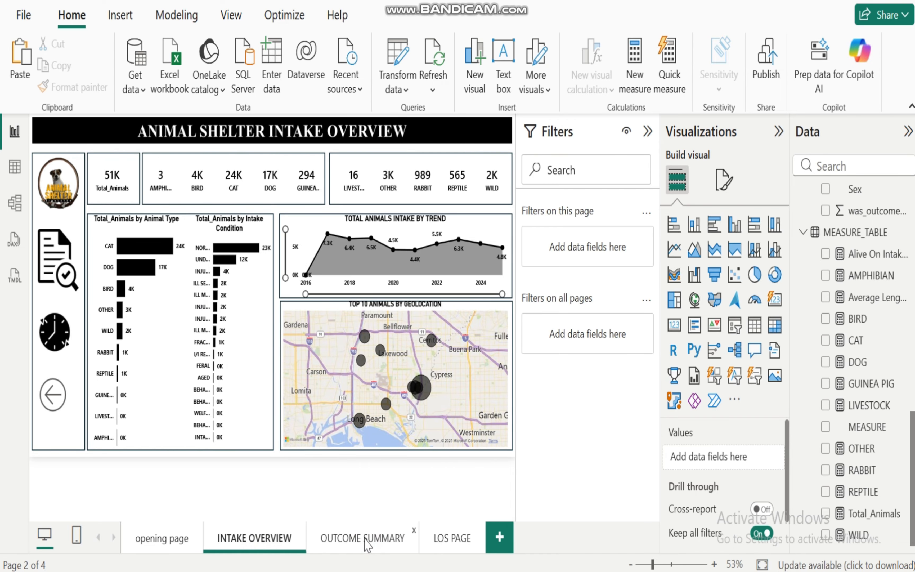